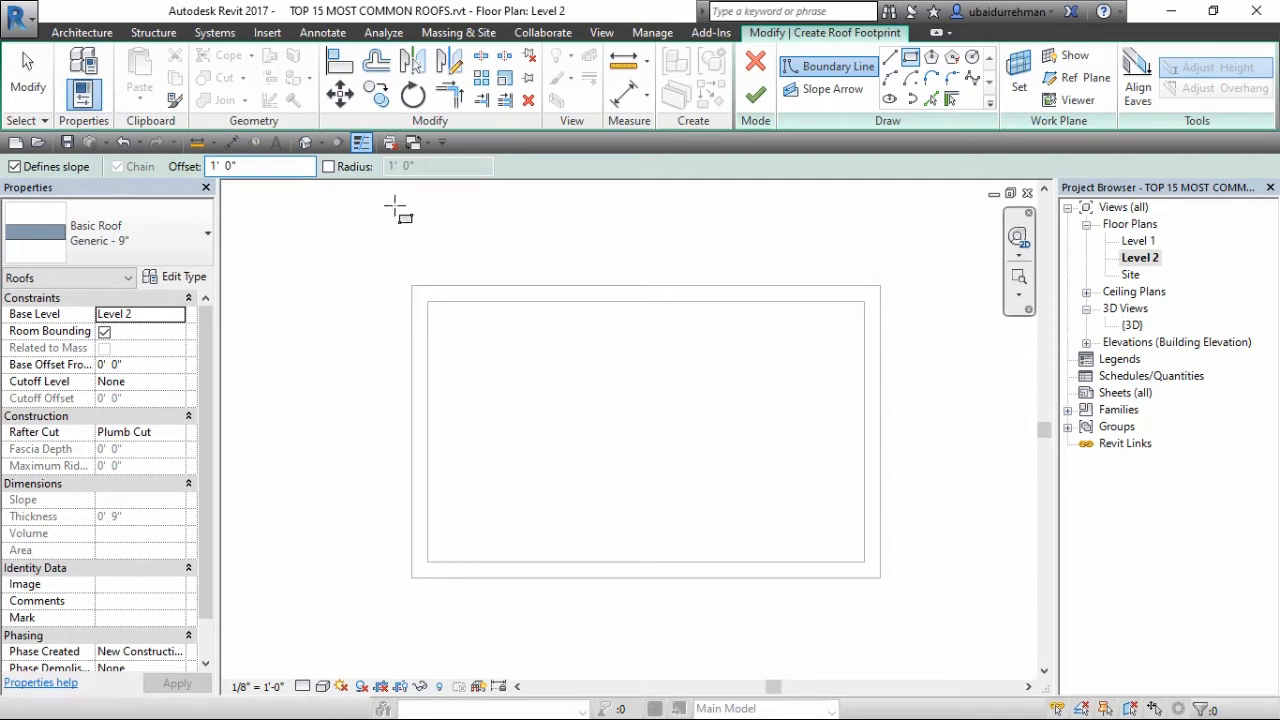
- Sketch a rectangular roof boundary around the outer wall faces, offset 1' 0" outward
click(412, 287)
click(880, 287)
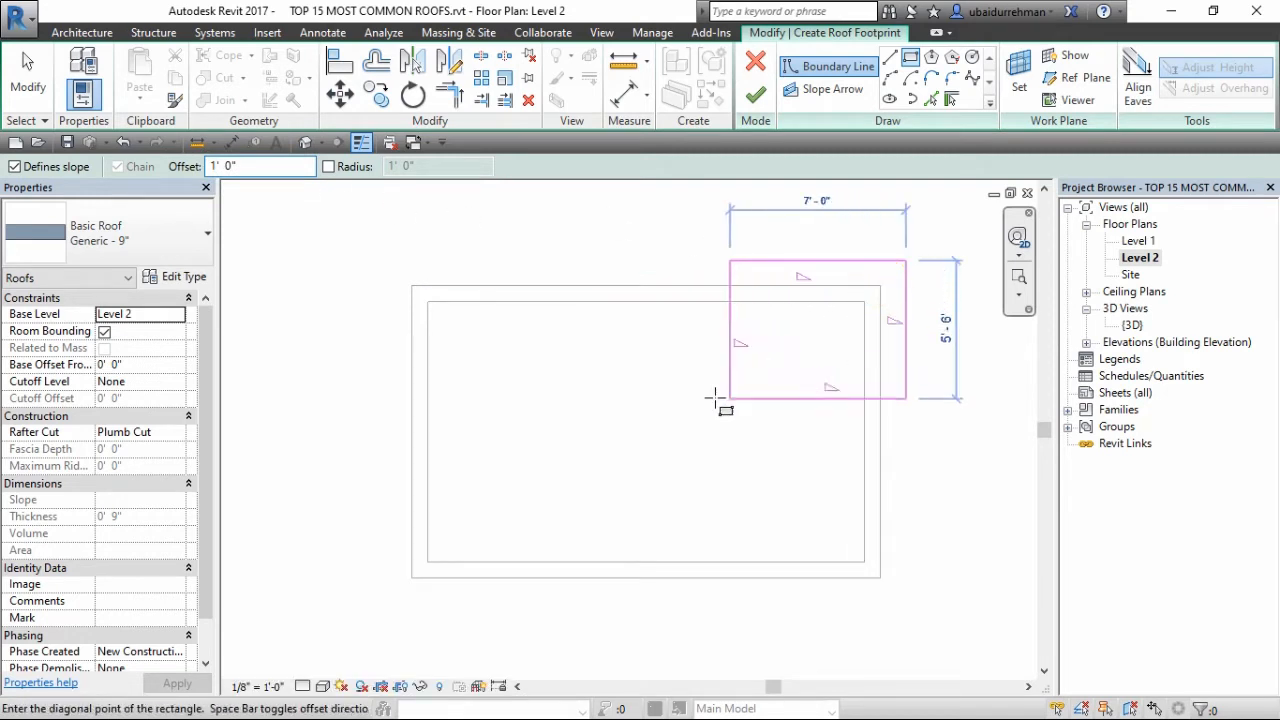
click(411, 578)
key(Escape)
key(Escape)
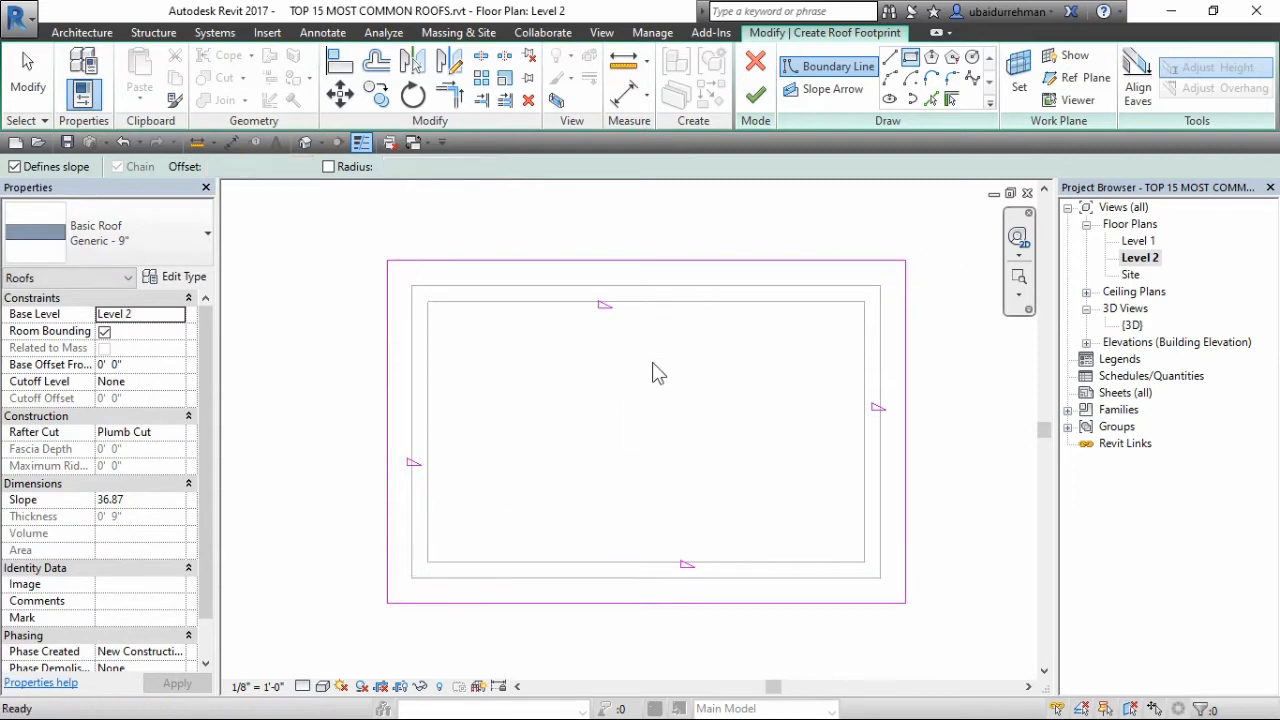
- Turn off Defines Slope for the two short end edges of the rectangular roof boundary
click(905, 405)
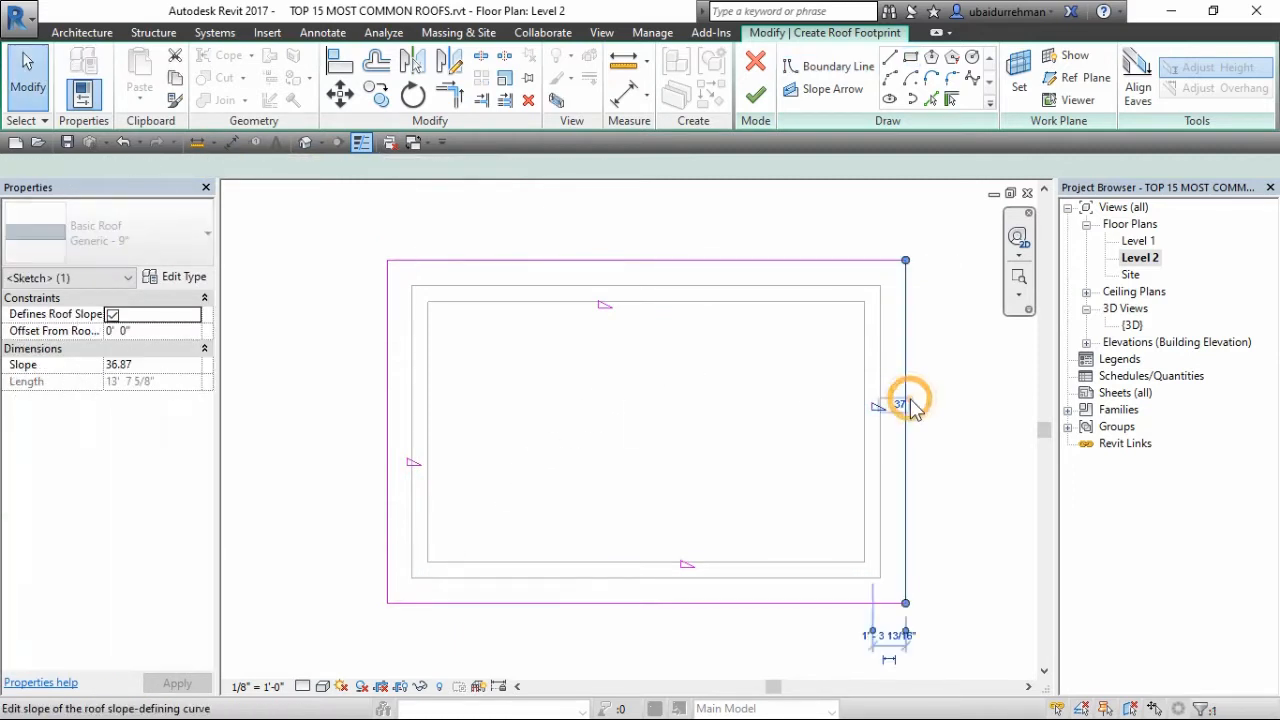
ctrl+click(395, 378)
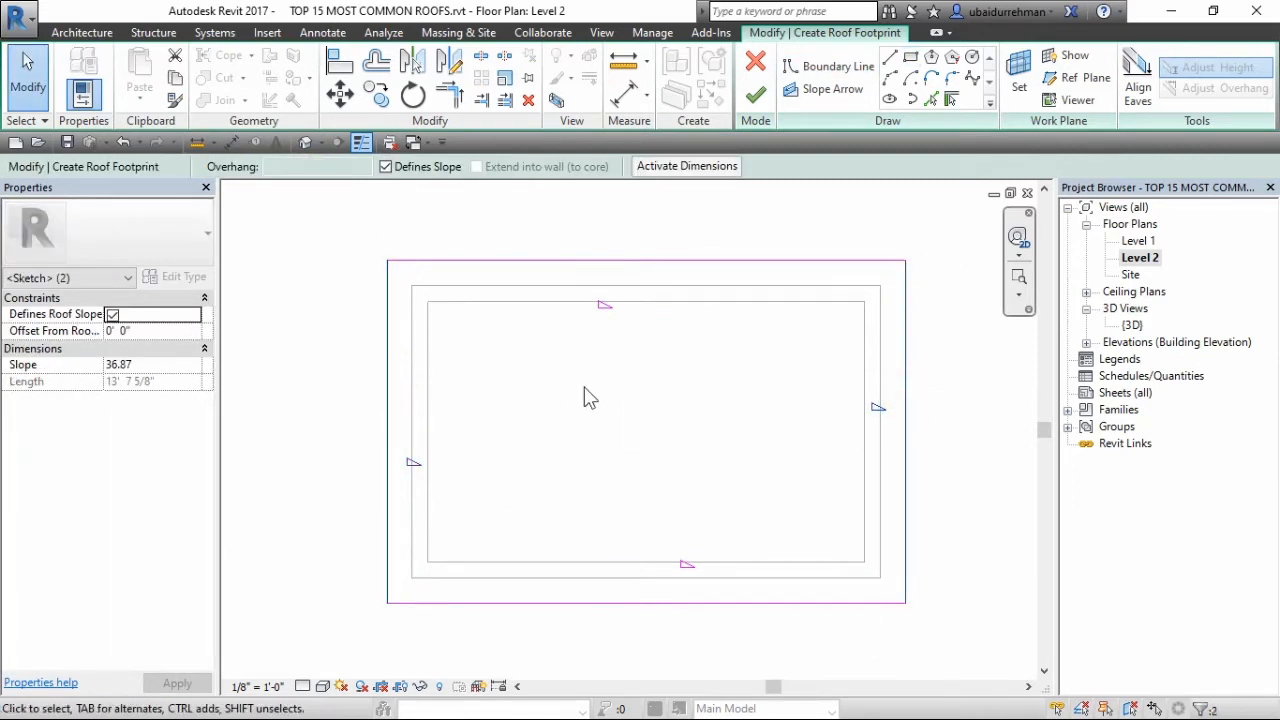
click(385, 166)
click(505, 222)
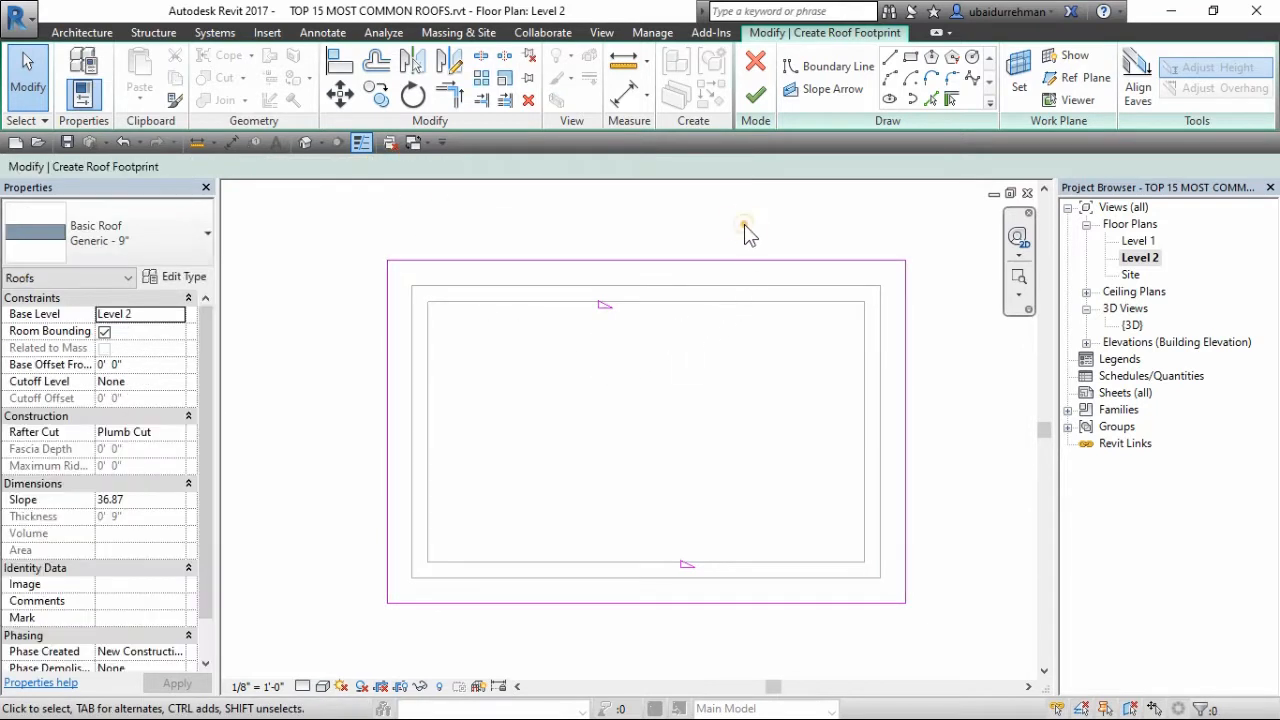
- Set the slope of the two long roof boundary edges to 30 degrees
drag(714, 228, 623, 630)
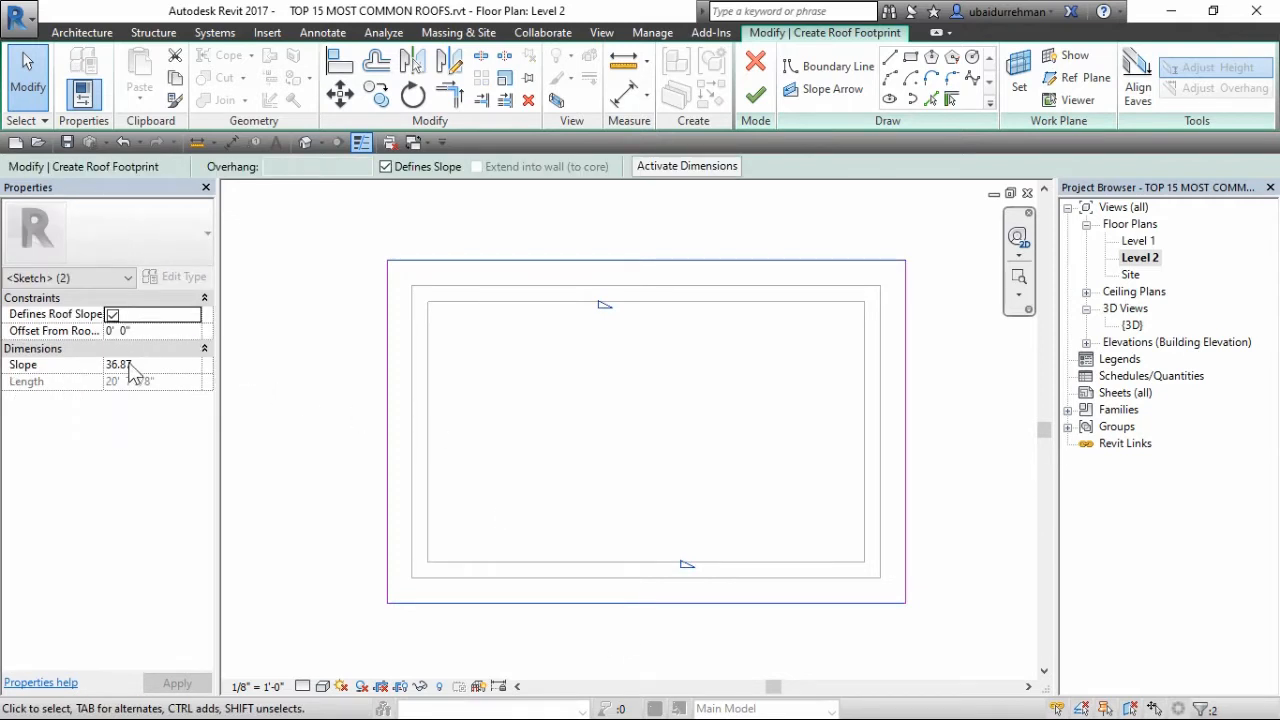
click(174, 364)
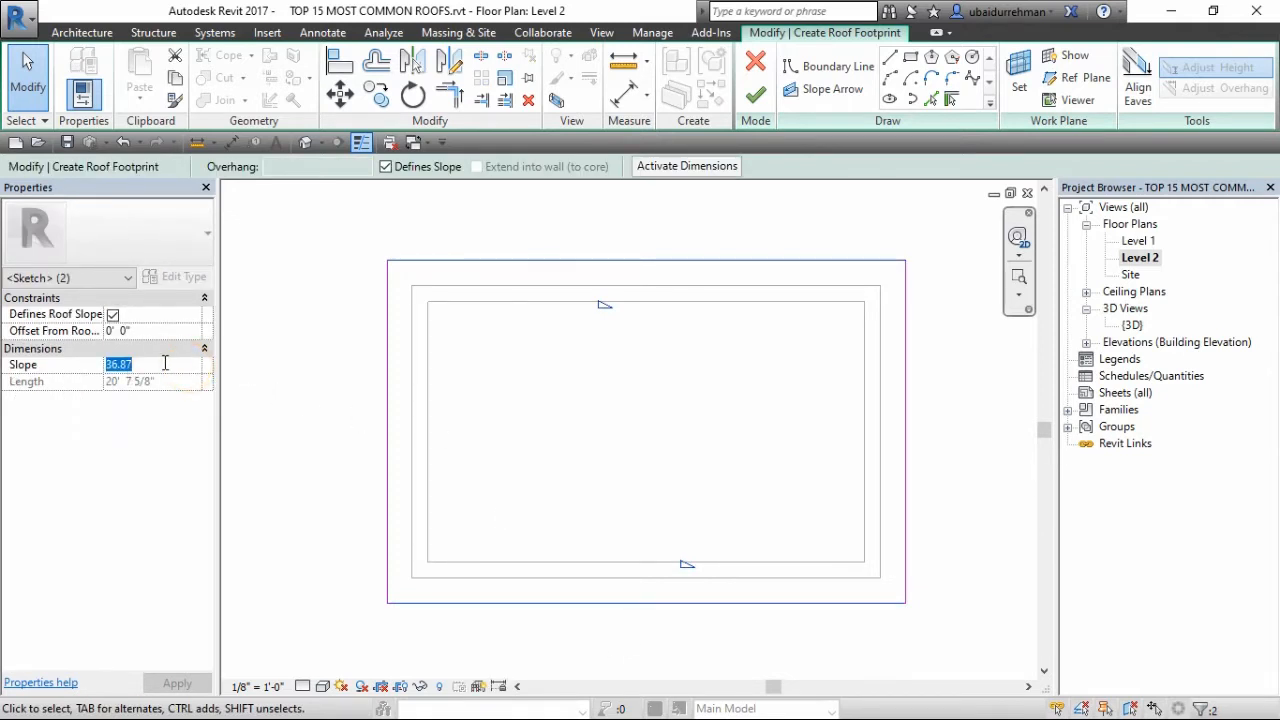
text(30)
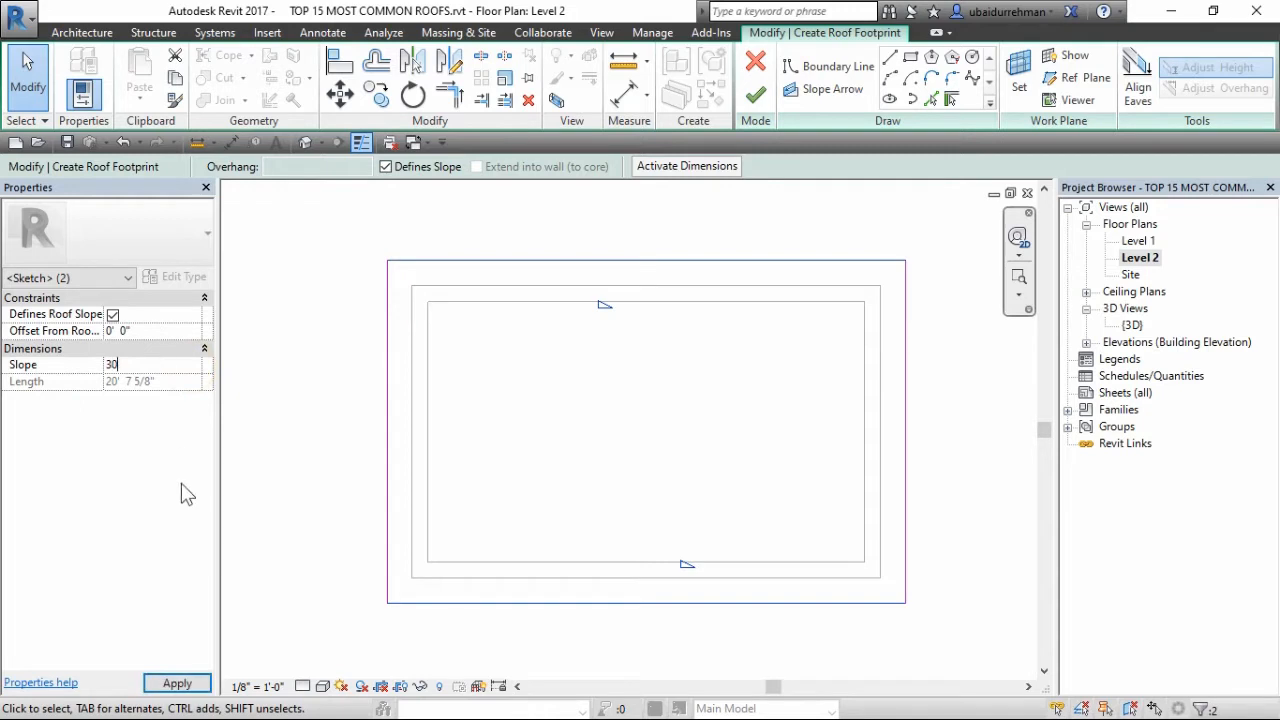
click(176, 680)
click(633, 405)
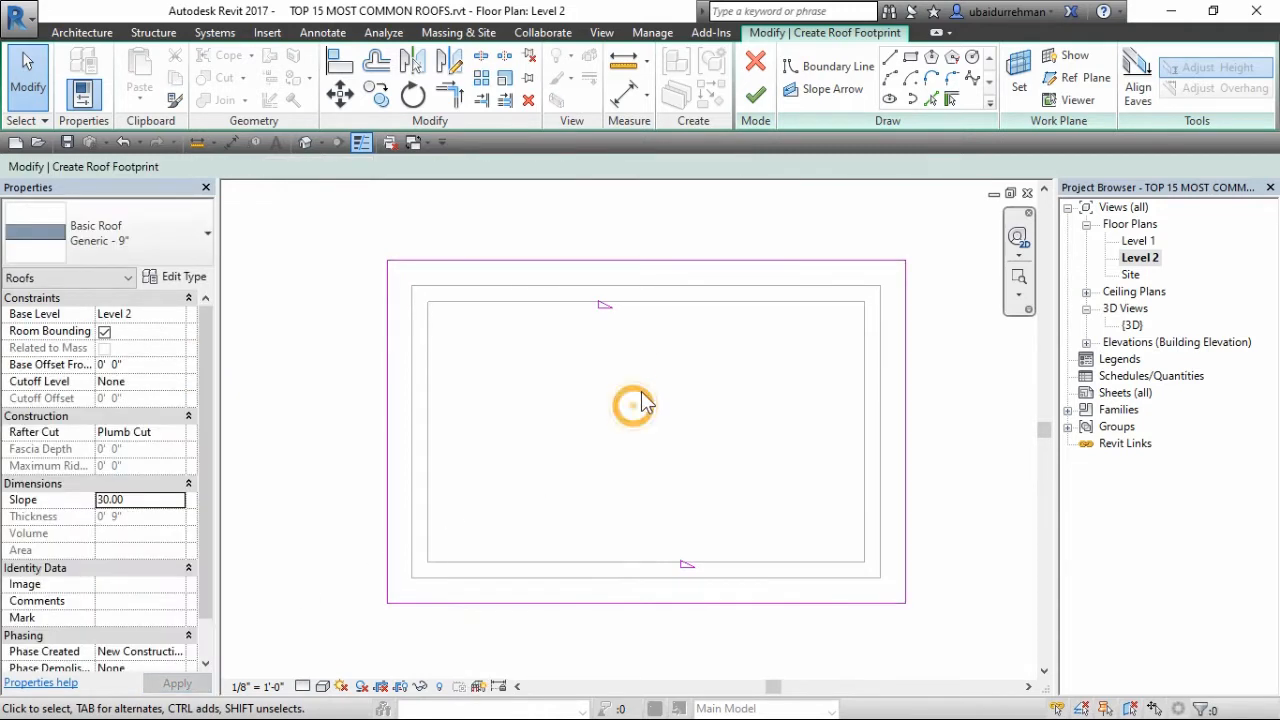
- Finish the roof footprint with the highlighted walls attached, and view the building in 3D from another angle
click(755, 94)
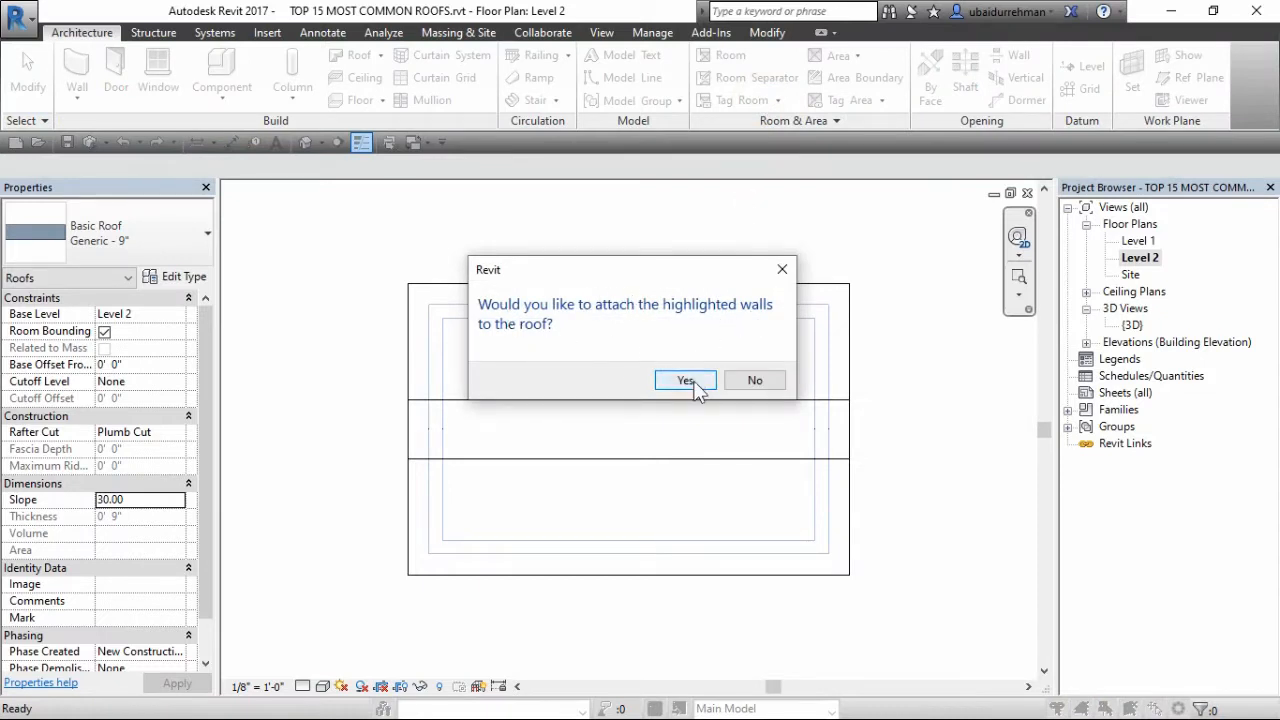
click(693, 383)
click(603, 350)
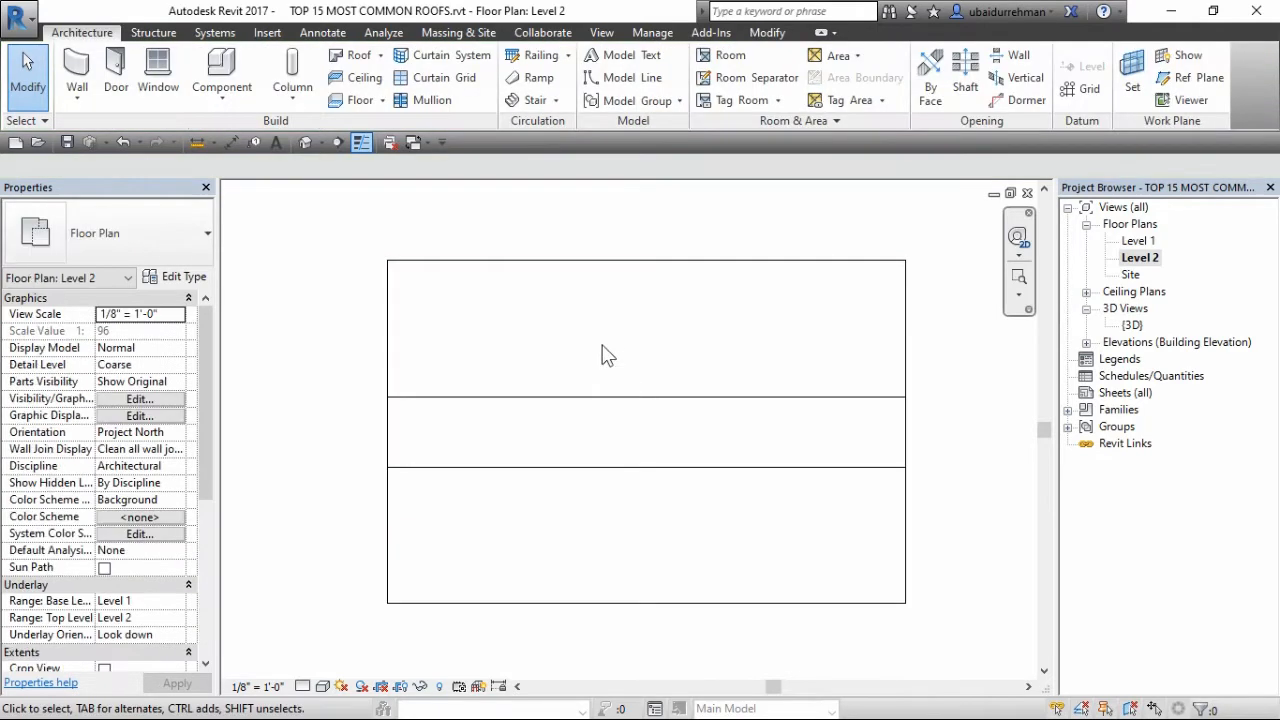
double_click(1133, 330)
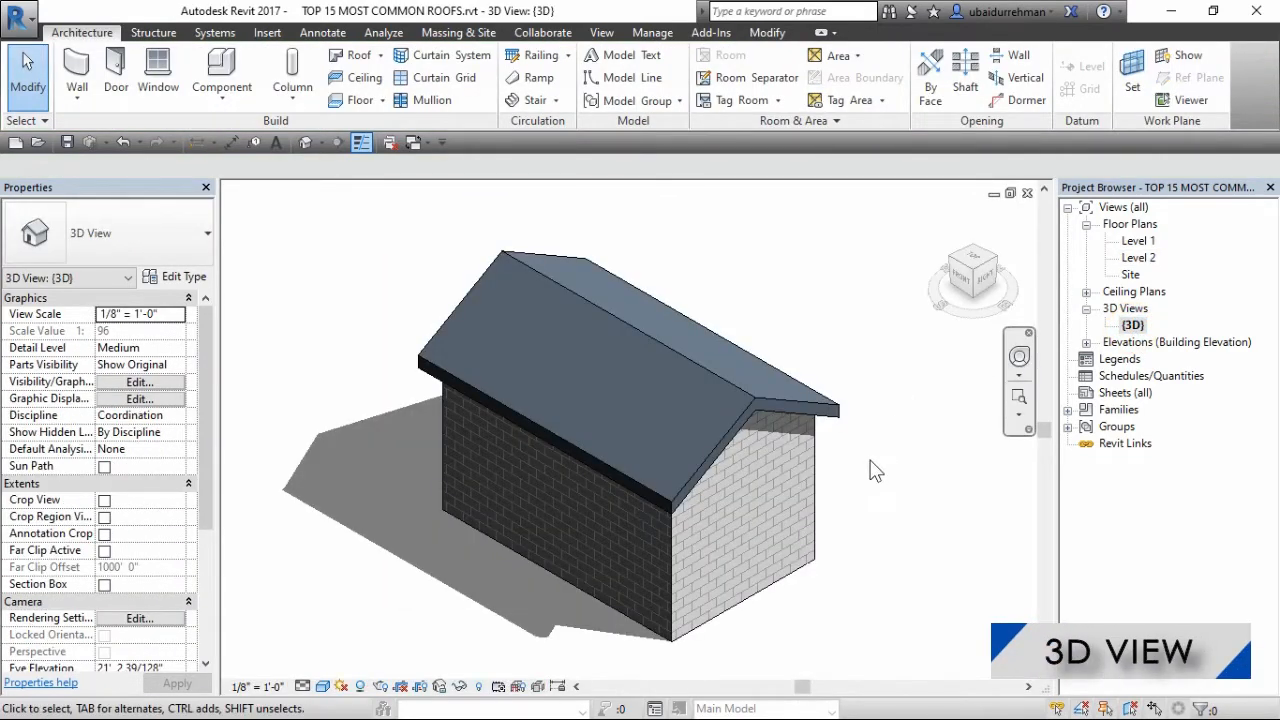
shift+middle_drag(838, 502, 955, 497)
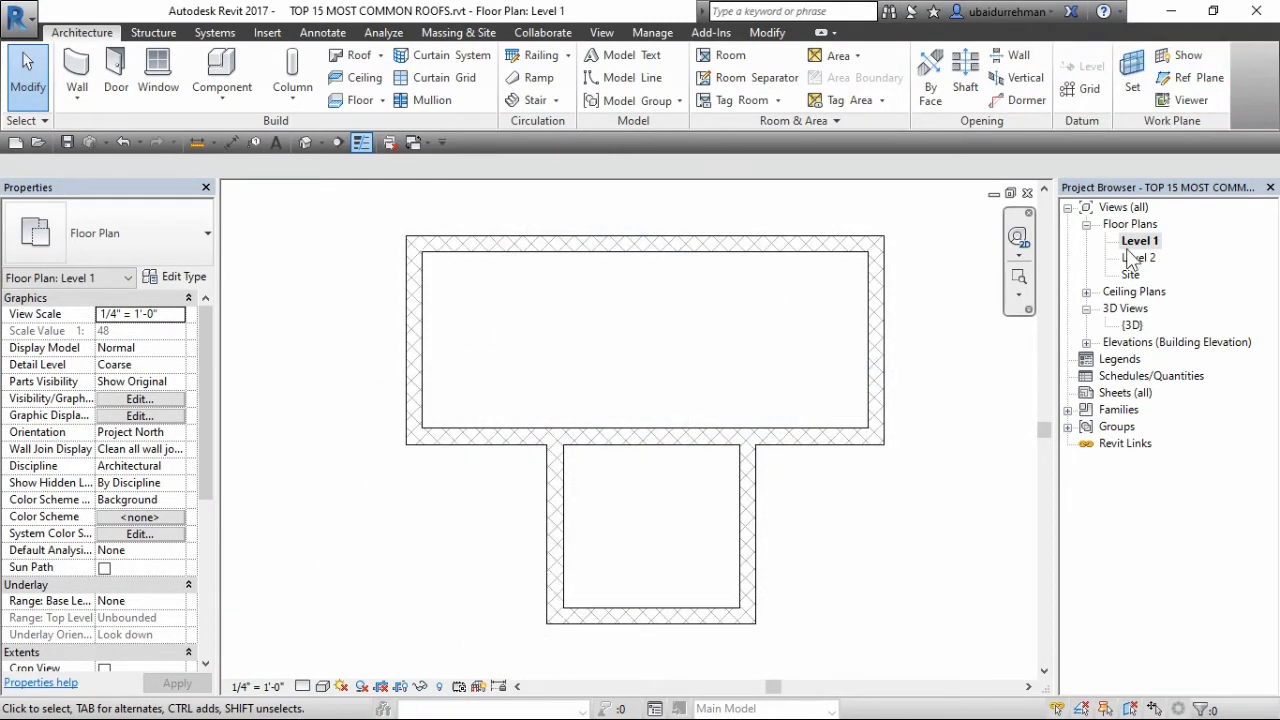
- On the Level 2 plan, start a roof by footprint and sketch a rectangle around the wide wing with a 1' 0" offset
double_click(1130, 258)
mouse_move(806, 357)
middle_down()
mouse_move(815, 318)
mouse_move(808, 333)
middle_up()
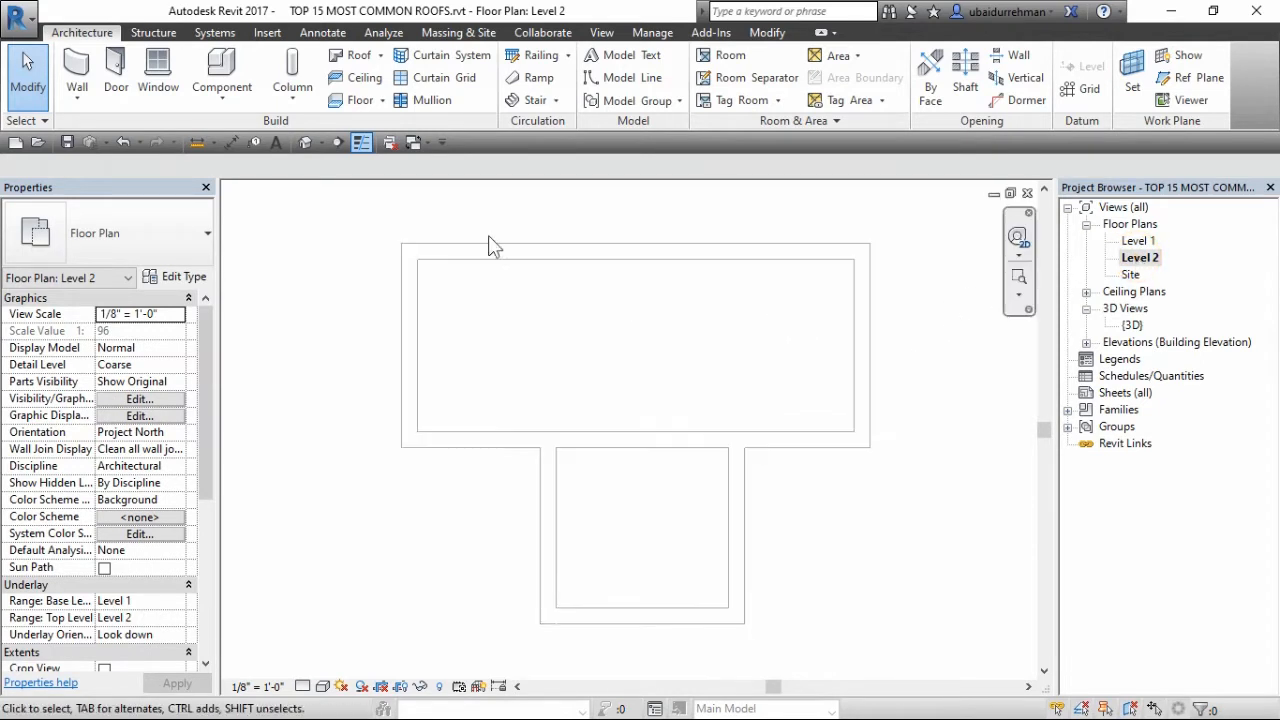
click(381, 55)
click(398, 83)
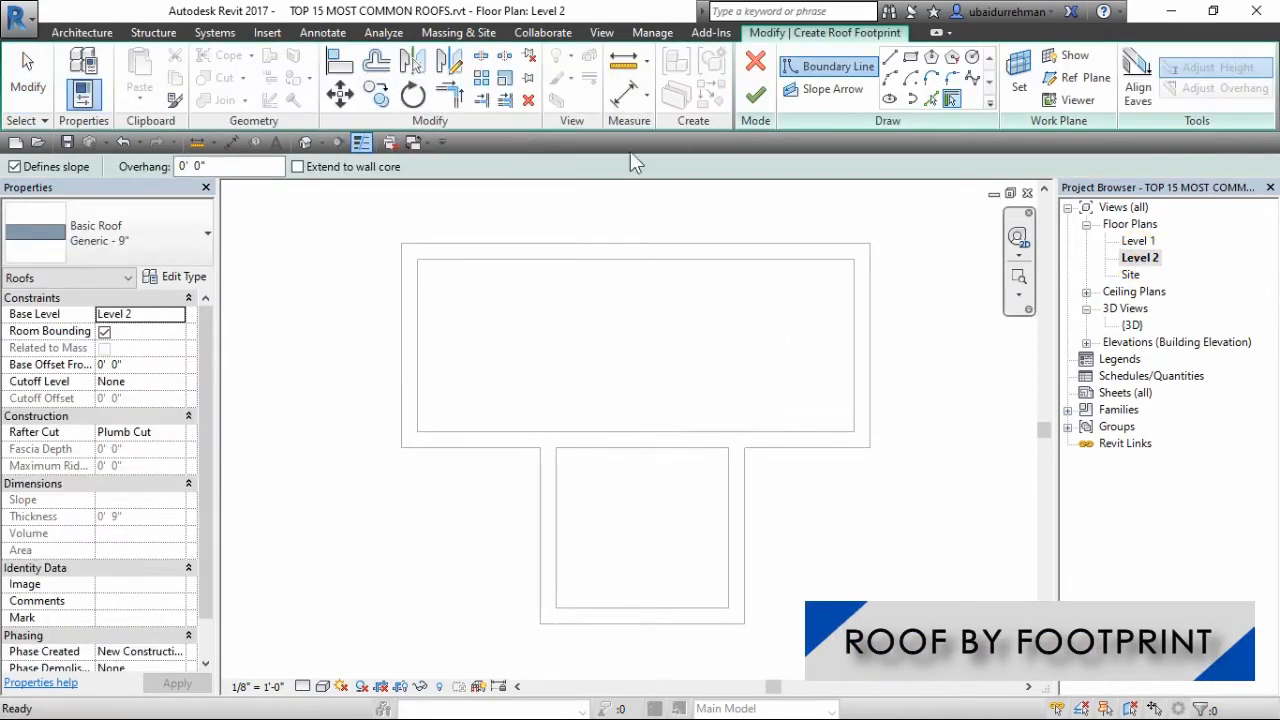
click(910, 58)
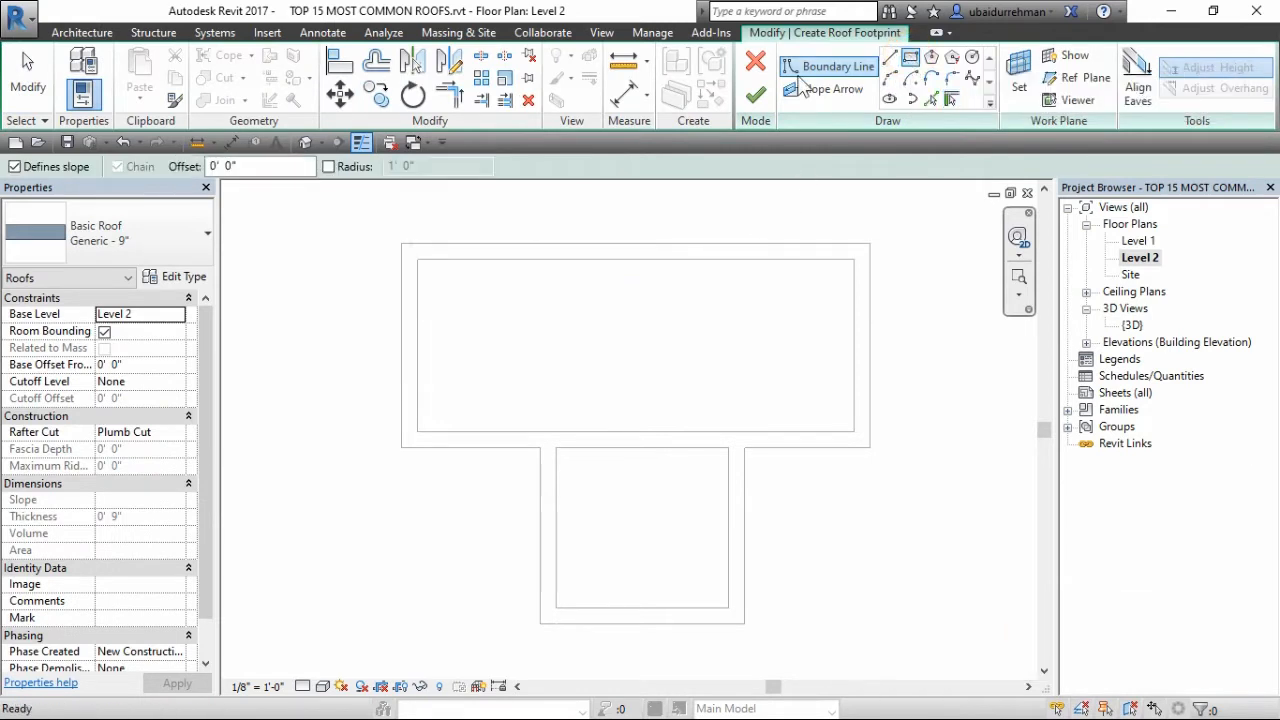
click(213, 166)
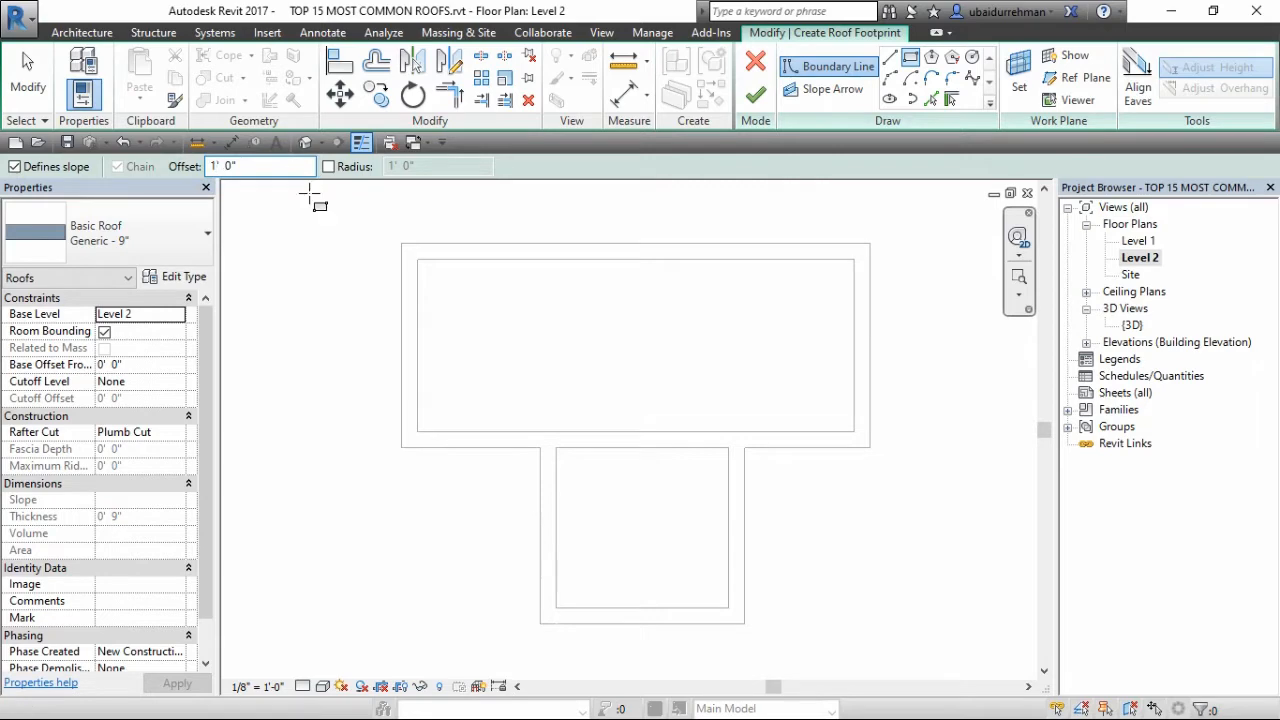
click(870, 243)
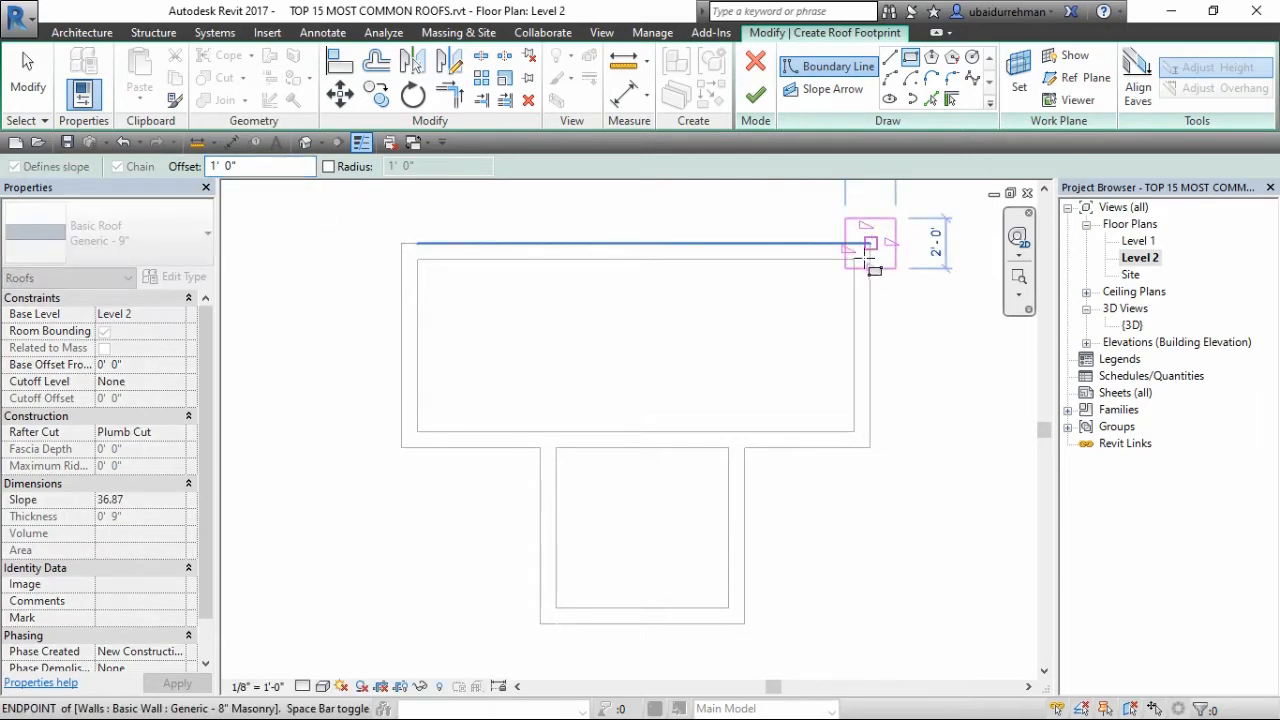
click(401, 447)
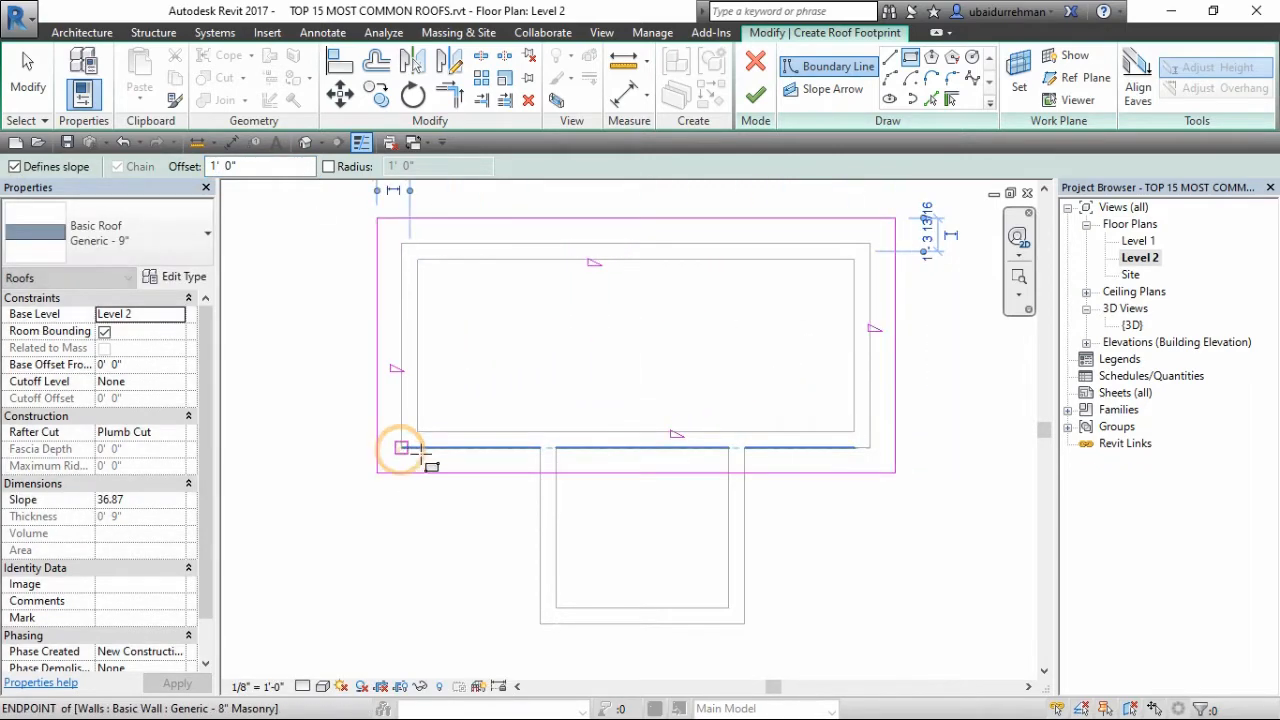
- Sketch a second rectangular roof boundary around the narrow projecting wing, offset 1' 0" from its outer walls
click(540, 448)
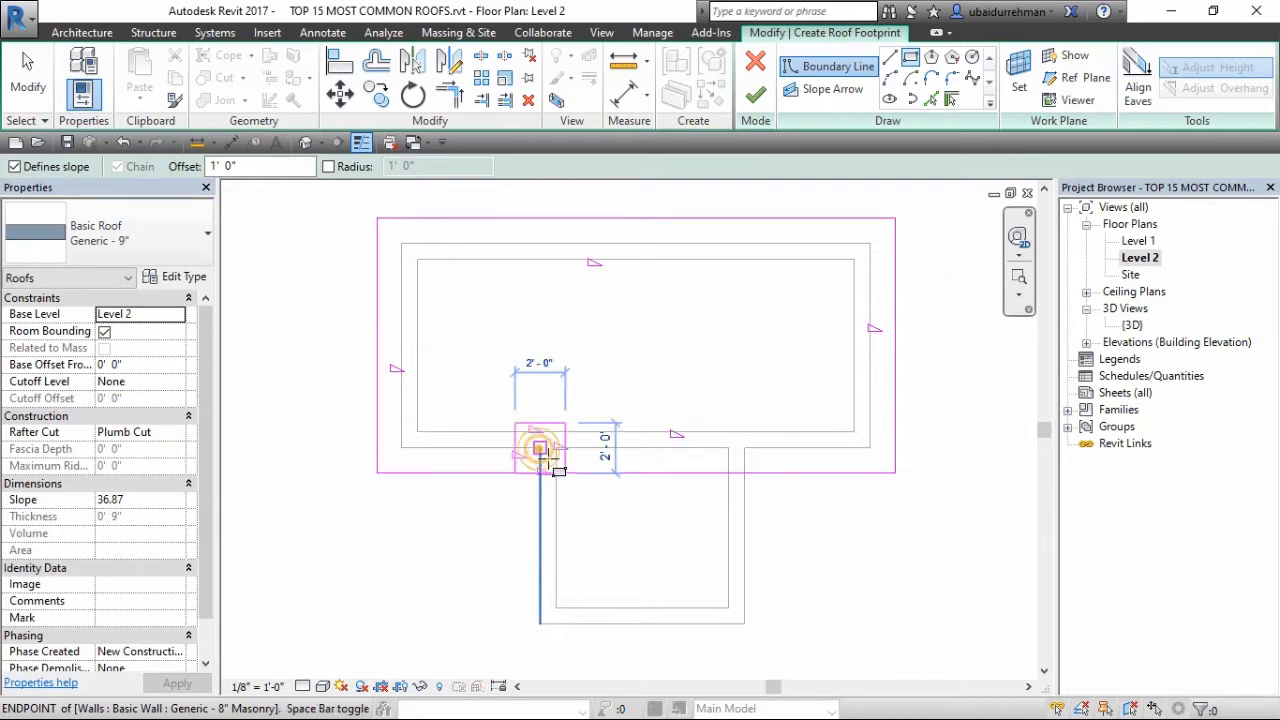
click(743, 624)
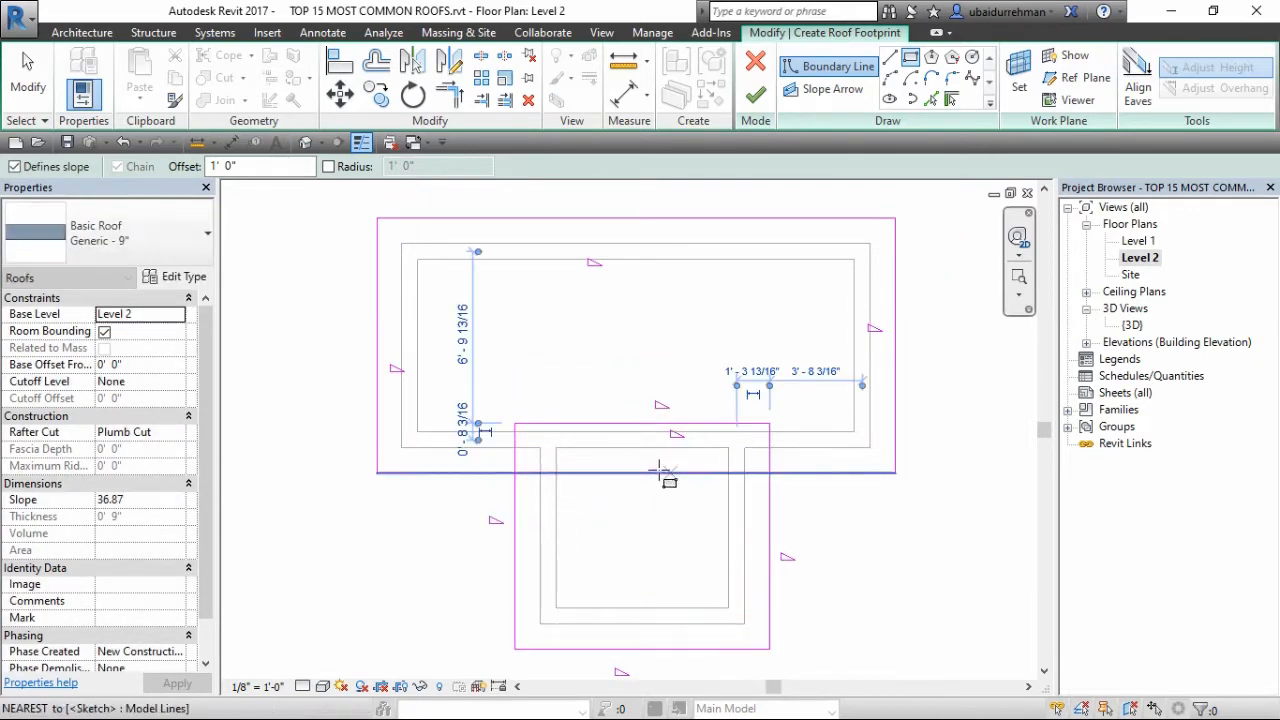
key(Escape)
key(Escape)
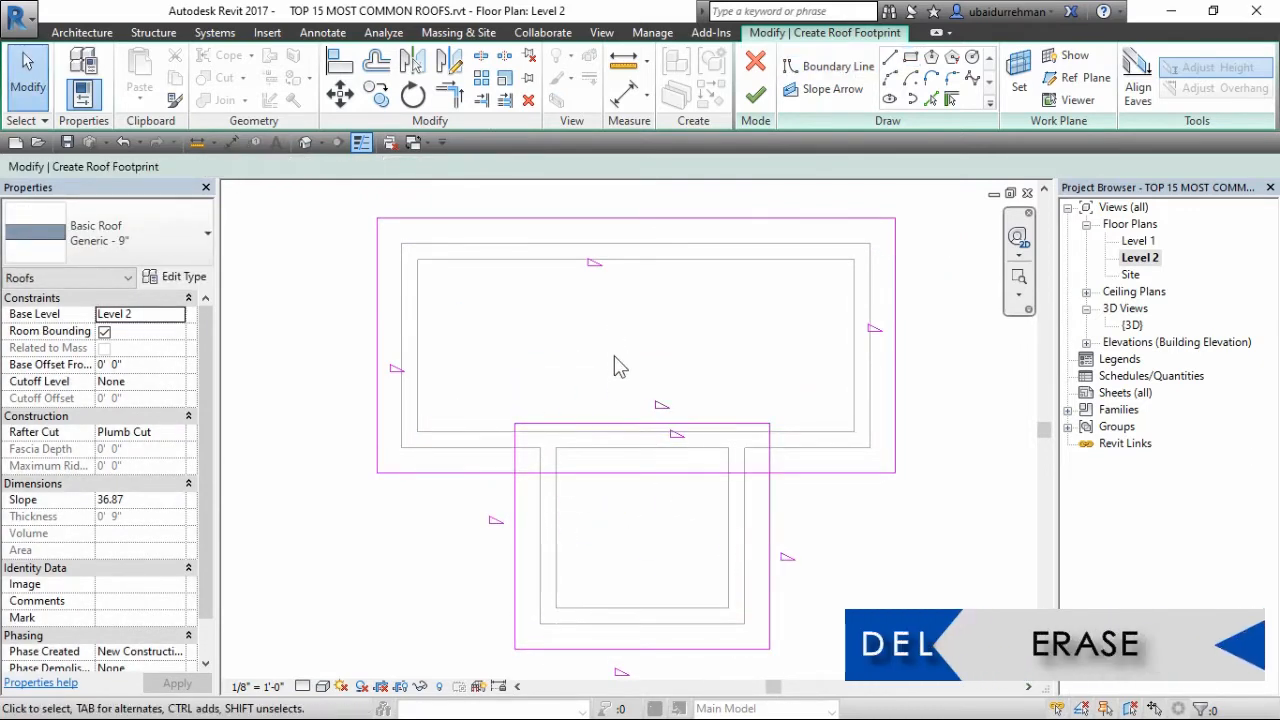
- Delete the small rectangle's upper edge and split the large rectangle's lower edge near its middle
click(626, 425)
key(Delete)
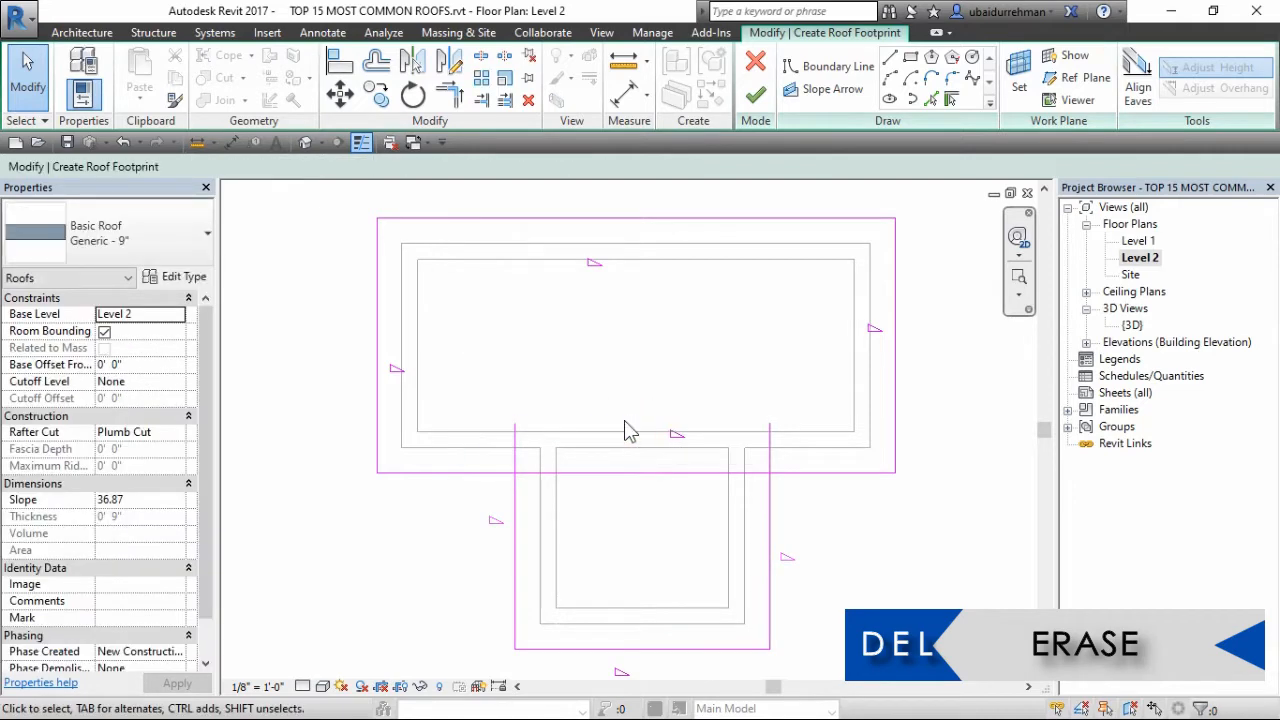
click(481, 57)
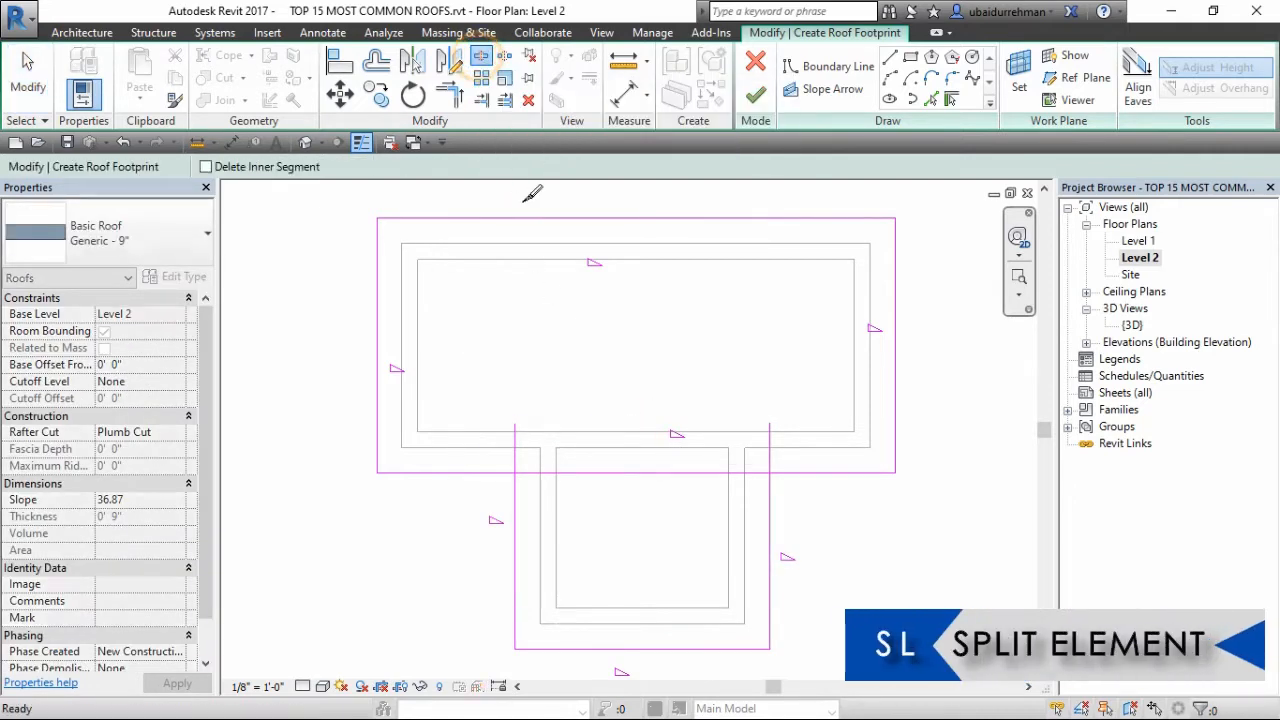
click(638, 471)
key(Escape)
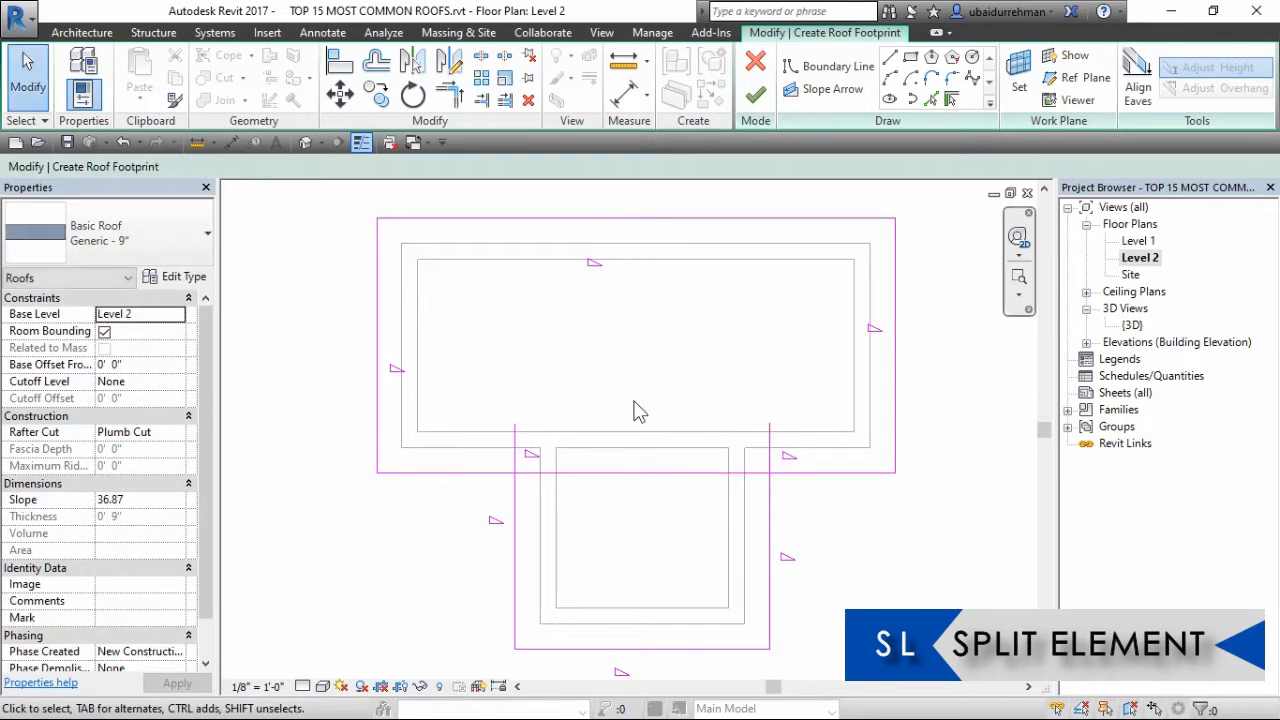
- Trim the split lower edge segments to the narrow wing's side edges to form one closed T-shaped boundary
click(451, 99)
click(486, 472)
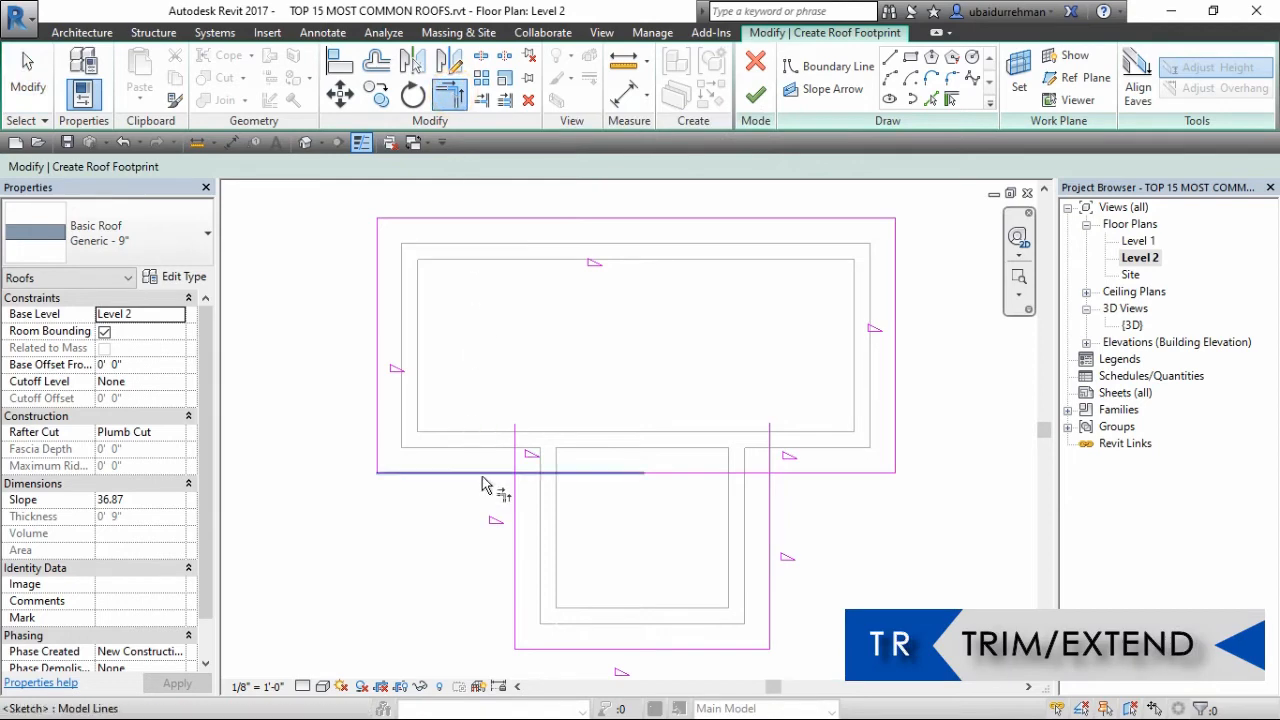
click(515, 548)
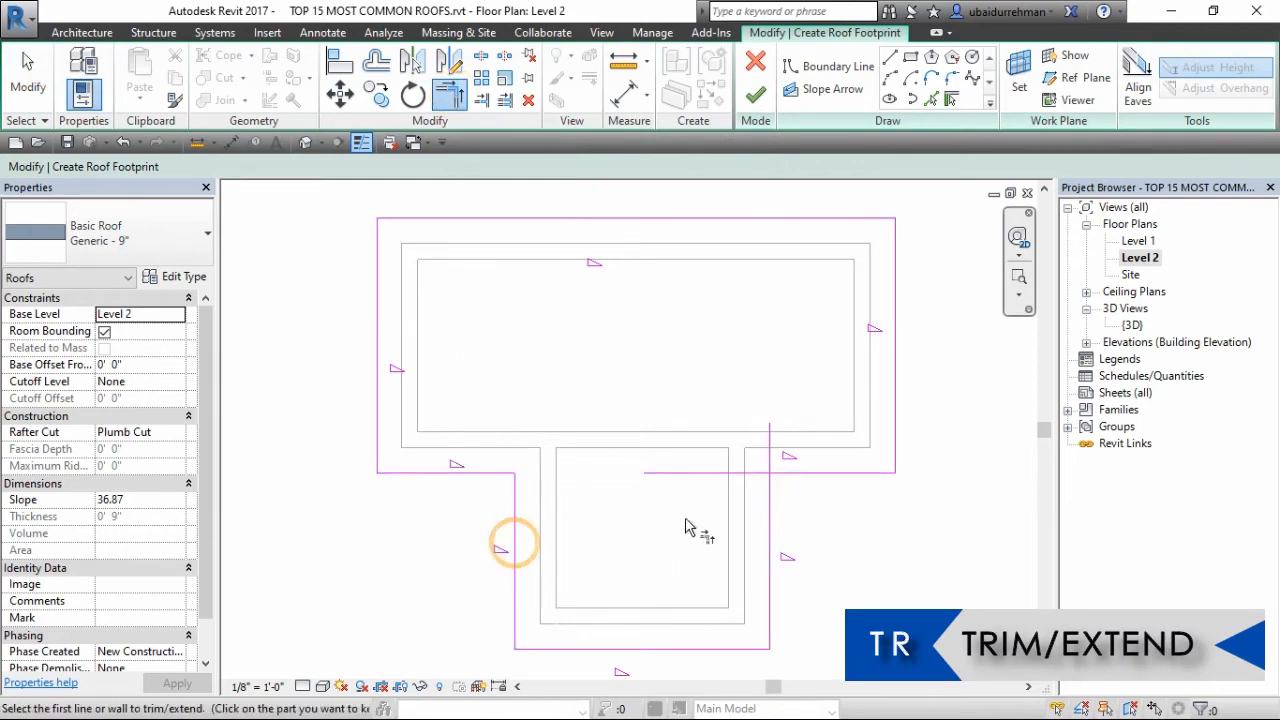
click(770, 530)
click(820, 473)
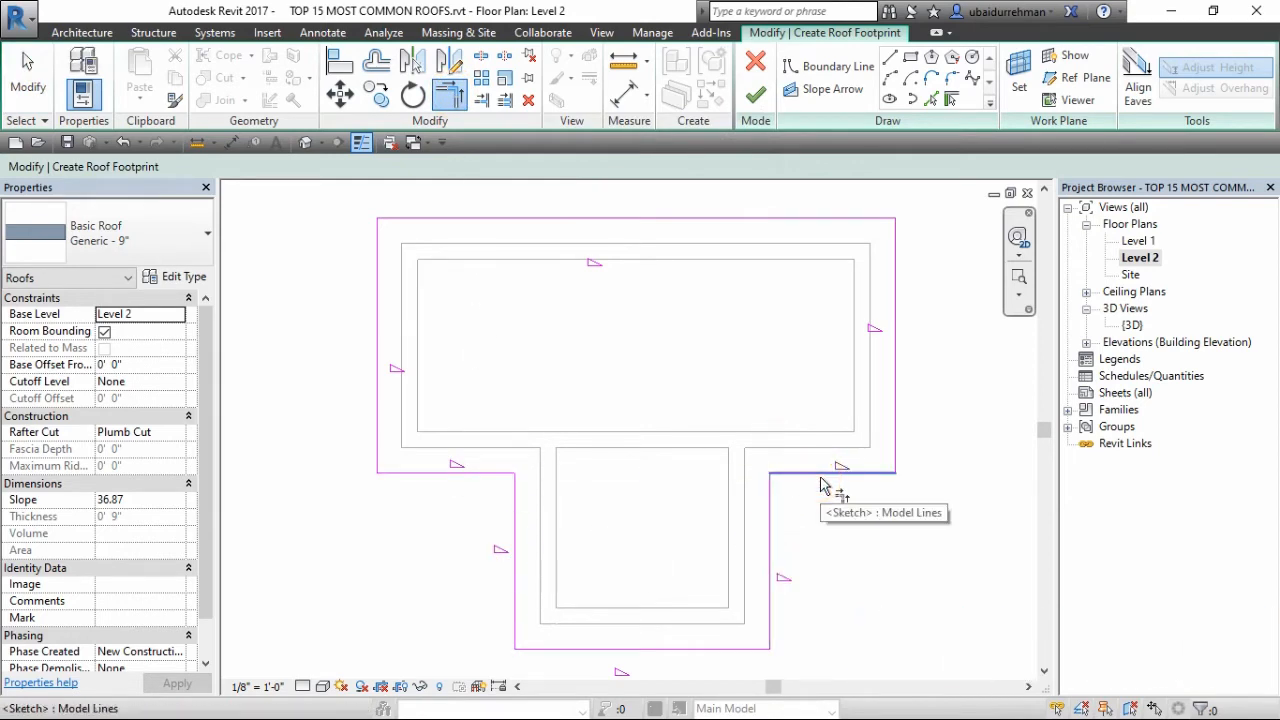
key(Escape)
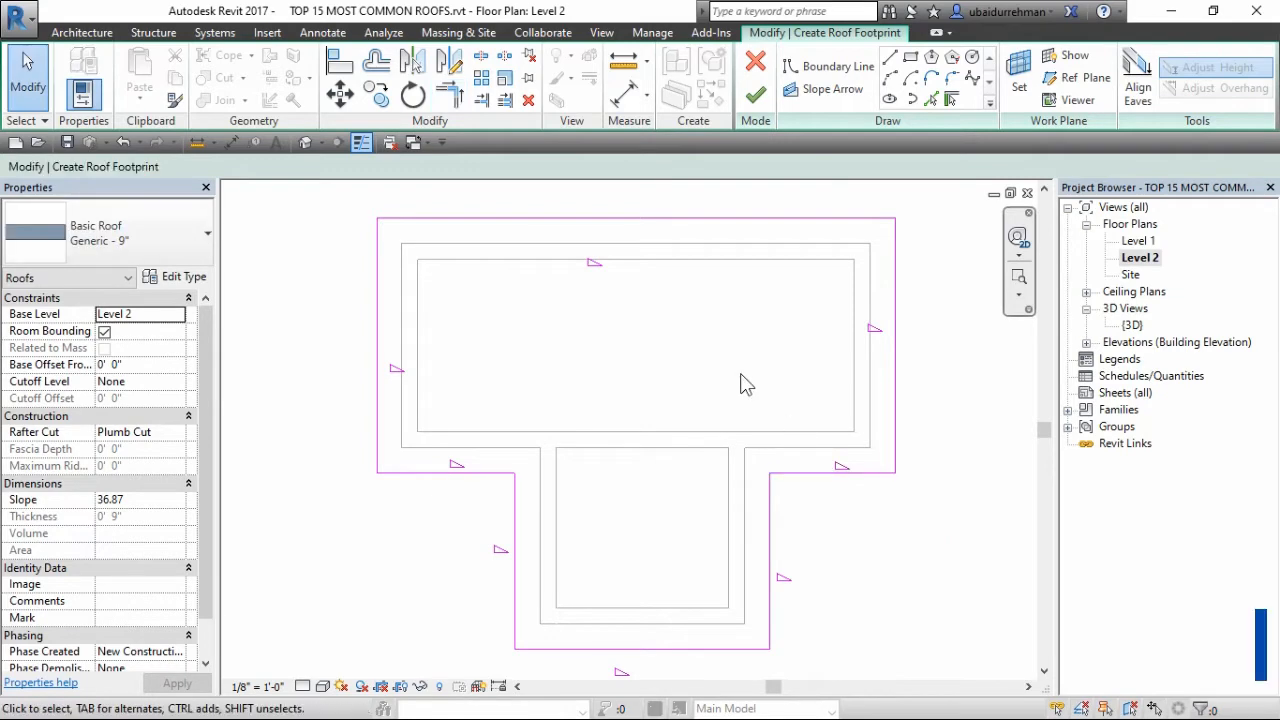
- Turn off Defines Slope for the wide wing's two end edges and the narrow wing's bottom edge
ctrl+click(896, 345)
ctrl+click(393, 305)
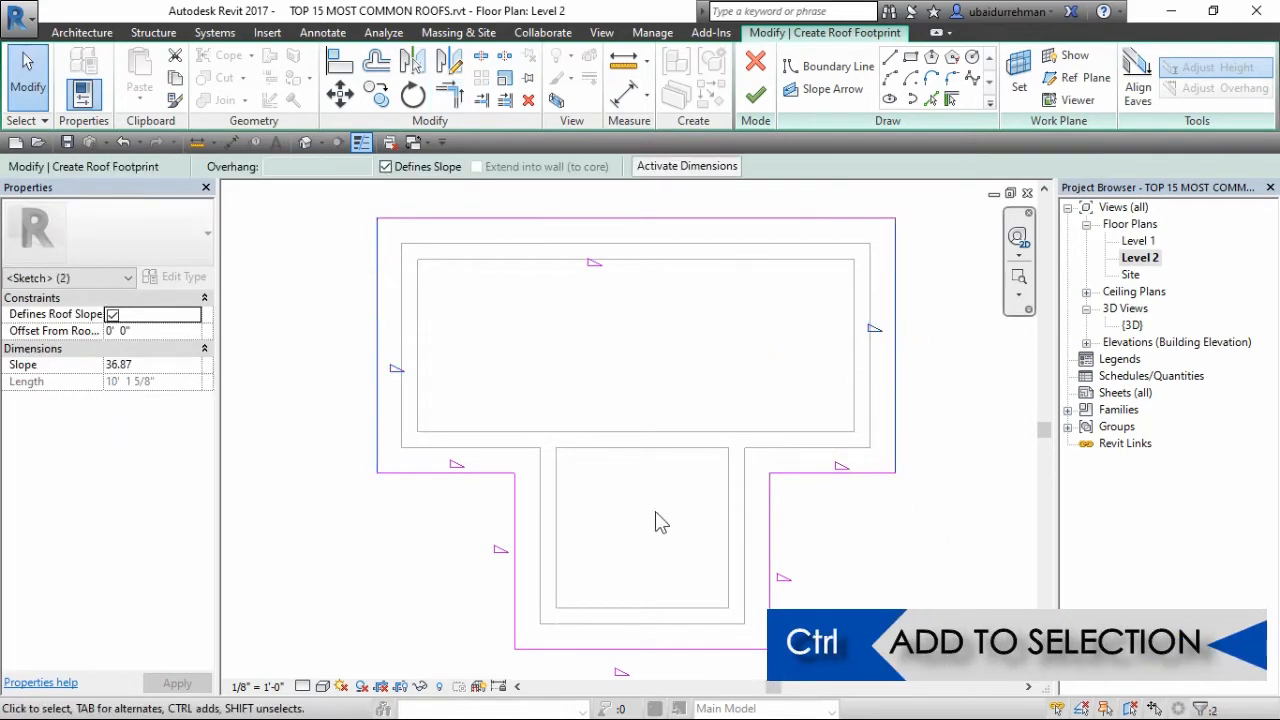
ctrl+click(668, 648)
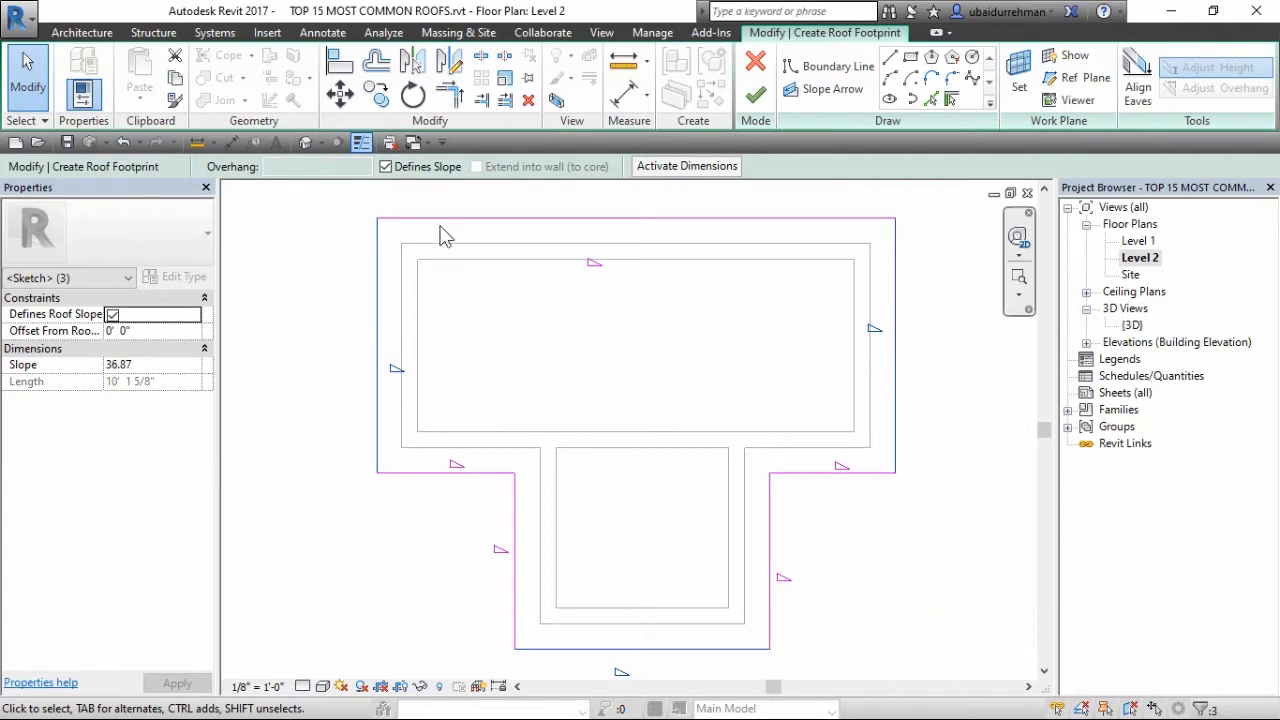
click(386, 167)
click(623, 349)
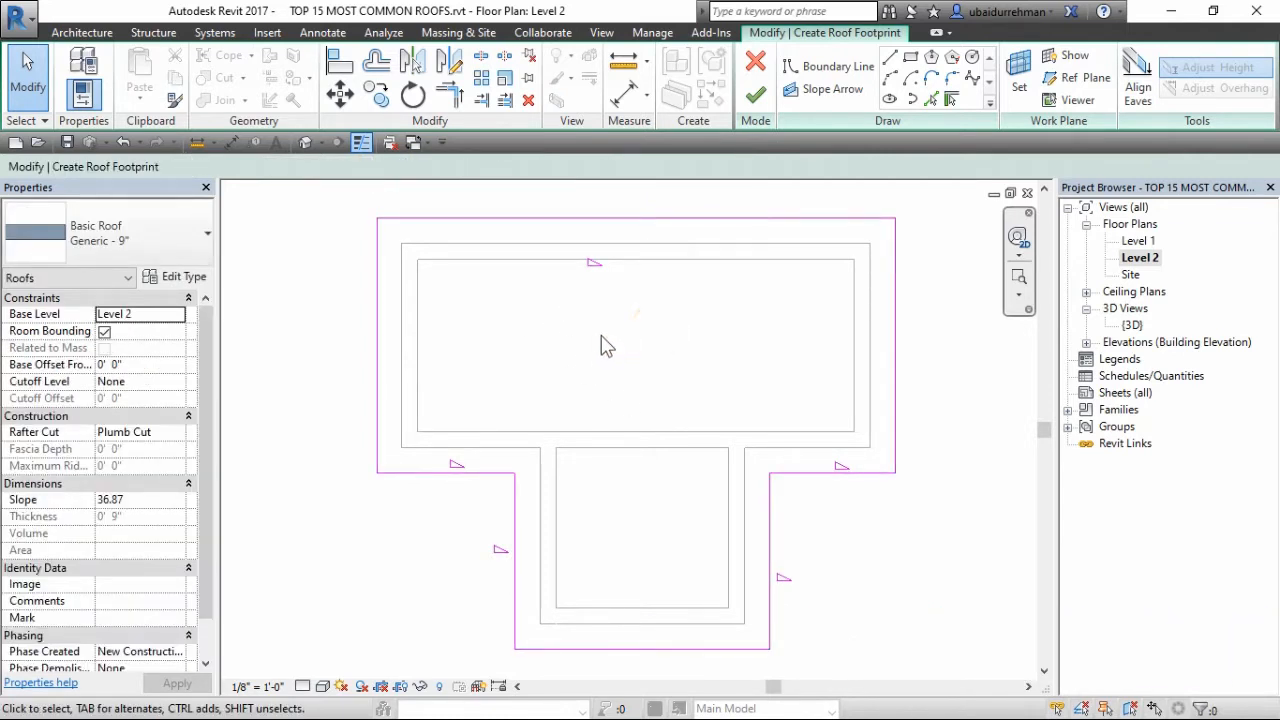
- Set the slope of the T-shaped boundary's five slope-defining edges to 30
click(635, 220)
ctrl+click(500, 471)
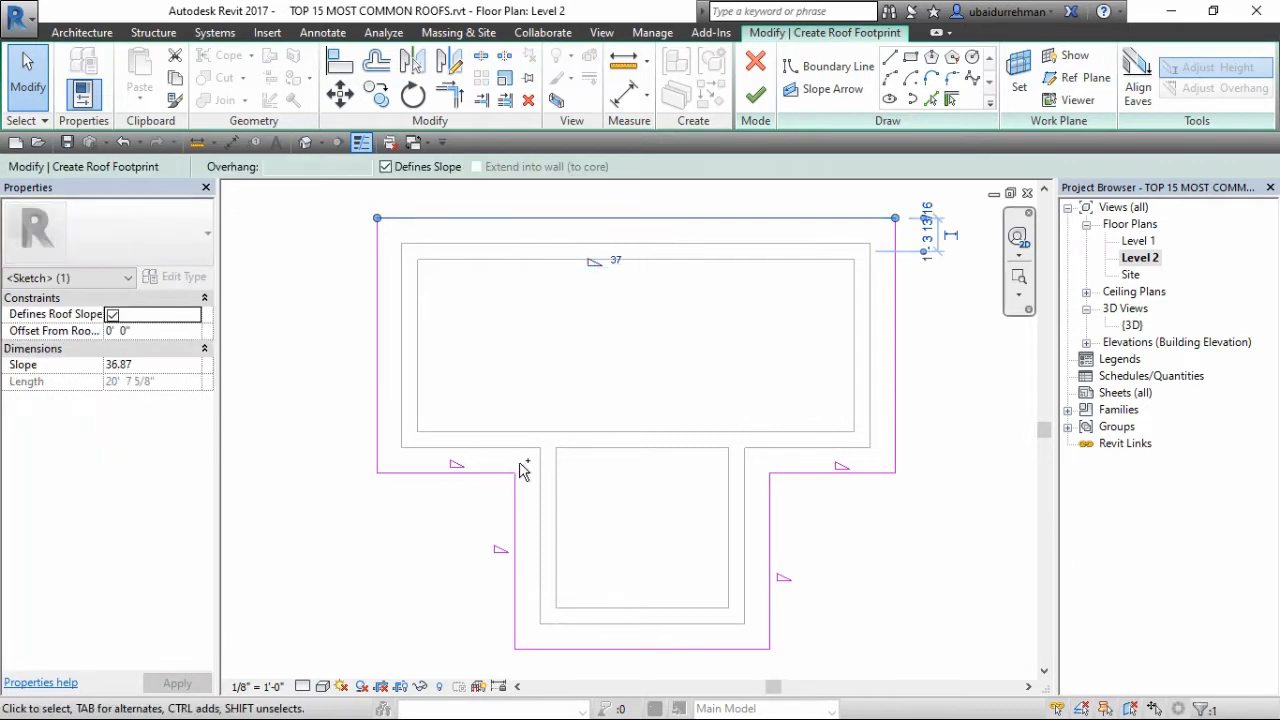
ctrl+click(515, 490)
ctrl+click(843, 471)
ctrl+click(768, 514)
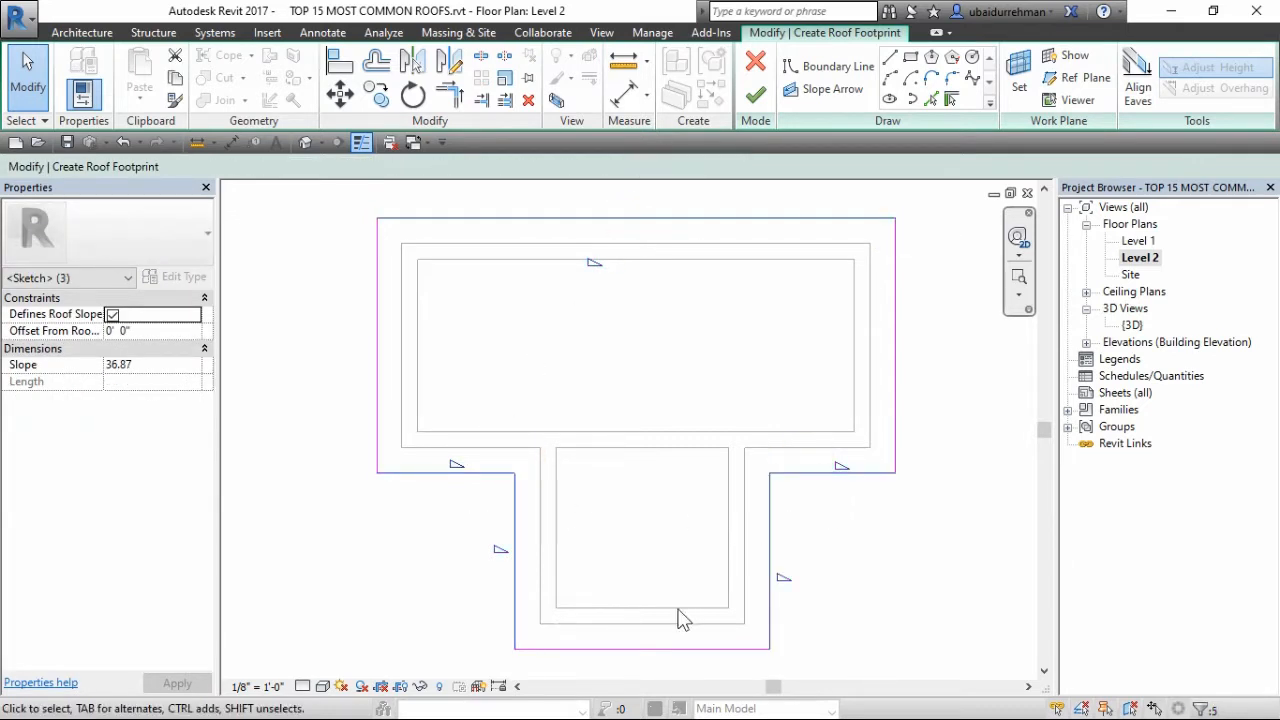
click(133, 364)
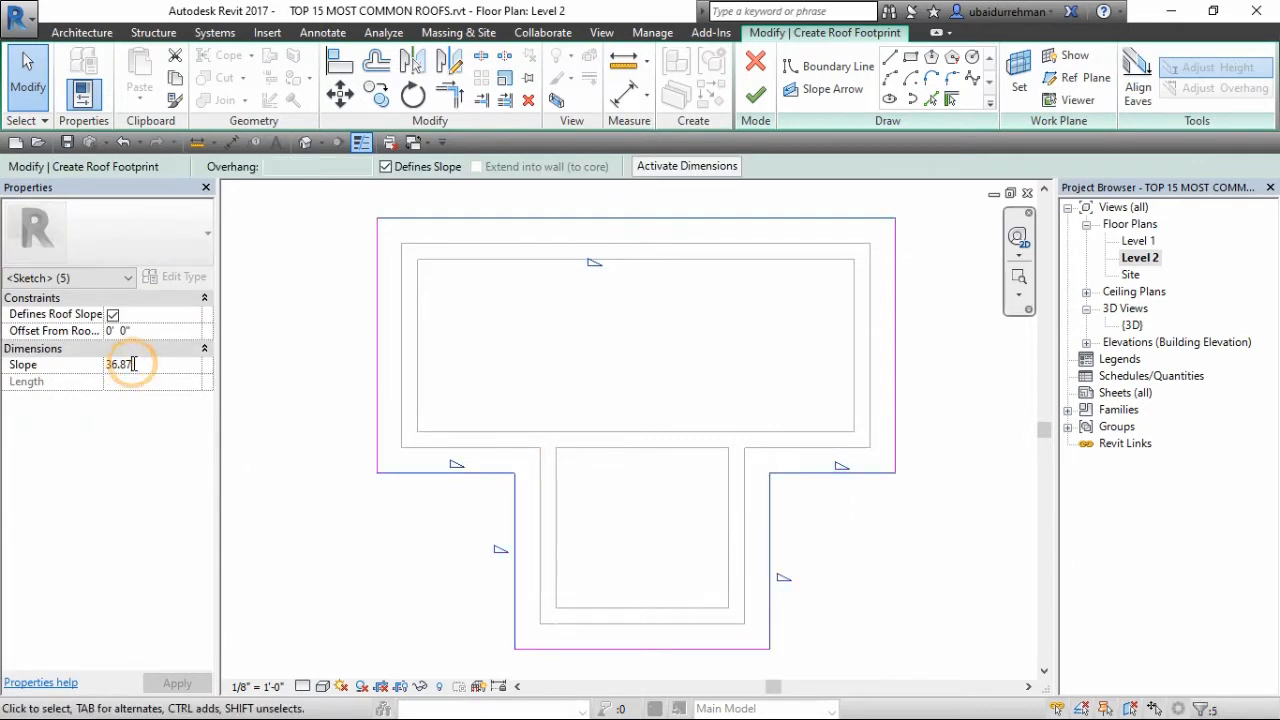
text(20)
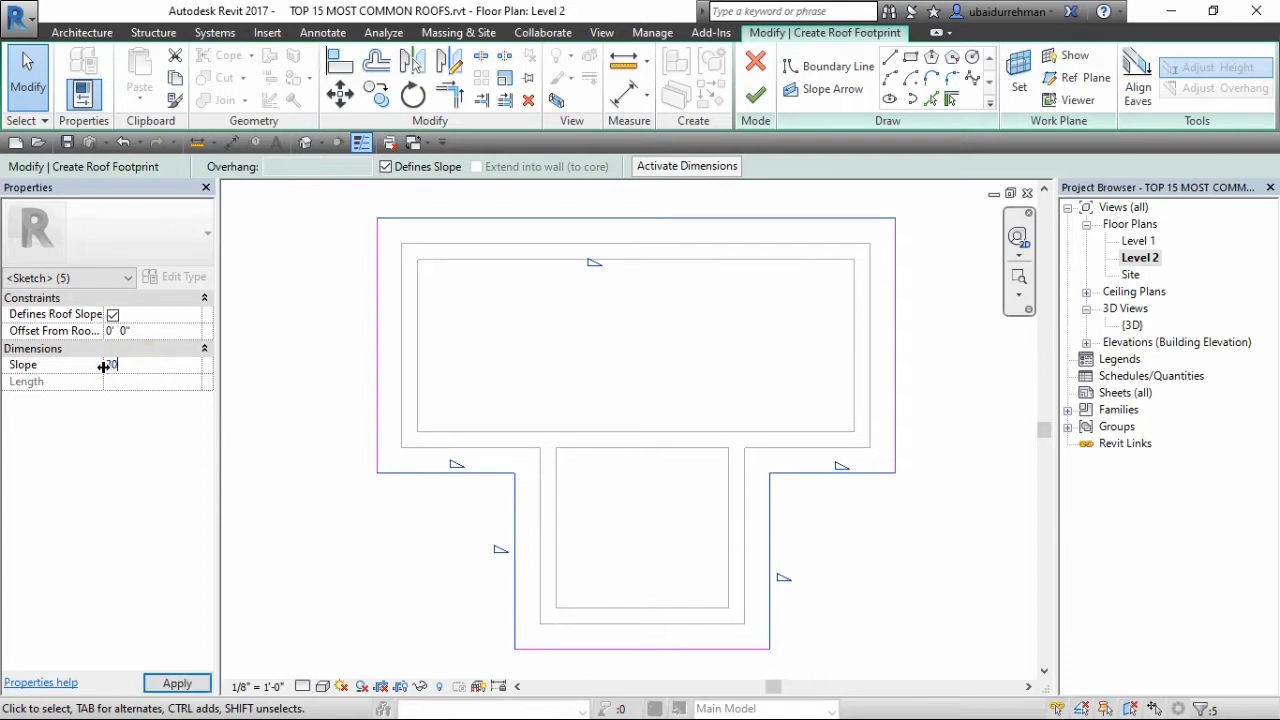
click(176, 686)
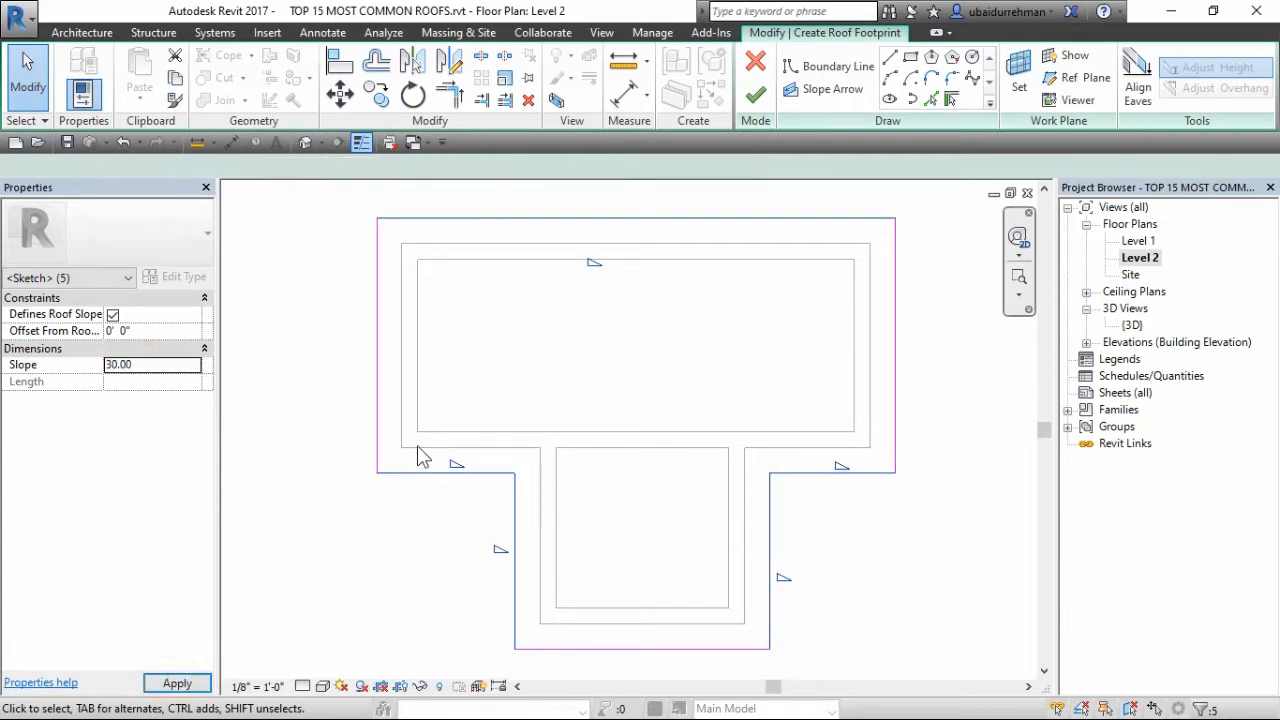
click(517, 343)
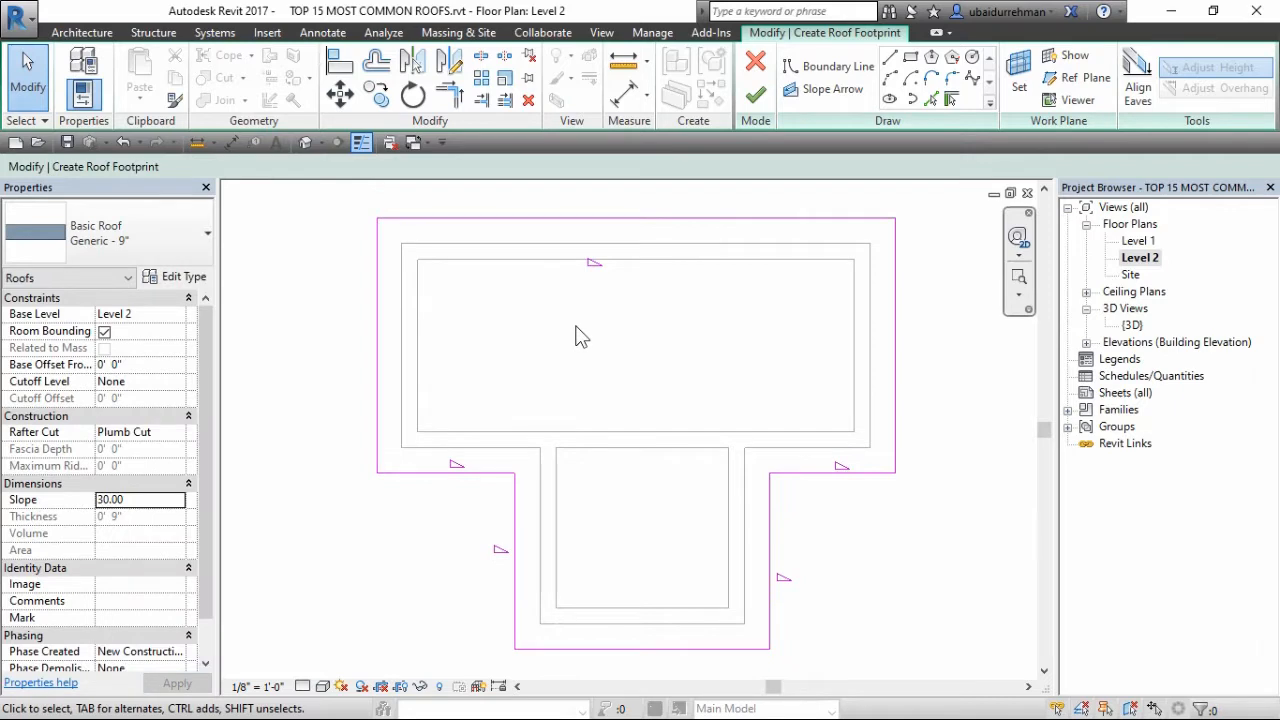
- Finish the T-shaped roof with the highlighted walls attached, and inspect it in the {3D} view
click(757, 98)
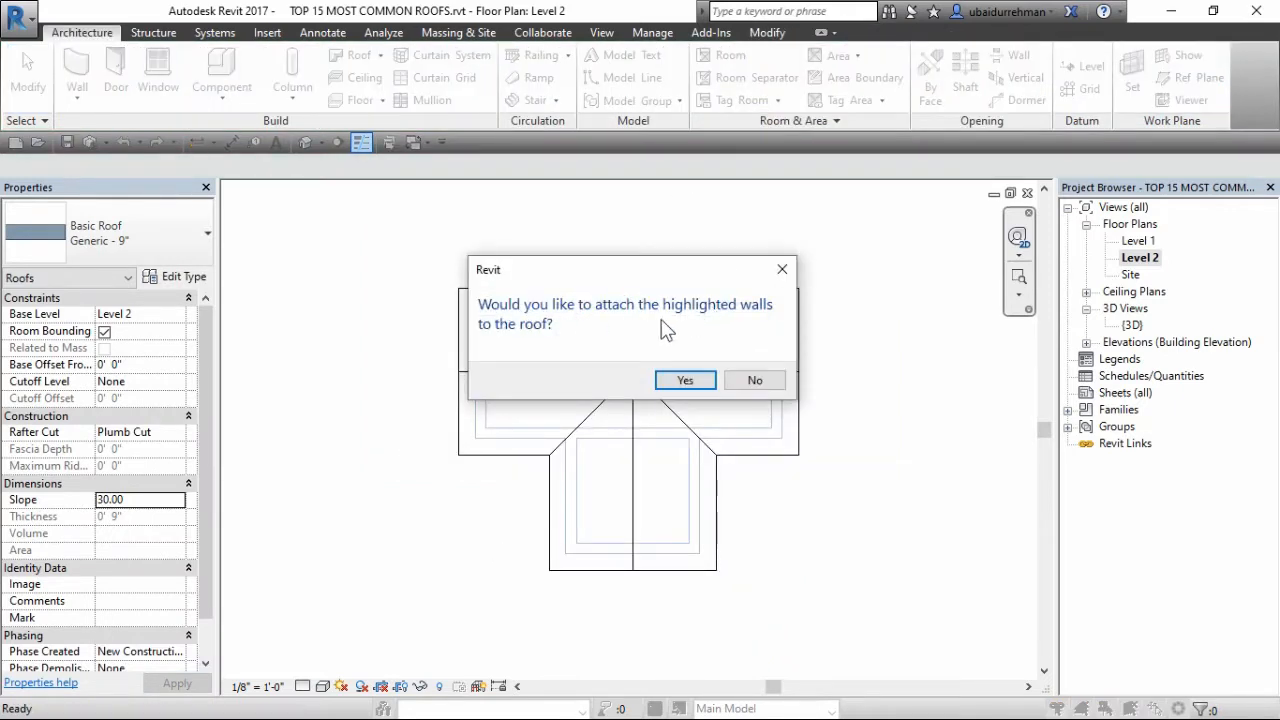
click(683, 381)
scroll(665, 382, up, 2)
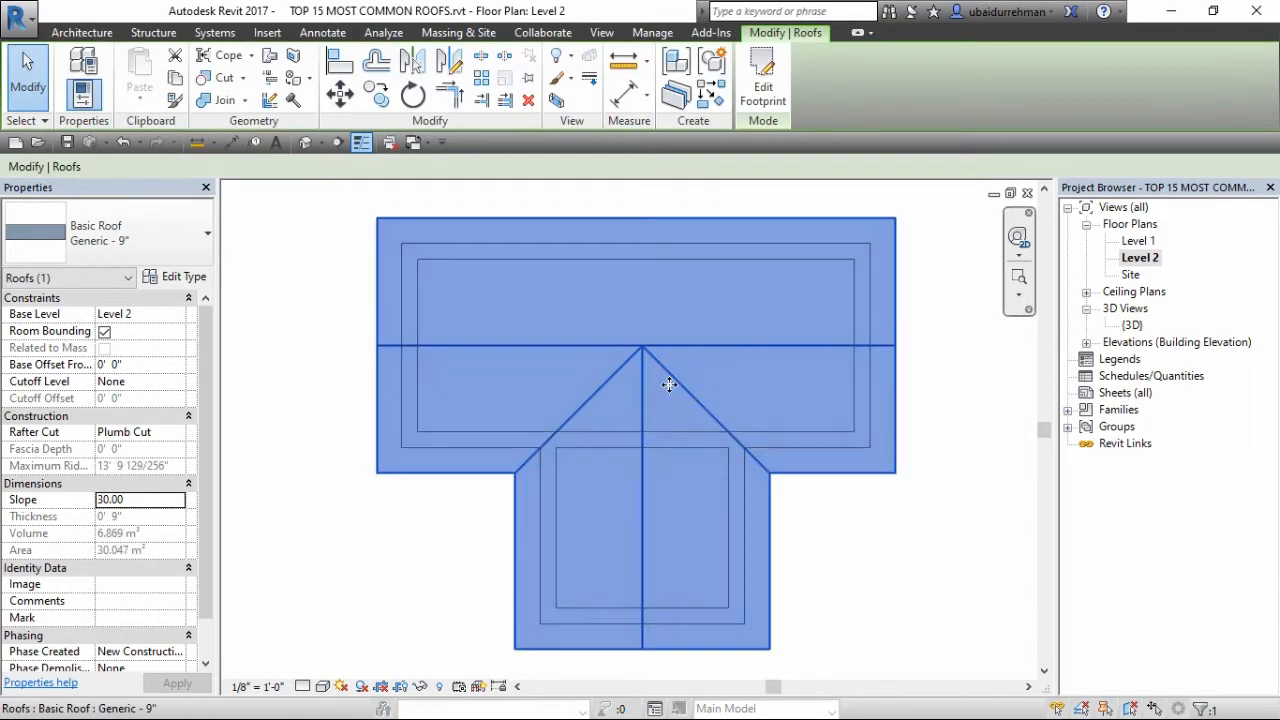
key(Escape)
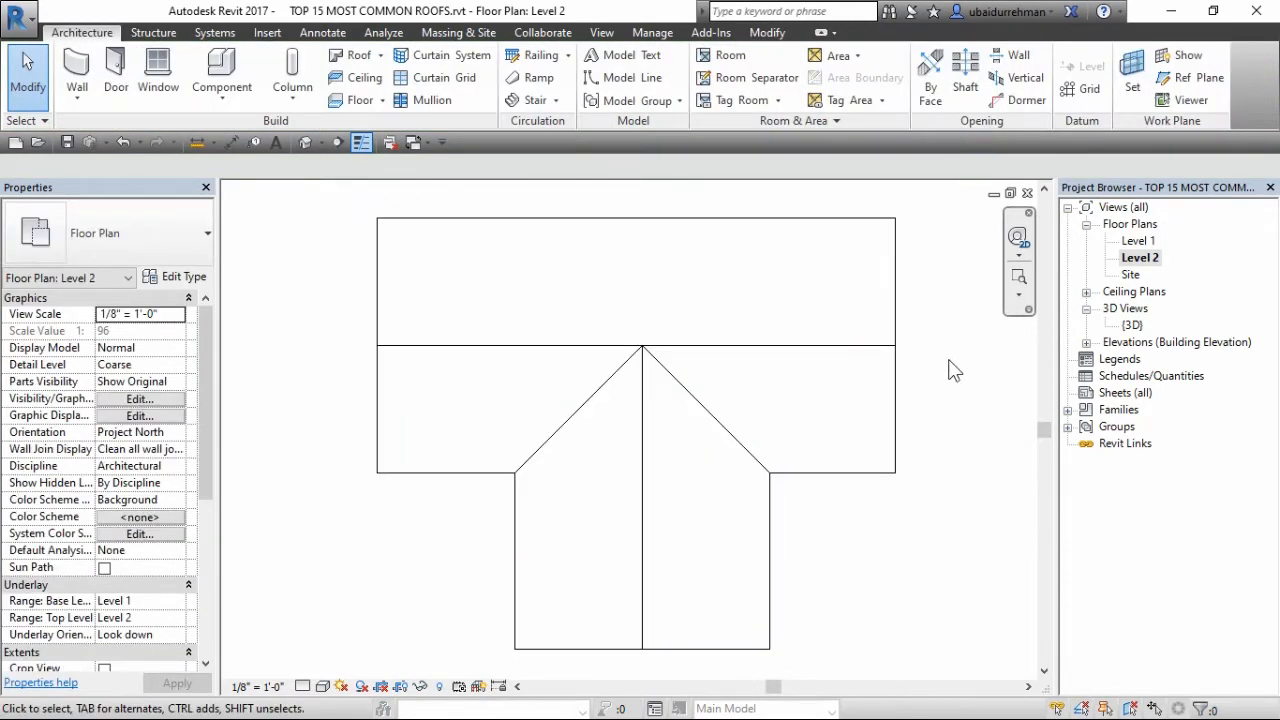
double_click(1131, 326)
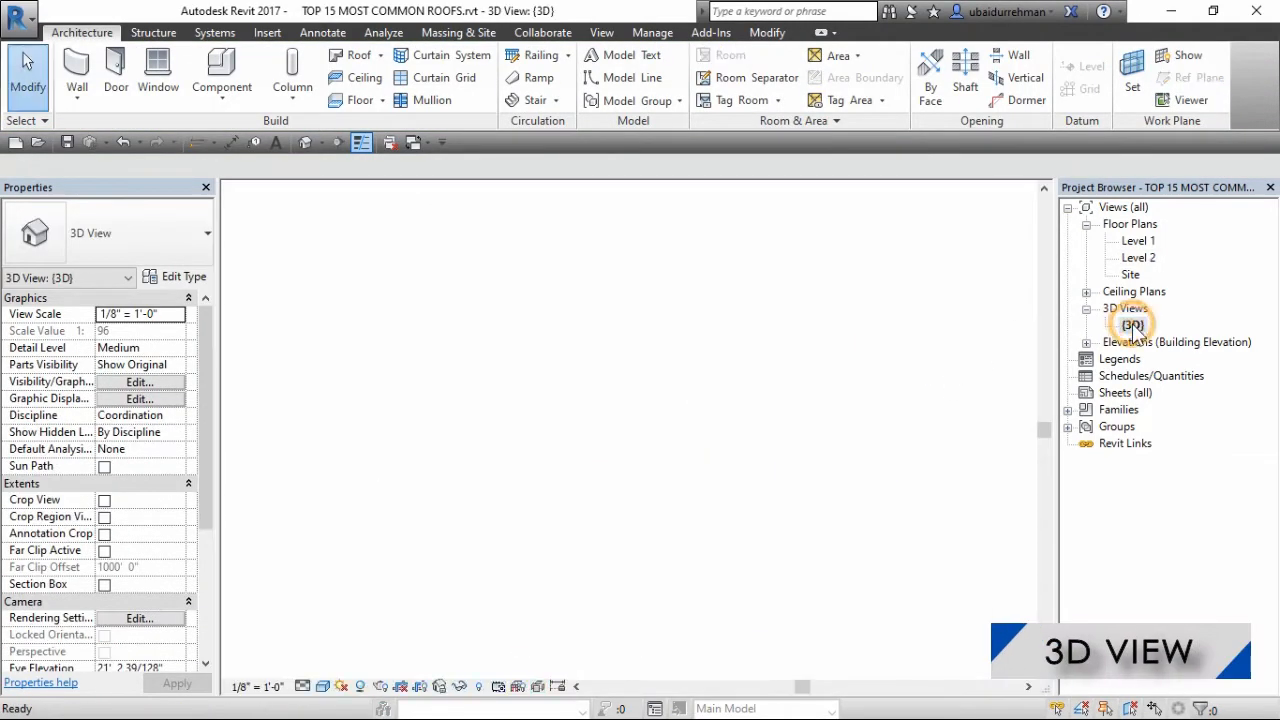
shift+middle_drag(682, 519, 983, 503)
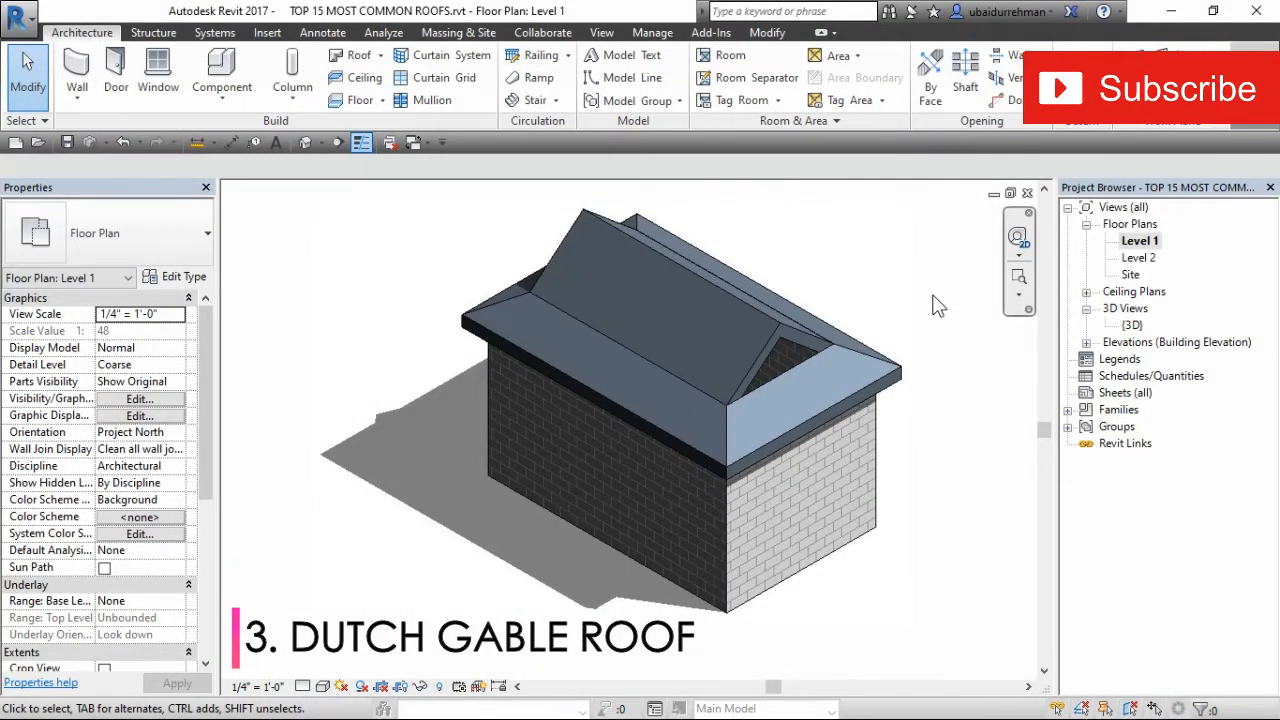
- On Level 2, start a roof by footprint and sketch a rectangular boundary offset 1' 0" outside the outer wall faces
double_click(1137, 258)
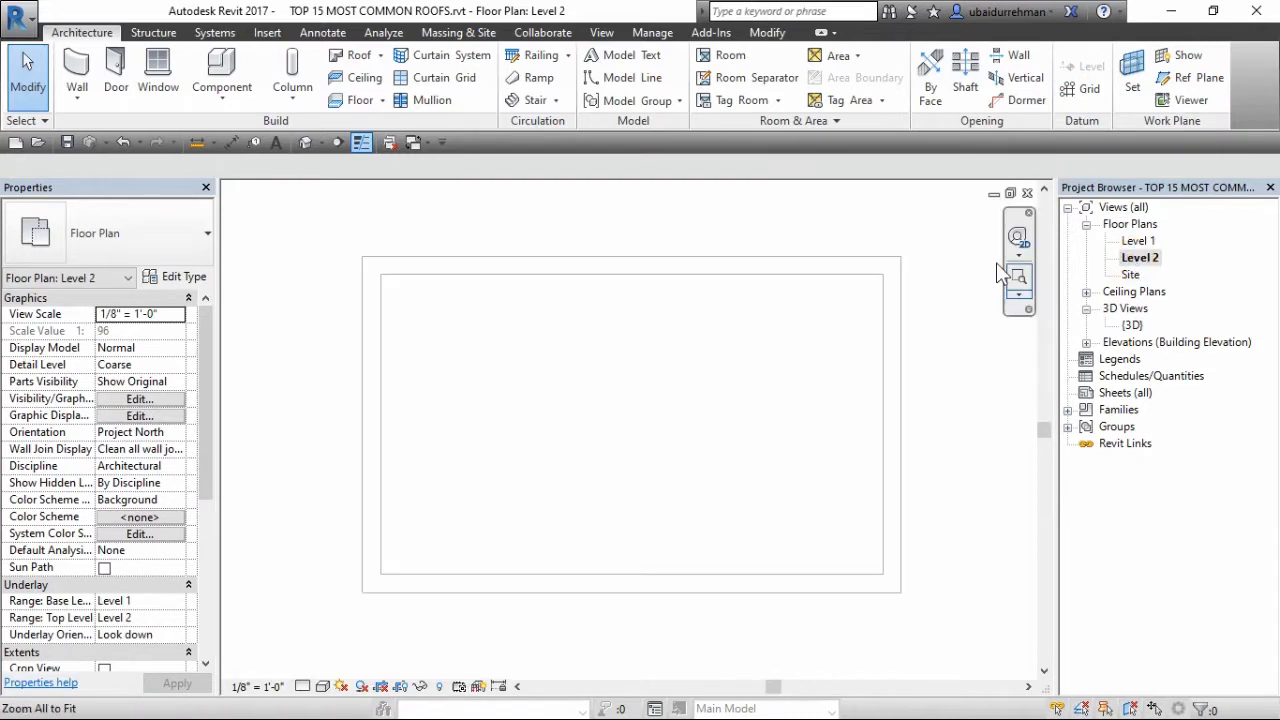
middle_drag(770, 340, 759, 333)
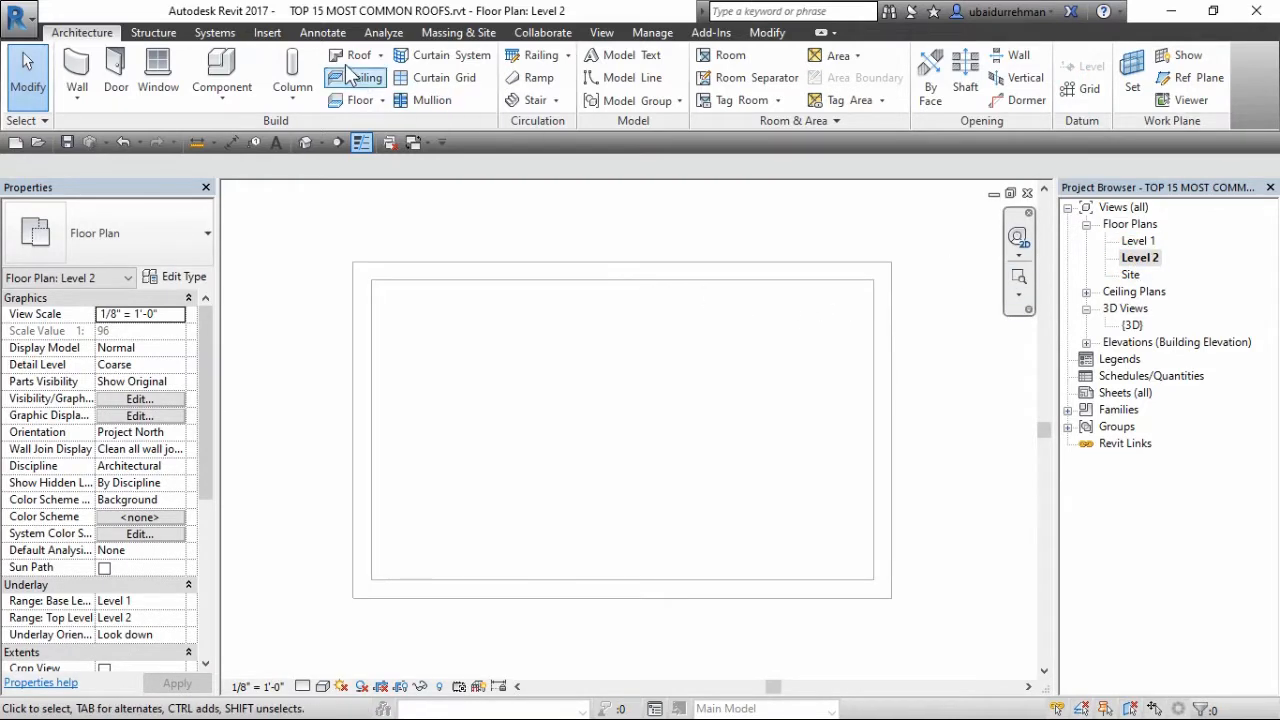
click(380, 55)
click(390, 86)
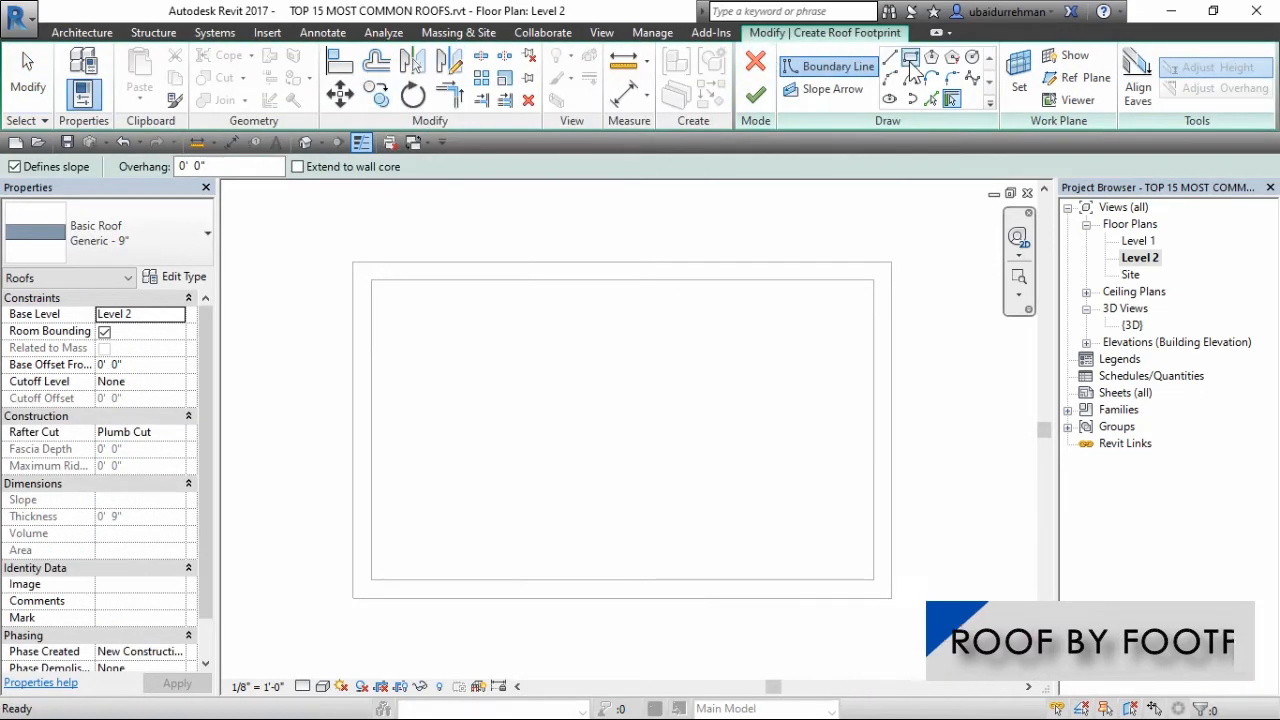
click(911, 60)
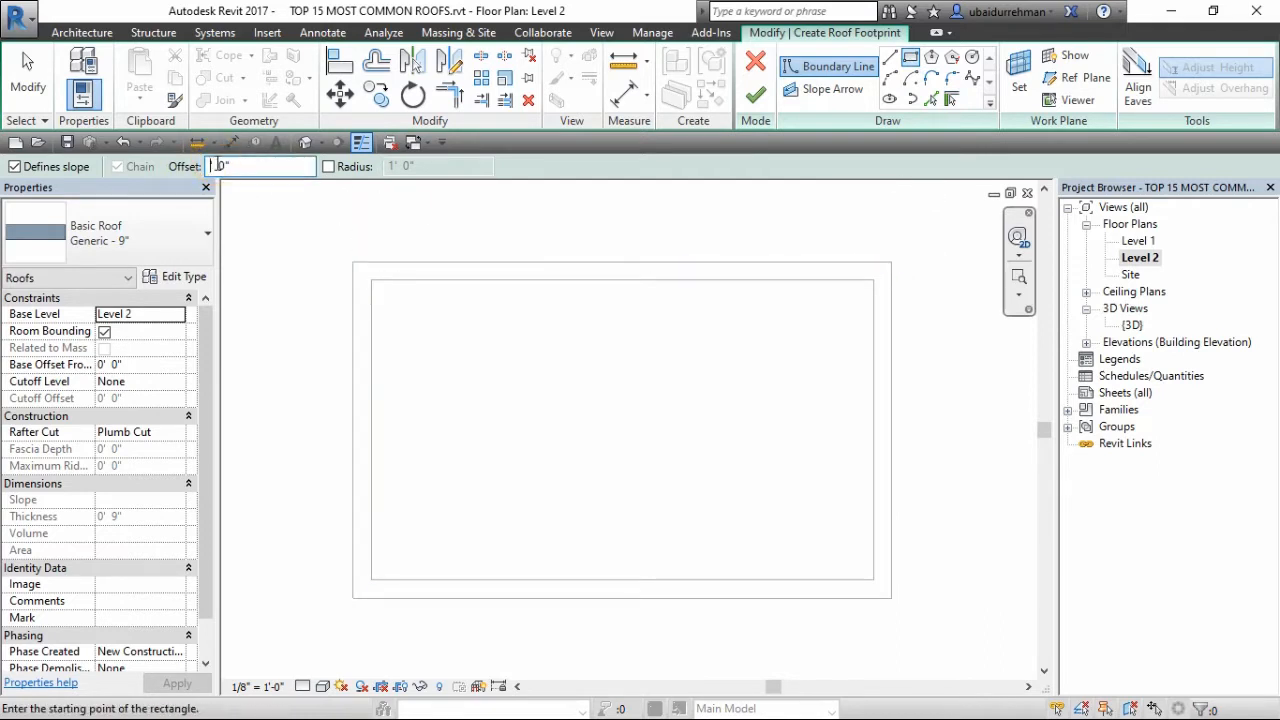
click(890, 263)
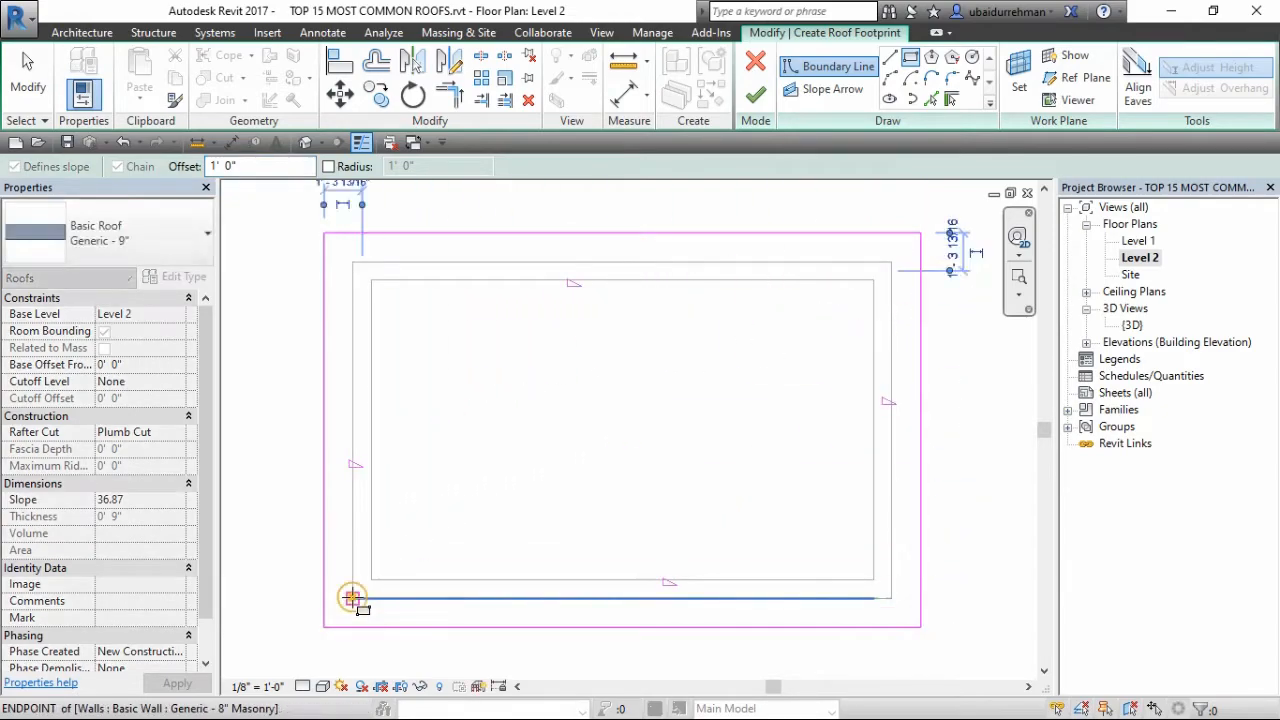
click(352, 597)
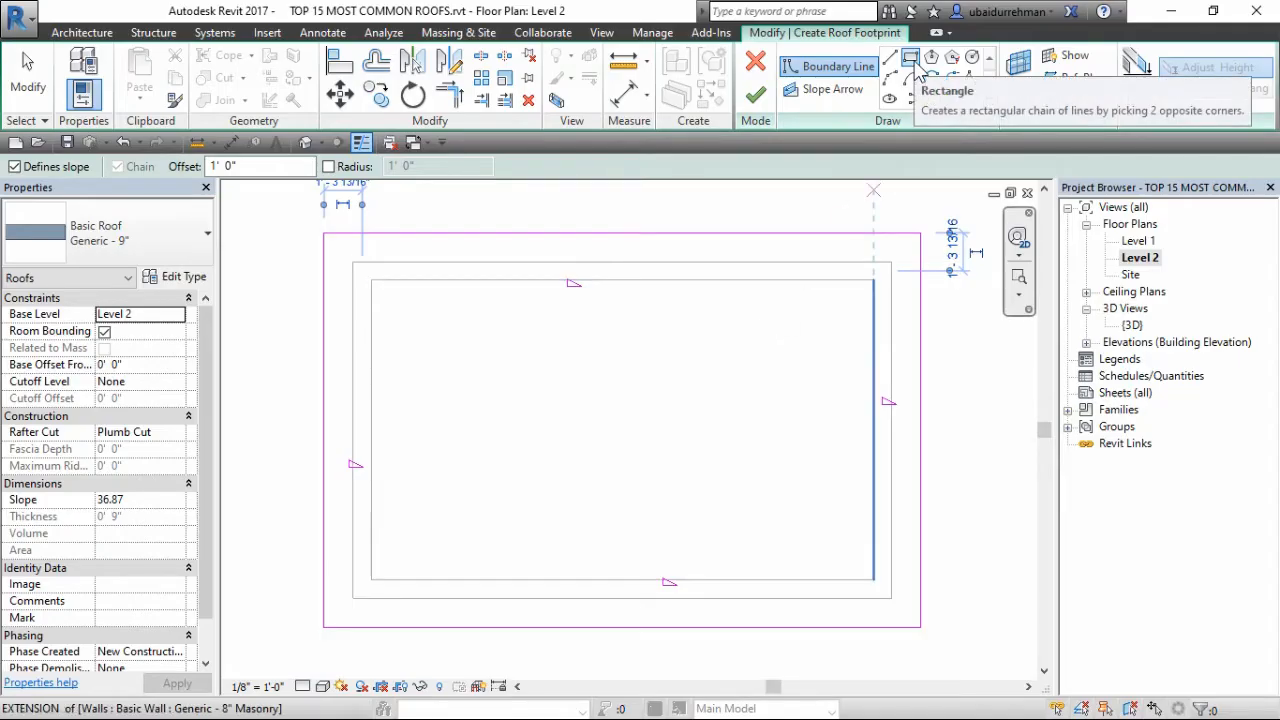
- Sketch a second rectangular boundary offset 1' 0" inward from the inner wall faces
click(912, 62)
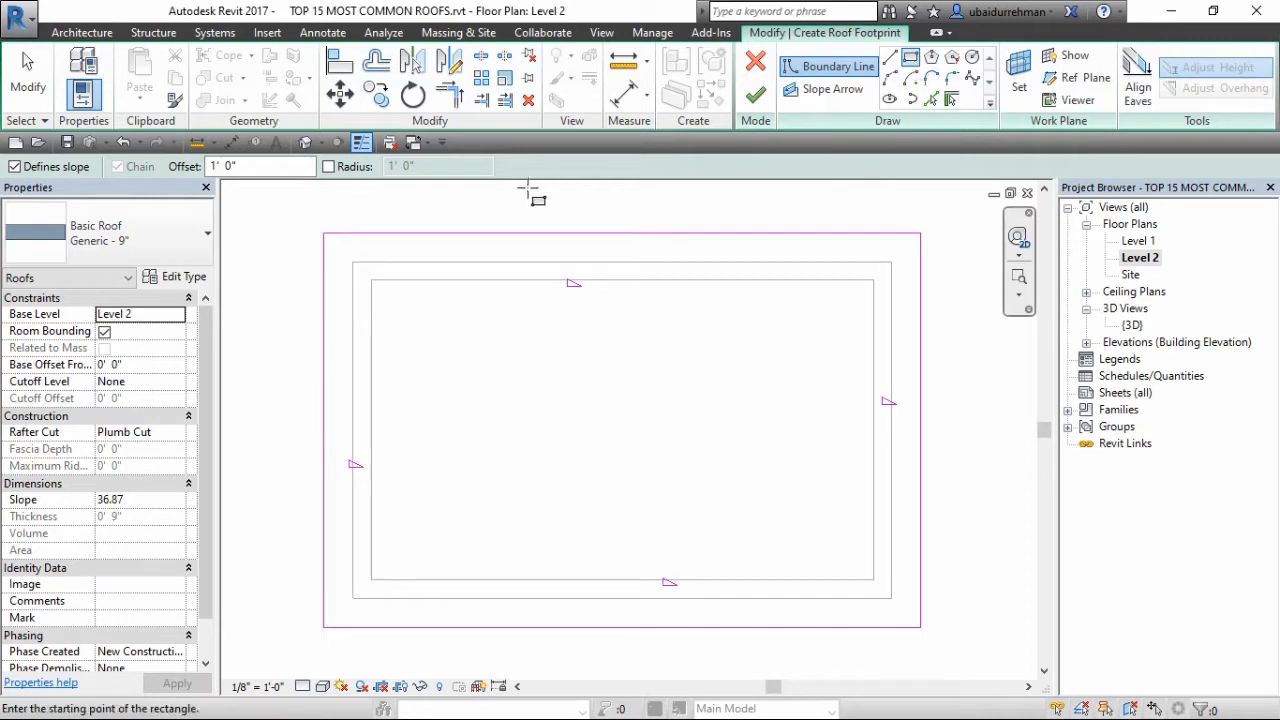
click(371, 280)
key(space)
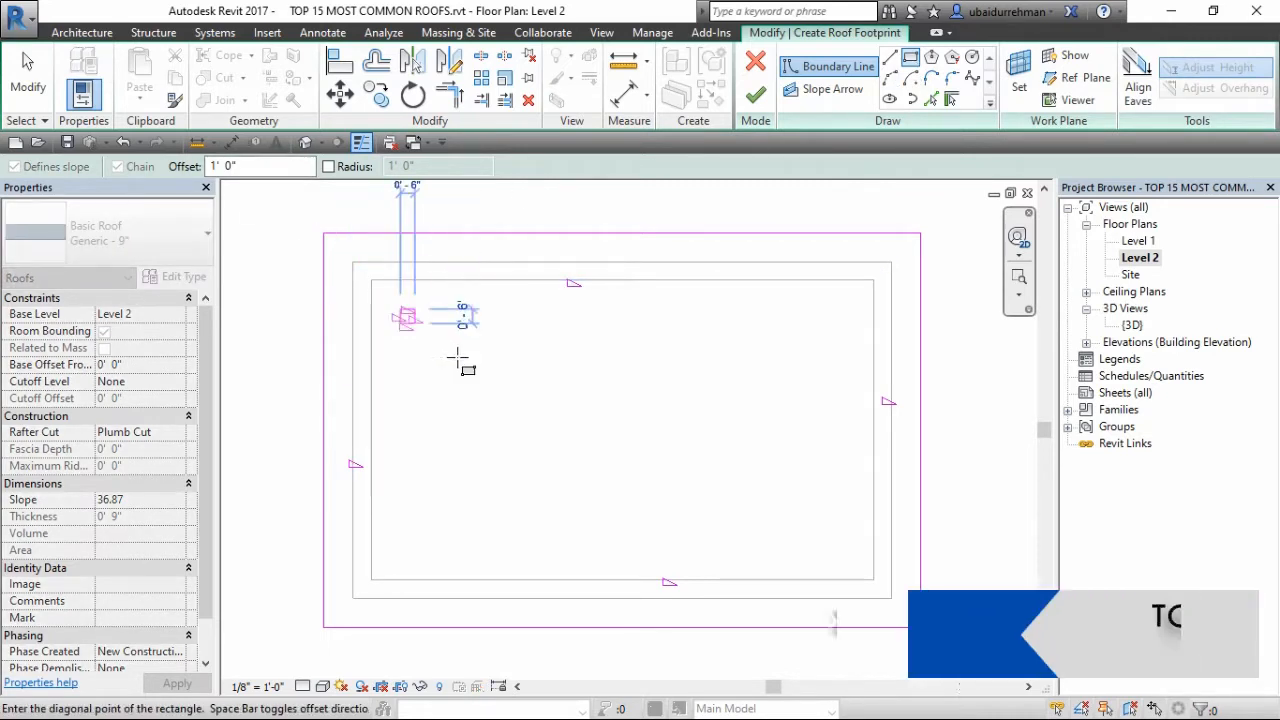
click(647, 468)
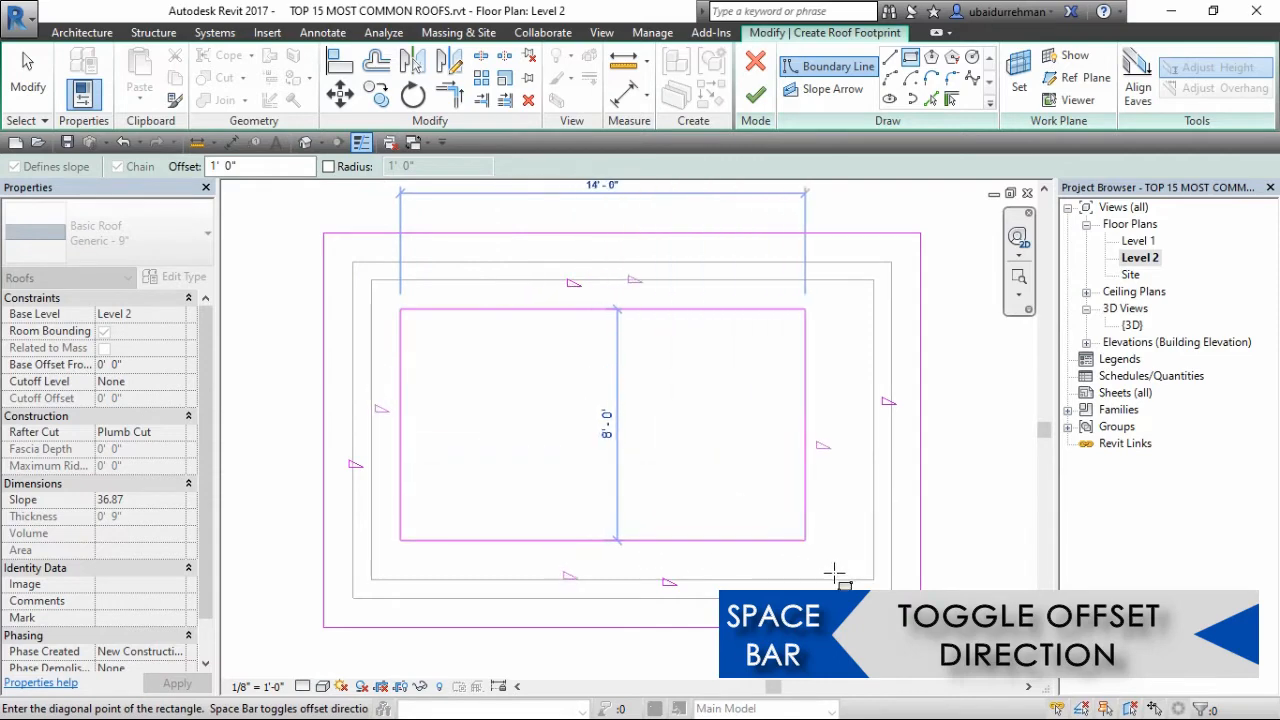
click(873, 579)
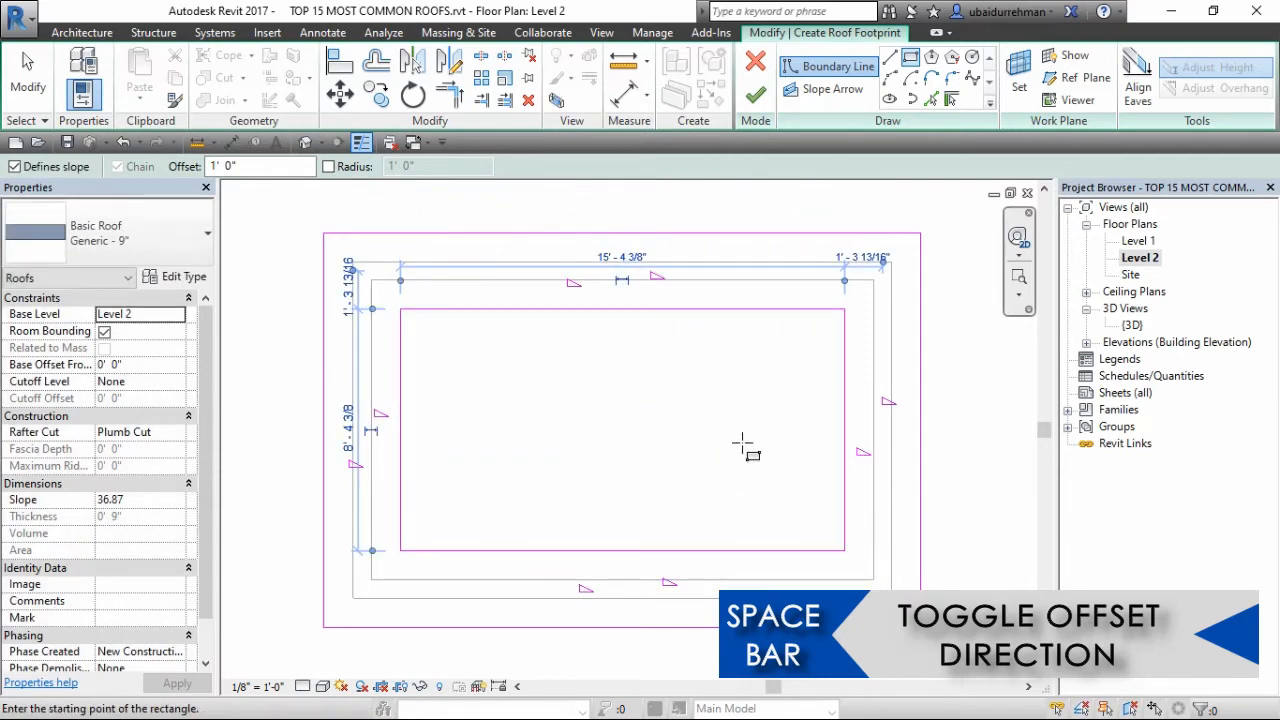
key(Escape)
- Turn off Defines Slope for all four edges of the inner rectangle
mouse_move(857, 287)
mouse_down()
mouse_move(771, 357)
mouse_move(443, 523)
mouse_move(389, 570)
mouse_up()
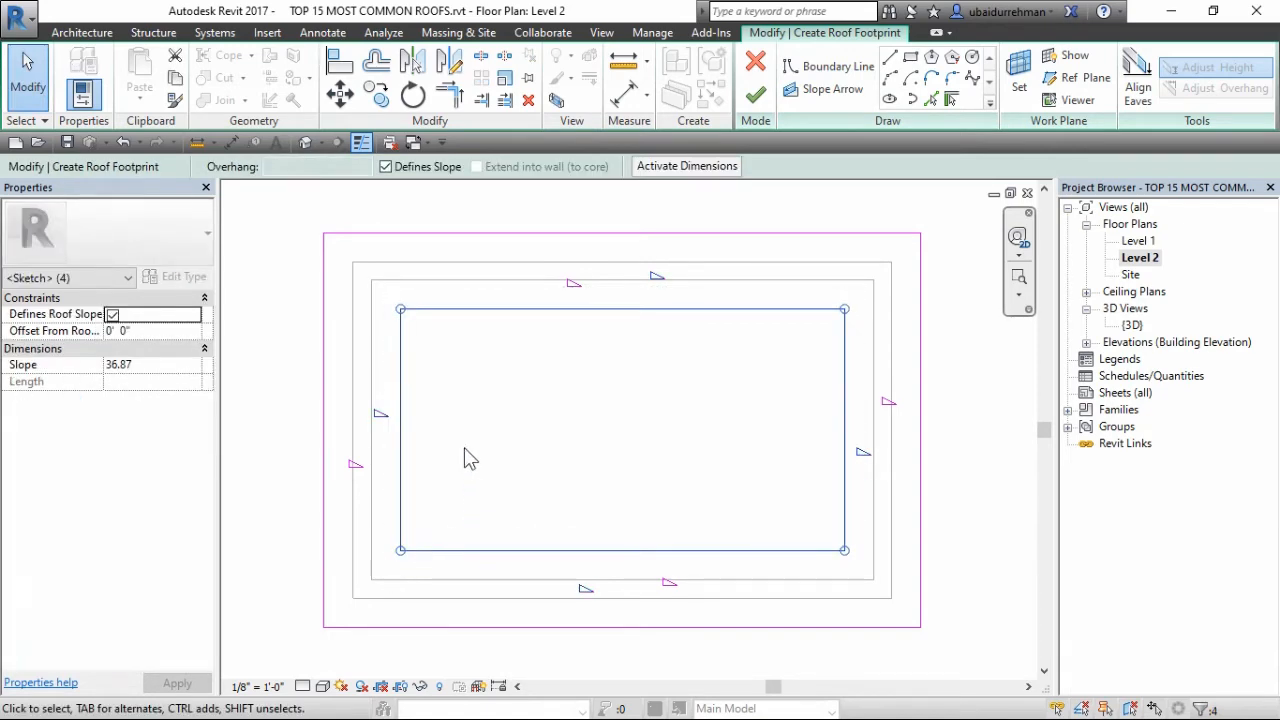
click(386, 166)
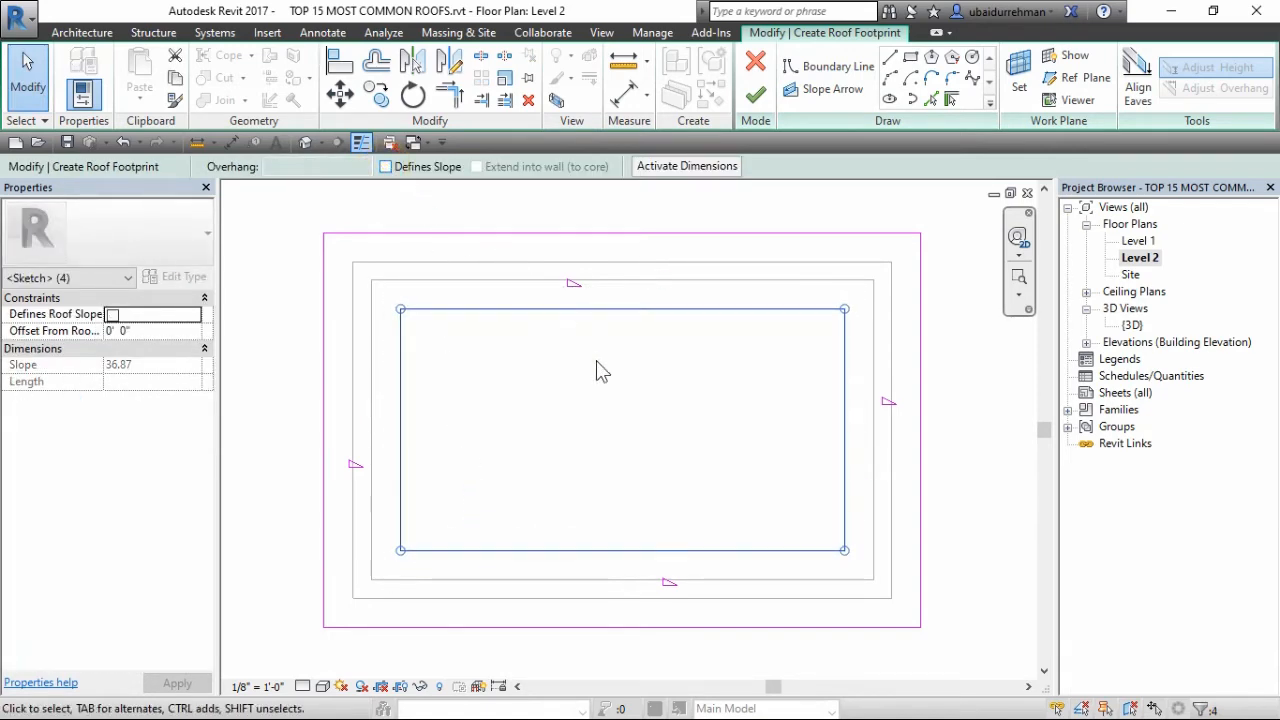
click(596, 362)
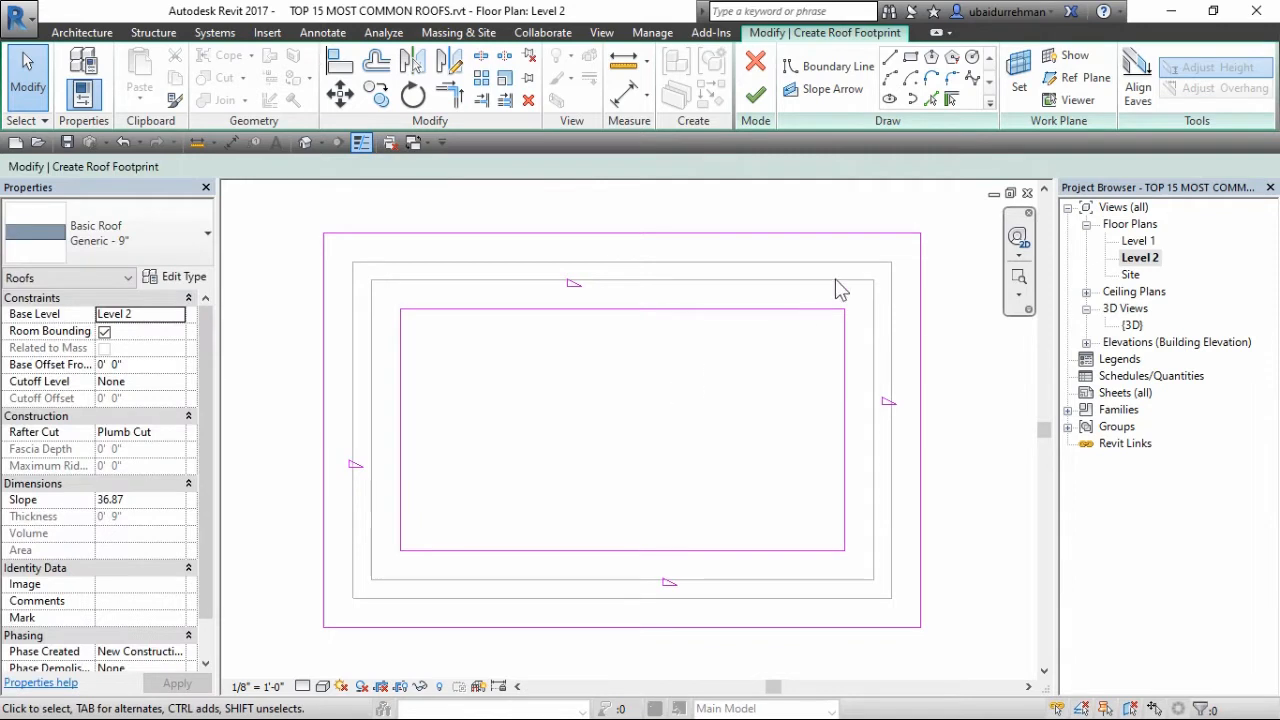
- Set the slope of the outer rectangle's four edges to 30
click(914, 234)
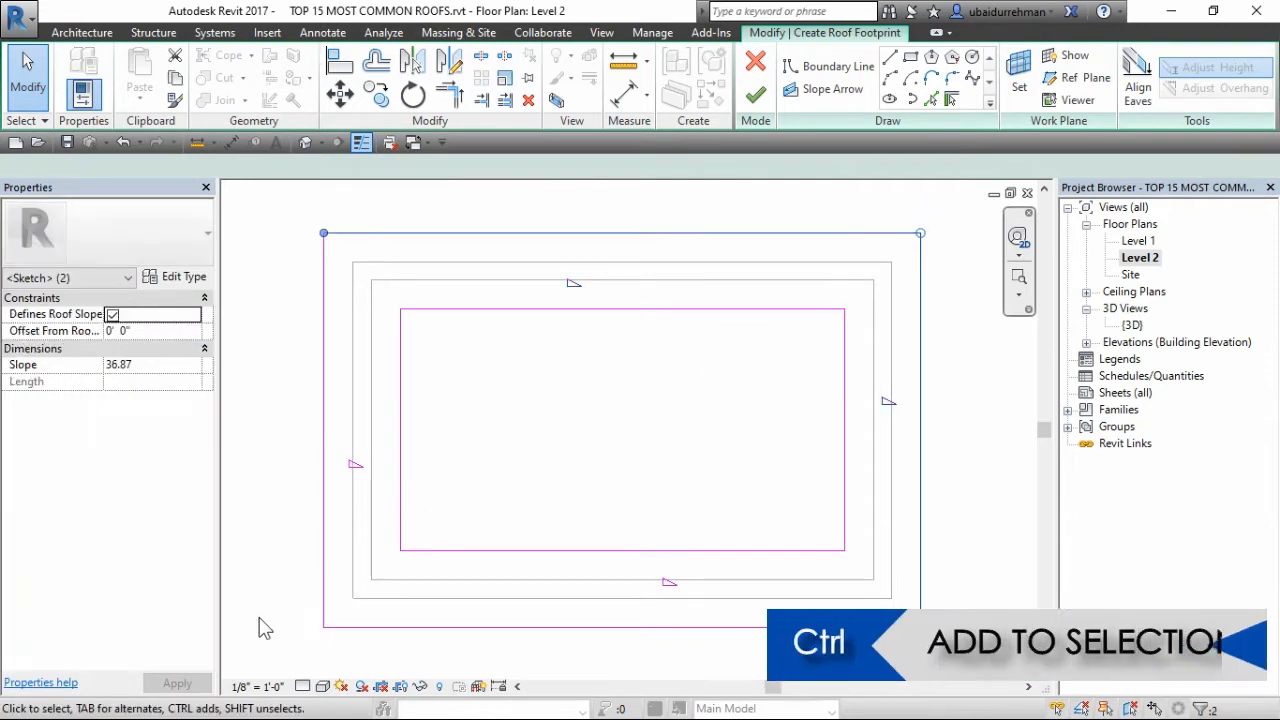
ctrl+click(324, 610)
ctrl+click(345, 627)
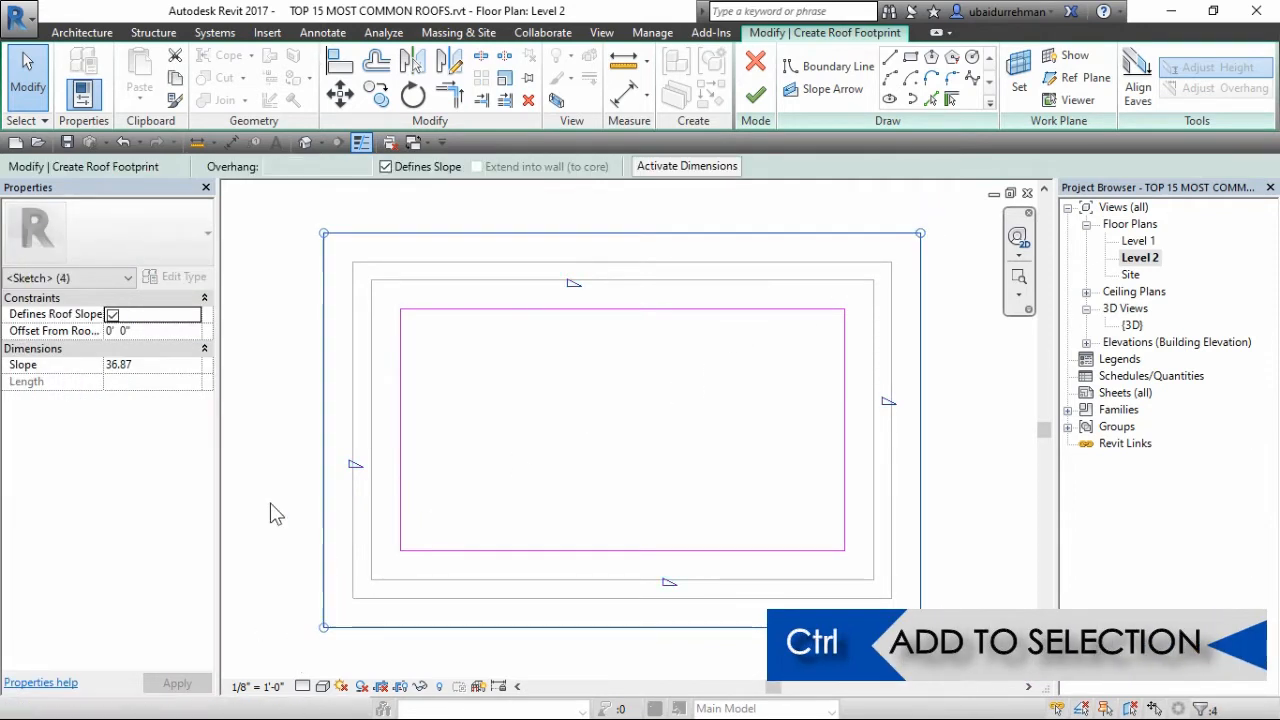
click(162, 366)
text(30)
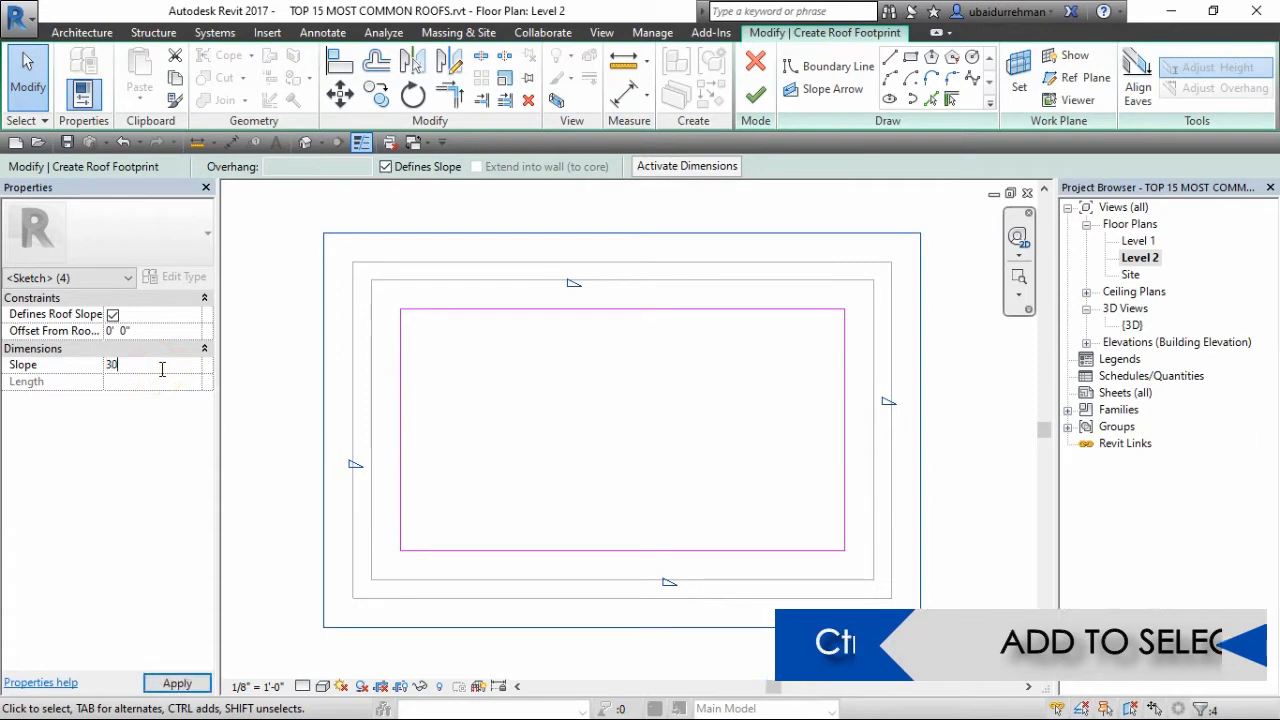
click(177, 683)
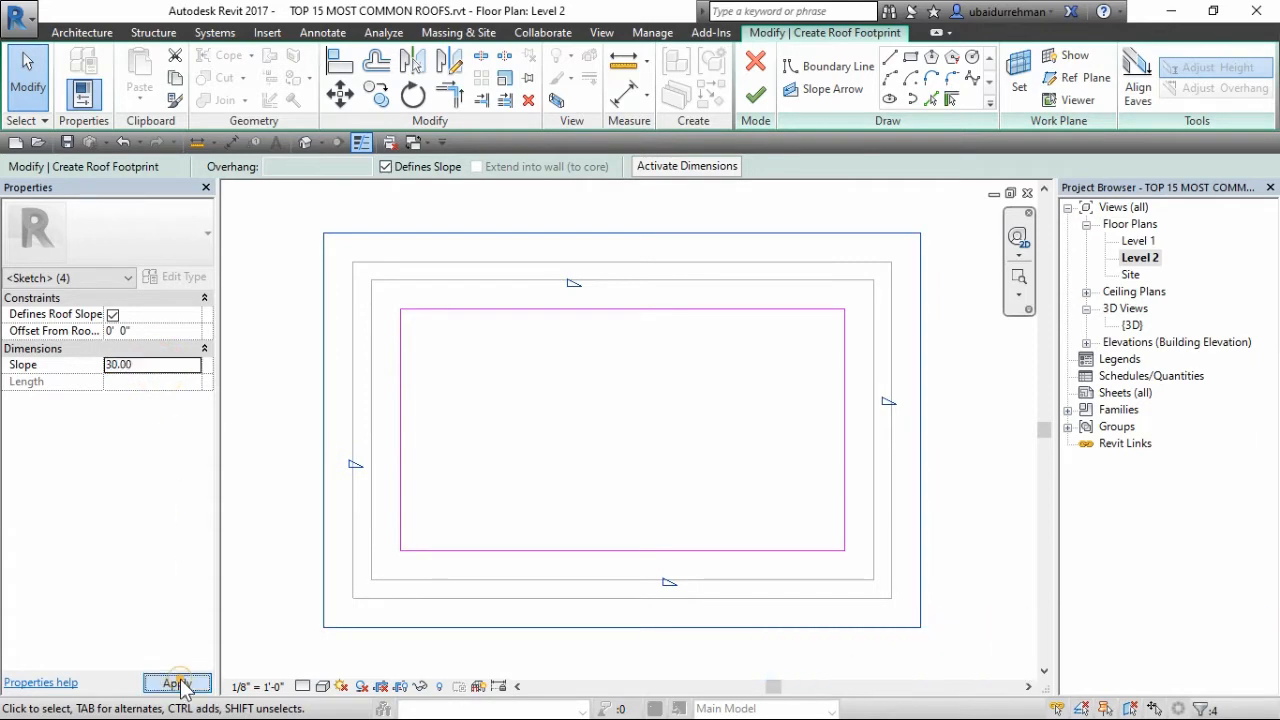
click(580, 423)
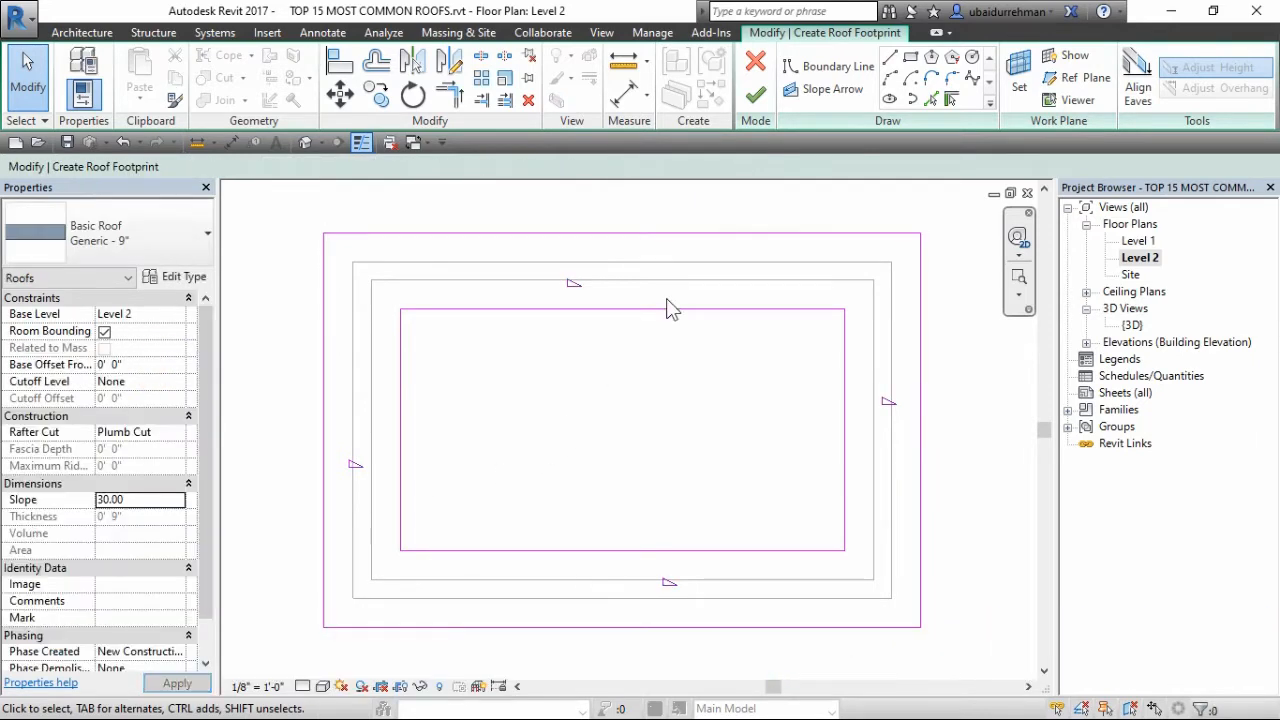
- Finish the ring-shaped lower roof and attach the highlighted walls to it
click(757, 97)
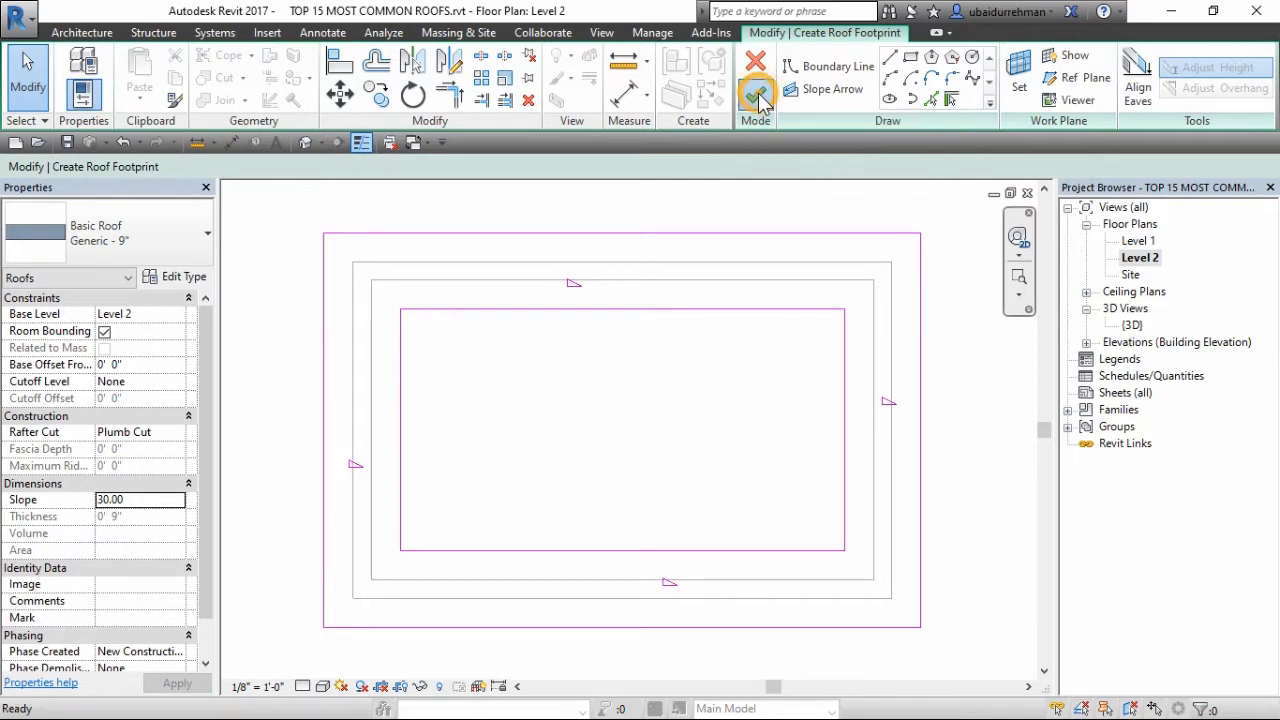
click(676, 379)
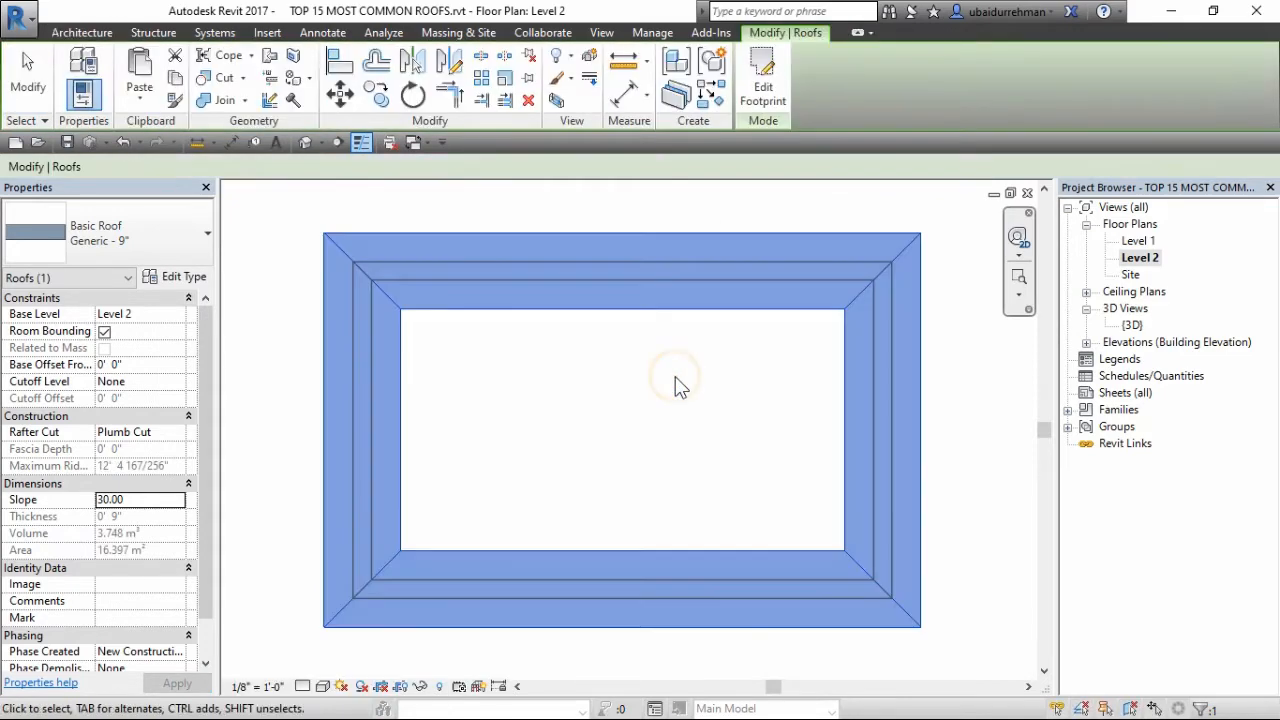
click(675, 386)
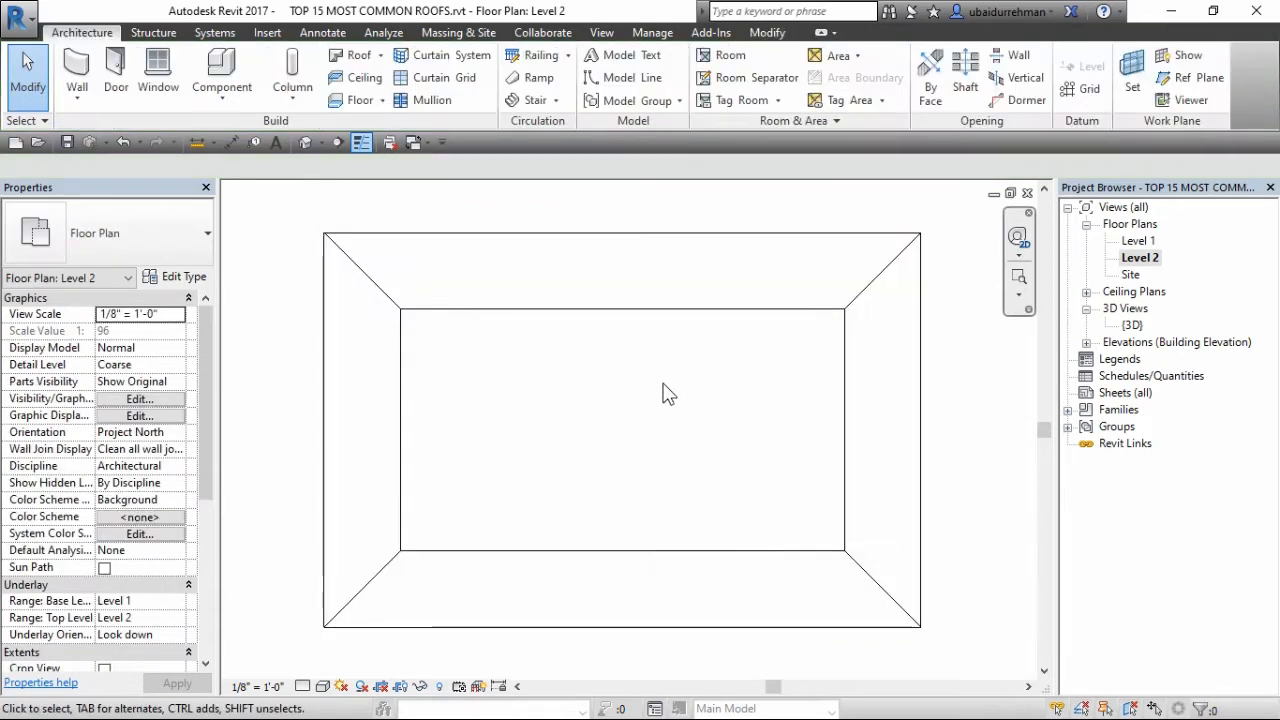
middle_drag(651, 391, 676, 391)
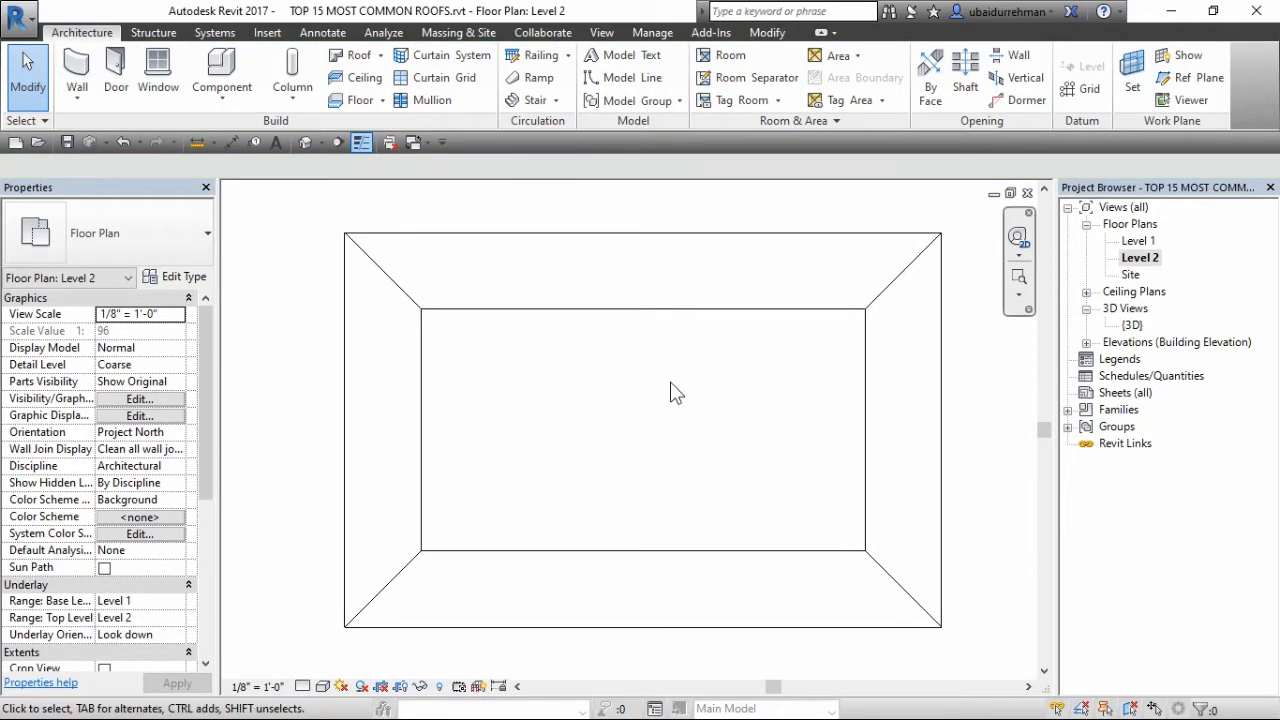
- Start a footprint roof and sketch a rectangular boundary with 0' 0" offset along the inner opening edge of the ring-shaped lower roof
click(380, 55)
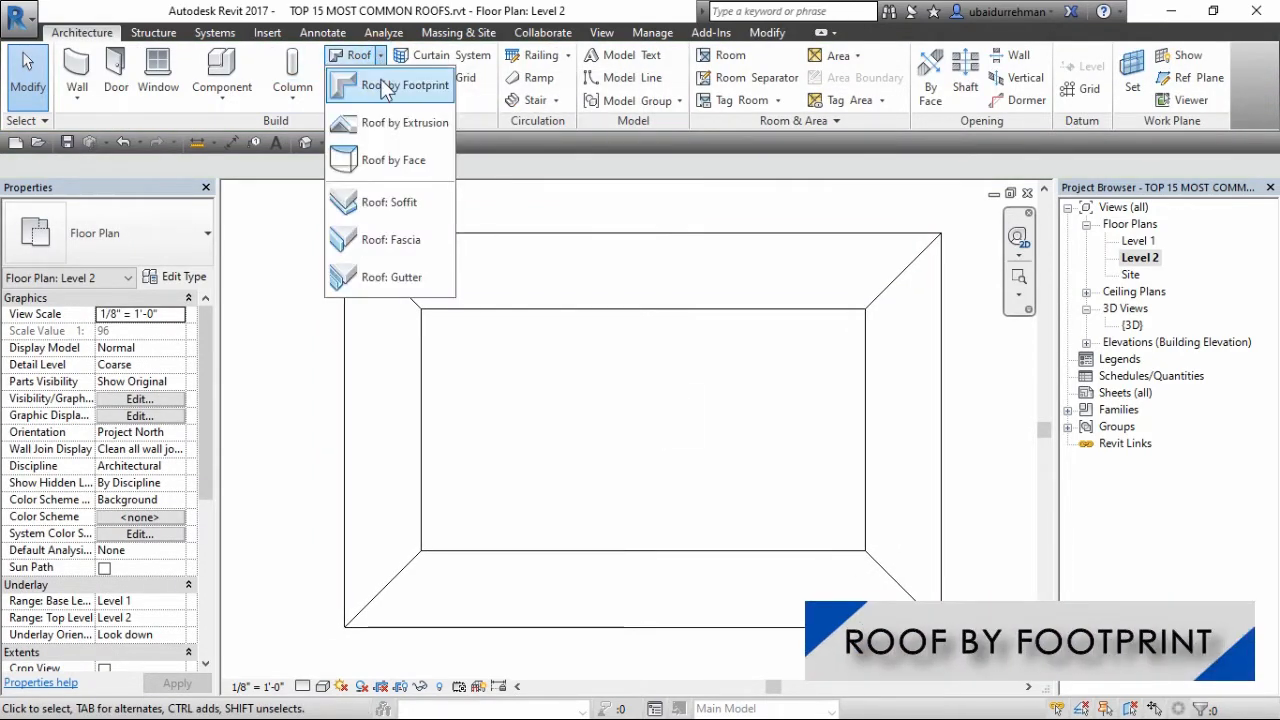
click(386, 88)
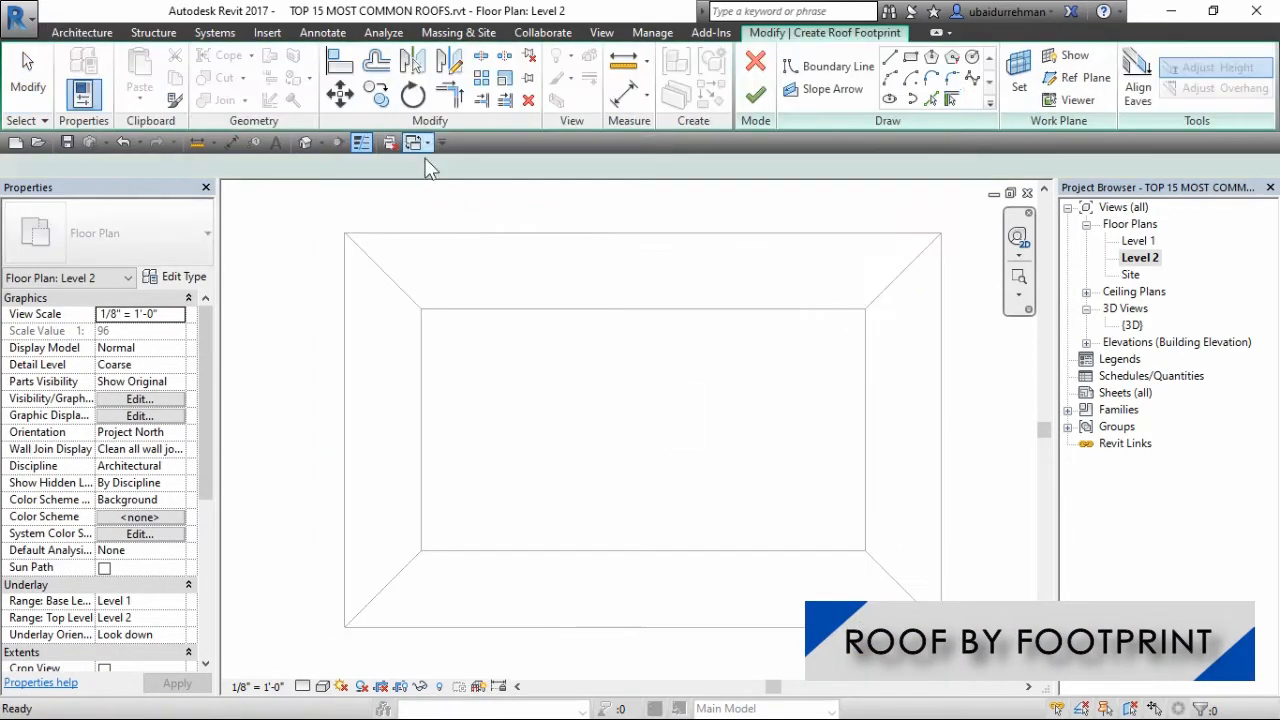
click(910, 58)
click(228, 166)
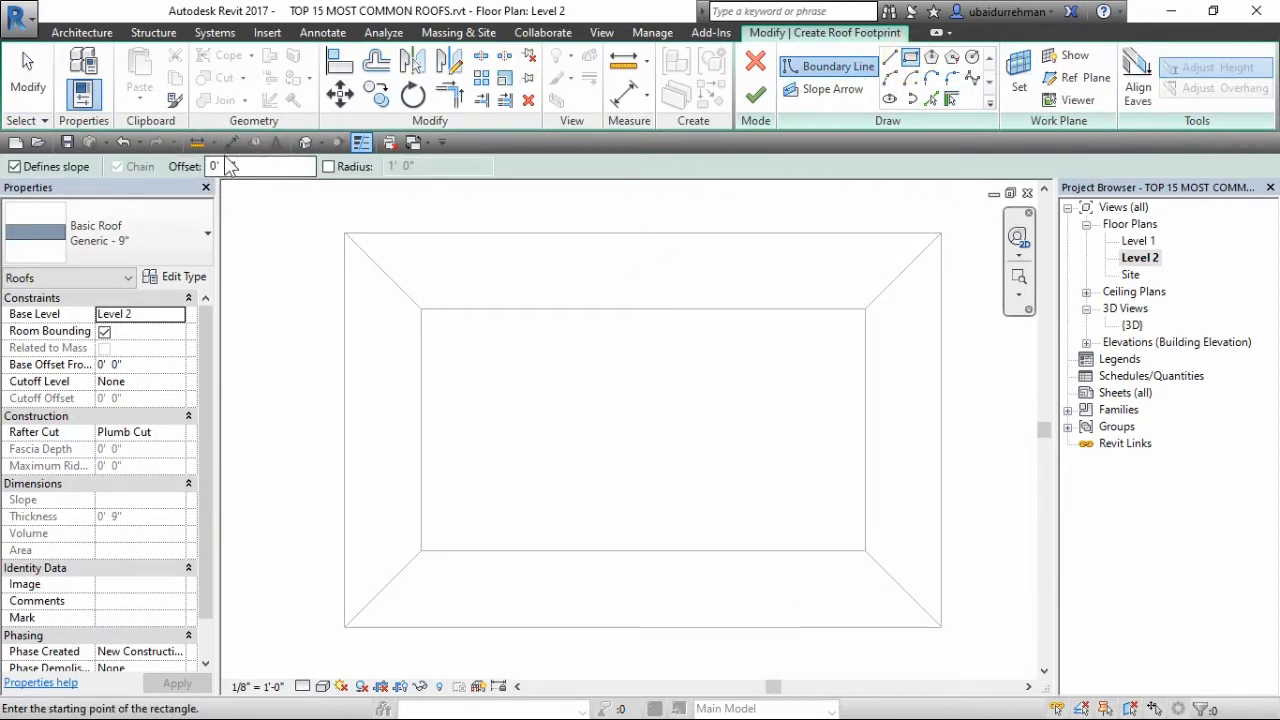
click(865, 309)
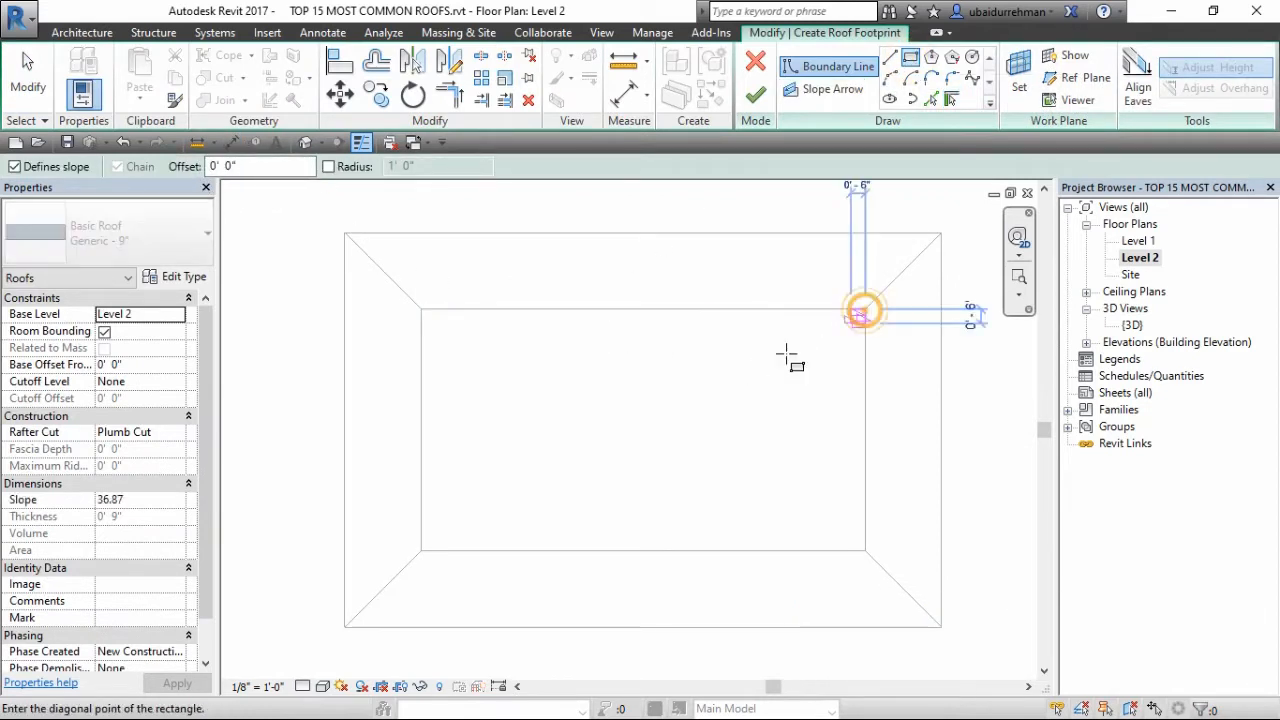
click(421, 550)
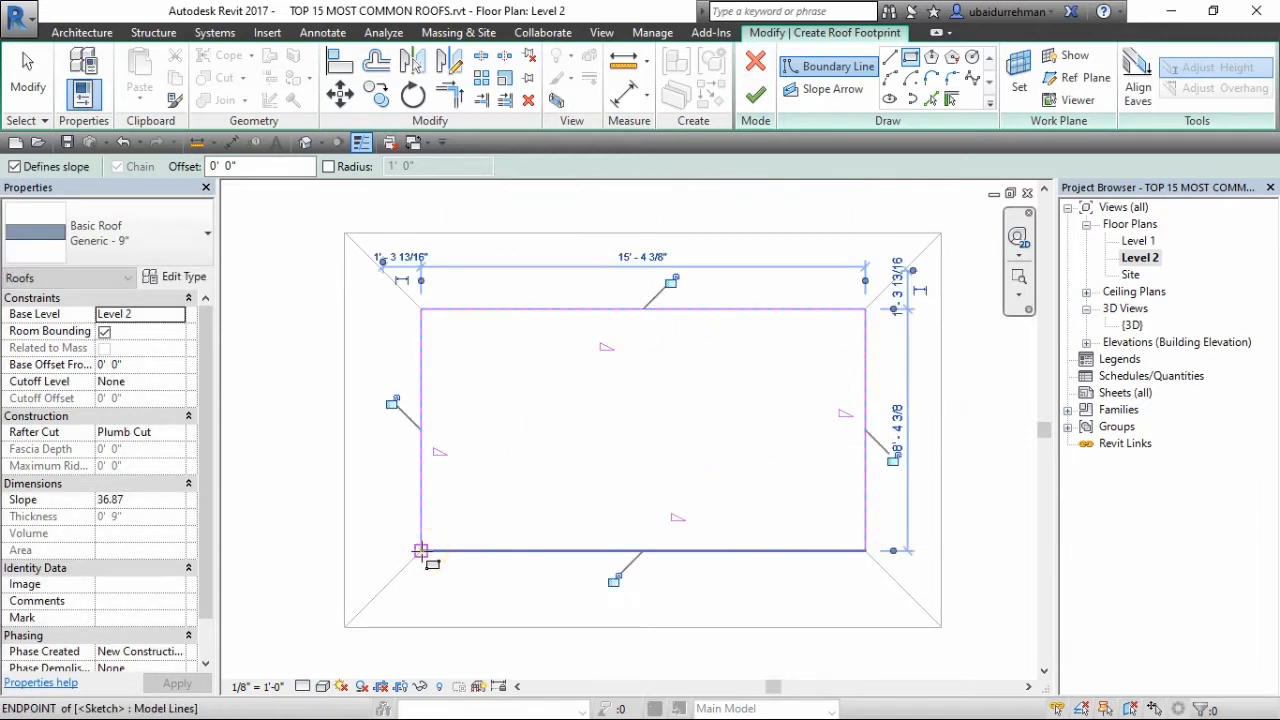
key(Escape)
key(Escape)
- Turn off Defines Slope for the two short edges of the rectangular boundary
drag(895, 392, 380, 484)
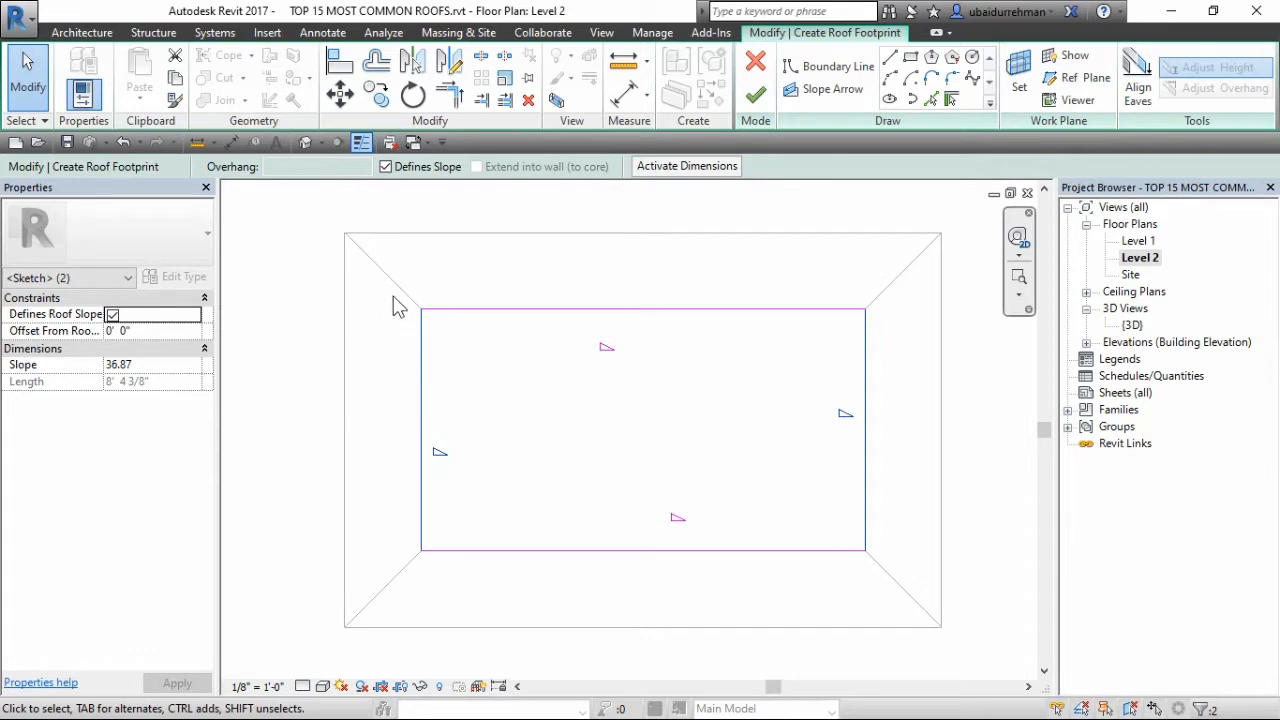
click(386, 166)
click(497, 369)
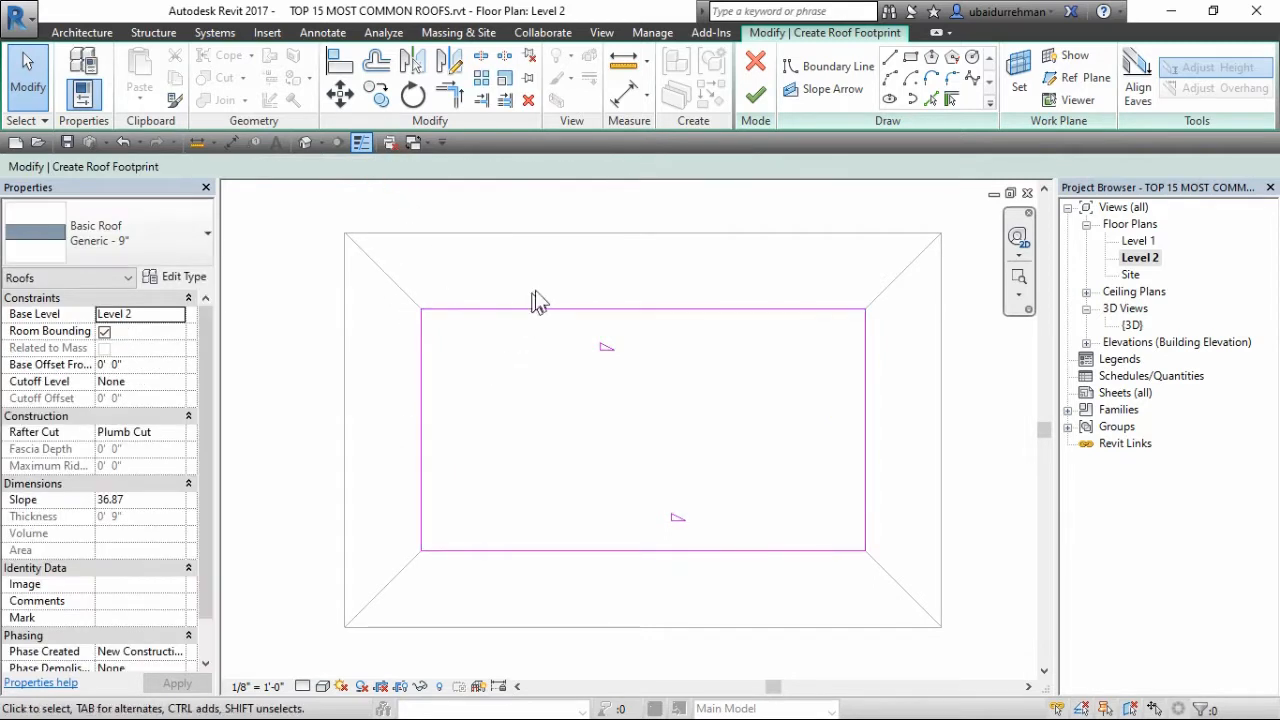
- Set the slope of the rectangle's two long edges to 40 and finish the upper gable roof
drag(553, 283, 509, 576)
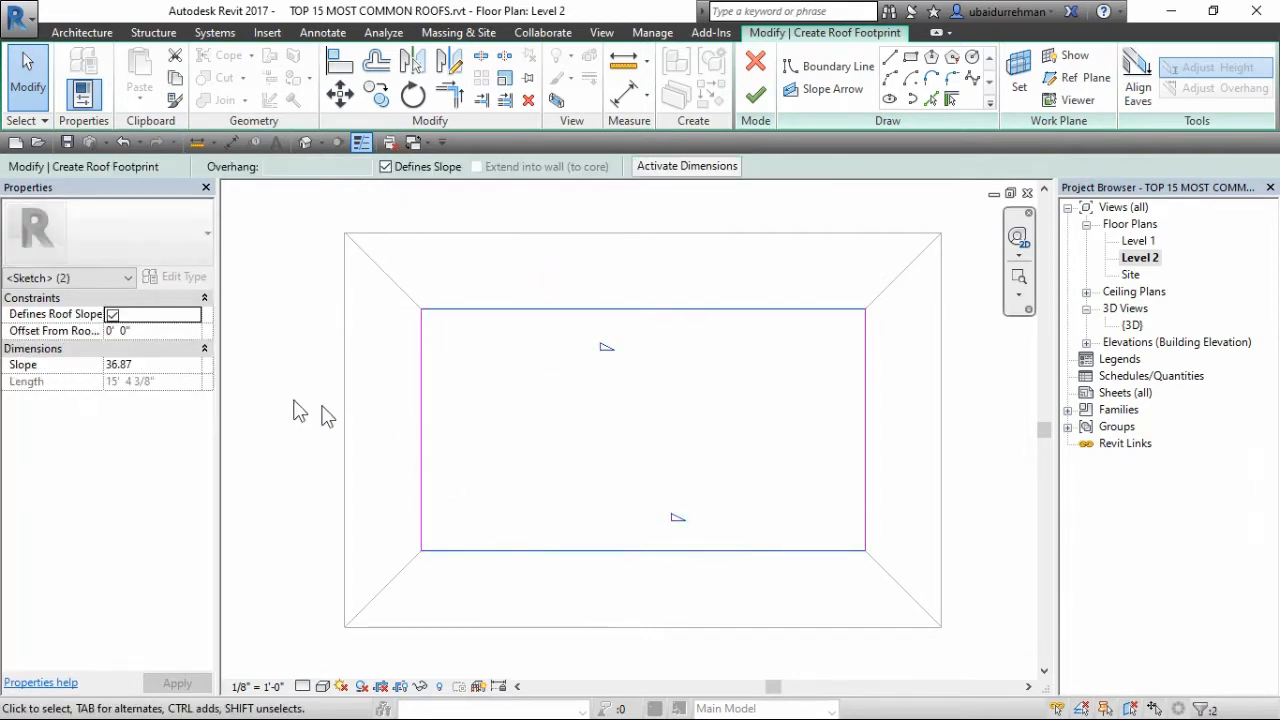
click(155, 364)
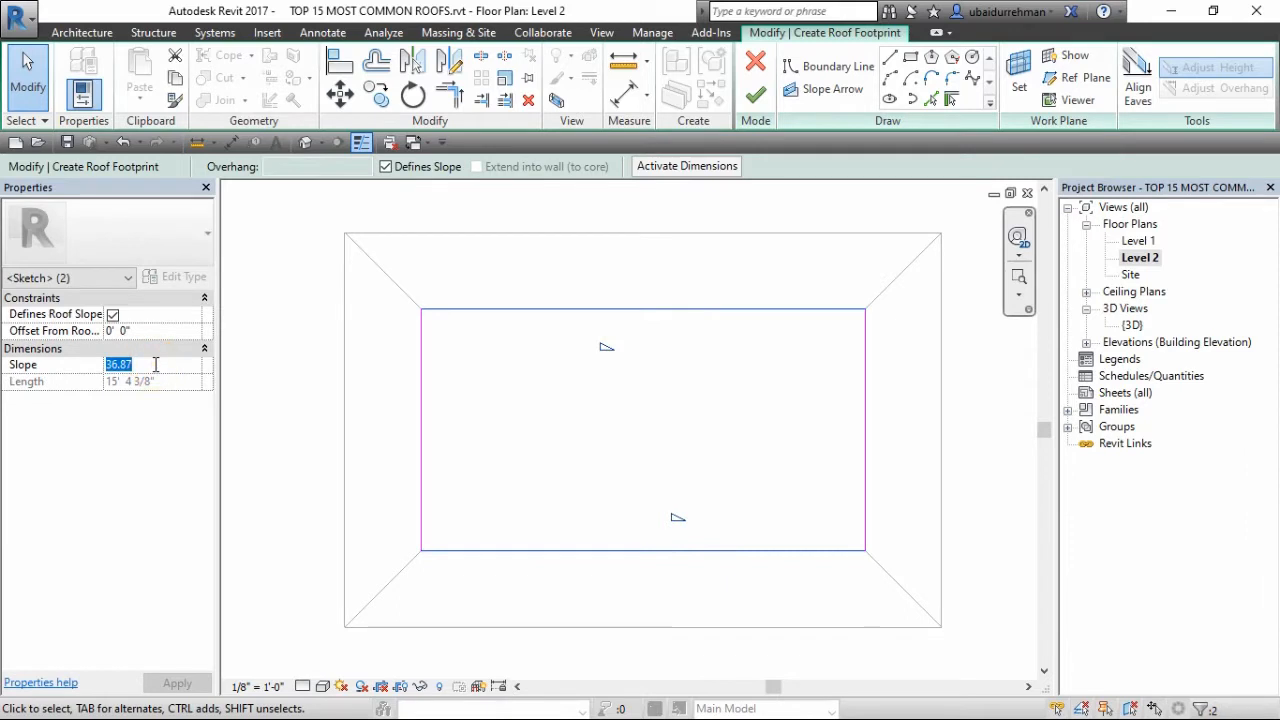
text(40)
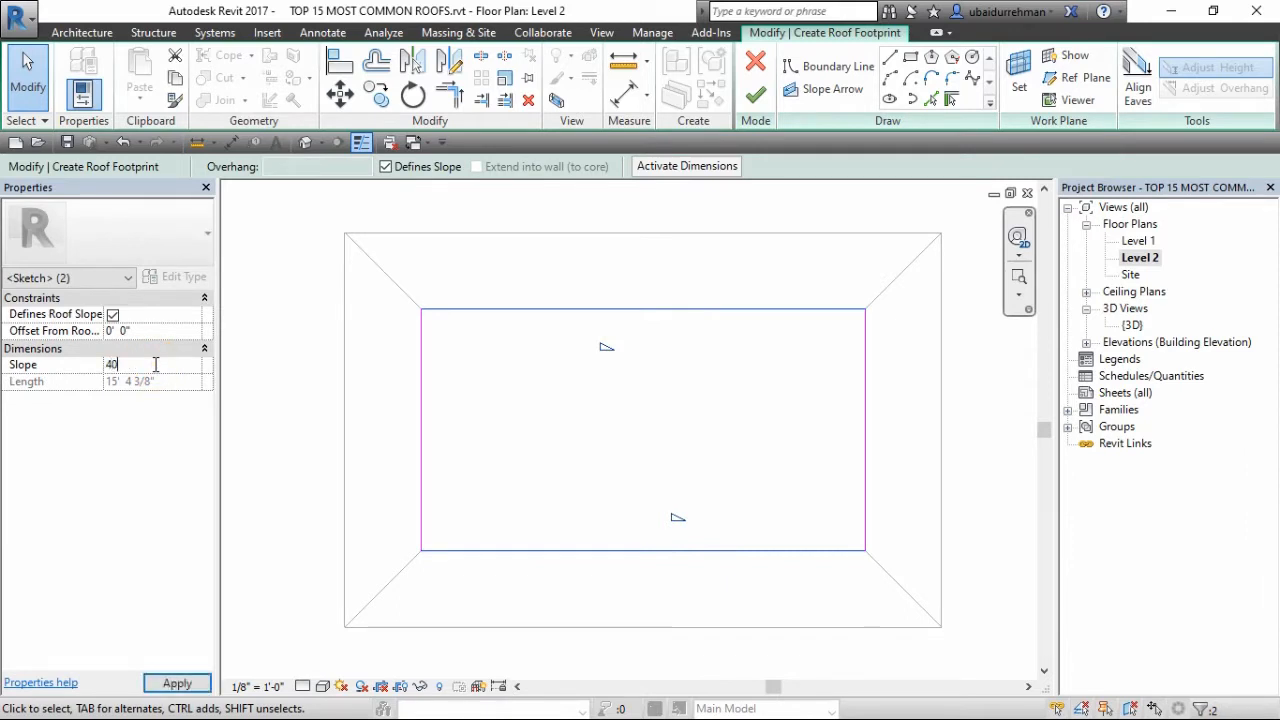
click(172, 684)
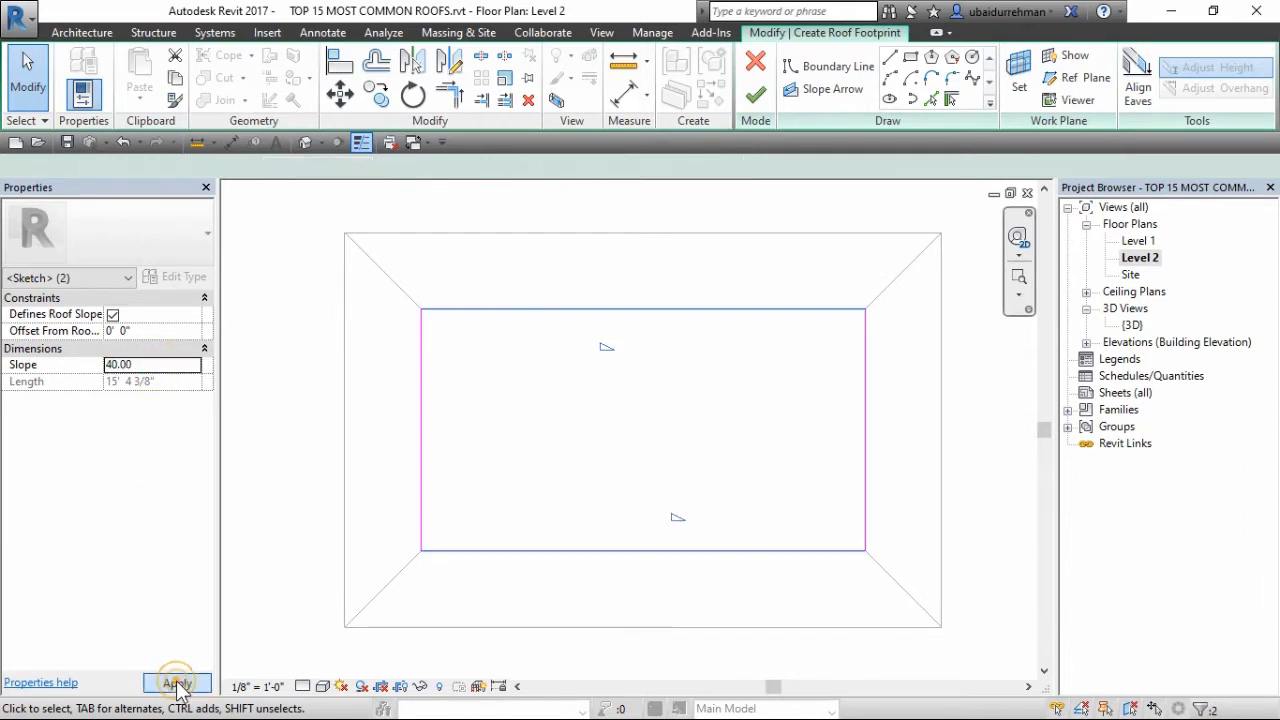
click(564, 405)
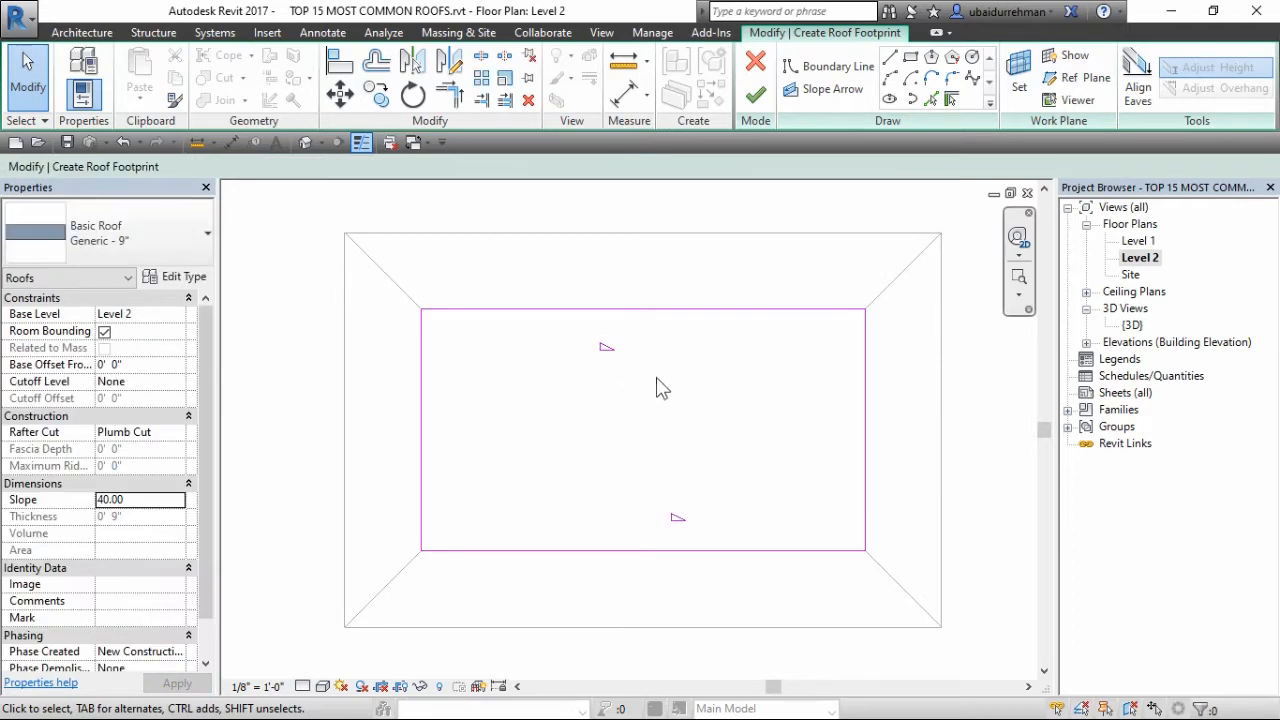
click(755, 94)
- Draw a building section line straight across both roofs near the middle, perpendicular to the ridge
scroll(579, 297, down, 1)
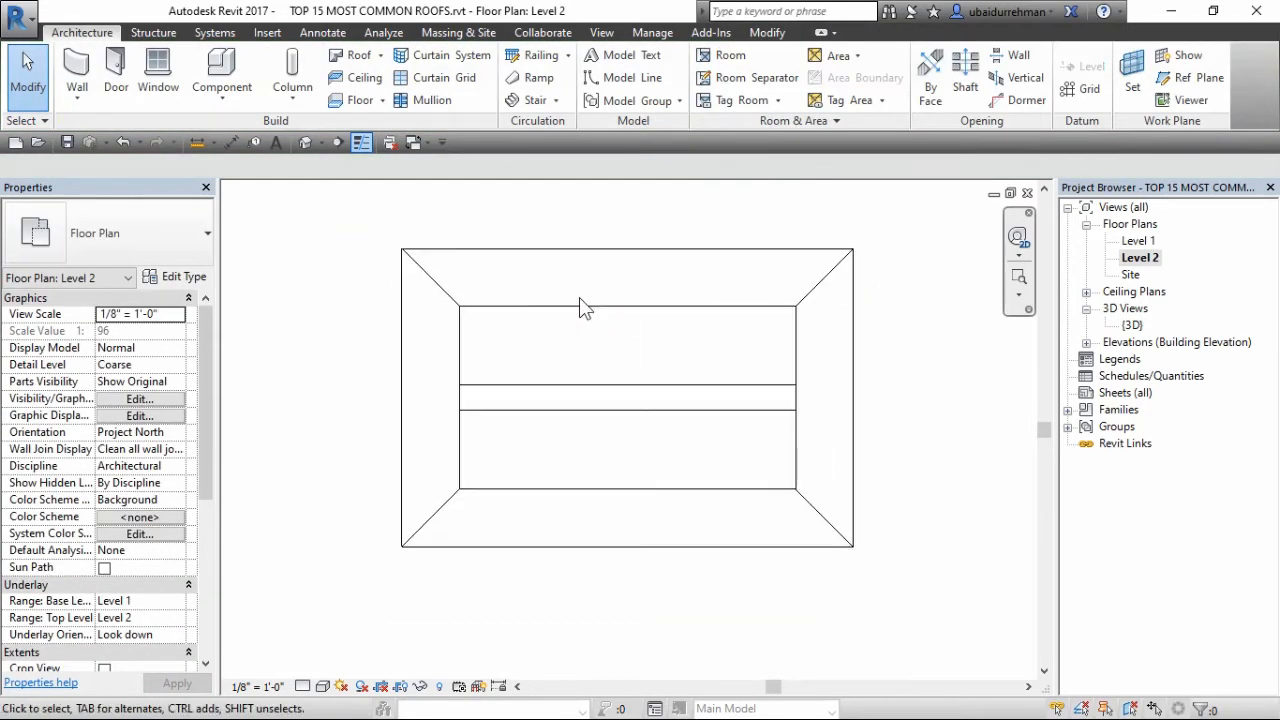
middle_drag(579, 297, 582, 321)
click(336, 144)
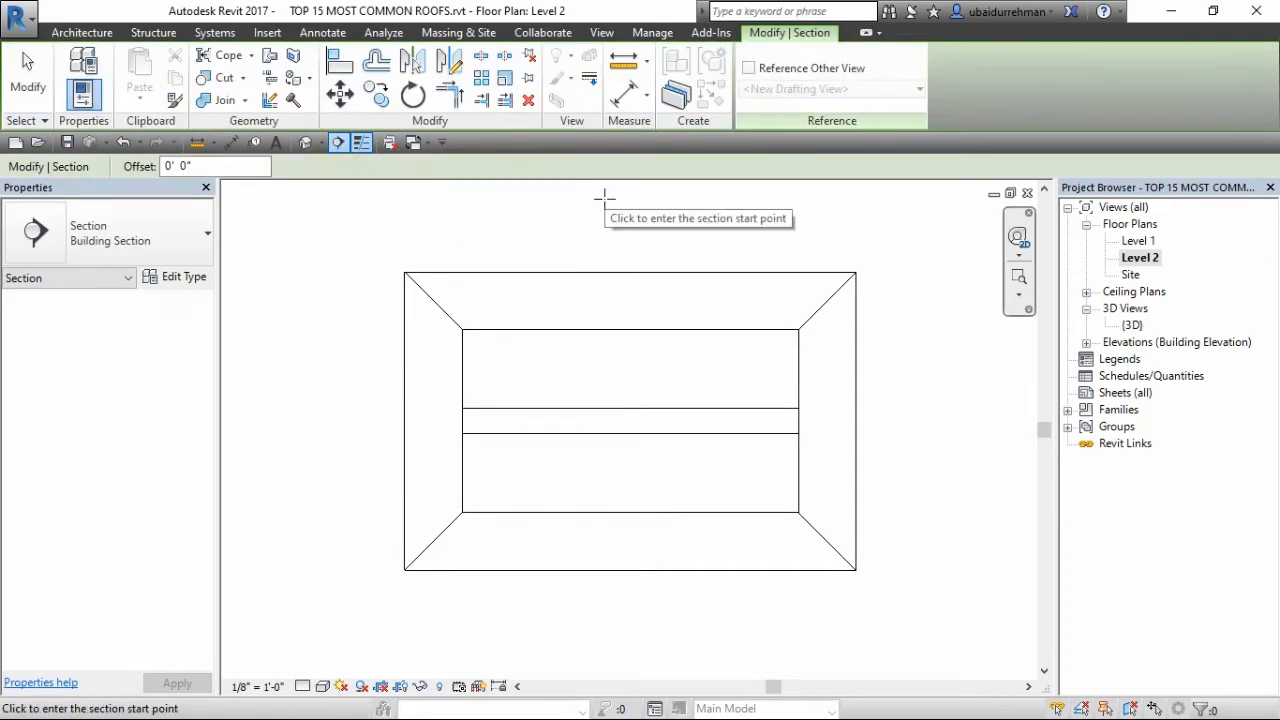
click(603, 200)
click(604, 645)
key(Escape)
key(Escape)
- Open the view defined by the new building section
scroll(572, 461, down, 1)
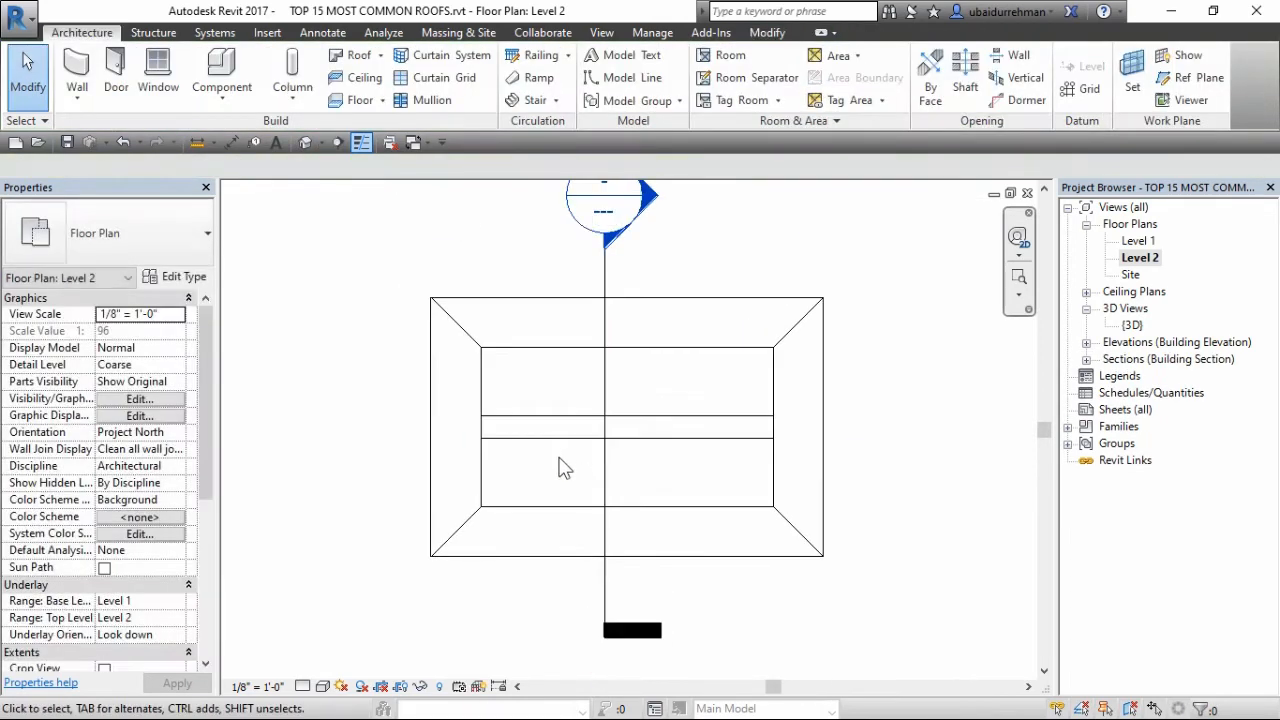
middle_drag(560, 457, 583, 497)
right_click(651, 270)
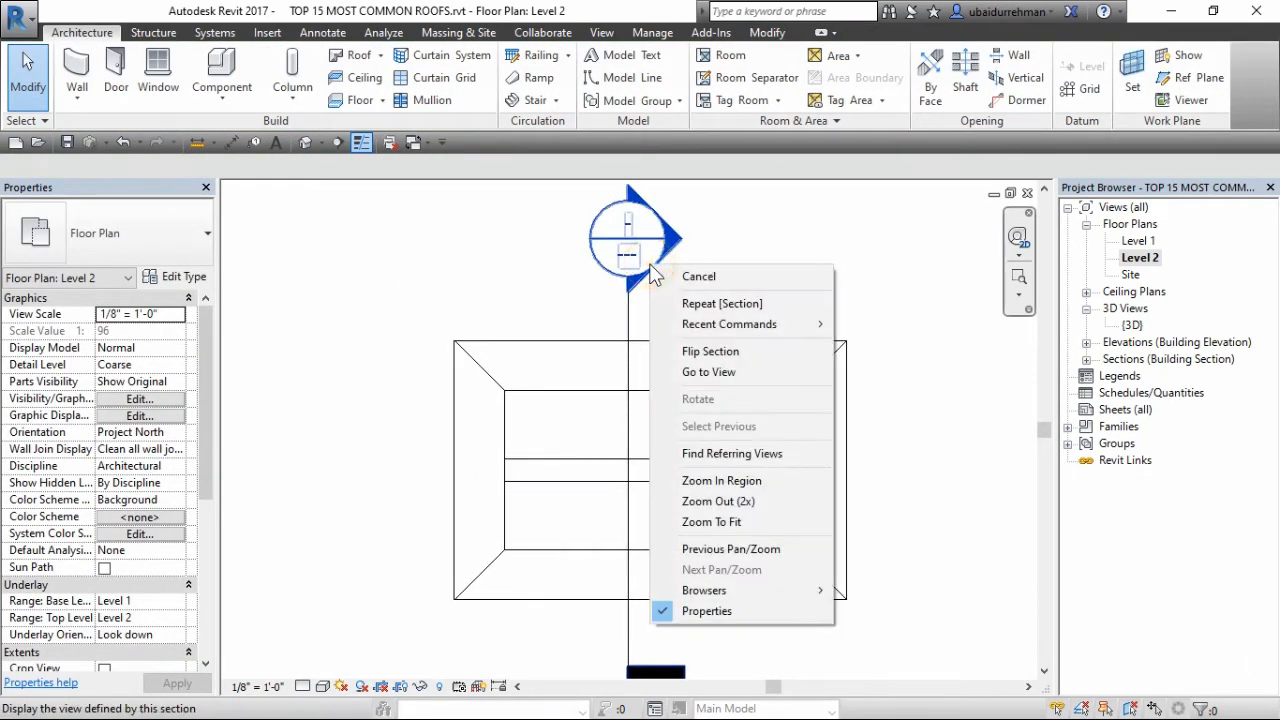
click(699, 375)
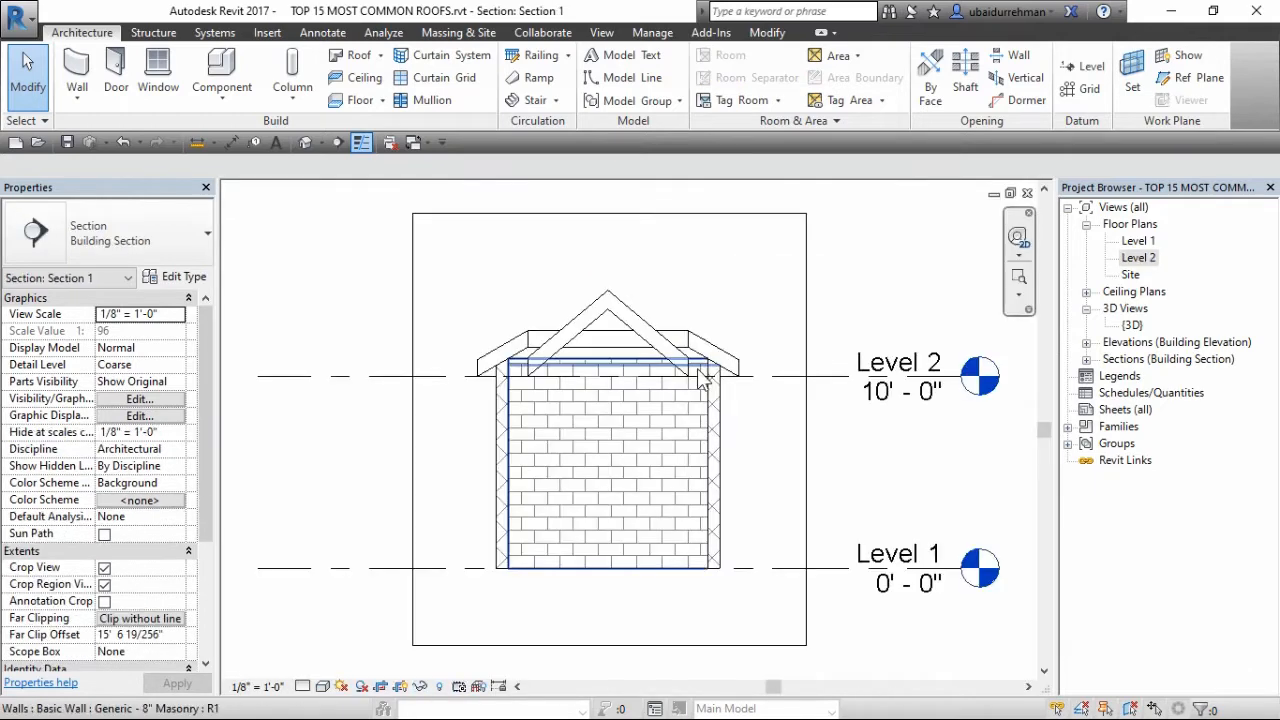
- Move the upper gable roof straight up so its upper eave corner meets the top inner corner of the lower roof
scroll(577, 312, up, 3)
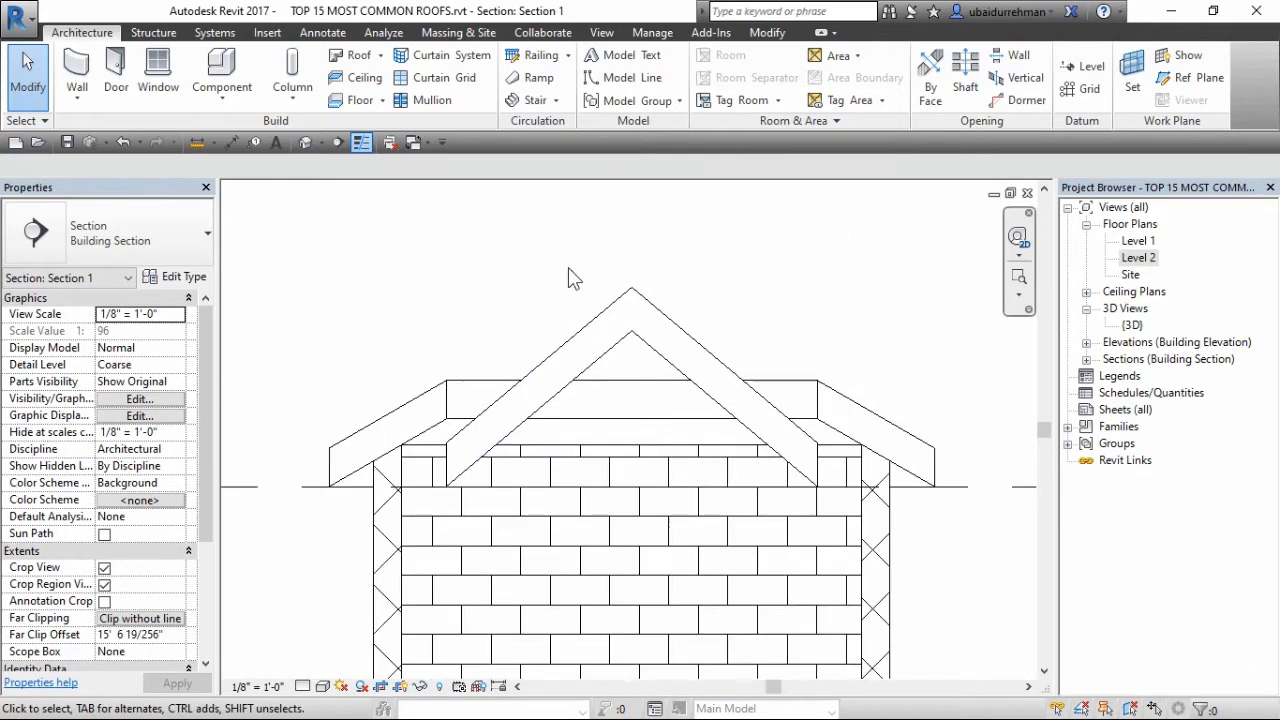
click(595, 346)
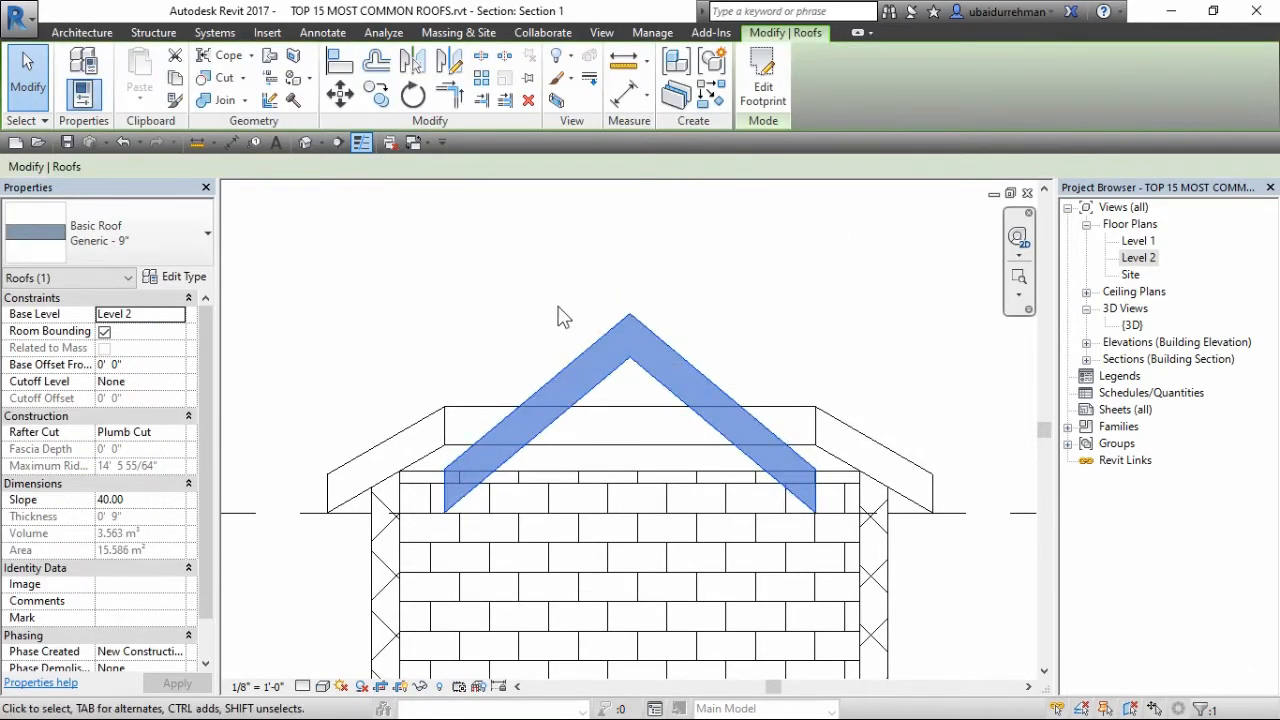
click(340, 94)
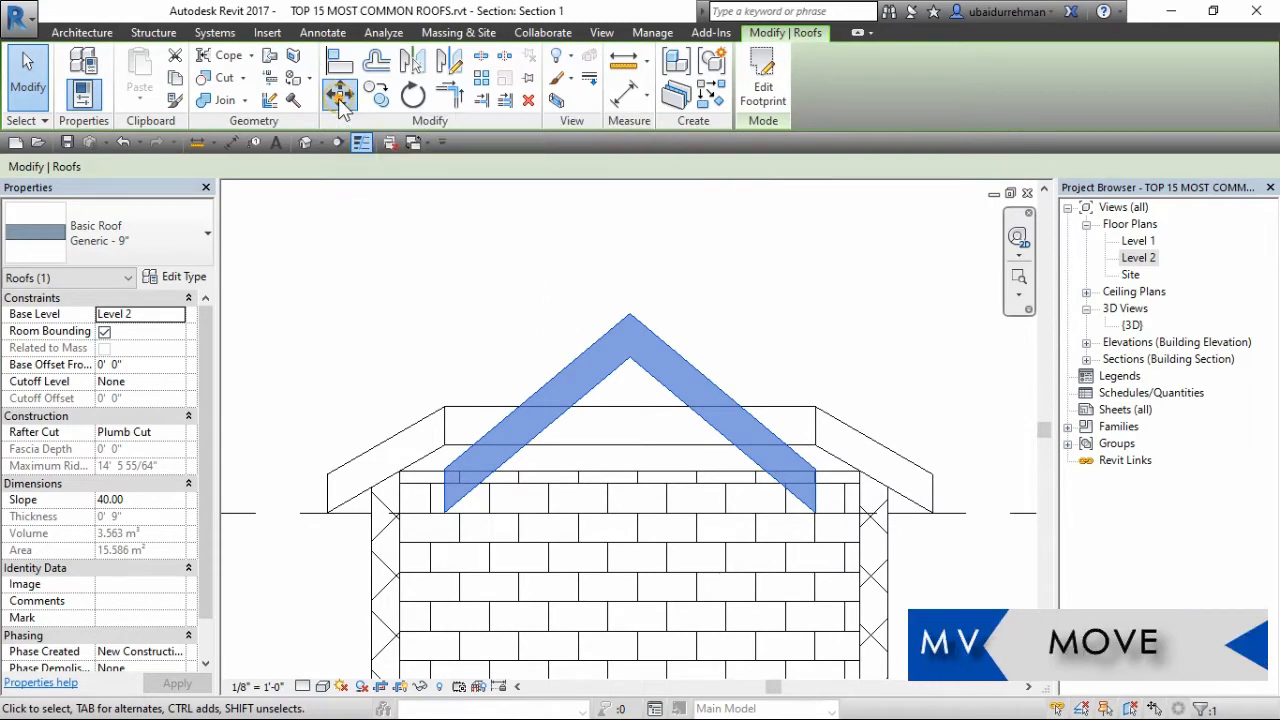
click(445, 471)
click(448, 420)
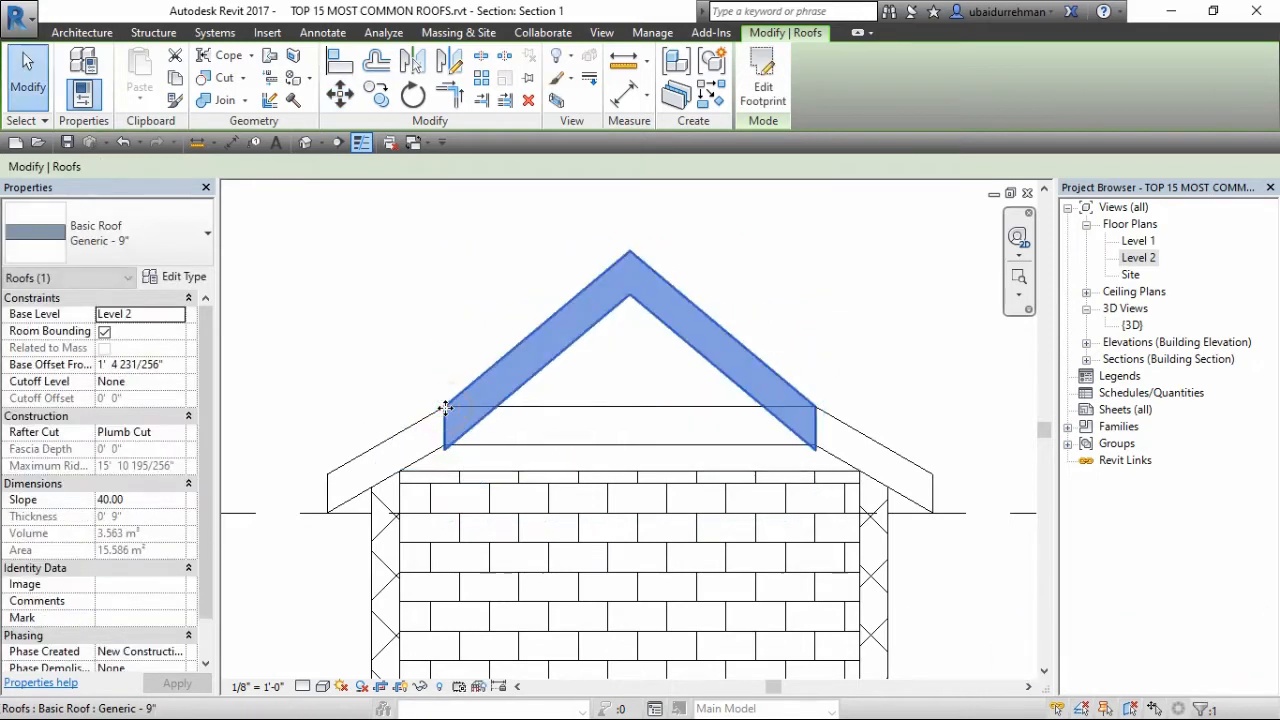
click(491, 297)
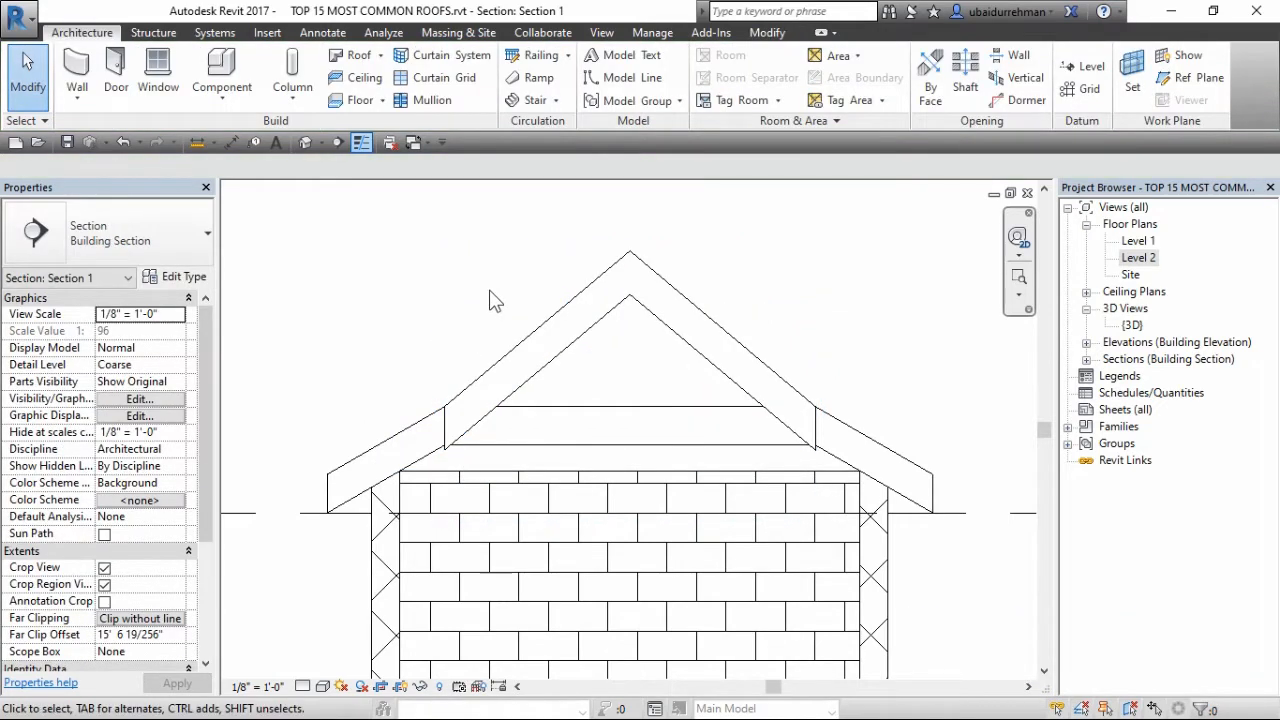
- Close the section view and examine the completed Dutch gable roof in the {3D} view
scroll(491, 292, down, 4)
middle_drag(502, 320, 569, 347)
click(1028, 193)
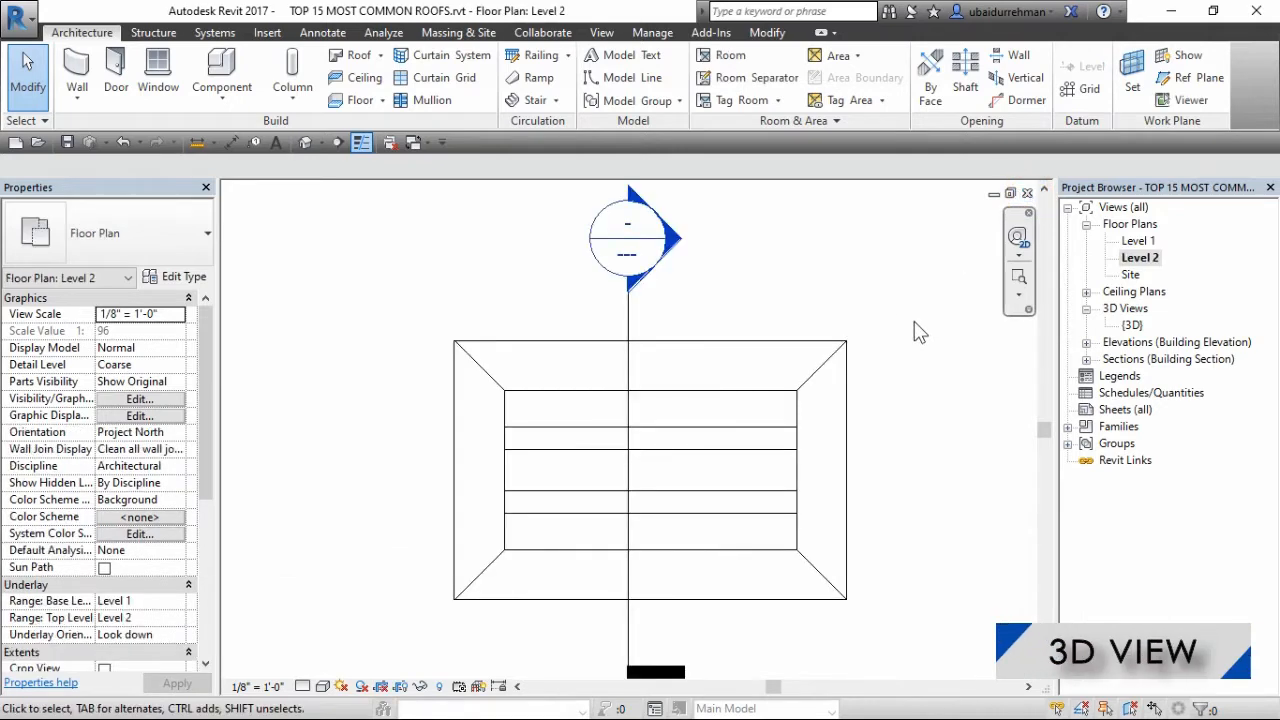
double_click(1133, 325)
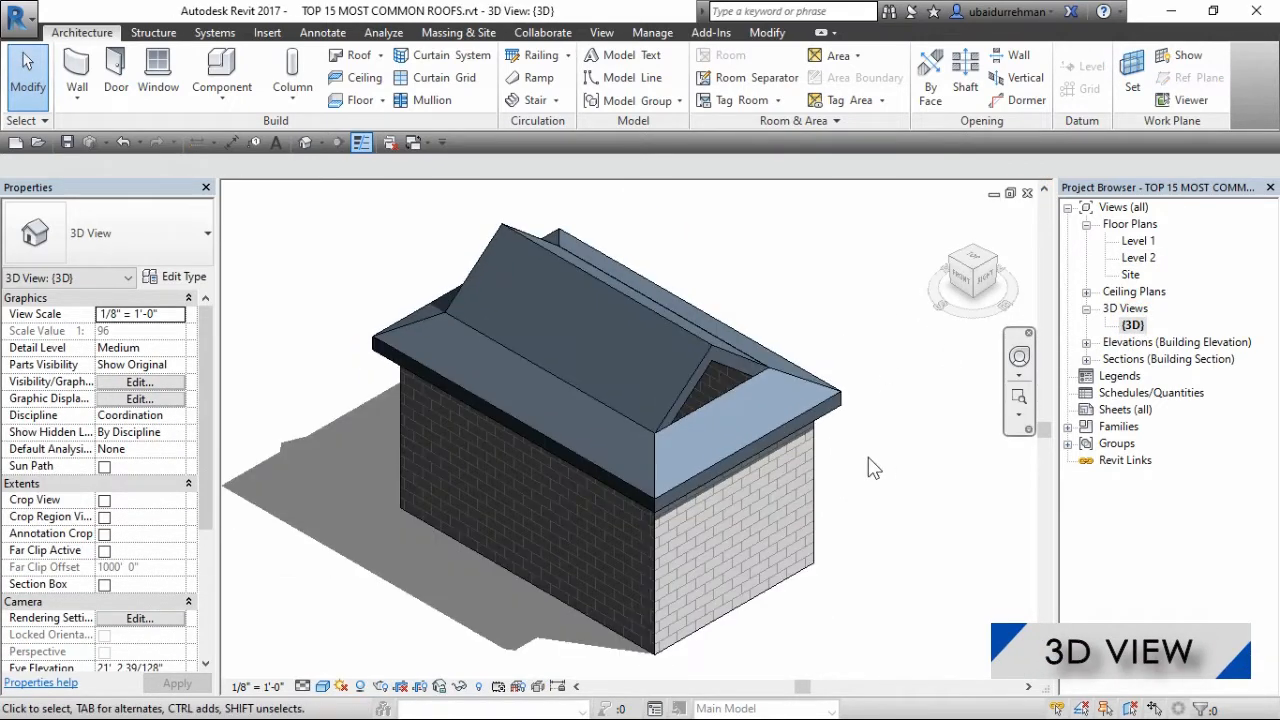
middle_drag(870, 468, 905, 458)
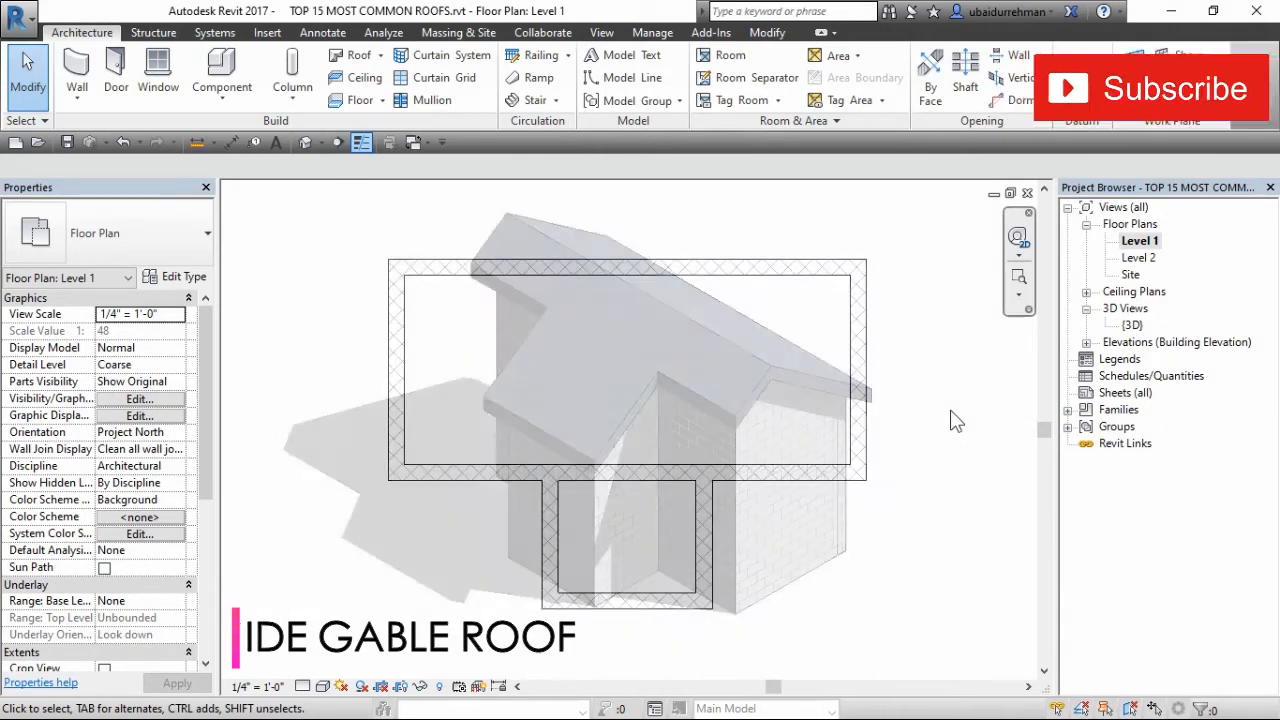
- On Level 2, start a footprint roof and sketch a rectangular boundary offset 1' 0" outward from the main block's outer wall faces
double_click(1134, 259)
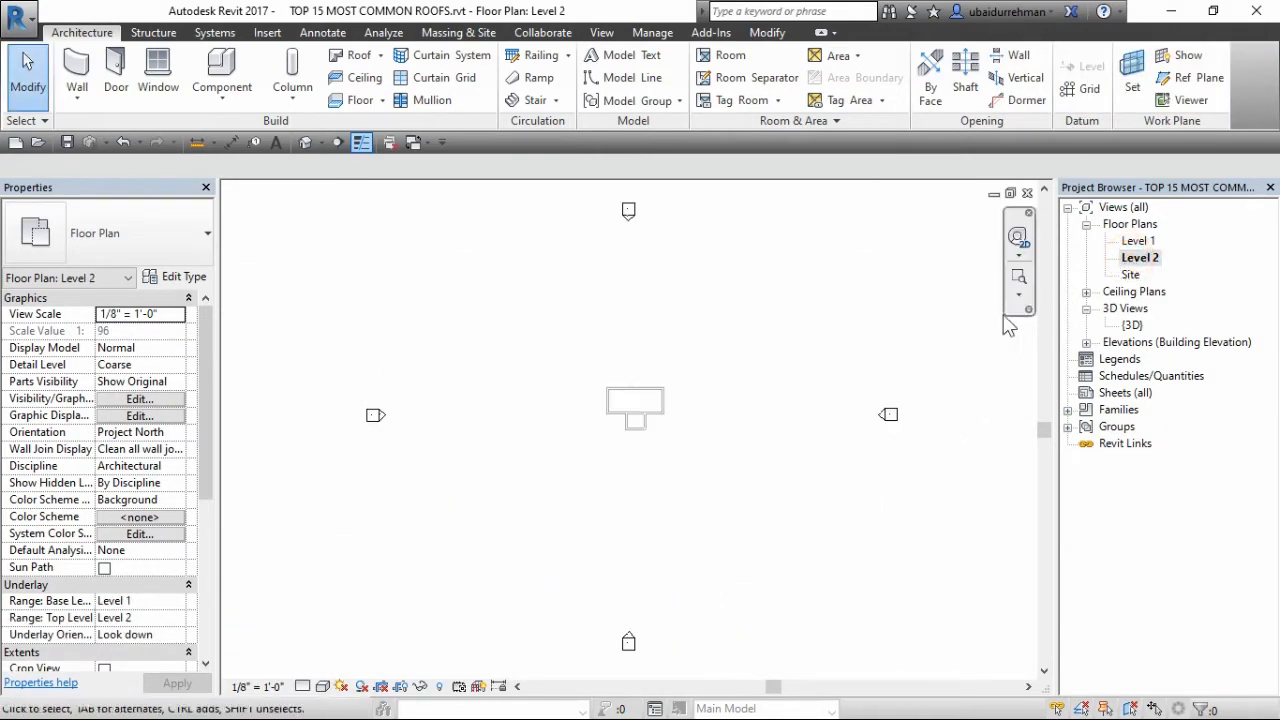
scroll(614, 418, up, 6)
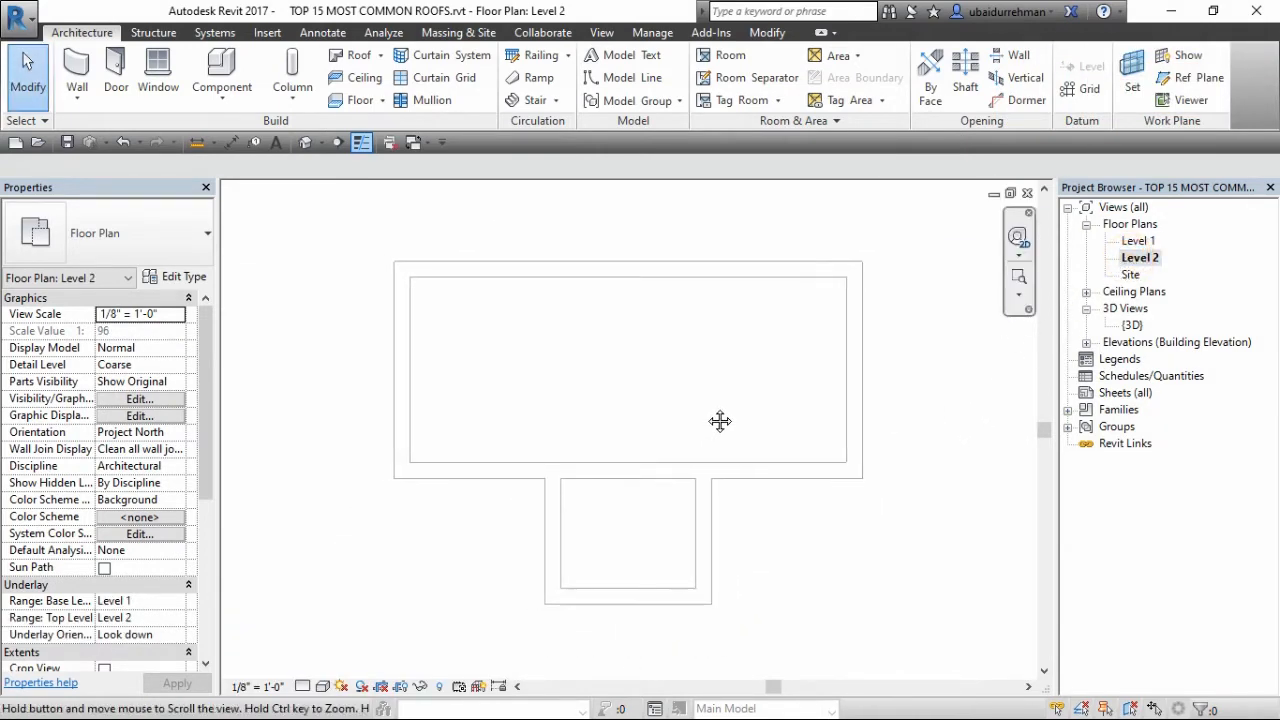
scroll(560, 370, up, 3)
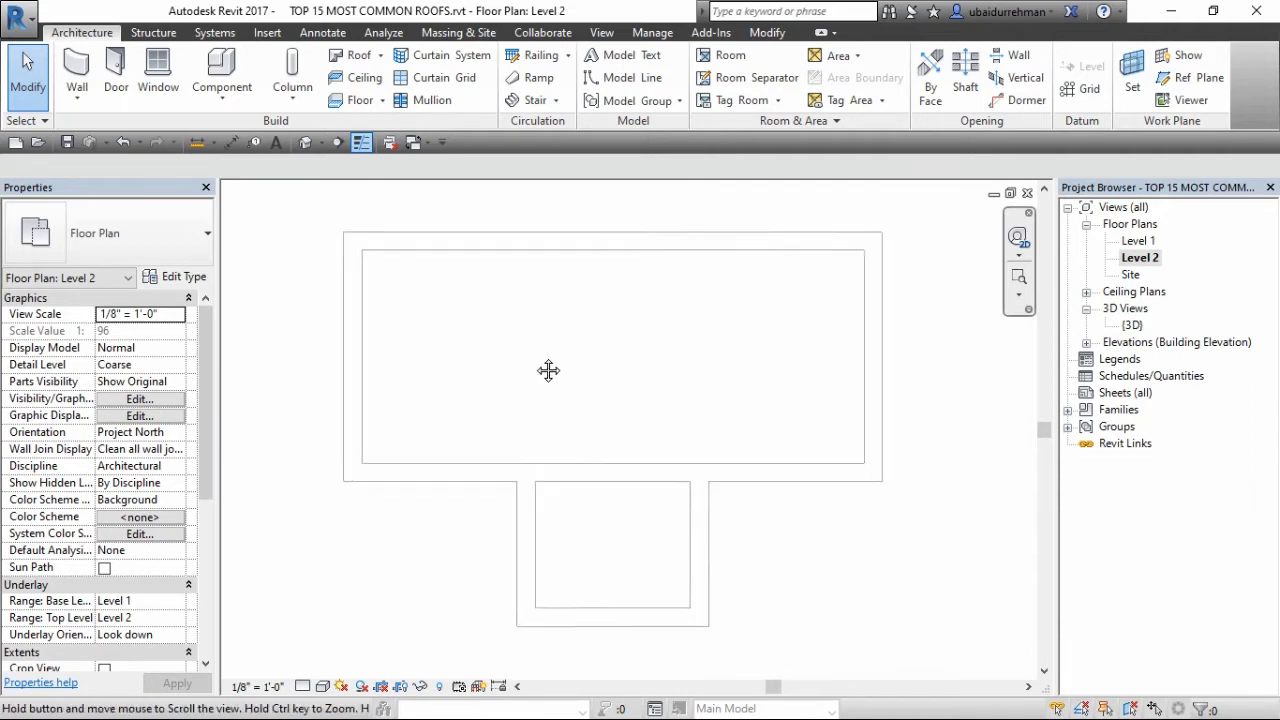
click(381, 56)
click(375, 89)
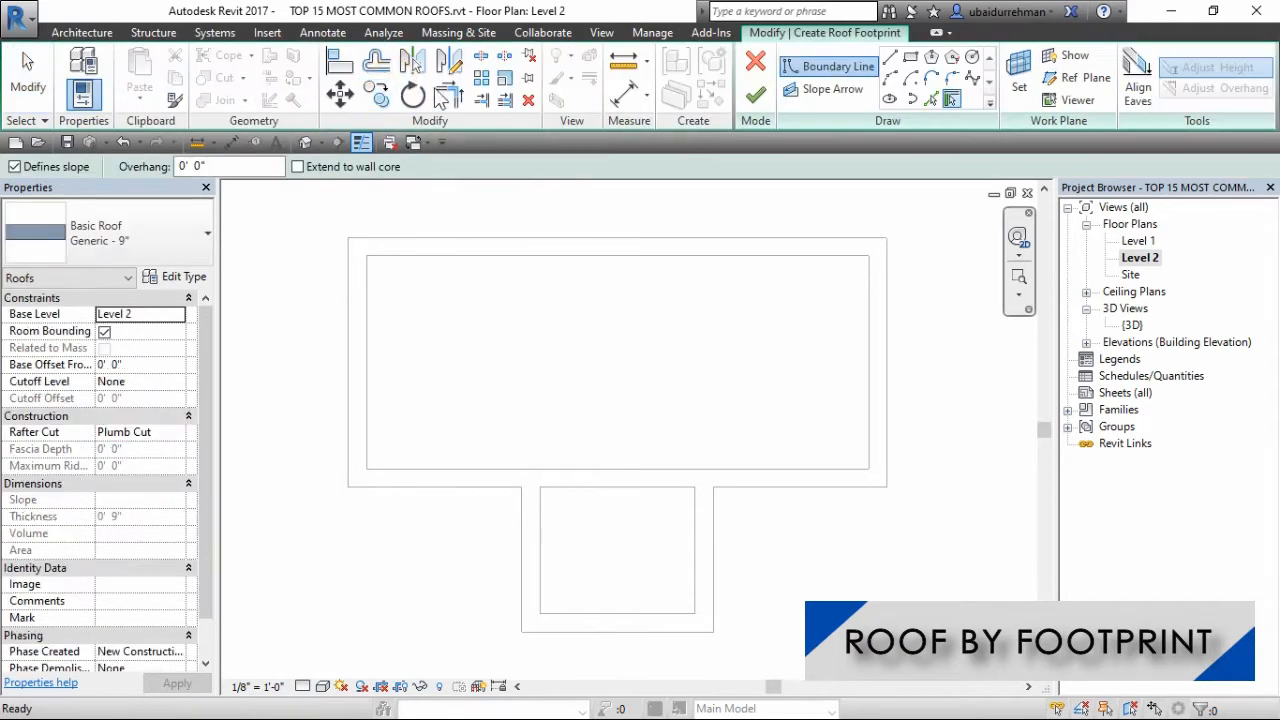
click(910, 57)
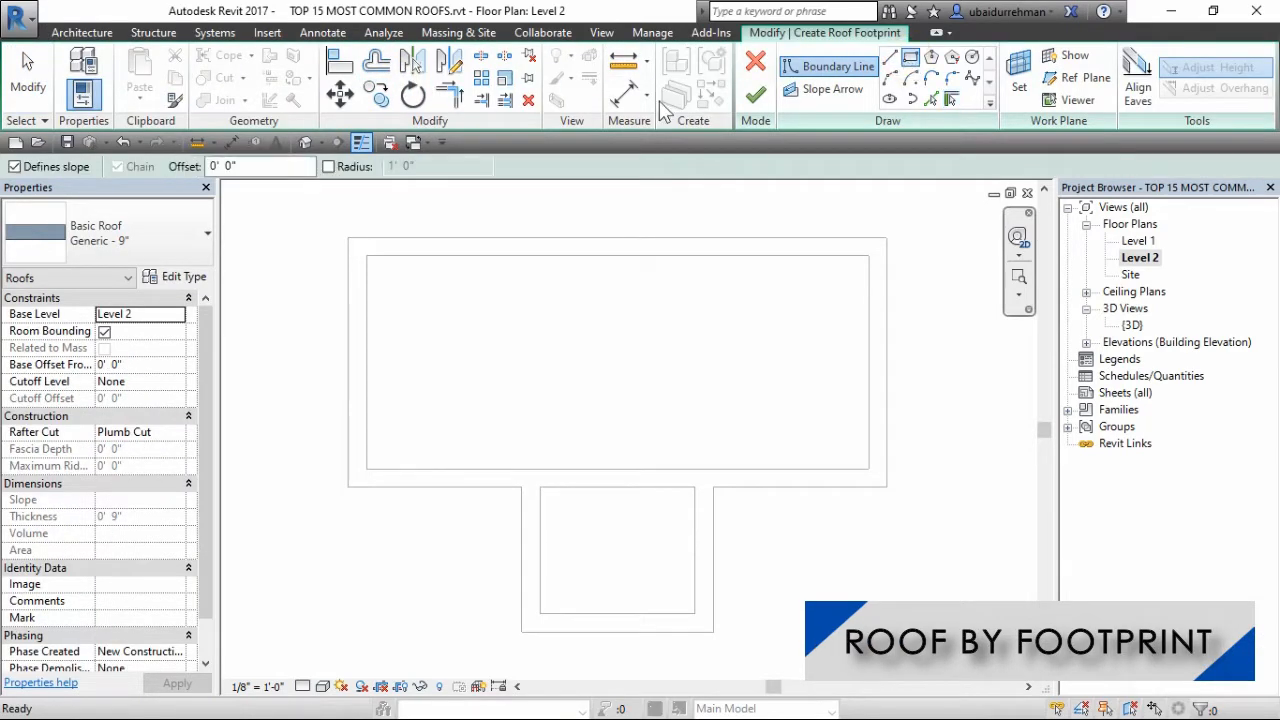
click(254, 165)
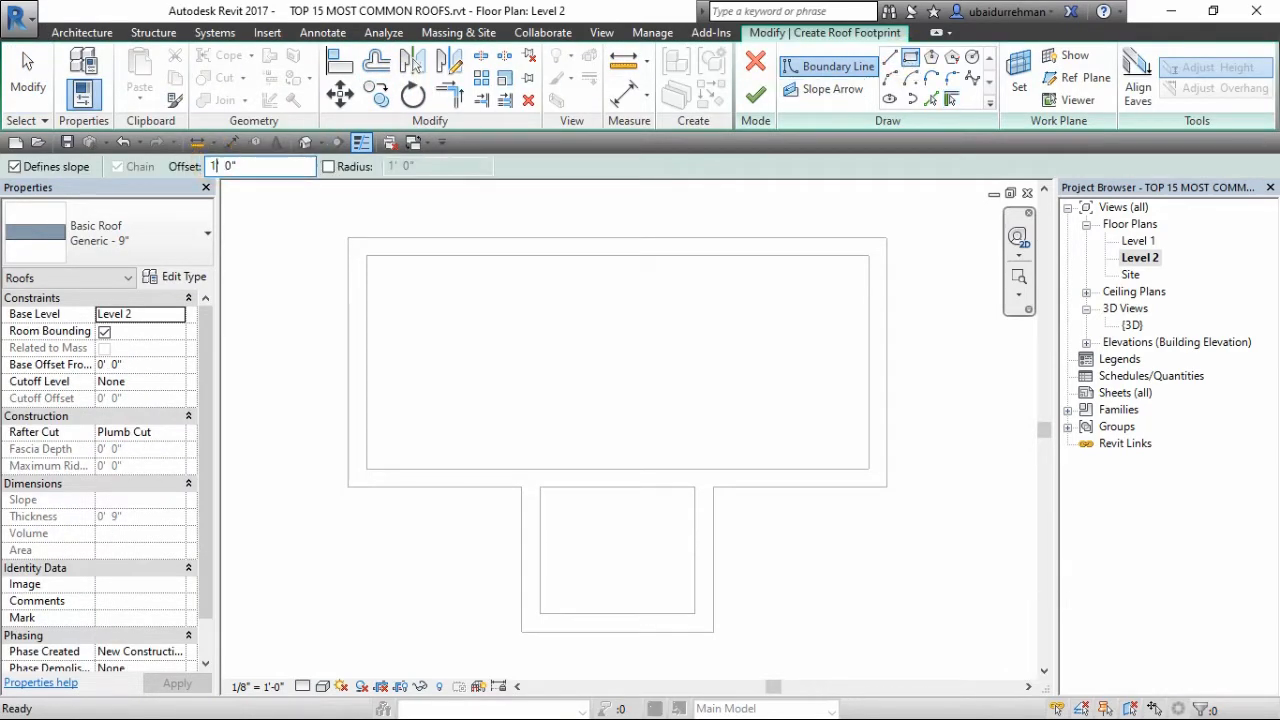
click(888, 237)
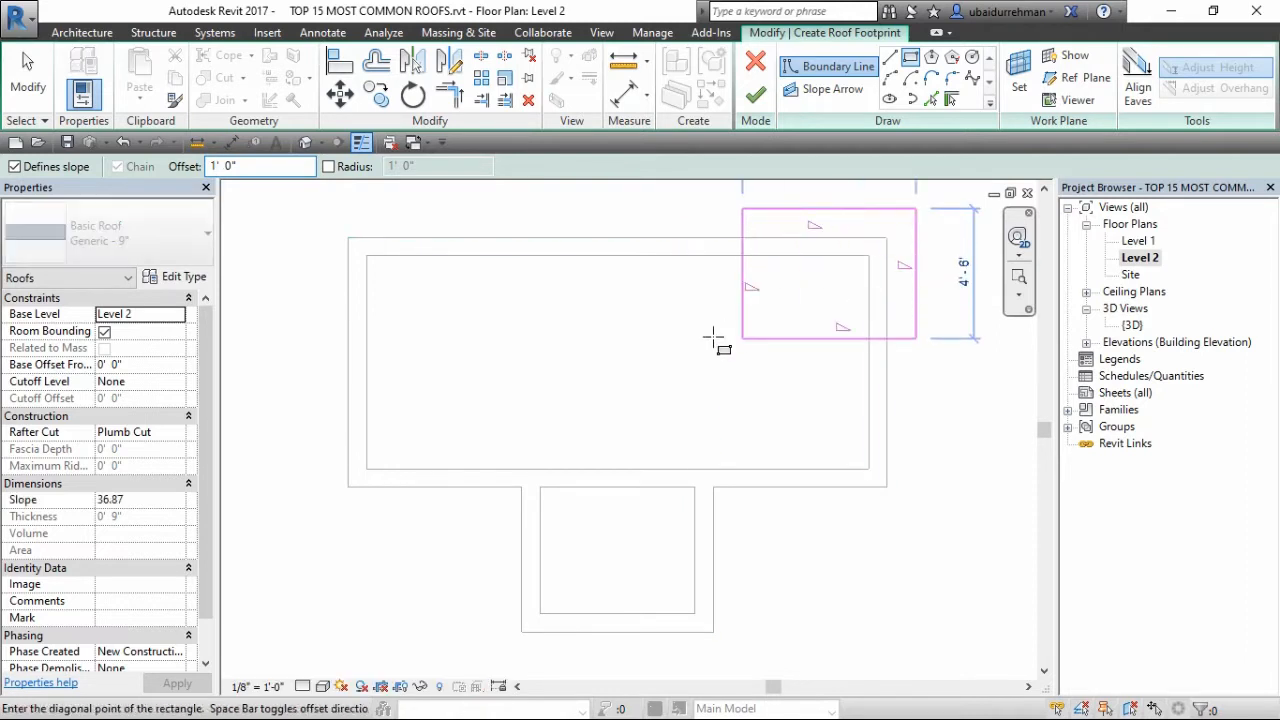
click(348, 487)
- Sketch a second rectangle offset 1' 0" outward around the projecting wing's outer walls, and delete its edge lying inside the main block
click(713, 487)
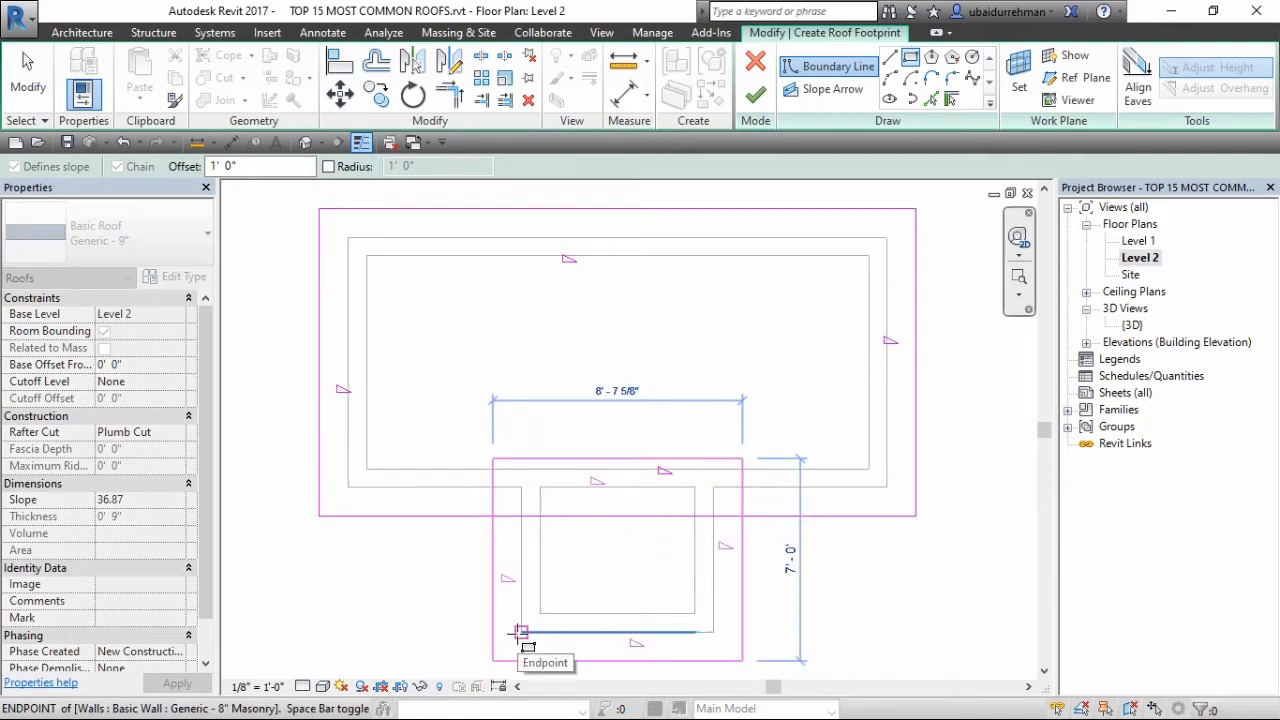
click(521, 633)
key(Escape)
key(Escape)
click(609, 459)
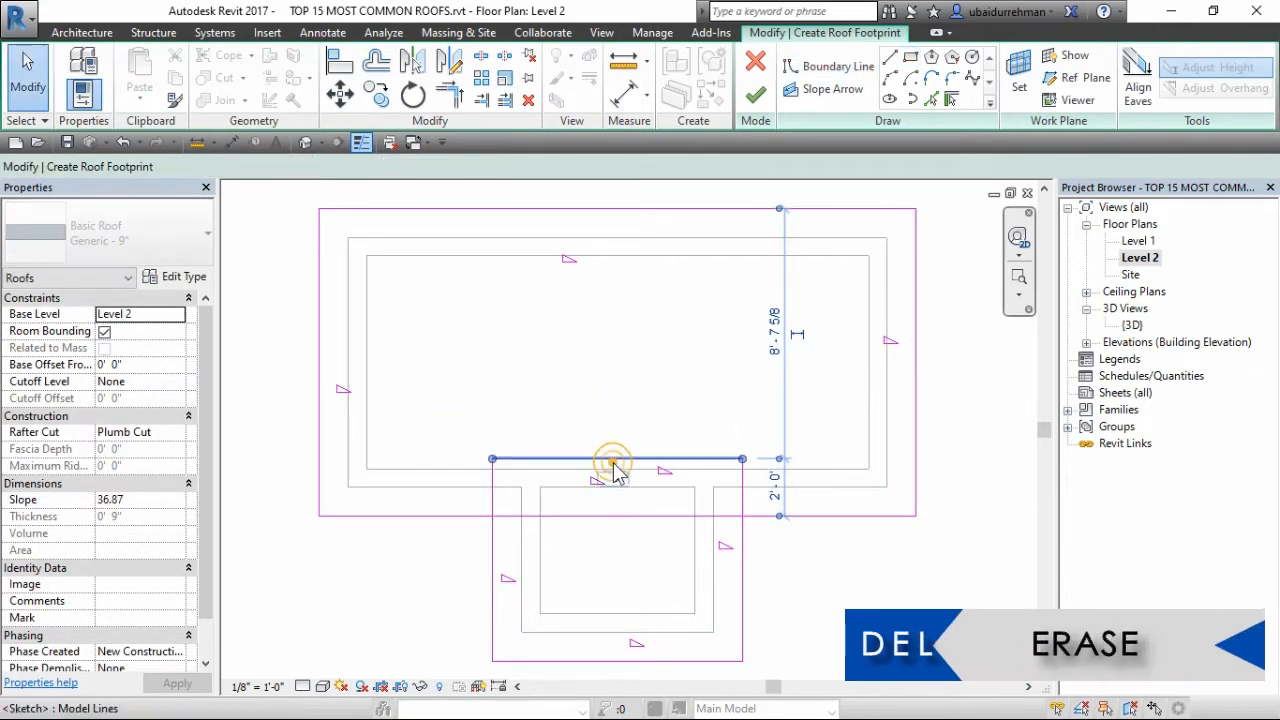
key(Delete)
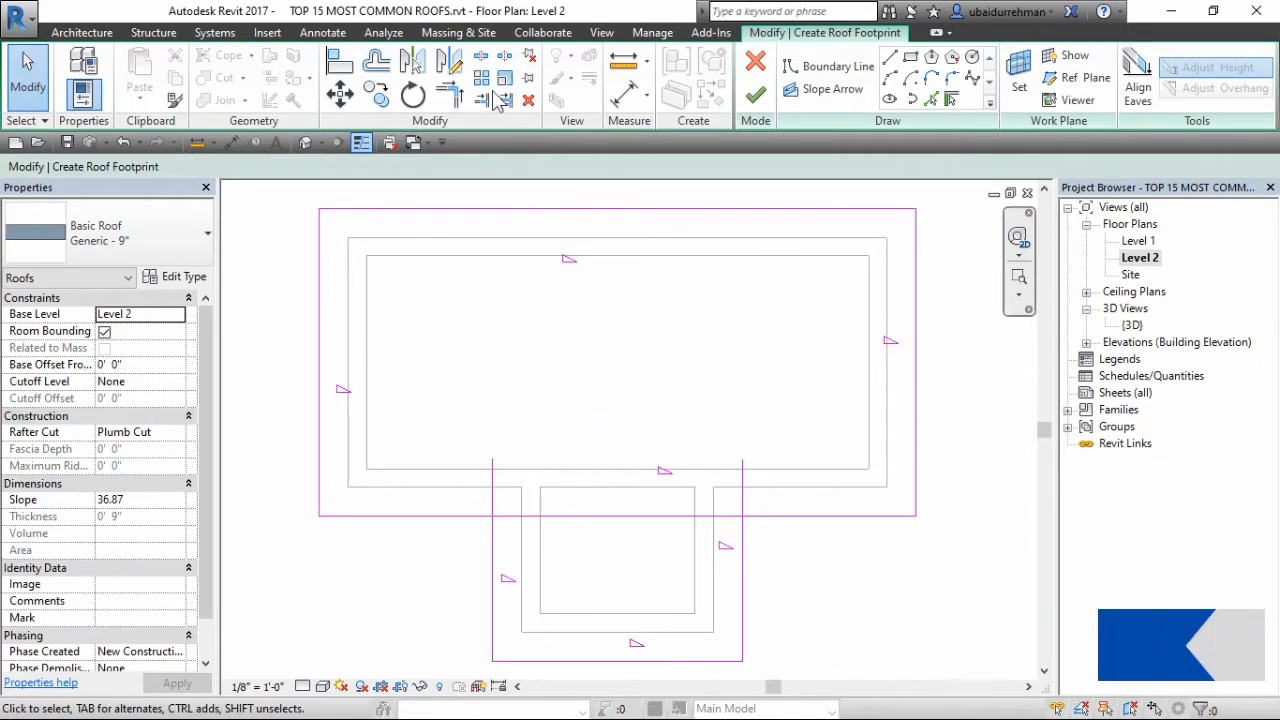
- Split the main rectangle's edge that crosses the wing, about 3' 4" from the wing's right wall centerline
key(s)
key(l)
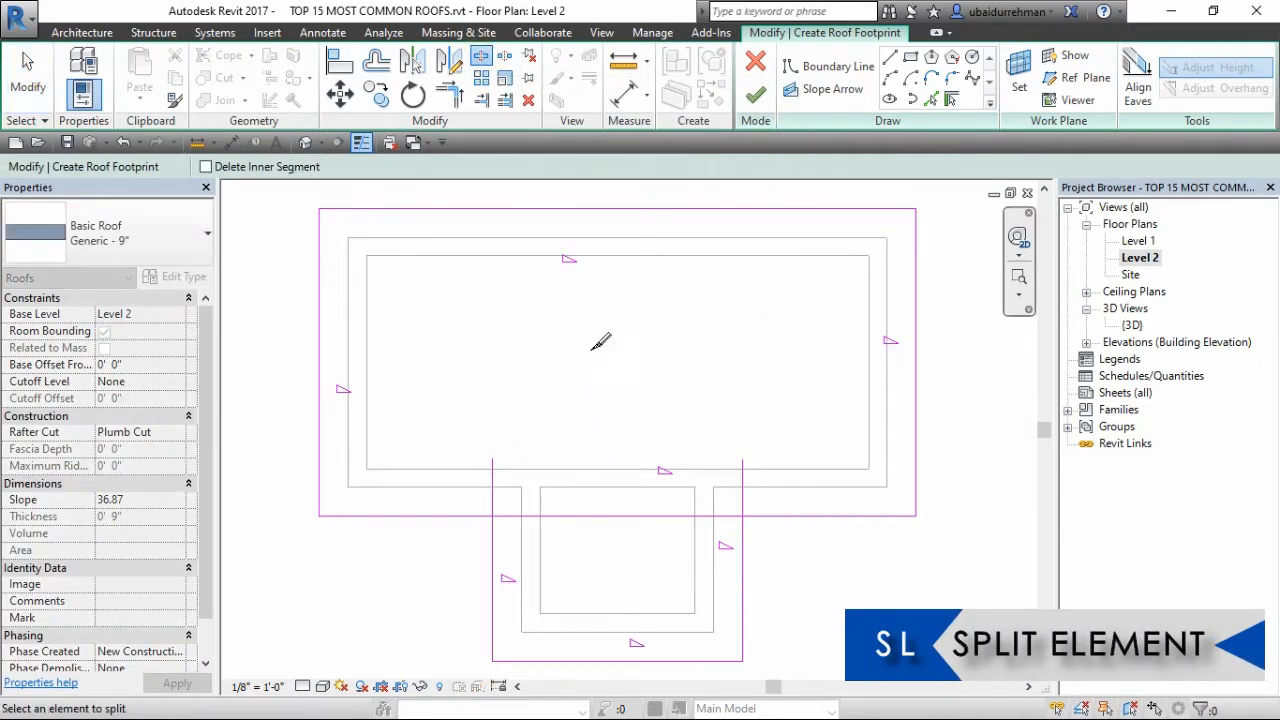
click(616, 514)
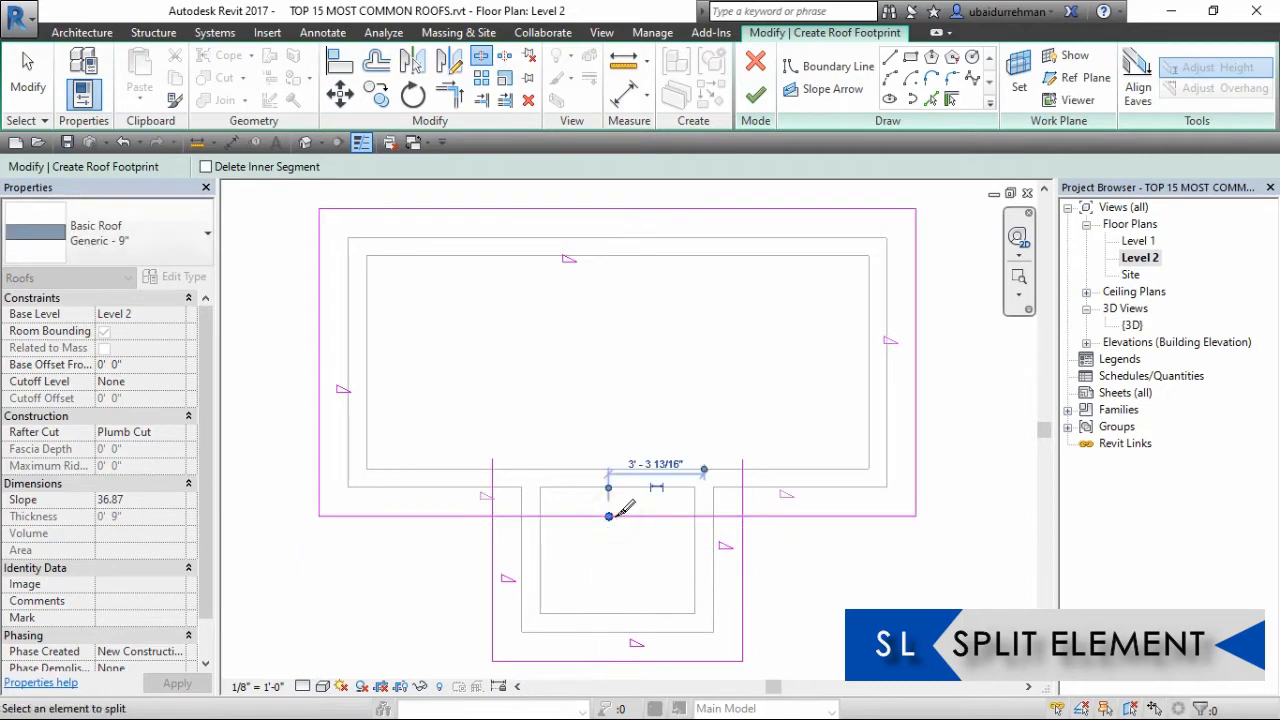
key(Escape)
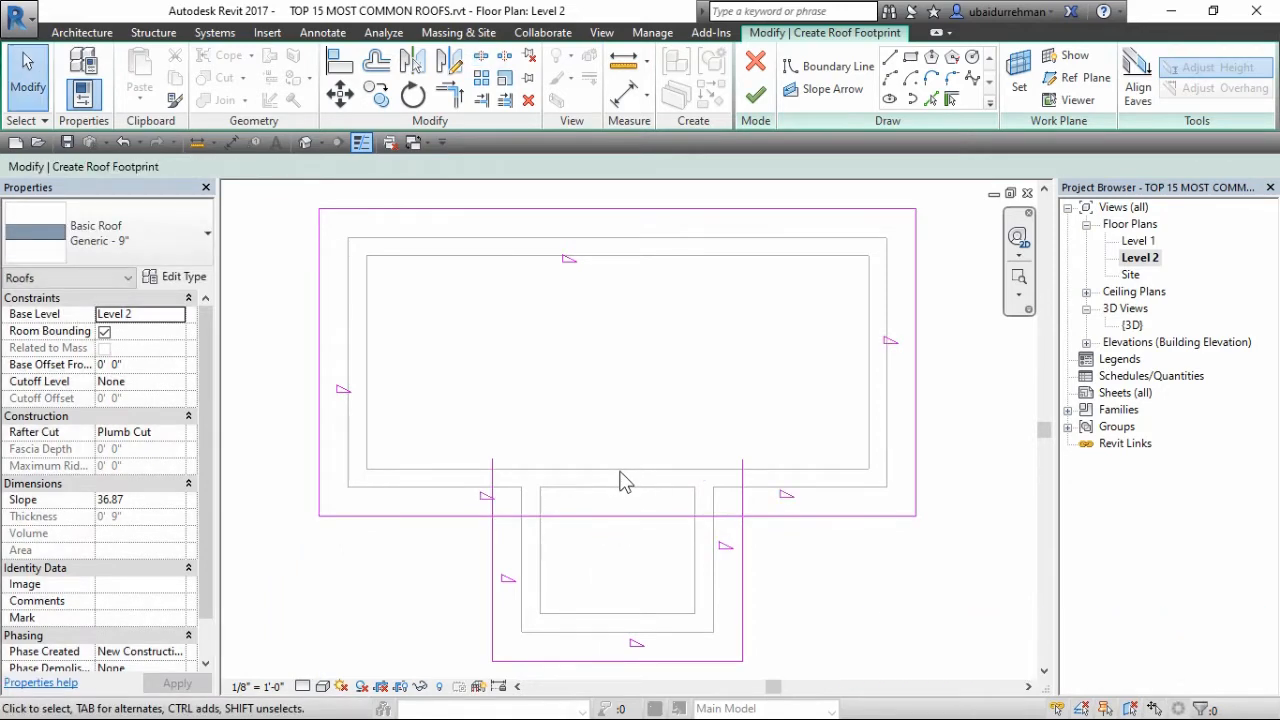
- Trim both split segments to corners with the wing's side boundary lines, forming one continuous T-shaped outline
key(t)
key(r)
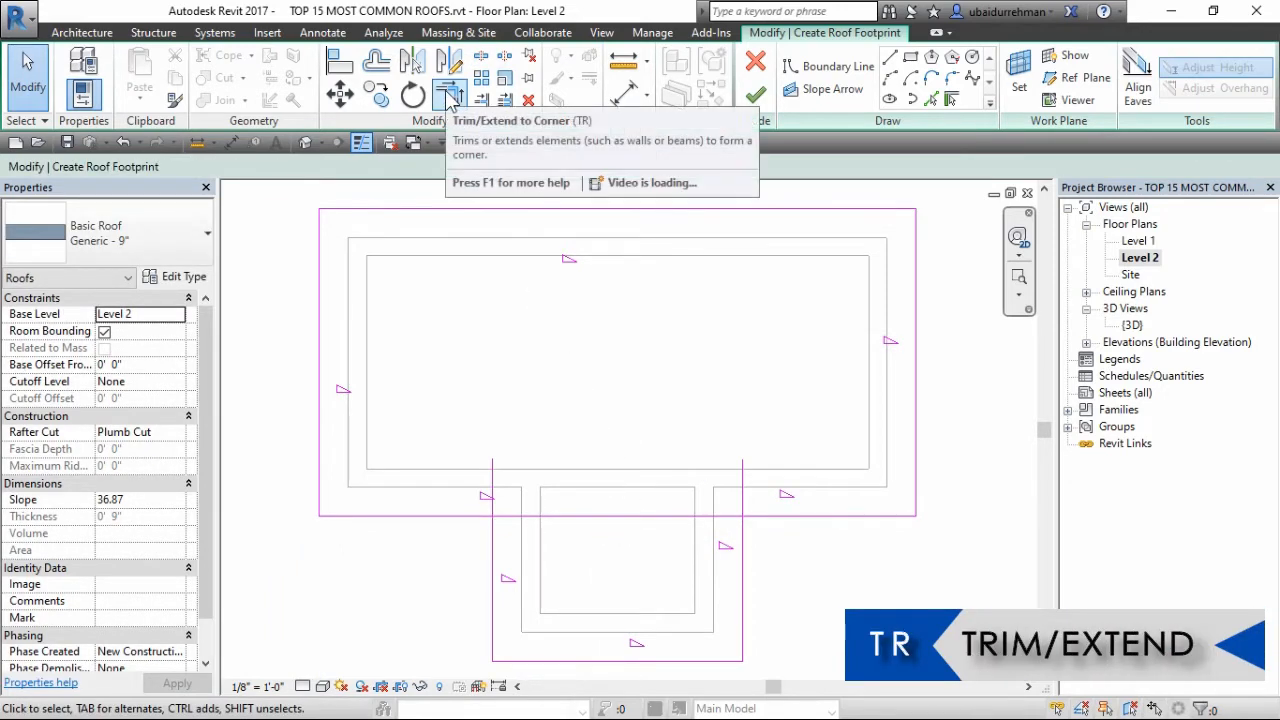
click(445, 516)
click(494, 568)
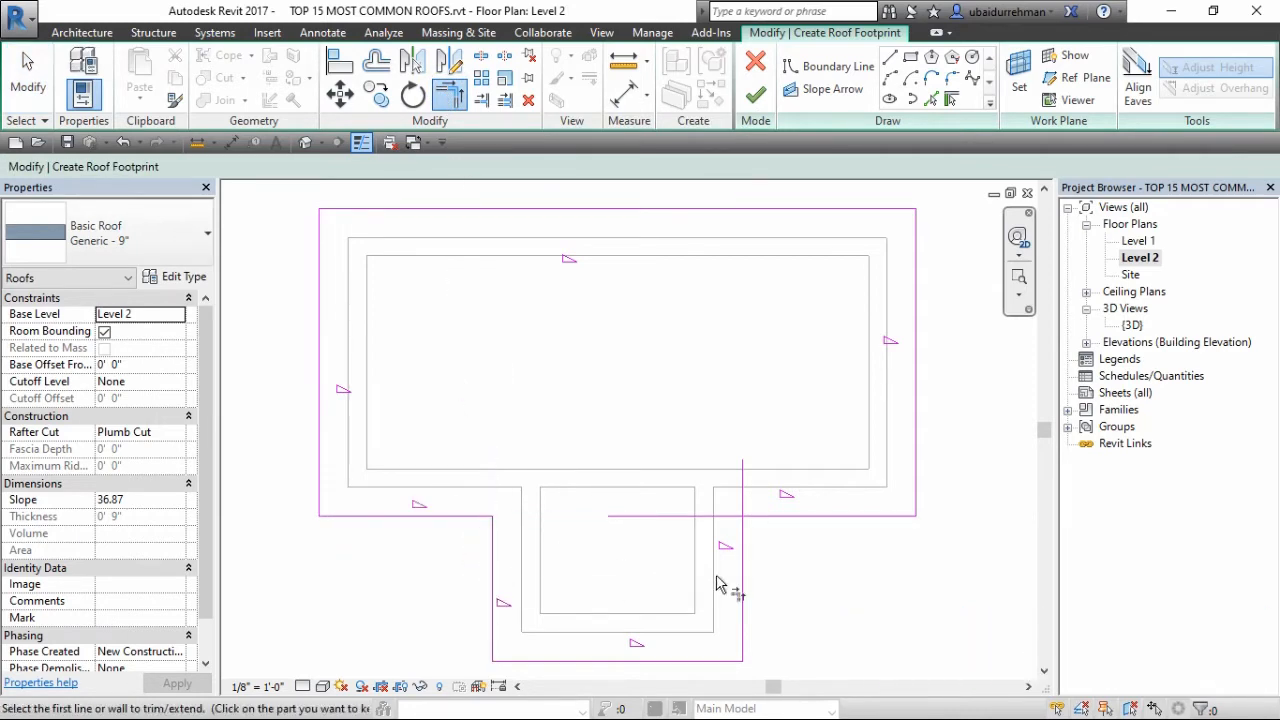
click(742, 580)
click(800, 518)
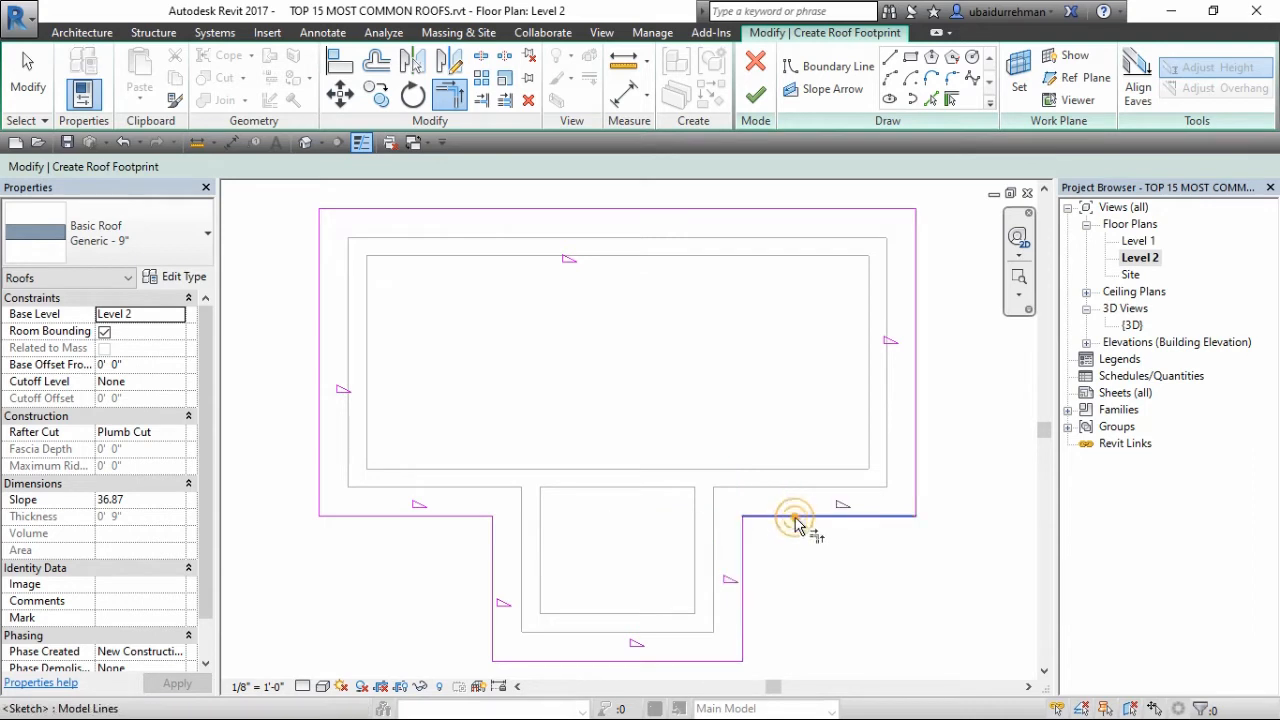
key(Escape)
key(Escape)
- Turn off Defines Slope for all boundary lines except the main block's back edge and the wing's front edge
middle_drag(786, 423, 811, 420)
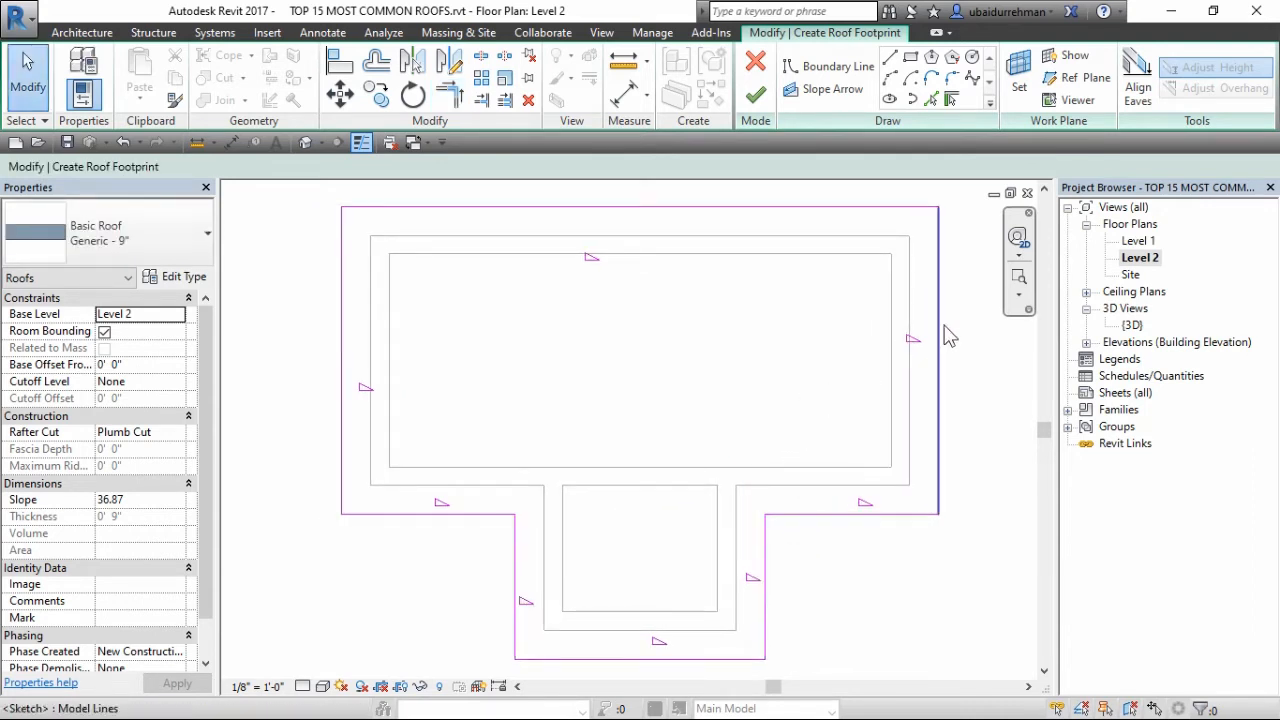
mouse_move(958, 323)
mouse_down()
mouse_move(489, 537)
mouse_move(311, 564)
mouse_up()
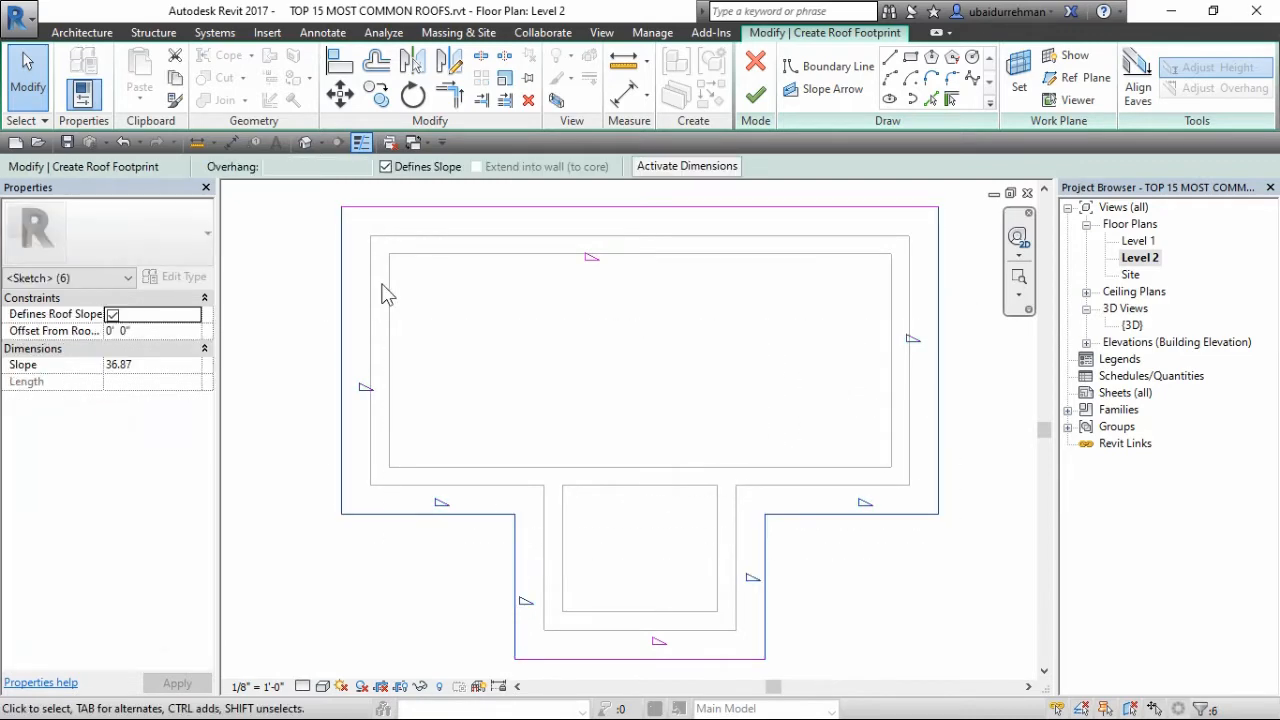
click(386, 167)
click(606, 317)
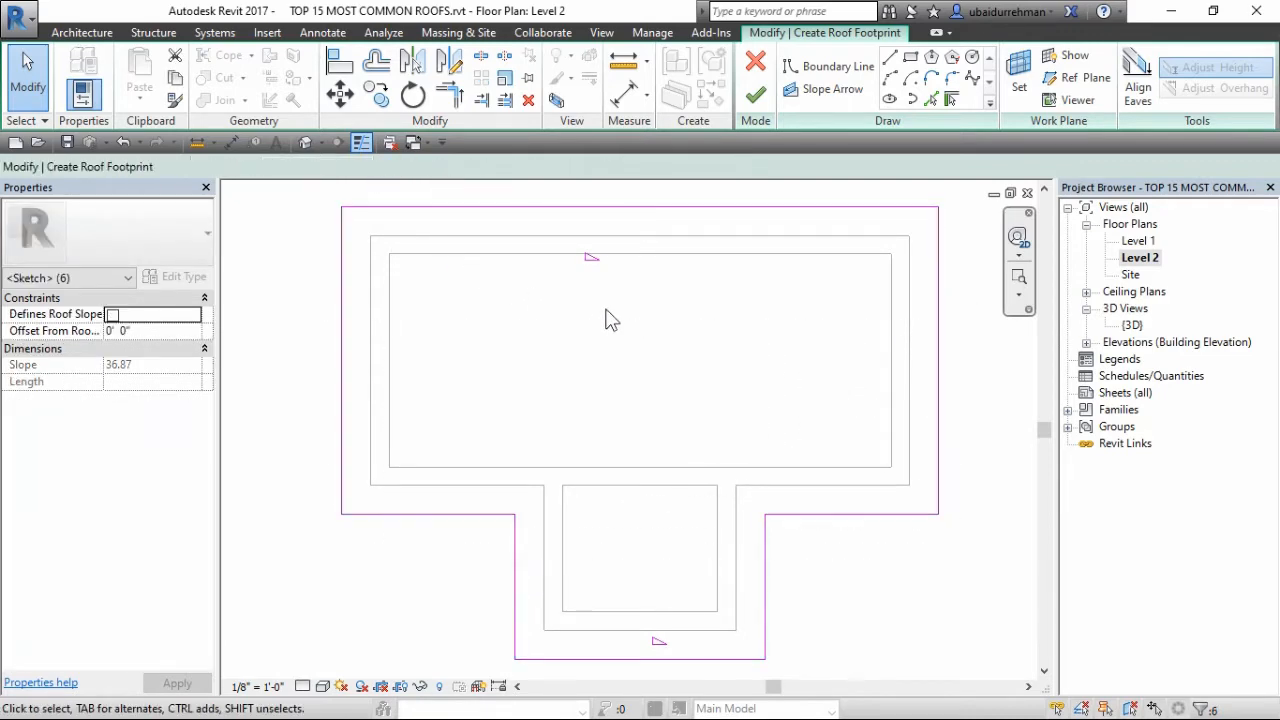
- Set the slope of the main block's back edge and the wing's front edge to 35
click(694, 207)
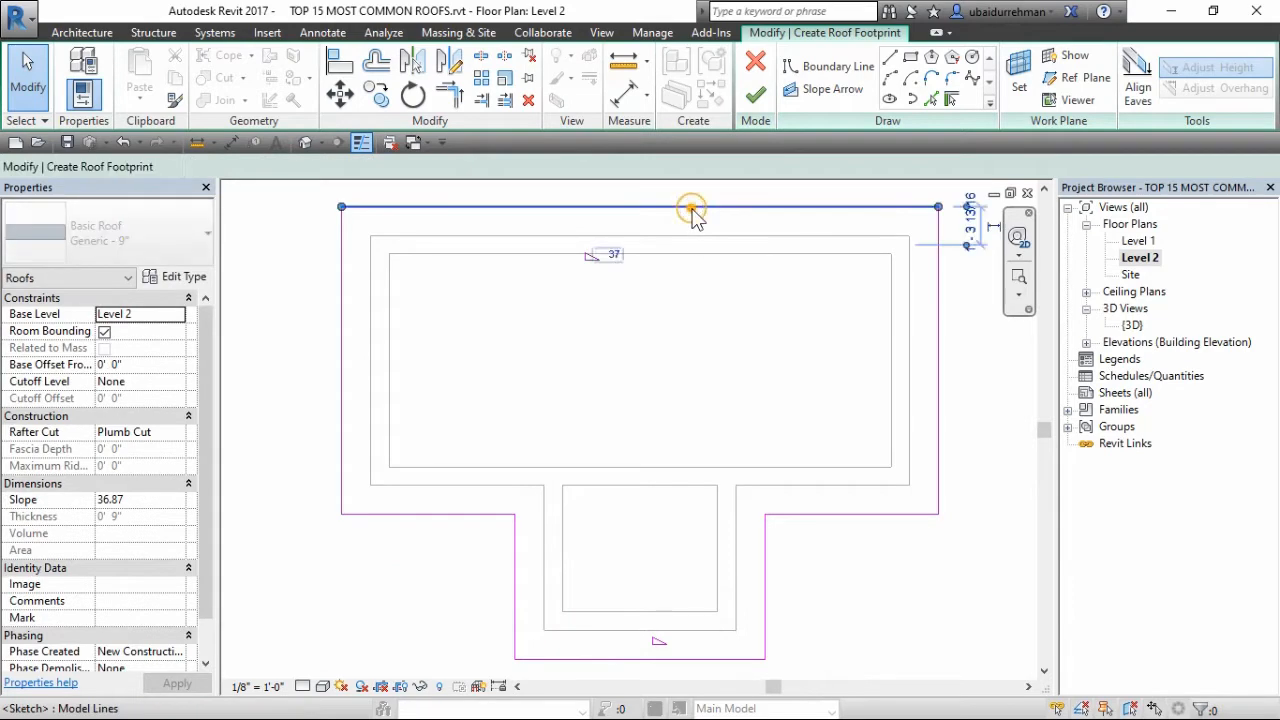
ctrl+click(698, 660)
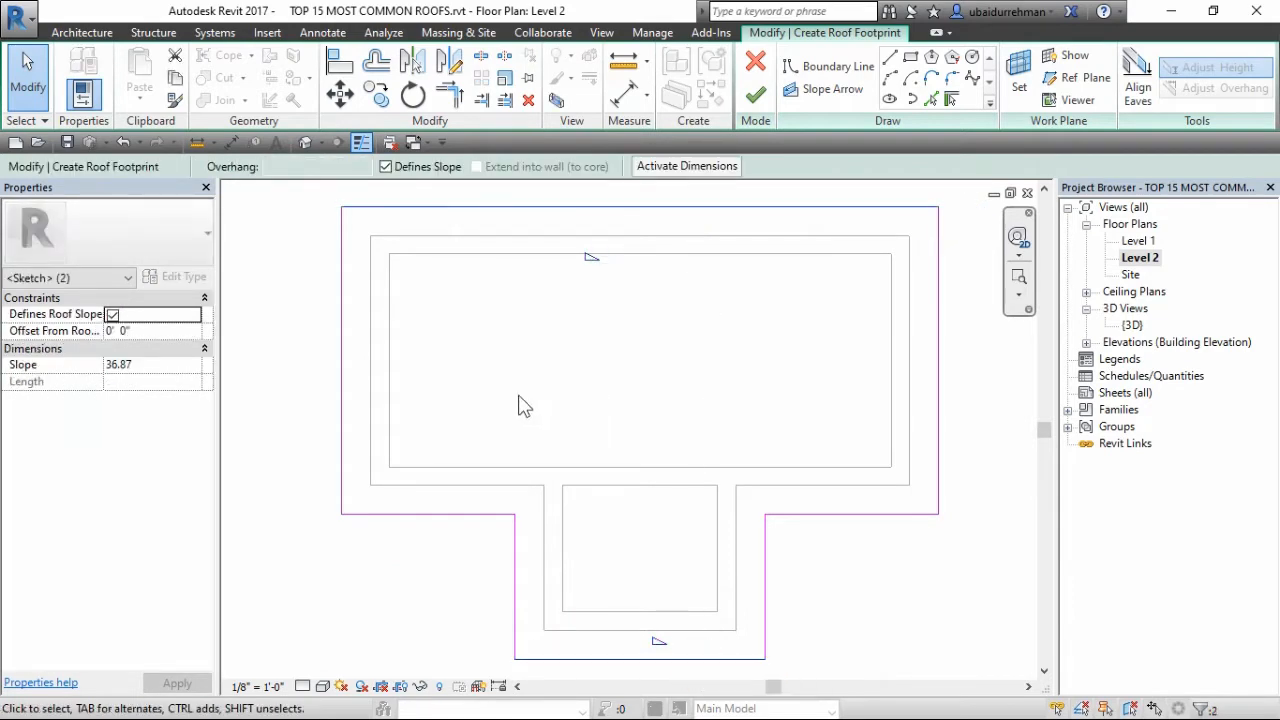
click(165, 364)
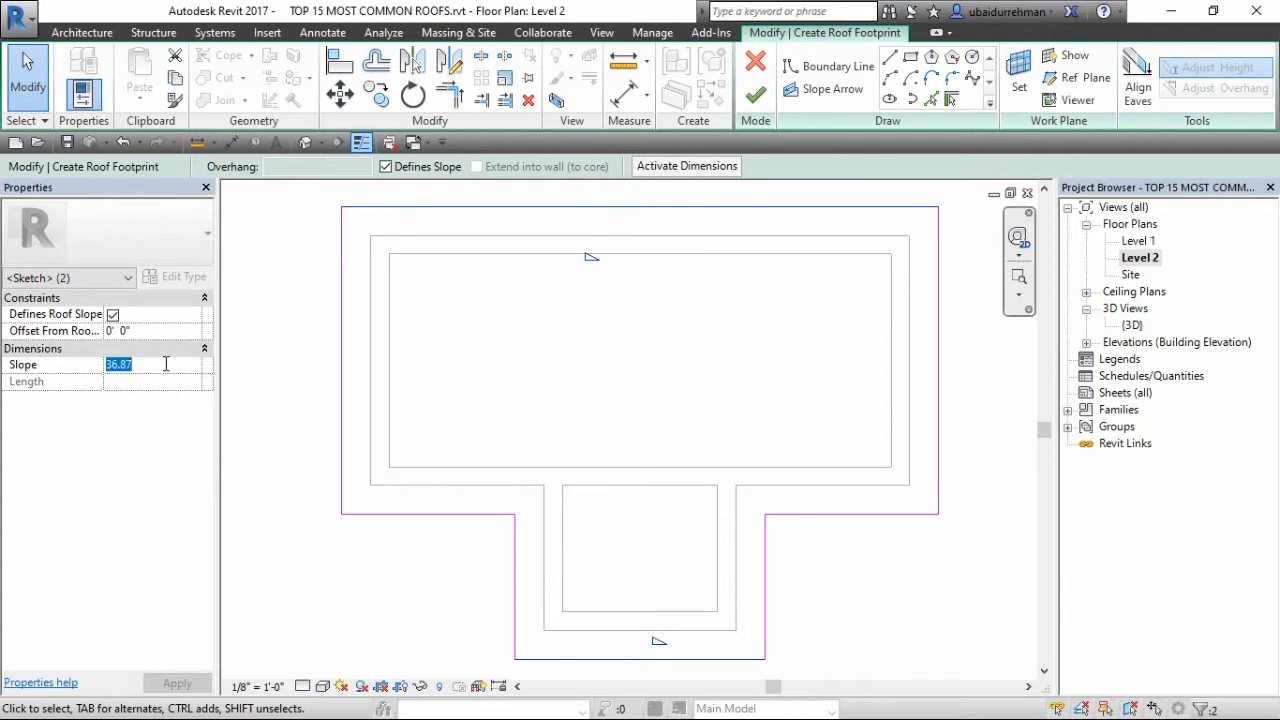
text(35)
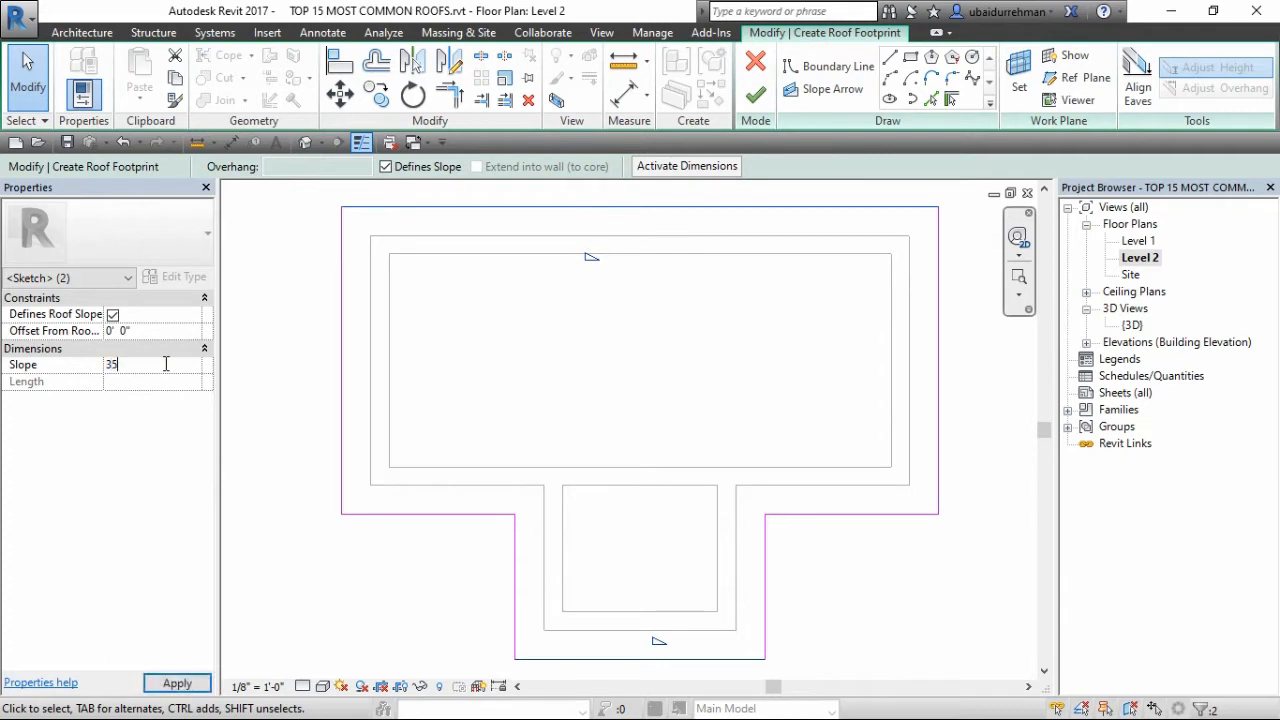
click(175, 685)
click(366, 314)
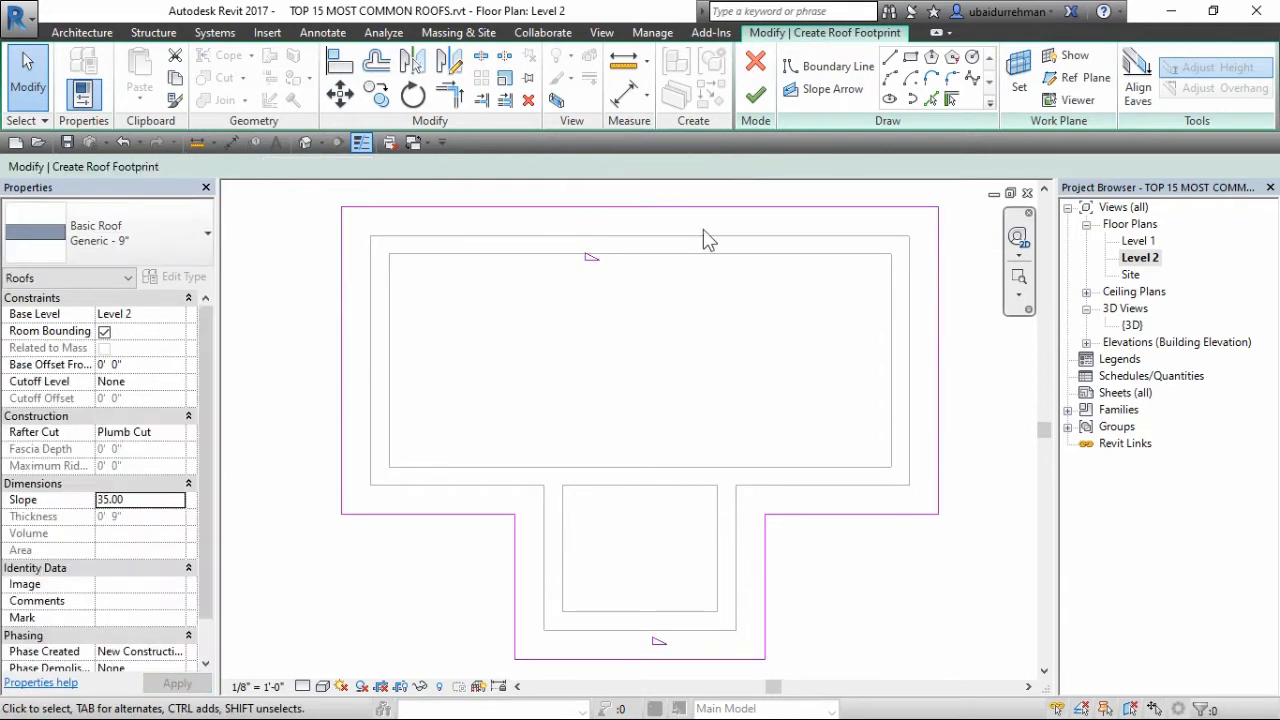
- Finish the roof footprint sketch and attach the highlighted walls to the roof
click(755, 94)
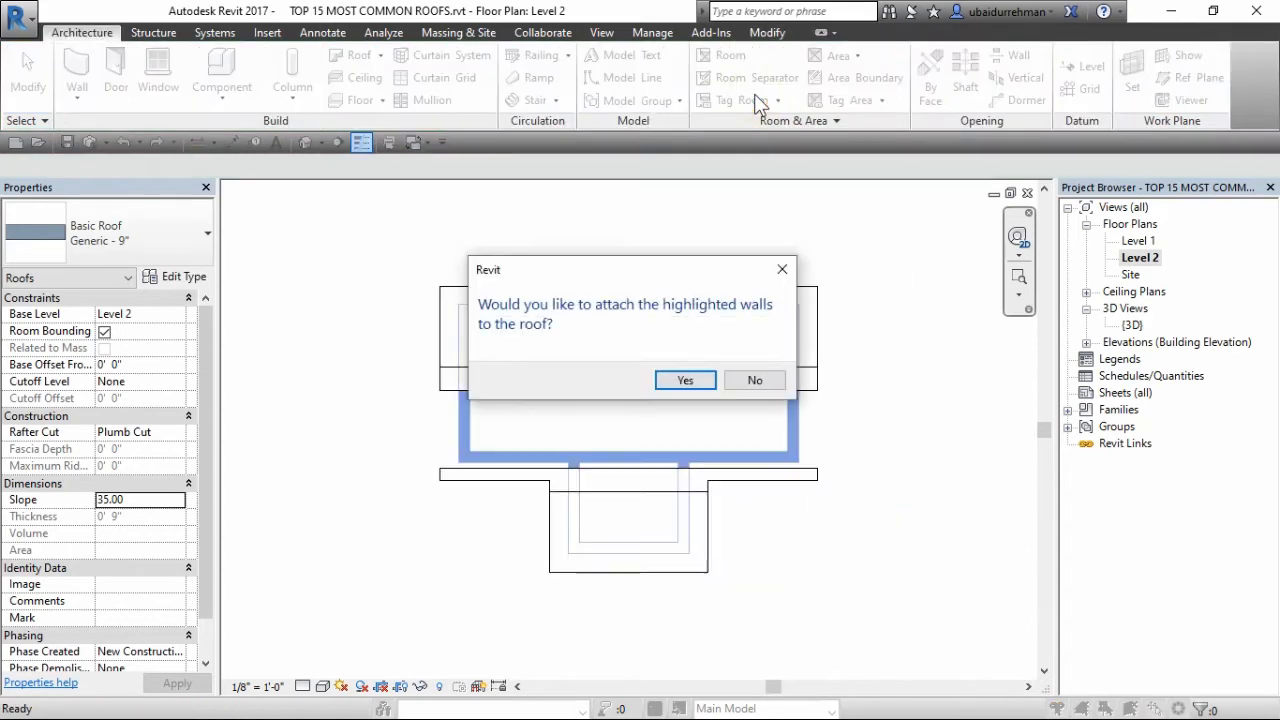
click(690, 384)
click(707, 408)
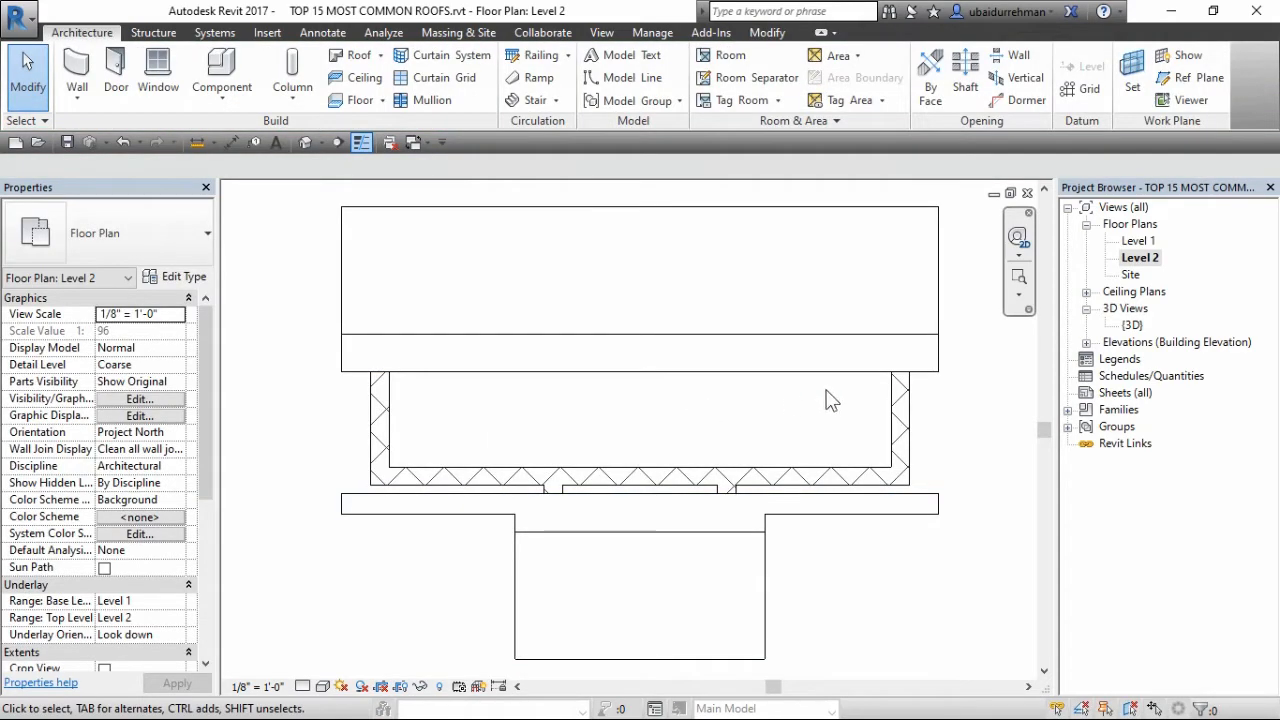
- Open the {3D} view and examine the completed roof over the projecting-wing plan
double_click(1132, 325)
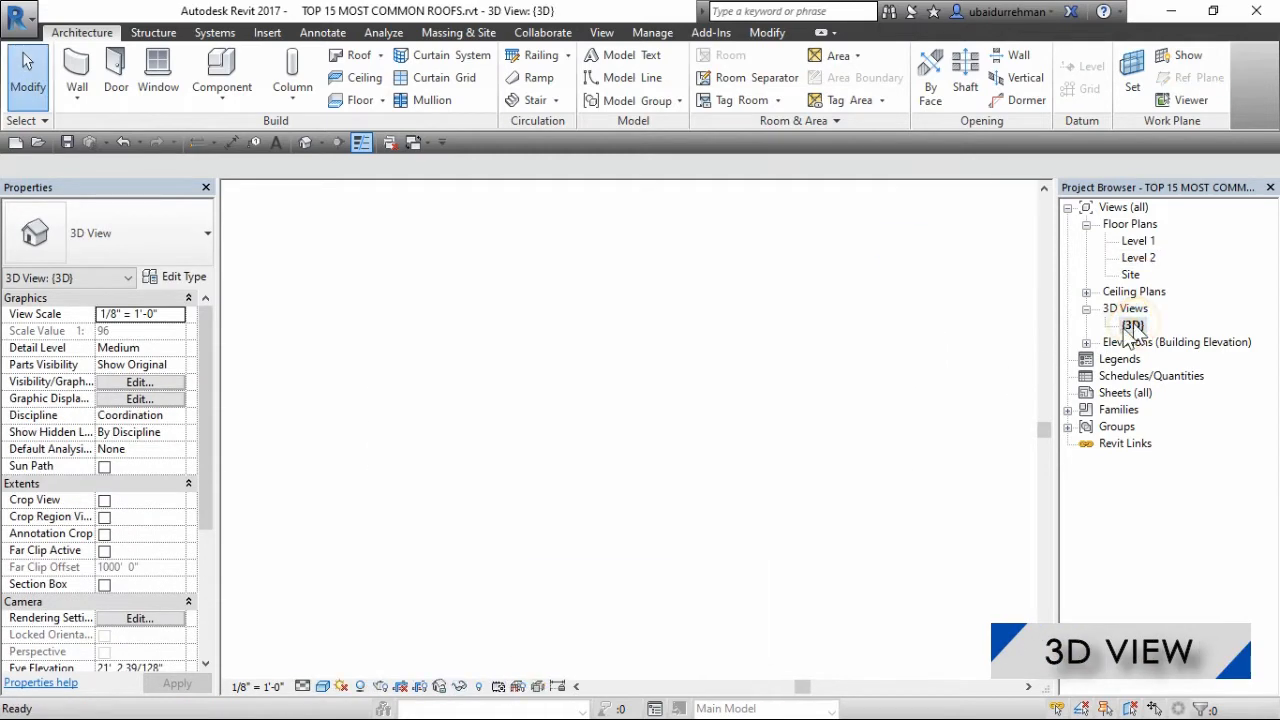
scroll(852, 483, up, 1)
middle_drag(858, 486, 889, 491)
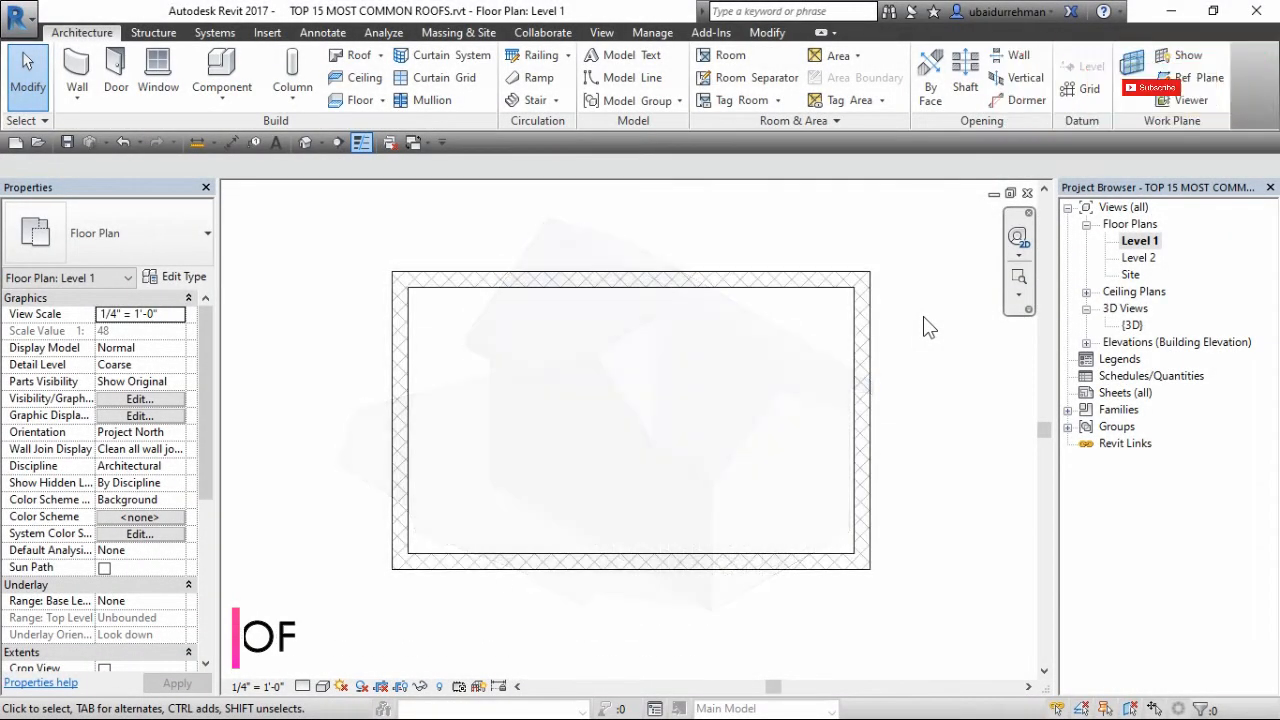
- On Level 2, start a footprint roof and sketch a rectangular boundary offset 1' 0" outward from the outer wall faces
double_click(1138, 257)
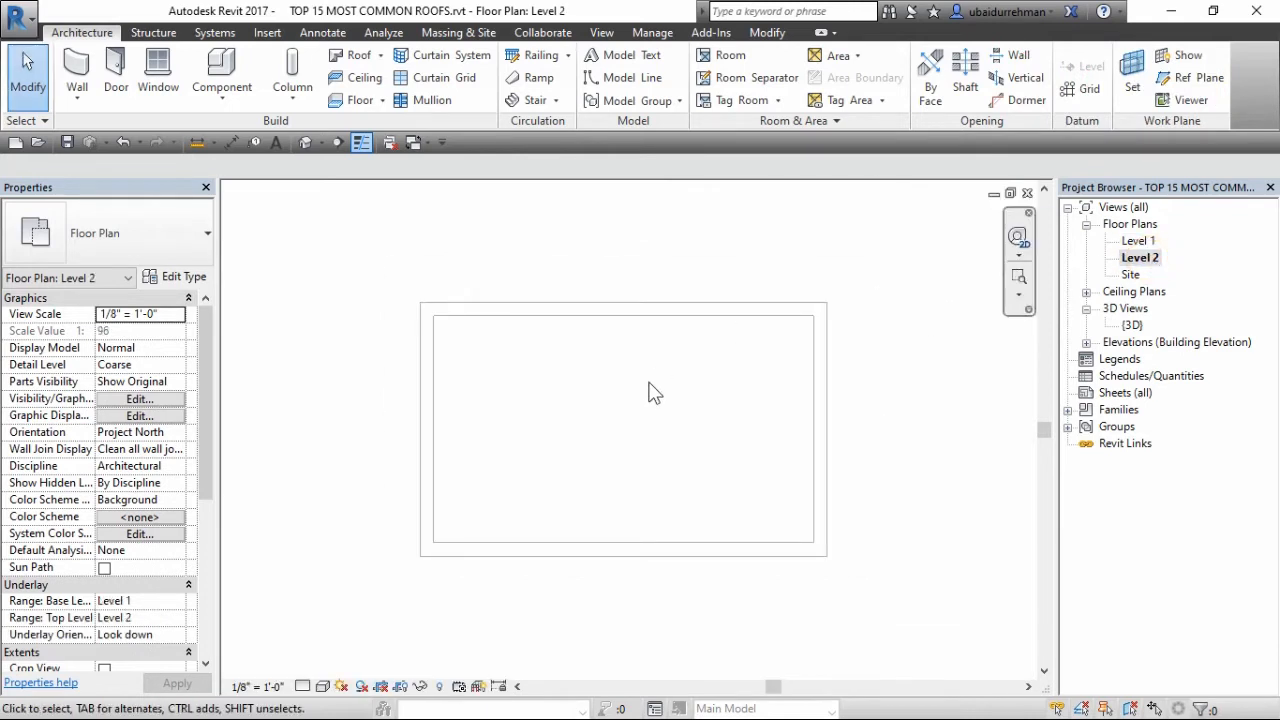
scroll(657, 376, up, 2)
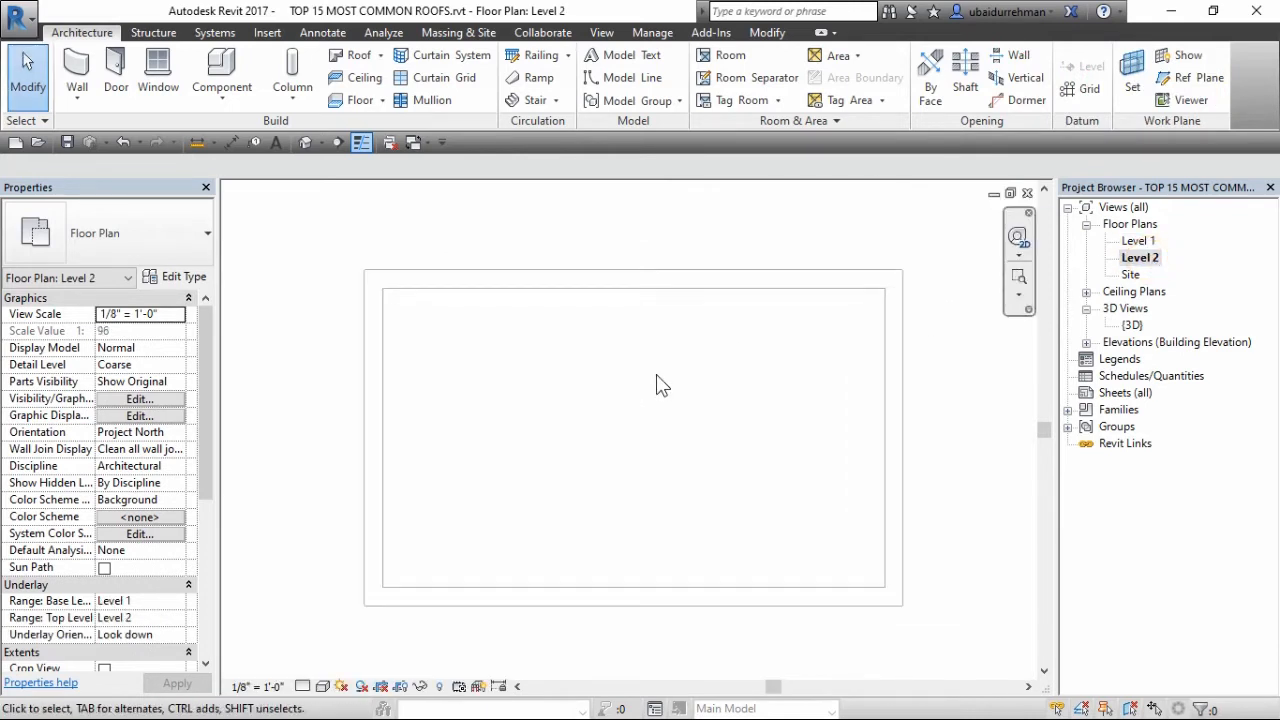
click(380, 55)
click(385, 155)
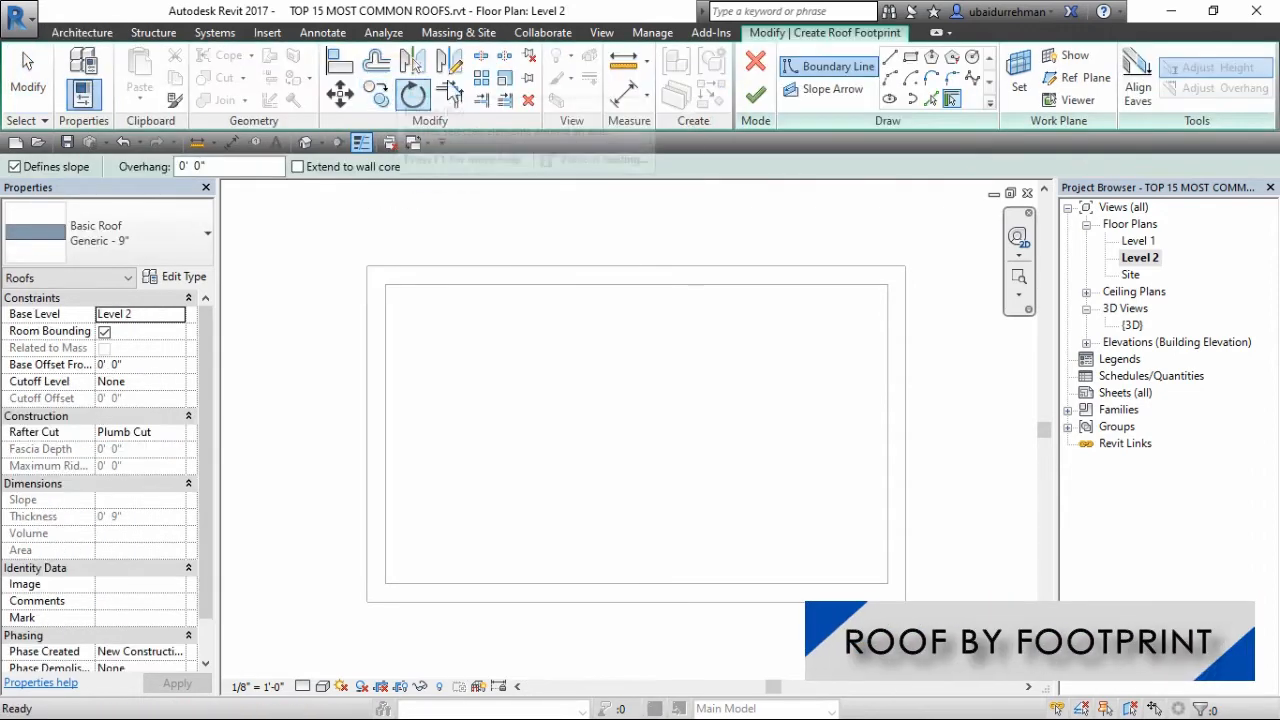
click(910, 60)
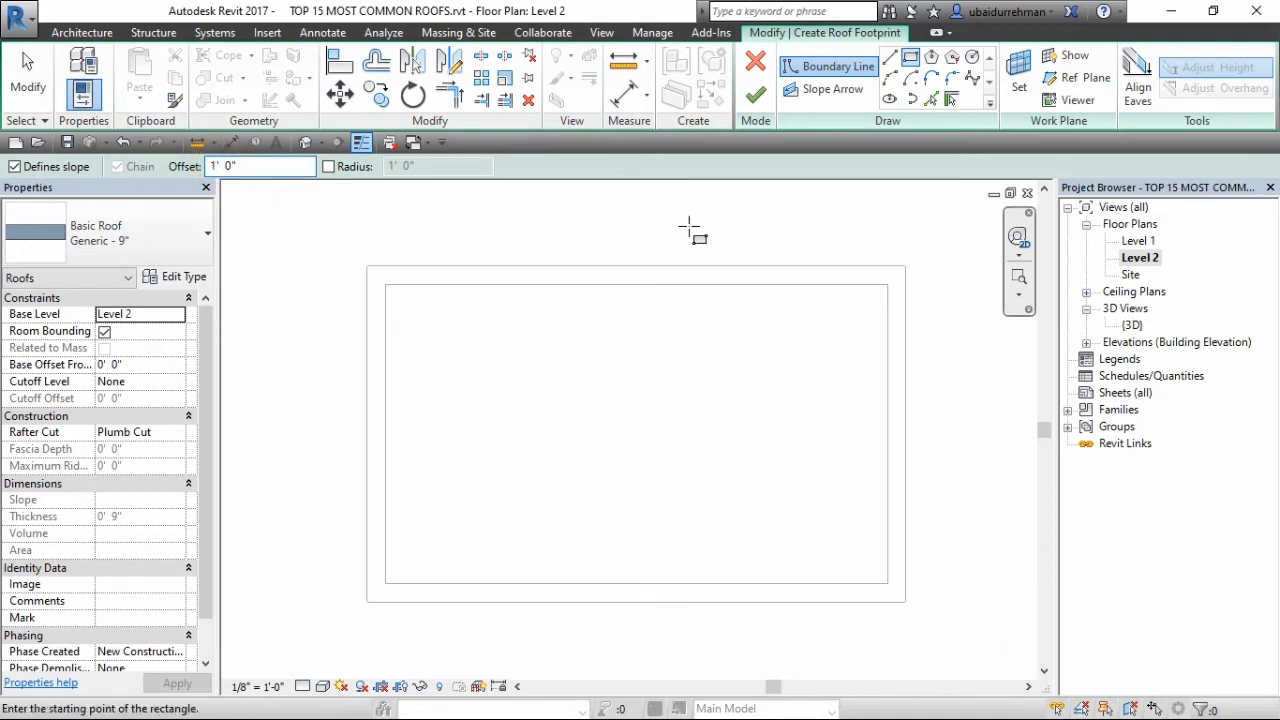
click(905, 265)
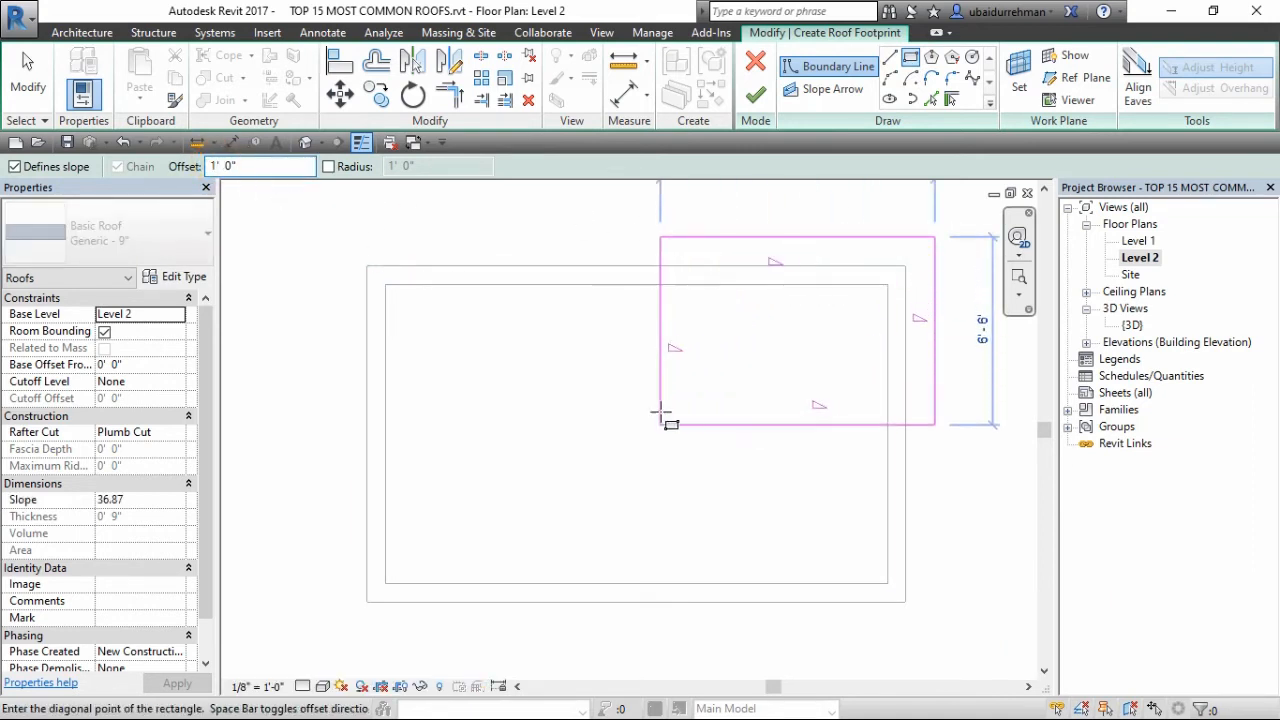
click(367, 602)
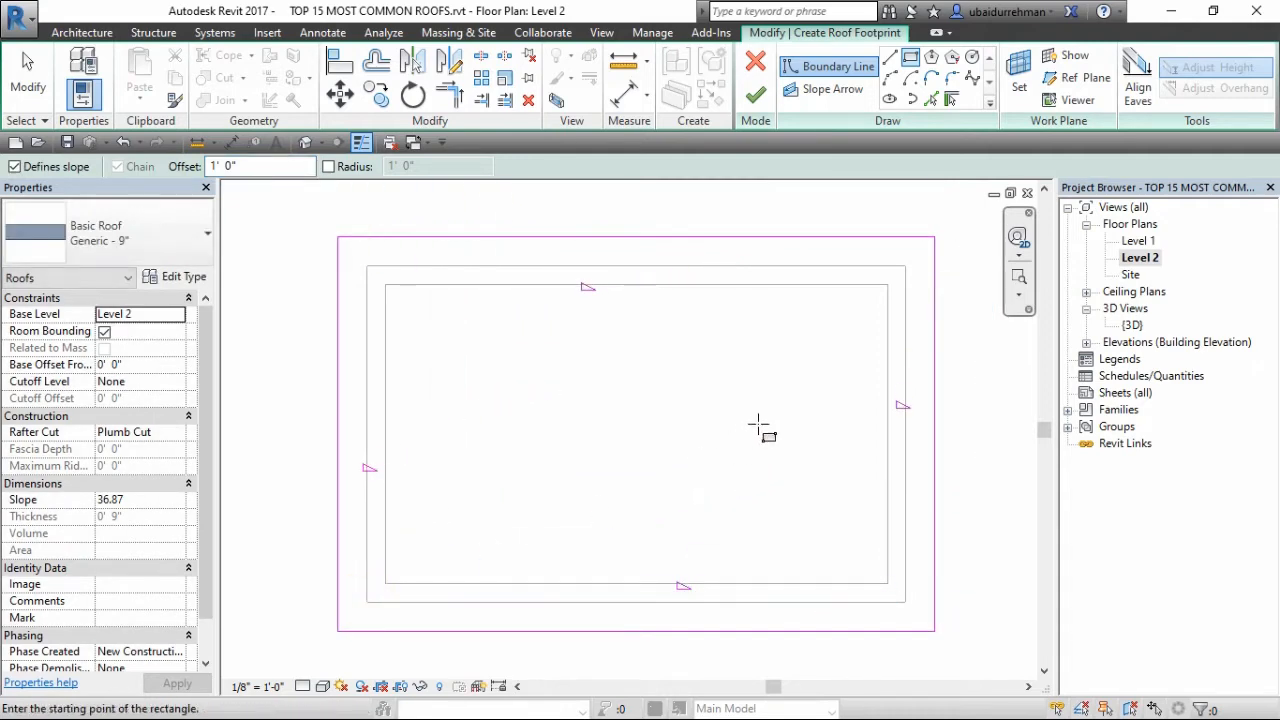
key(Escape)
- Turn off Defines Slope for the two short side edges of the rectangular roof boundary
mouse_move(966, 394)
mouse_down()
mouse_move(931, 420)
mouse_move(486, 431)
mouse_move(291, 463)
mouse_move(298, 477)
mouse_up()
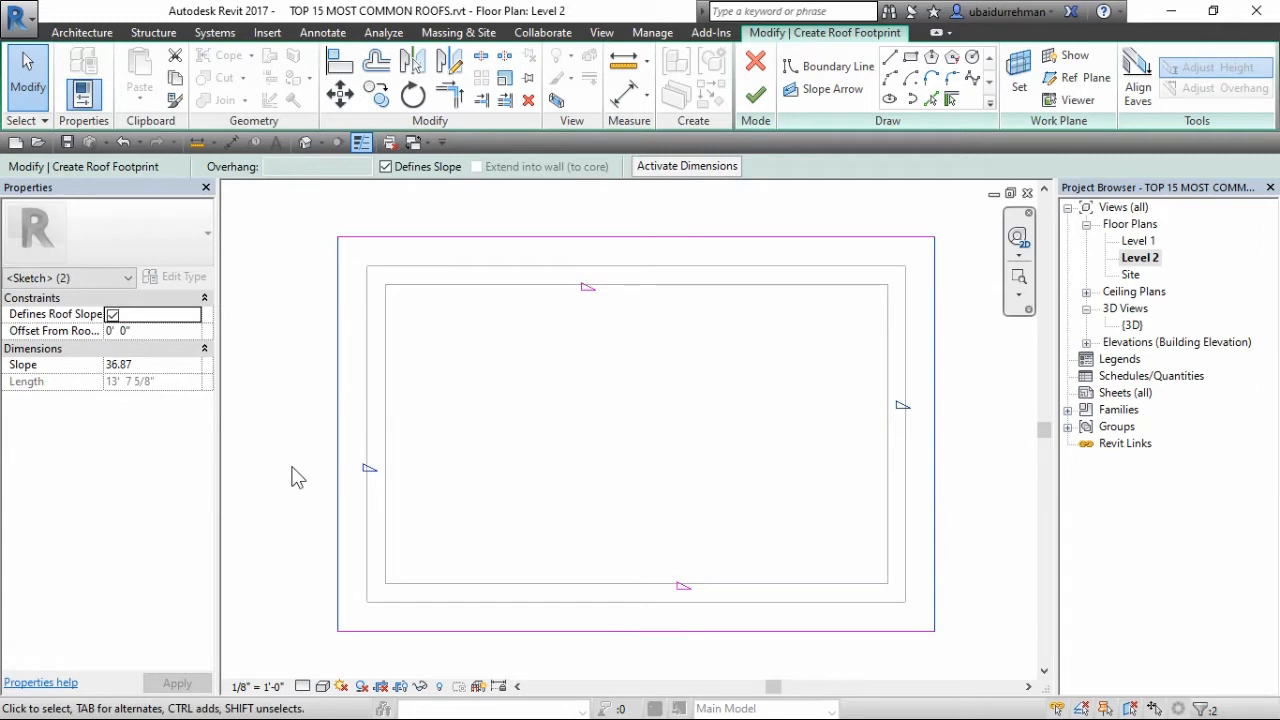
click(112, 314)
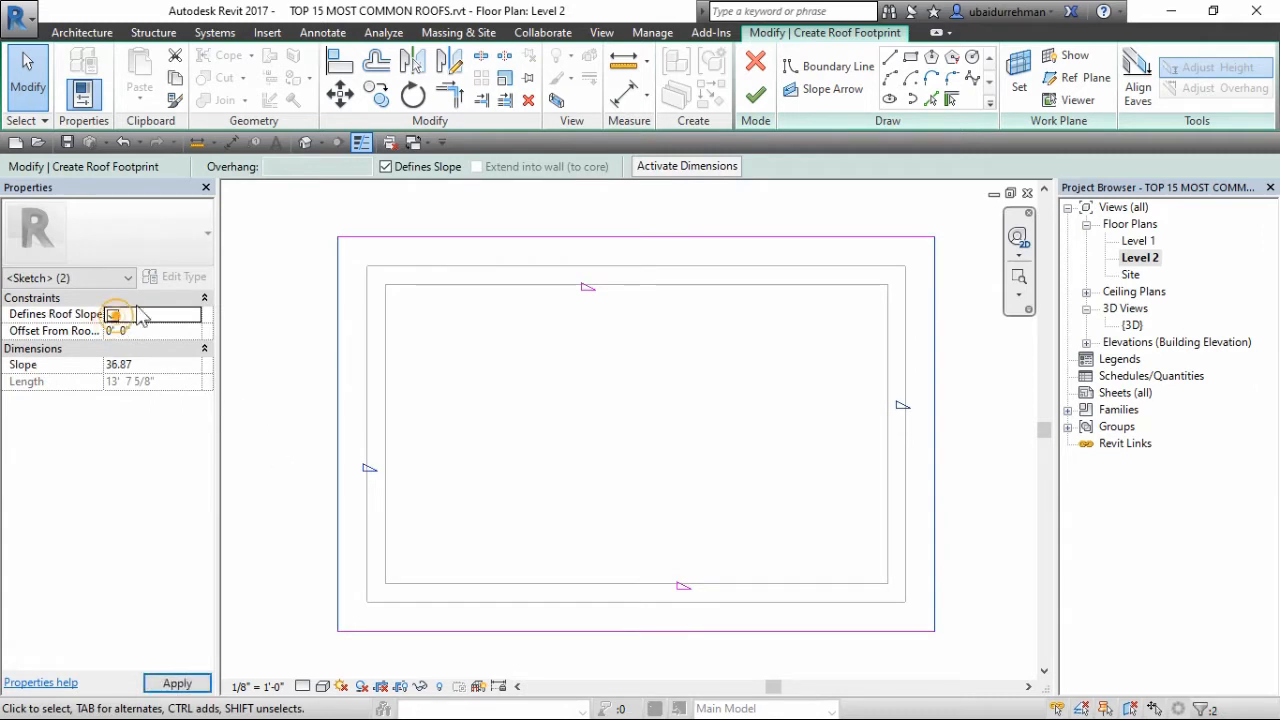
click(386, 166)
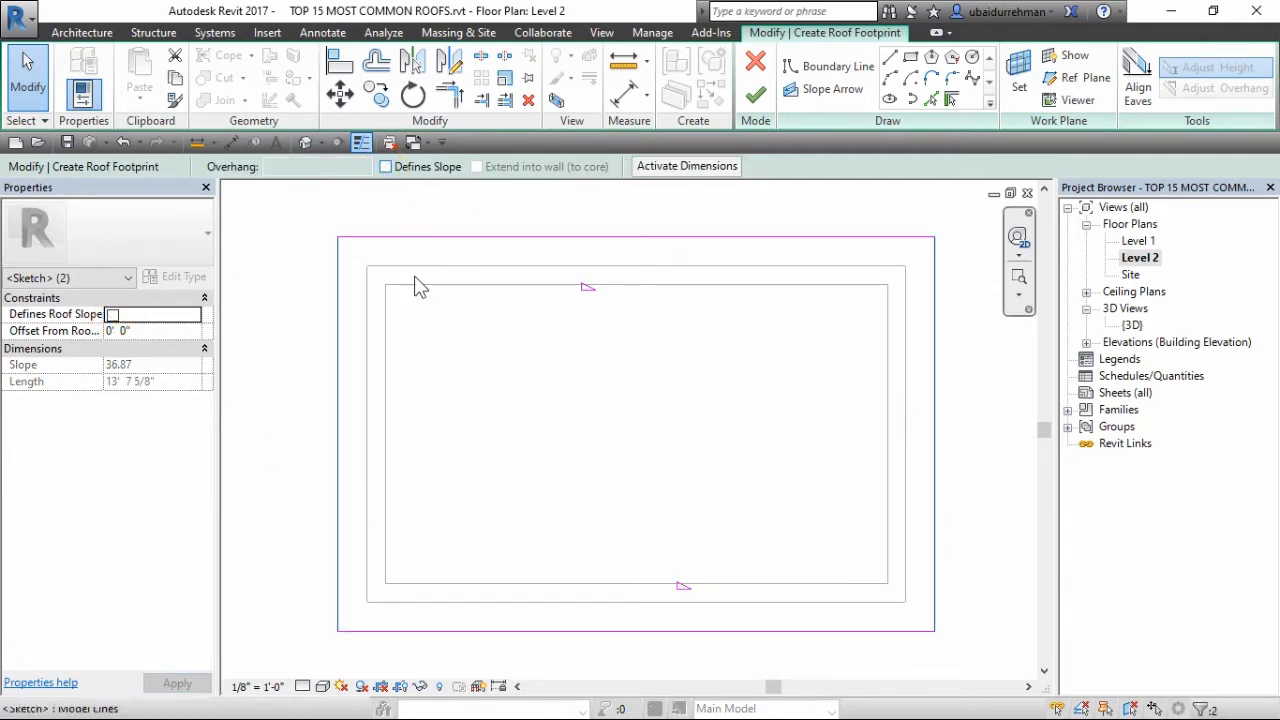
click(455, 368)
- Split the front boundary edge about 13' 4" from the right wall's centerline and again nearer that wall, and delete the middle segment
middle_drag(526, 366, 543, 334)
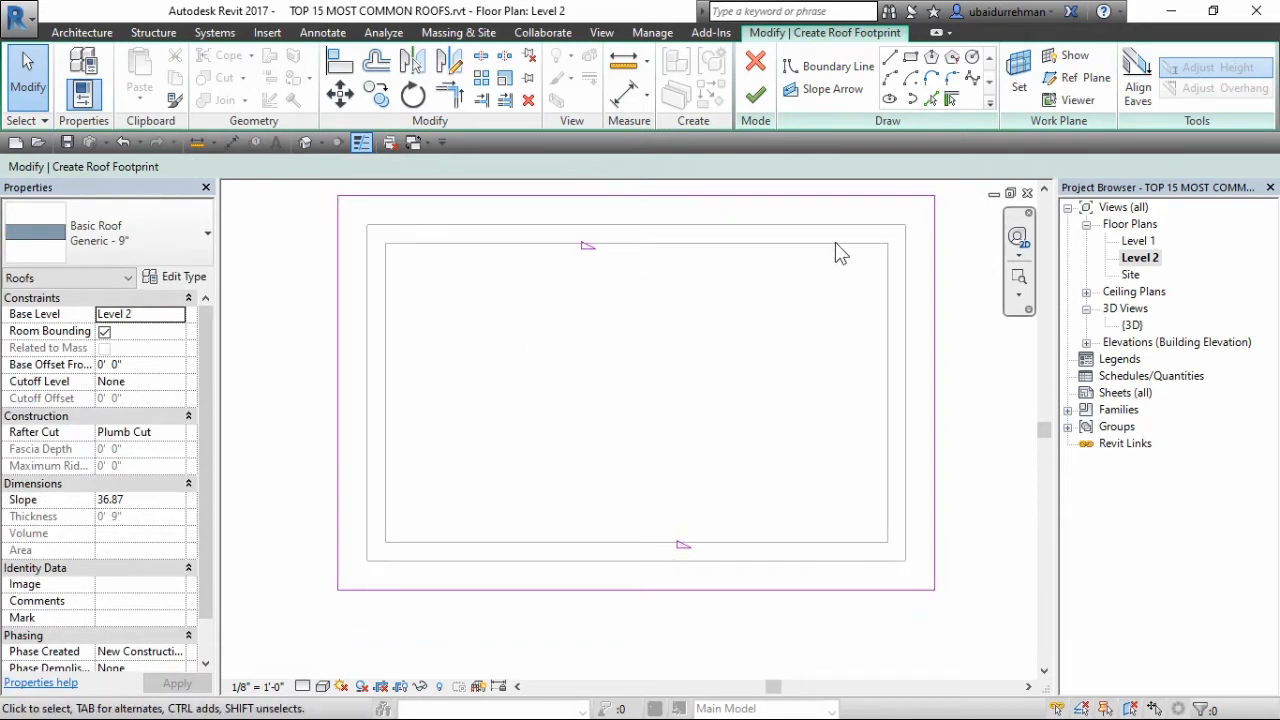
click(481, 56)
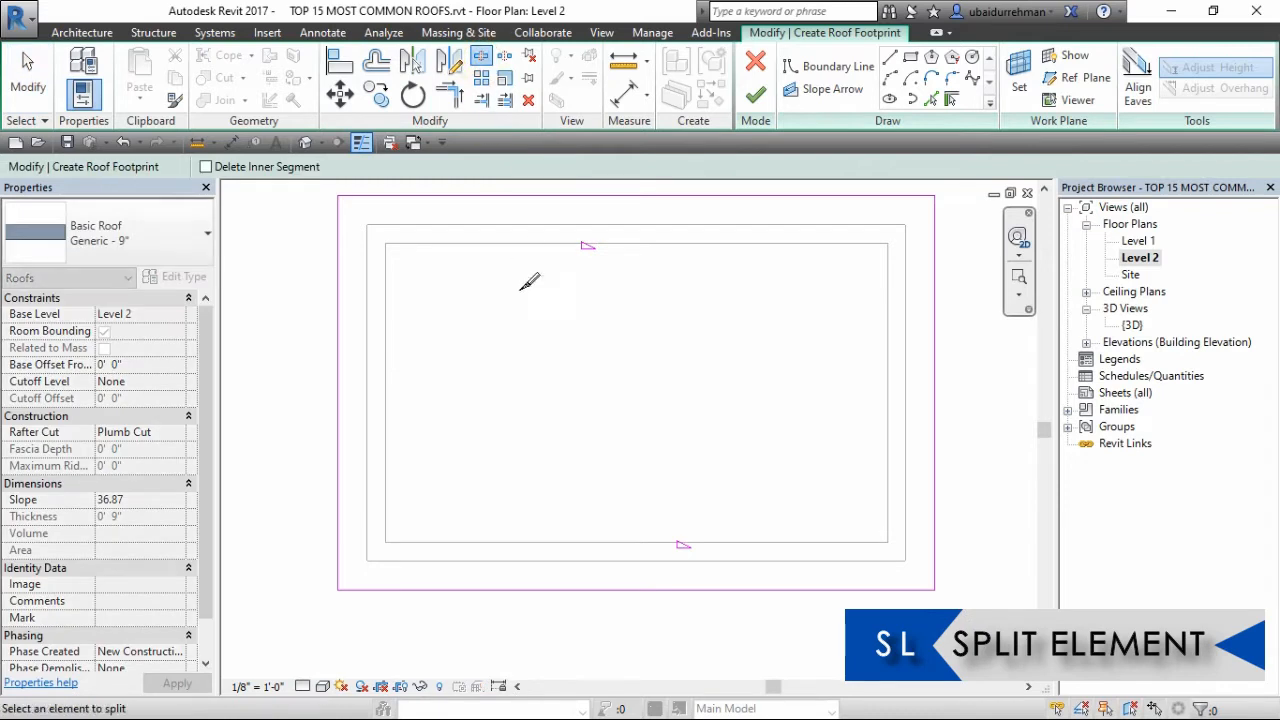
click(512, 590)
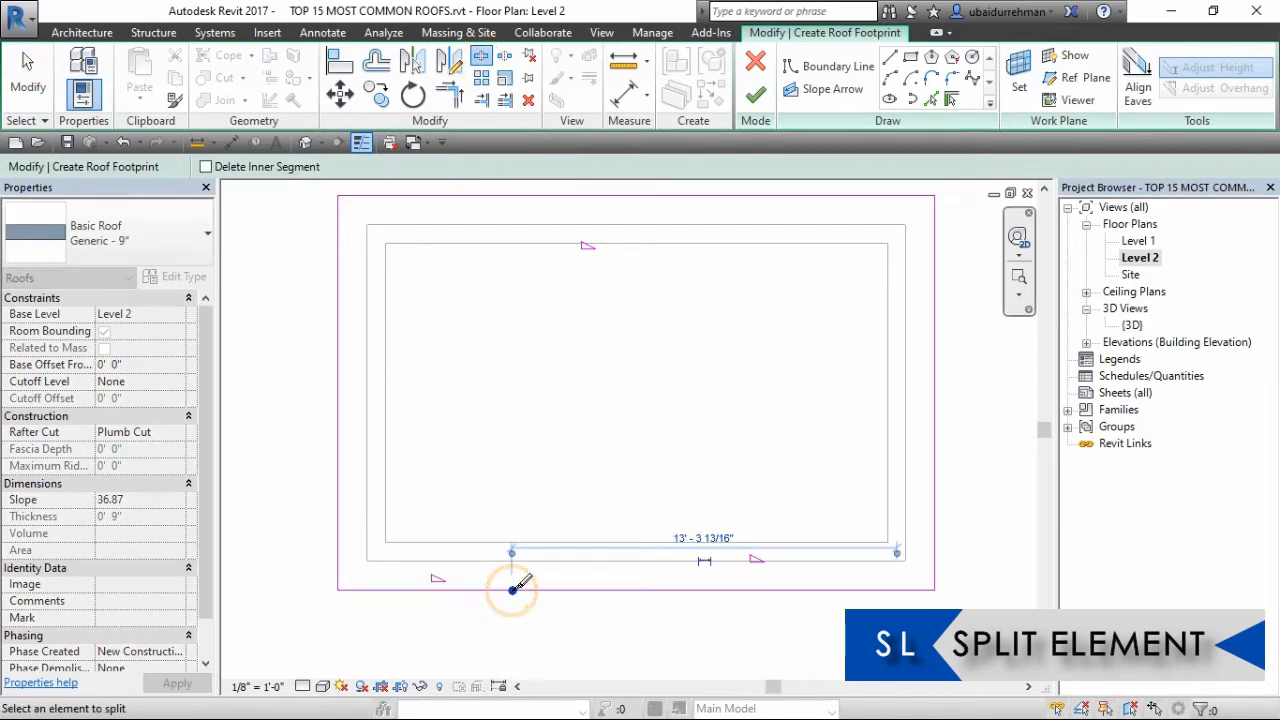
click(790, 590)
key(Escape)
click(662, 591)
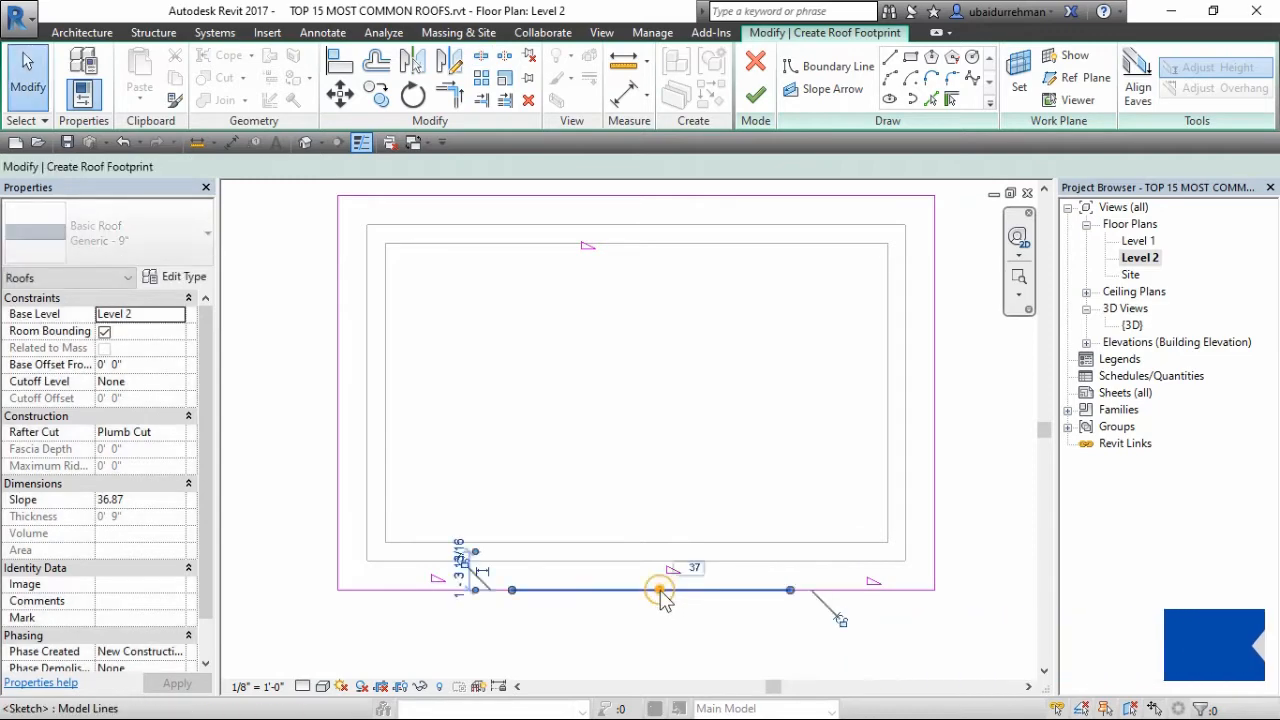
key(Delete)
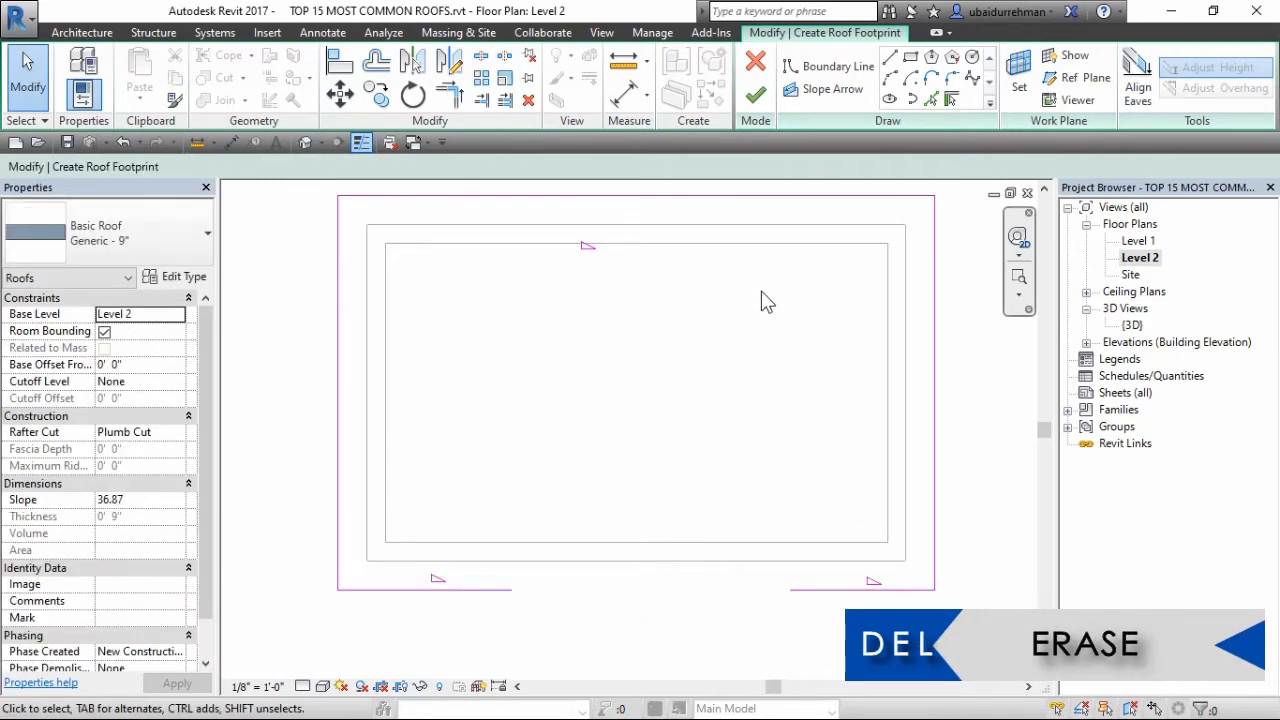
- Close the gap in the front boundary edge with two equal collinear boundary lines that do not define slope, each about 4' 9 13/16" long
click(830, 66)
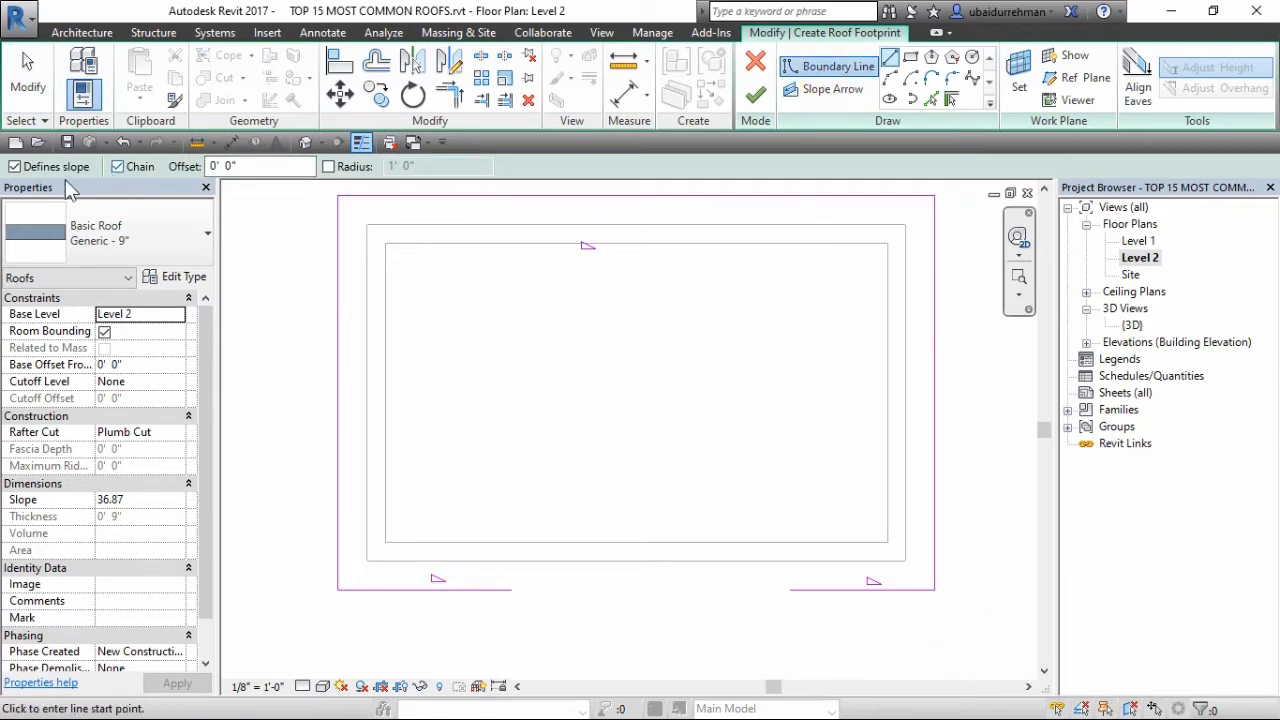
click(14, 167)
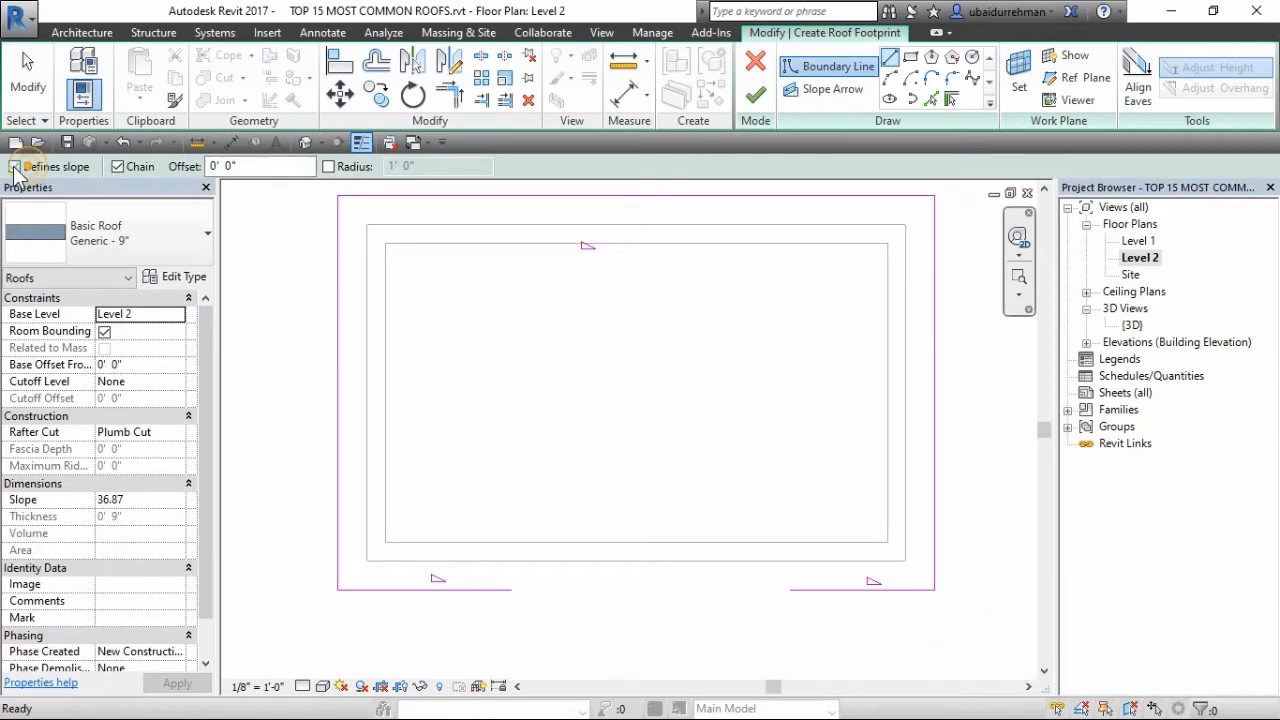
click(663, 590)
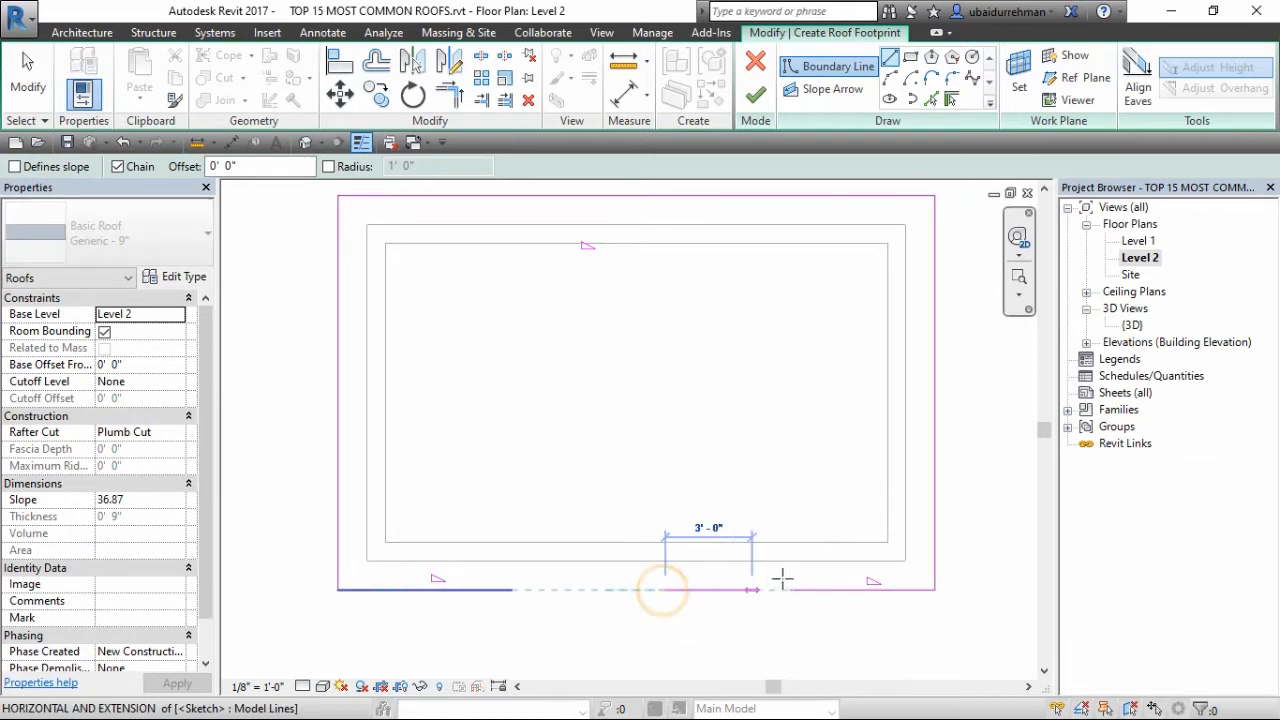
click(790, 590)
click(665, 590)
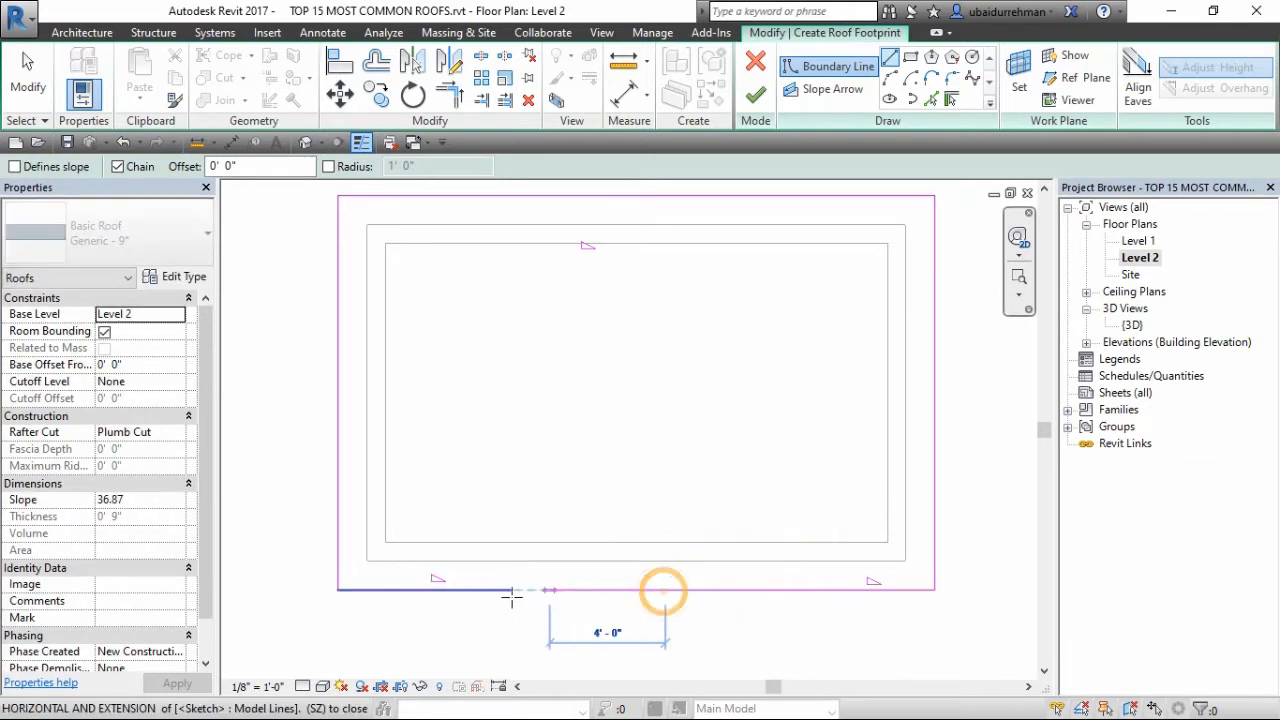
click(511, 590)
key(Escape)
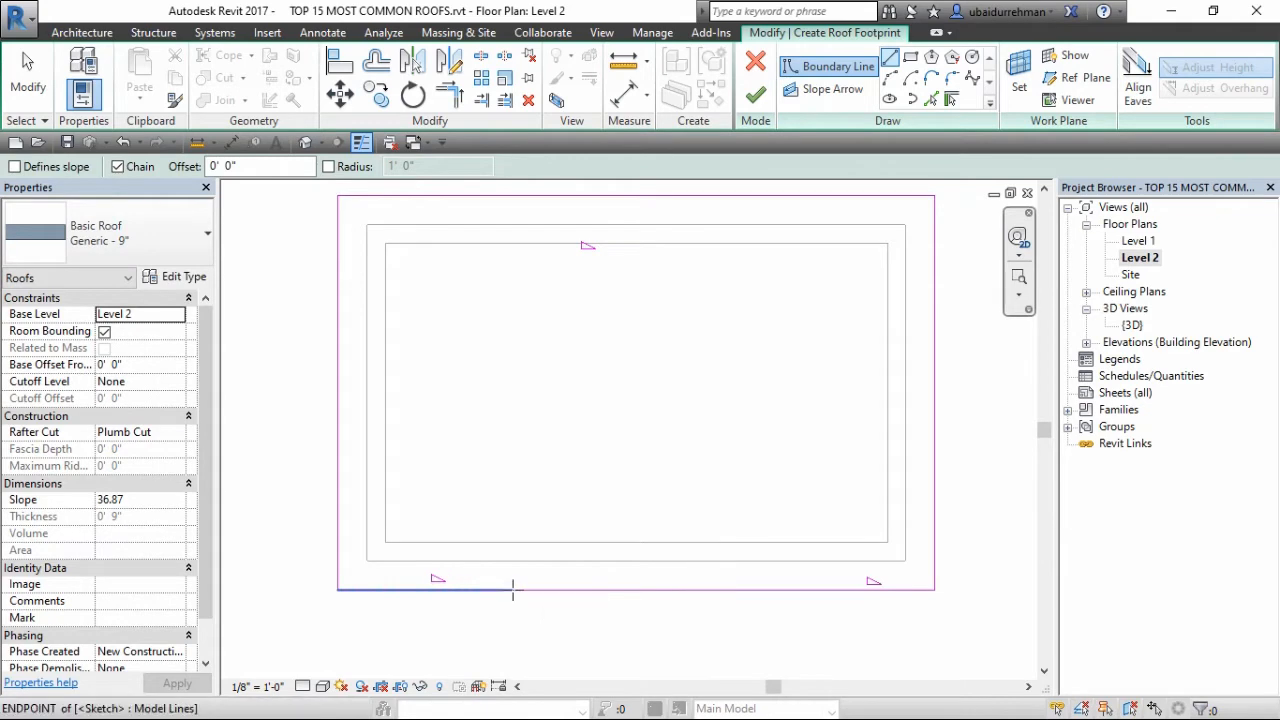
key(Escape)
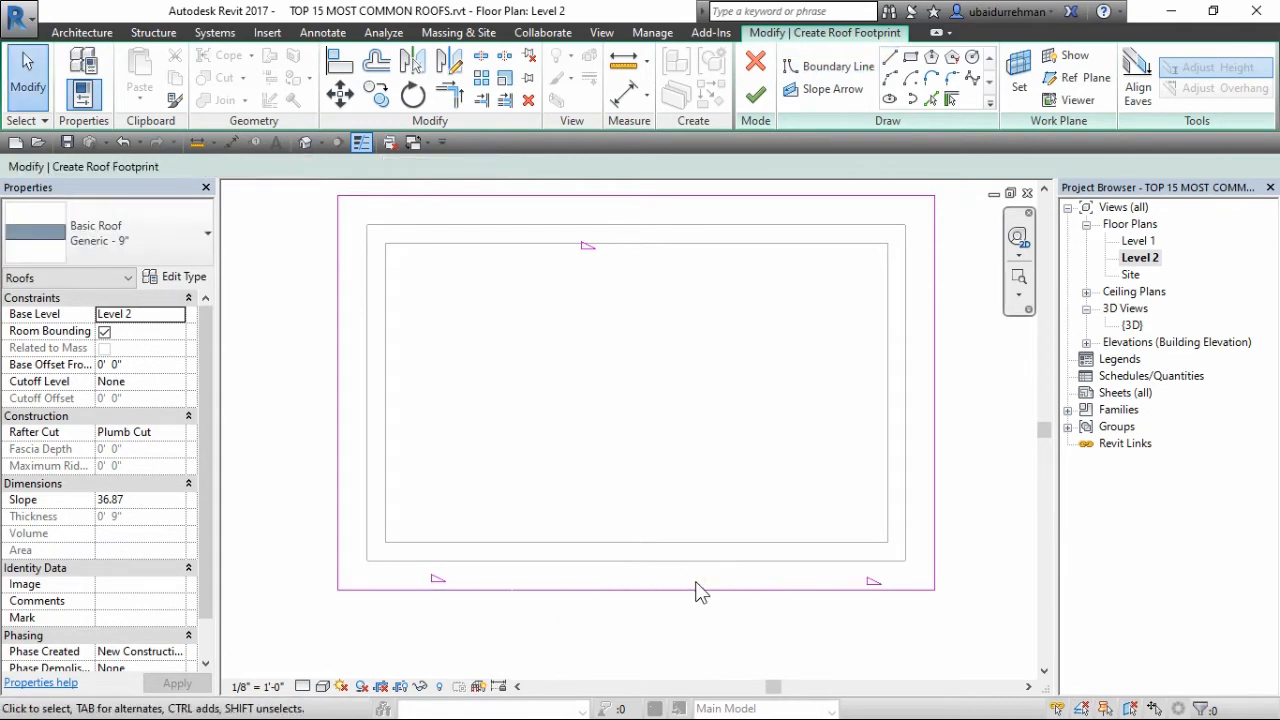
drag(703, 580, 623, 626)
key(Escape)
mouse_move(686, 574)
mouse_down()
mouse_move(630, 606)
mouse_move(646, 592)
mouse_up()
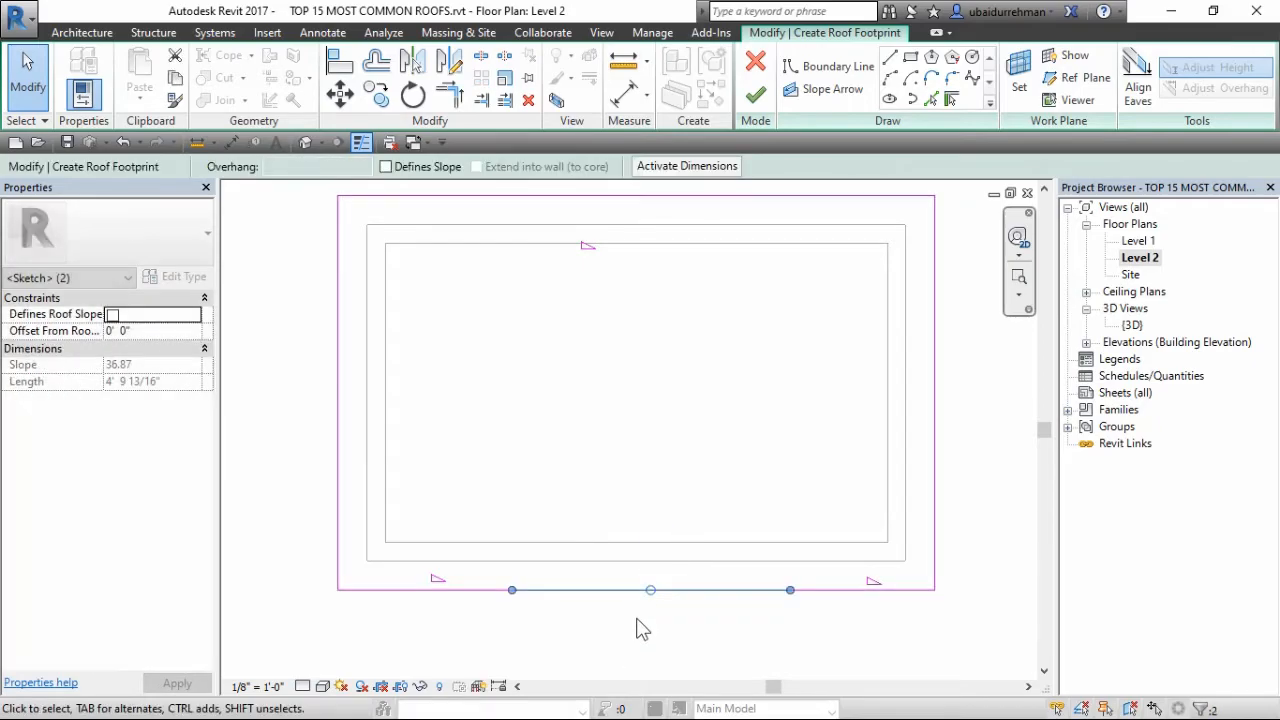
key(Escape)
- Add a slope arrow along the right non-sloping front segment, running from its outer end to the shared point of the two segments
click(816, 95)
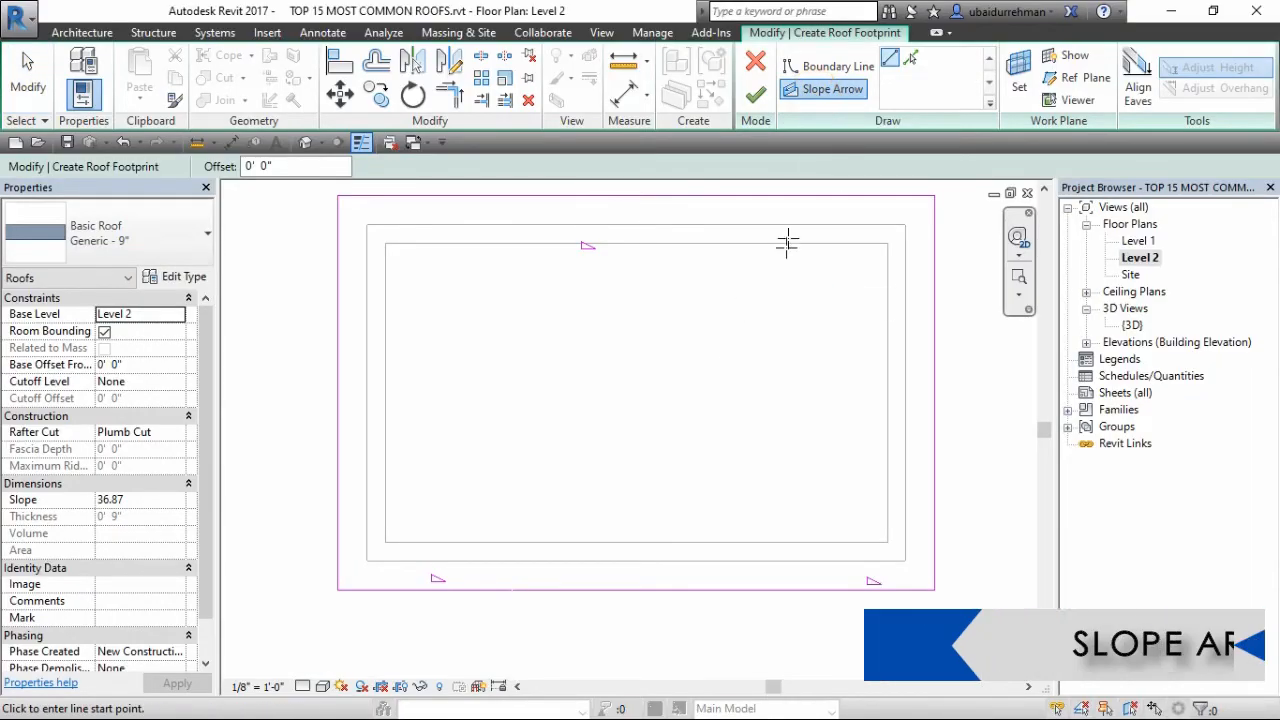
click(790, 590)
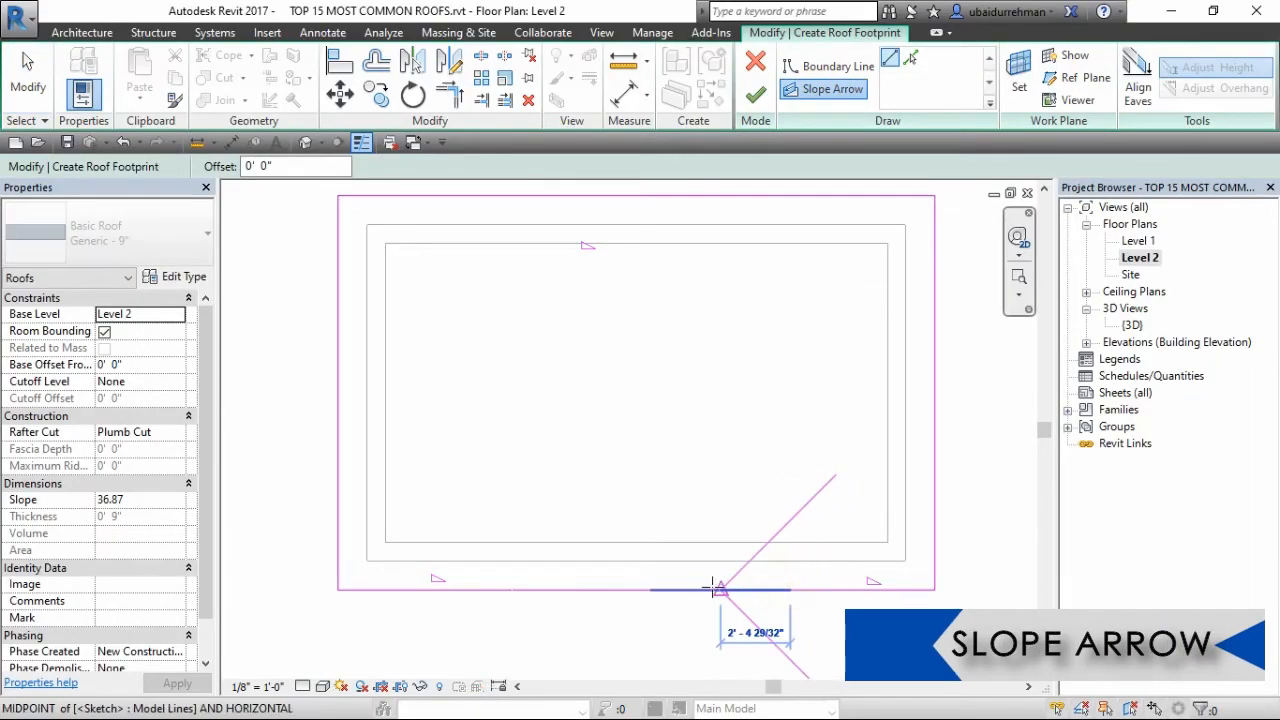
click(651, 591)
key(Escape)
key(Escape)
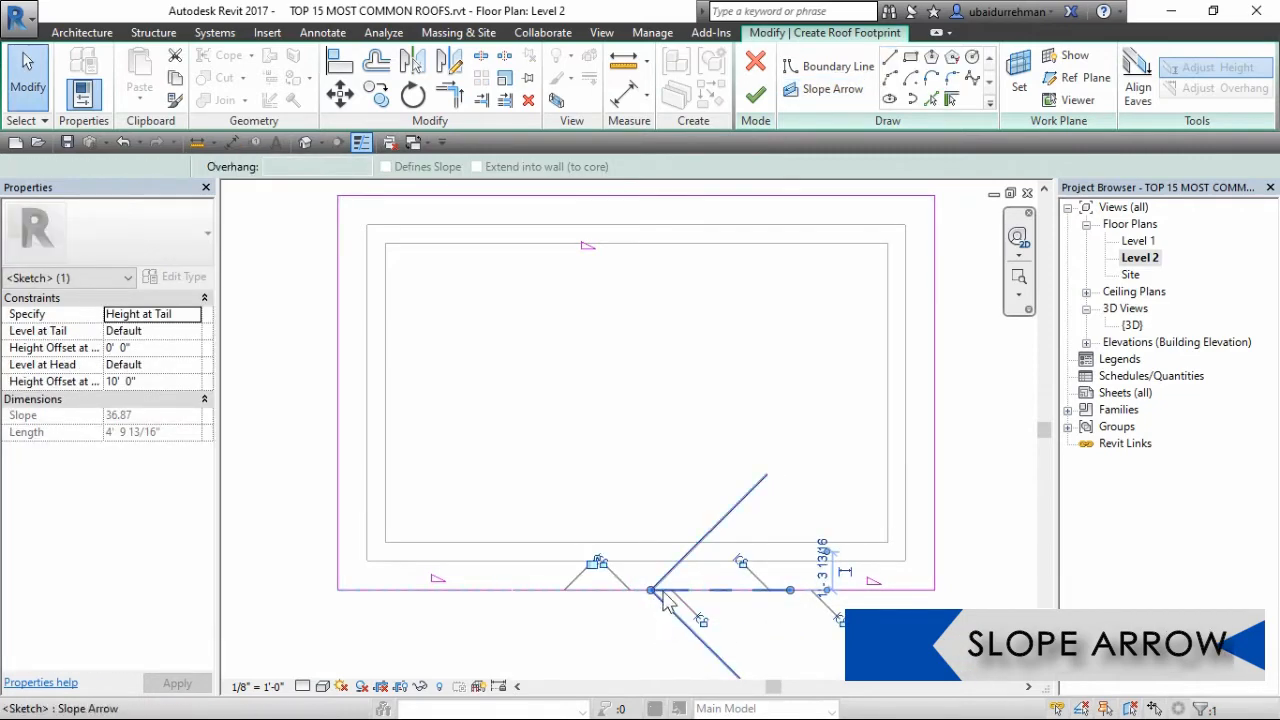
- Add a second slope arrow along the left non-sloping front segment, from its outer end to the head of the first arrow
middle_drag(708, 530, 734, 378)
scroll(710, 465, up, 2)
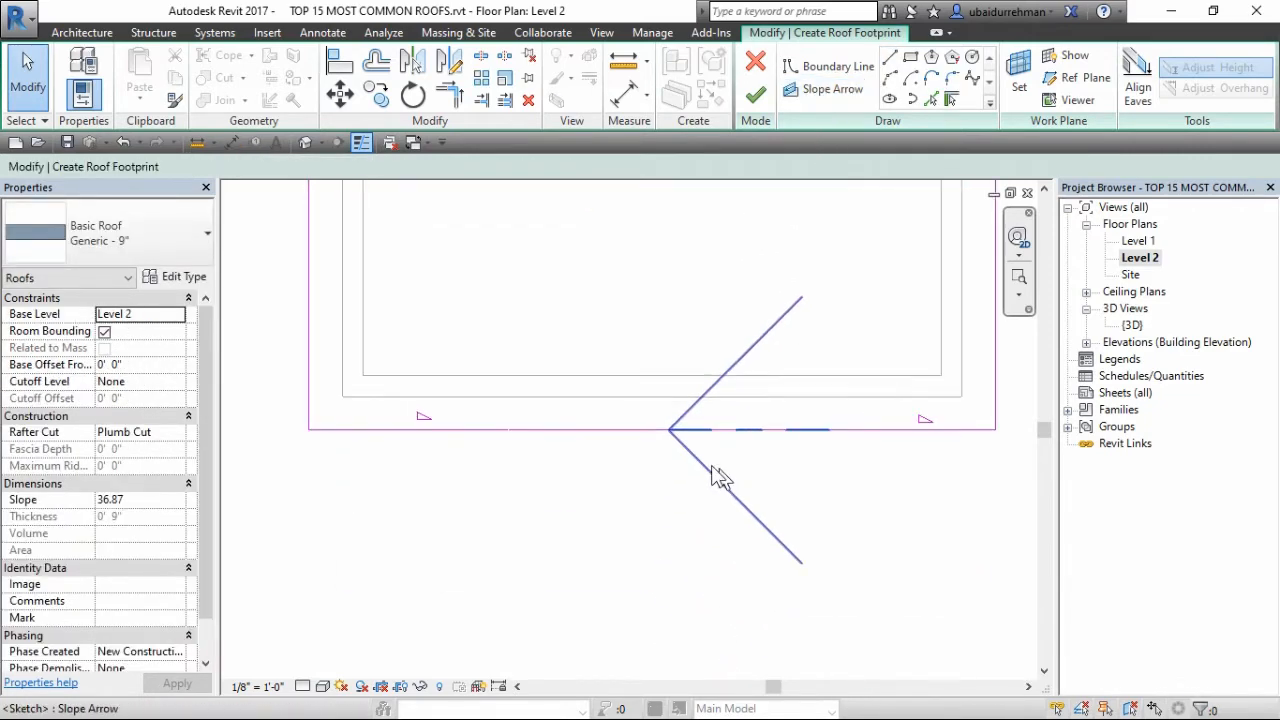
middle_drag(693, 467, 651, 463)
click(832, 89)
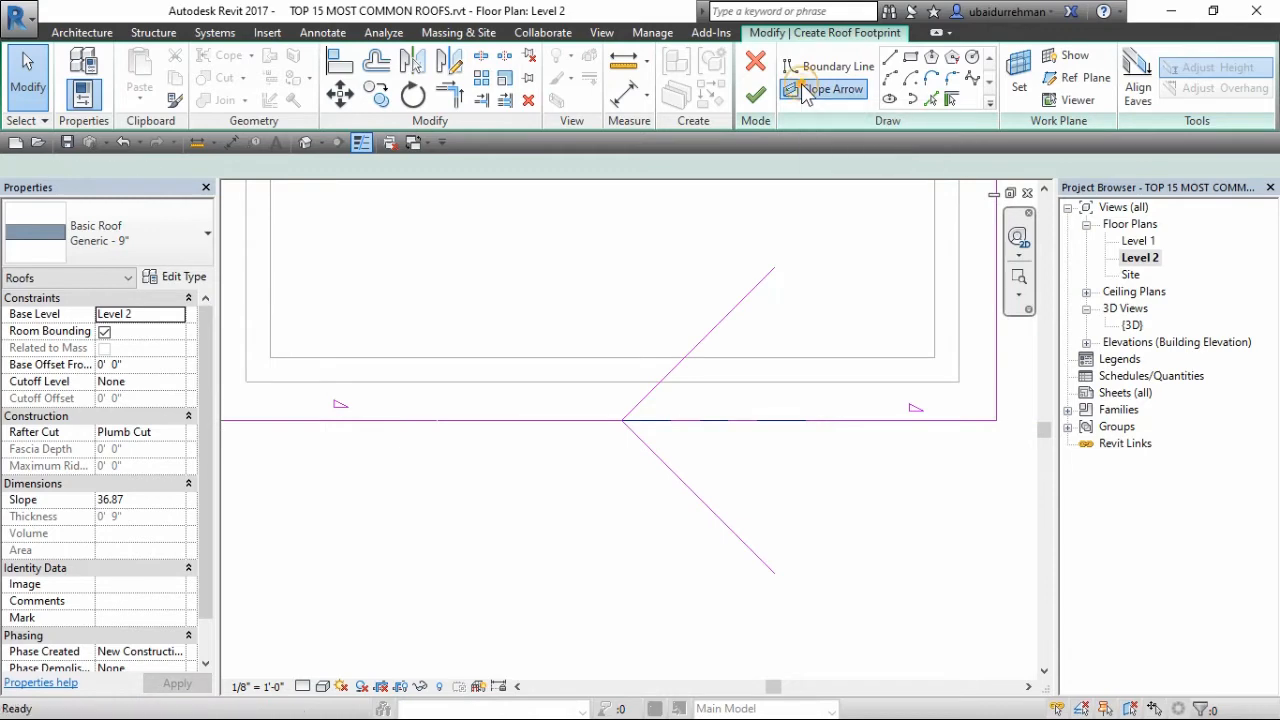
click(436, 420)
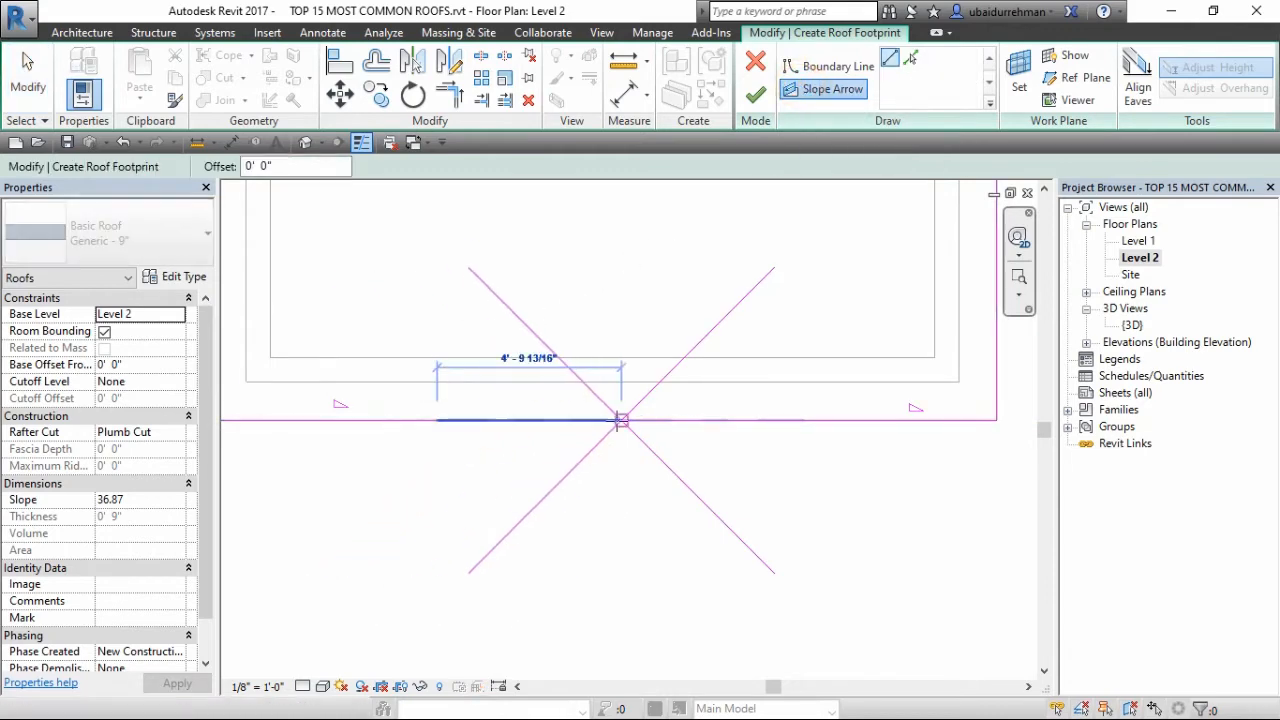
click(620, 420)
key(Escape)
key(Escape)
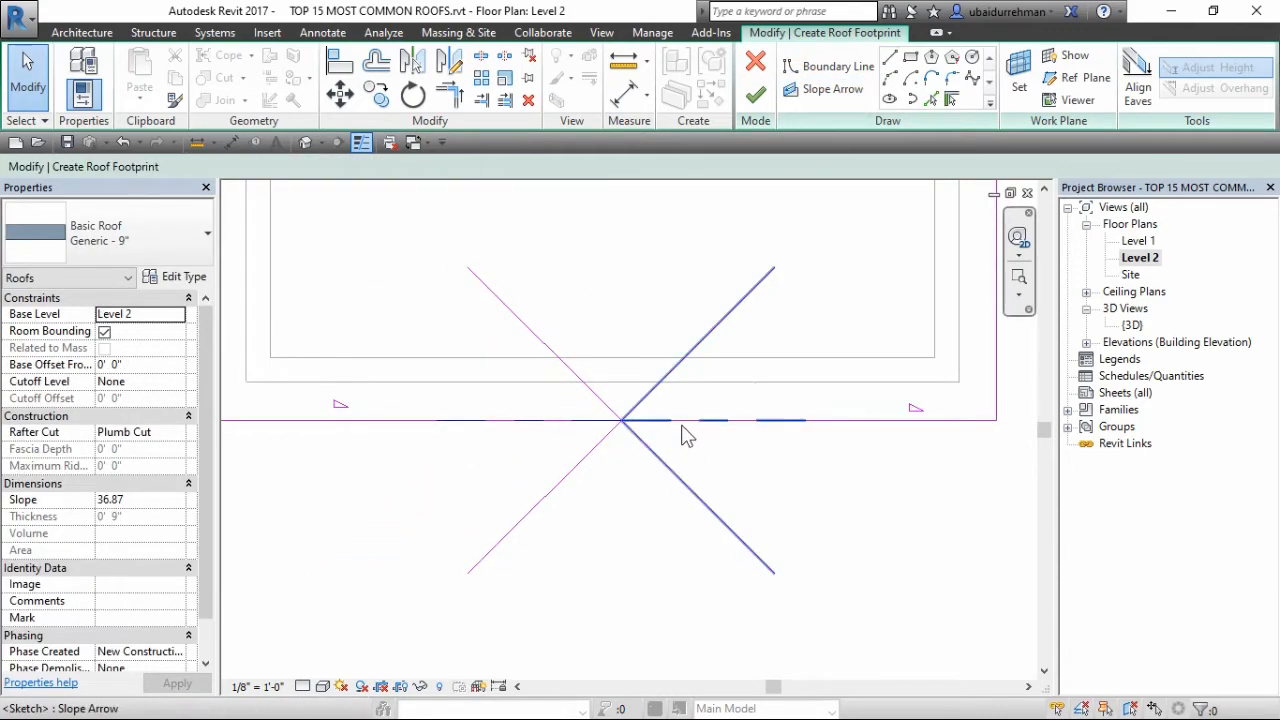
- Set the right slope arrow to be specified by Slope
click(660, 428)
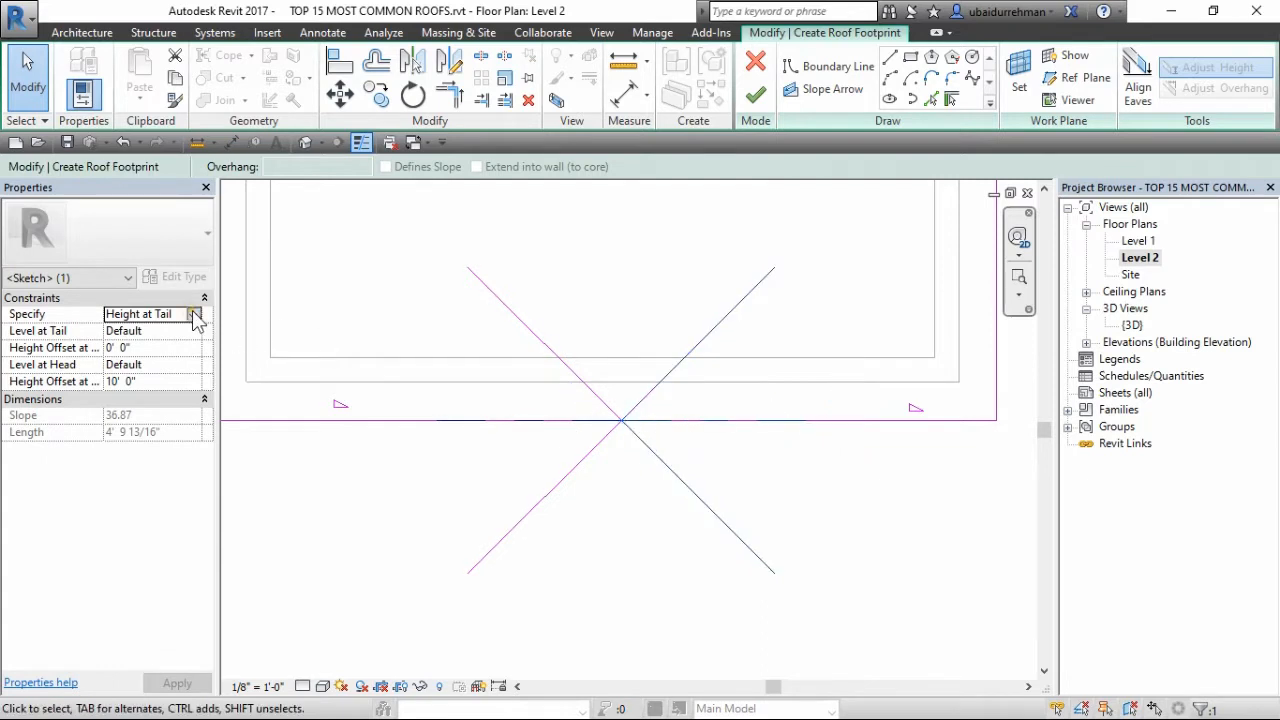
click(195, 316)
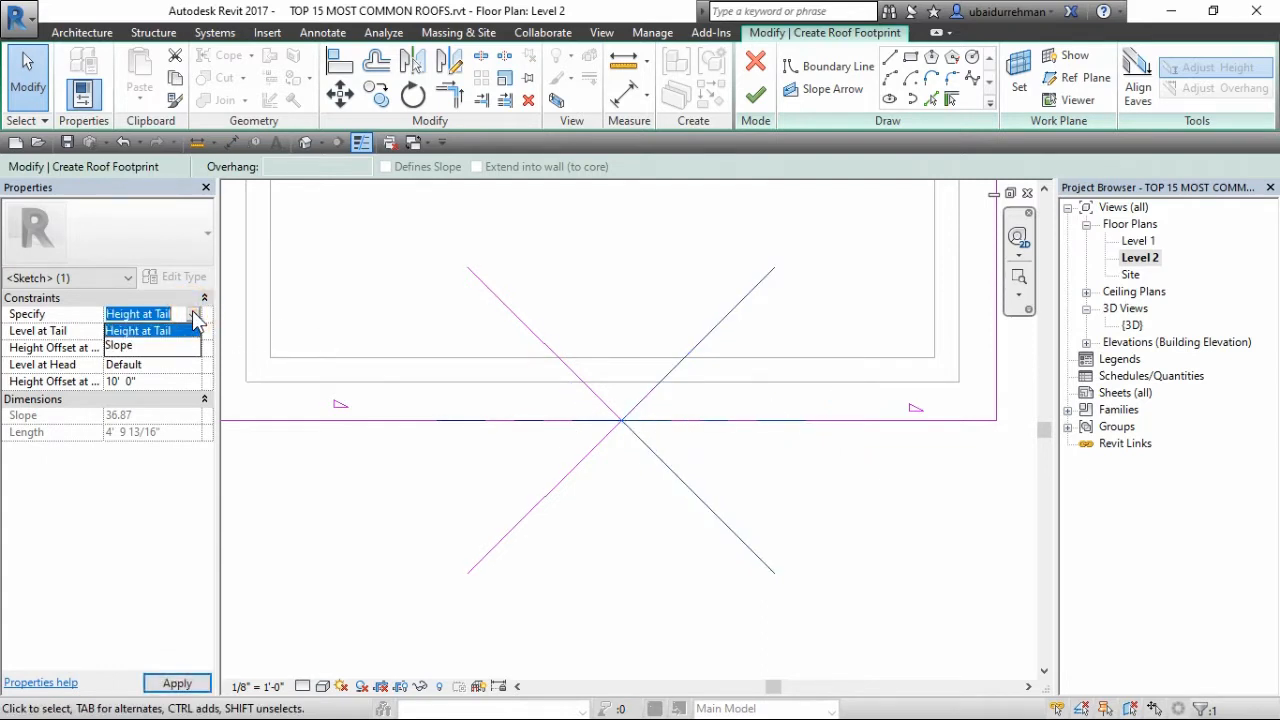
click(124, 346)
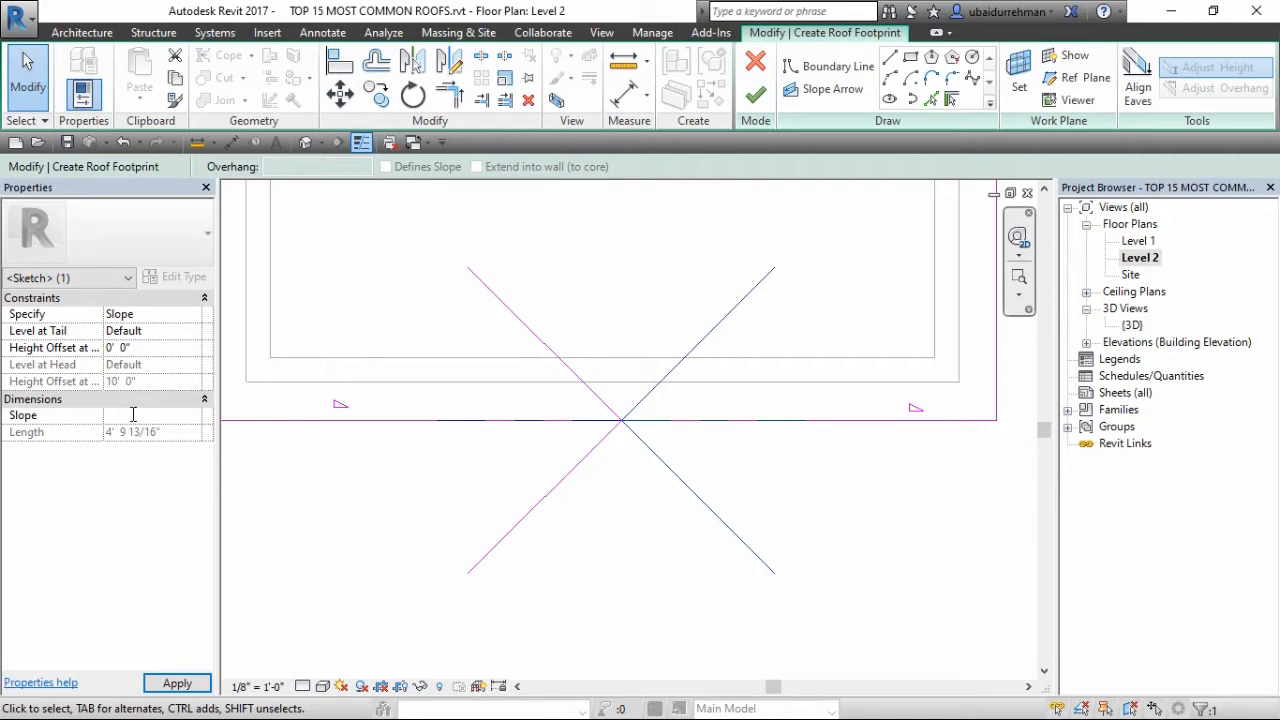
click(197, 677)
- Set the left slope arrow to be specified by Slope as well, keeping the 36.87 slope value
click(529, 431)
click(528, 425)
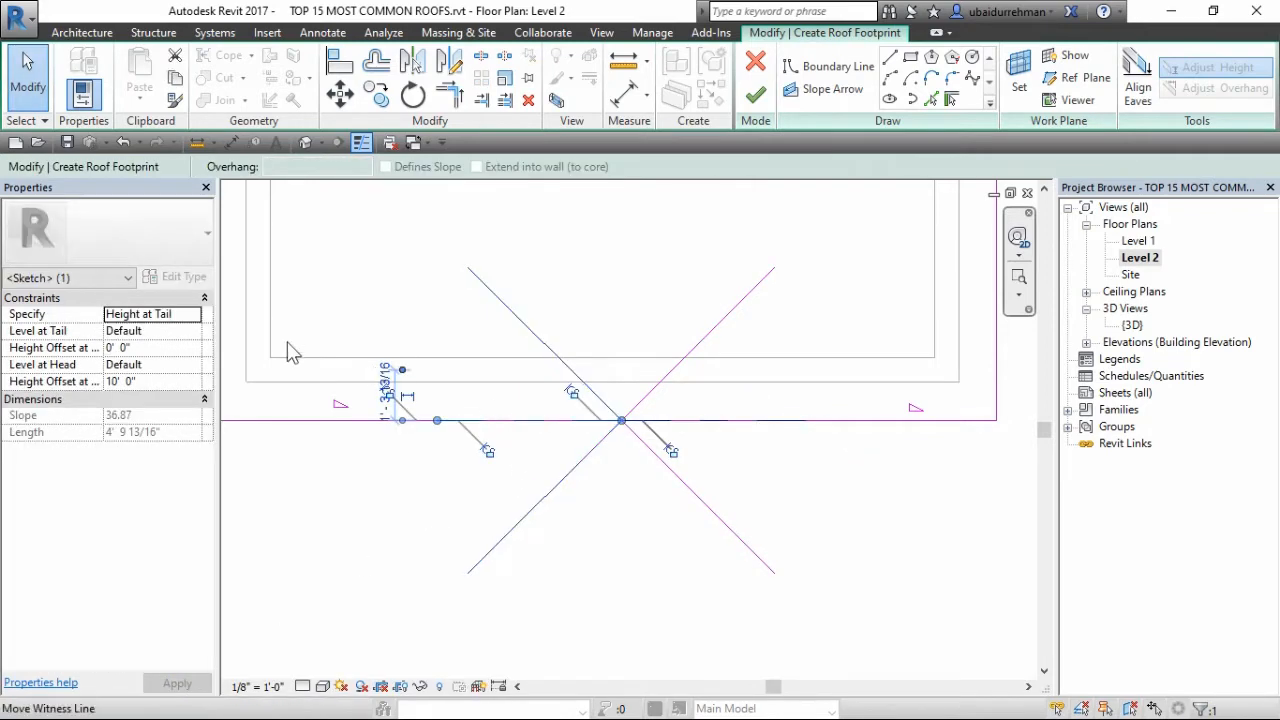
click(192, 318)
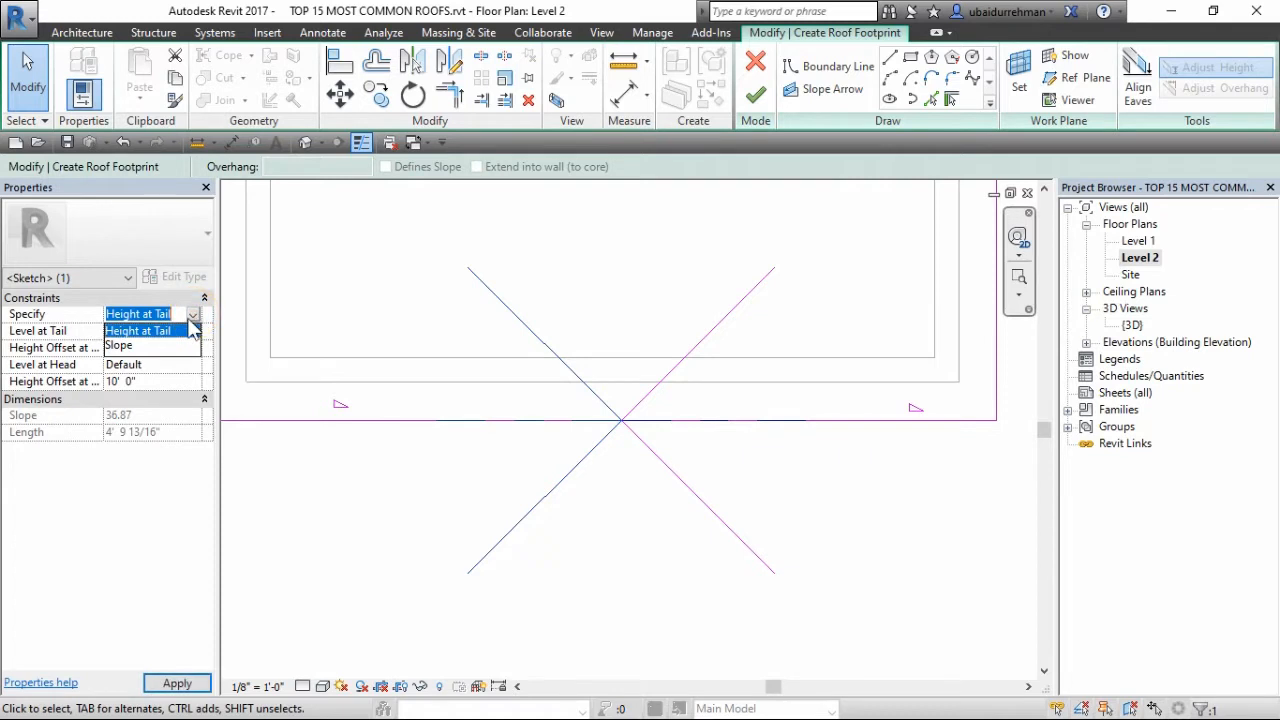
click(120, 346)
click(144, 414)
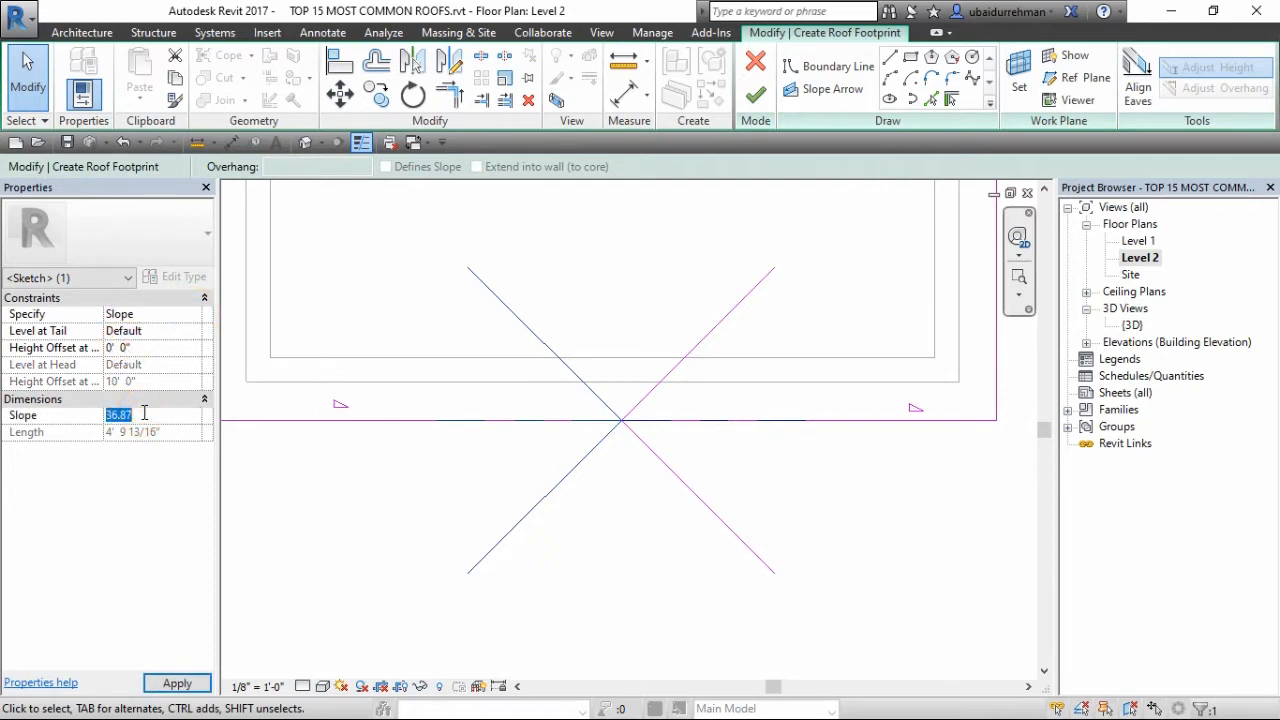
click(176, 684)
click(465, 505)
- Finish the roof with the highlighted walls attached to it, and examine the result in the {3D} view
mouse_move(468, 500)
middle_down()
mouse_move(474, 486)
mouse_move(522, 603)
middle_up()
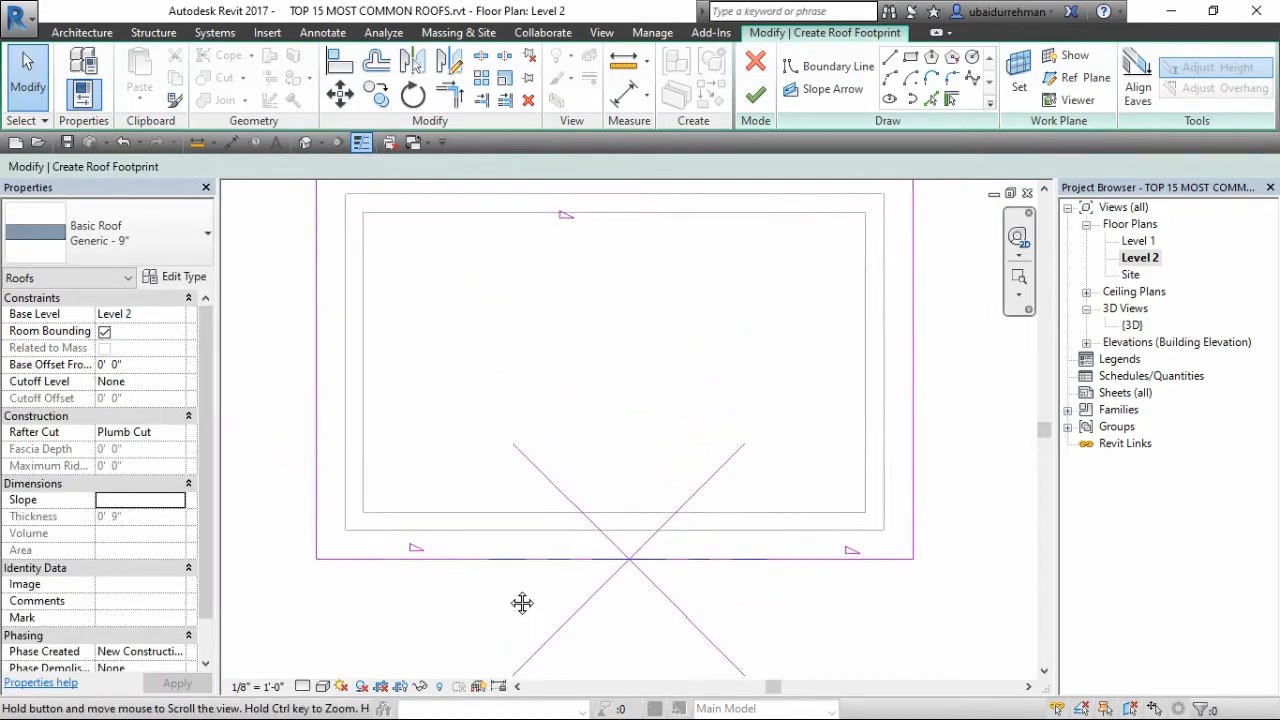
scroll(520, 583, down, 2)
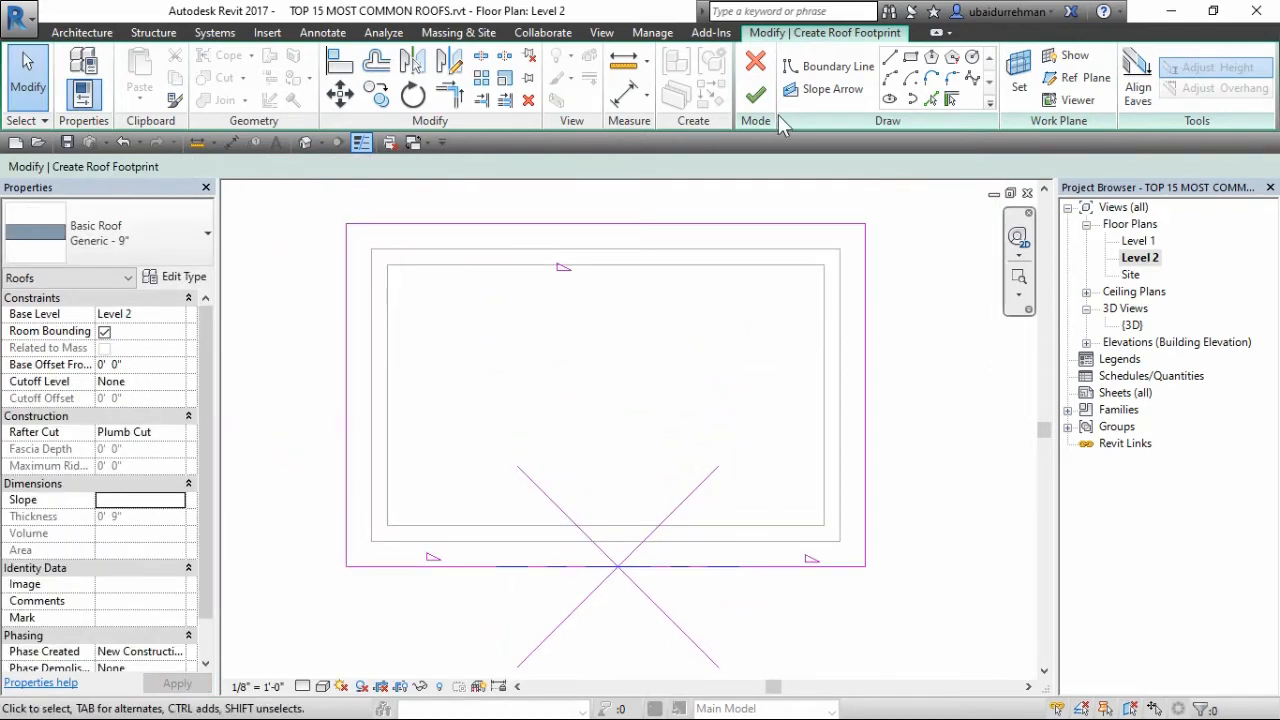
click(756, 95)
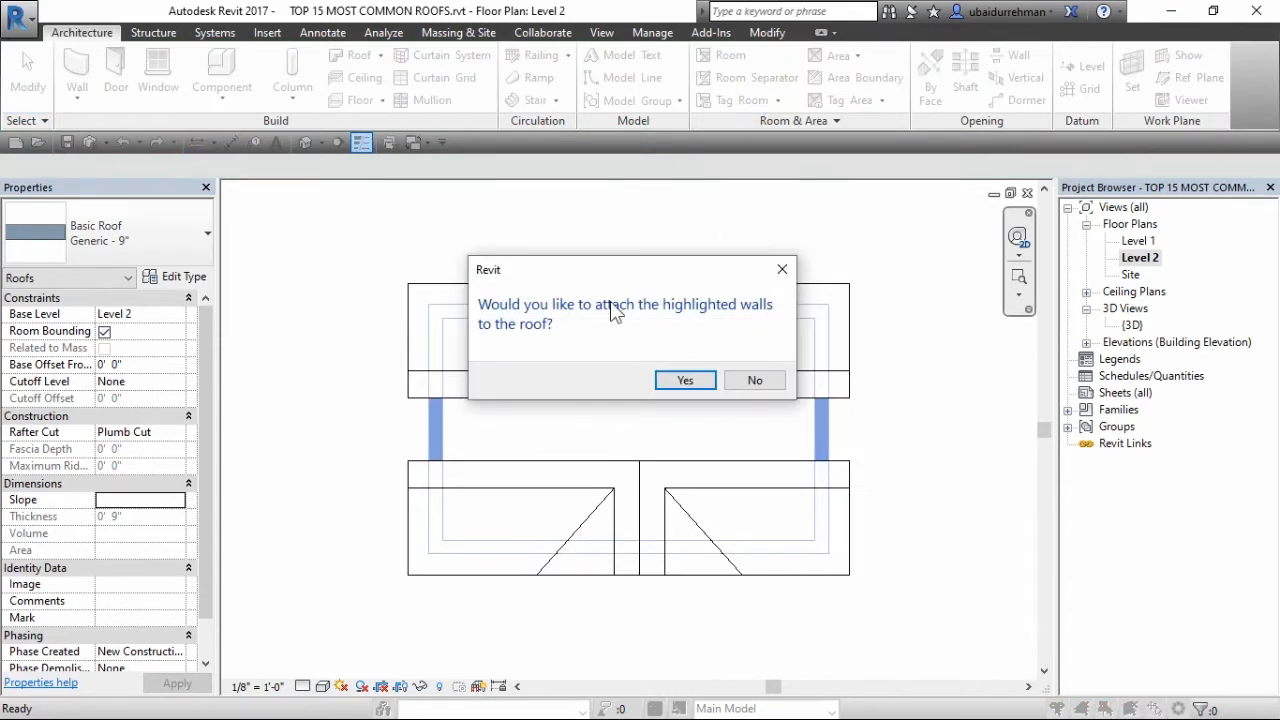
click(684, 381)
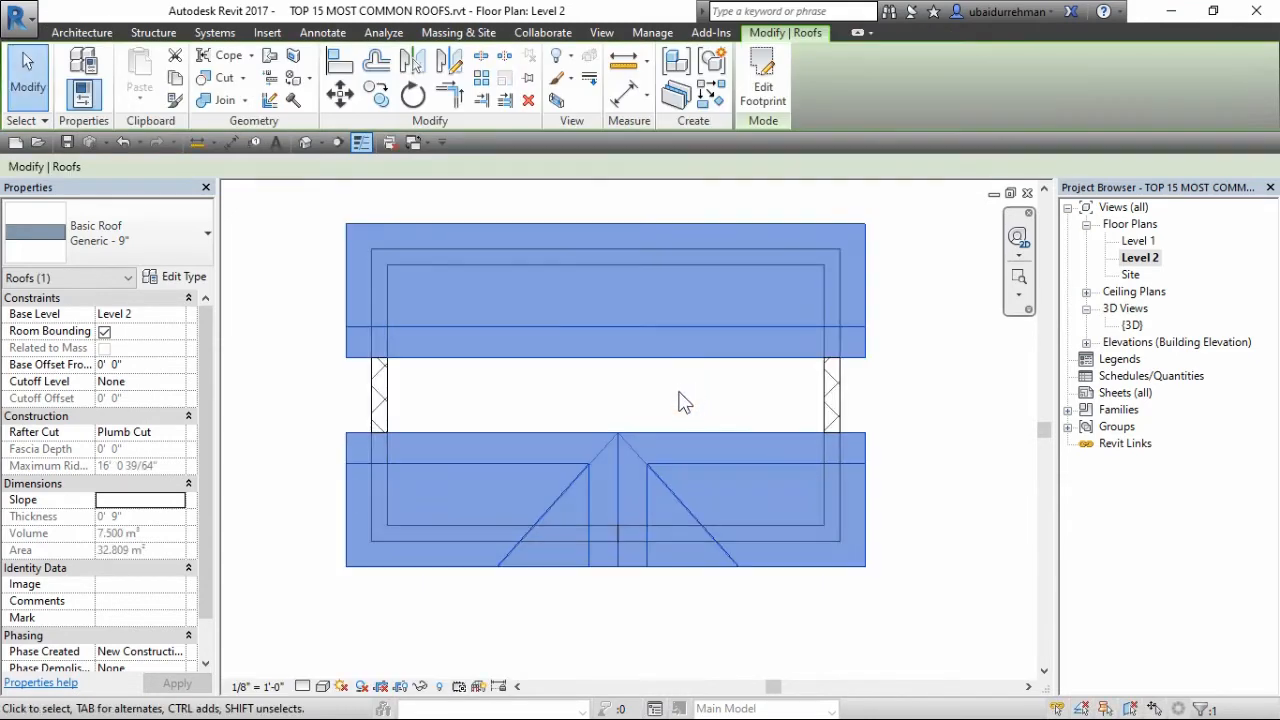
click(680, 418)
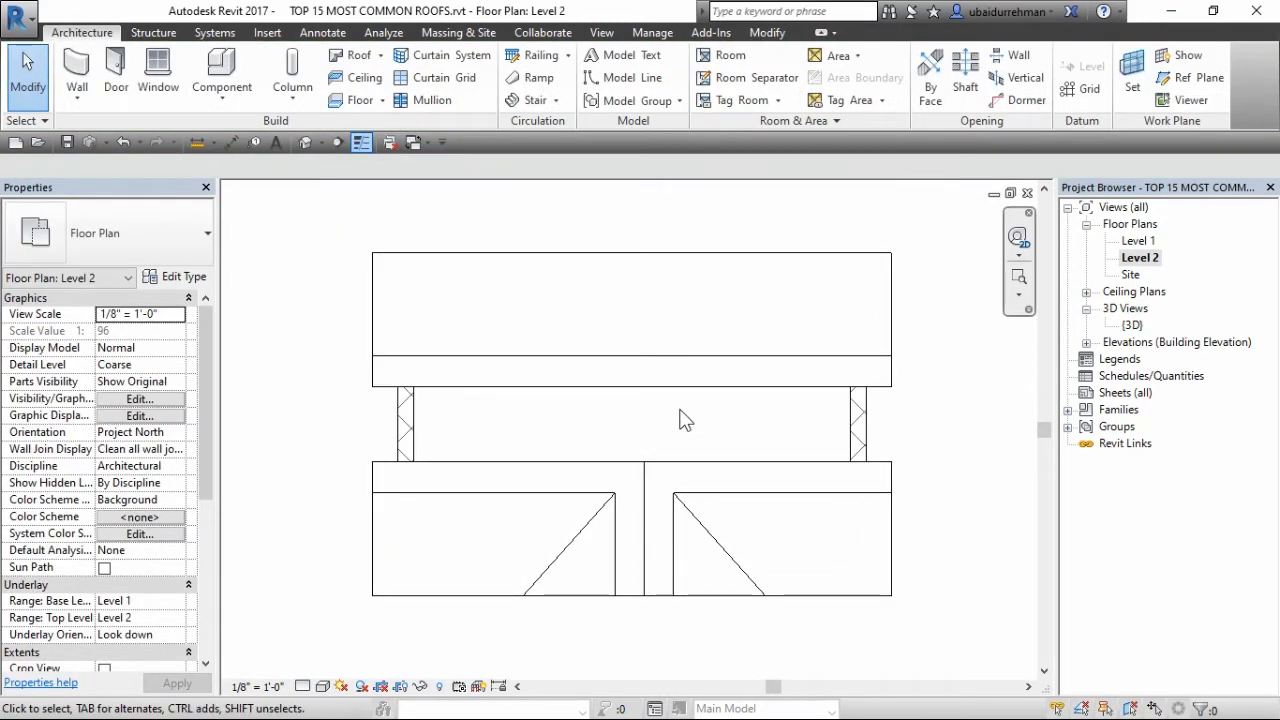
double_click(1122, 328)
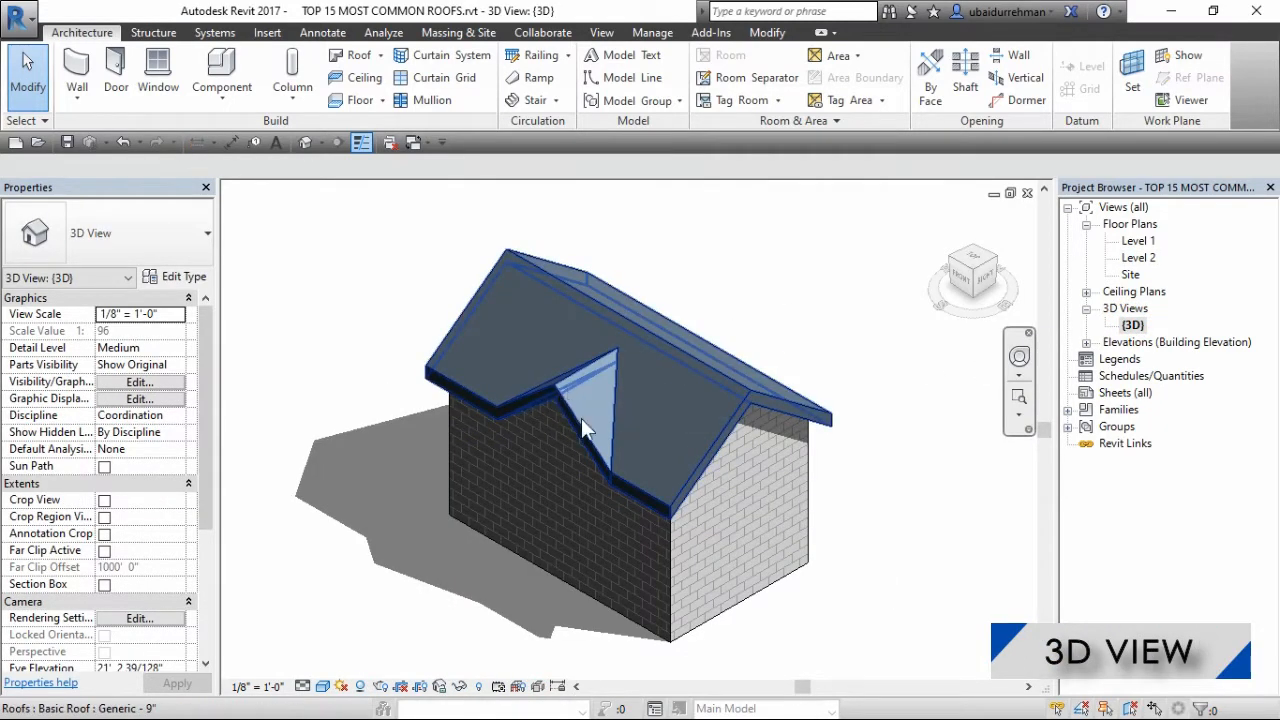
middle_drag(417, 551, 441, 538)
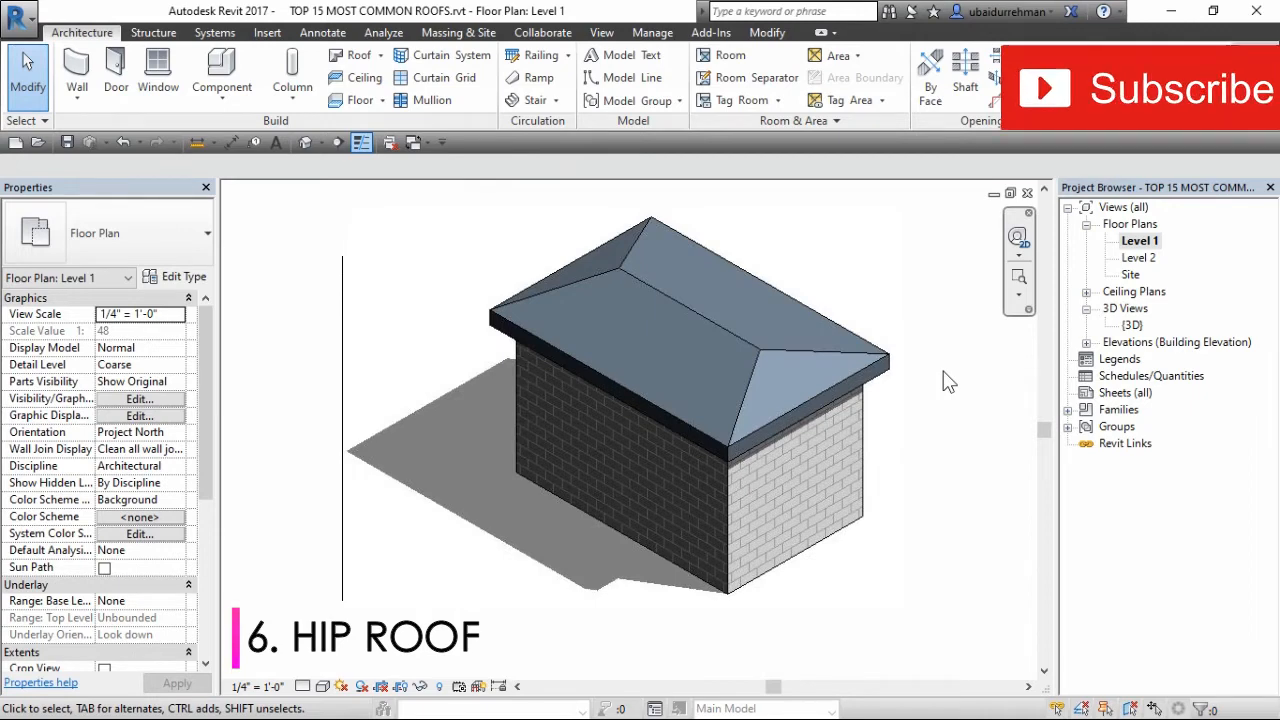
- On Level 2, start a footprint roof and sketch a non-sloping rectangular boundary offset 1' 0" outward from the outer wall corners
double_click(1138, 258)
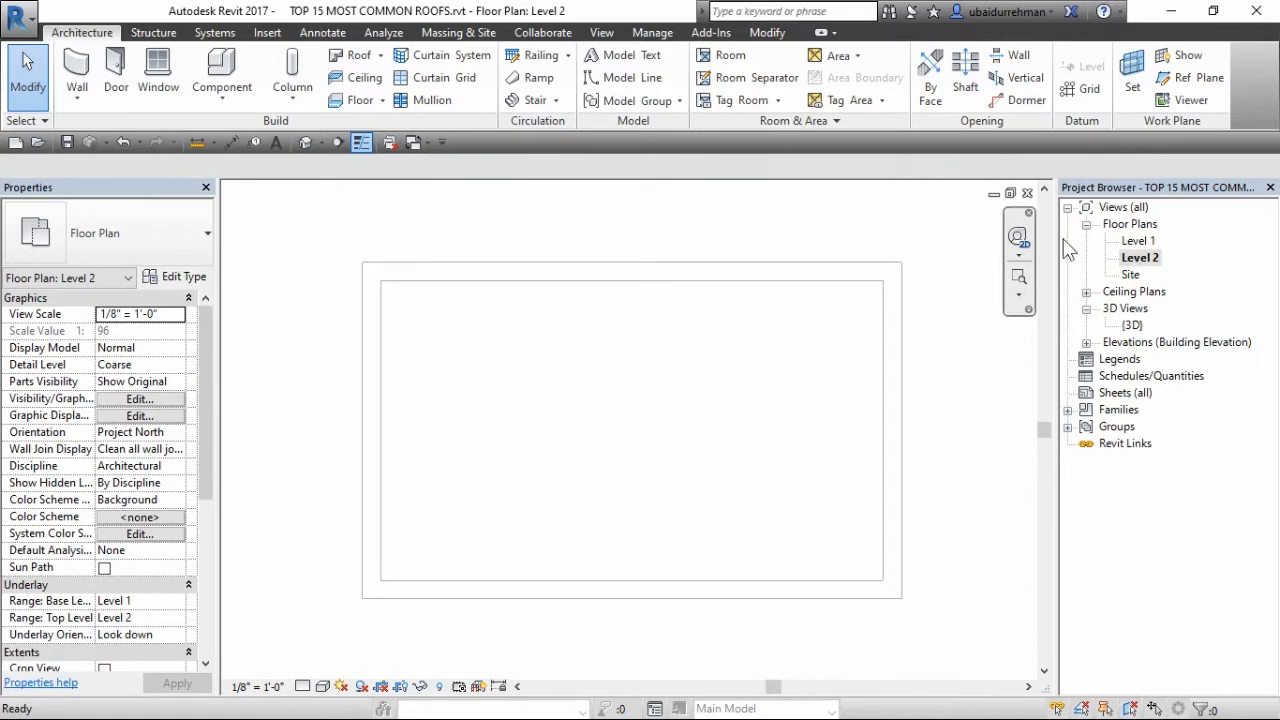
click(380, 55)
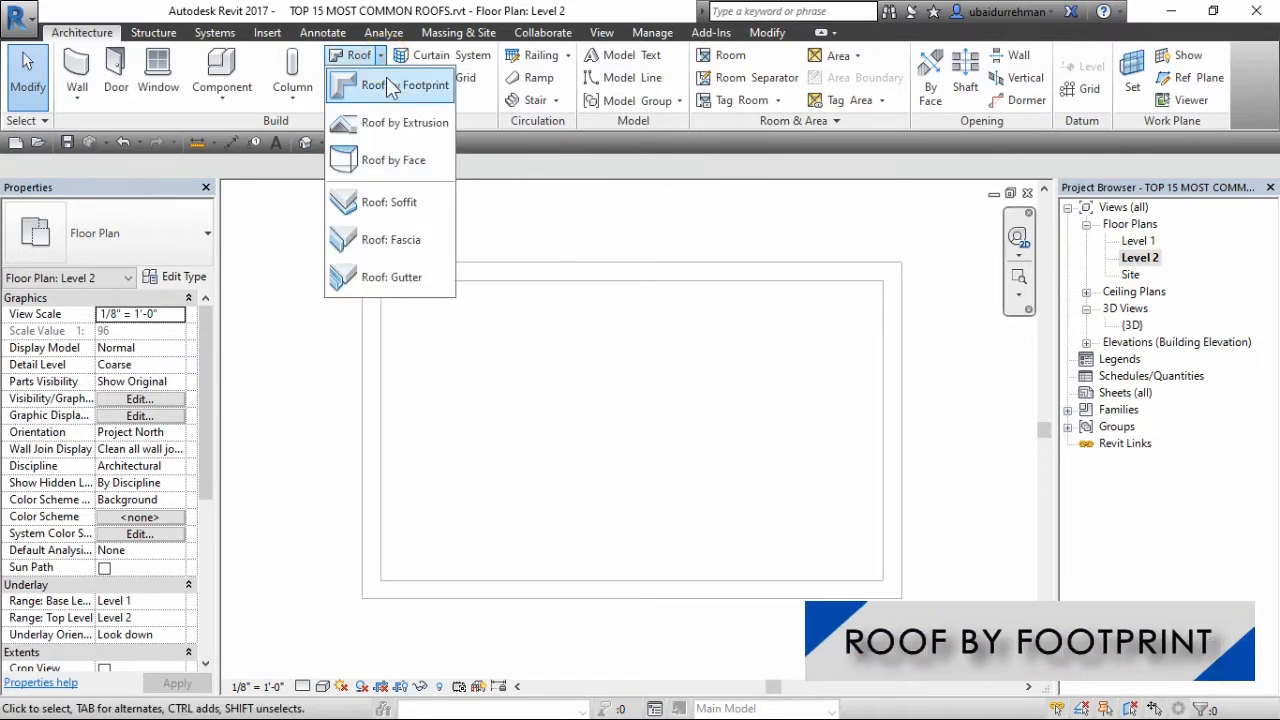
click(392, 87)
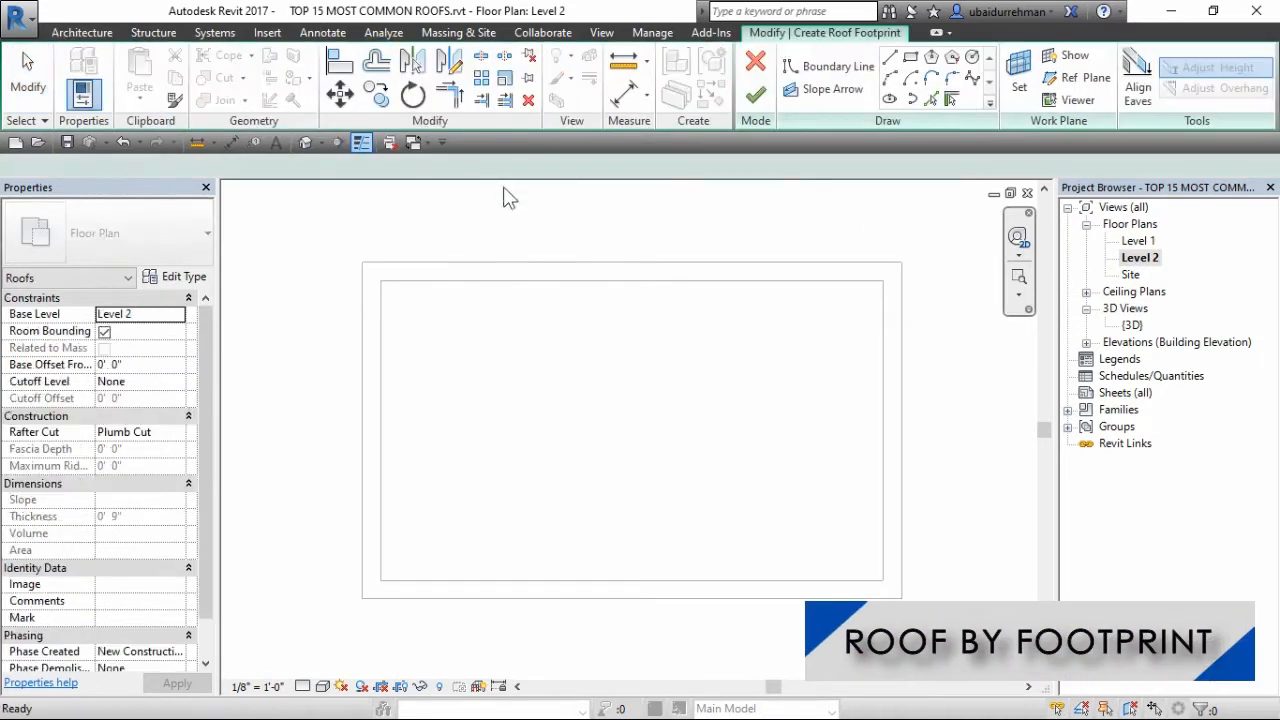
click(910, 58)
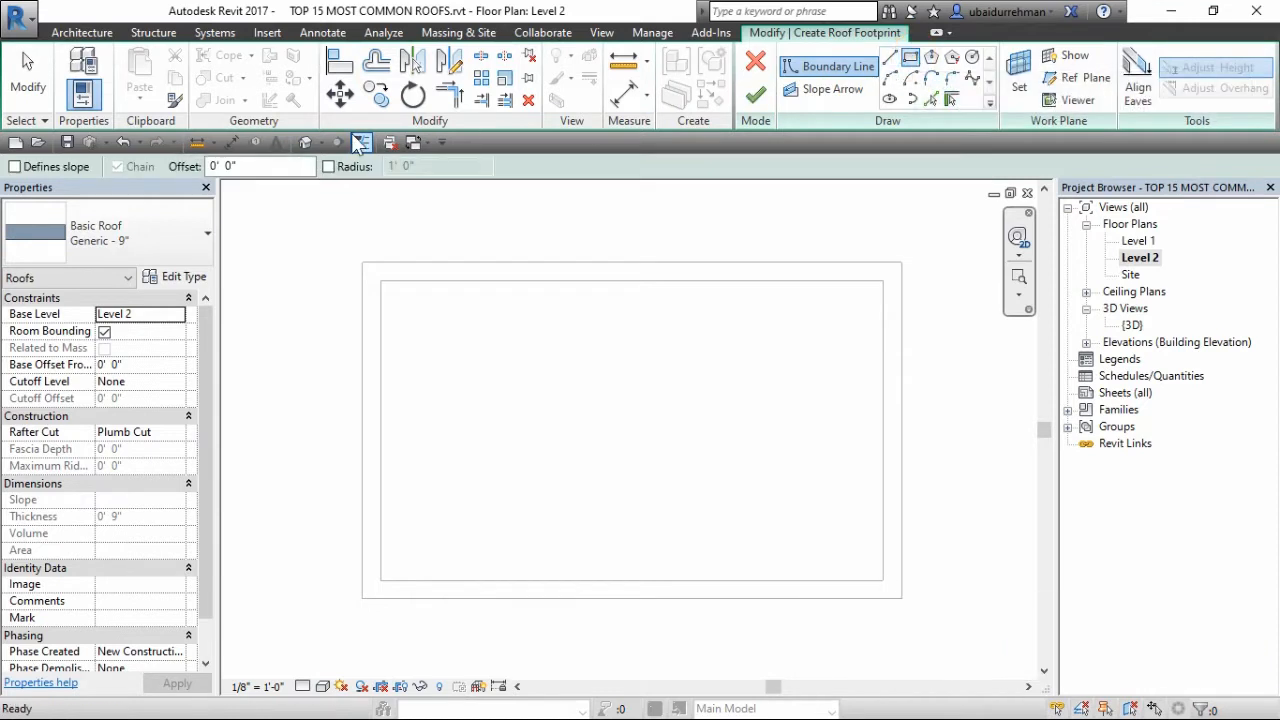
click(213, 166)
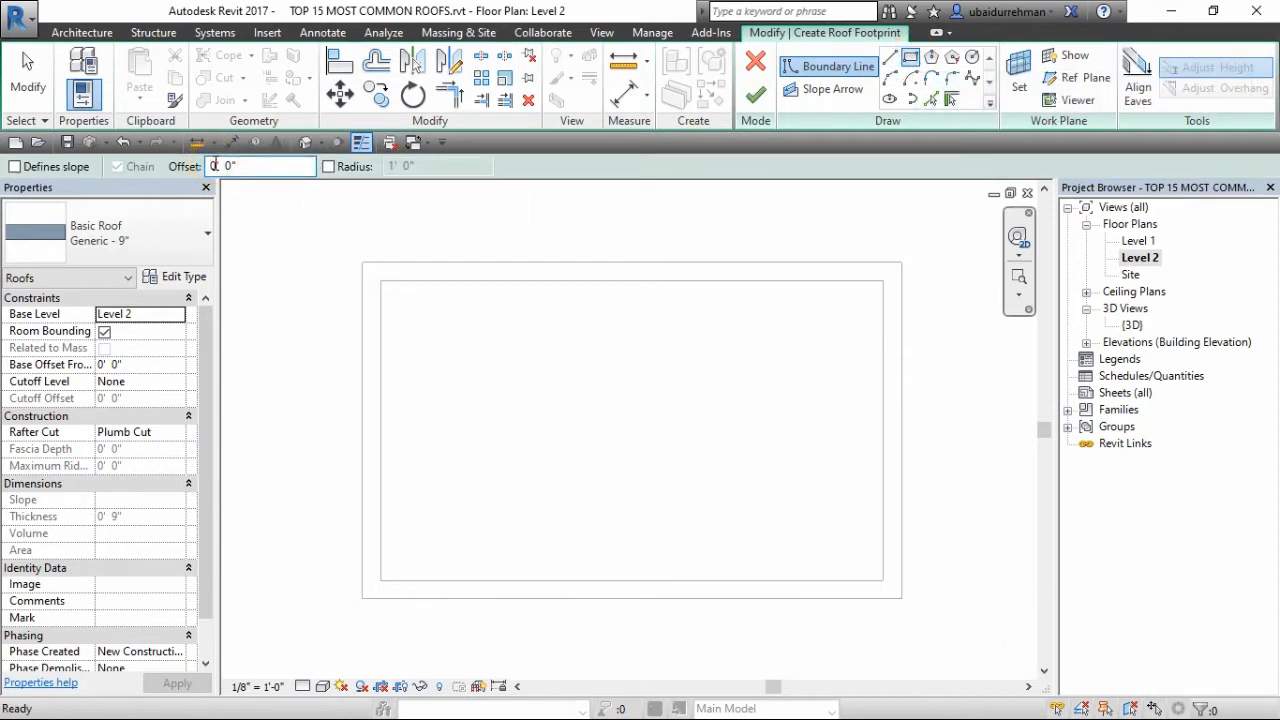
click(901, 263)
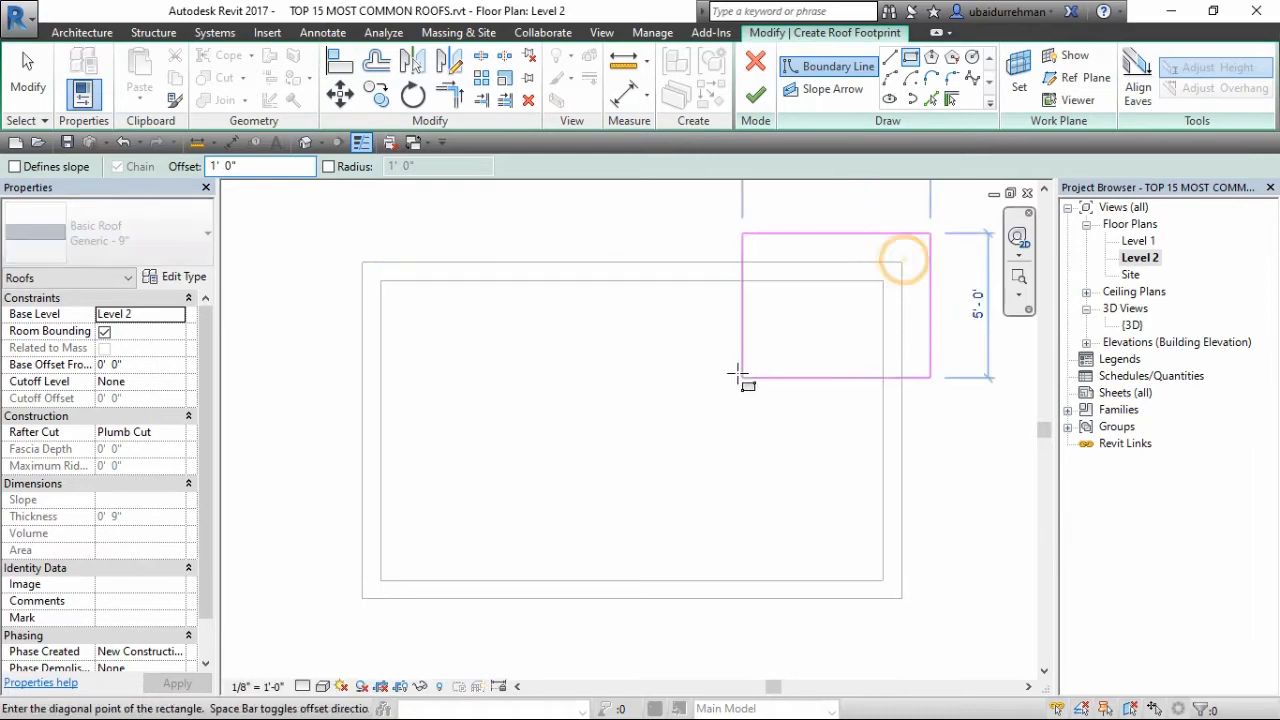
click(362, 597)
key(Escape)
key(Escape)
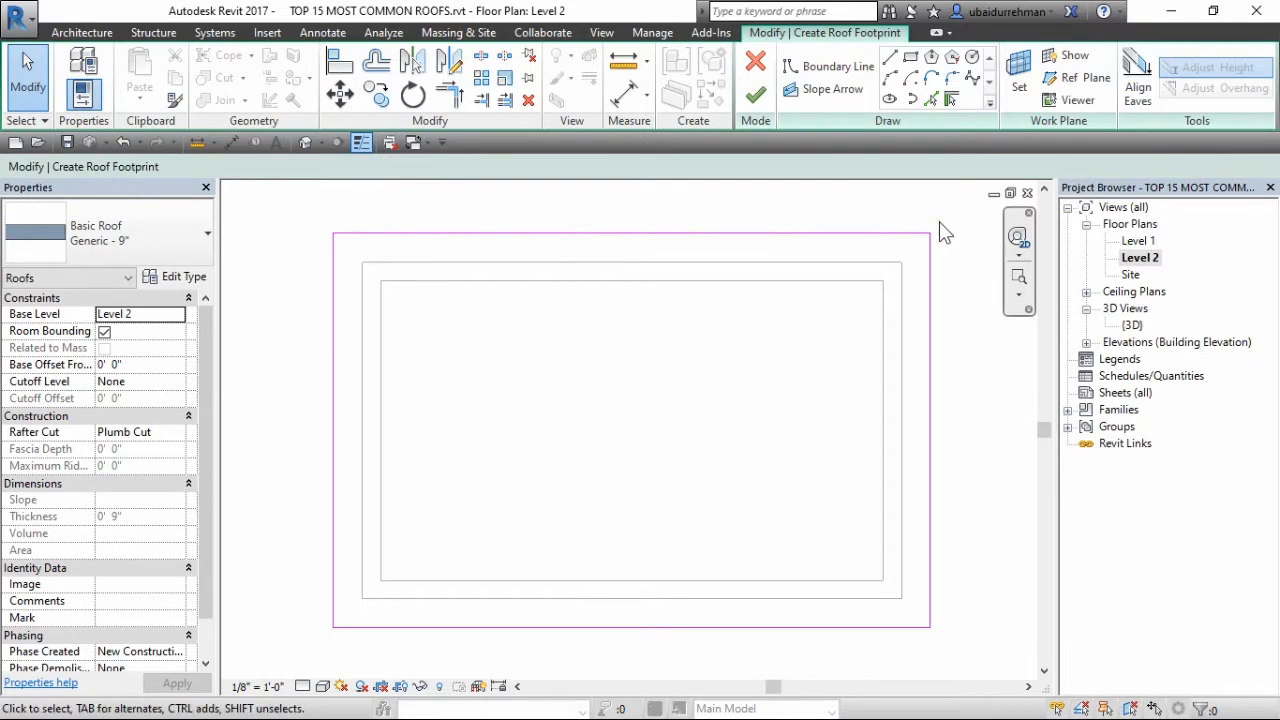
- Make all four roof boundary lines slope-defining and set the roof slope to 40.00
drag(939, 221, 308, 664)
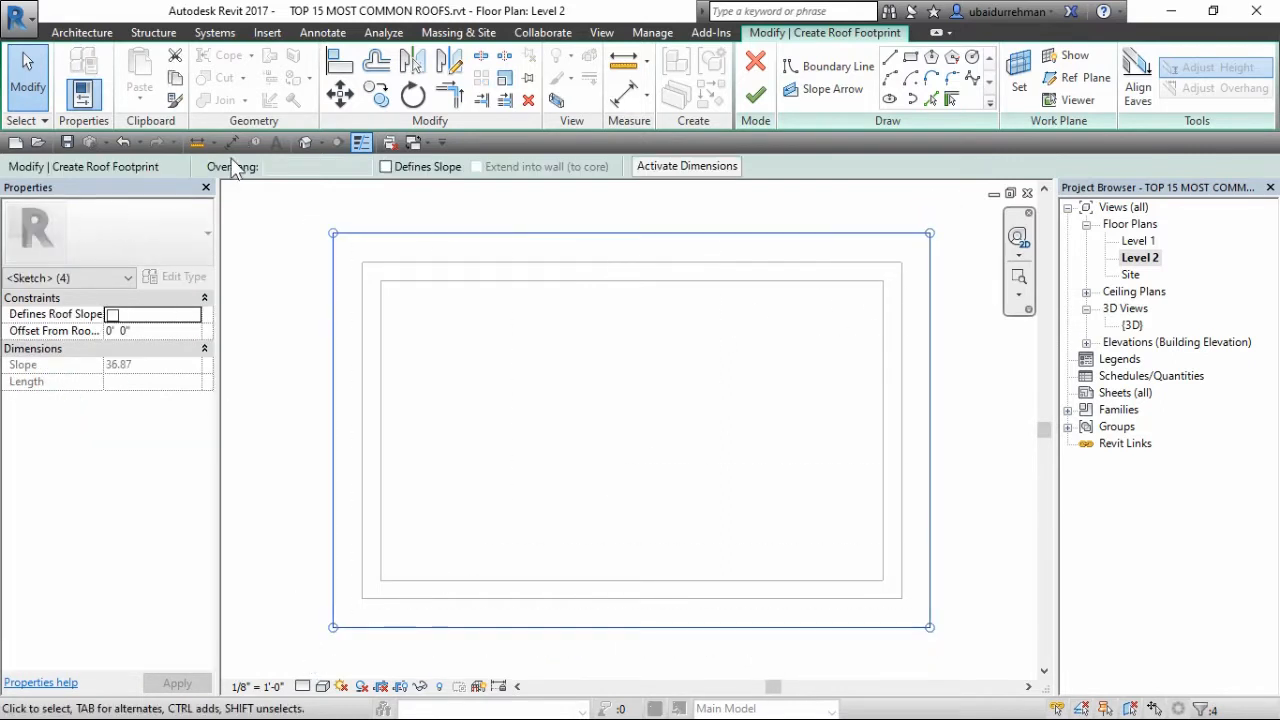
click(385, 167)
click(523, 391)
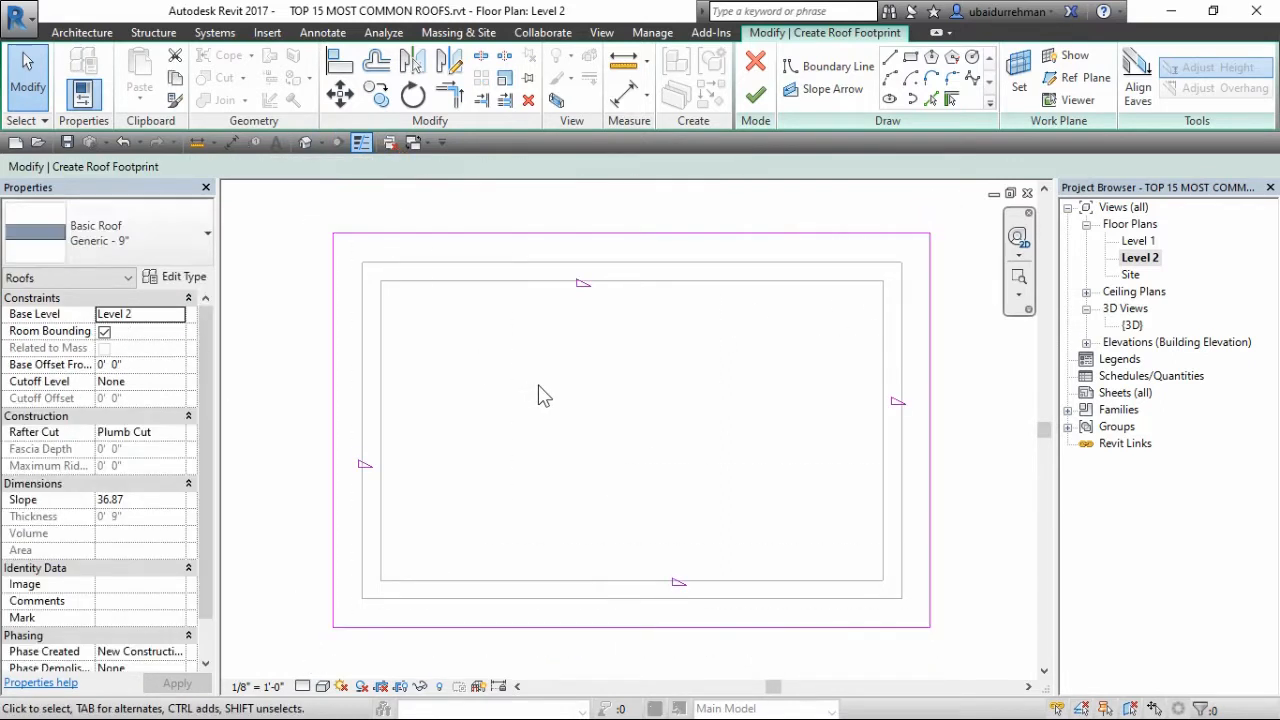
- Finish the hip roof with the highlighted walls attached to it, and examine the result in the {3D} view
click(757, 96)
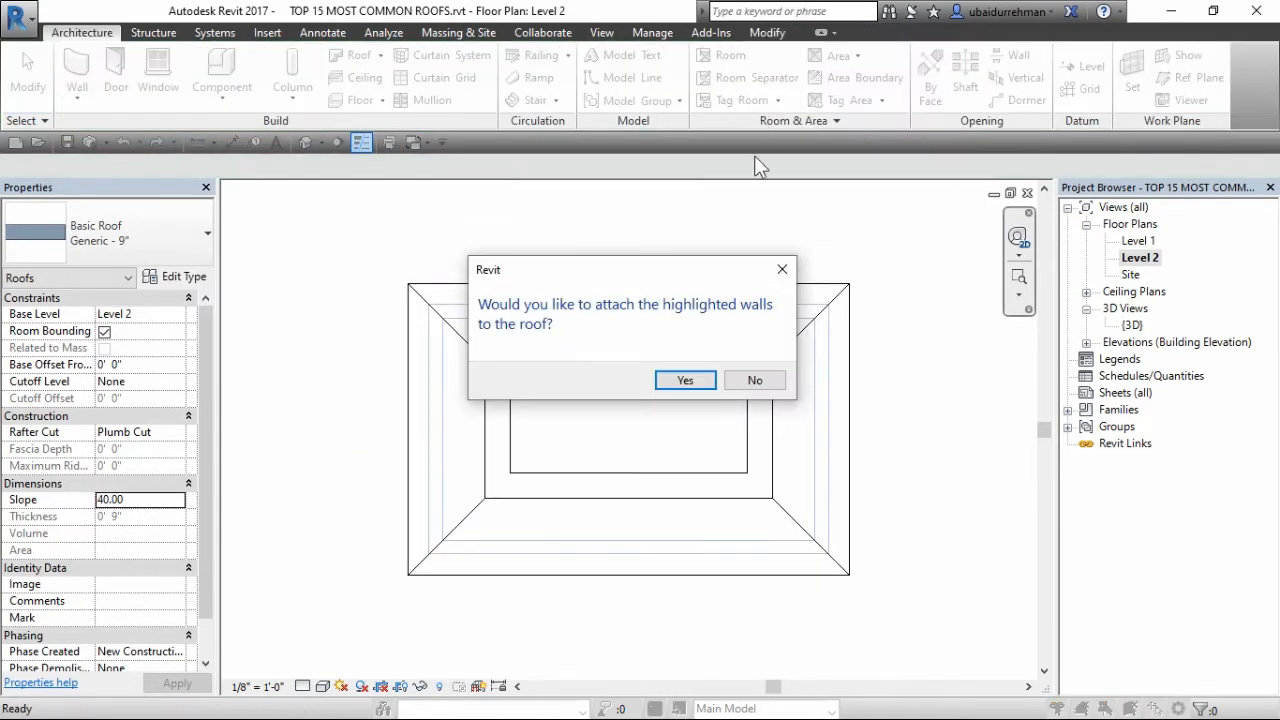
click(684, 381)
key(Escape)
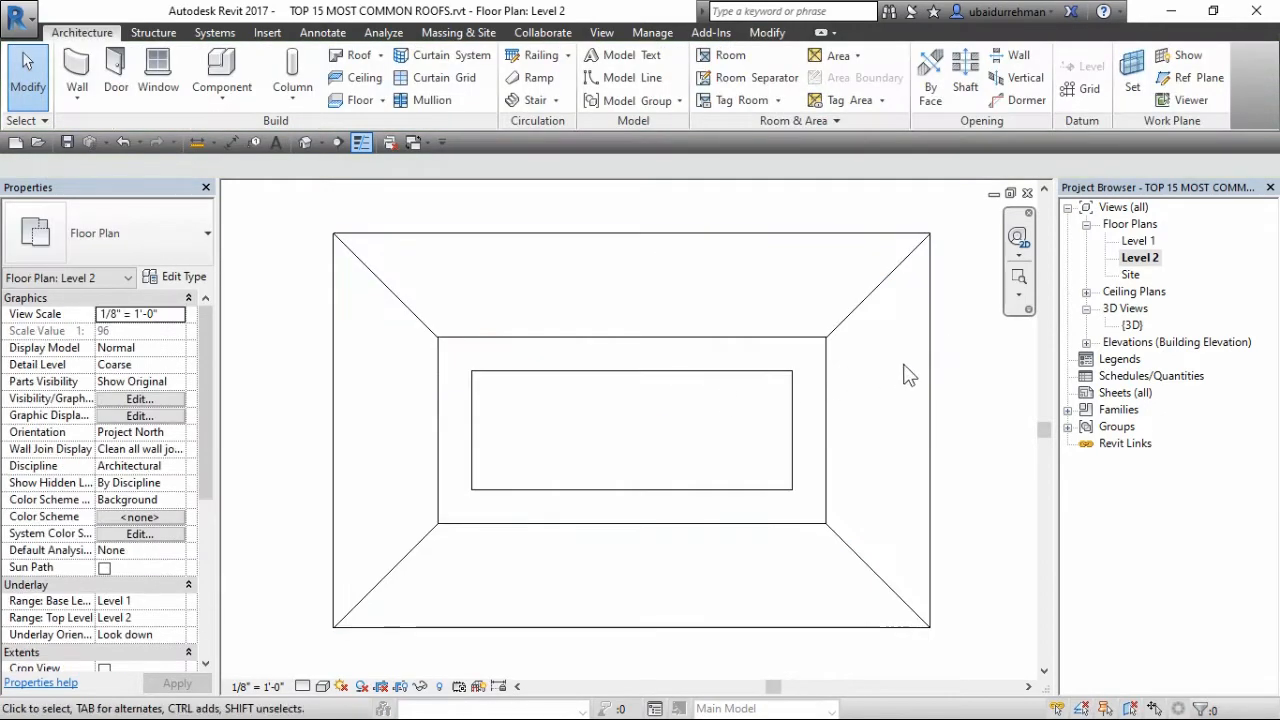
double_click(1132, 325)
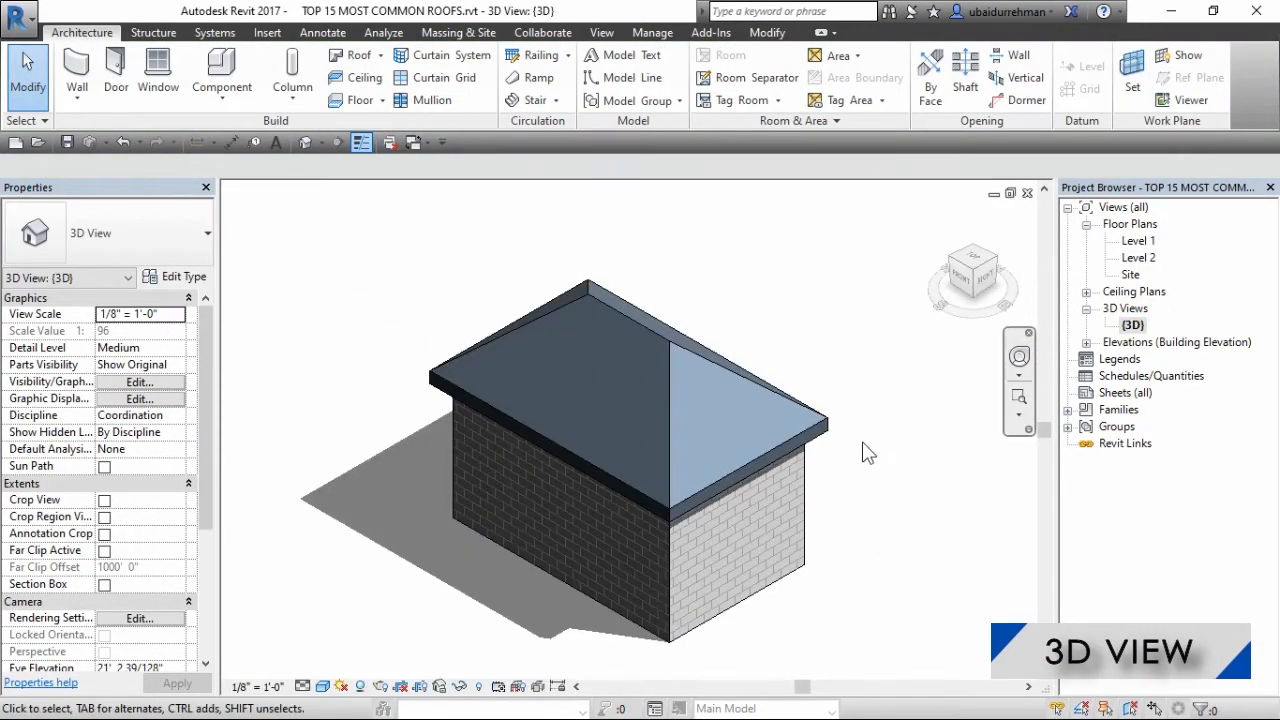
scroll(885, 455, up, 3)
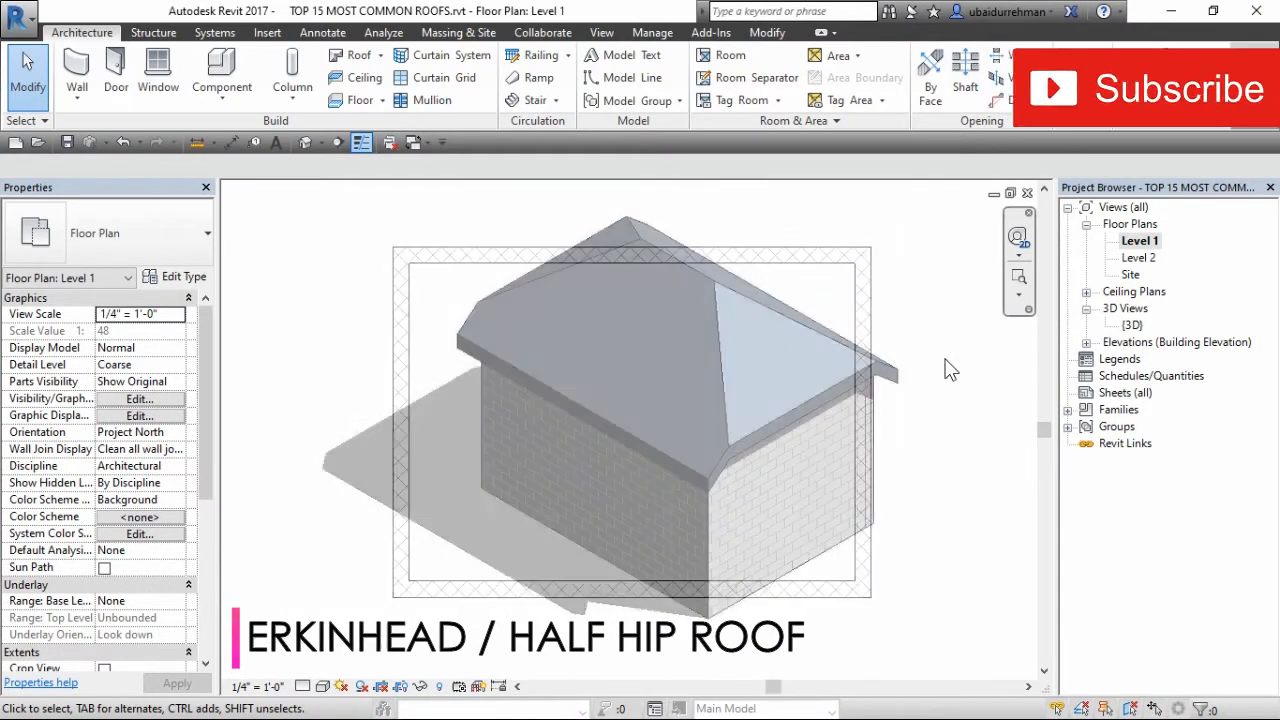
- On Level 2, start a footprint roof and sketch a slope-defining rectangular boundary offset 1' 0" outward from the outer wall corners
double_click(1138, 259)
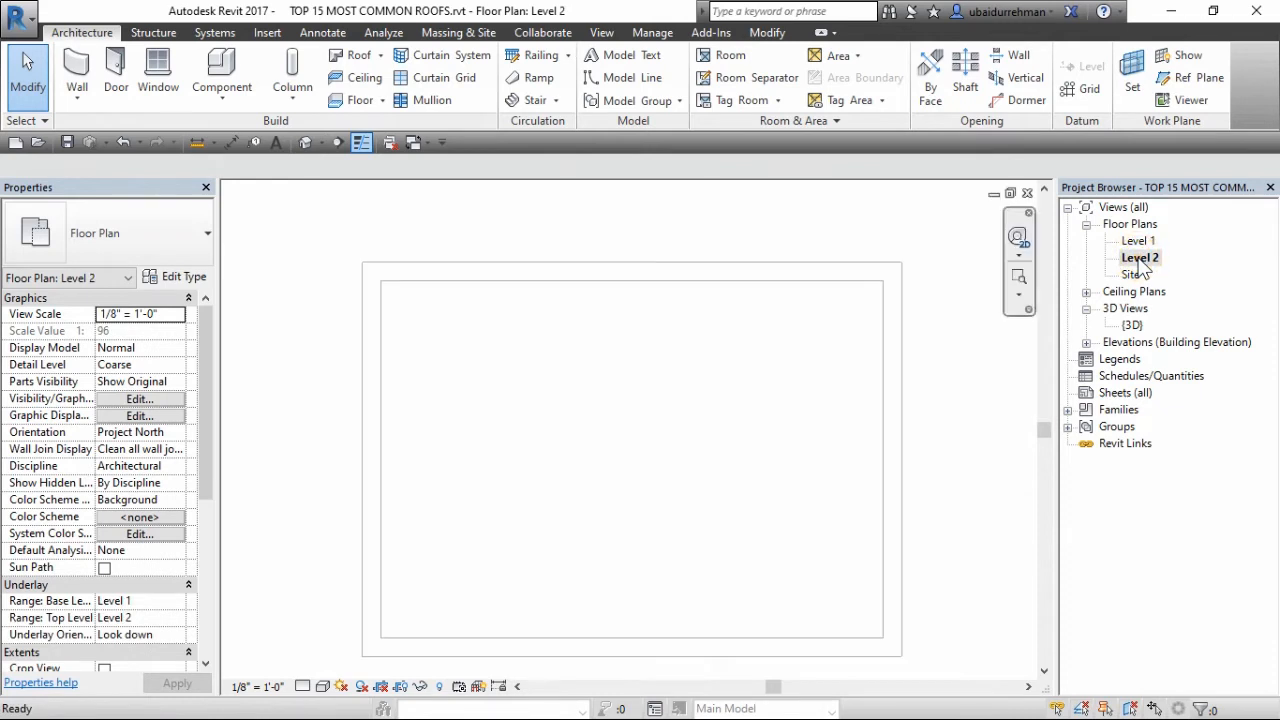
mouse_move(650, 392)
middle_down()
mouse_move(667, 414)
mouse_move(651, 403)
middle_up()
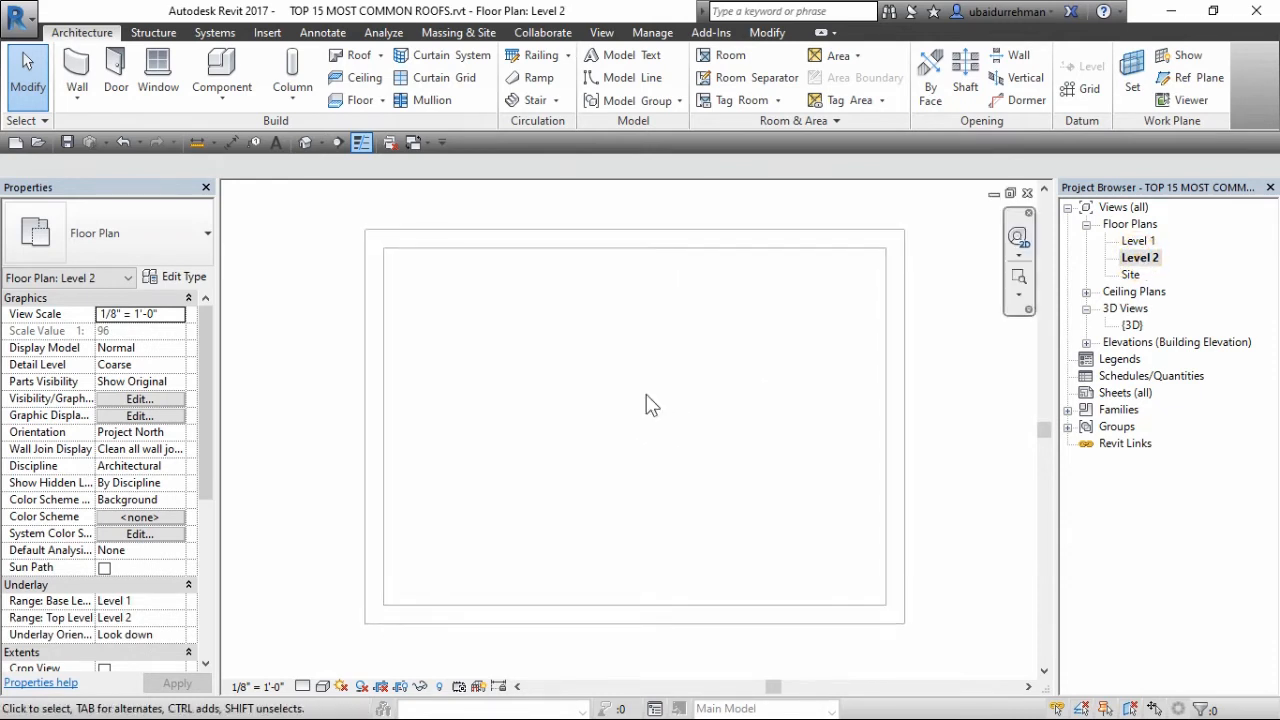
click(380, 55)
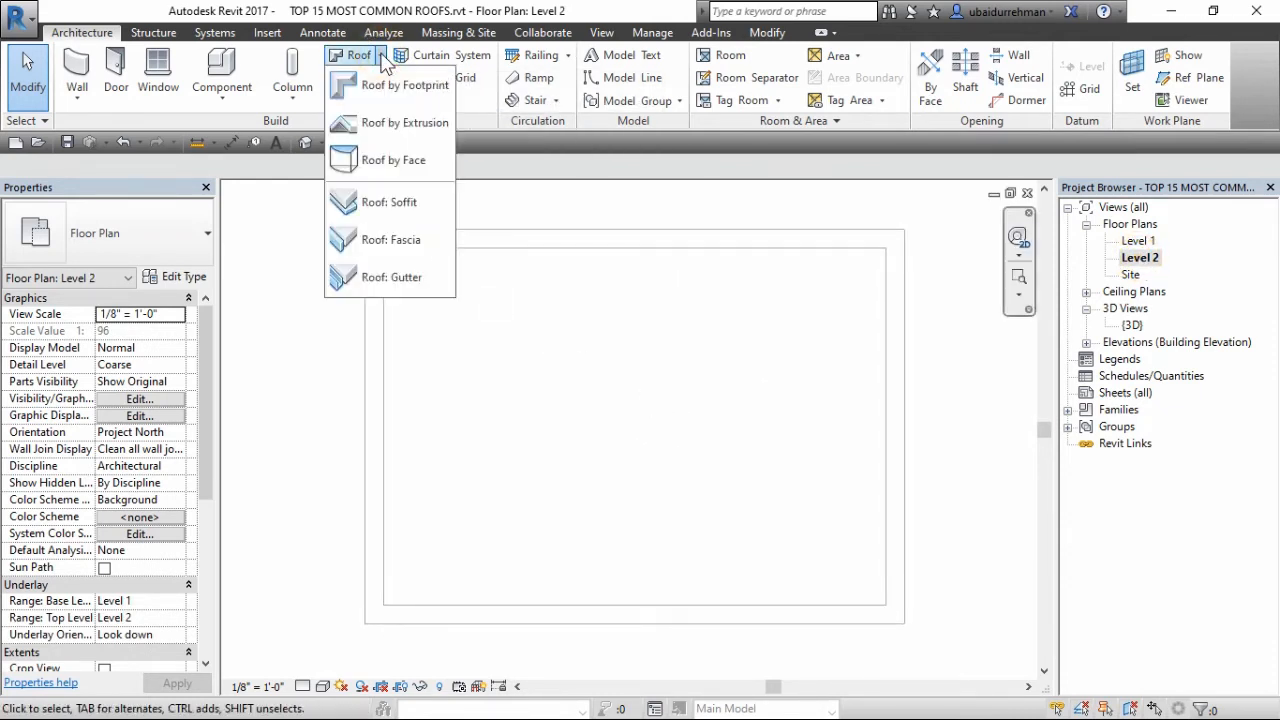
click(383, 86)
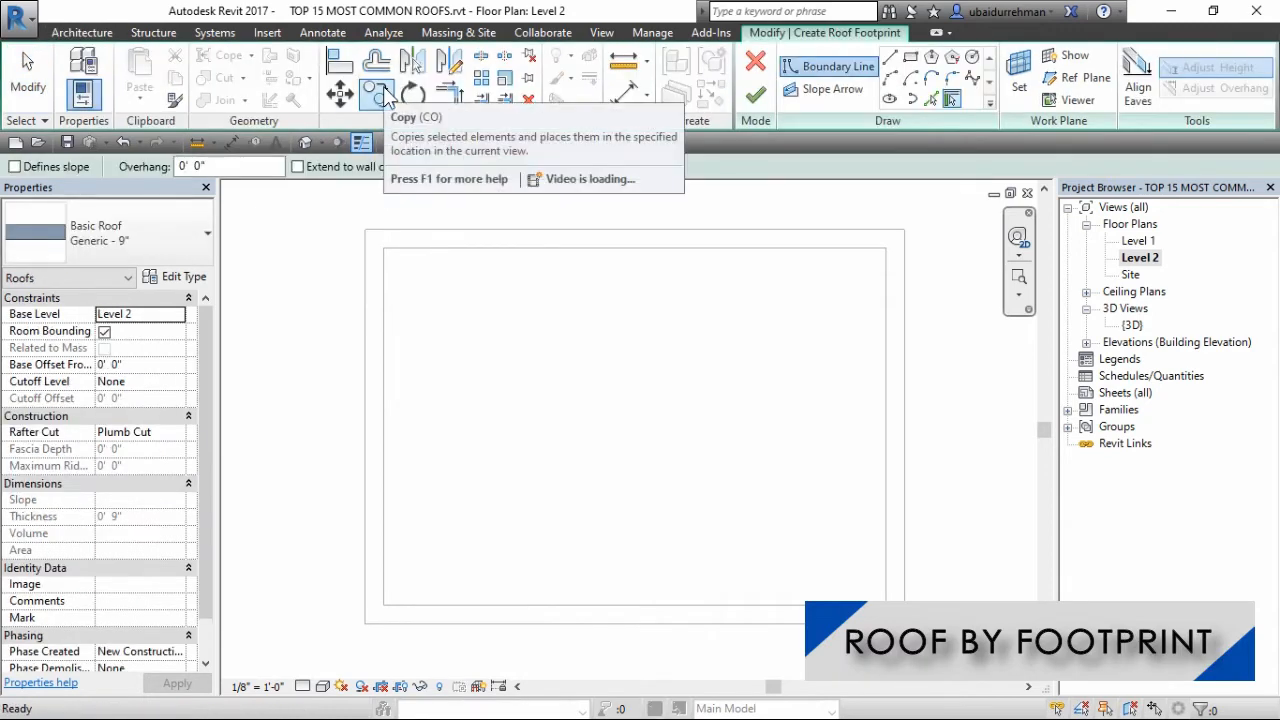
click(911, 58)
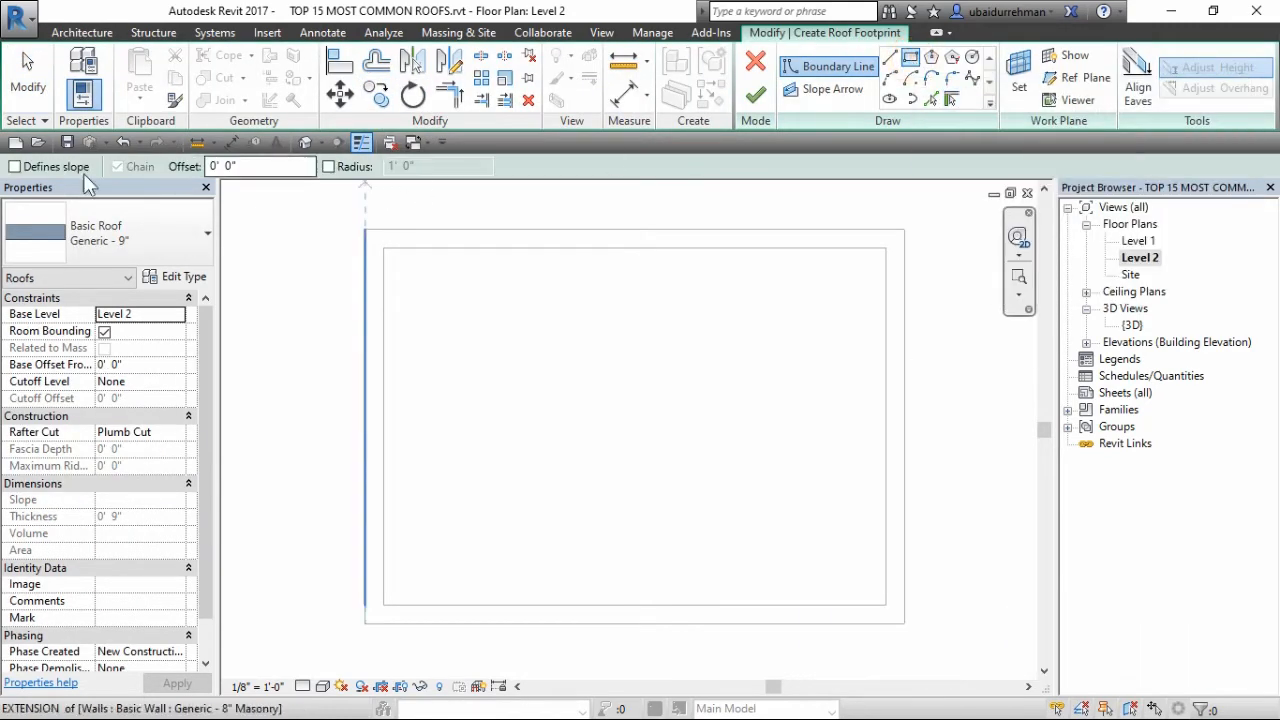
click(15, 167)
click(213, 166)
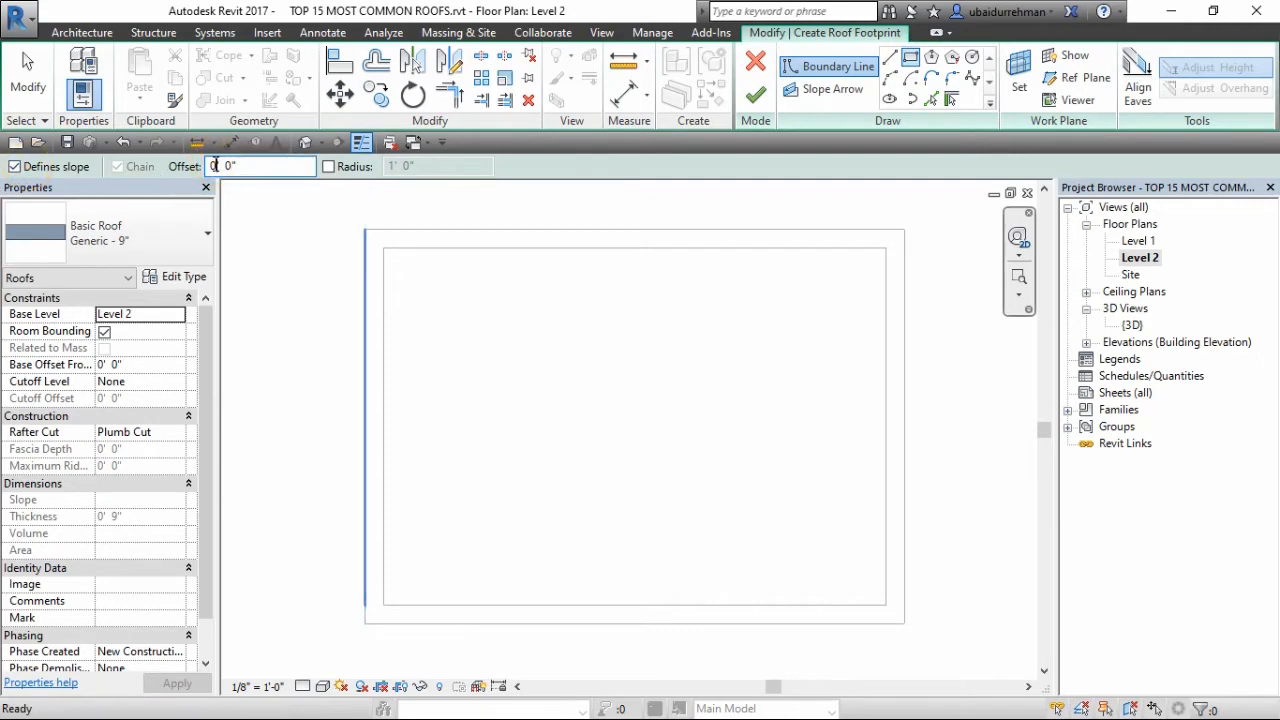
click(904, 229)
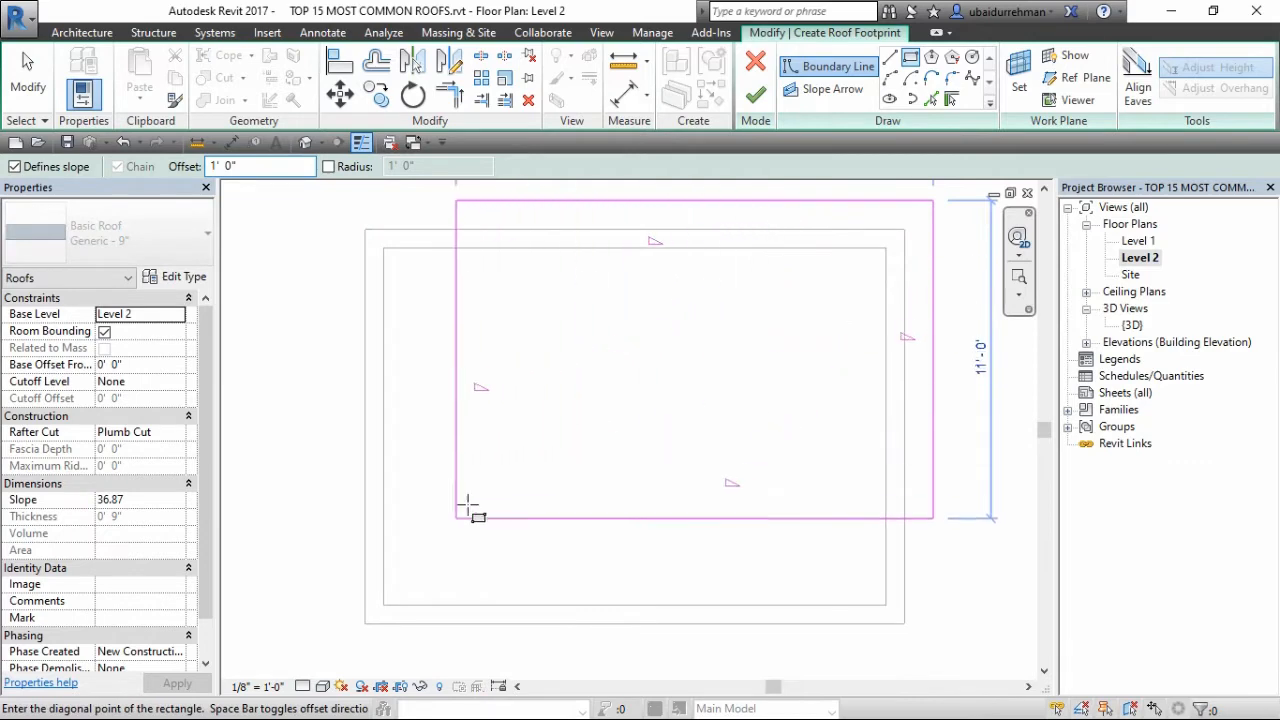
click(365, 624)
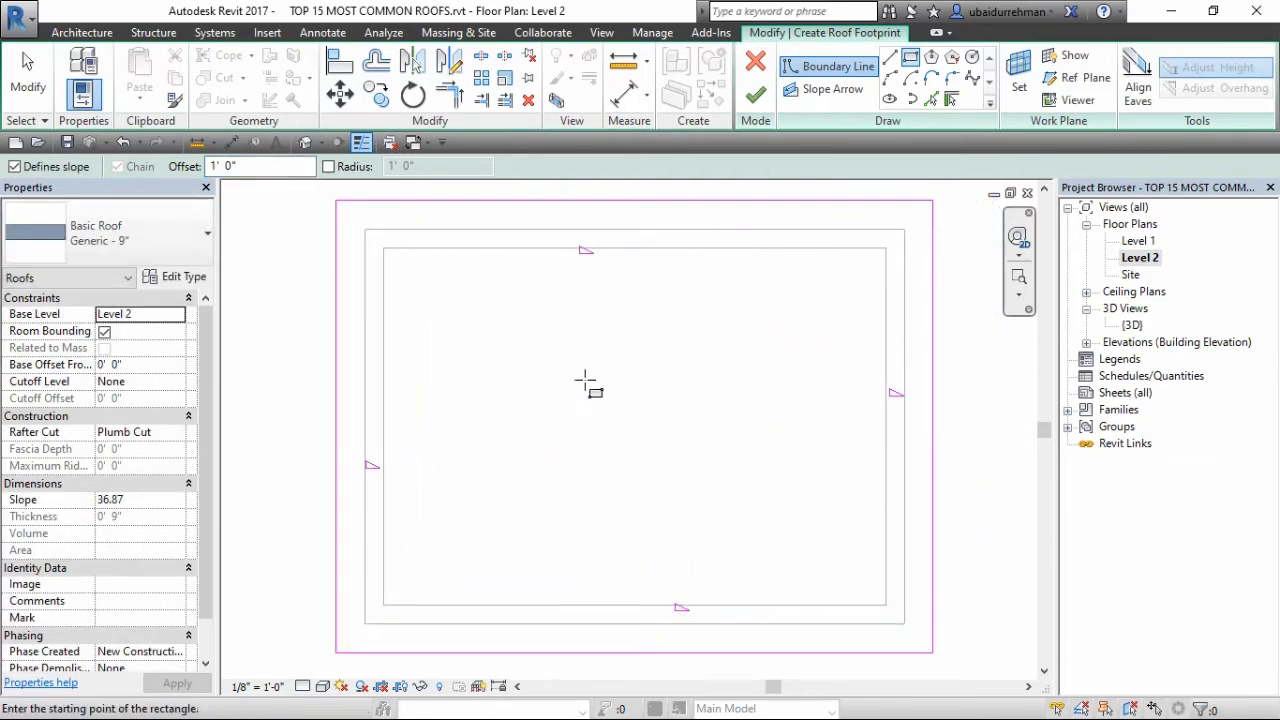
scroll(586, 374, down, 2)
key(Escape)
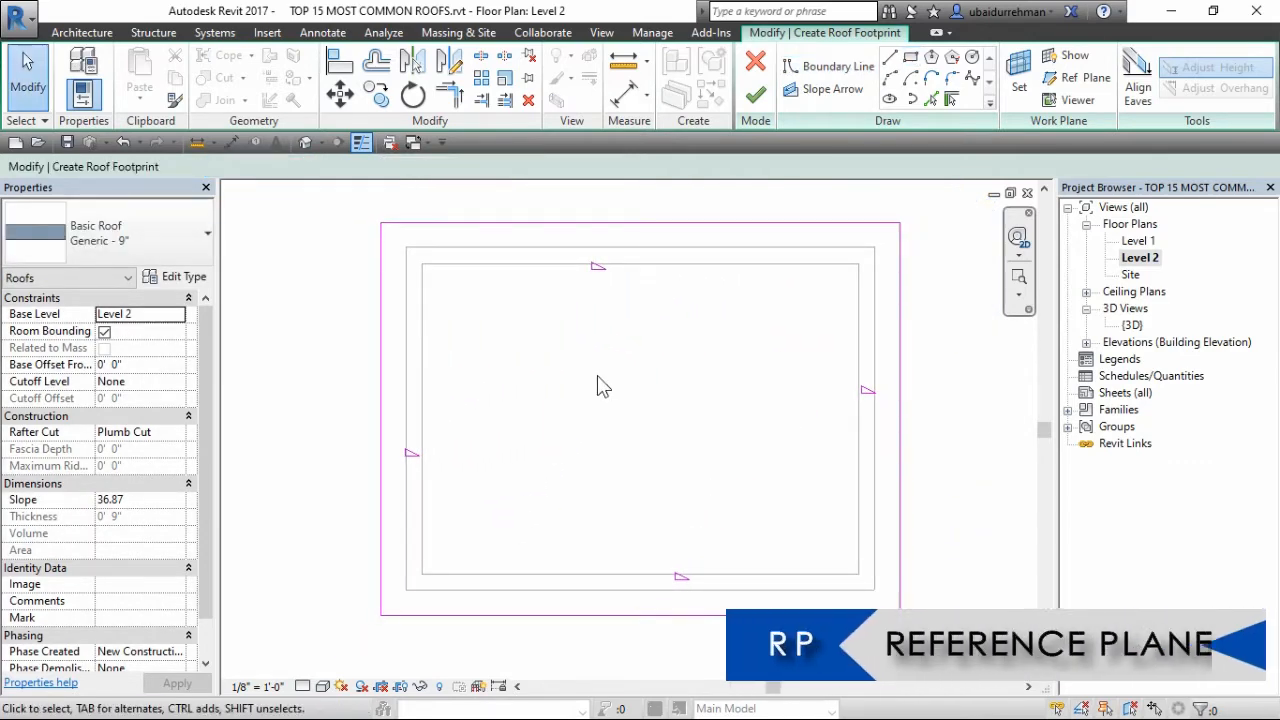
- Draw two horizontal reference planes across the whole footprint, one near the upper wall and one near the lower wall
click(1080, 78)
click(955, 310)
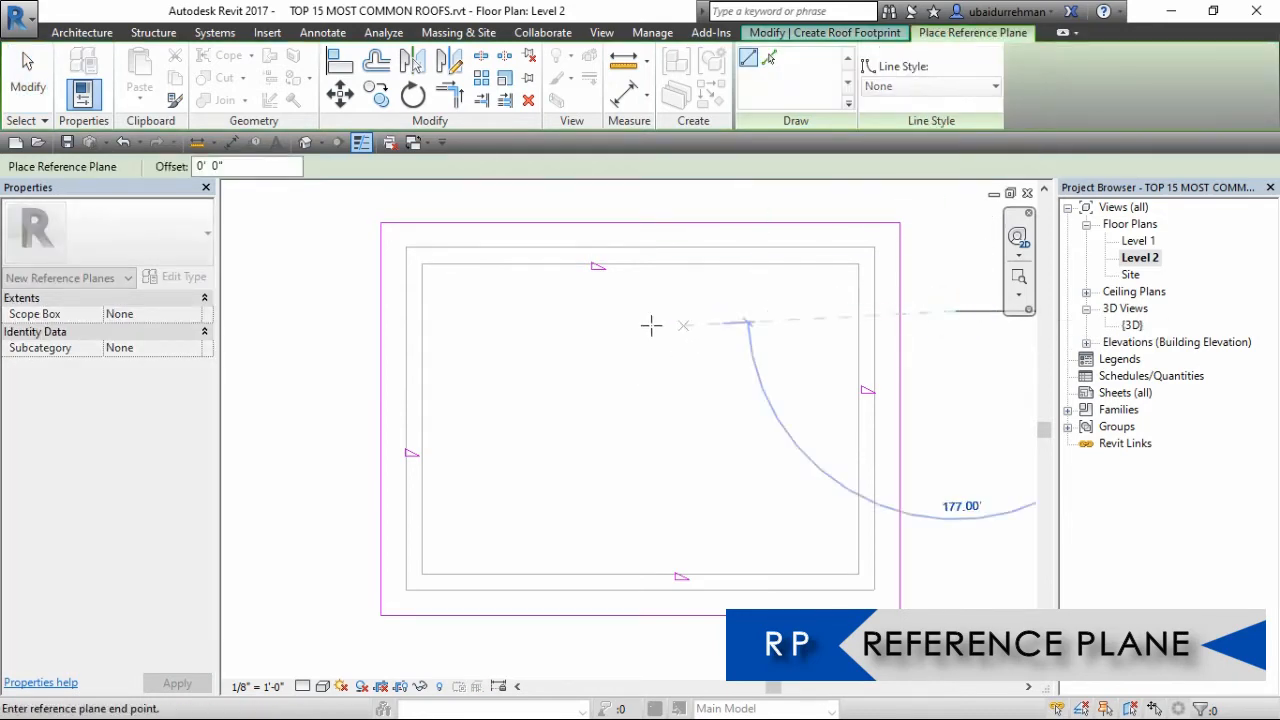
click(330, 310)
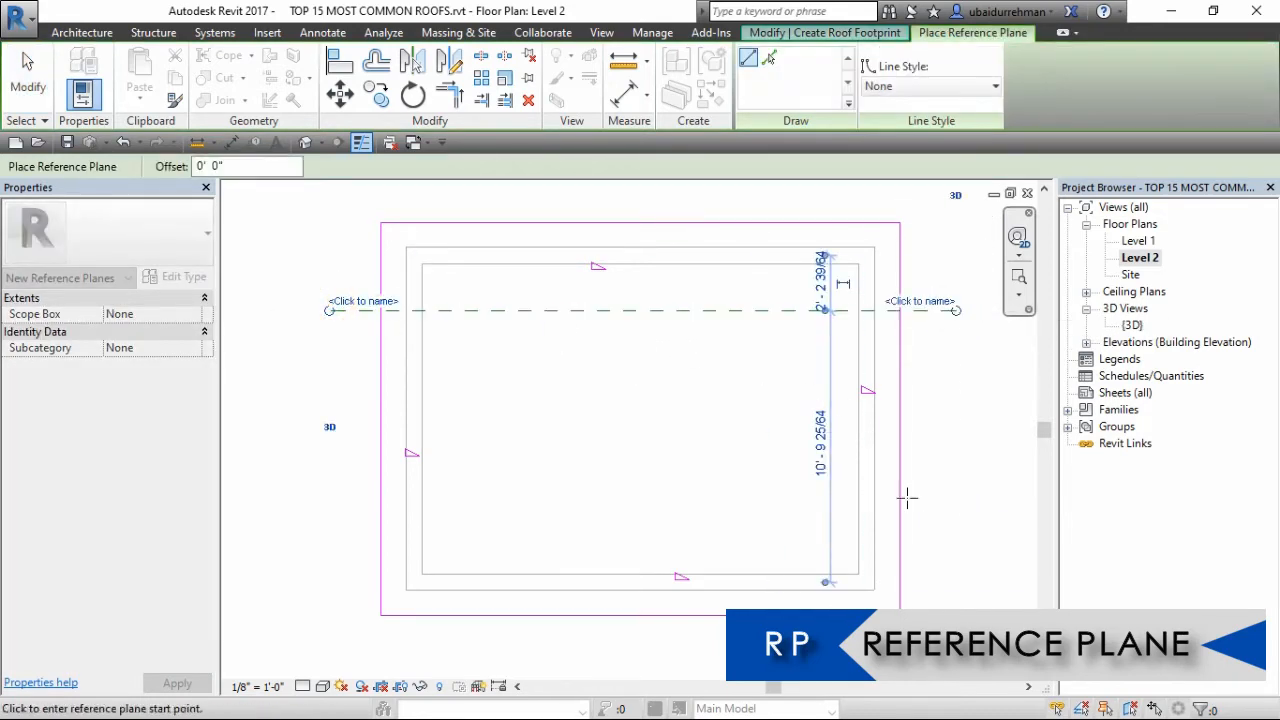
click(955, 519)
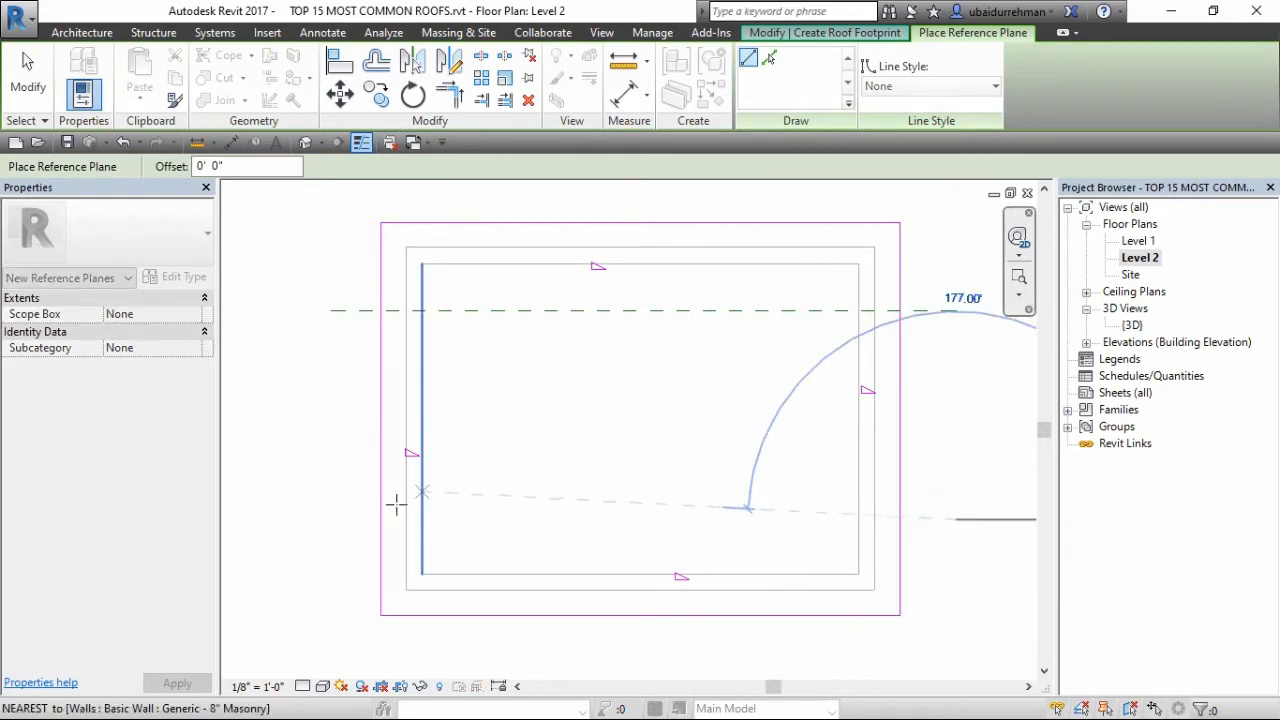
click(330, 519)
key(Escape)
key(Escape)
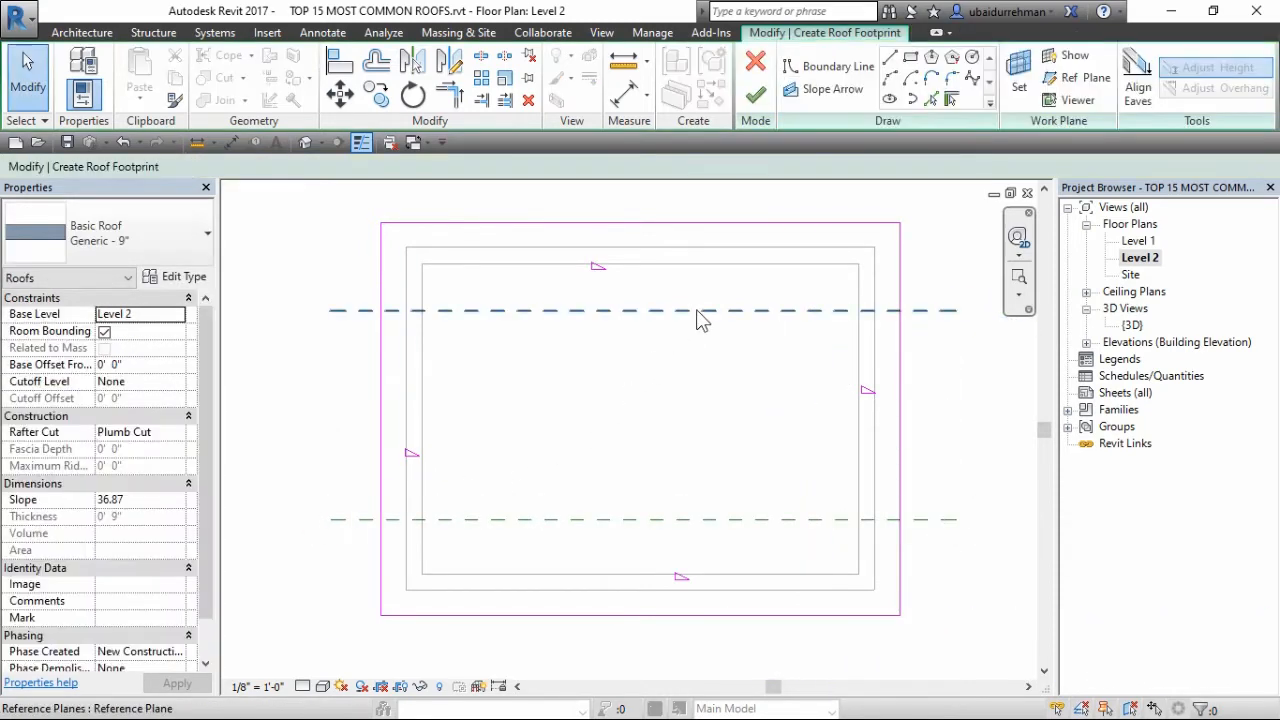
- Set the upper reference plane's distance from the upper wall to 2'6" and check the lower plane's distance from its wall
click(698, 311)
click(821, 280)
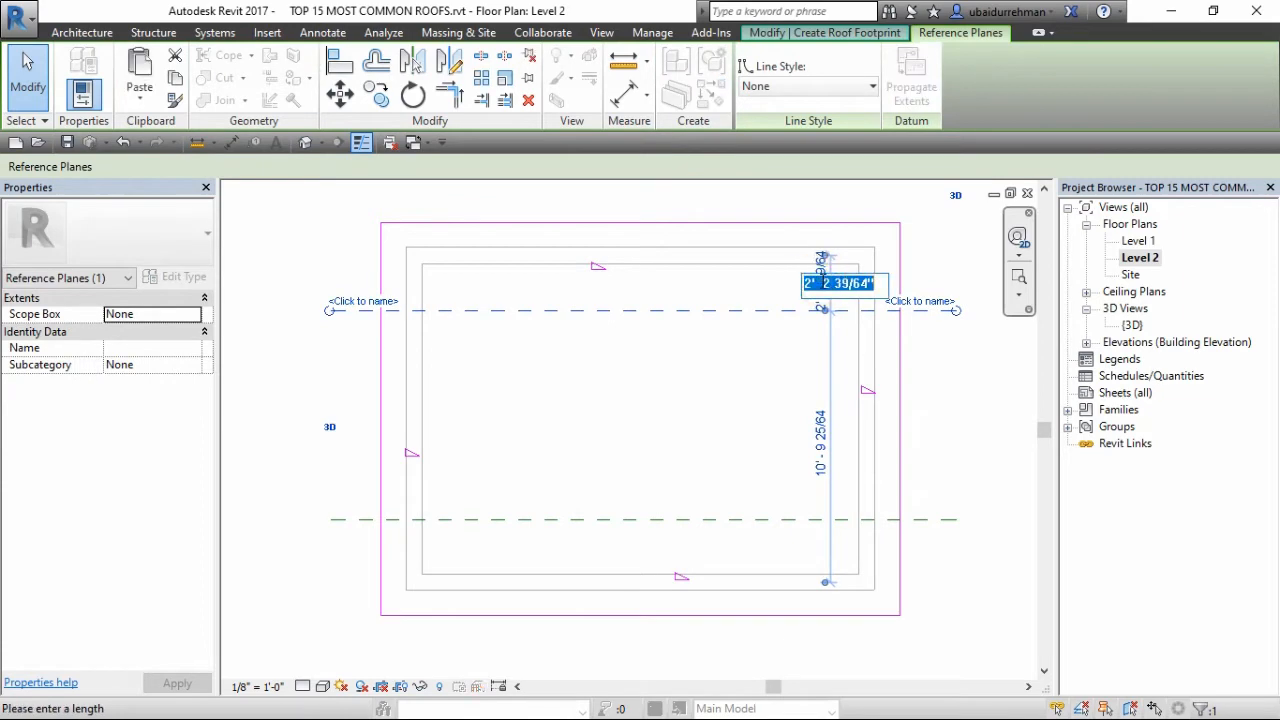
text(2'6)
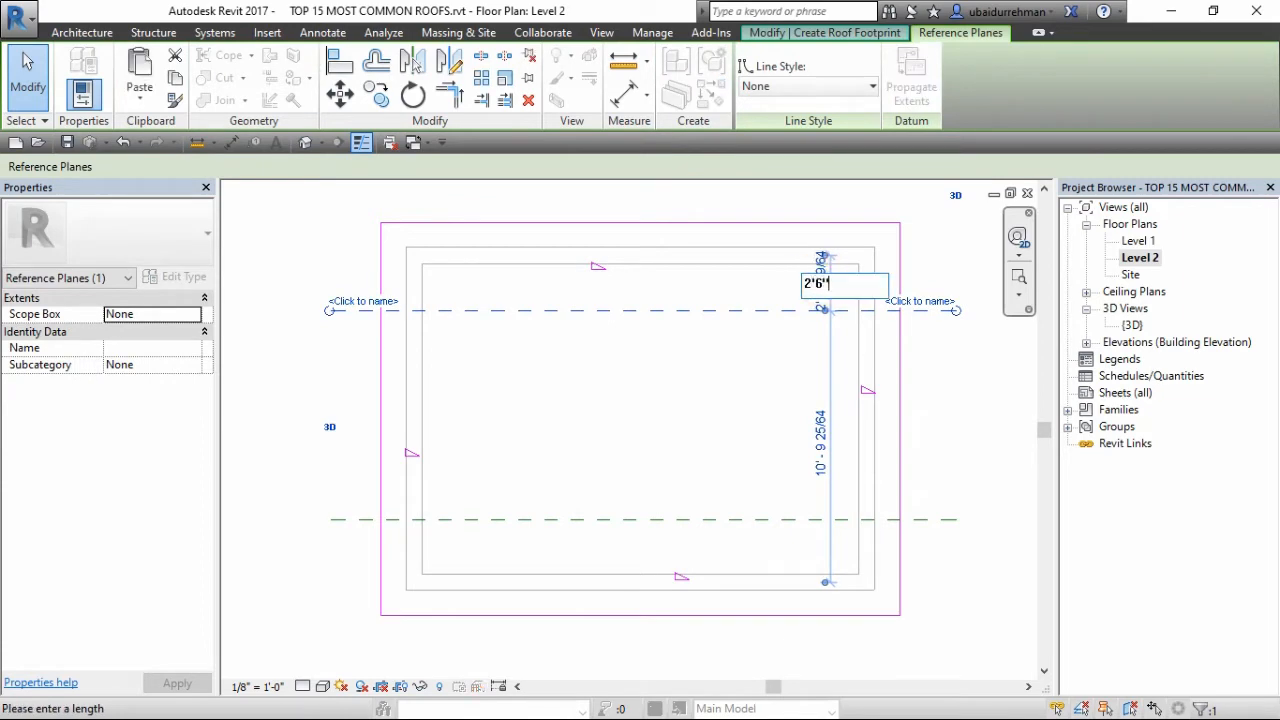
key(Return)
key(Escape)
click(789, 521)
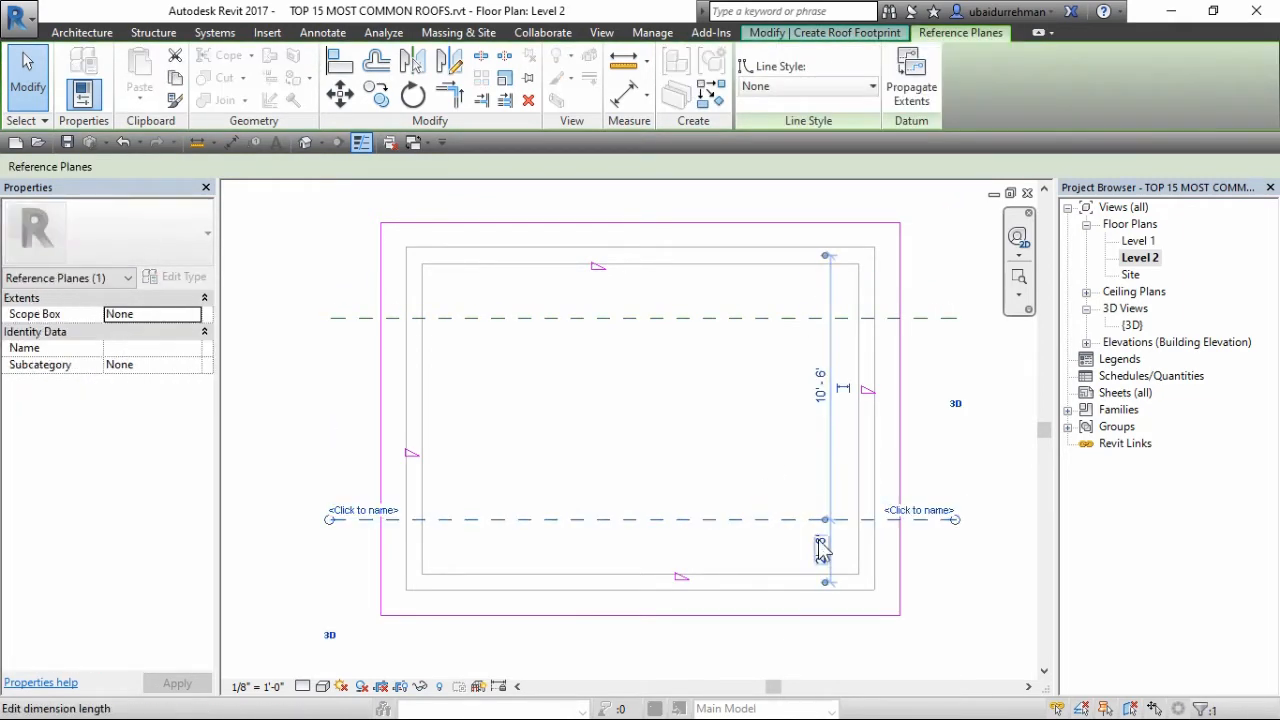
click(751, 437)
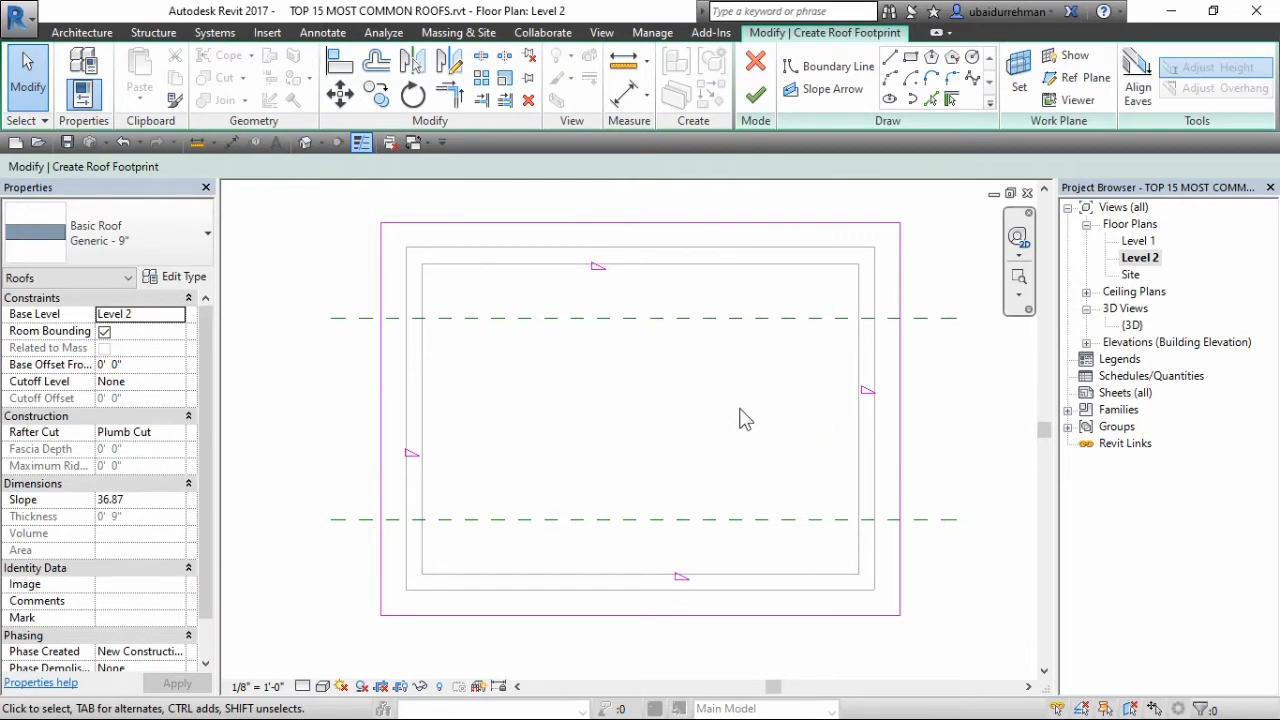
- Split the right roof boundary line where it crosses the upper and lower reference planes
click(482, 60)
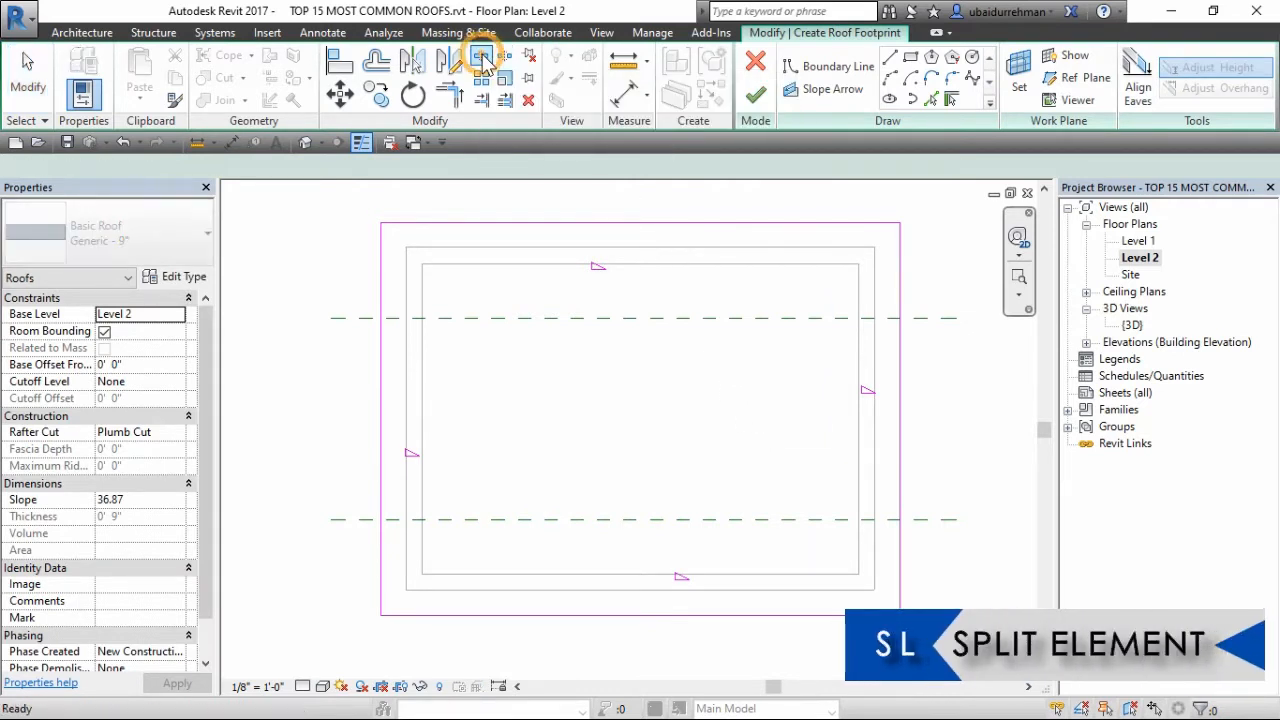
scroll(910, 308, up, 5)
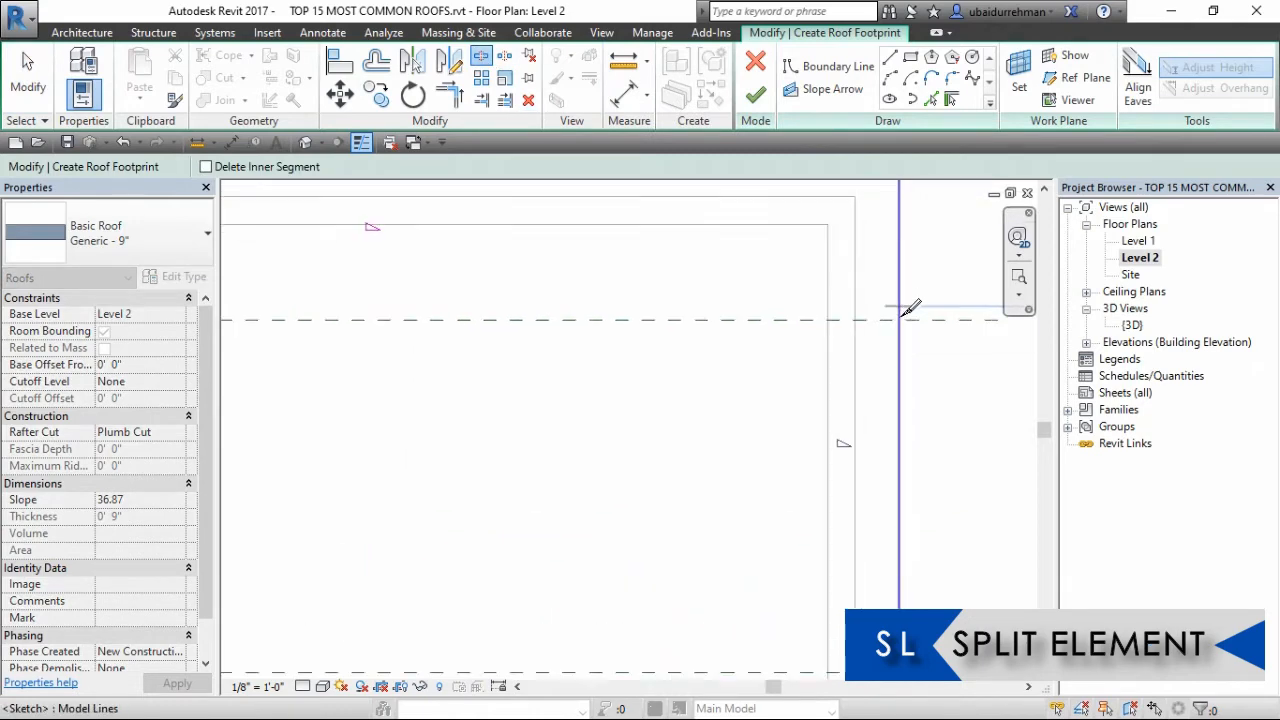
click(897, 329)
scroll(880, 294, down, 4)
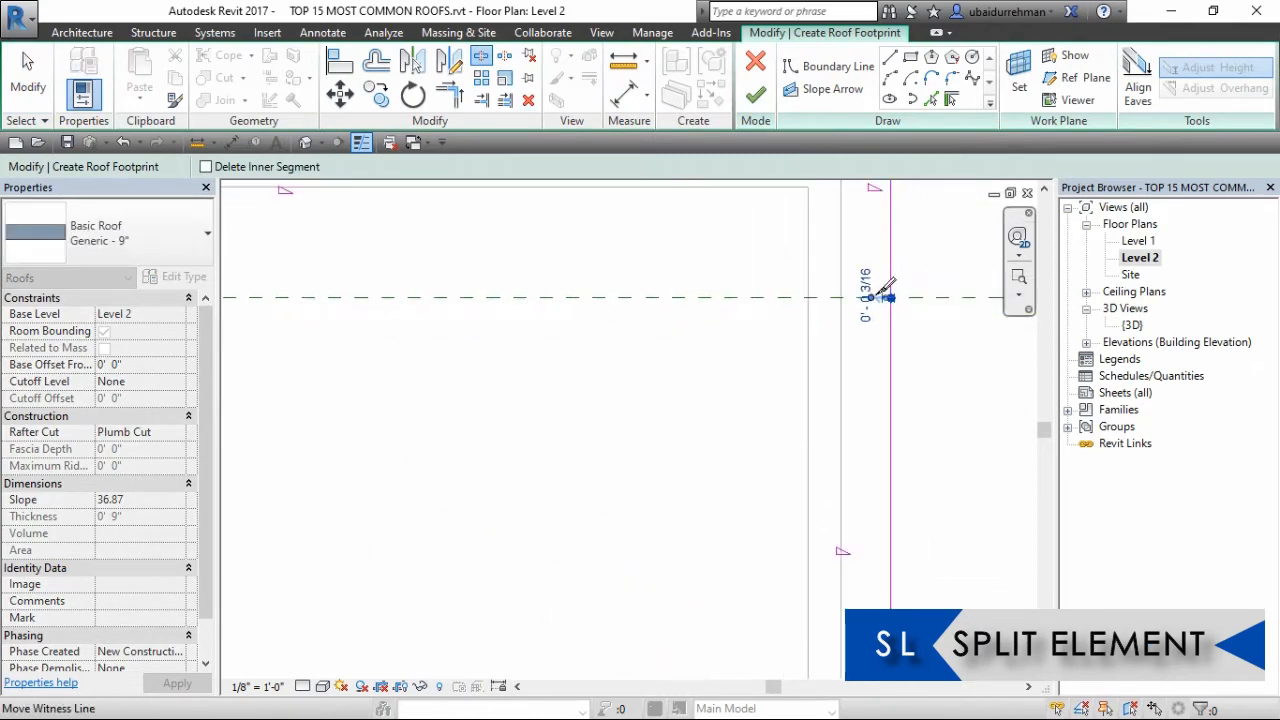
scroll(885, 462, up, 2)
click(889, 466)
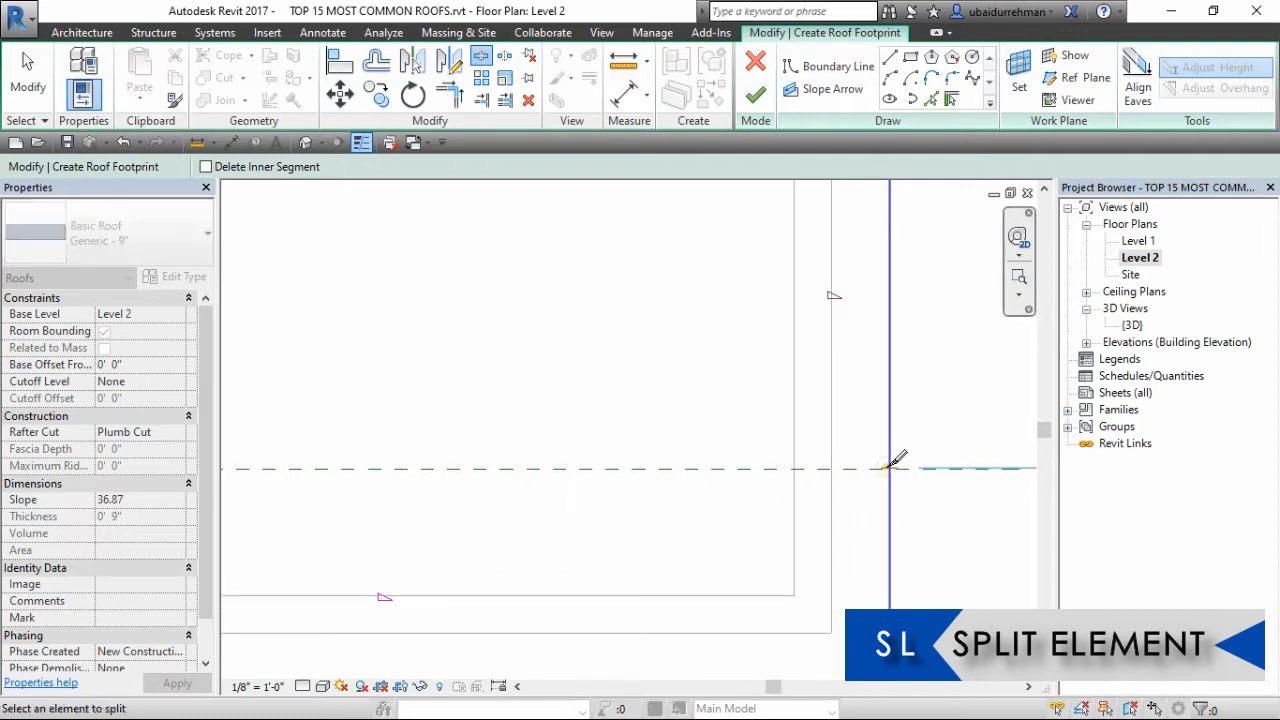
scroll(892, 462, down, 4)
- Split the left roof boundary line at its crossings with both reference planes
scroll(437, 258, up, 5)
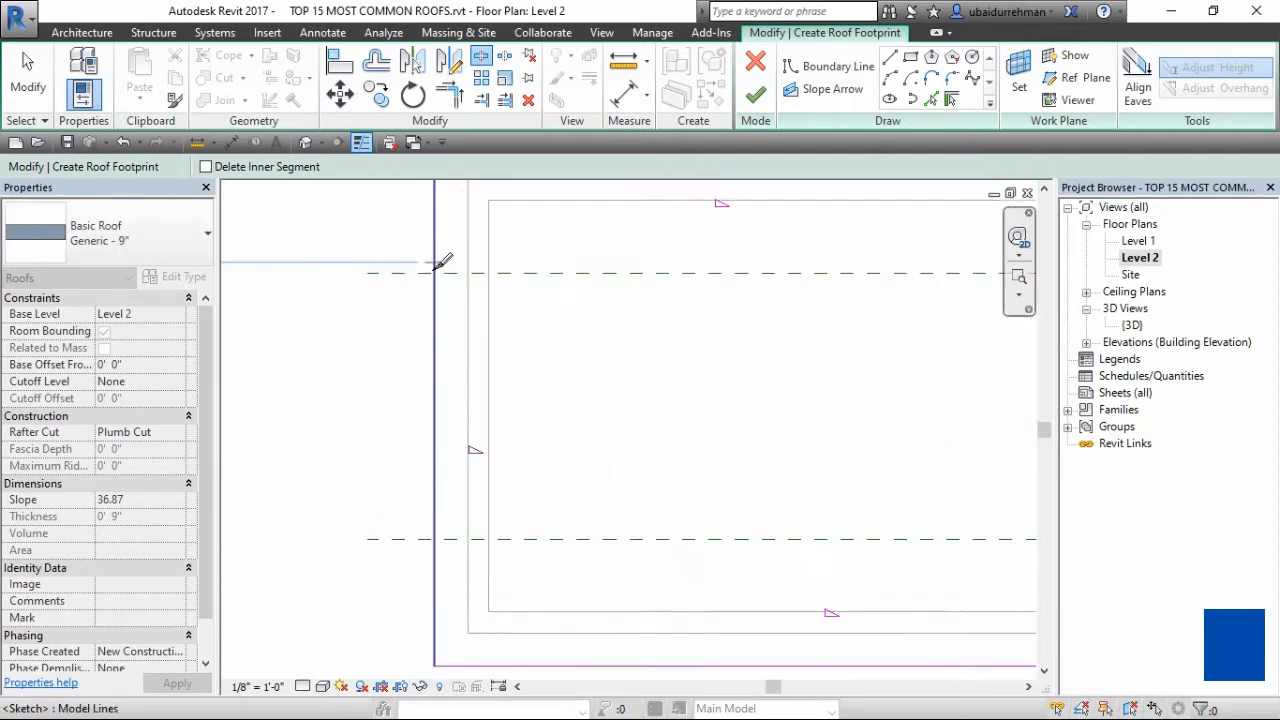
click(436, 272)
scroll(436, 280, down, 4)
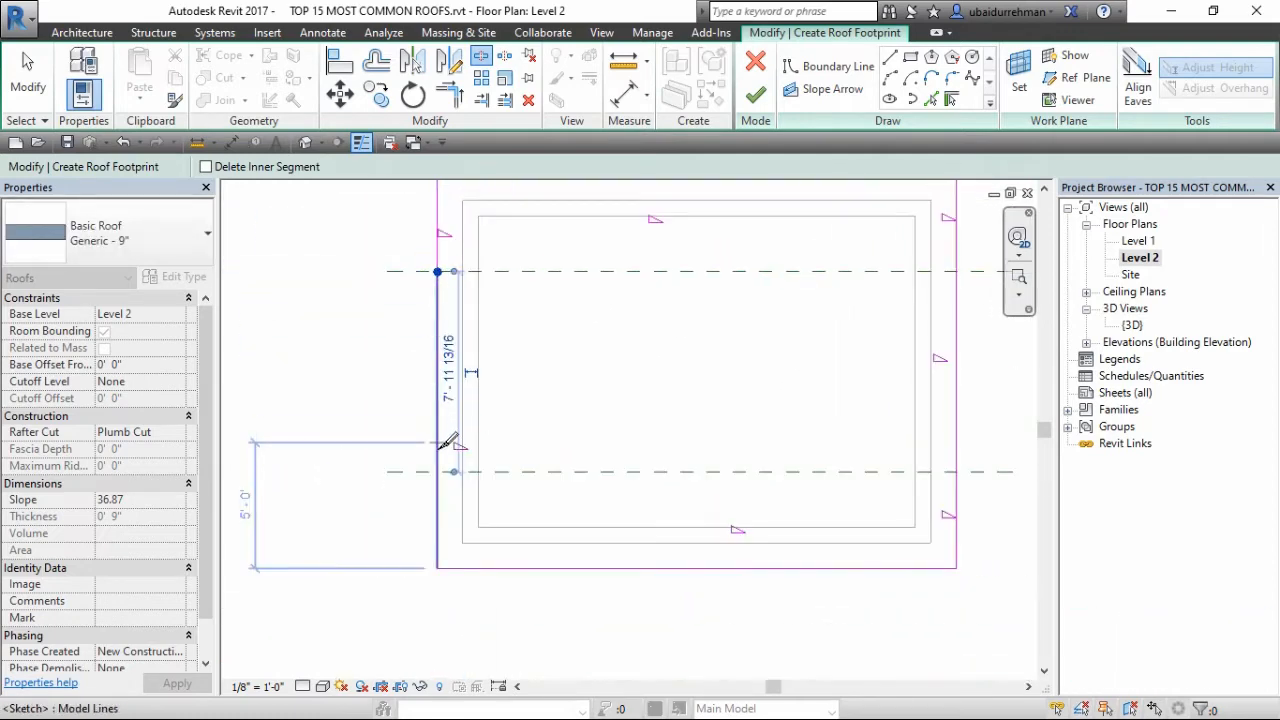
scroll(443, 466, up, 4)
click(441, 467)
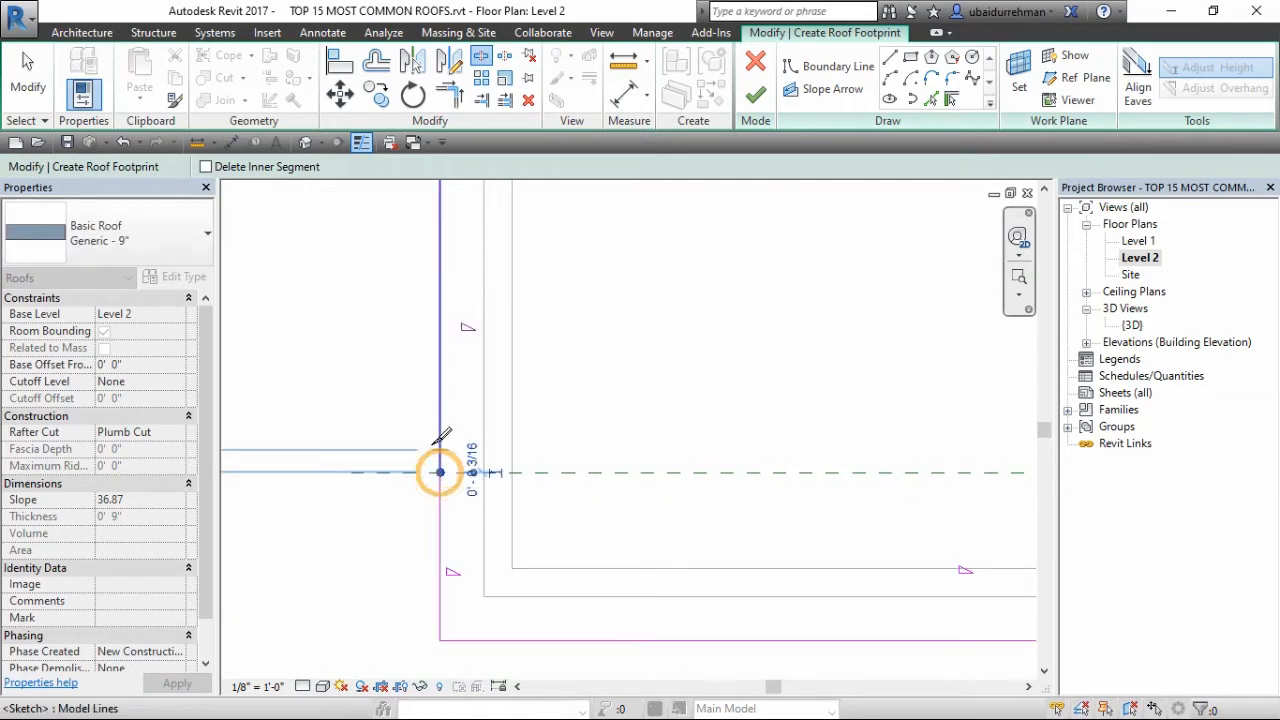
key(Escape)
scroll(500, 420, down, 4)
scroll(590, 394, up, 2)
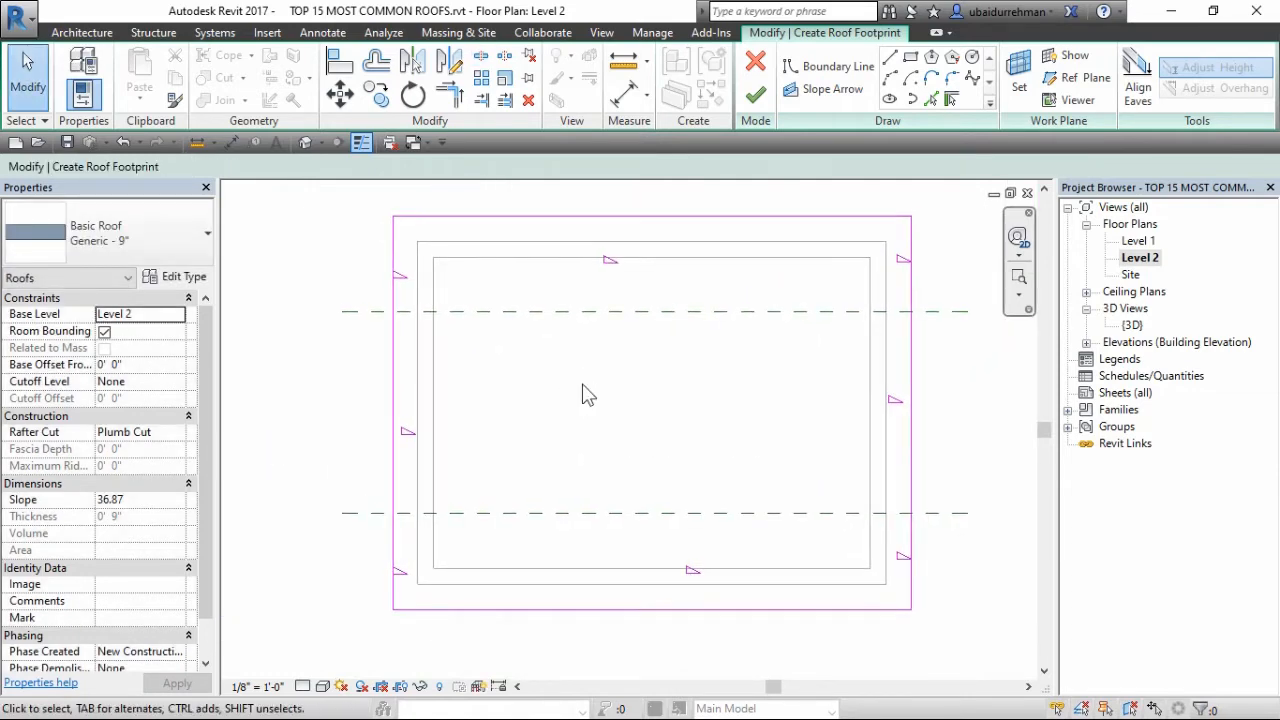
- Remove the slope definition from the four short corner segments of the left and right boundary lines
middle_drag(588, 394, 569, 397)
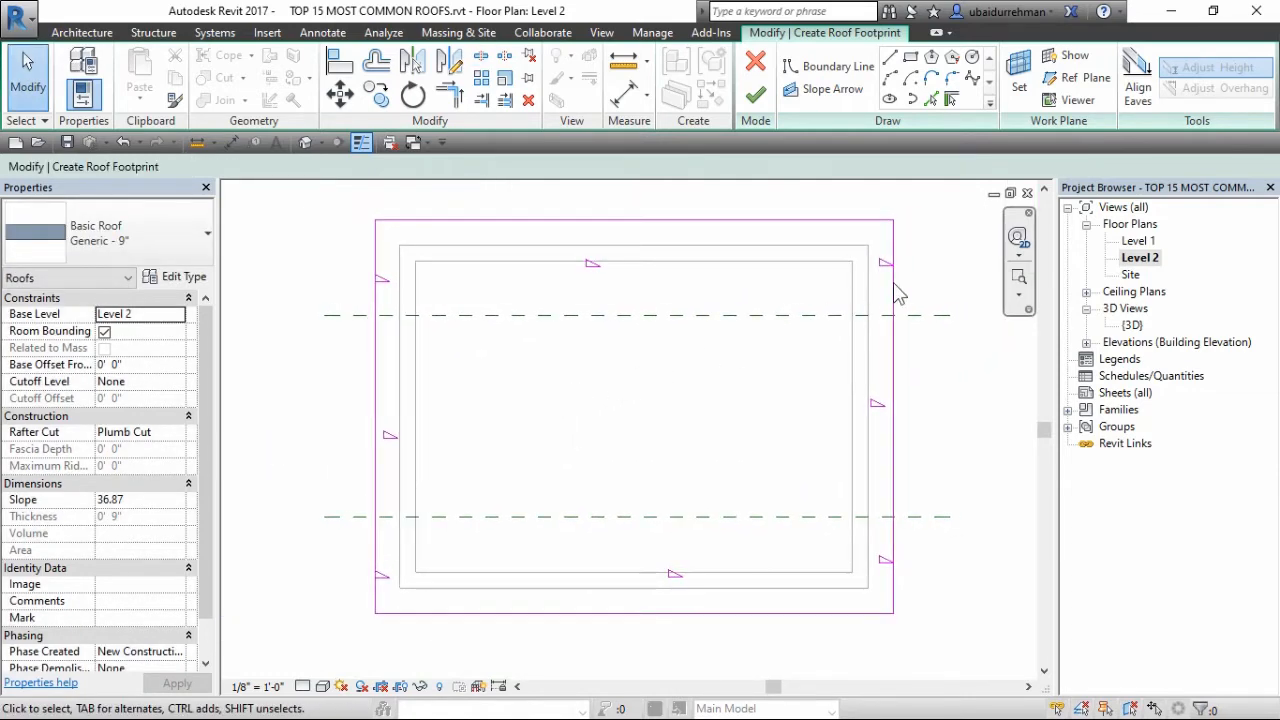
mouse_move(936, 258)
mouse_down()
mouse_move(454, 289)
mouse_move(320, 272)
mouse_up()
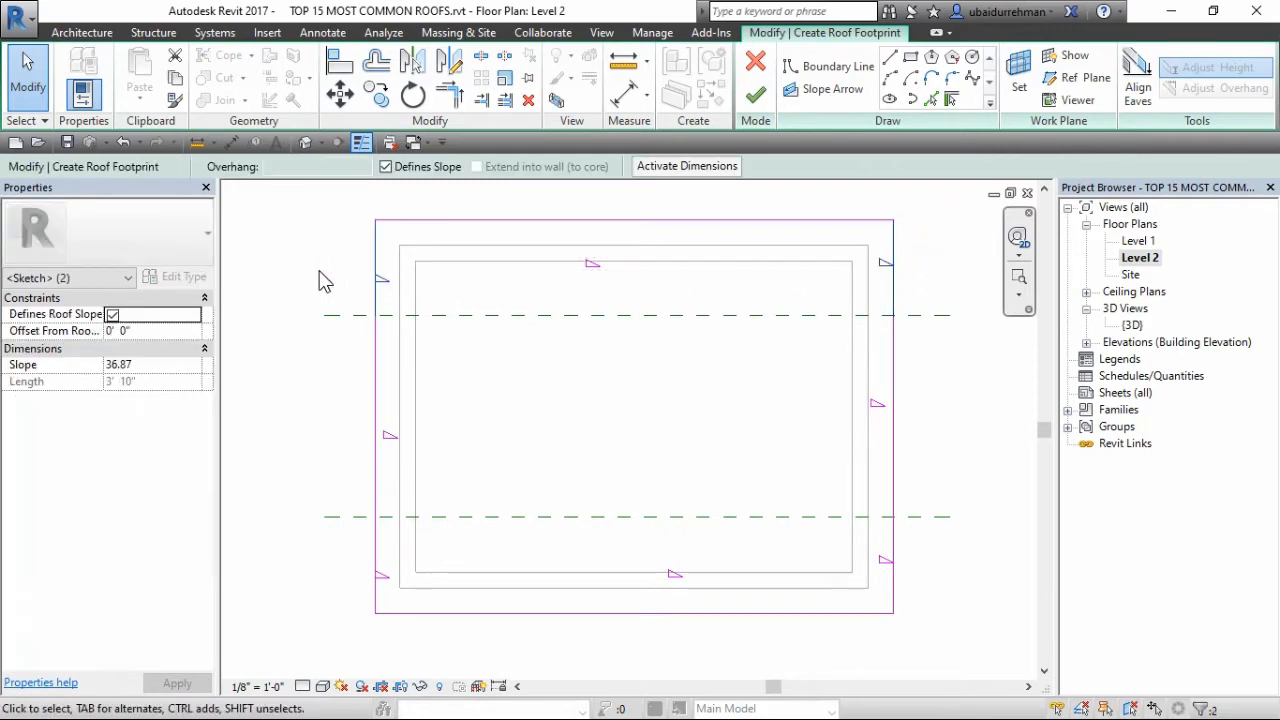
ctrl+drag(924, 582, 340, 578)
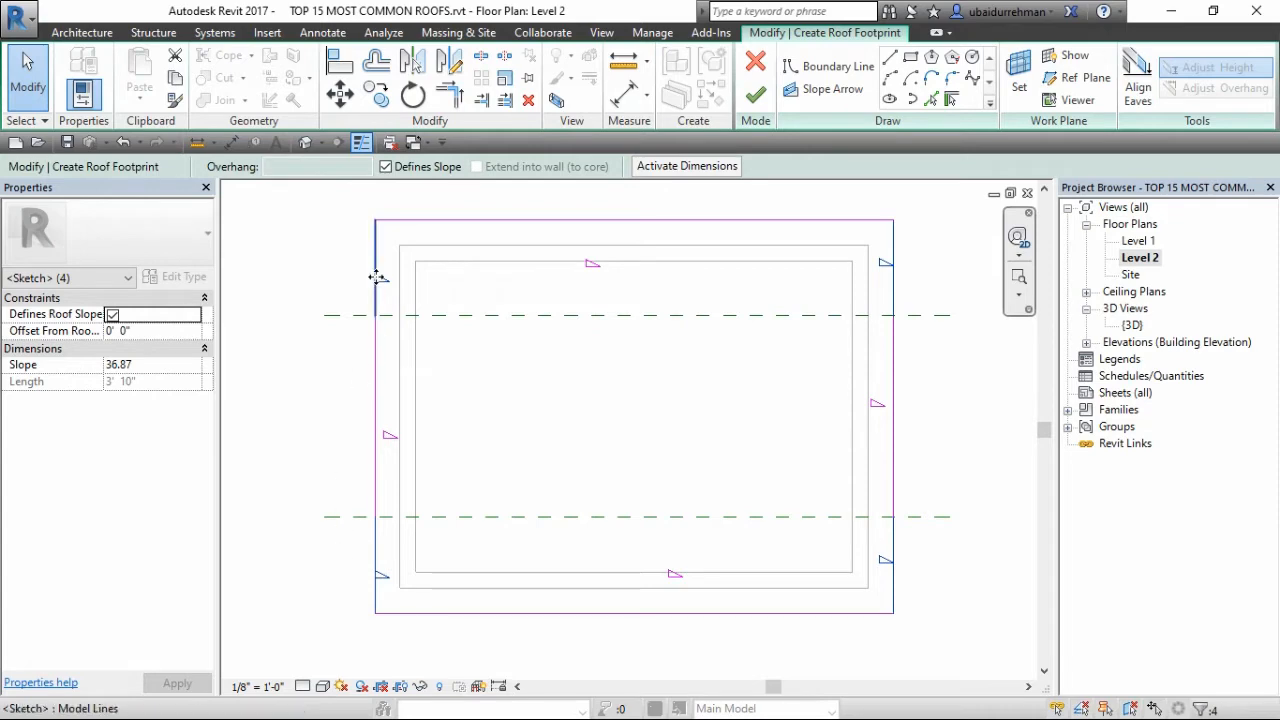
click(387, 166)
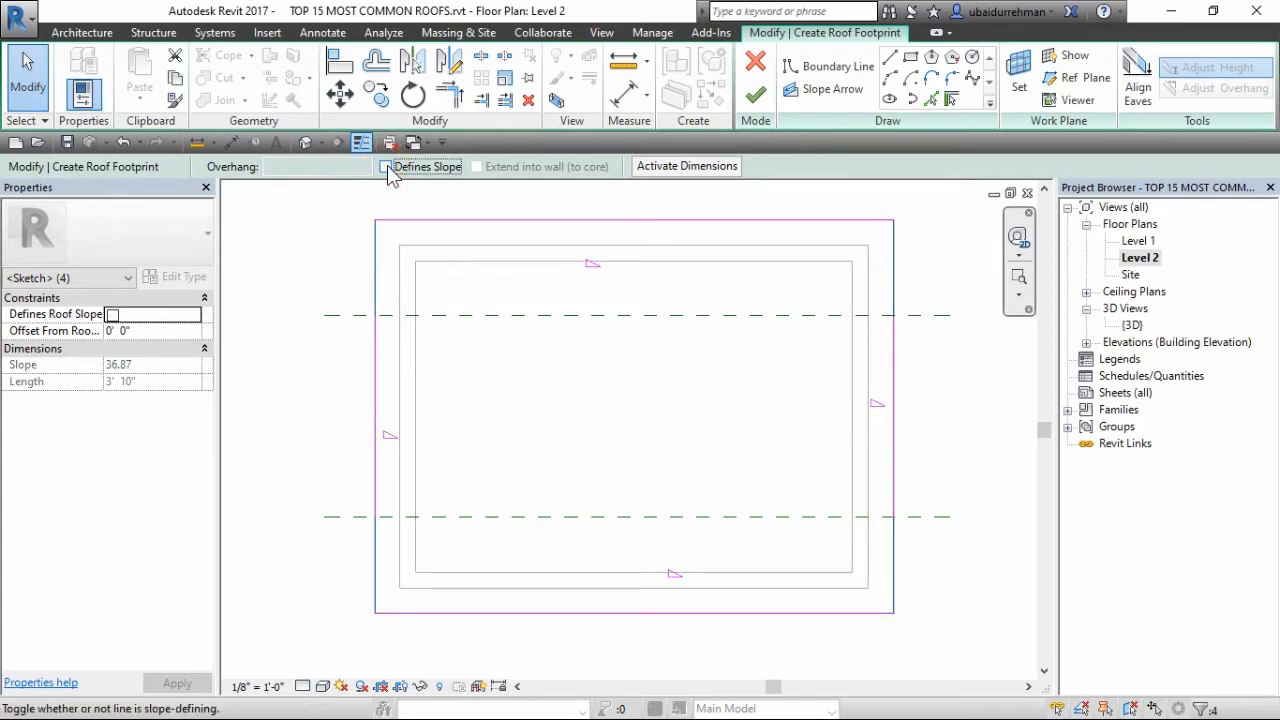
- Set the middle segments of the left and right boundary lines to a 1'6" offset from roof base and a slope of 35
key(Escape)
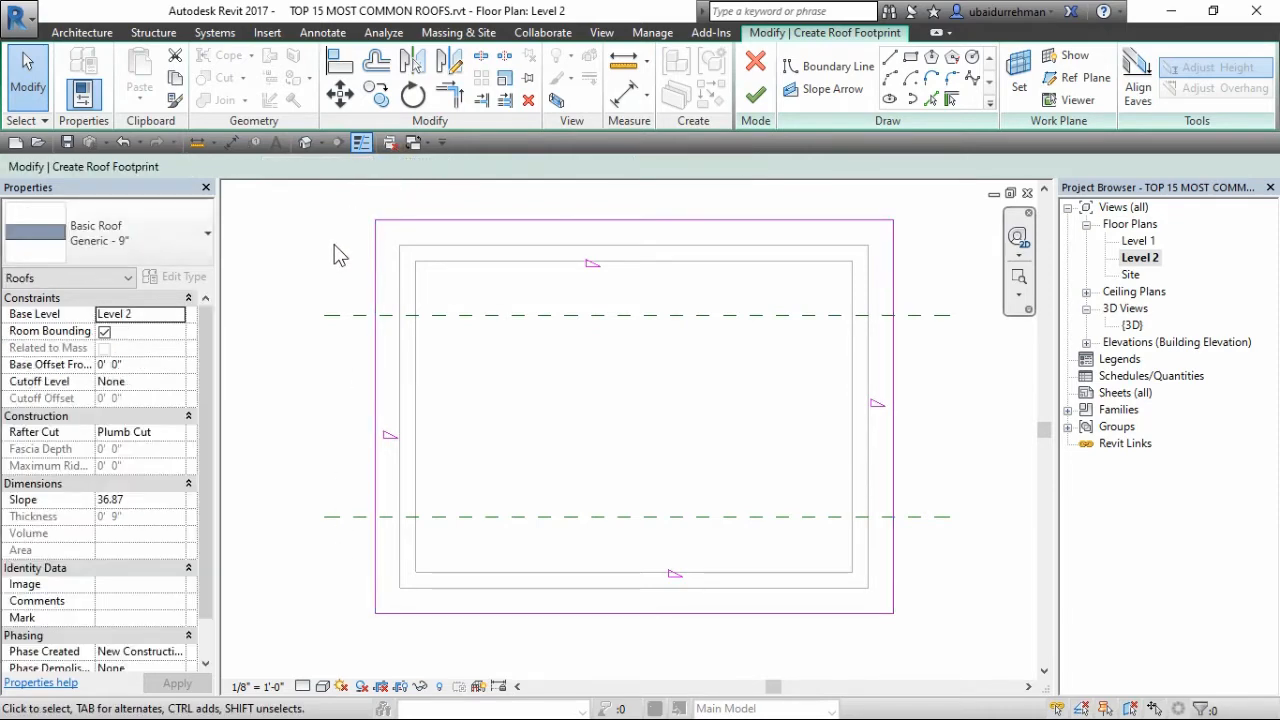
mouse_move(938, 383)
mouse_down()
mouse_move(758, 410)
mouse_move(313, 432)
mouse_up()
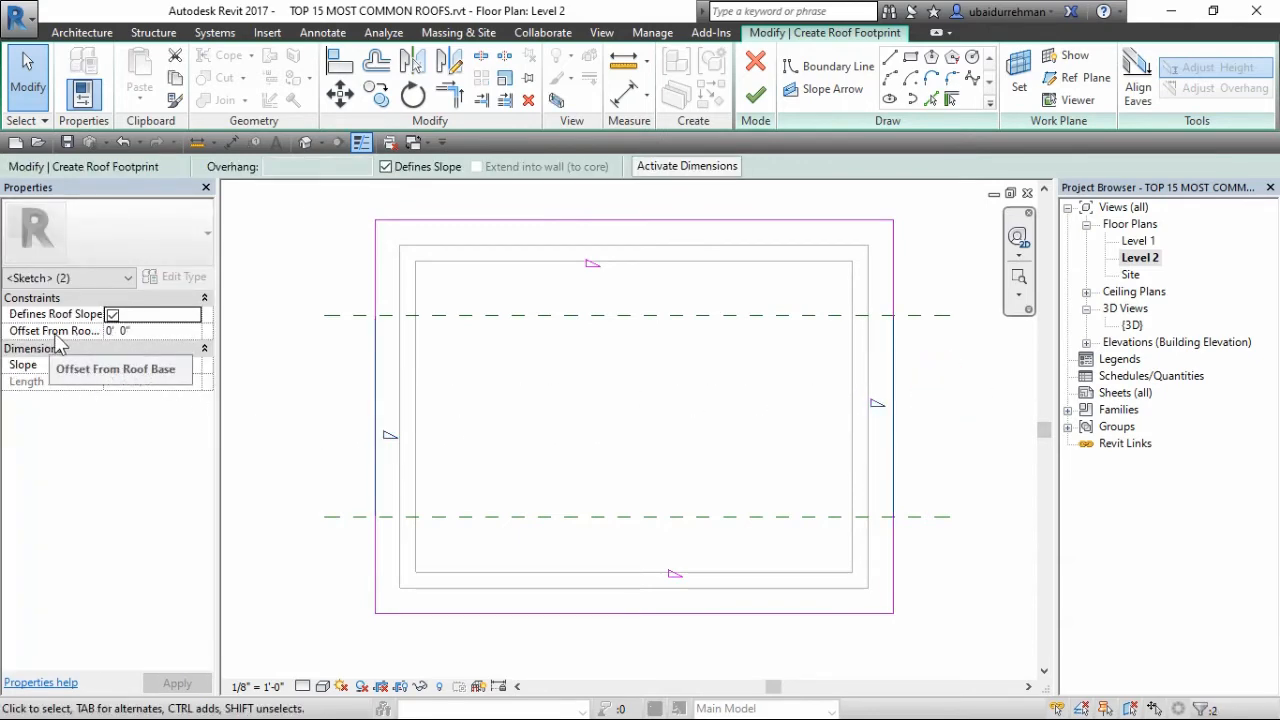
click(110, 333)
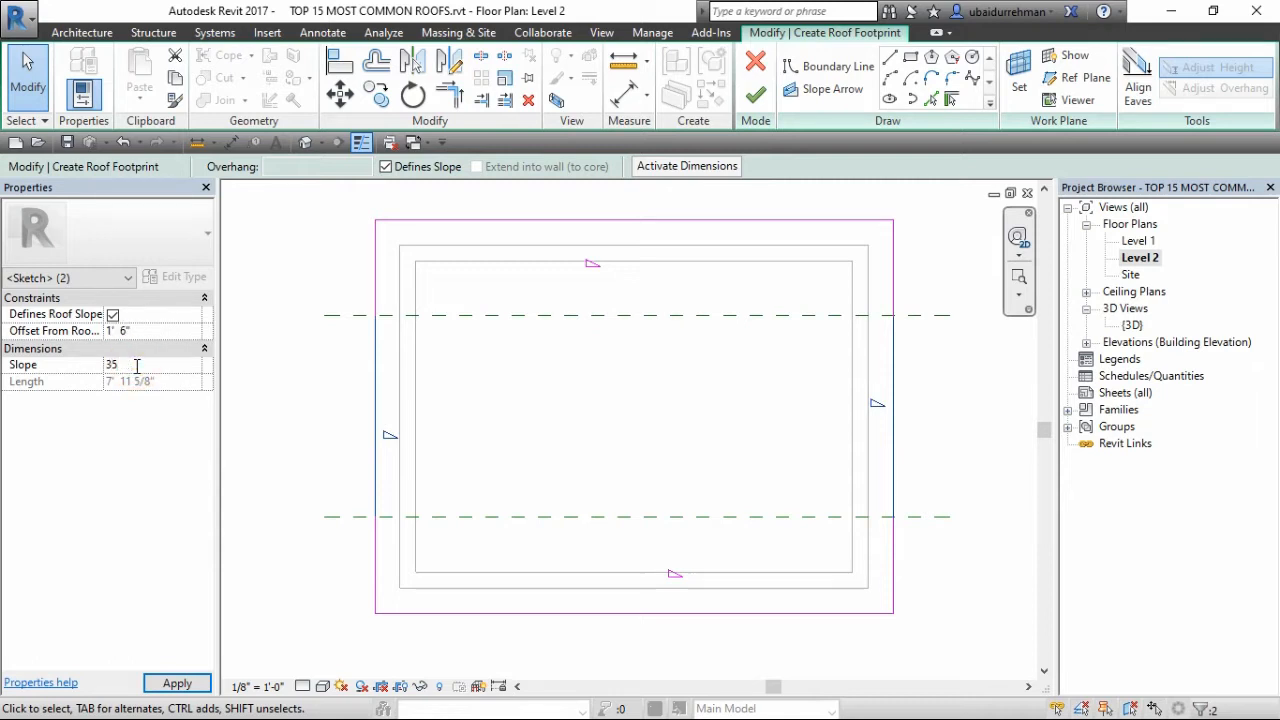
click(177, 683)
click(560, 425)
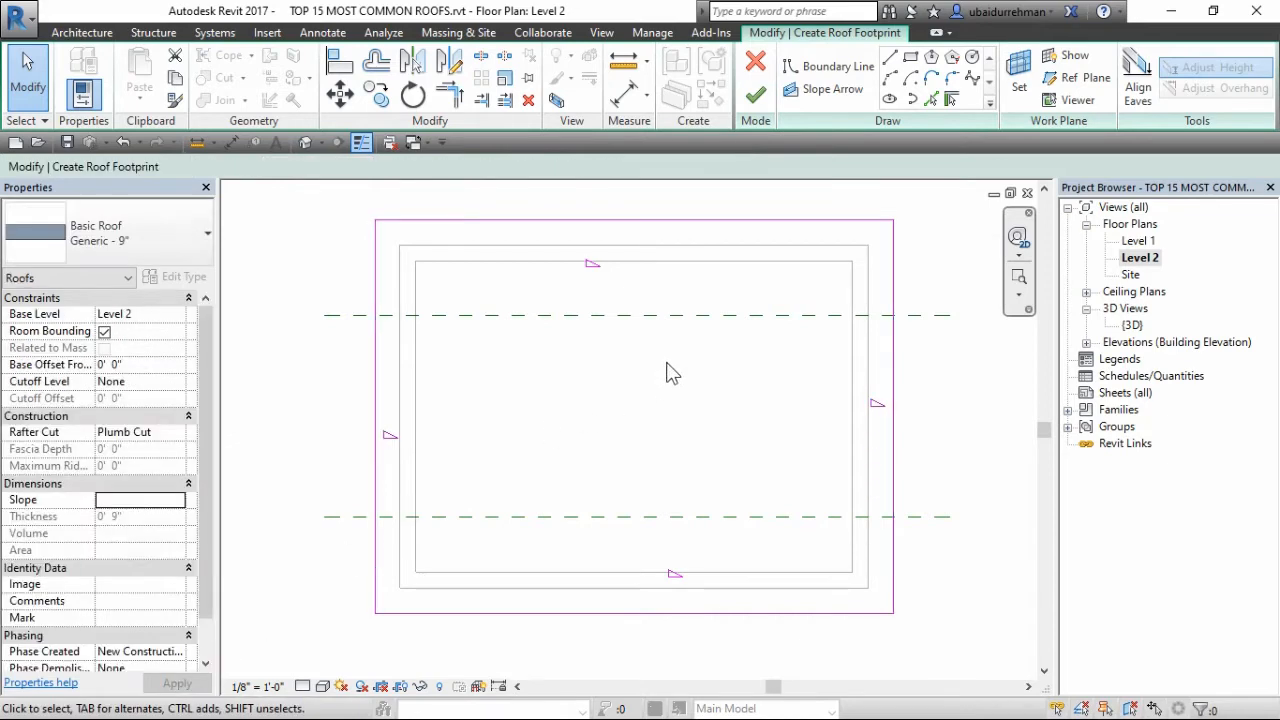
- Set the slope of the upper and lower roof boundary lines to 40
drag(686, 206, 672, 437)
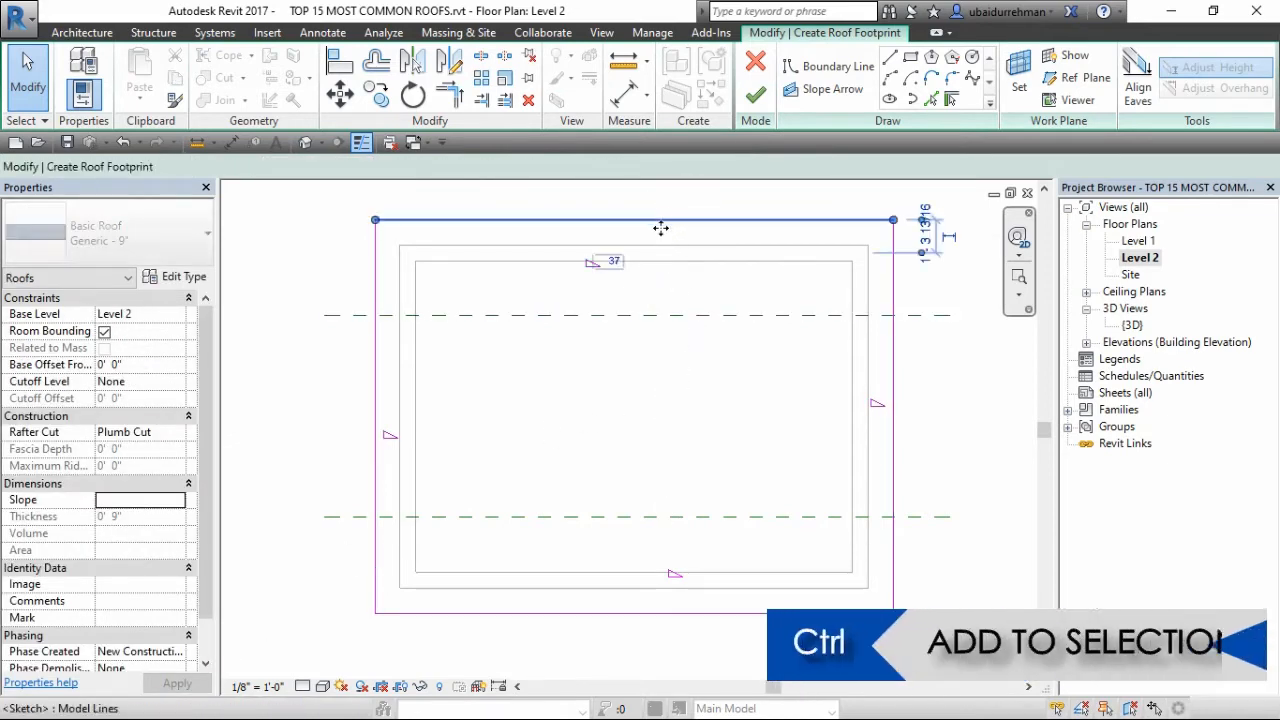
ctrl+click(720, 611)
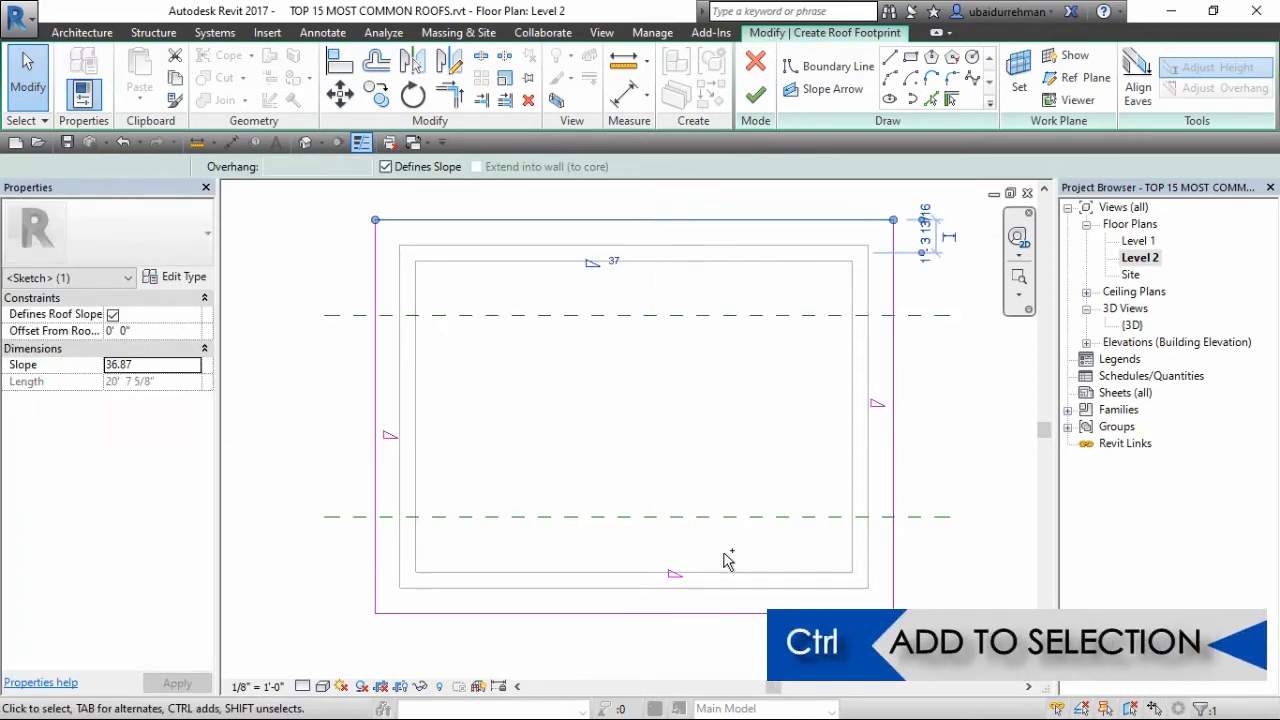
click(119, 363)
drag(133, 363, 96, 370)
text(40)
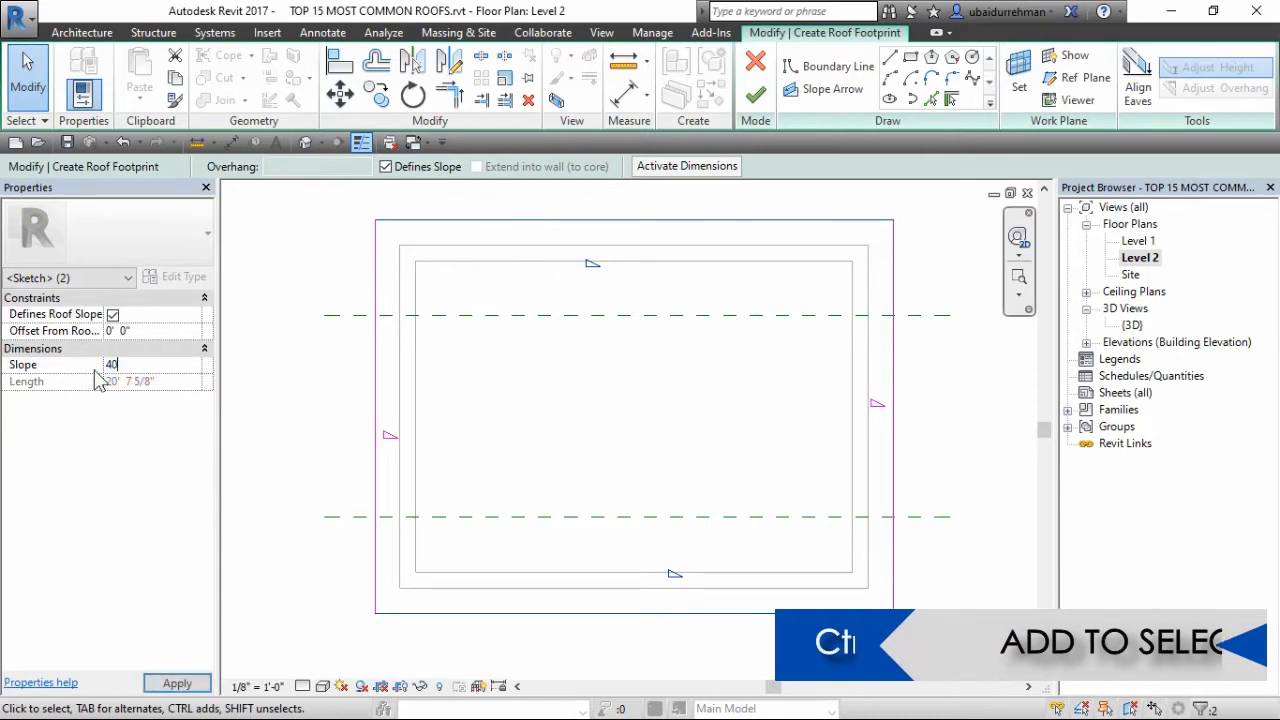
click(174, 684)
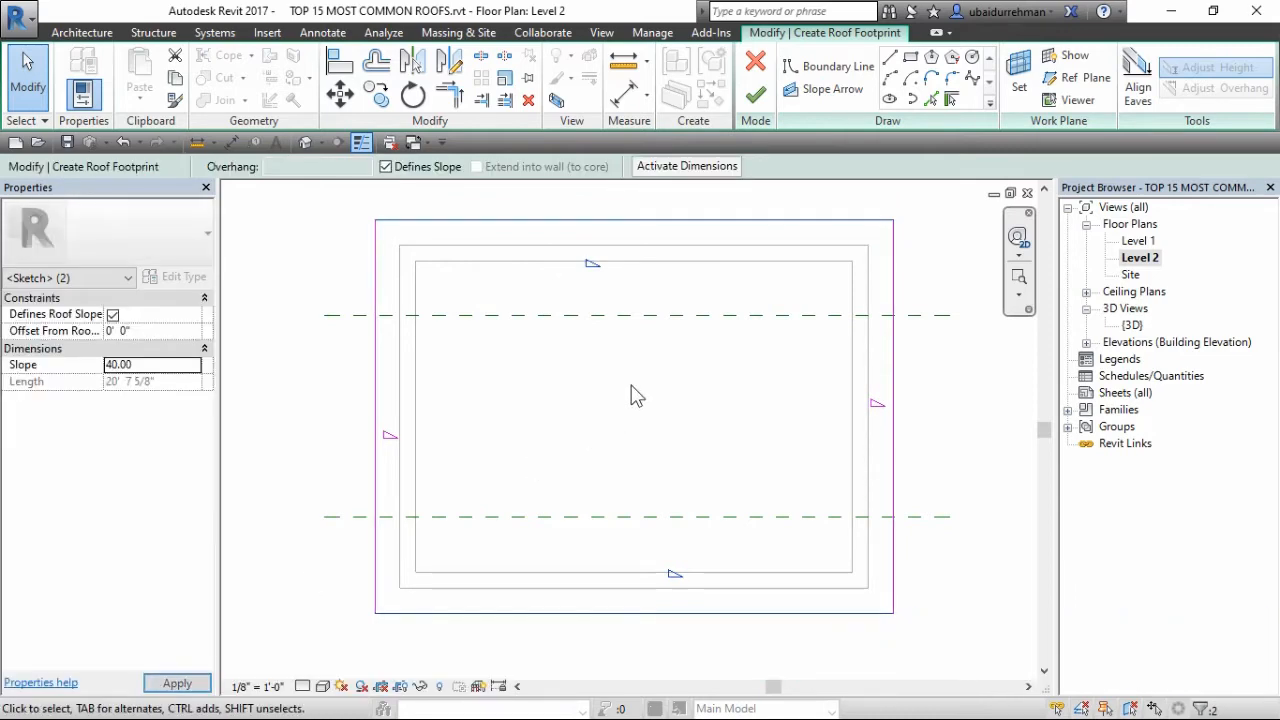
click(631, 391)
- Finish the jerkinhead roof, attach the highlighted walls to it, and show it in the 3D view
middle_drag(640, 404, 622, 405)
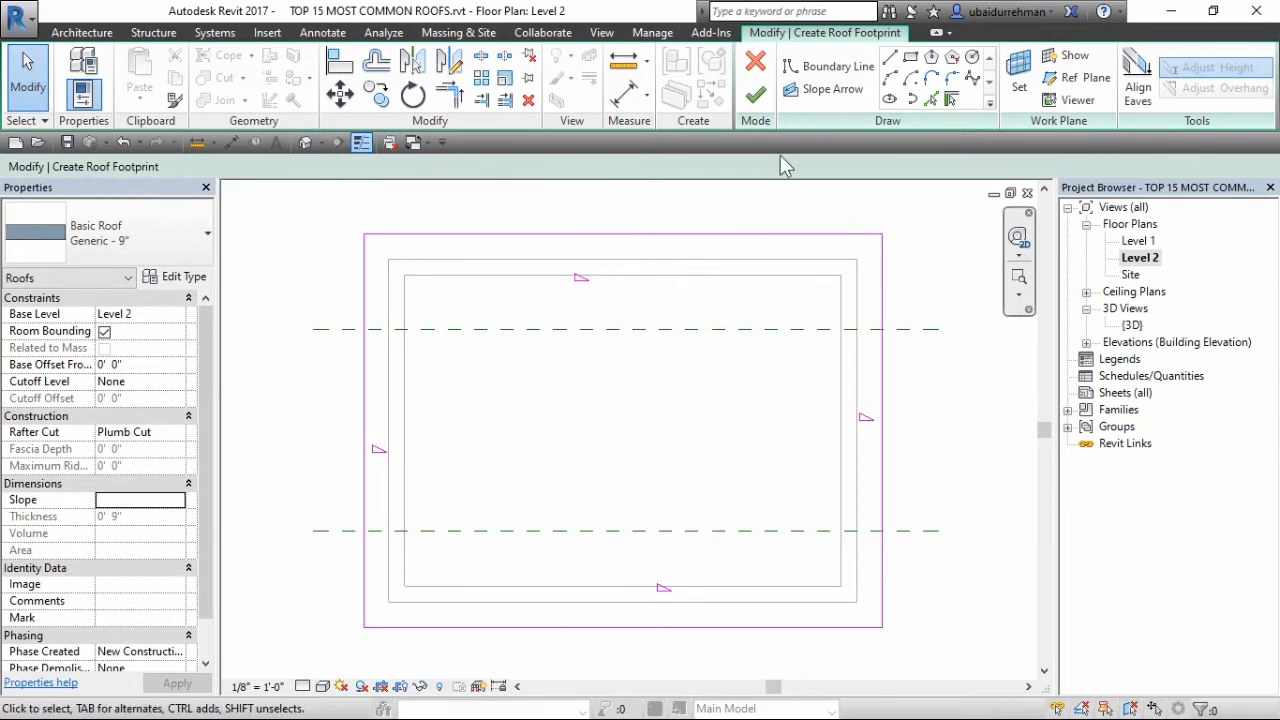
click(755, 95)
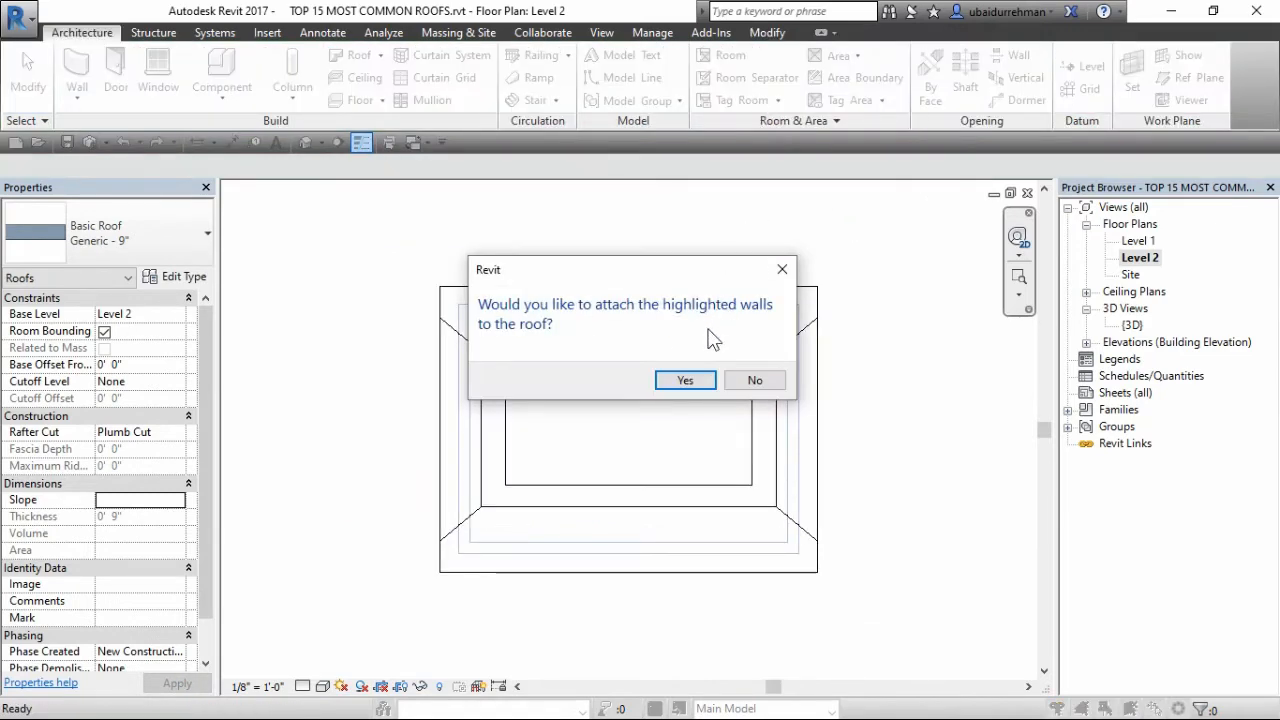
click(679, 380)
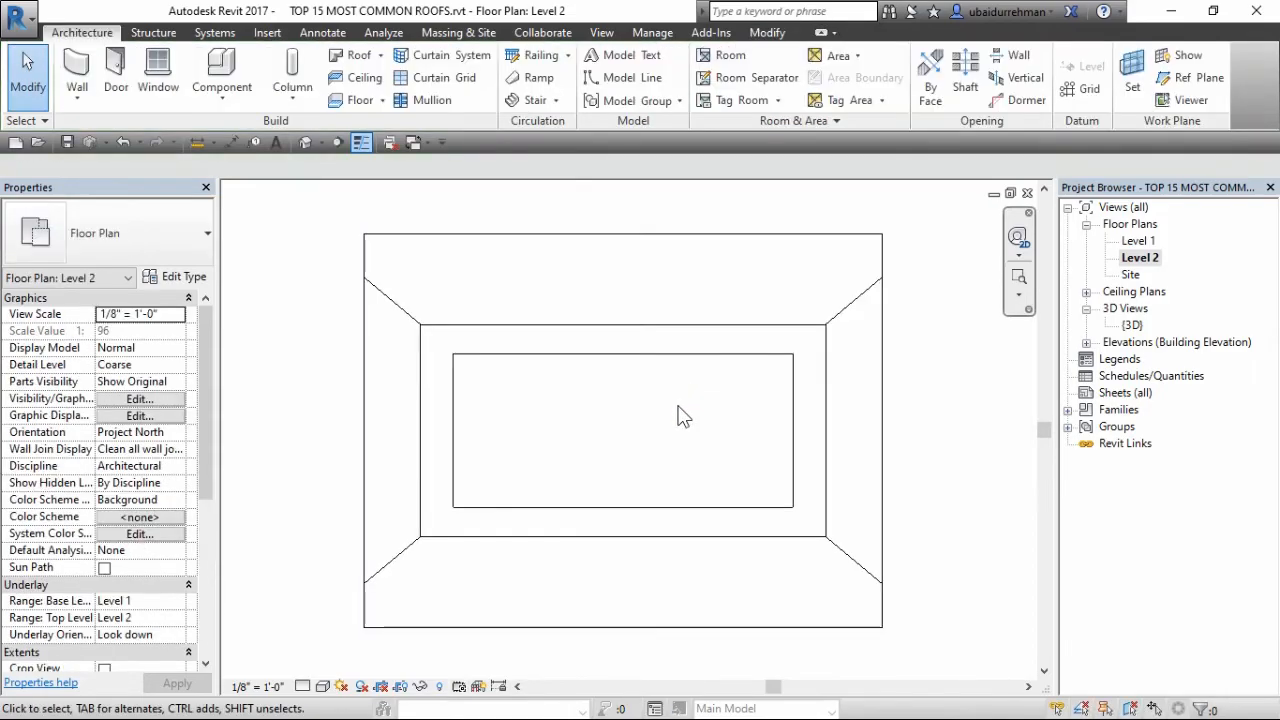
double_click(1132, 325)
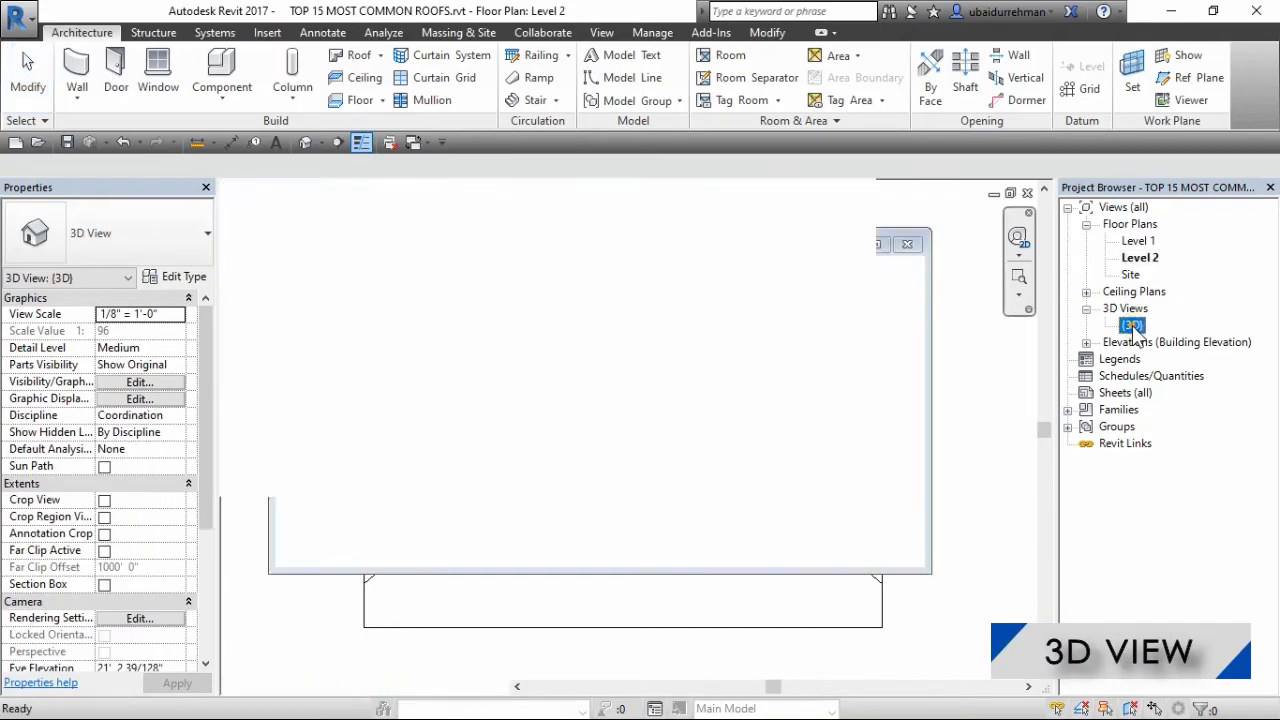
scroll(466, 520, up, 1)
middle_drag(476, 525, 470, 499)
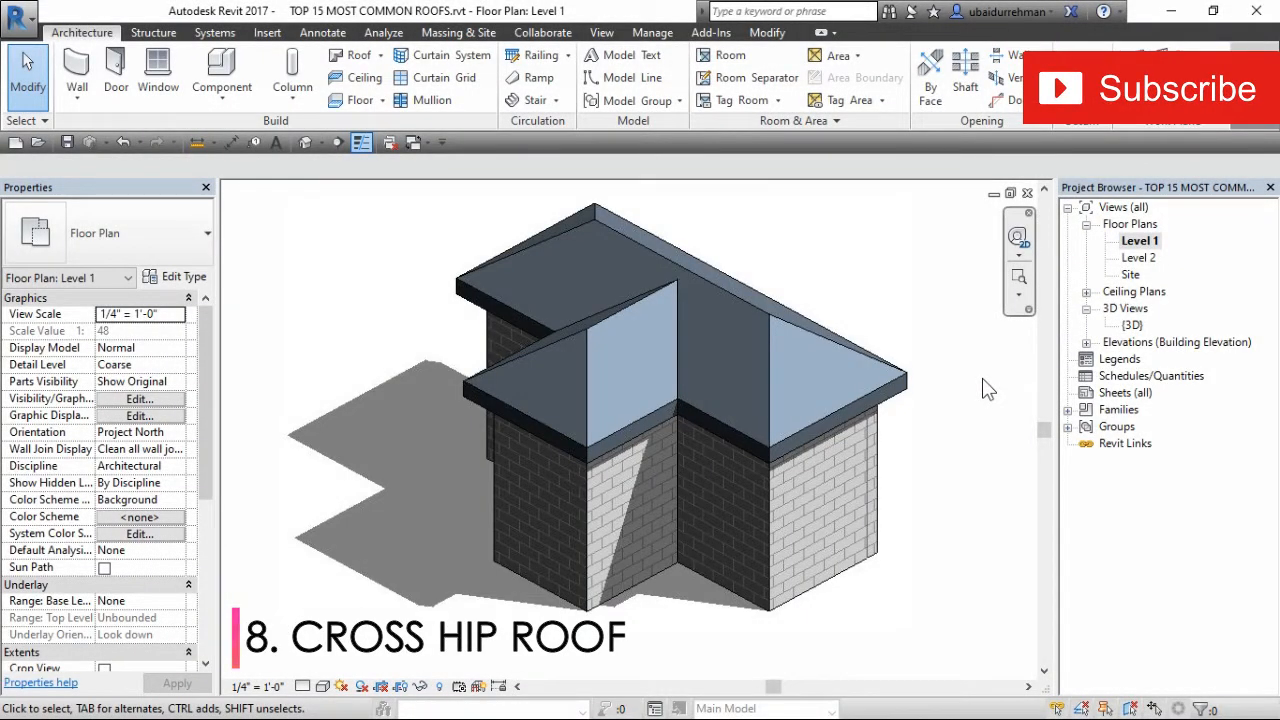
- Start a roof by footprint on Level 2 and sketch a rectangular boundary around the main block's outer walls with a 1'0" offset
double_click(1135, 258)
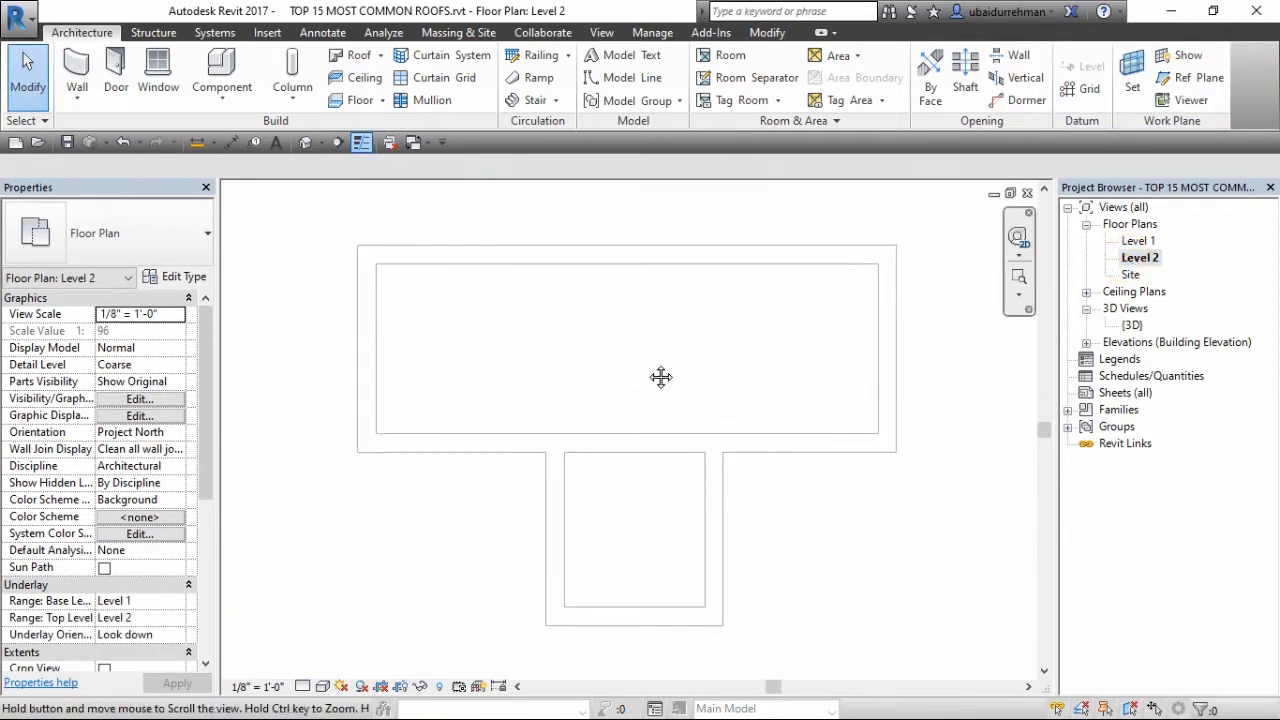
middle_drag(661, 377, 647, 370)
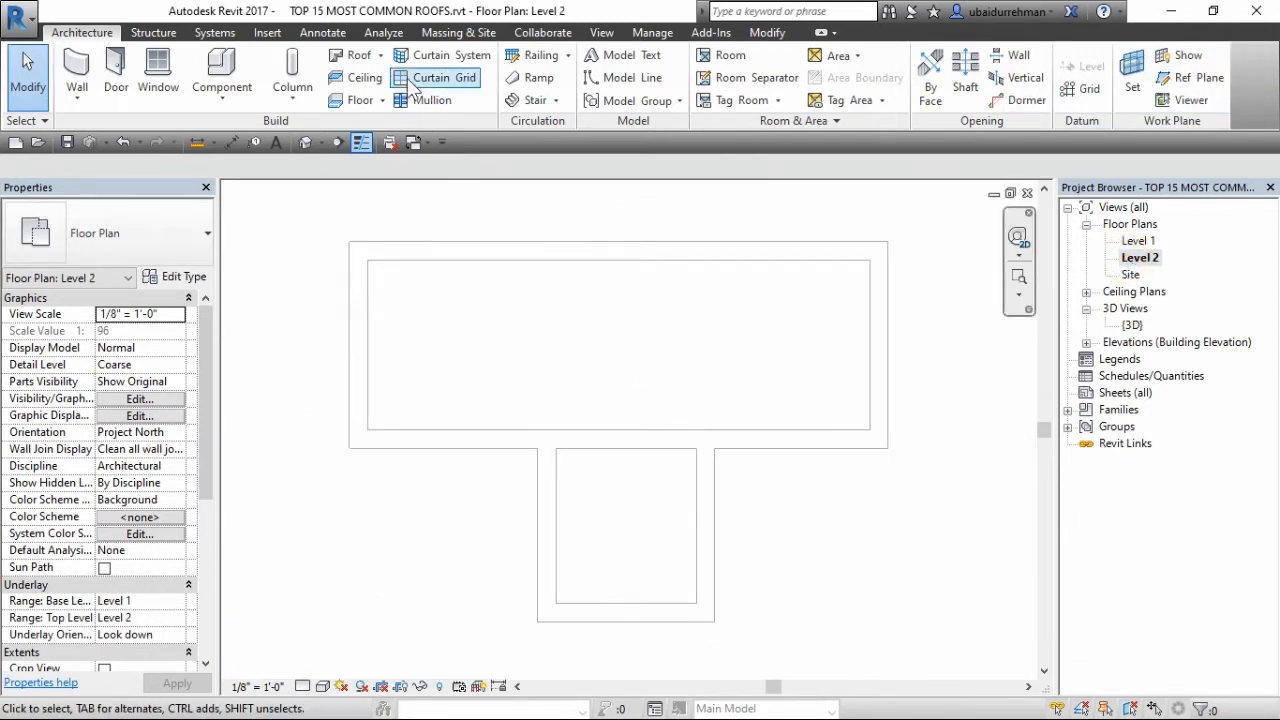
click(381, 56)
click(386, 77)
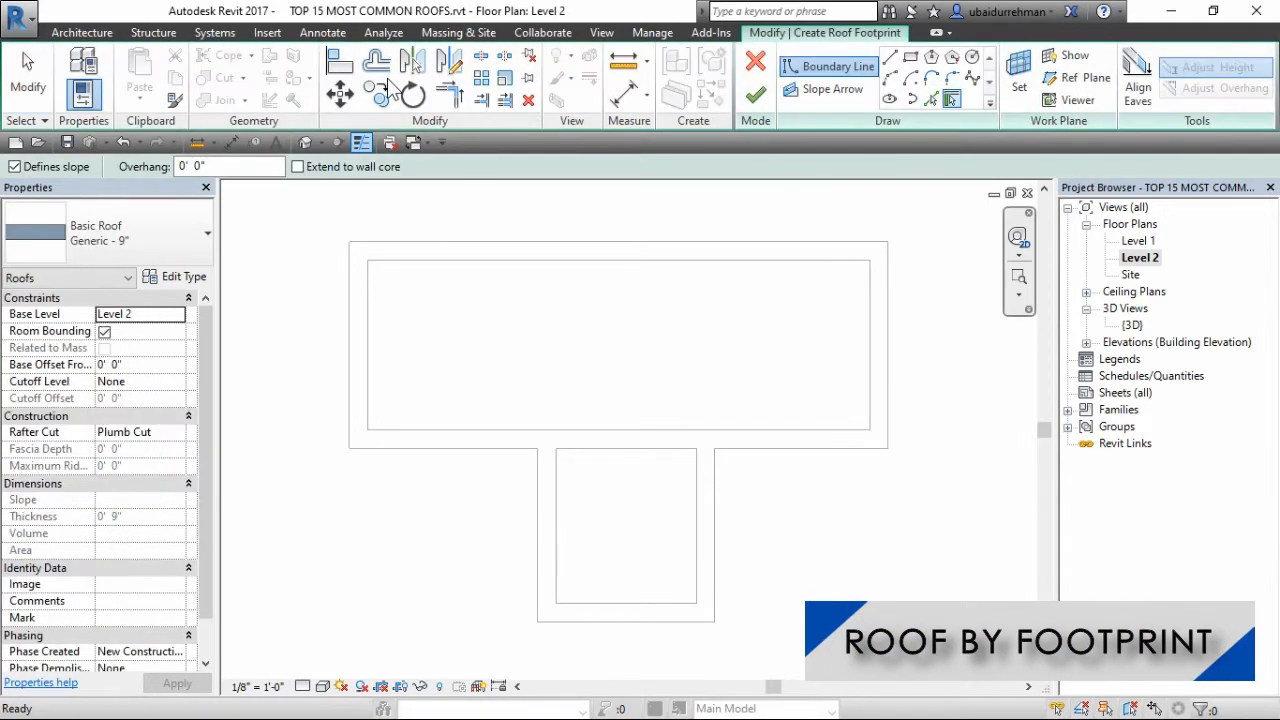
click(908, 66)
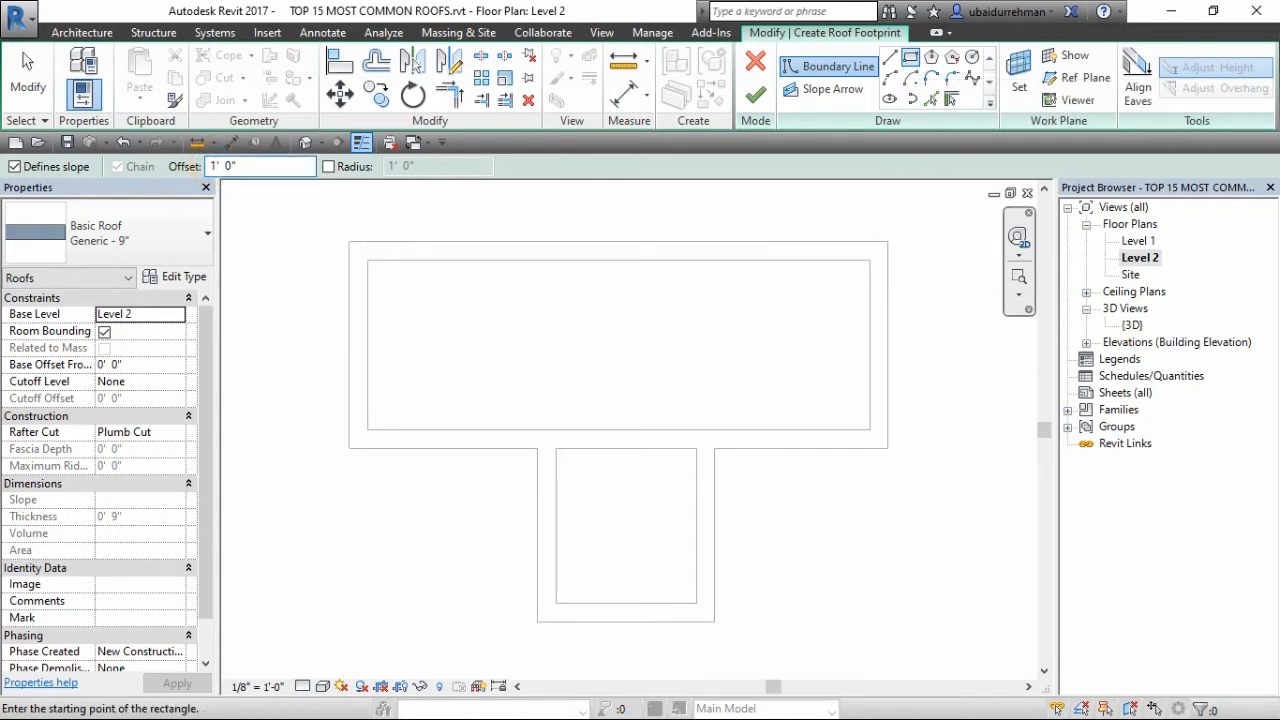
click(887, 242)
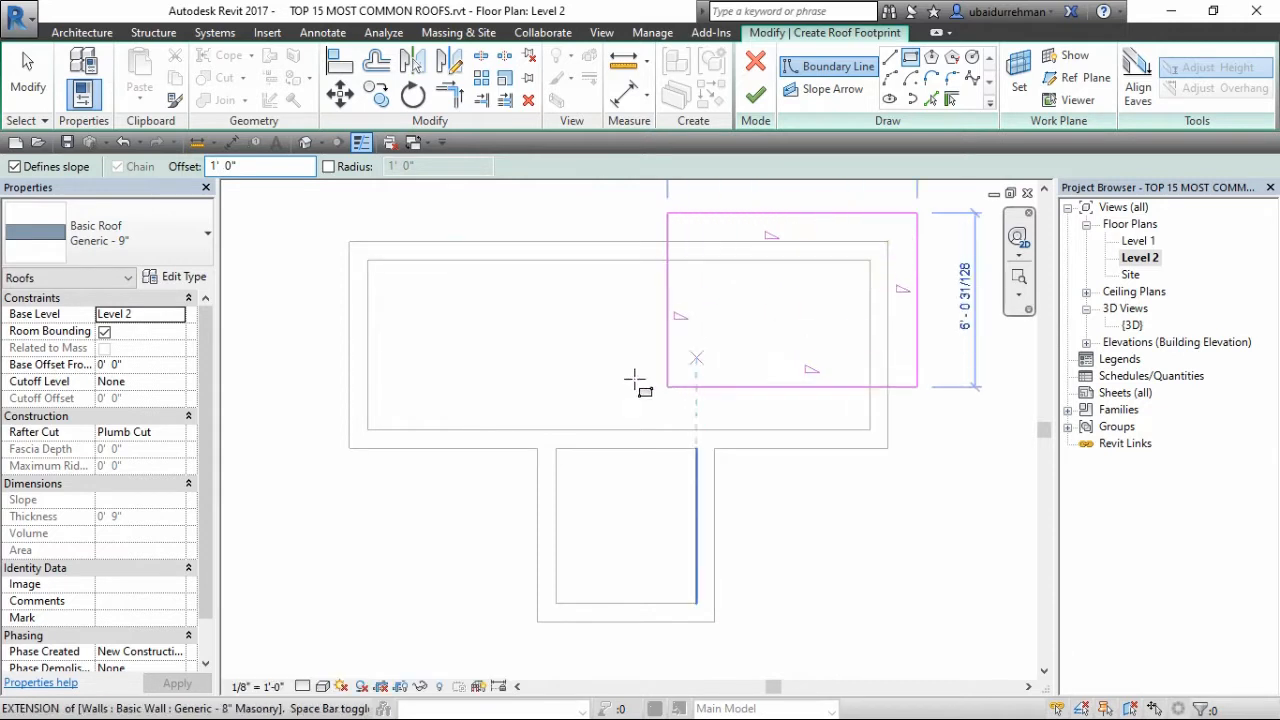
click(349, 449)
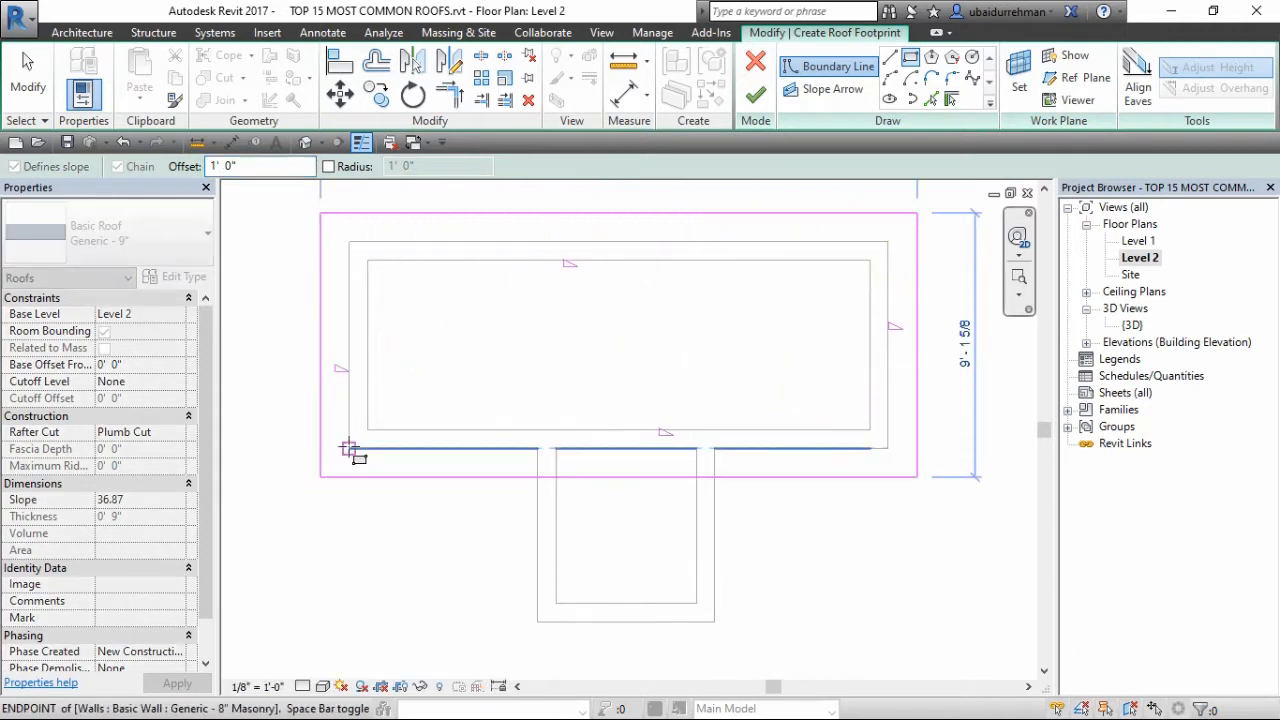
- Sketch a second rectangular boundary around the projecting wing's outer walls with the same 1'0" offset
click(714, 449)
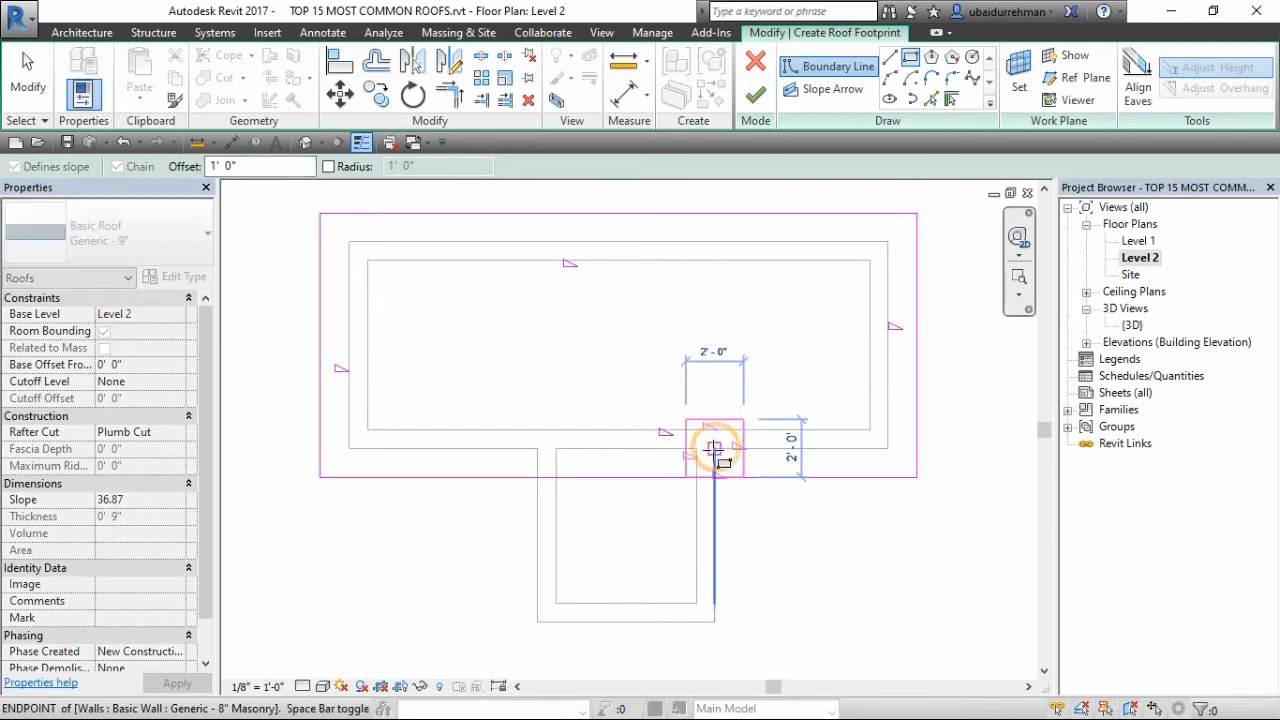
click(537, 621)
key(Escape)
key(Escape)
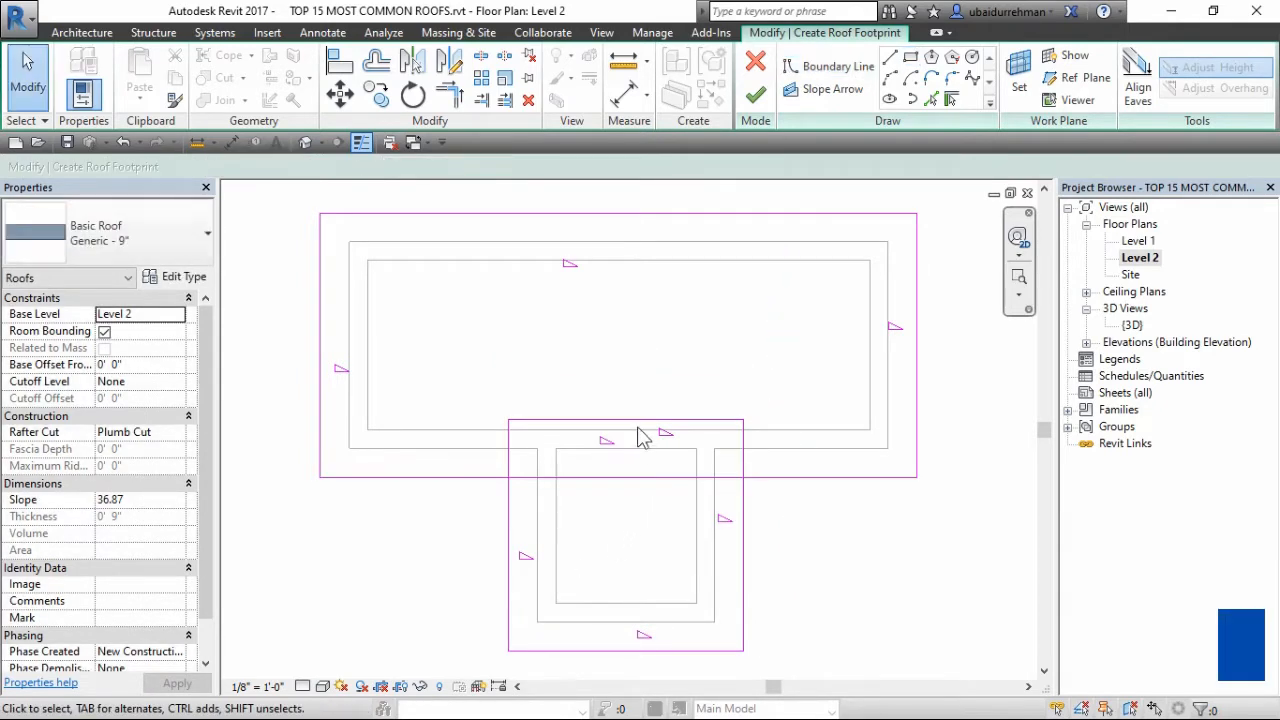
- Delete the wing rectangle's upper edge and split the main rectangle's lower line between the wing's two sides
click(637, 421)
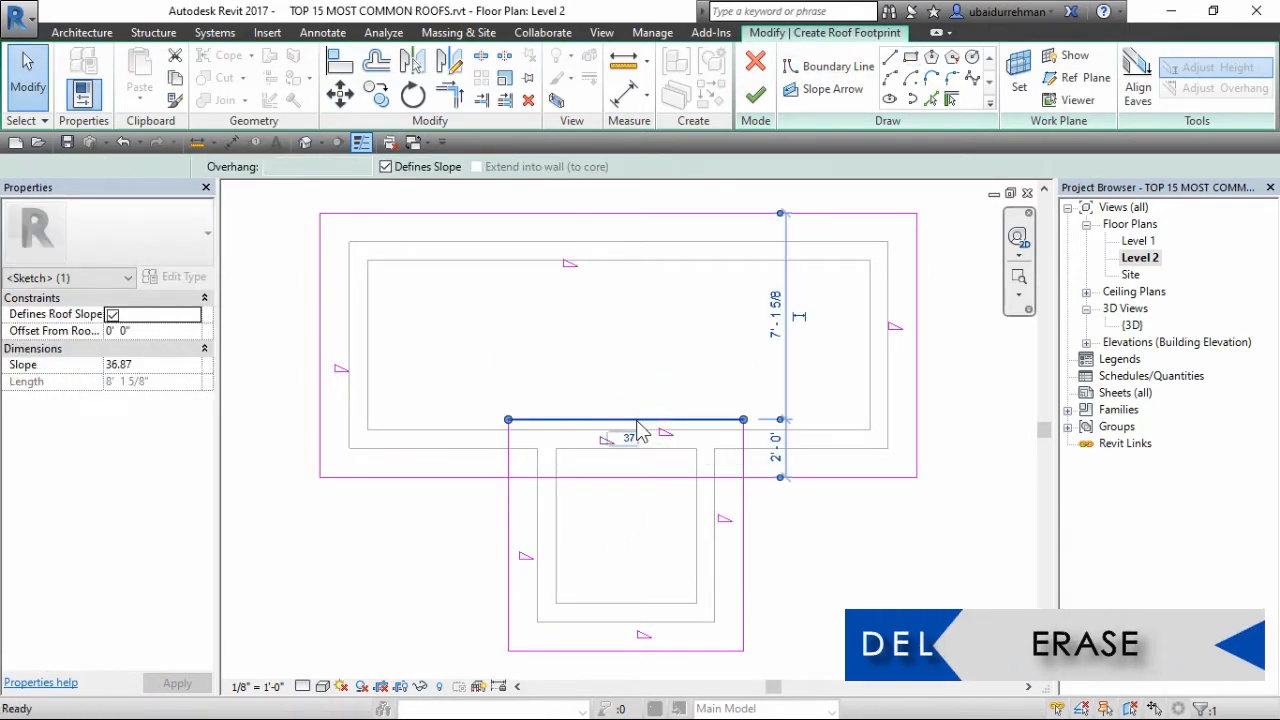
key(Delete)
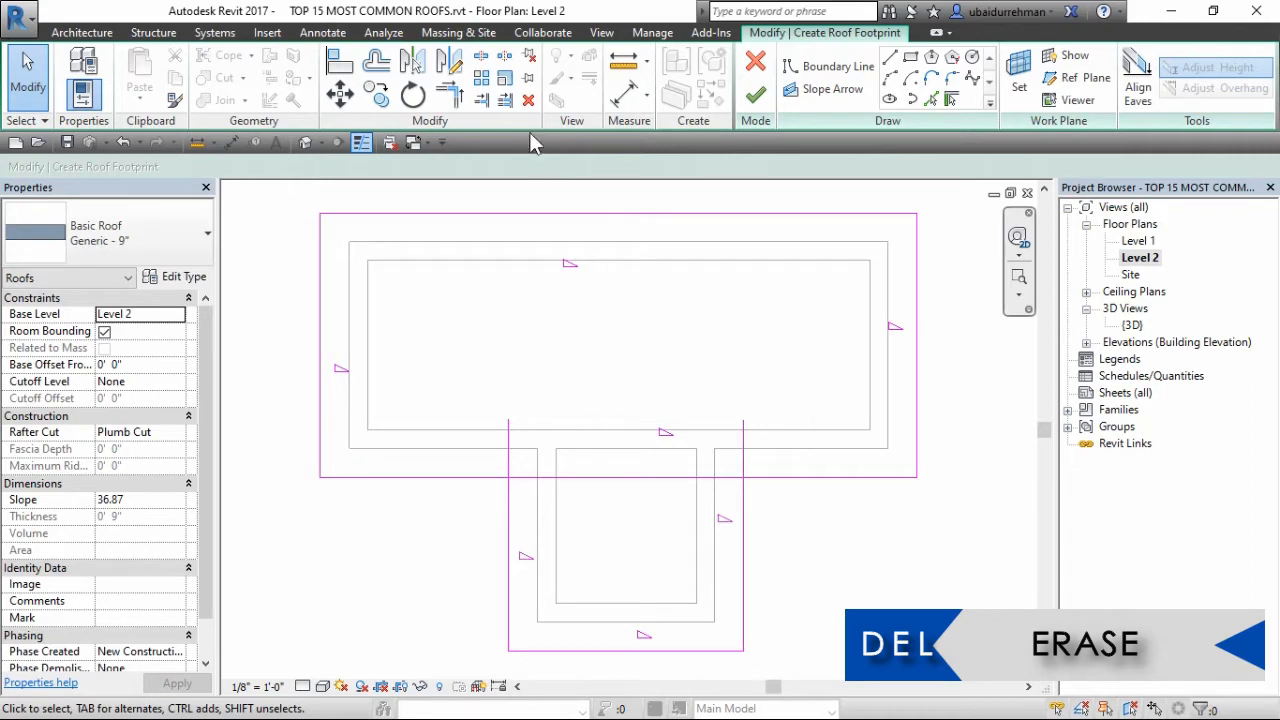
click(482, 60)
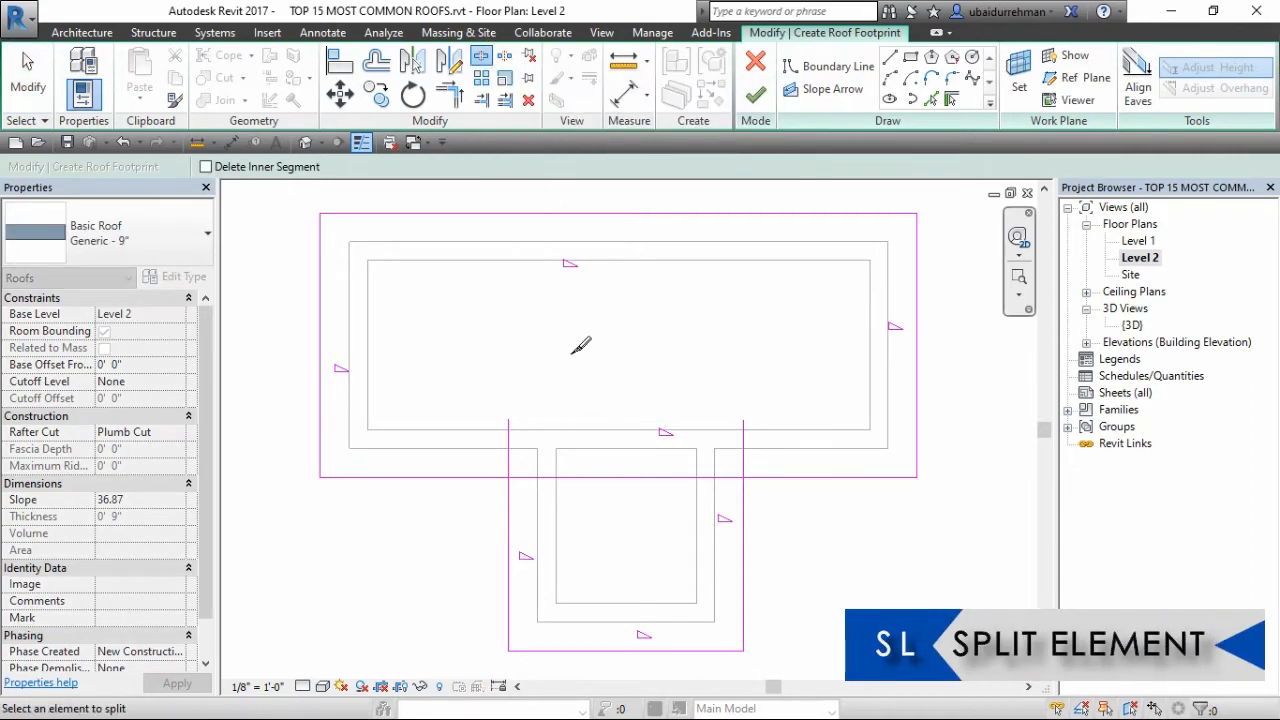
click(628, 477)
key(Escape)
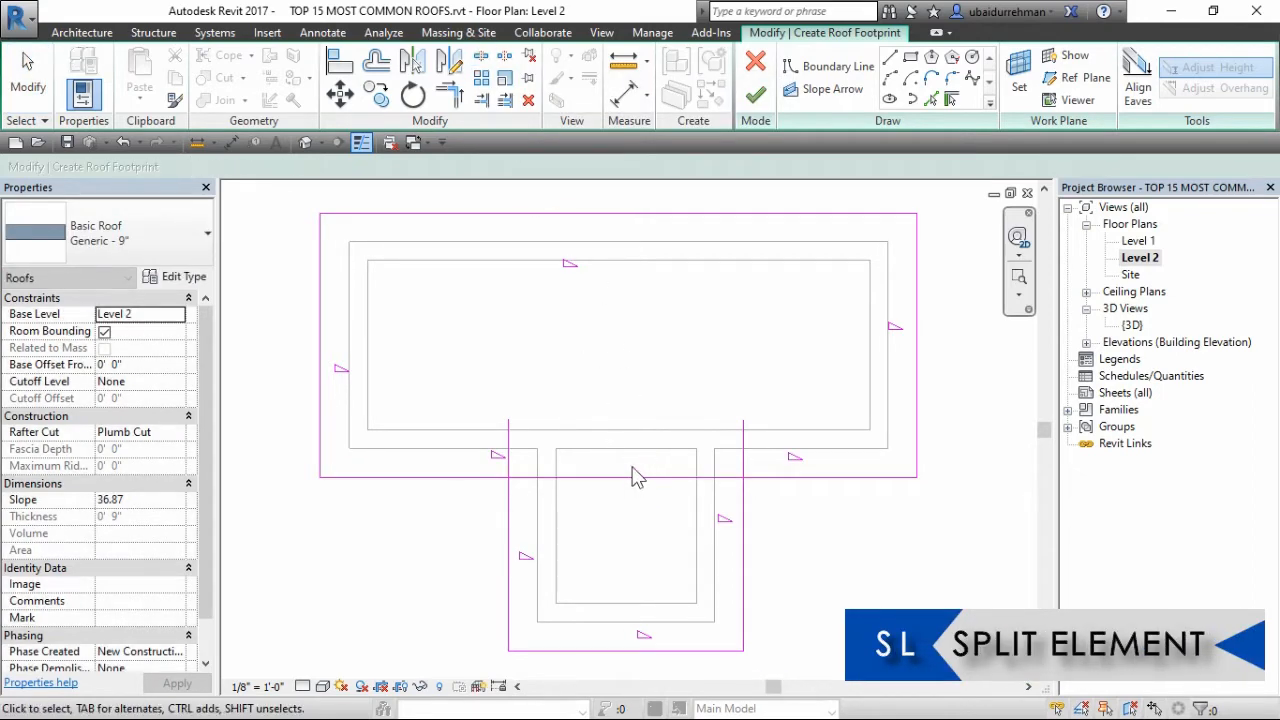
- Trim the split lower line and the wing's side lines to corners, forming one closed T-shaped boundary
click(450, 97)
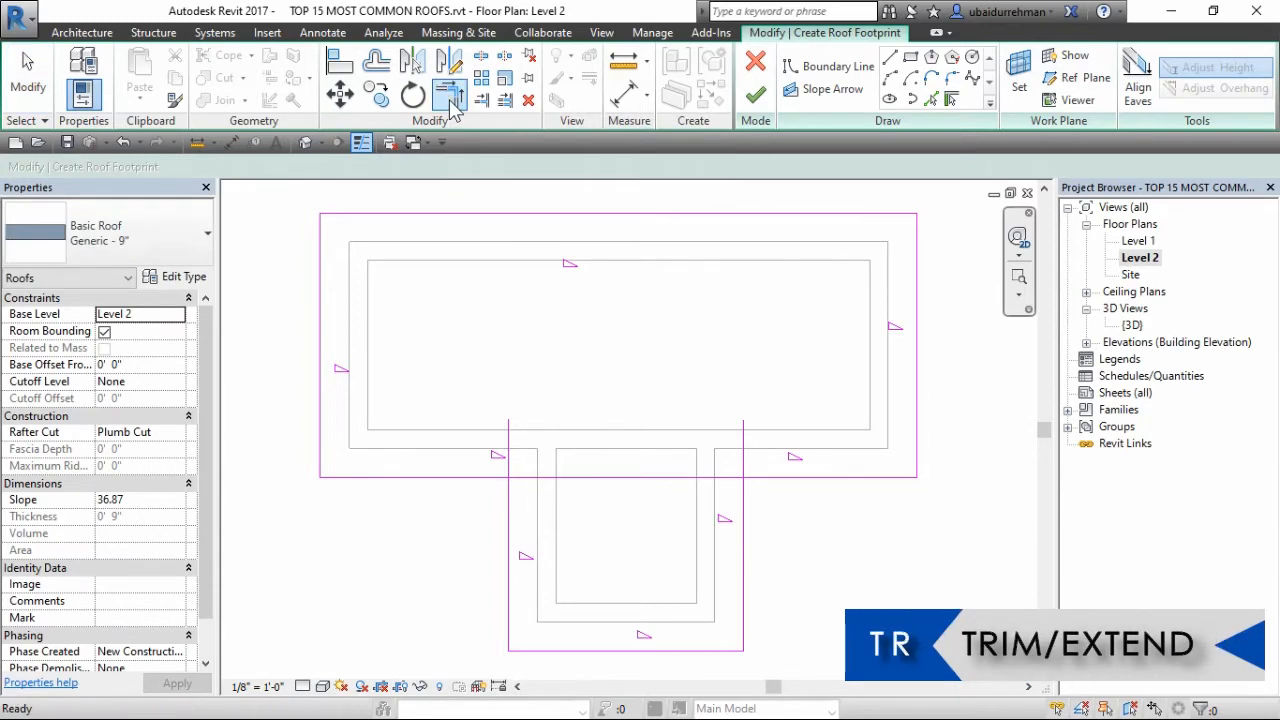
click(500, 479)
click(503, 517)
click(745, 505)
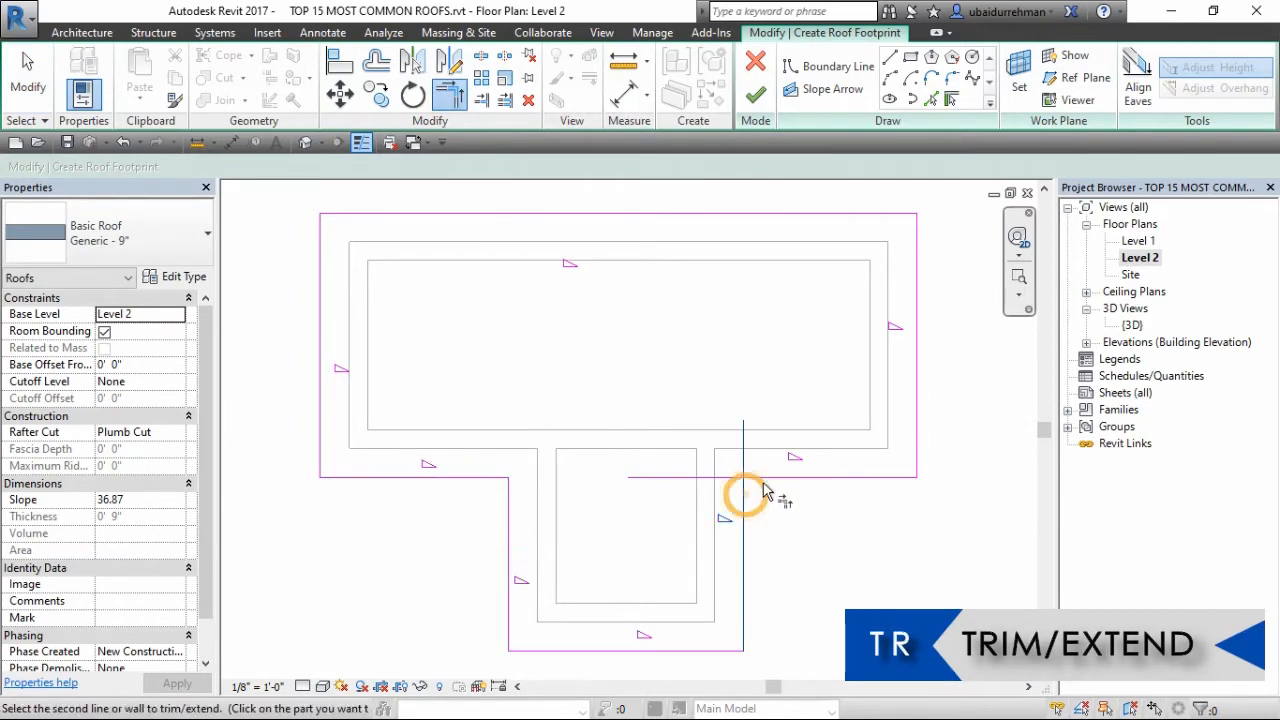
click(846, 477)
key(Escape)
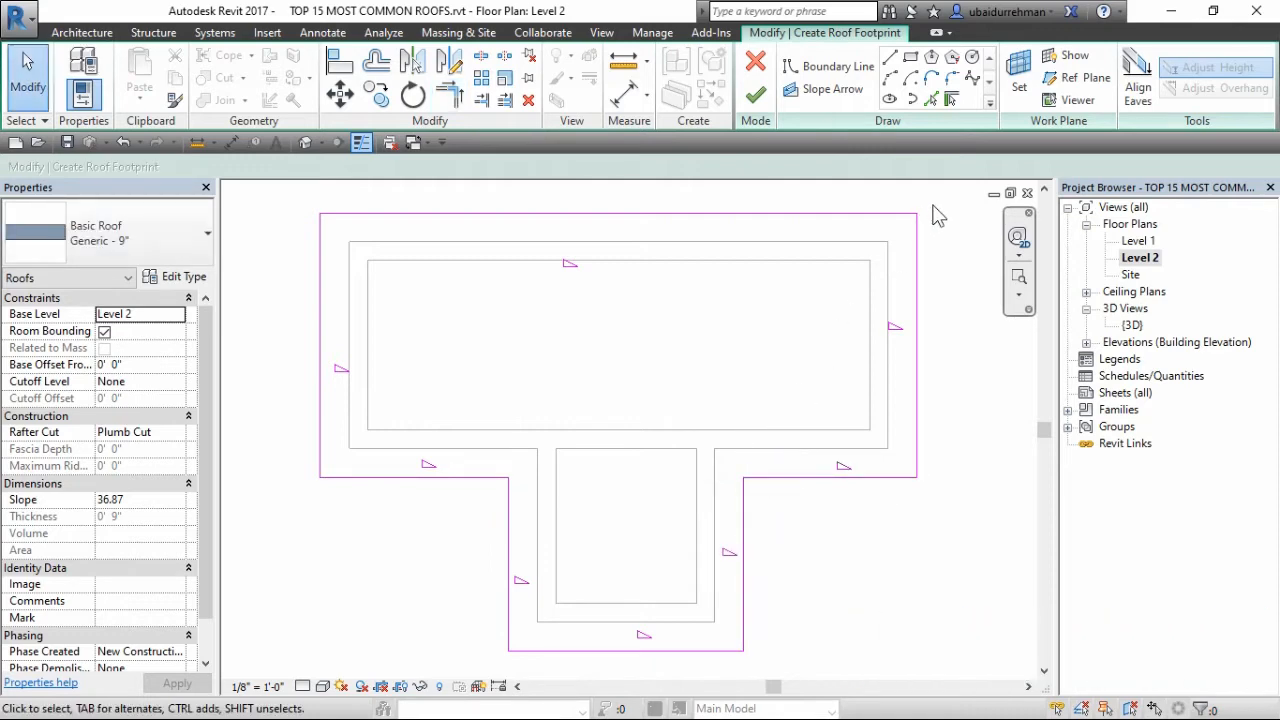
- Set the slope of all eight boundary lines of the T-shaped footprint to 38
mouse_move(933, 206)
mouse_down()
mouse_move(757, 371)
mouse_move(395, 622)
mouse_move(303, 668)
mouse_up()
click(143, 364)
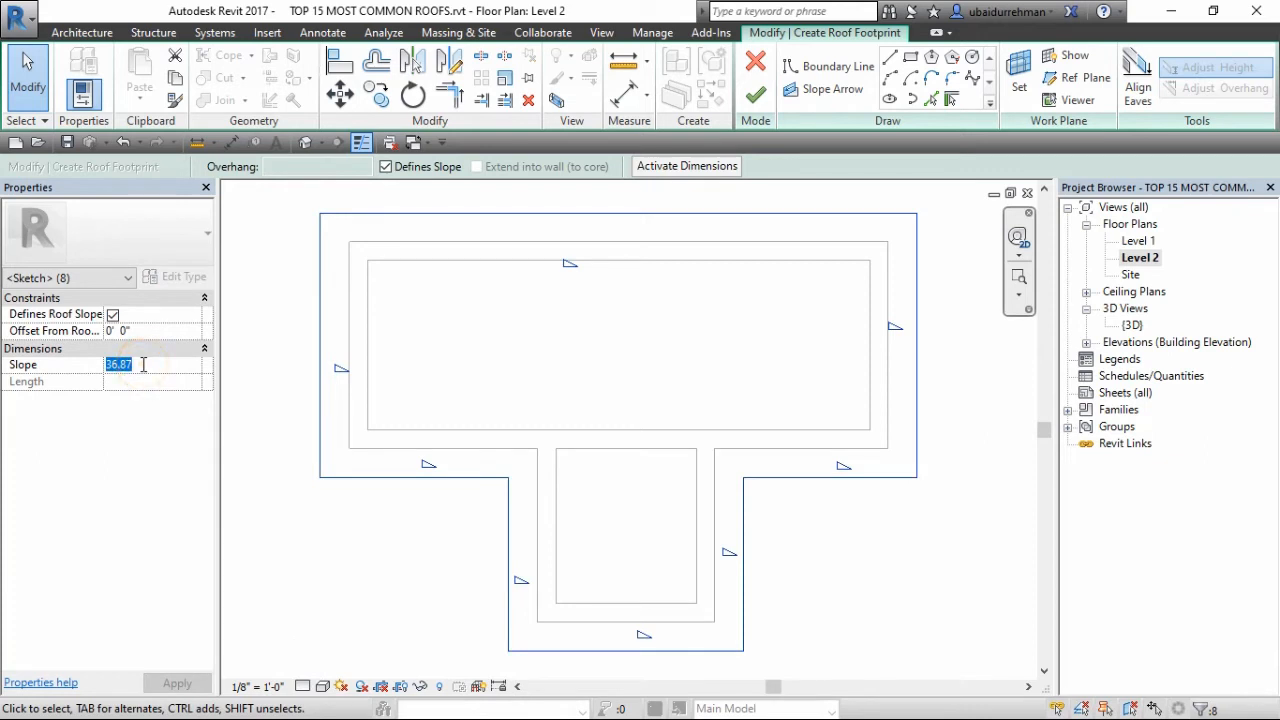
text(38)
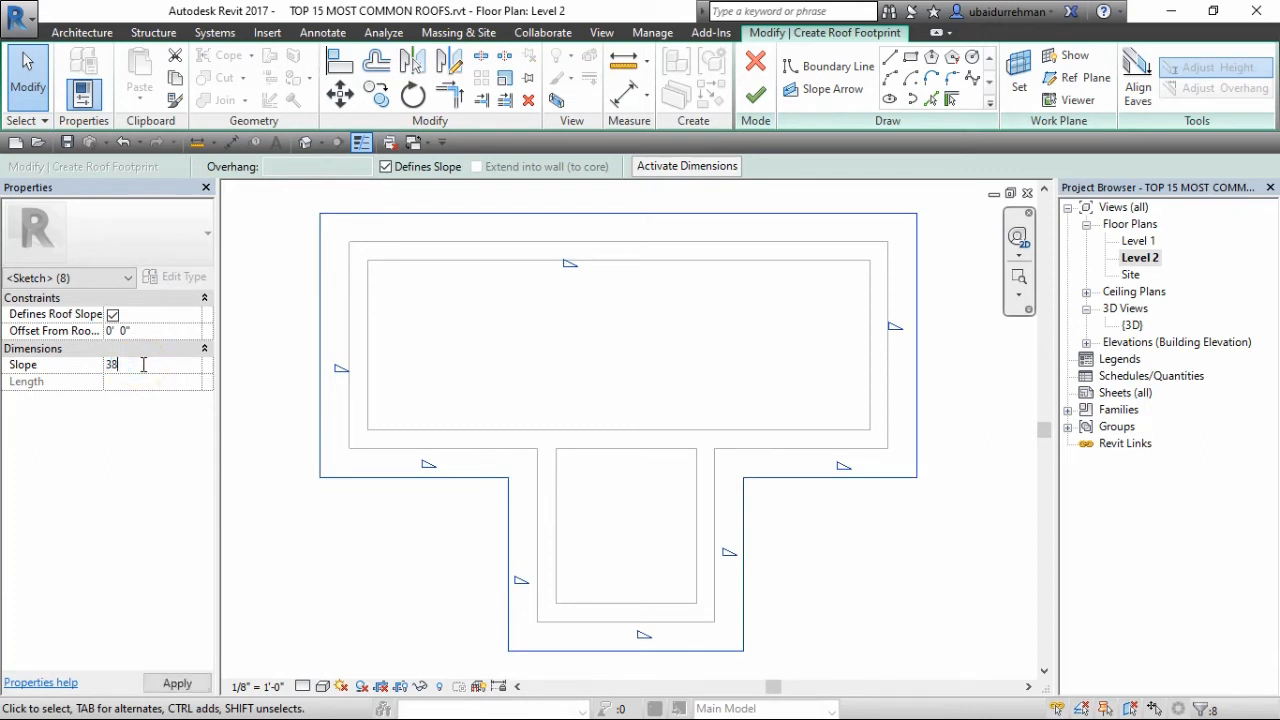
click(177, 683)
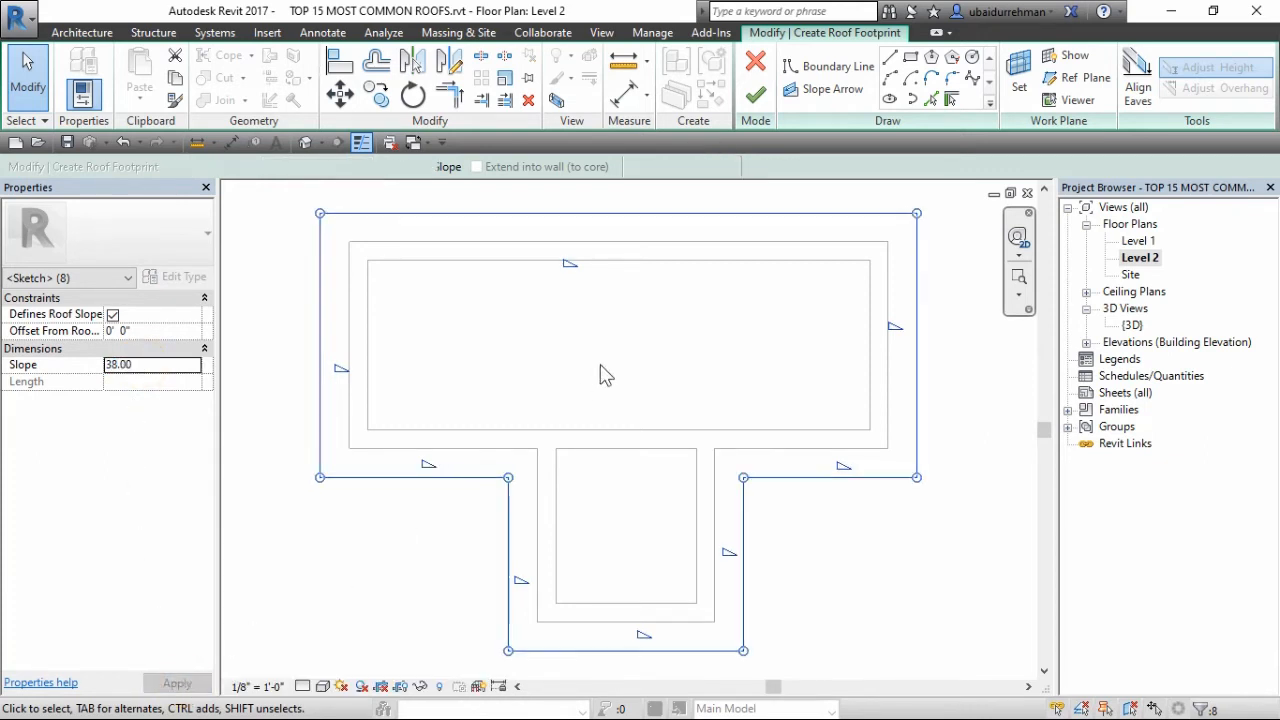
key(Escape)
- Finish the cross hip roof, attach the highlighted walls to it, and display it in the 3D view
click(752, 98)
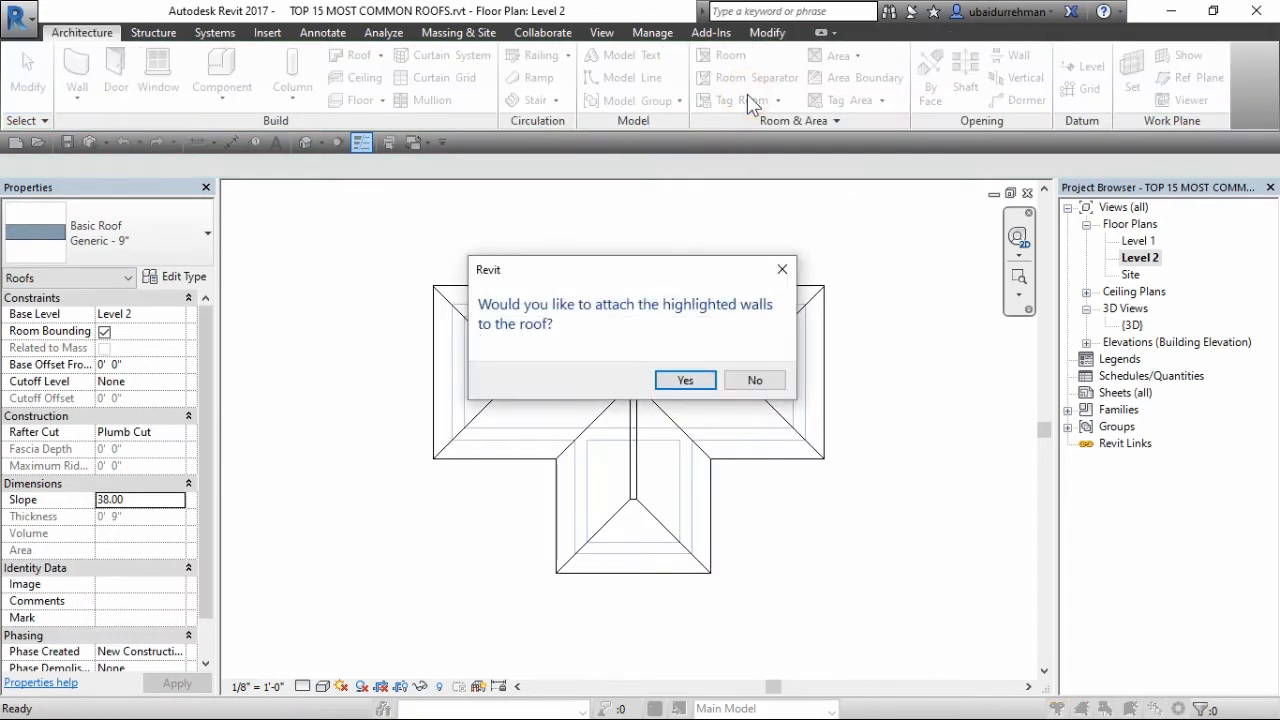
click(684, 378)
key(Escape)
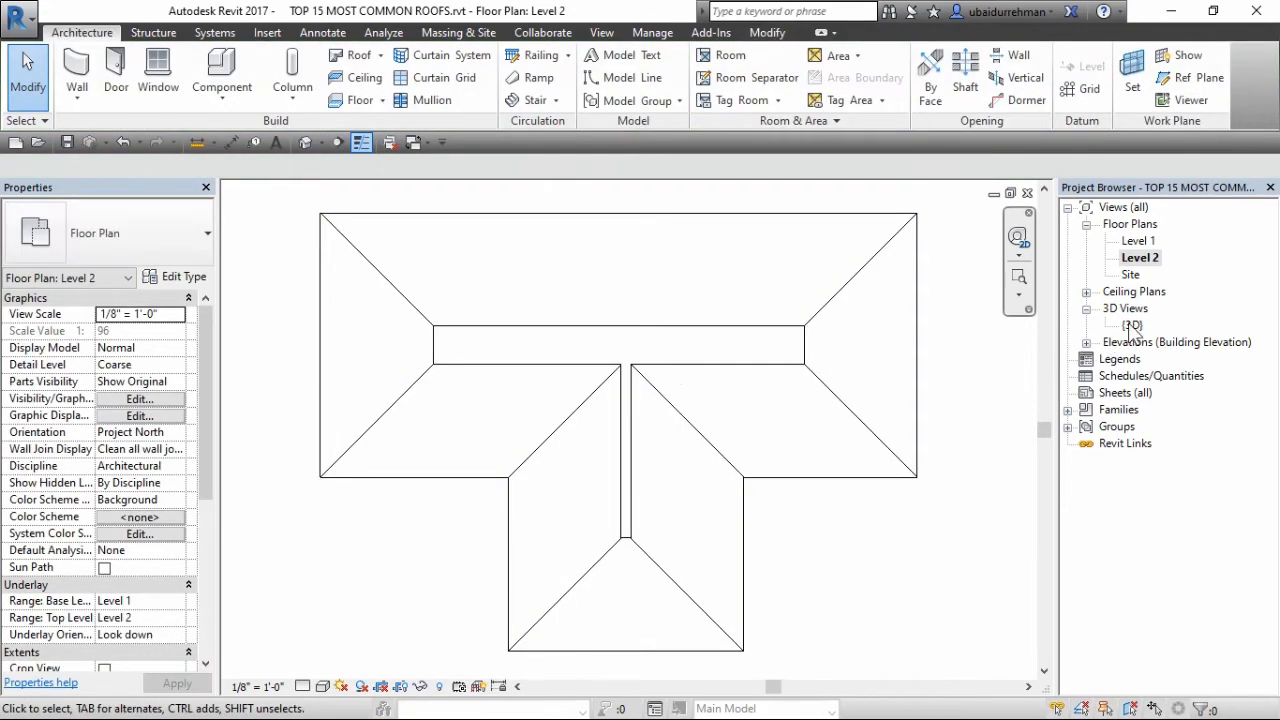
double_click(1132, 326)
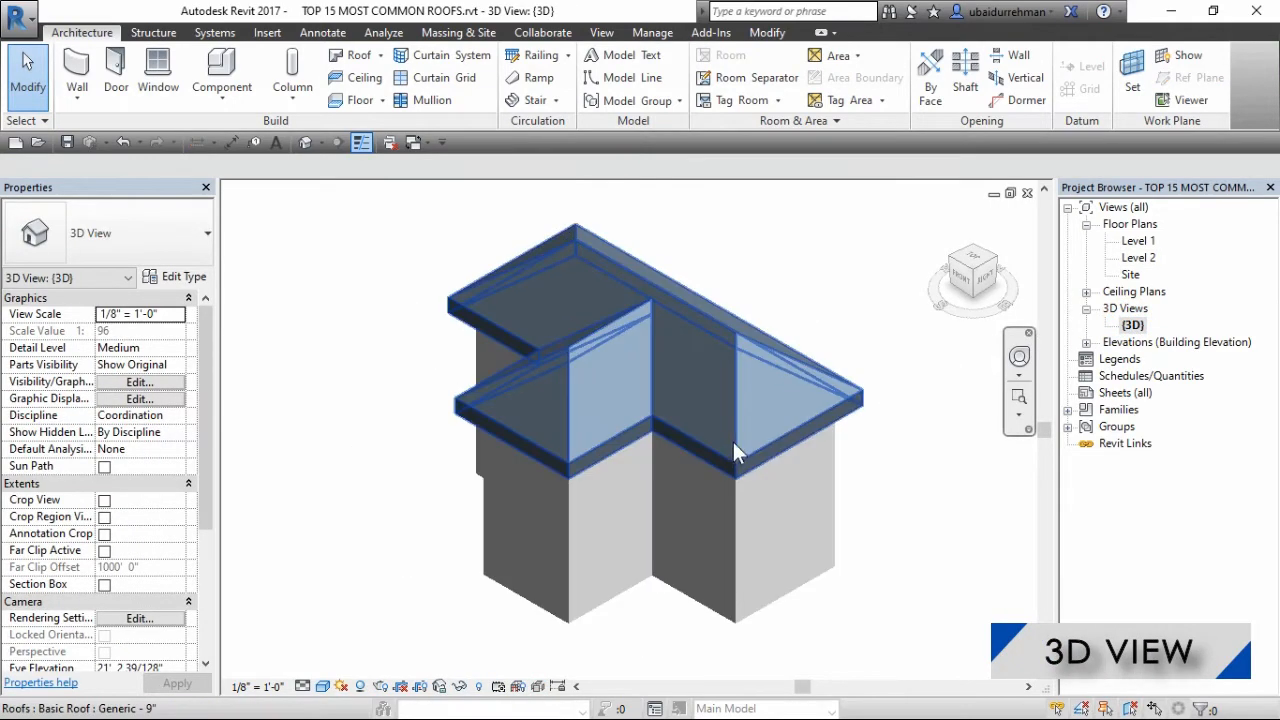
middle_drag(906, 431, 917, 427)
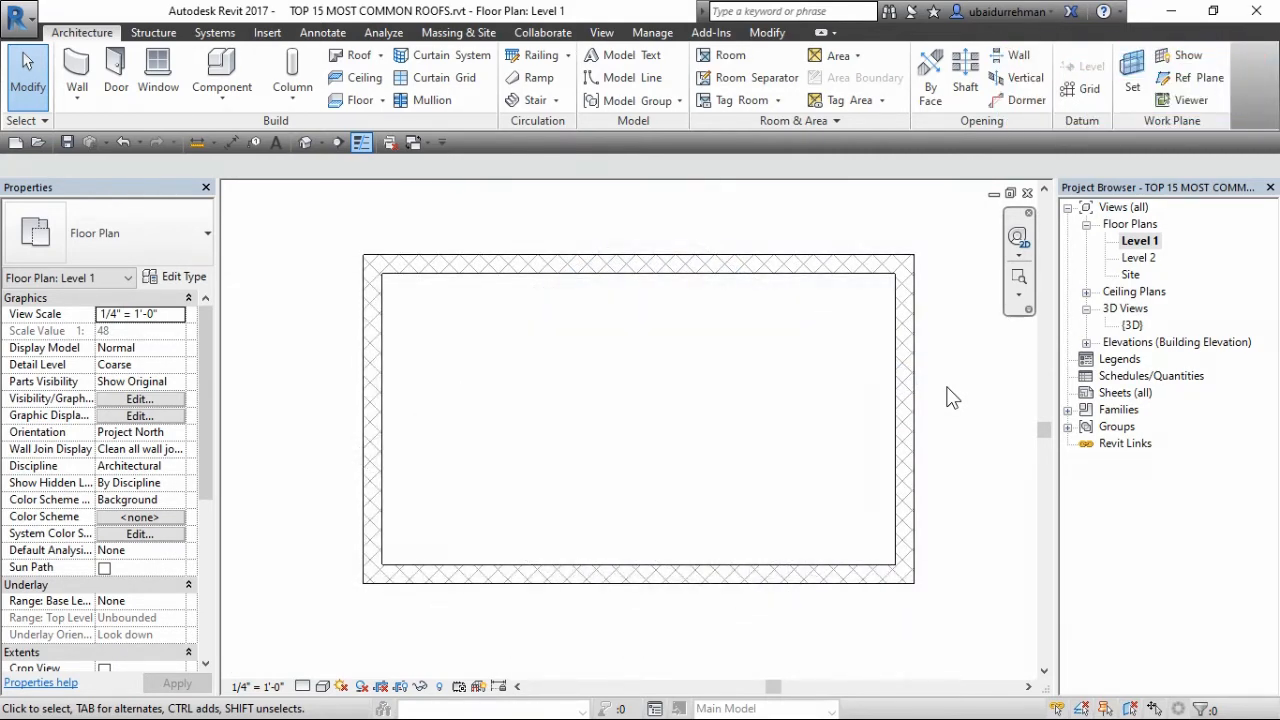
- On the Level 2 floor plan, start a roof by footprint and sketch a rectangular boundary offset 1' 0" outside the walls
double_click(1136, 259)
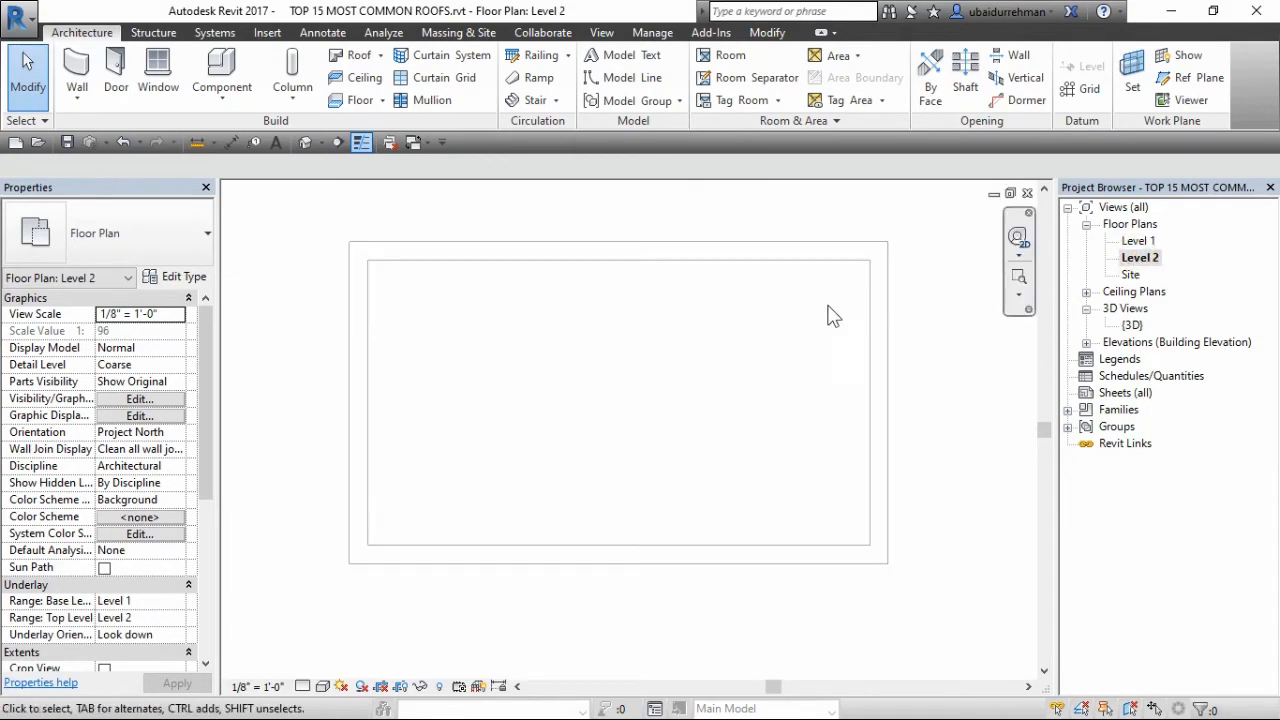
middle_drag(827, 316, 832, 355)
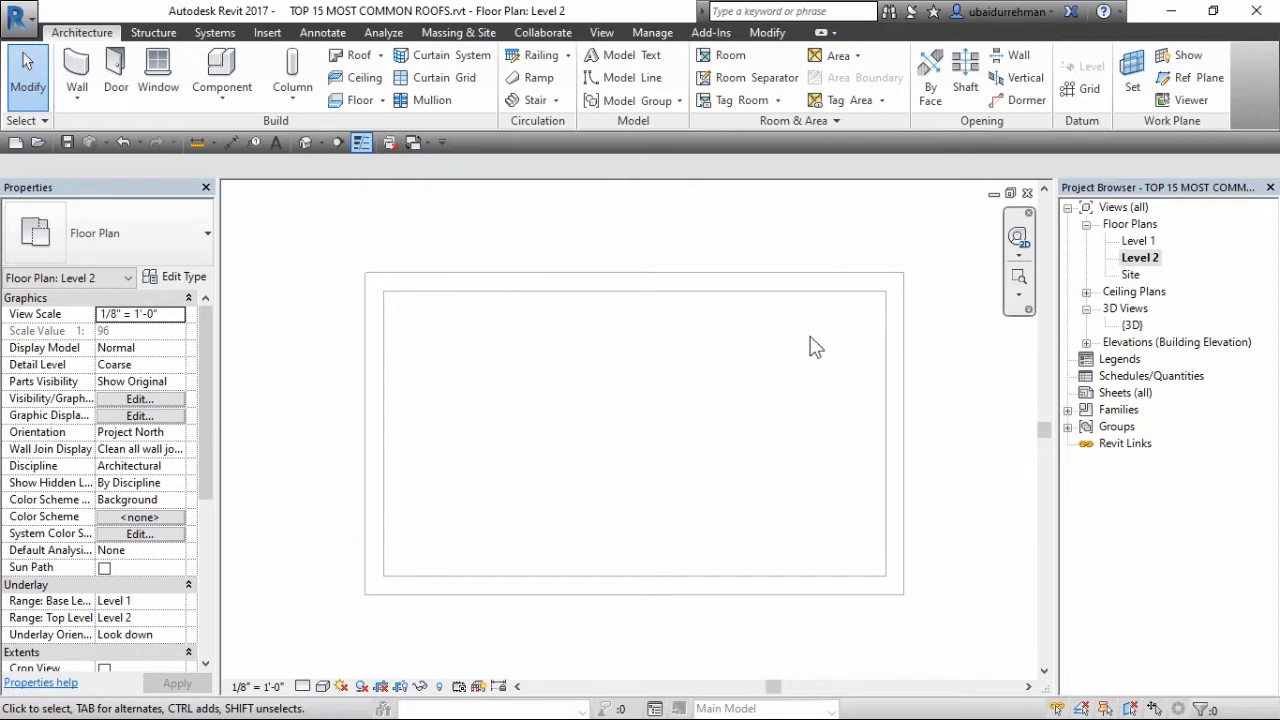
click(379, 57)
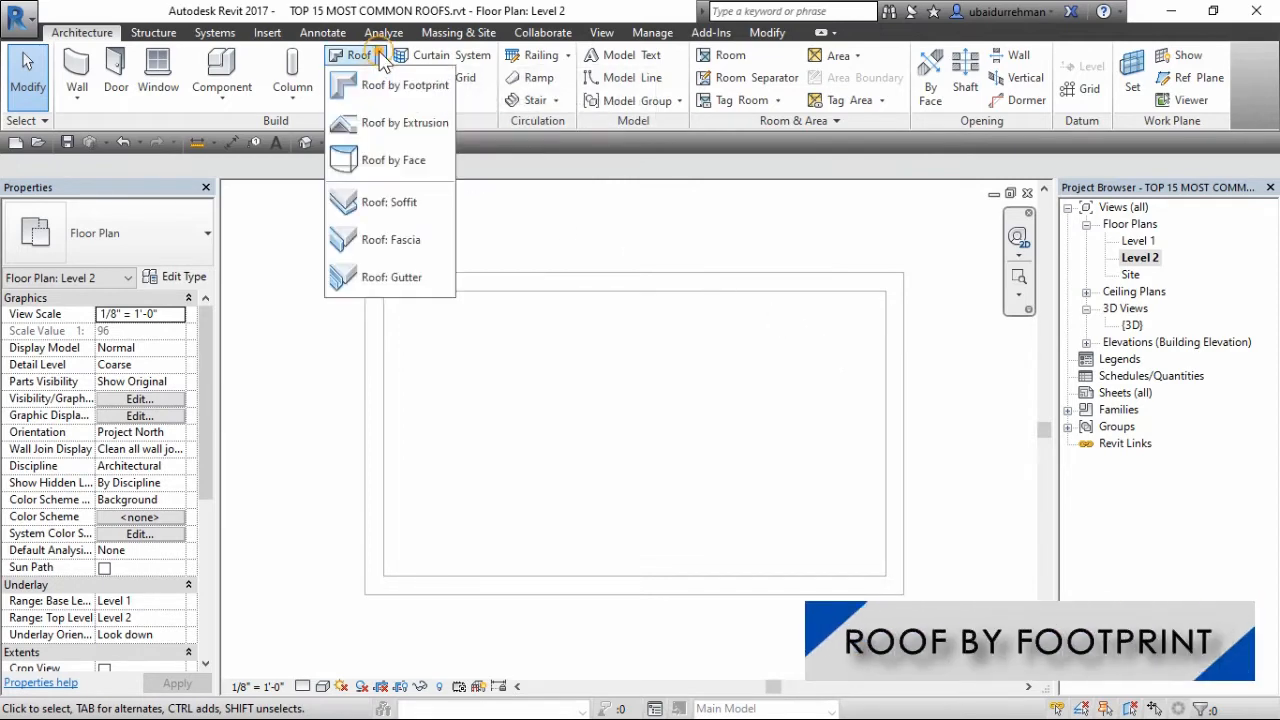
click(385, 86)
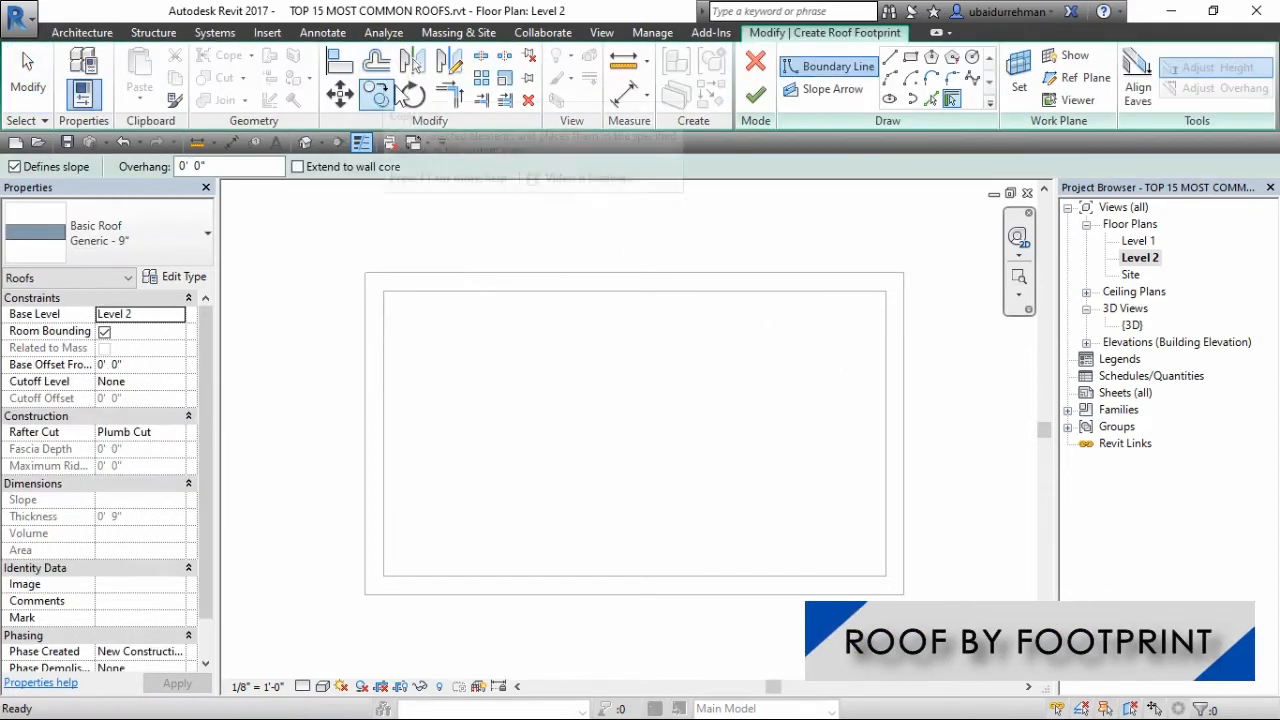
click(911, 59)
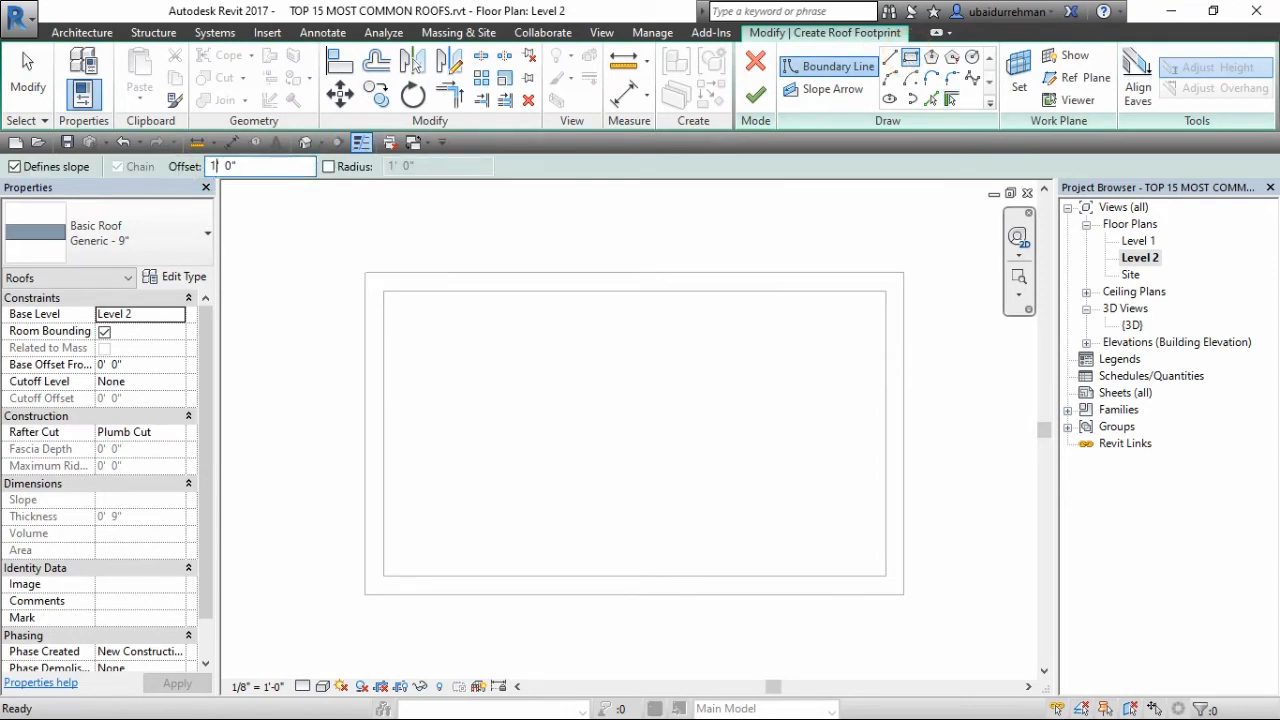
click(903, 273)
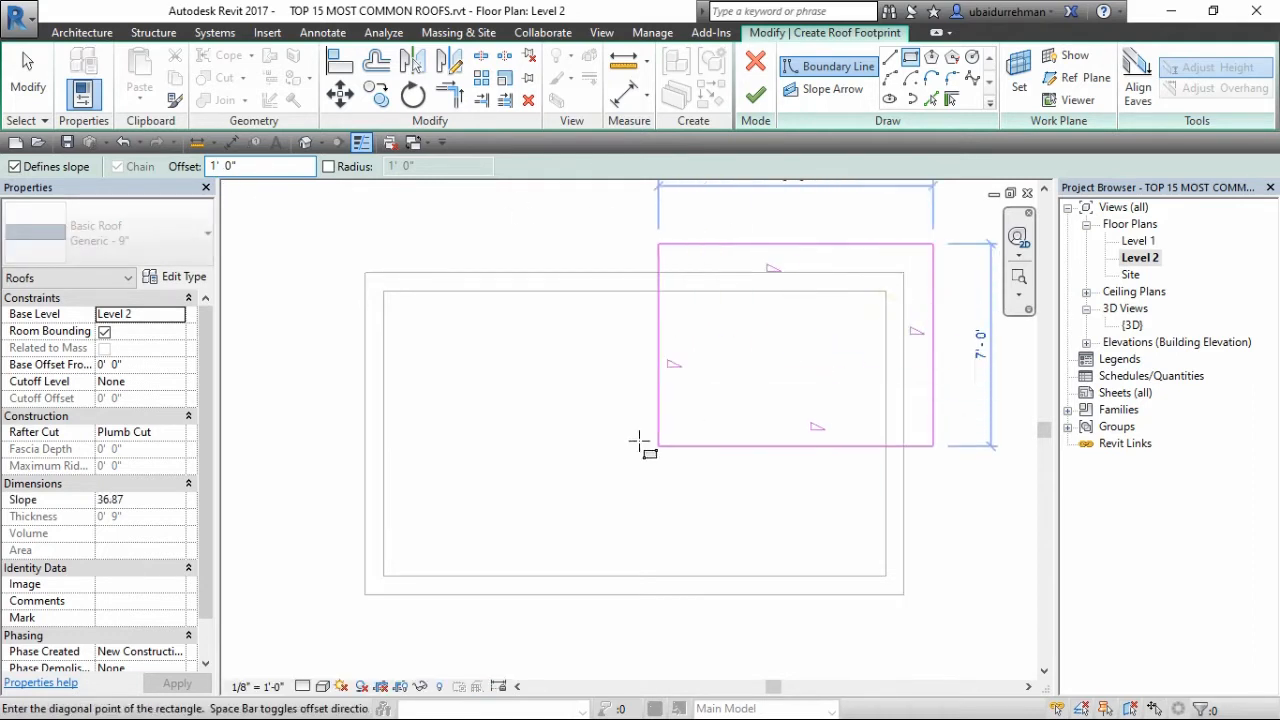
- Complete the roof boundary rectangle offset 1' 0" outside the walls and sketch a second one offset 1' 6" inward from the inner wall corners
click(365, 594)
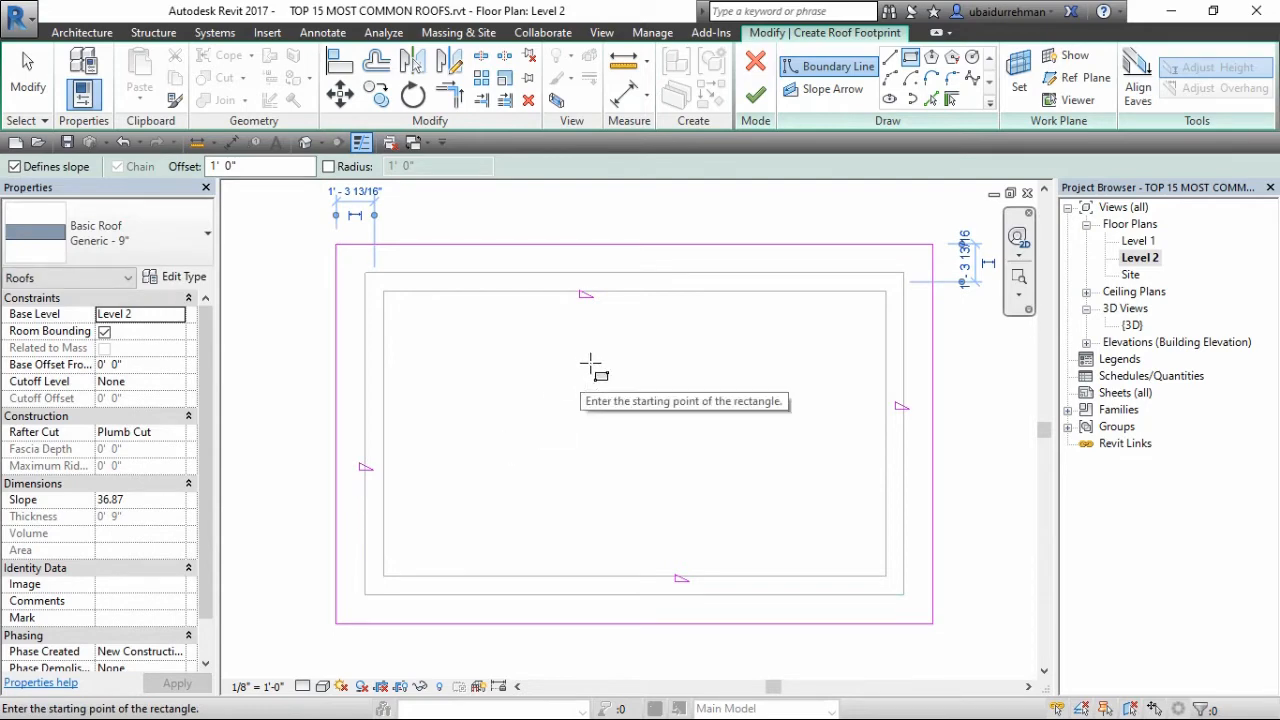
click(911, 58)
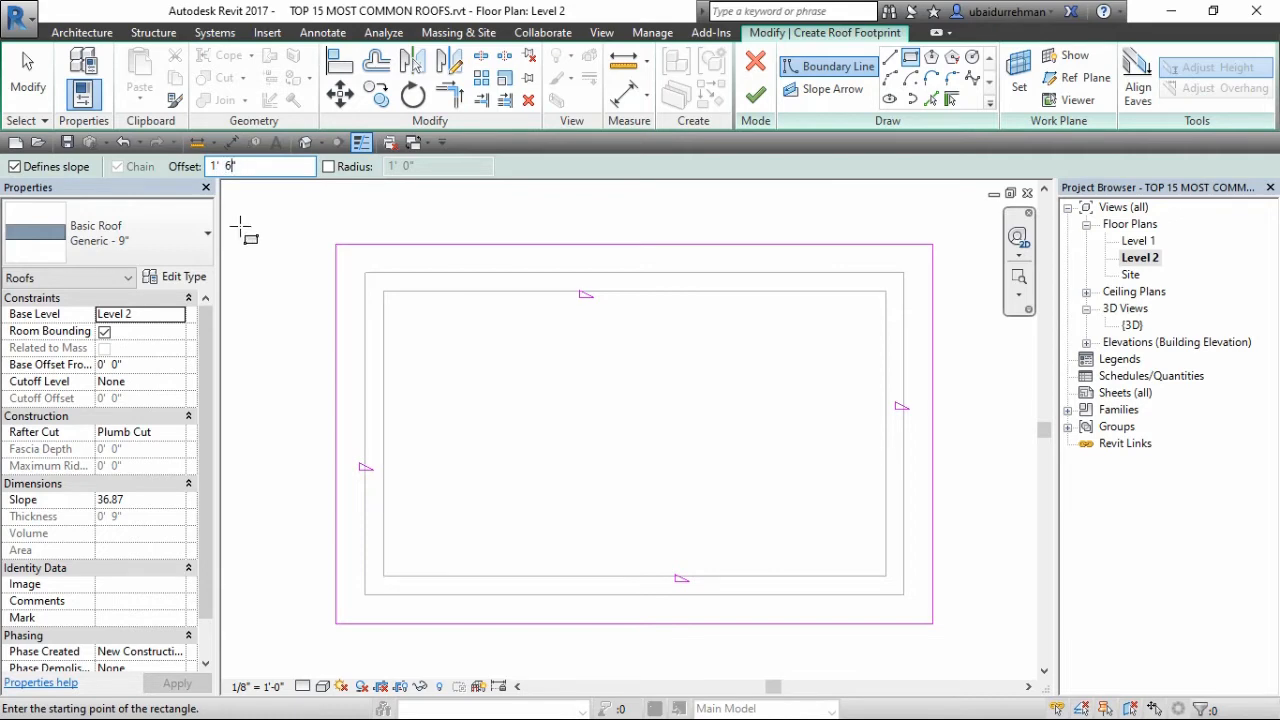
click(885, 291)
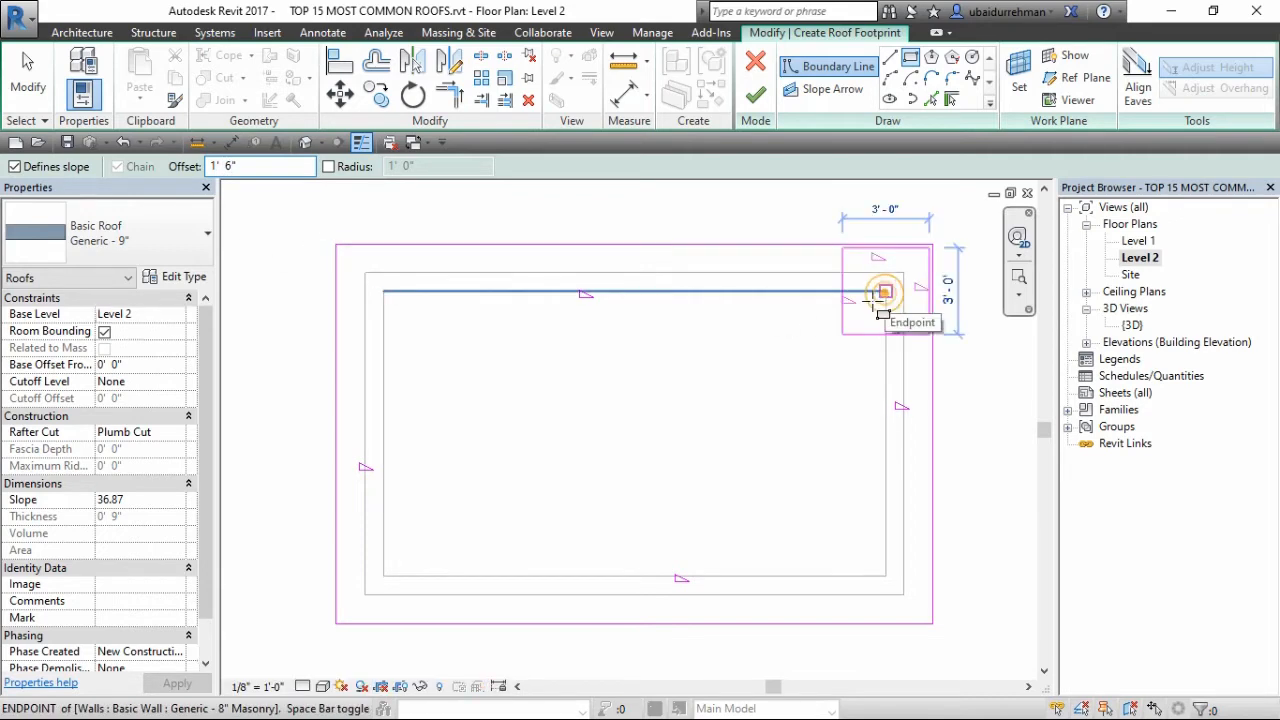
key(space)
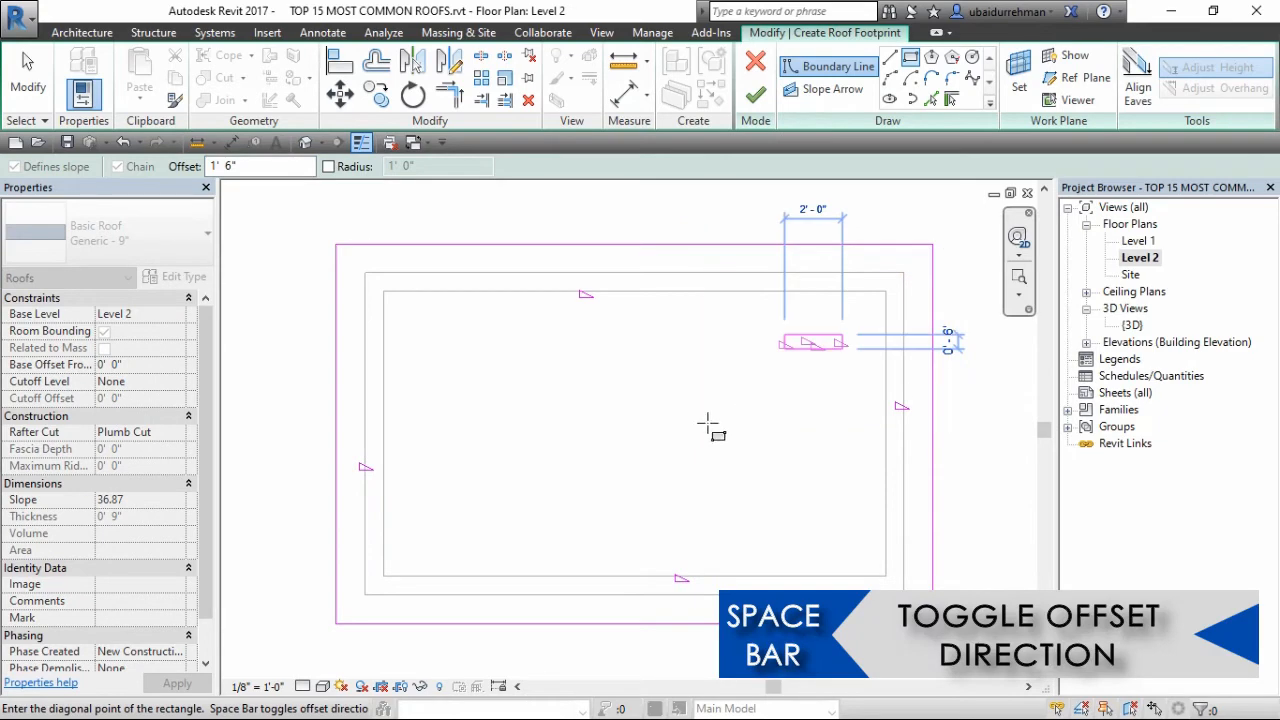
click(383, 576)
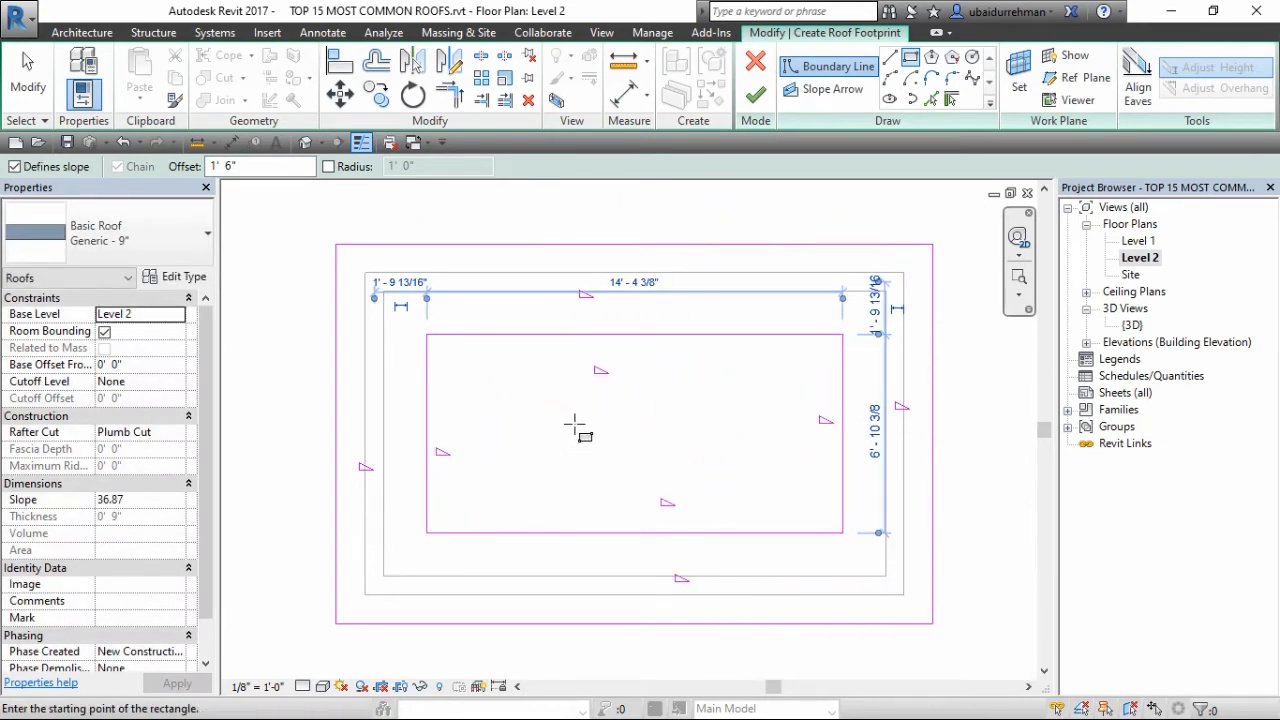
key(Escape)
key(Escape)
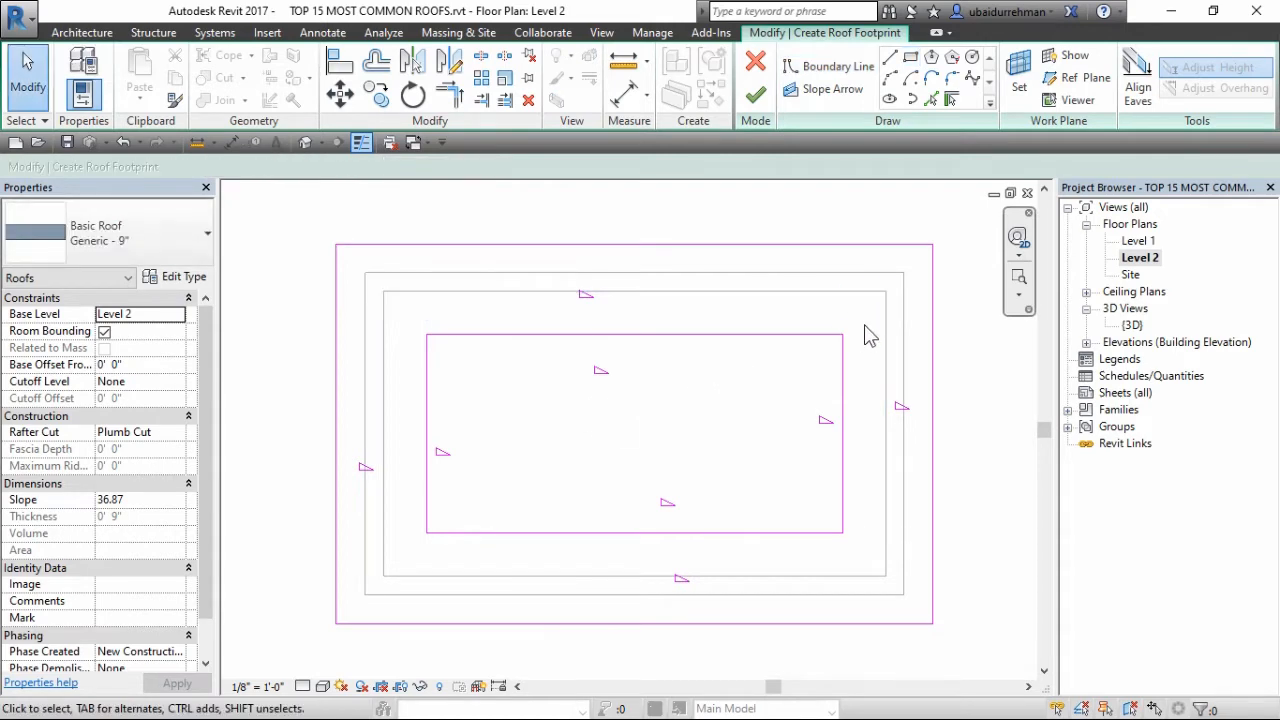
- Remove the slope definition from the four lines of the inner boundary rectangle
drag(866, 300, 413, 553)
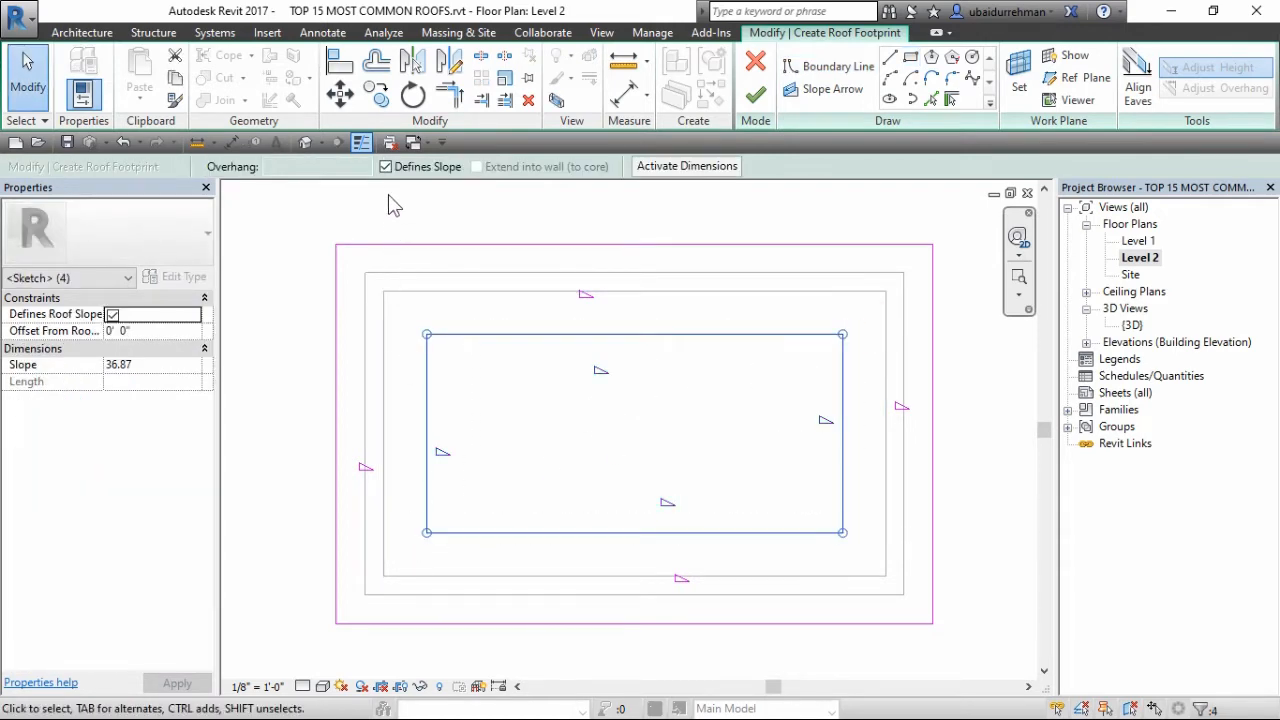
click(386, 166)
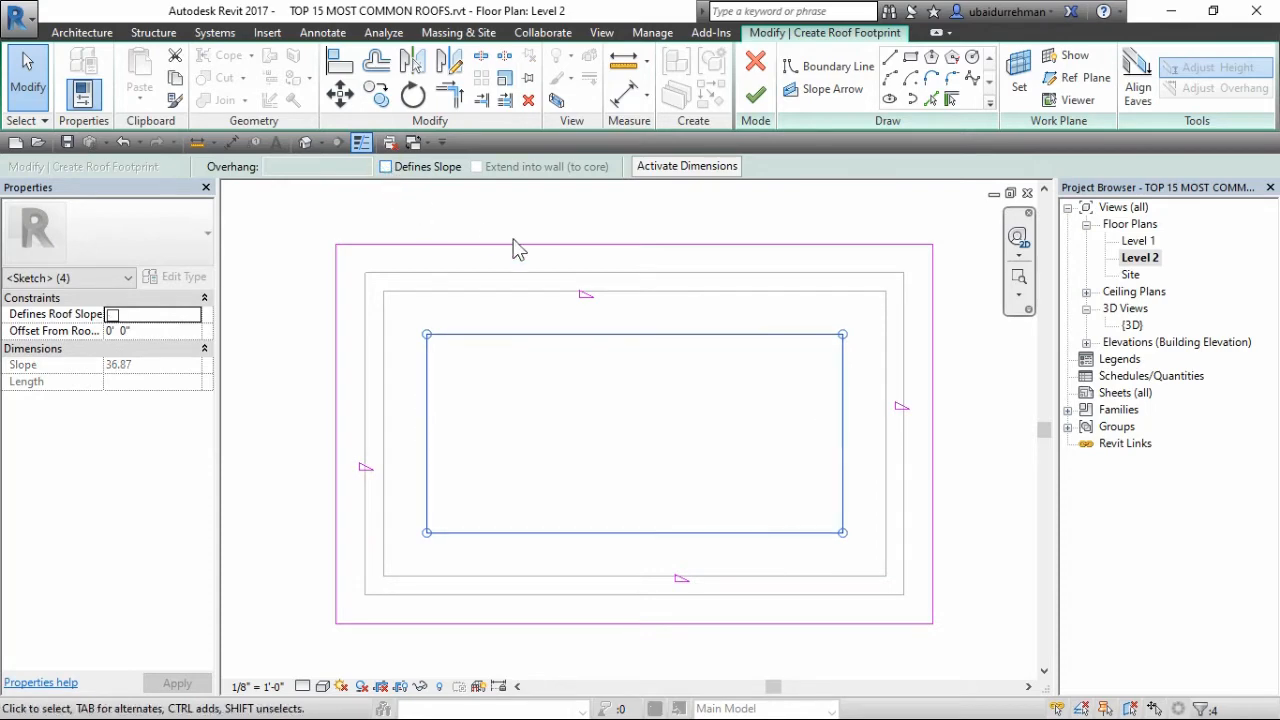
key(Escape)
- Set the slope of the four outer boundary lines to 25
drag(945, 228, 911, 258)
ctrl+drag(356, 603, 322, 651)
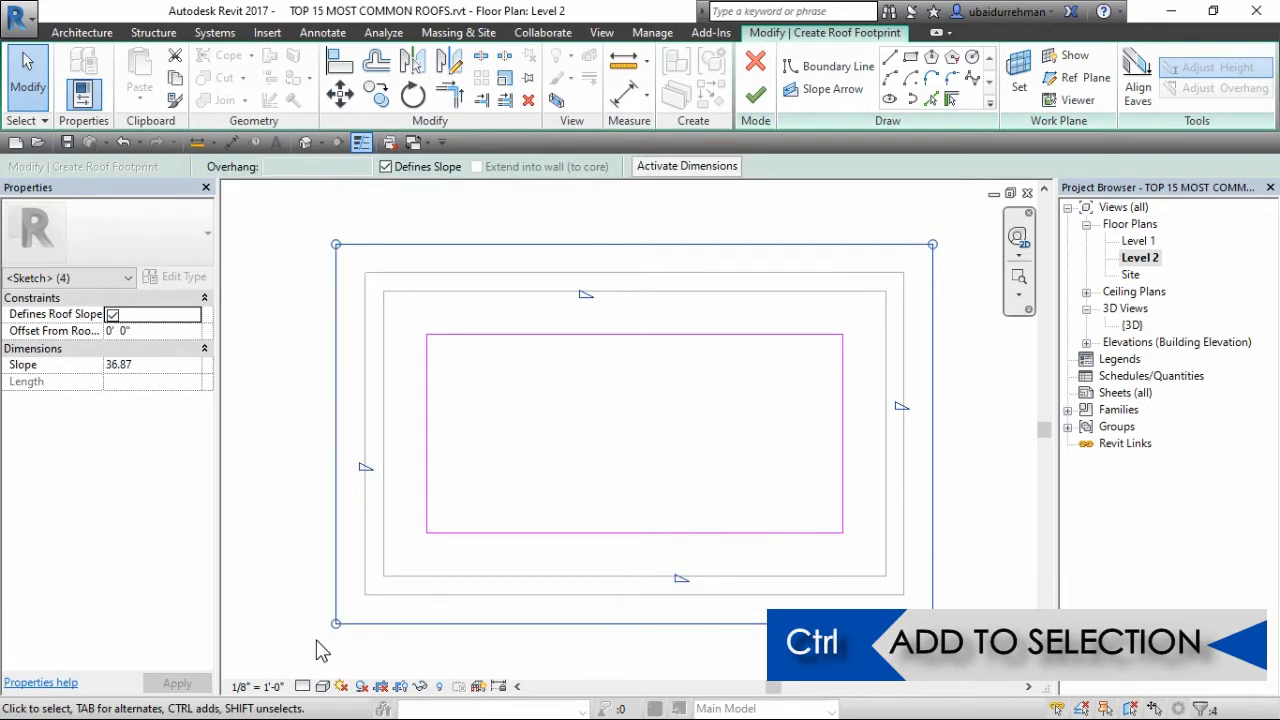
click(148, 364)
text(25)
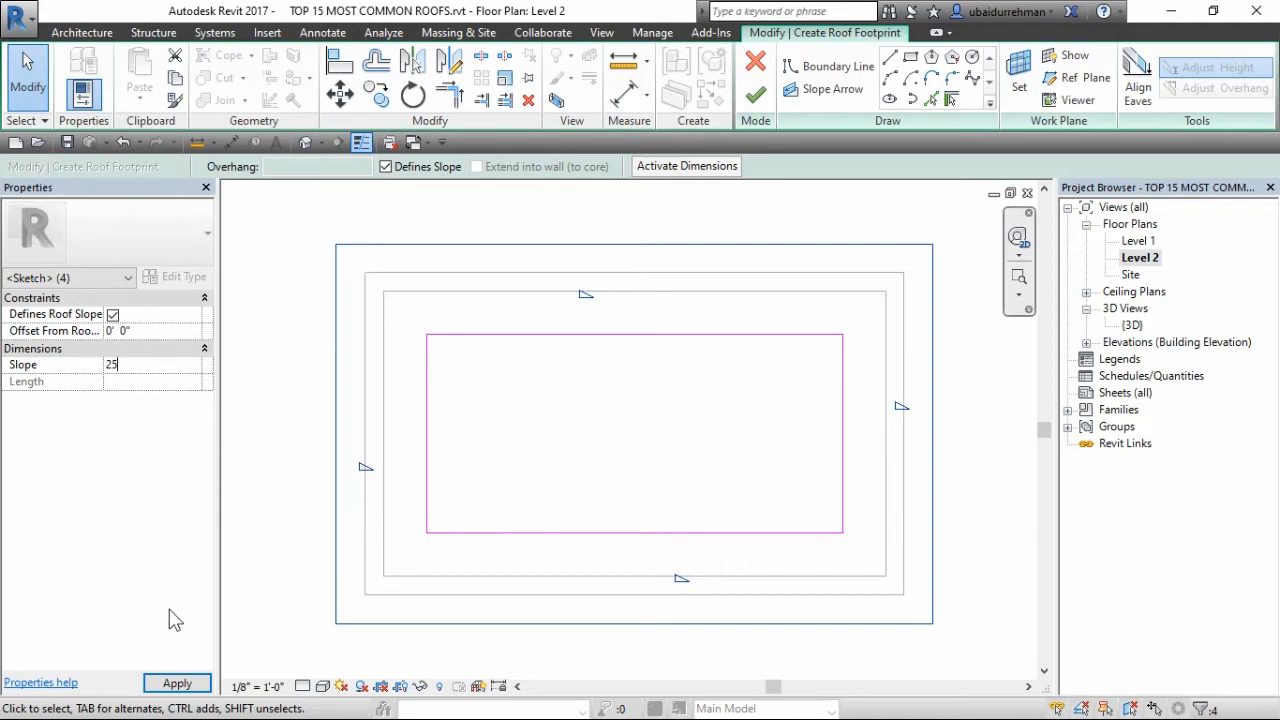
click(177, 683)
click(546, 408)
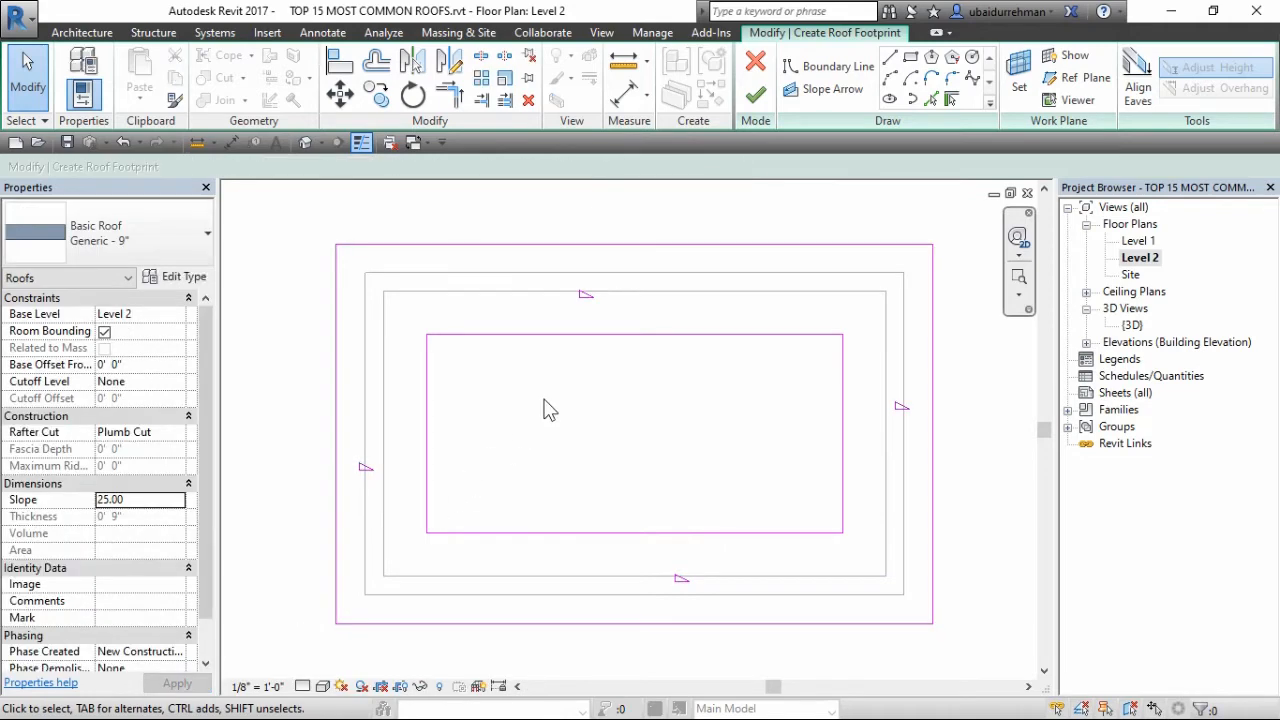
- Finish the roof footprint and attach the highlighted walls to the roof
click(757, 95)
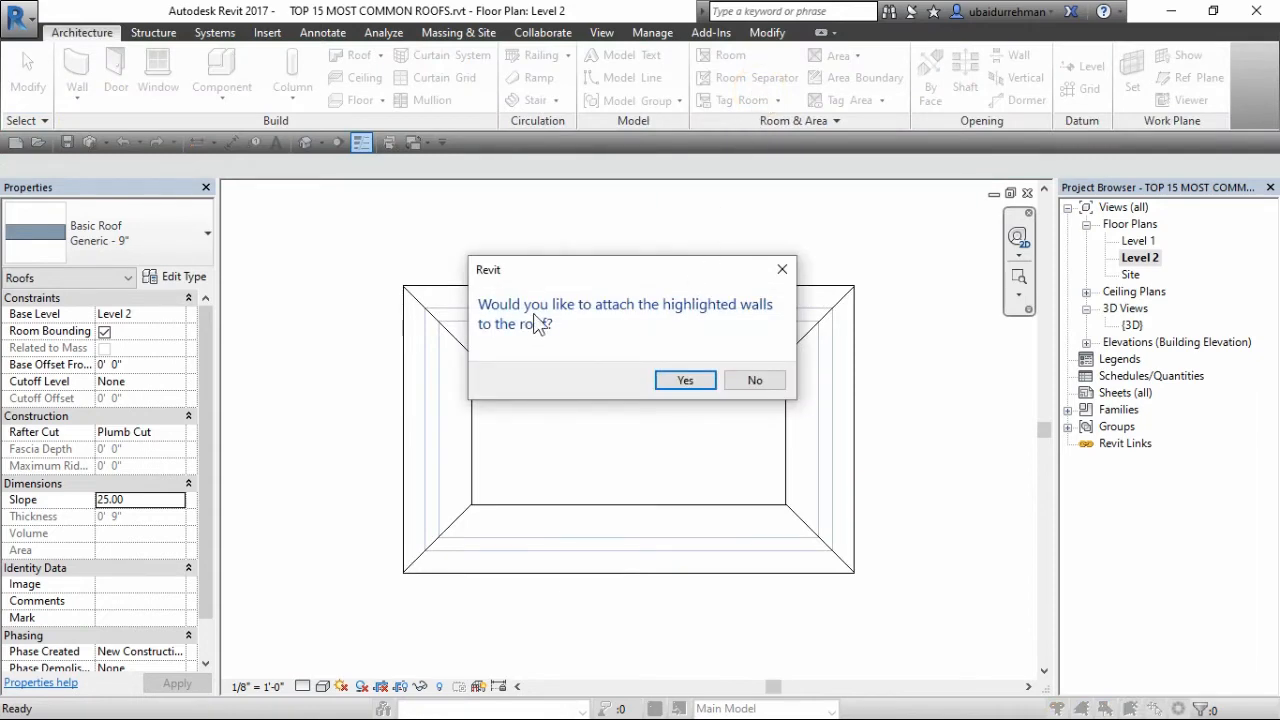
click(712, 382)
click(711, 391)
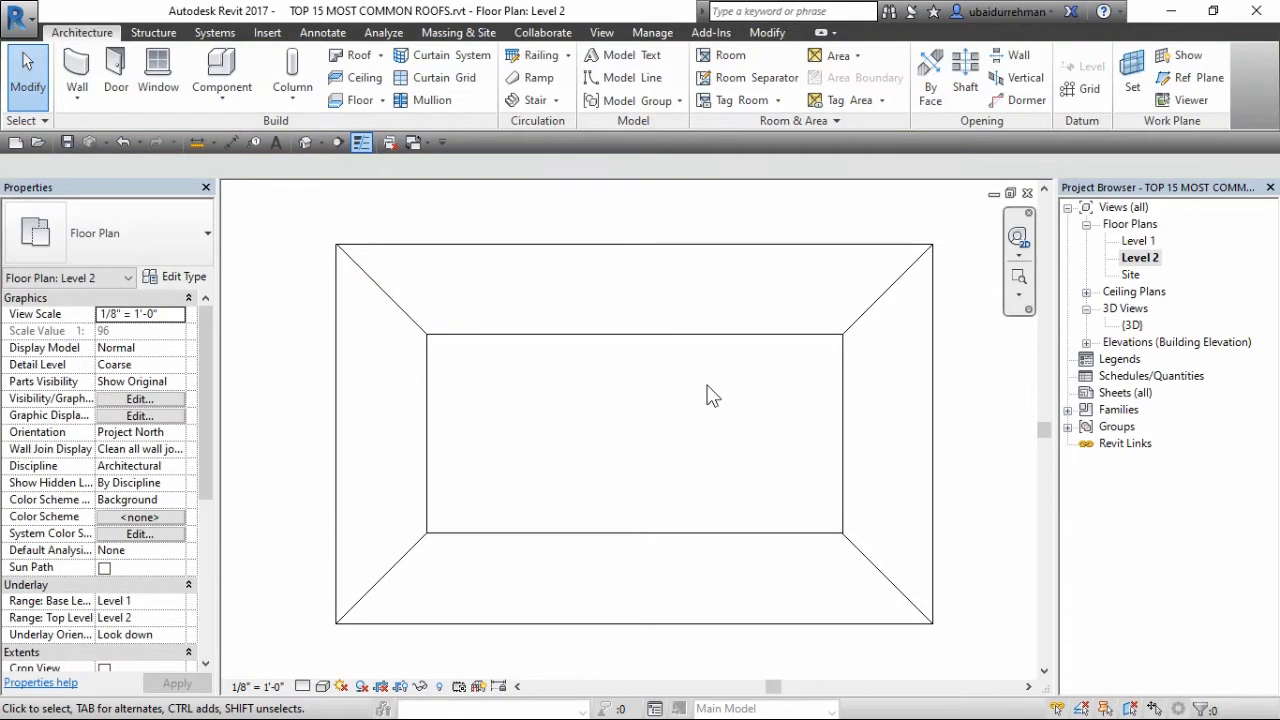
- Start a second Roof by Footprint and sketch a sloped rectangular boundary with 0' 0" offset along the inner opening of the existing roof
click(381, 56)
click(399, 88)
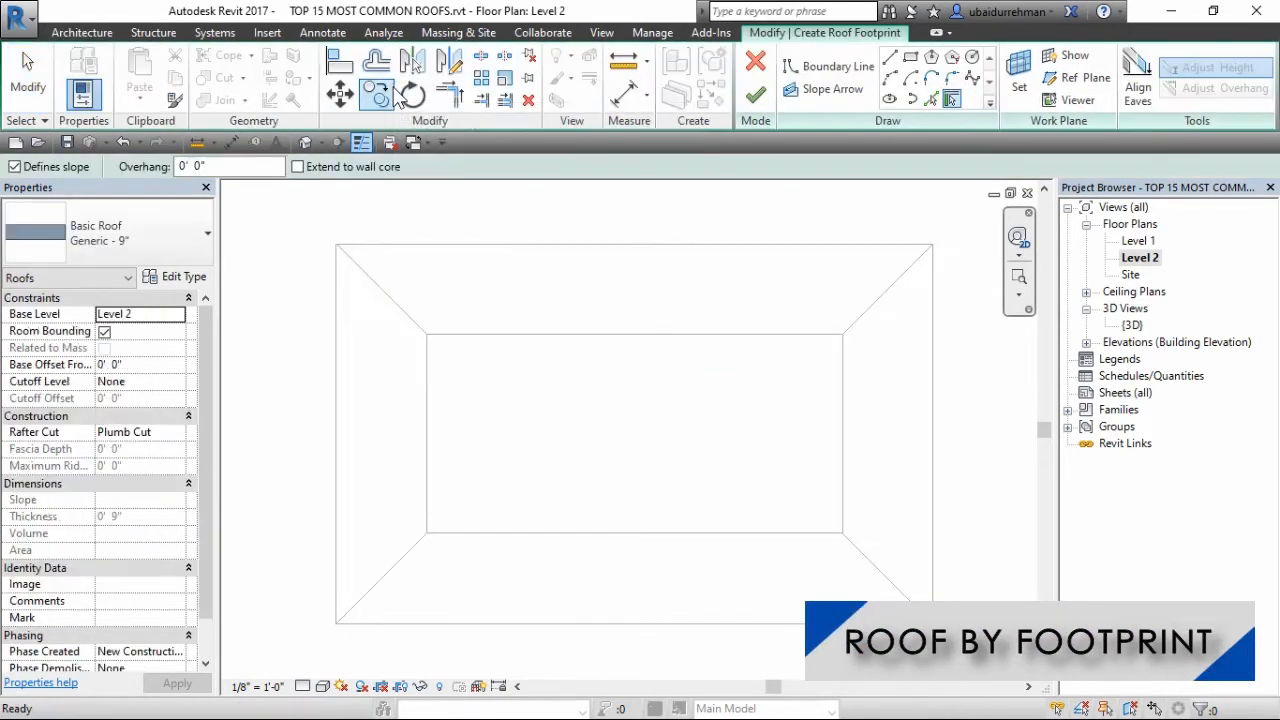
click(911, 58)
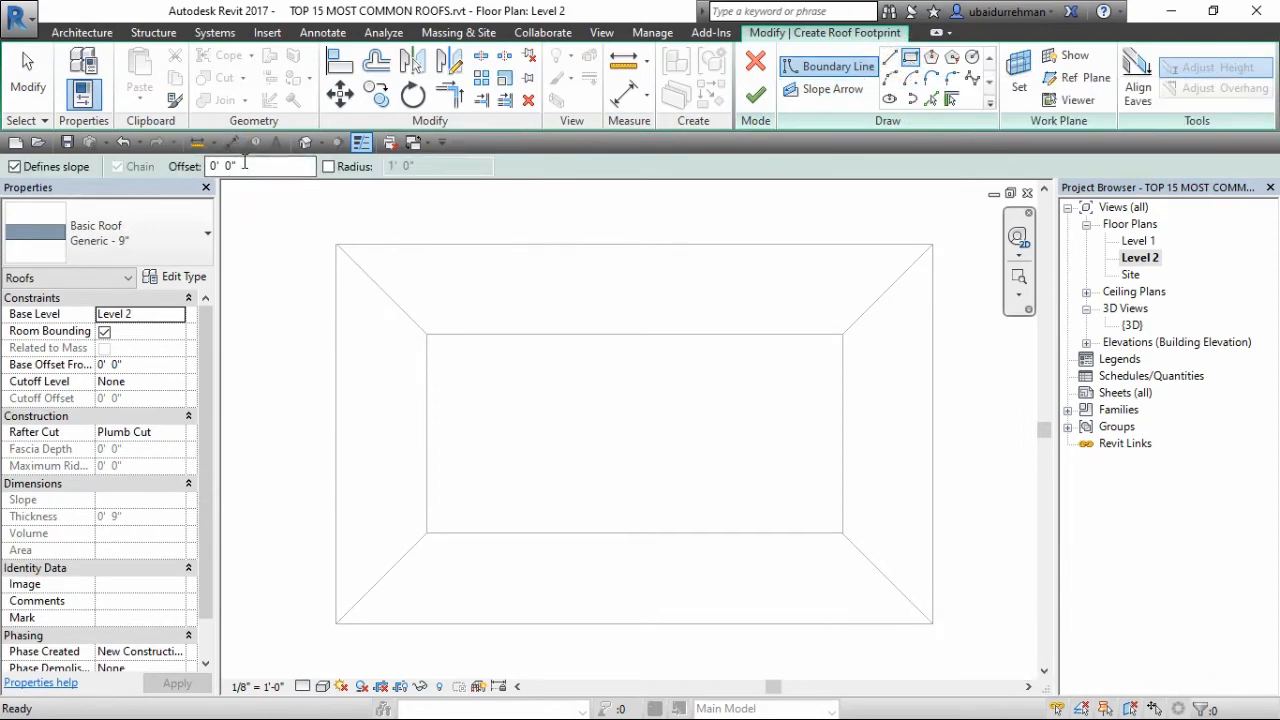
click(843, 334)
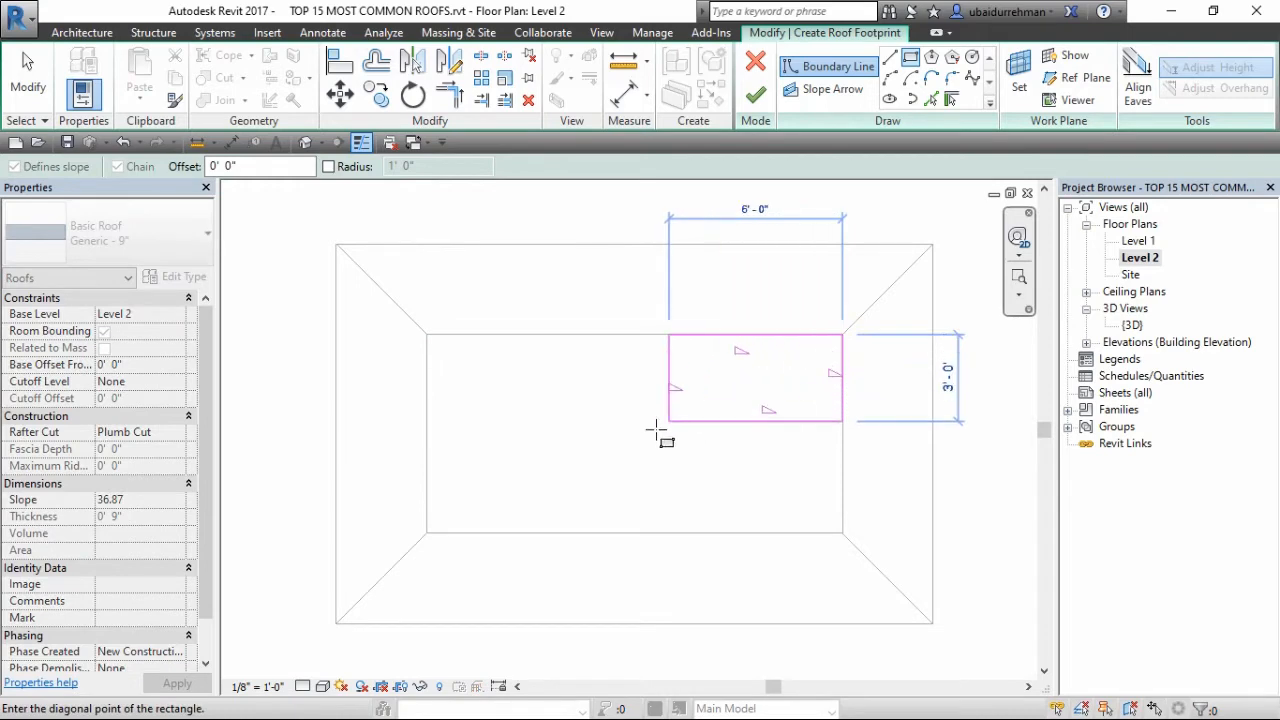
click(427, 533)
key(Escape)
key(Escape)
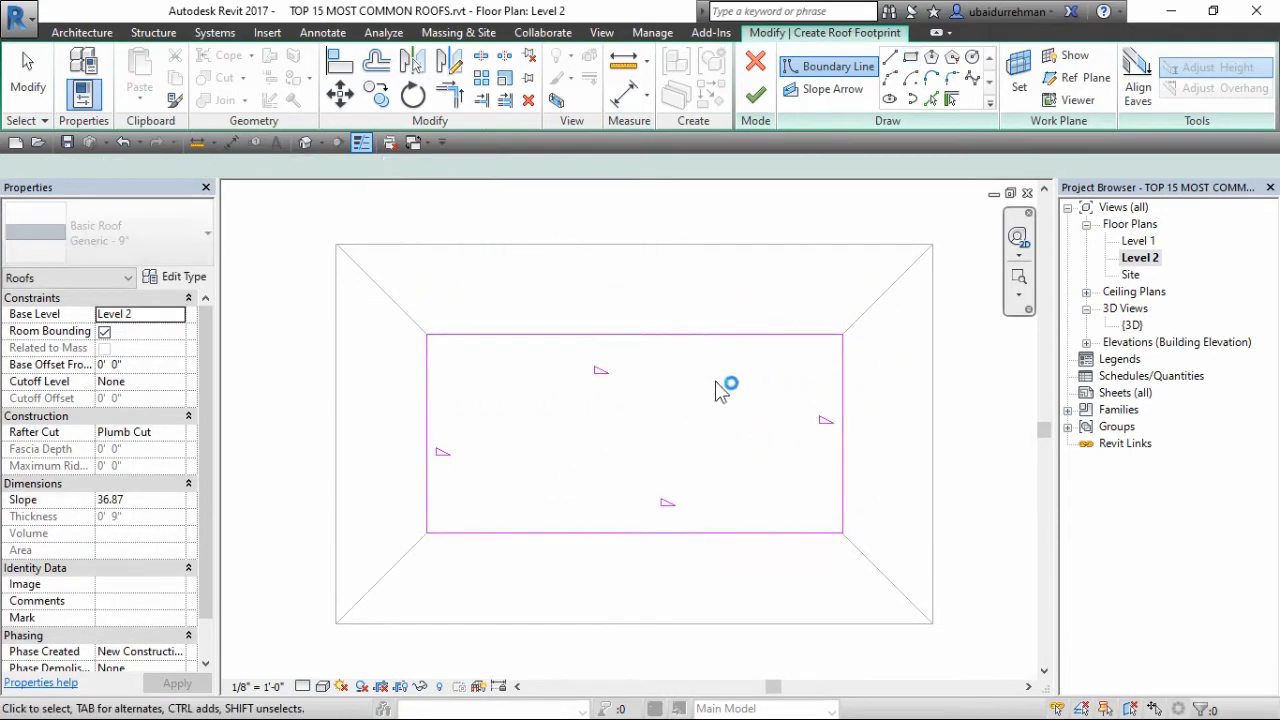
- Set the slope of all four boundary lines to 40 and finish the upper roof
drag(858, 289, 404, 567)
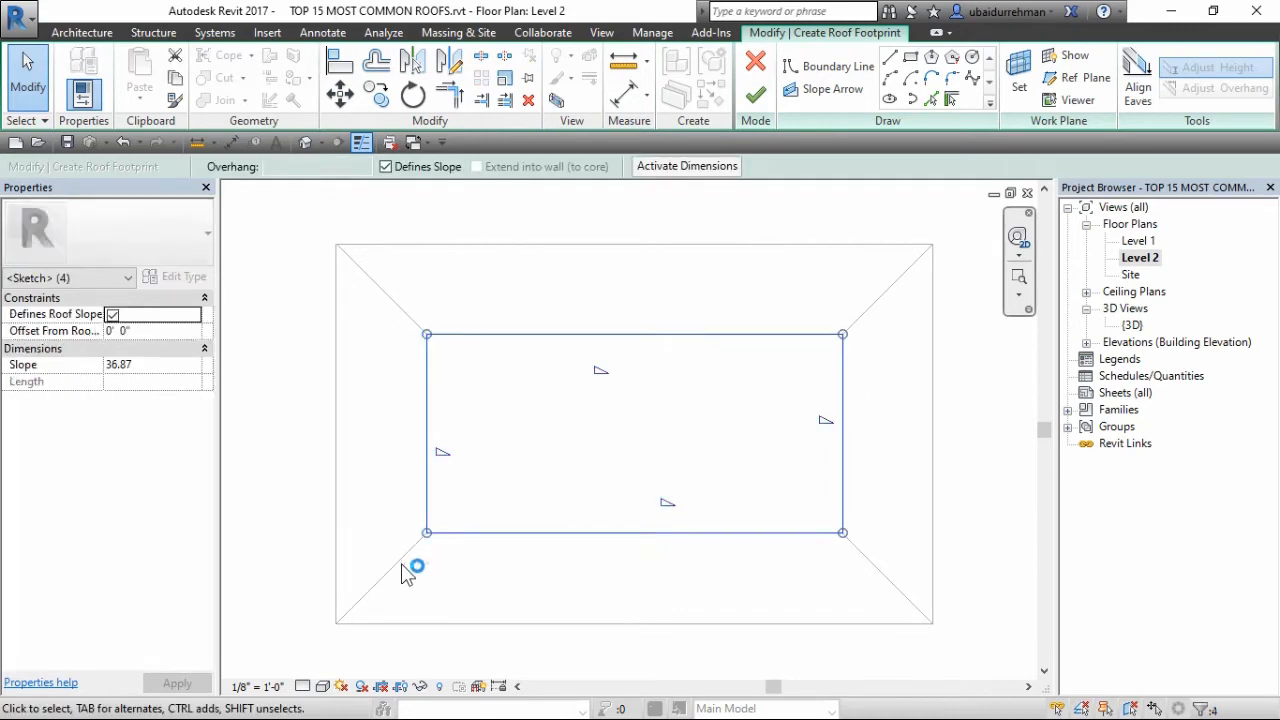
click(144, 364)
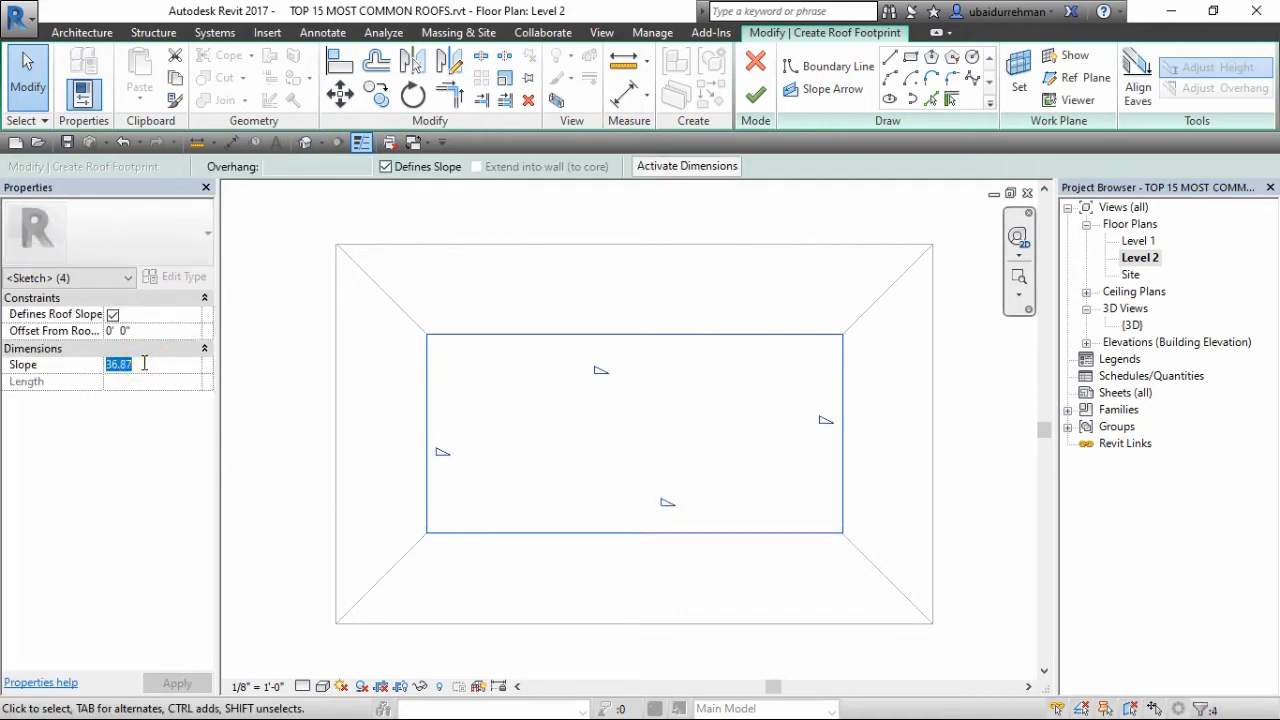
text(40)
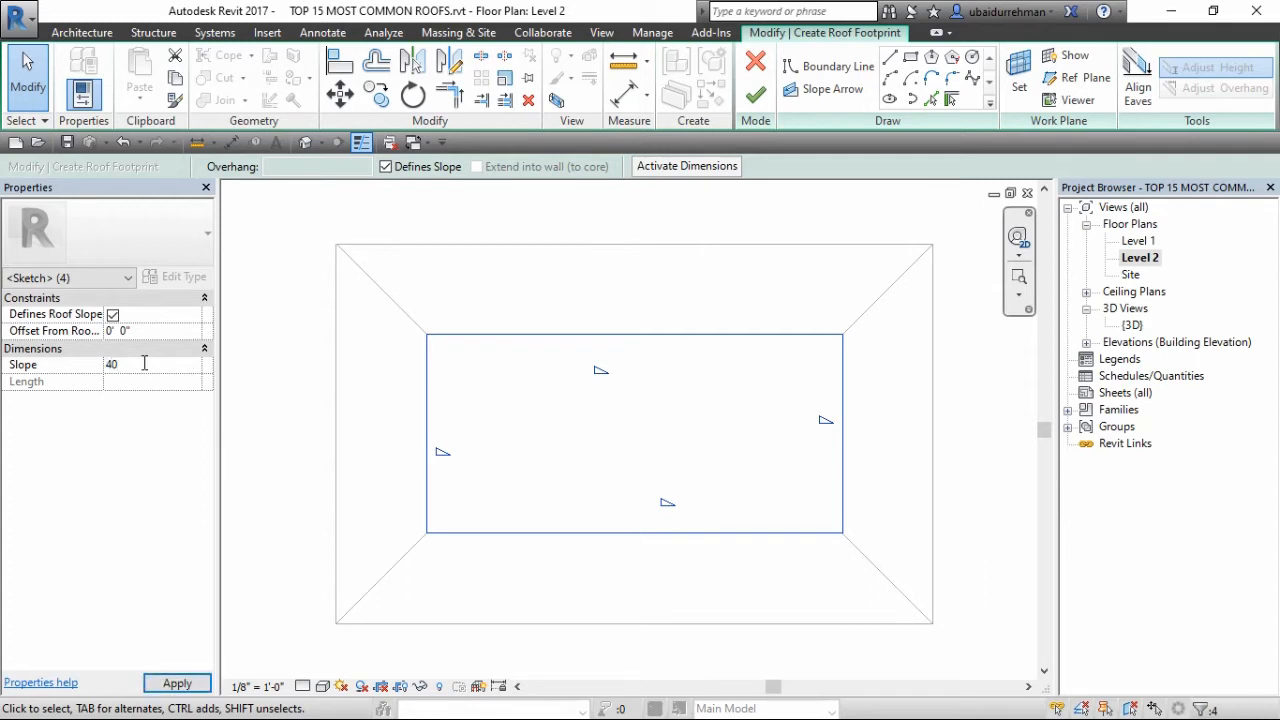
click(755, 95)
click(730, 307)
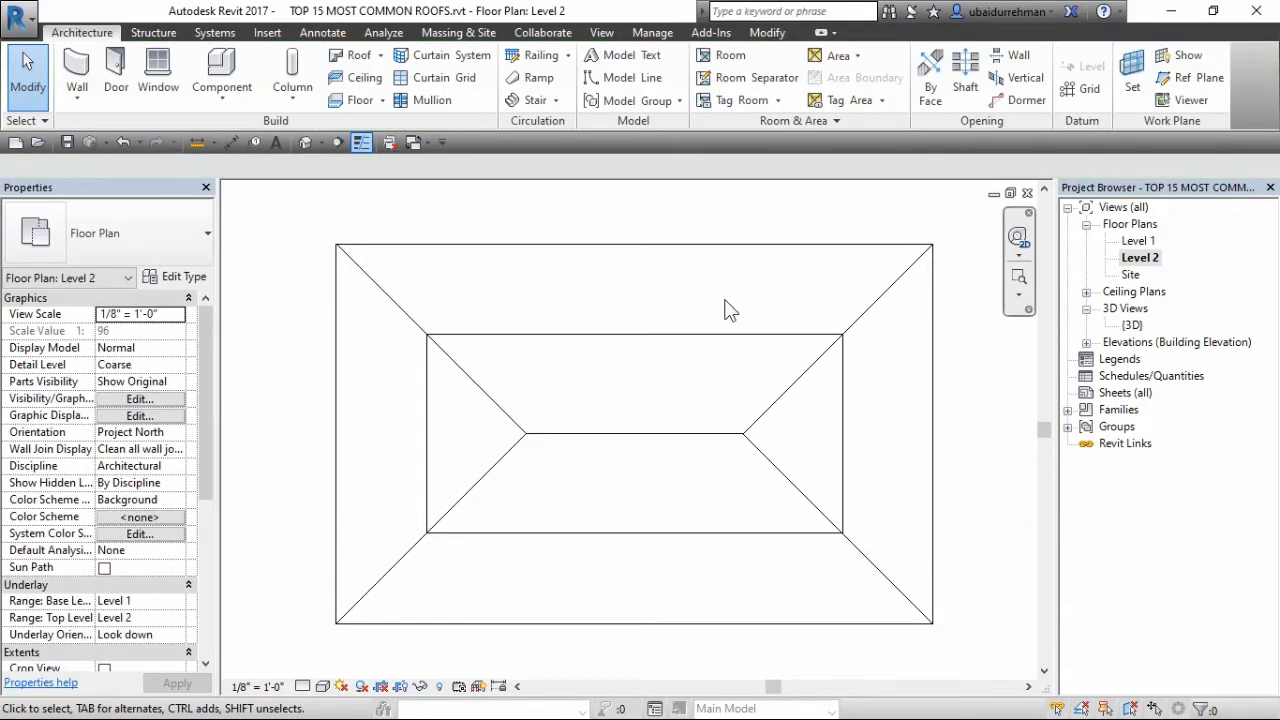
- Cut a vertical building section across the middle of both roofs and go to its view
scroll(682, 372, down, 1)
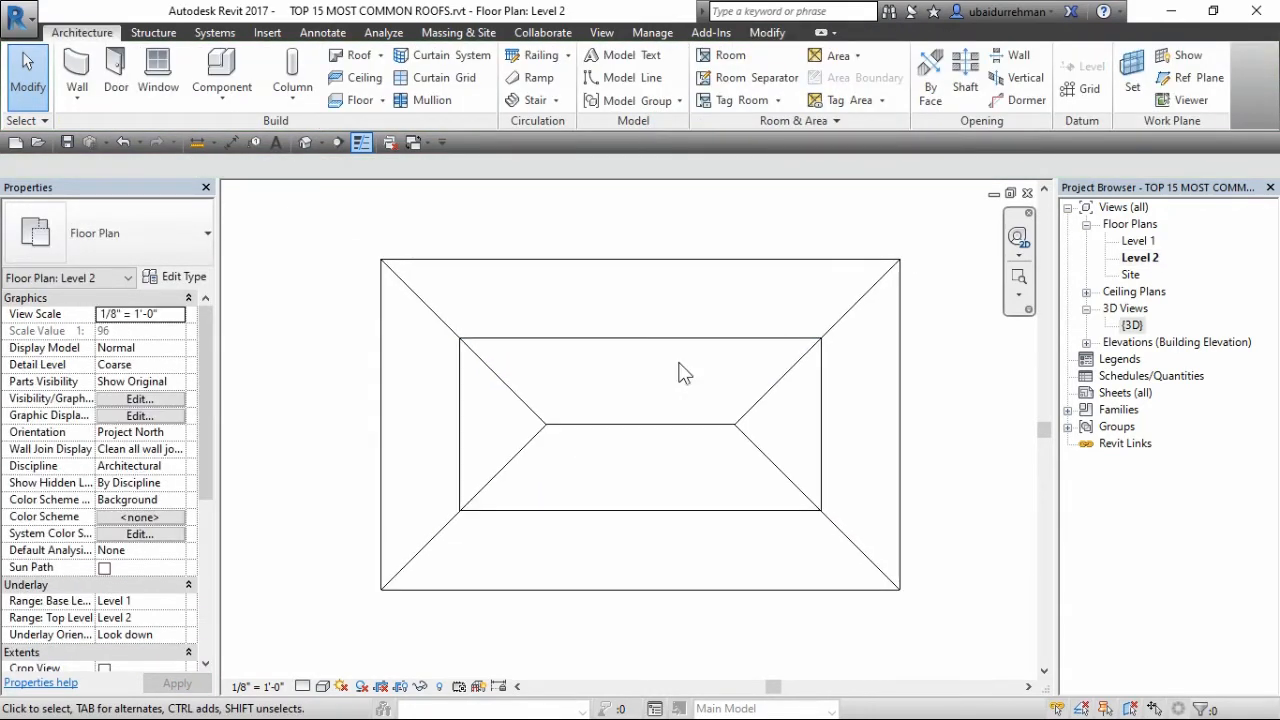
click(338, 143)
click(619, 205)
scroll(618, 296, down, 3)
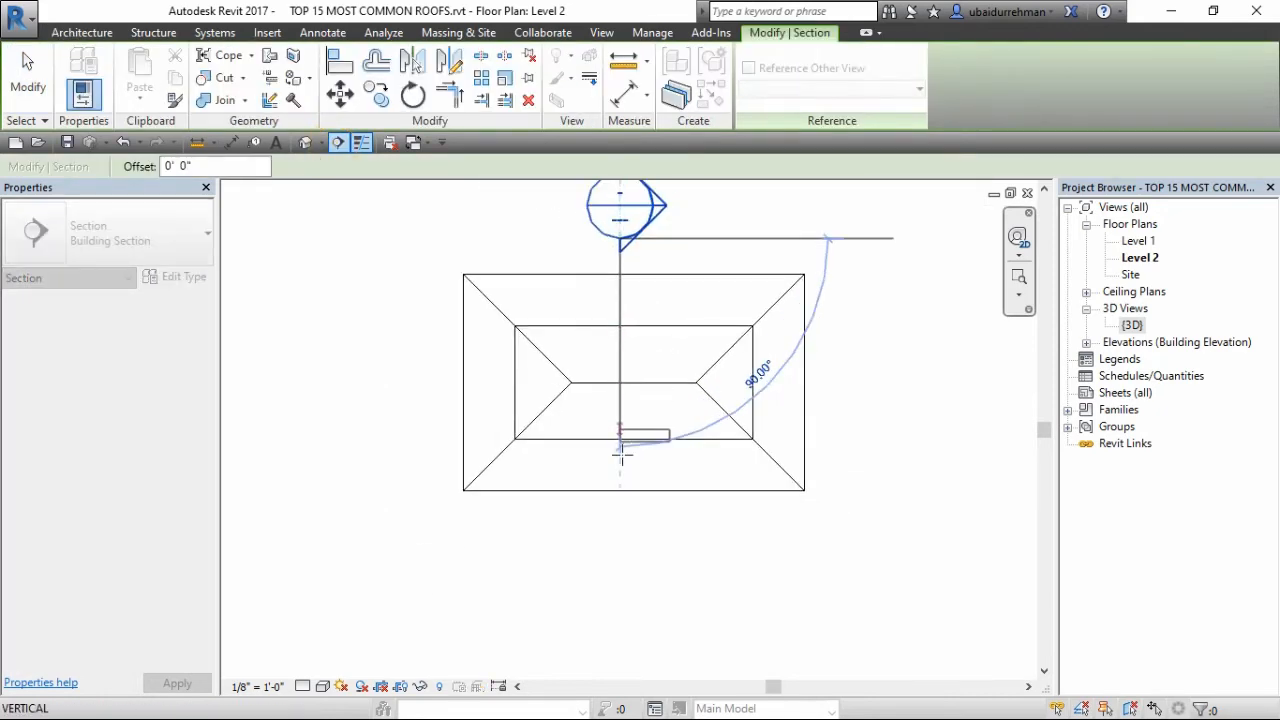
click(620, 528)
middle_drag(637, 413, 640, 460)
key(Escape)
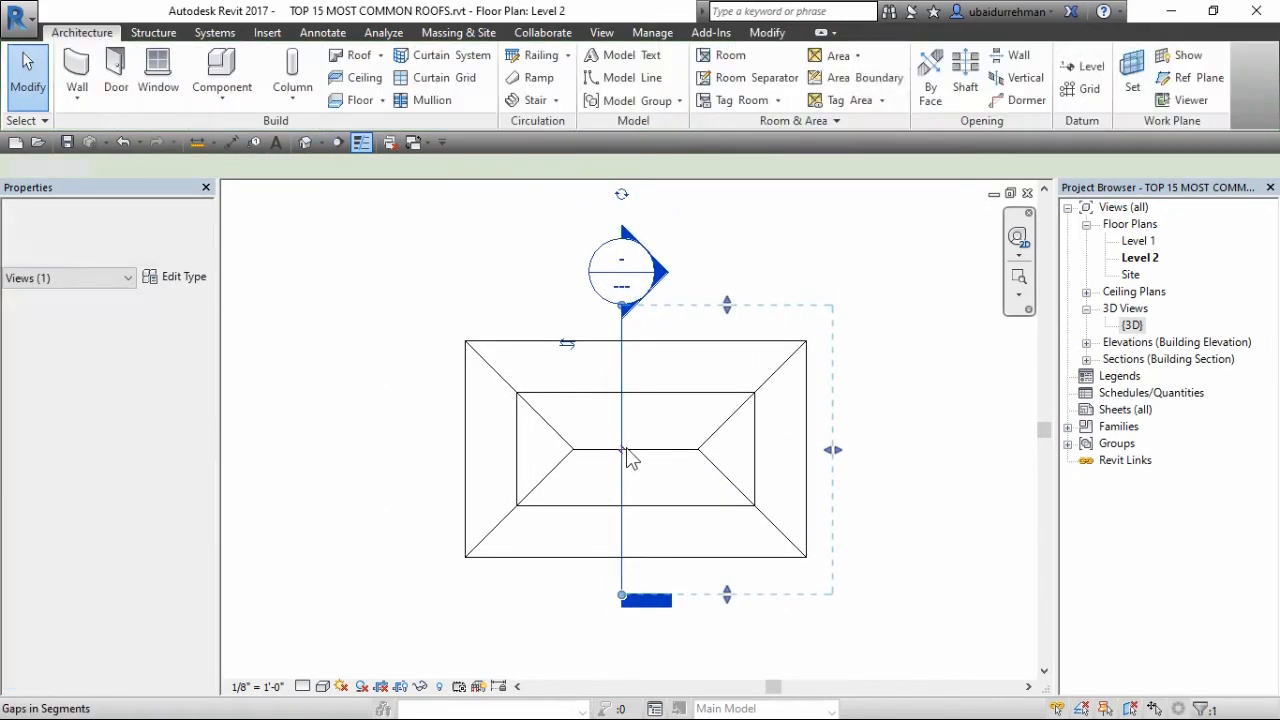
right_click(657, 285)
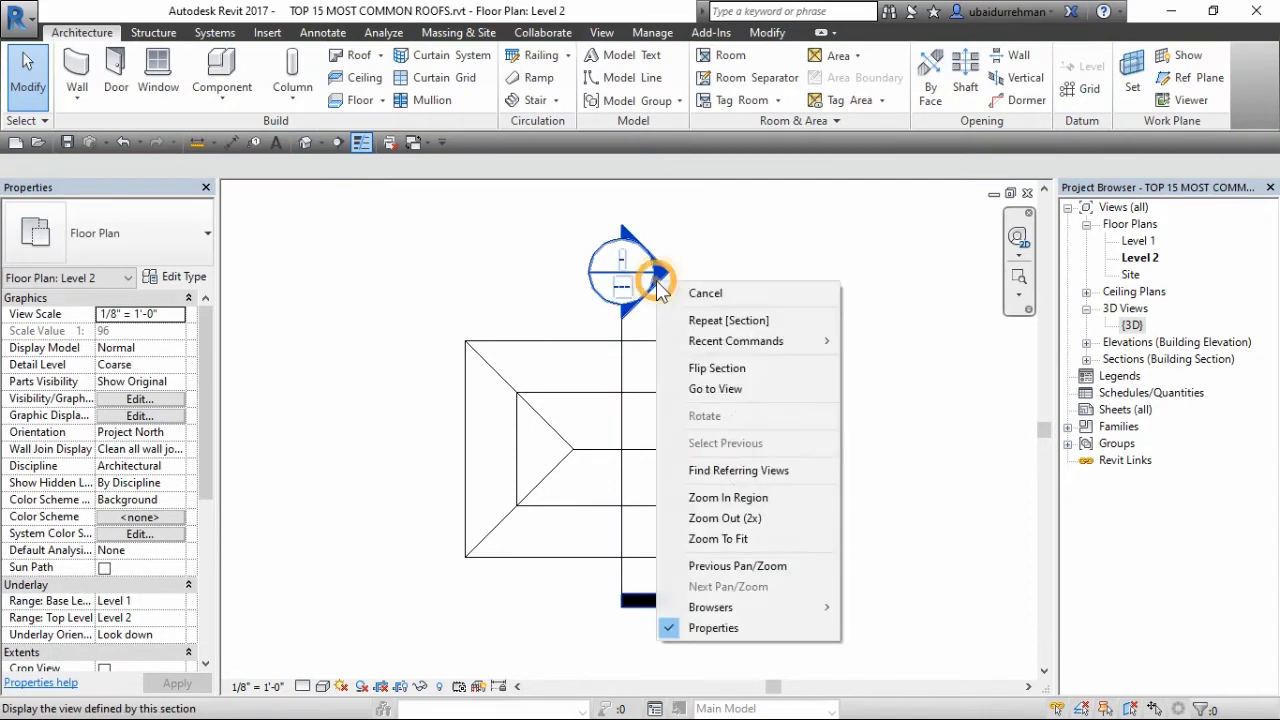
click(714, 391)
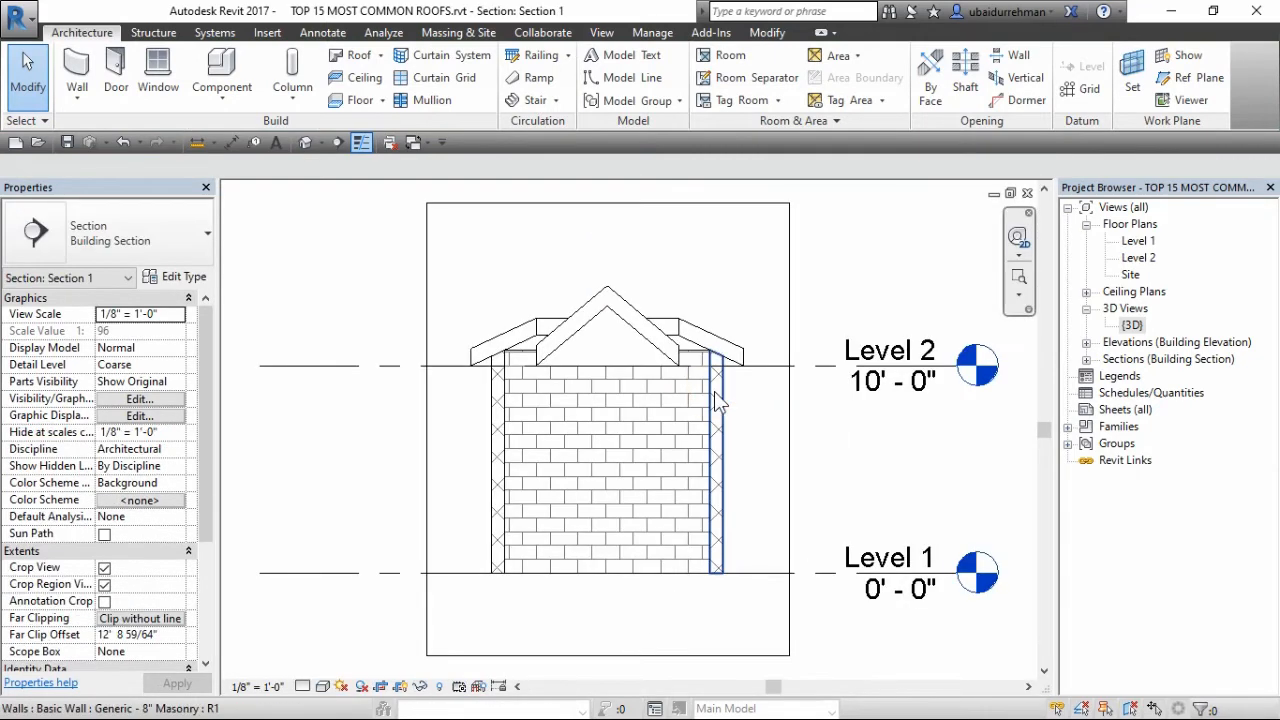
- Move the upper roof straight up so its outer top edge meets the top inner edge of the lower roof
scroll(567, 288, up, 4)
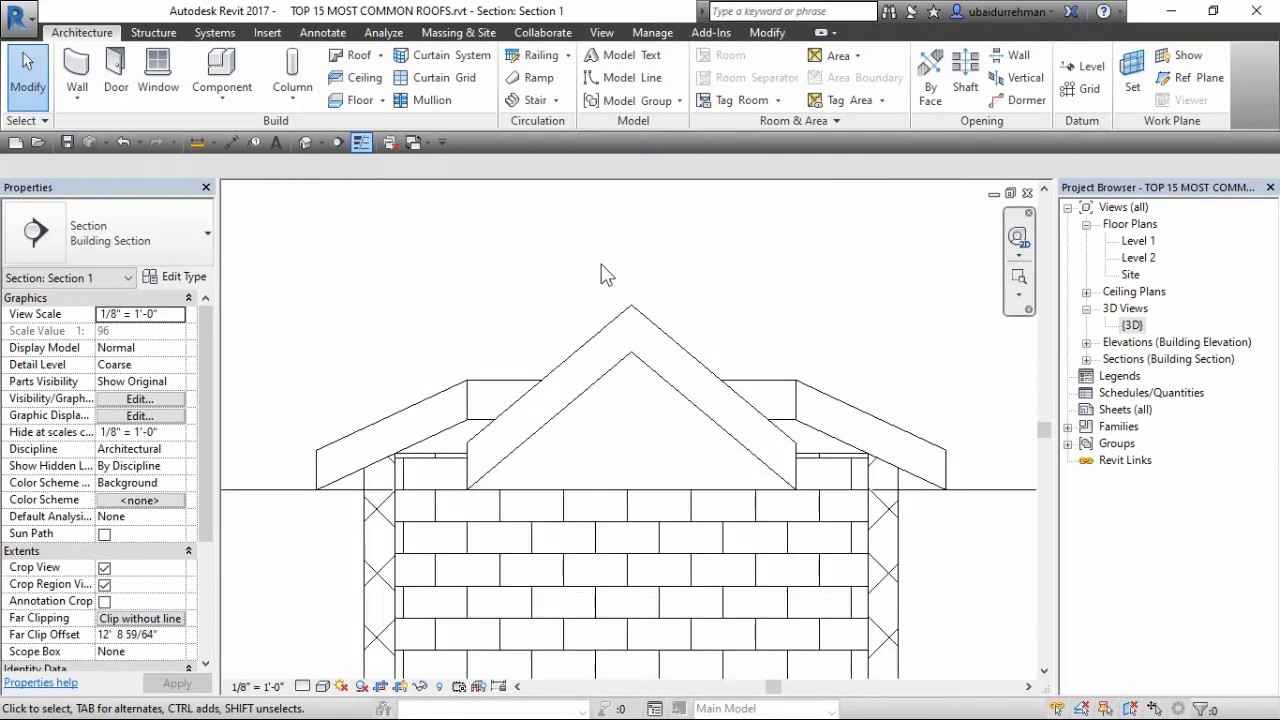
middle_drag(603, 274, 585, 345)
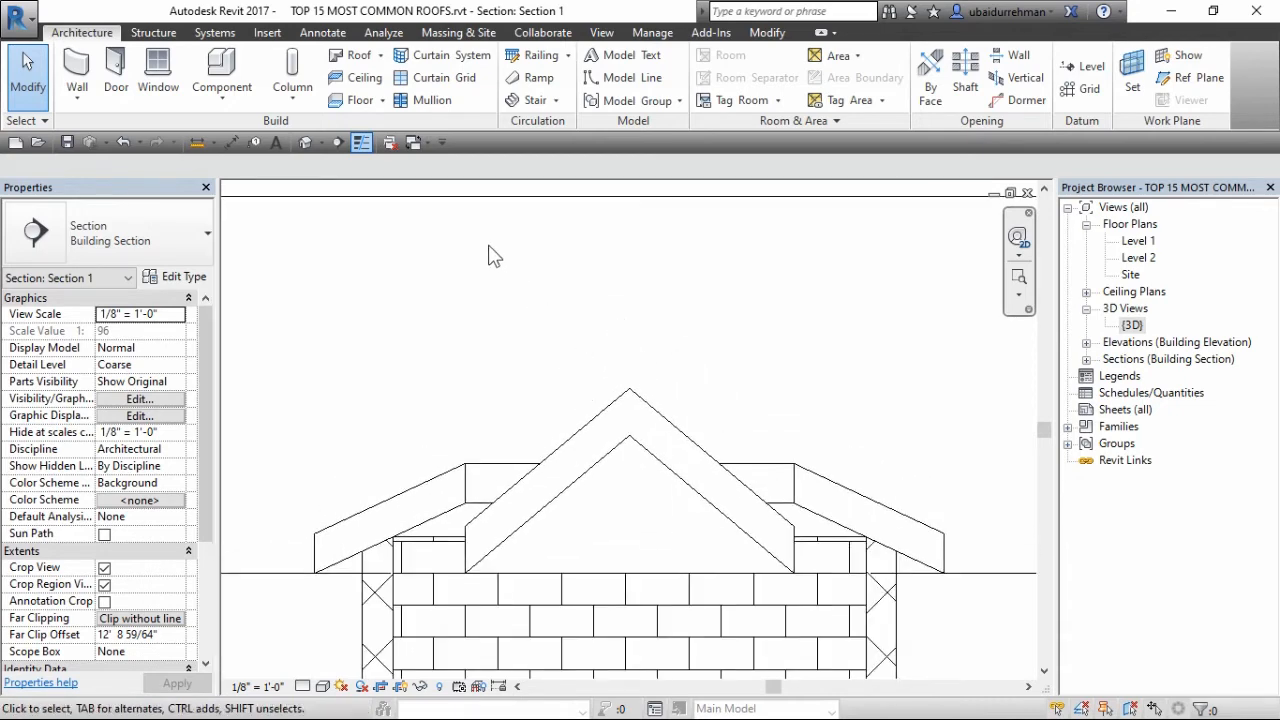
click(588, 420)
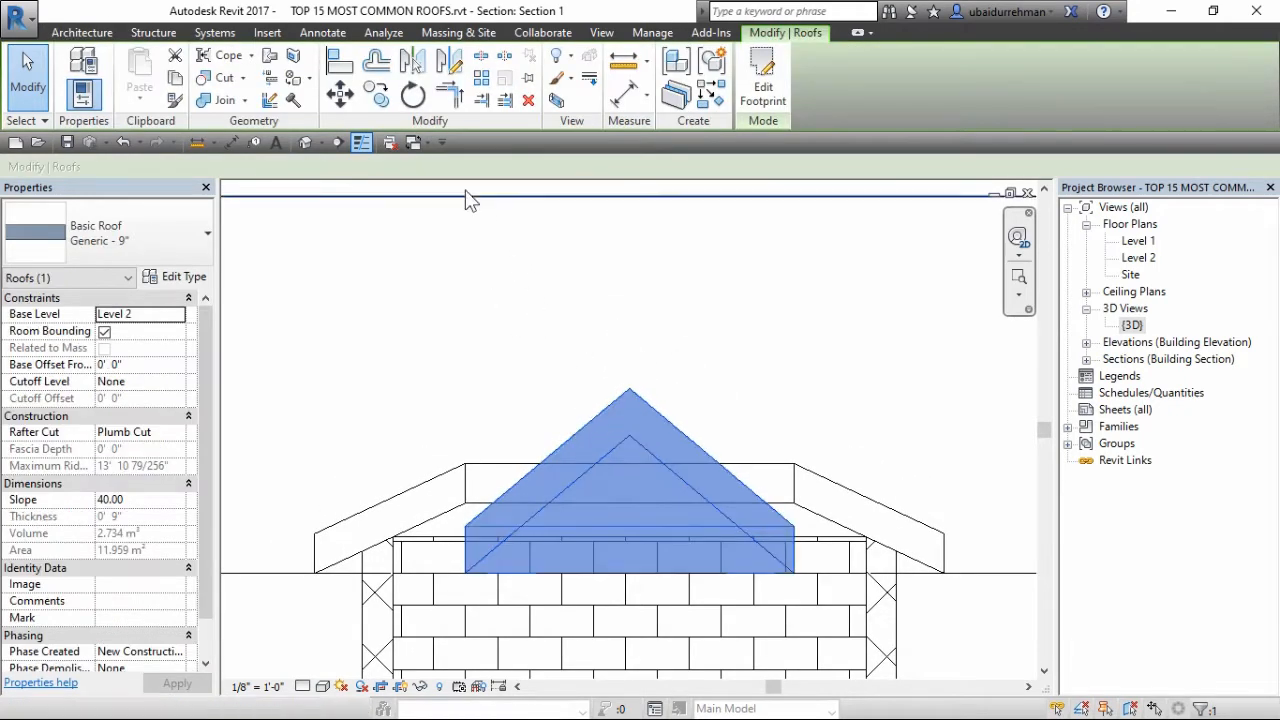
click(340, 95)
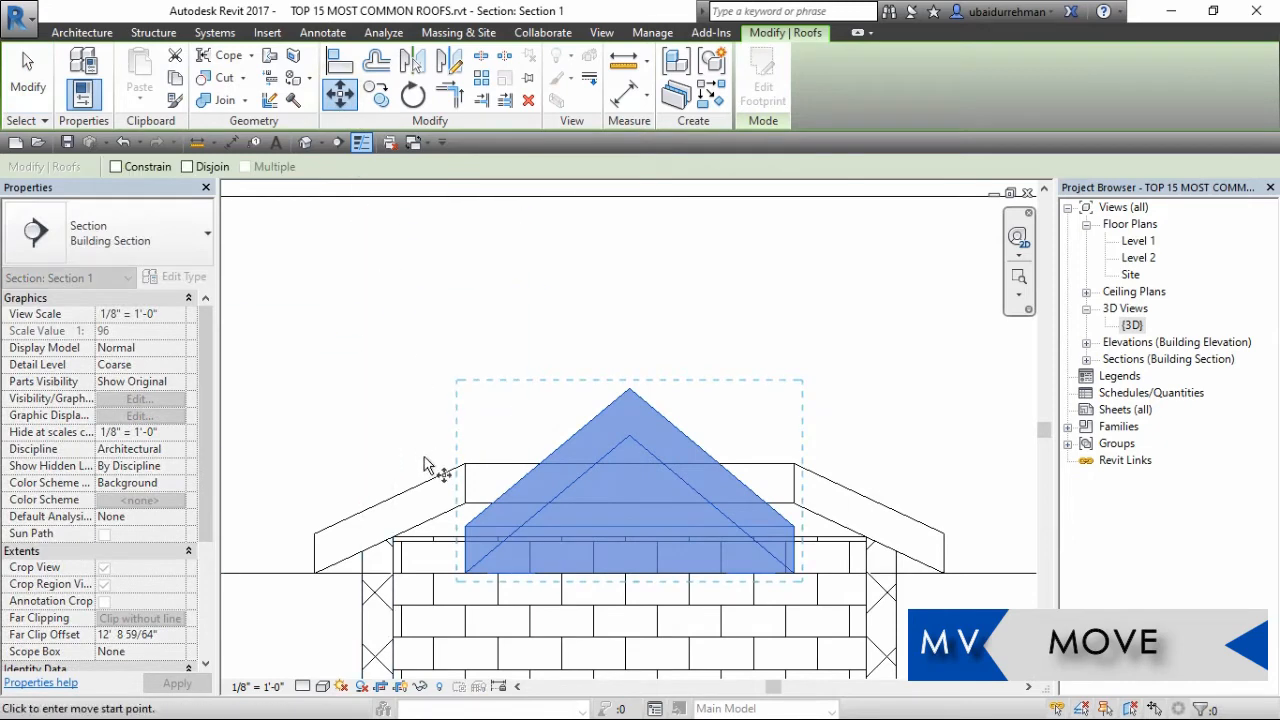
click(465, 528)
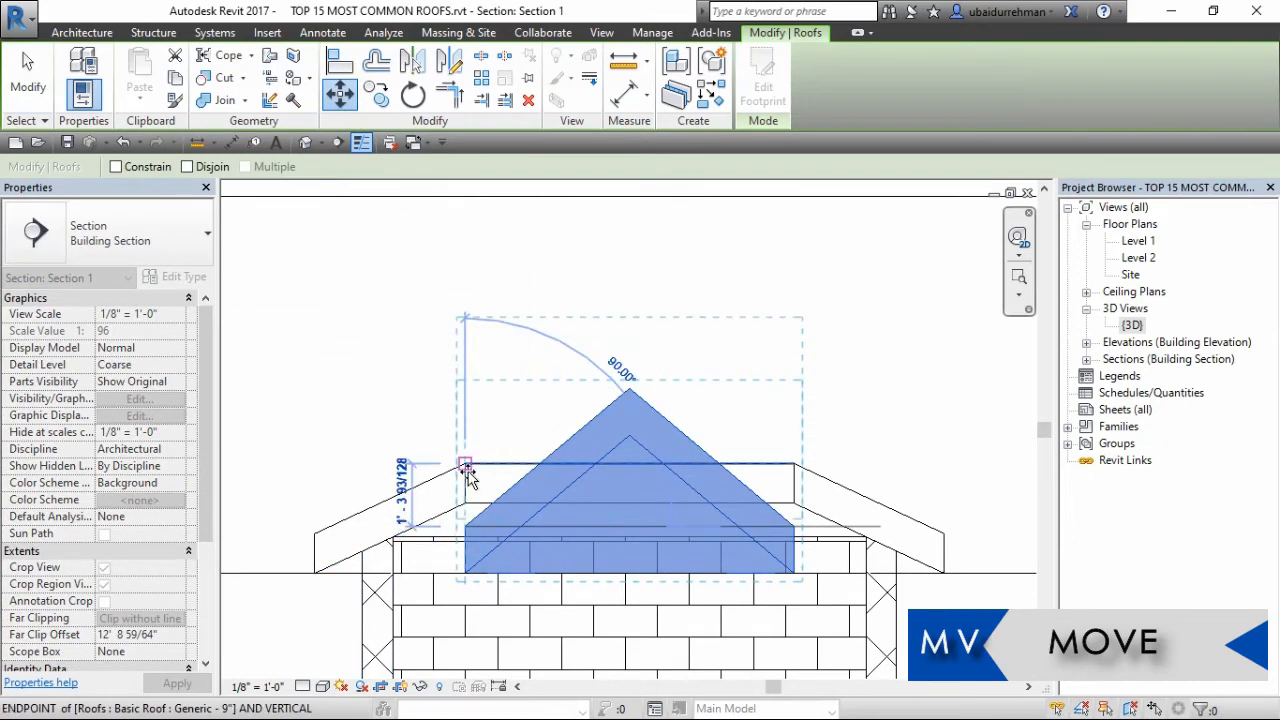
click(465, 468)
click(477, 372)
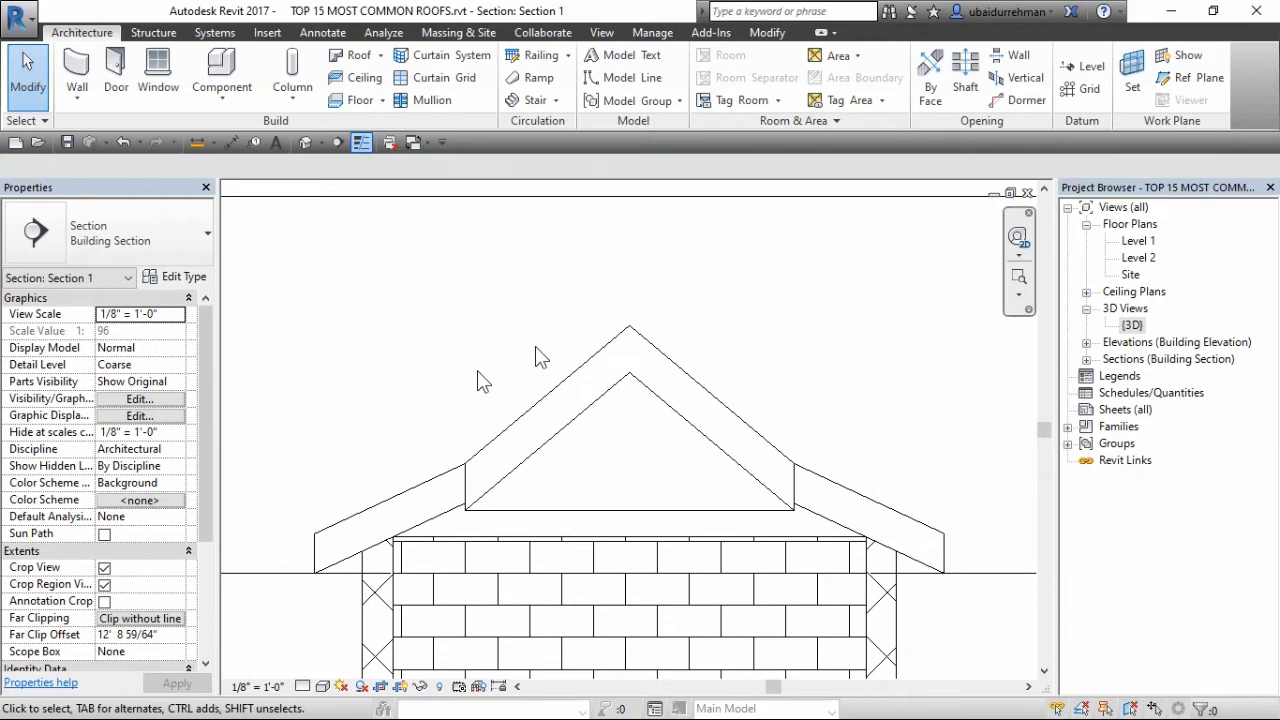
- Close the section view and examine the combined roof in the default 3D view
scroll(735, 286, down, 3)
click(1026, 194)
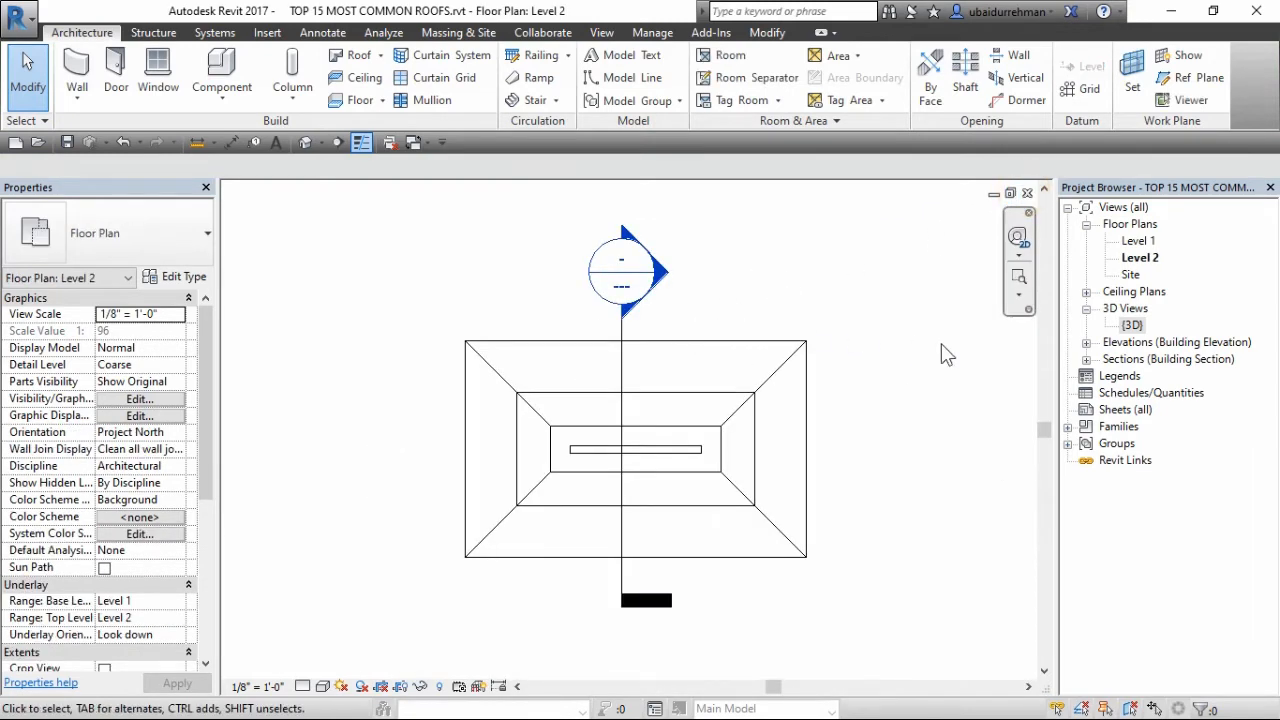
click(1131, 326)
double_click(1130, 327)
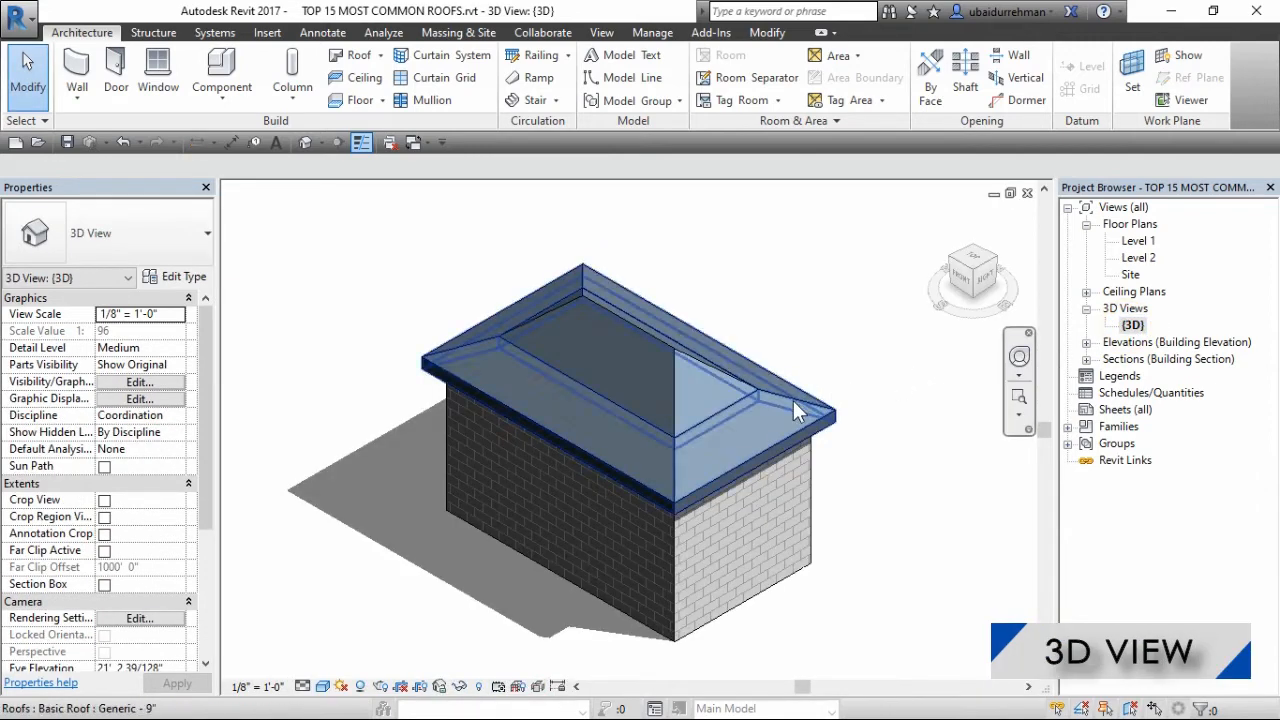
scroll(829, 450, up, 1)
mouse_move(896, 457)
middle_down()
mouse_move(930, 413)
mouse_move(909, 423)
middle_up()
scroll(930, 413, down, 1)
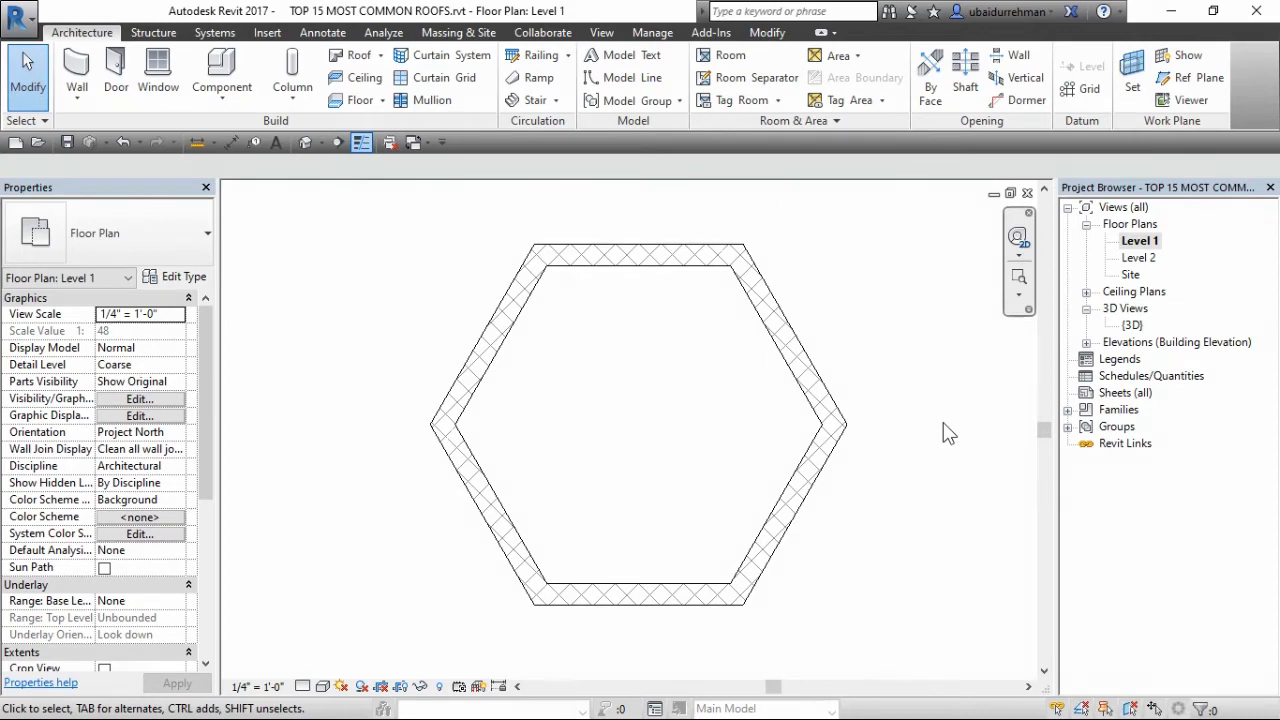
- Start a roof by footprint on Level 2 and draw a diagonal boundary line between opposite inner corners of the hexagonal walls
double_click(1138, 262)
middle_drag(689, 397, 694, 409)
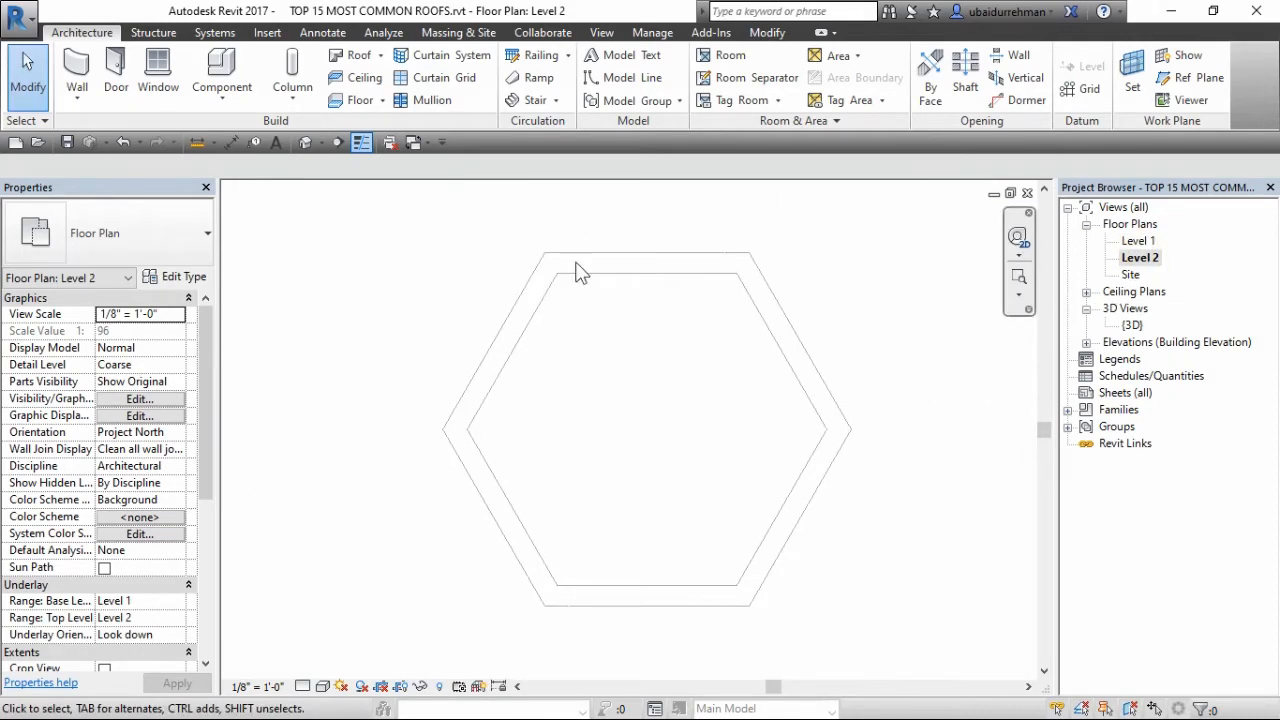
click(358, 55)
click(378, 79)
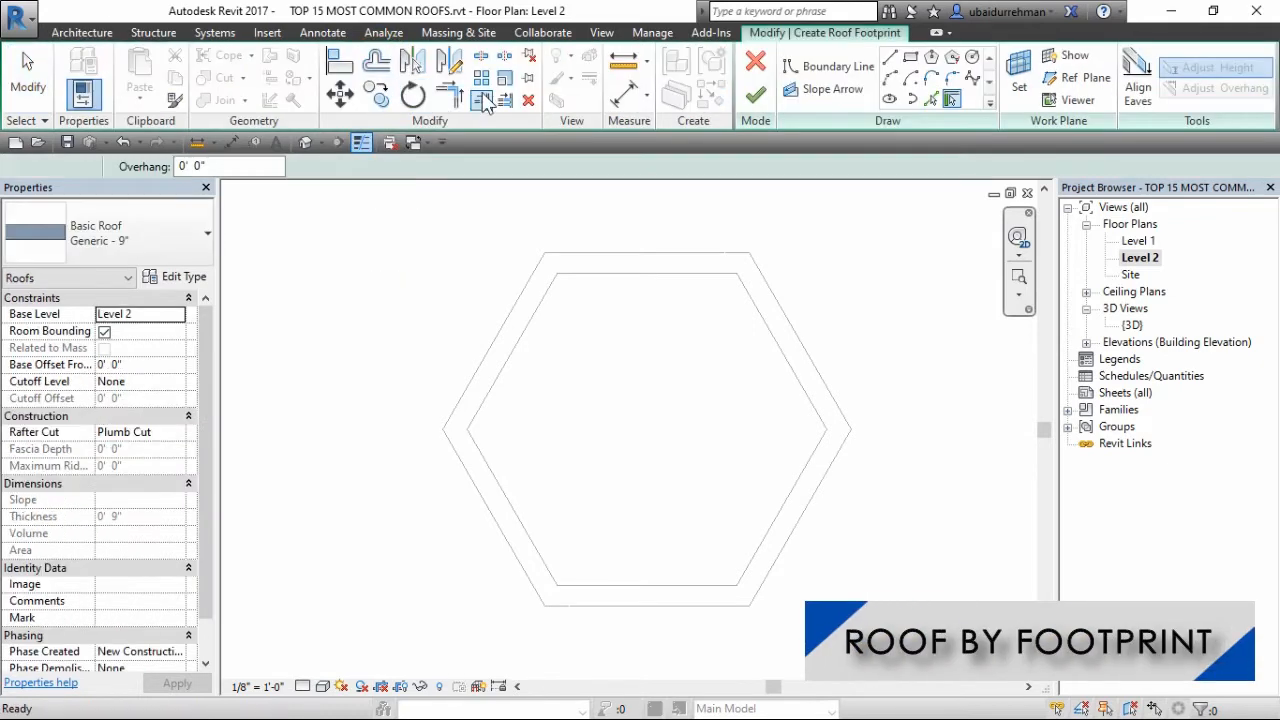
click(889, 57)
click(737, 276)
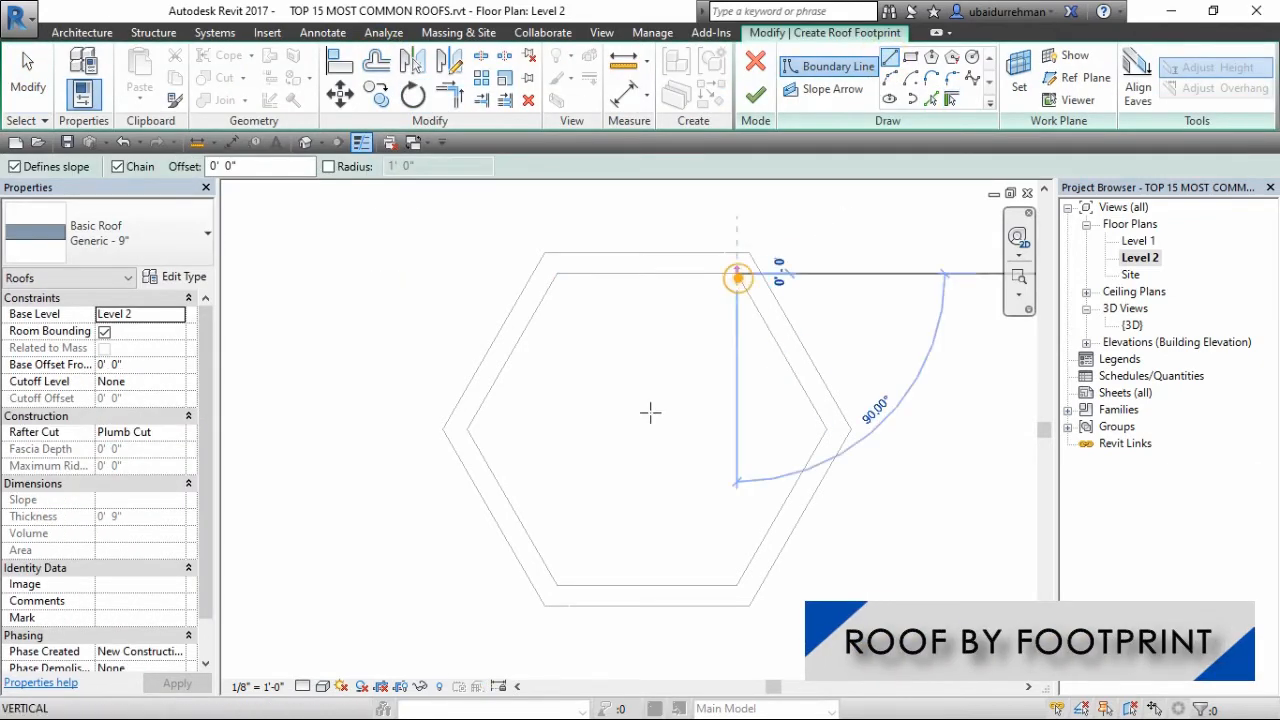
click(557, 585)
key(Escape)
key(Escape)
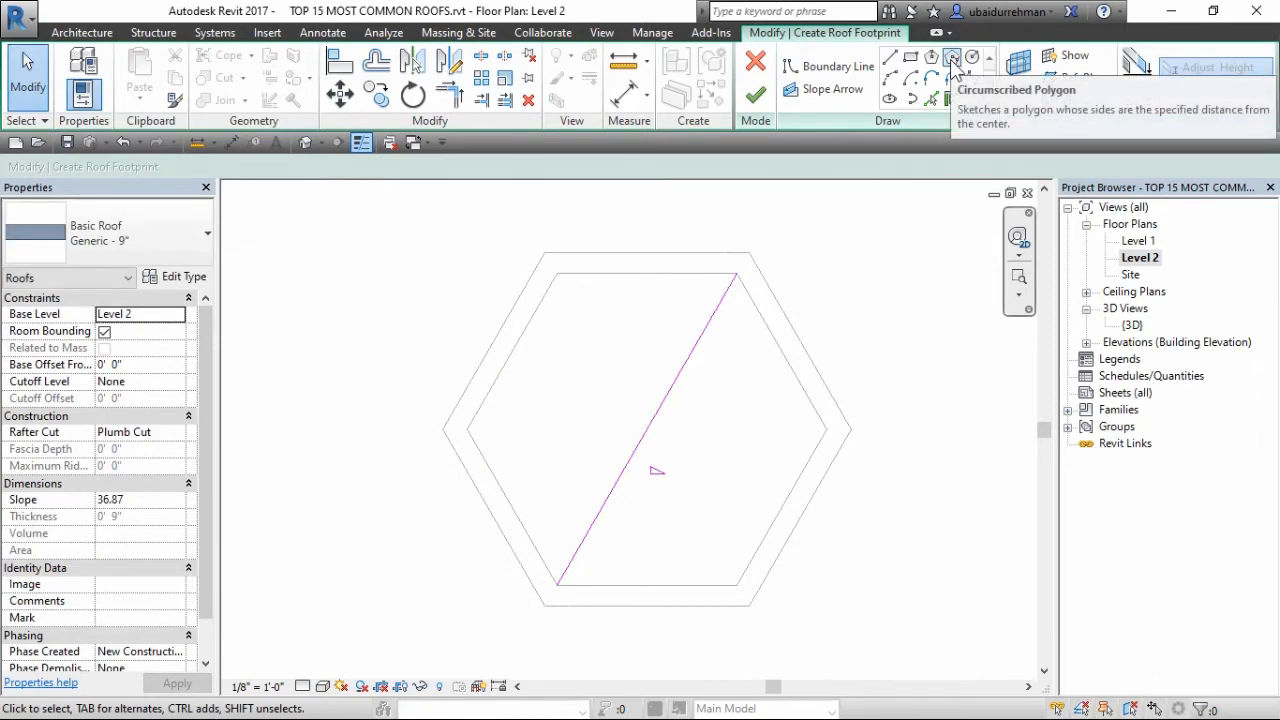
- Draw a six-sided circumscribed boundary from the diagonal's midpoint, offset 1' 0" beyond the outer wall face, and delete the diagonal line
click(952, 58)
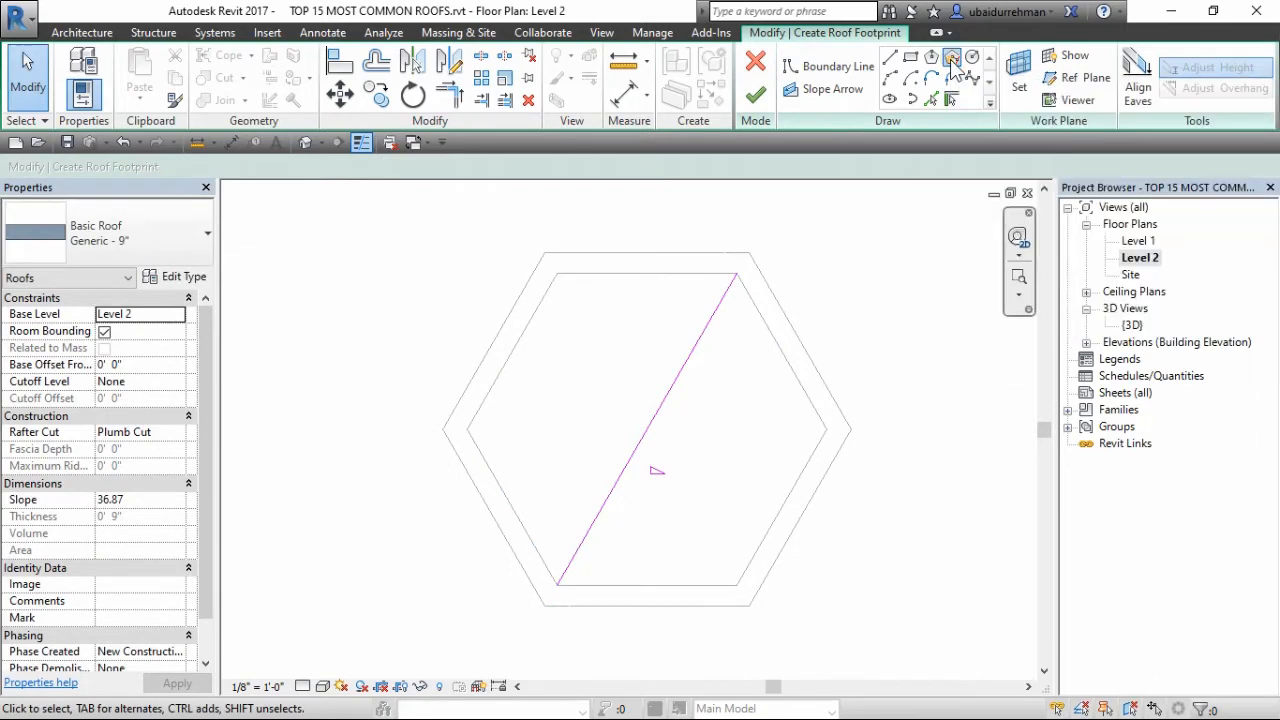
click(643, 432)
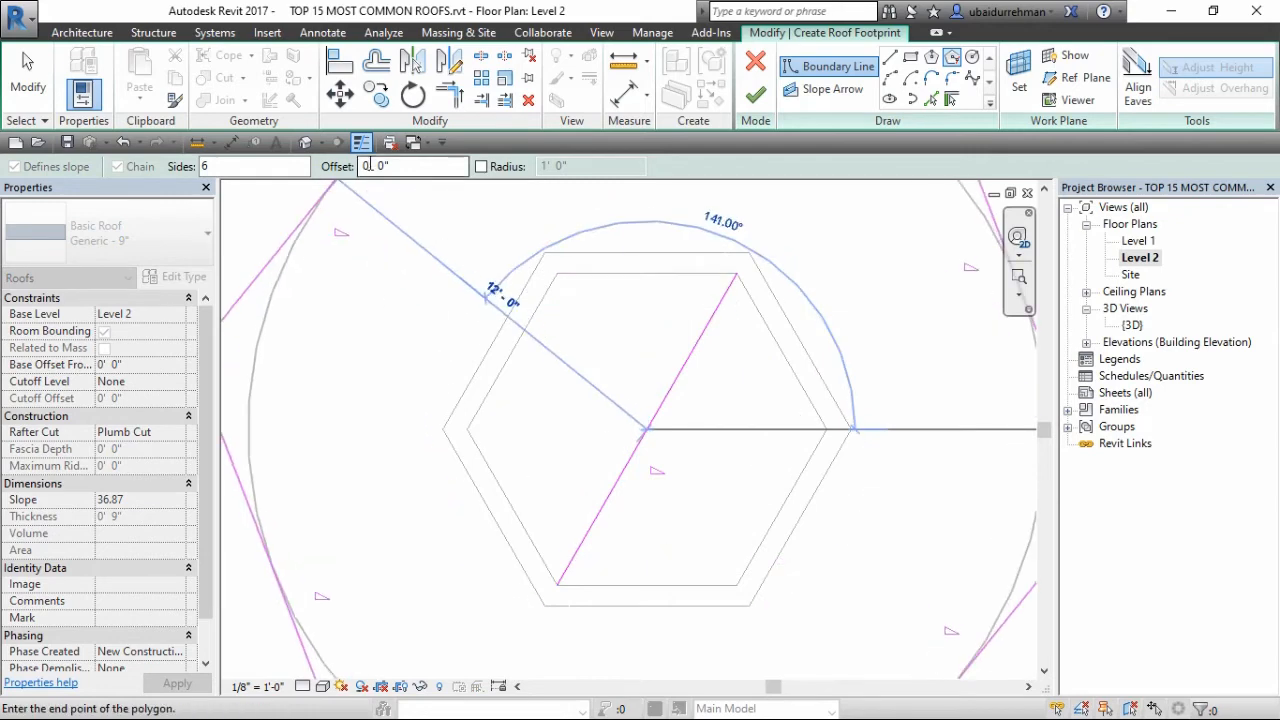
click(370, 167)
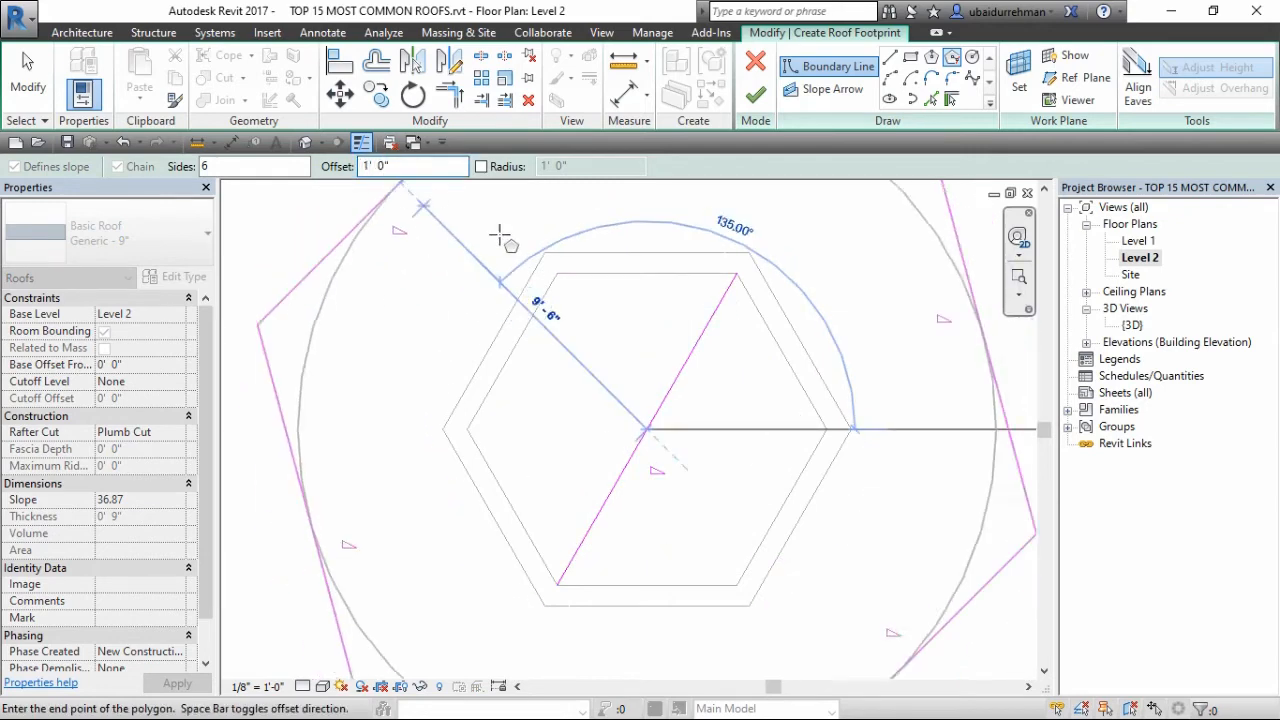
click(647, 253)
key(Escape)
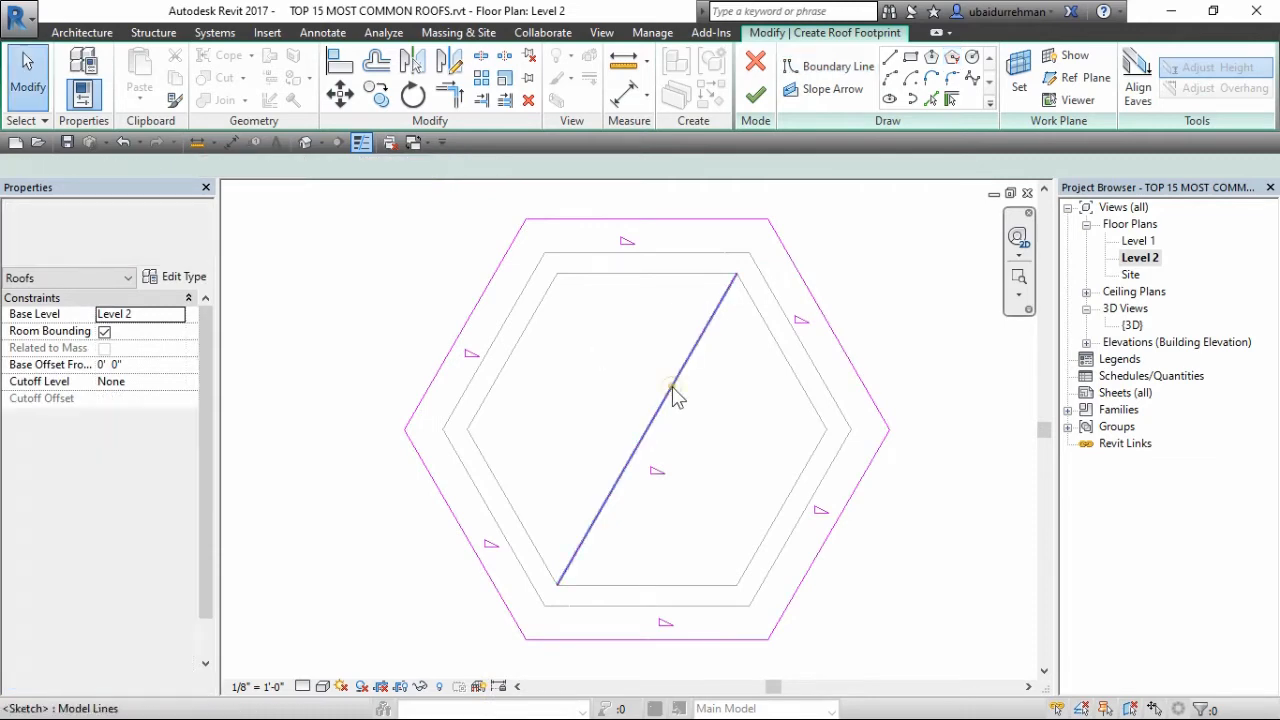
click(674, 392)
key(Delete)
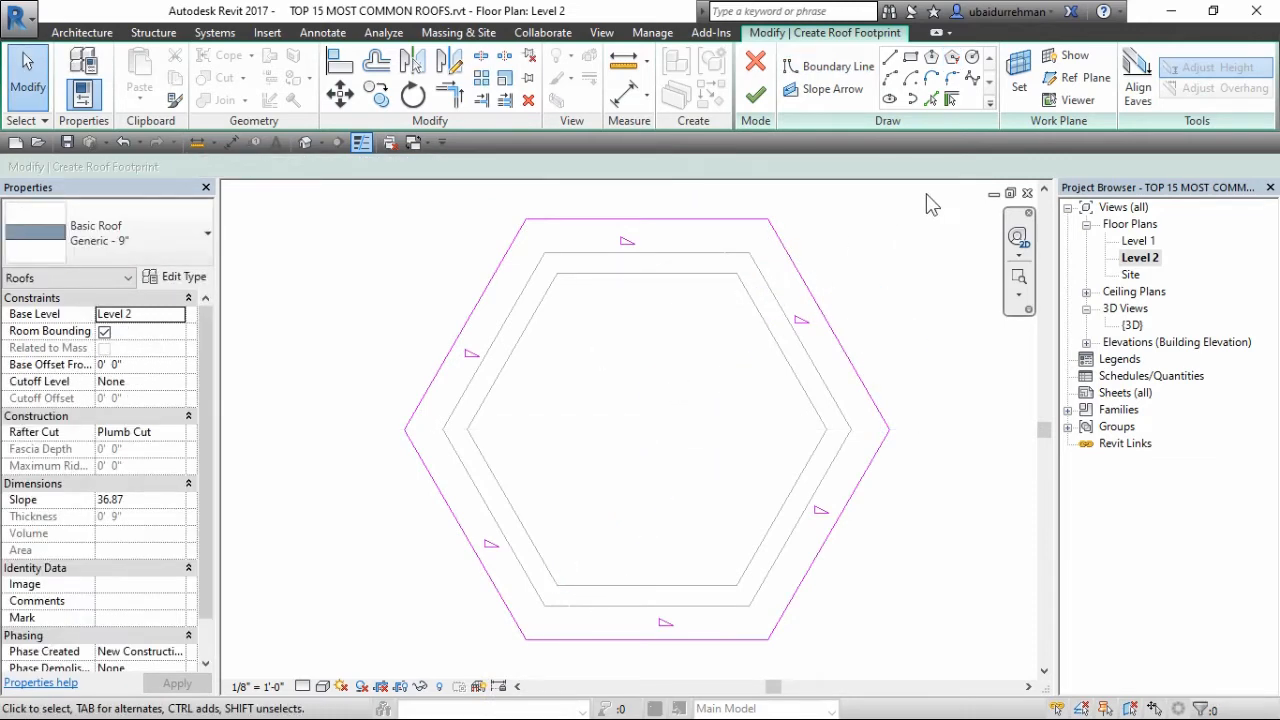
- Set the slope of all six boundary lines to 35 and finish the hexagonal roof
mouse_move(926, 195)
mouse_down()
mouse_move(486, 531)
mouse_move(376, 642)
mouse_up()
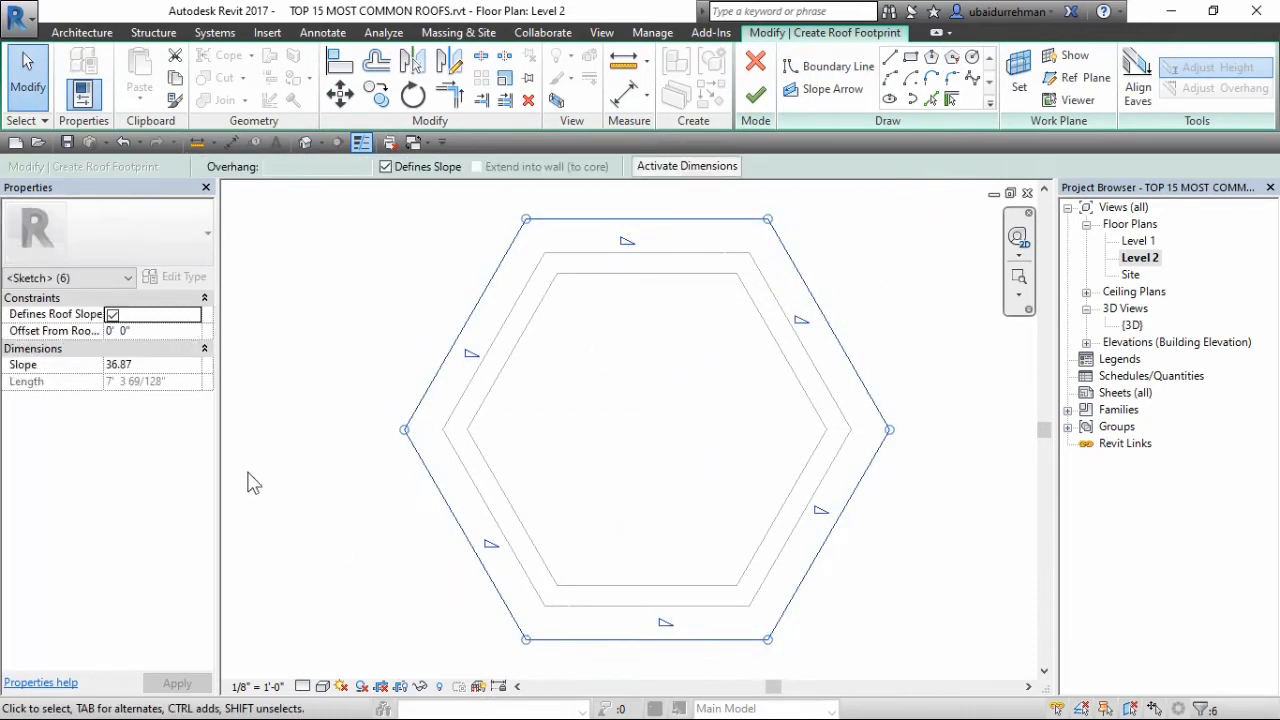
click(158, 366)
text(35)
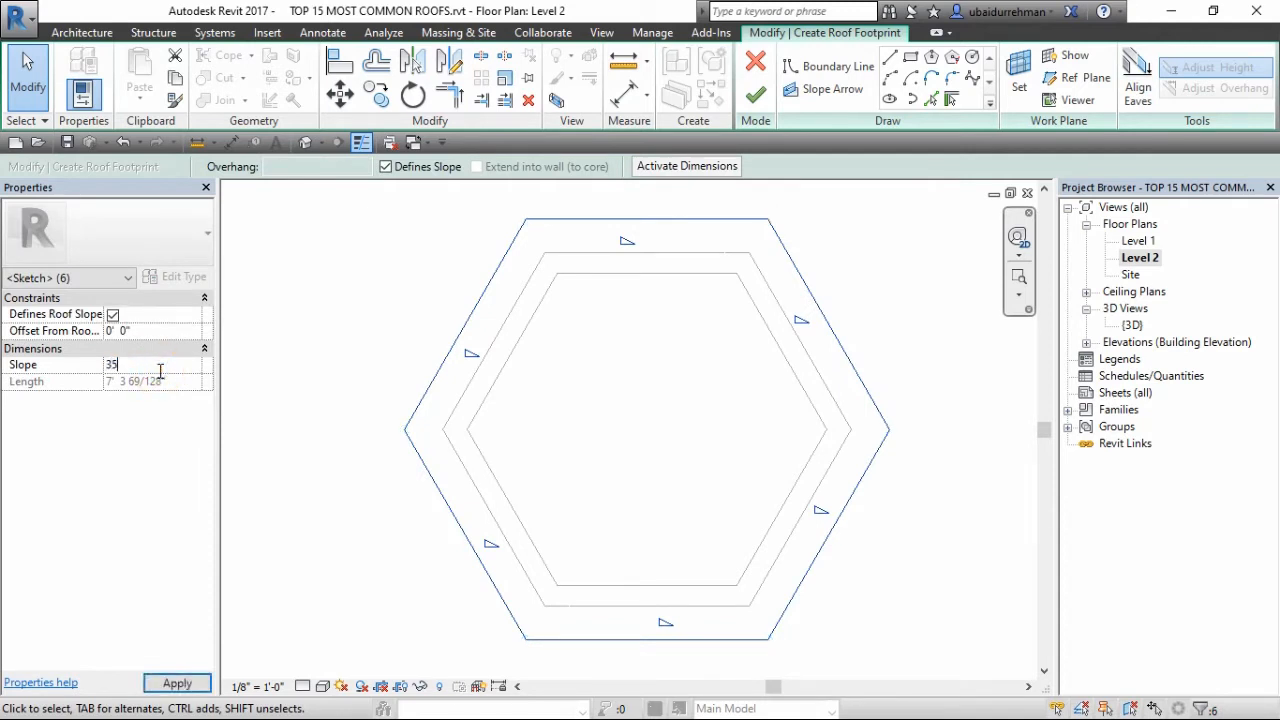
click(177, 682)
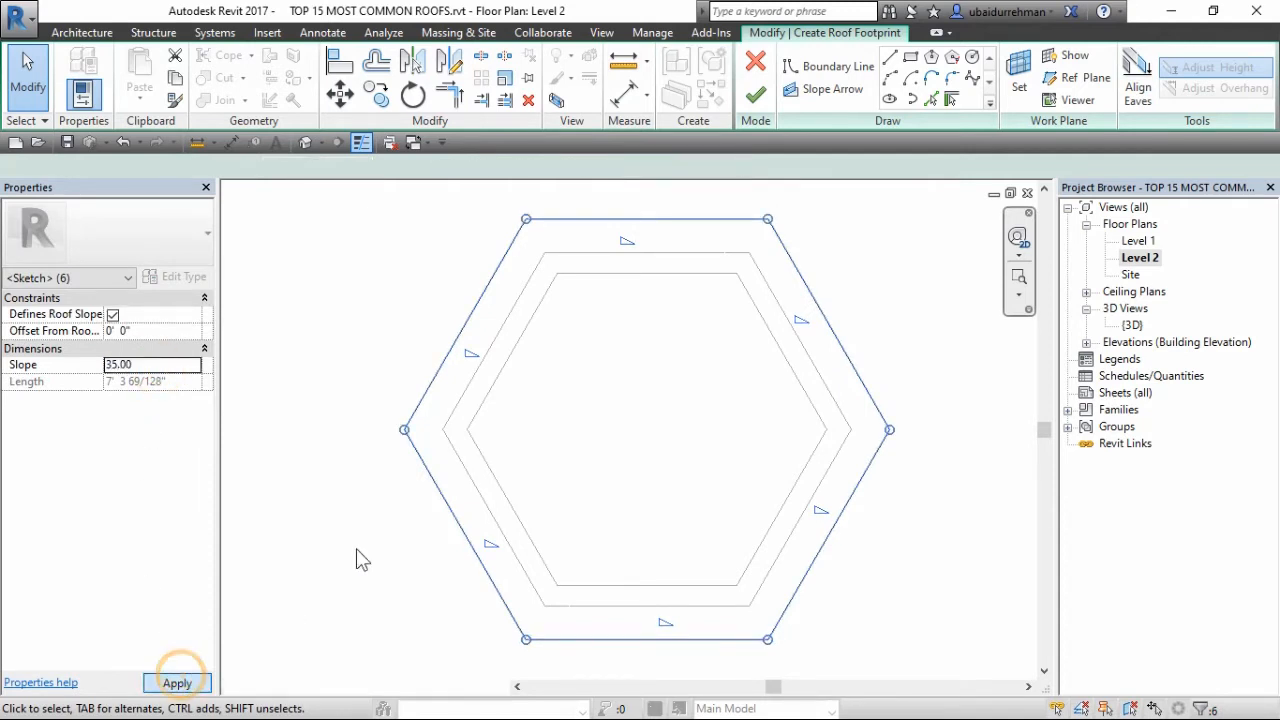
click(630, 420)
click(755, 94)
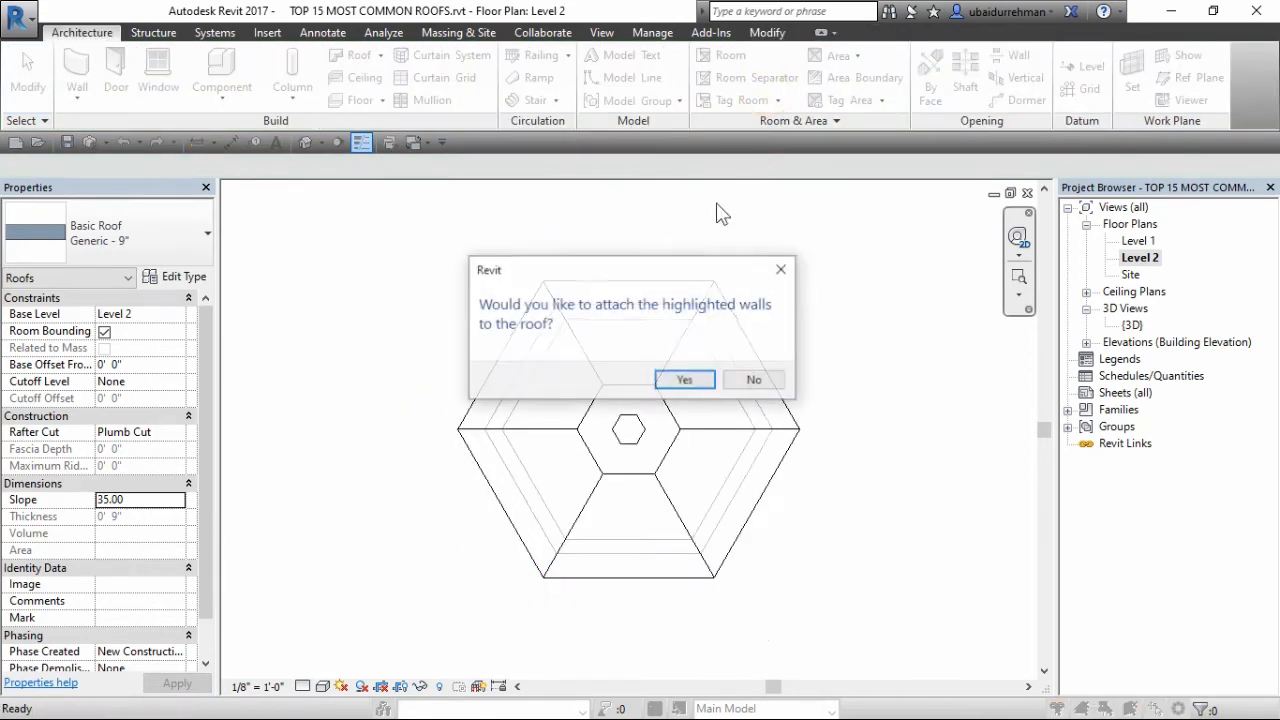
- Attach the highlighted walls to the hexagonal roof and examine it in the default 3D view
click(689, 379)
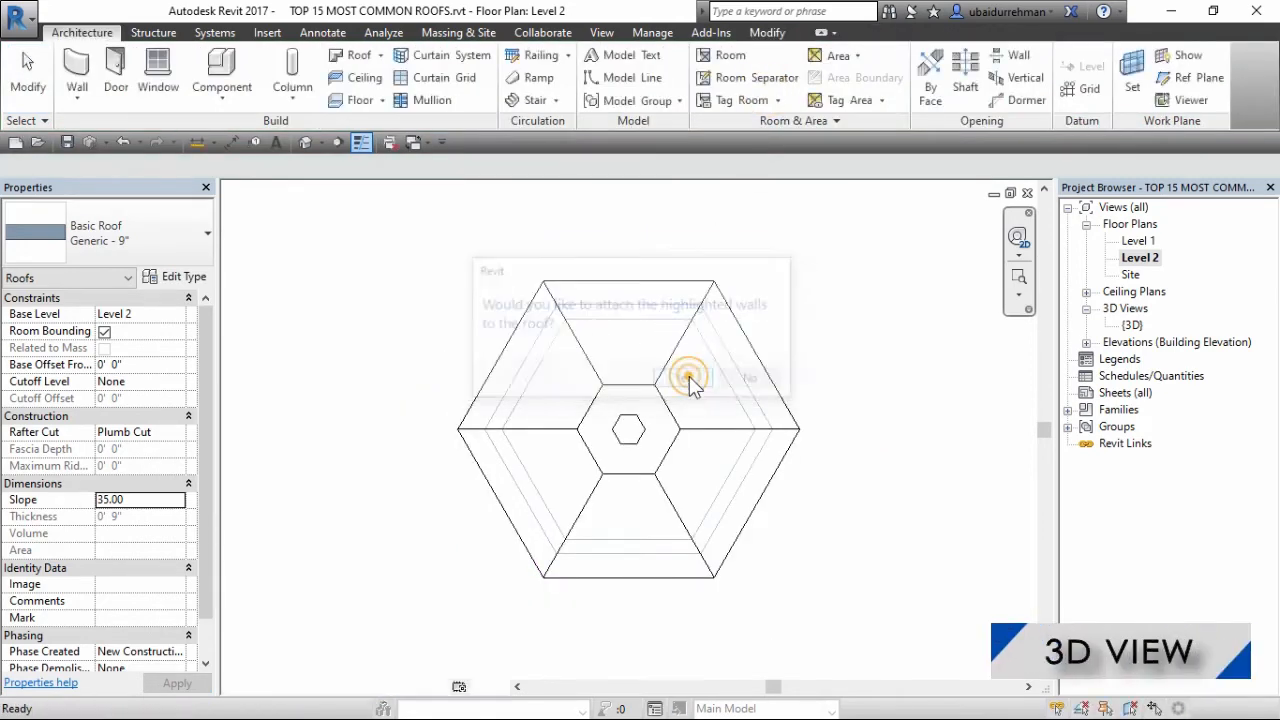
click(947, 345)
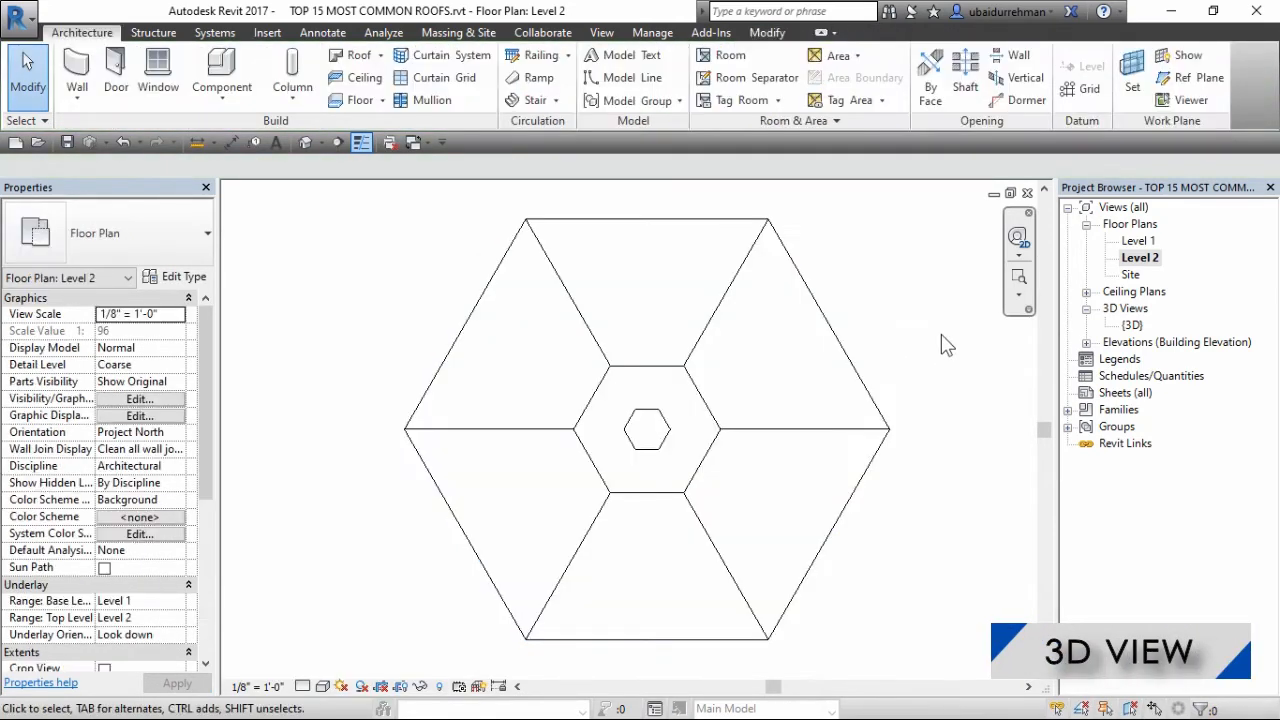
double_click(1132, 325)
shift+middle_drag(917, 386, 855, 458)
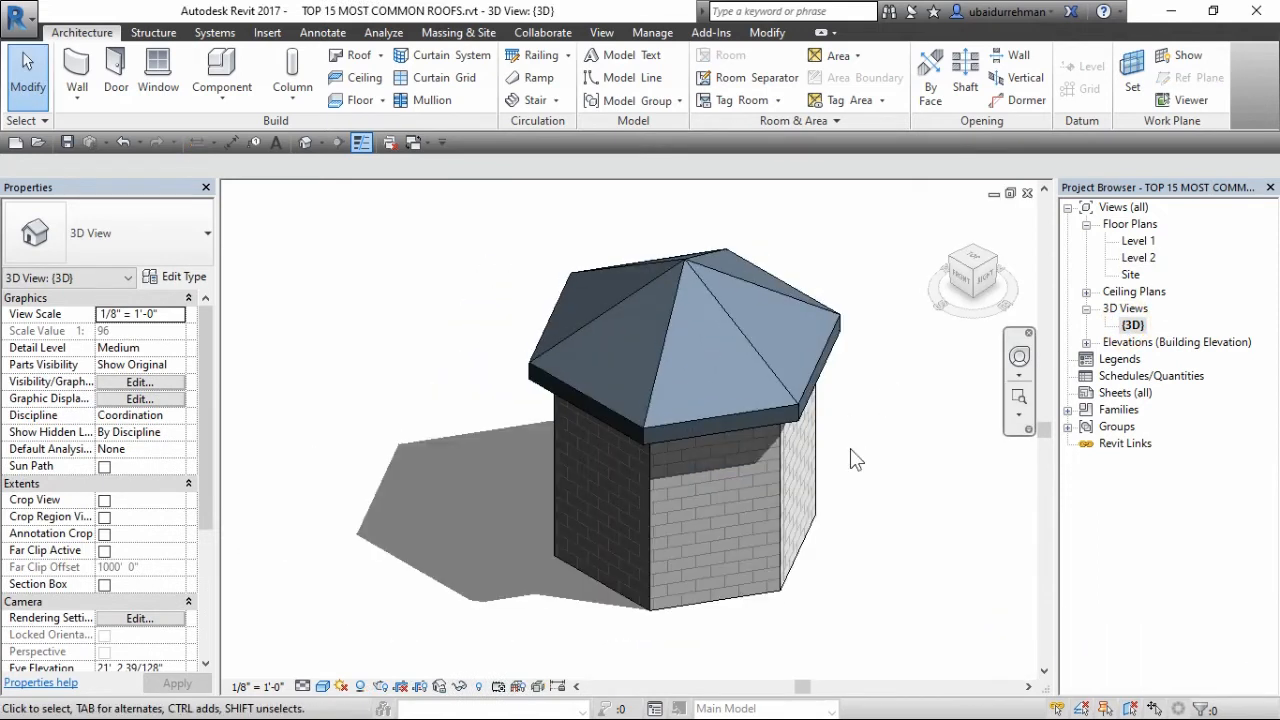
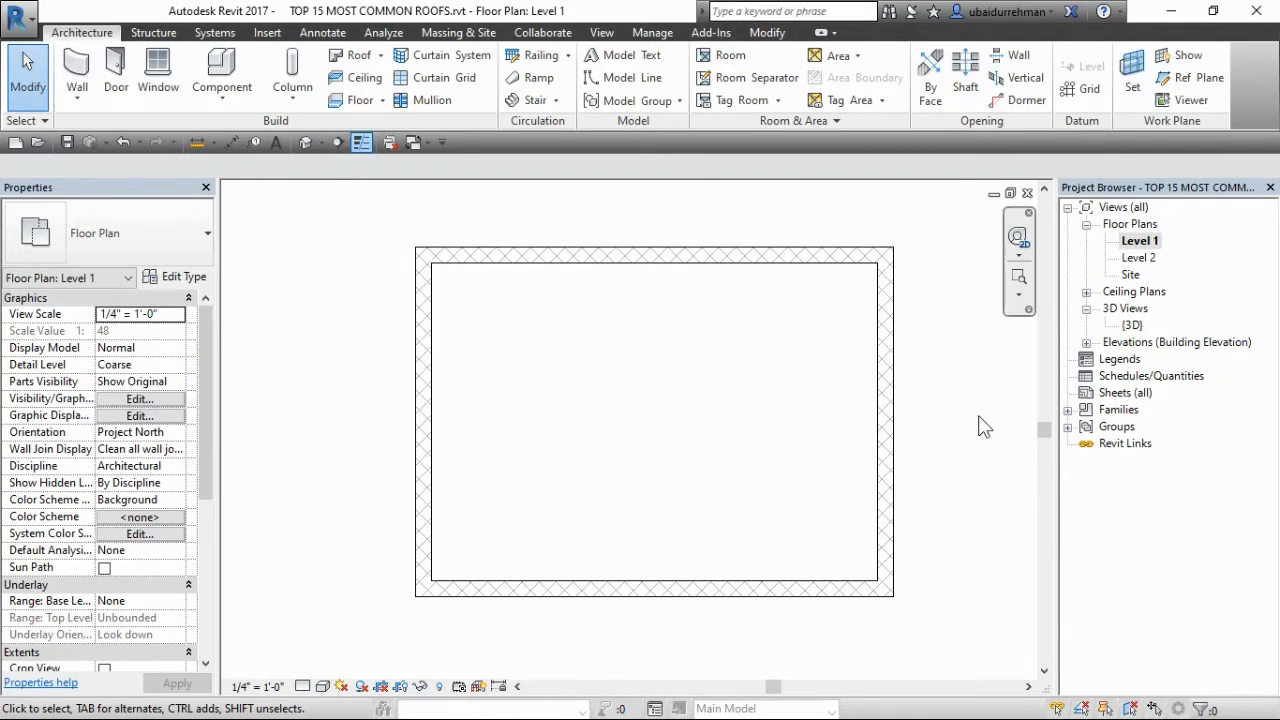
- Start a roof by footprint on Level 2 of the rectangular building and pick boundary lines 3' 0" inward from both long inner wall faces
double_click(1139, 257)
middle_drag(737, 471, 803, 343)
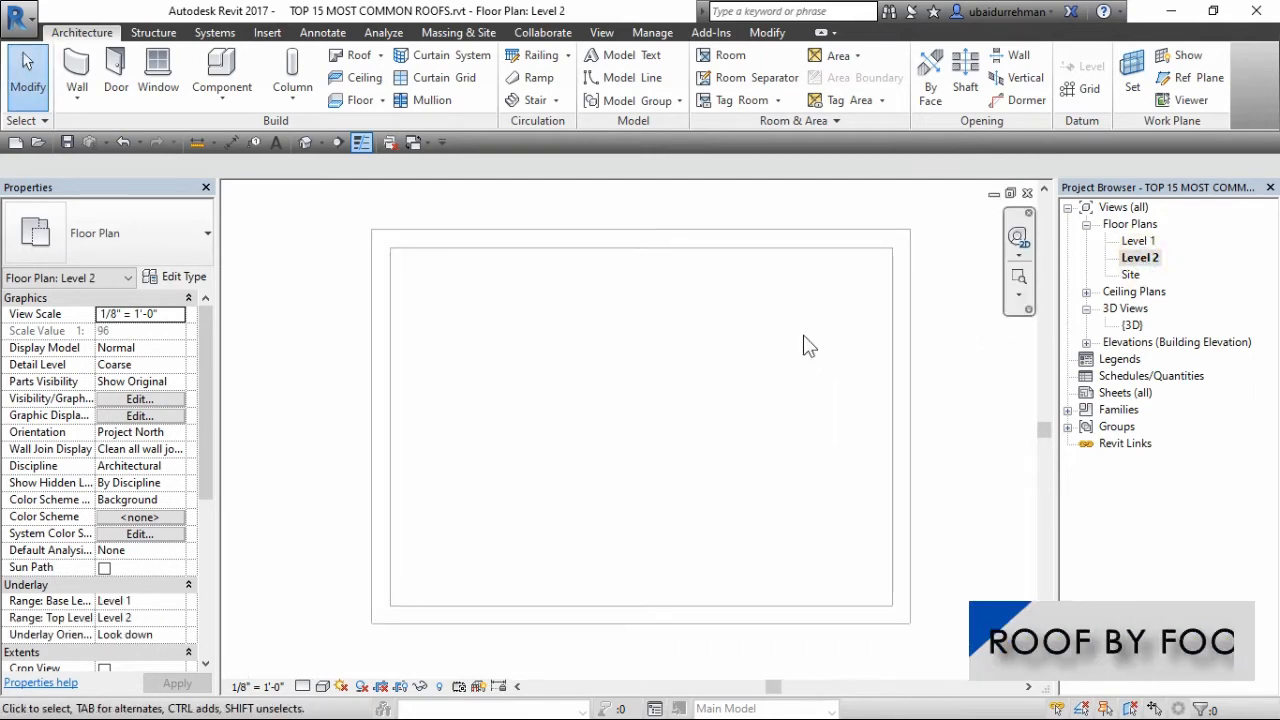
click(380, 56)
click(396, 85)
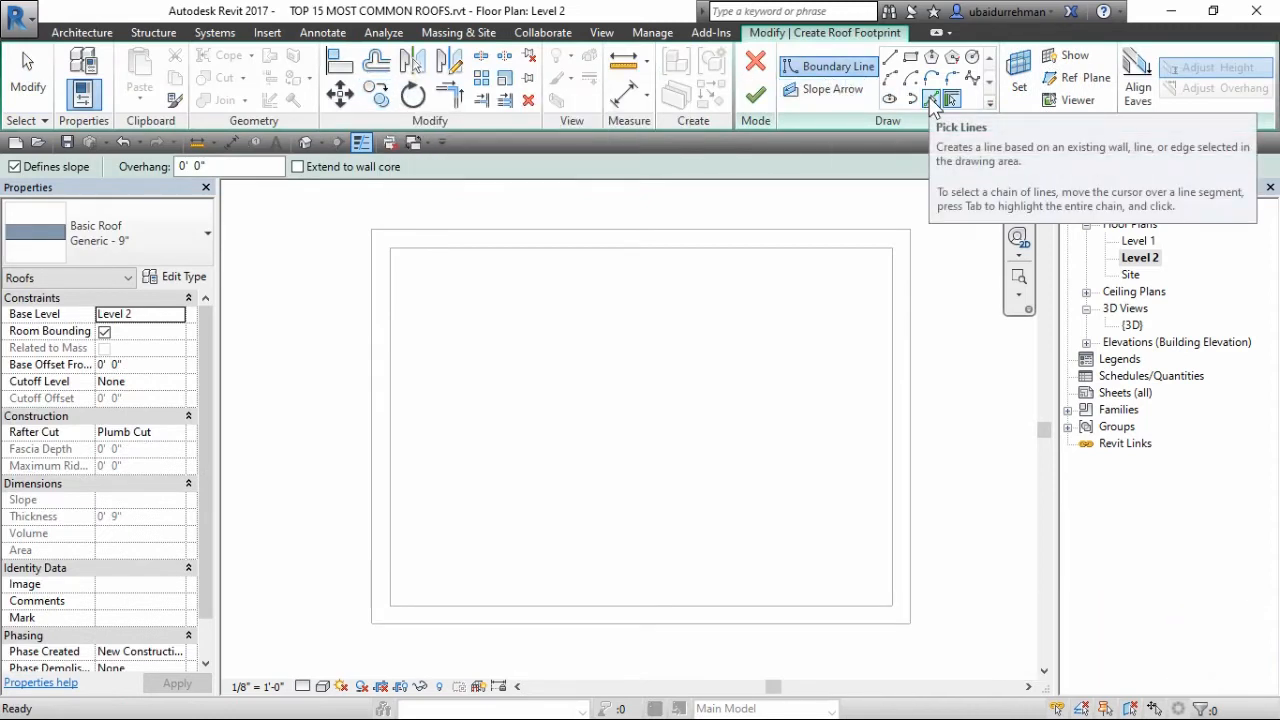
click(933, 102)
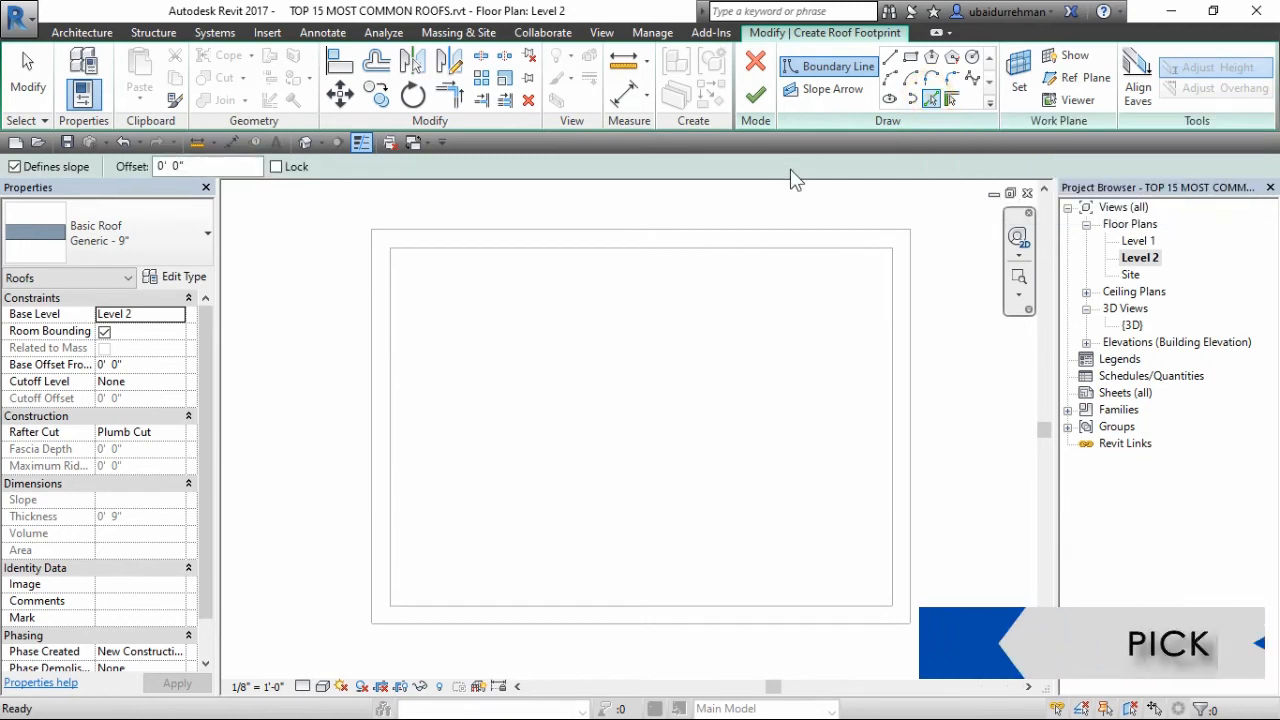
click(162, 166)
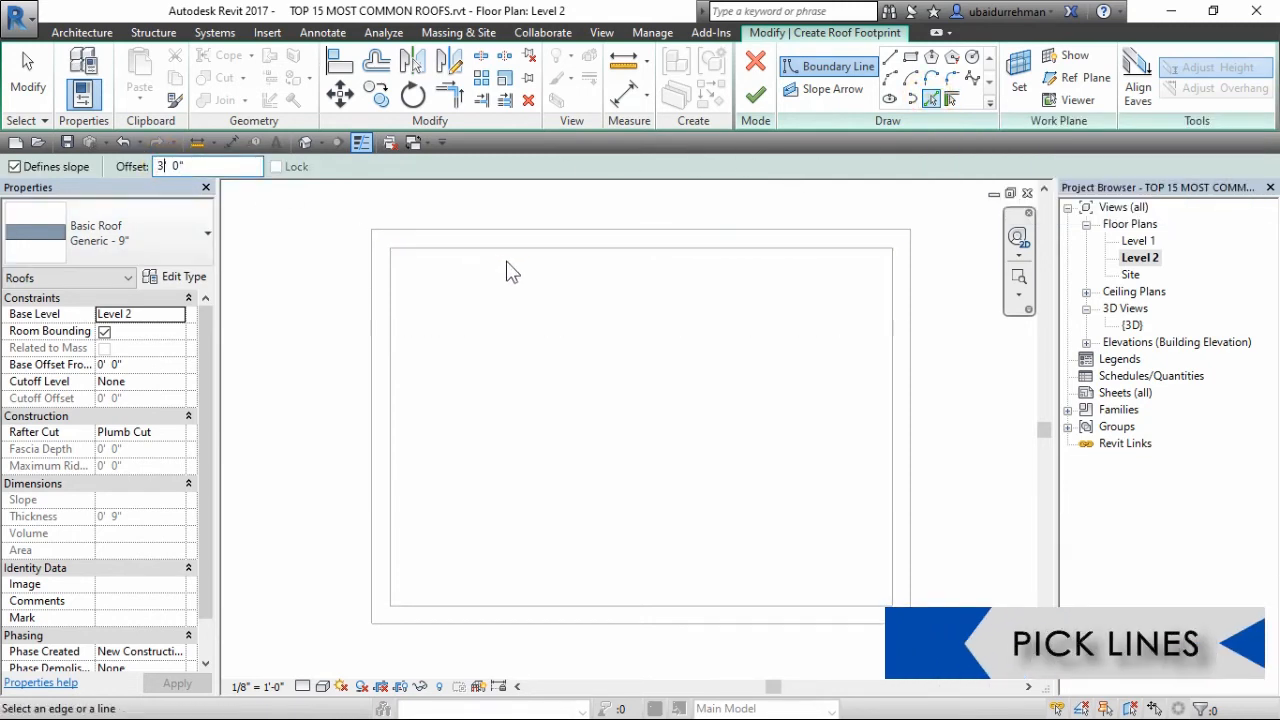
click(551, 252)
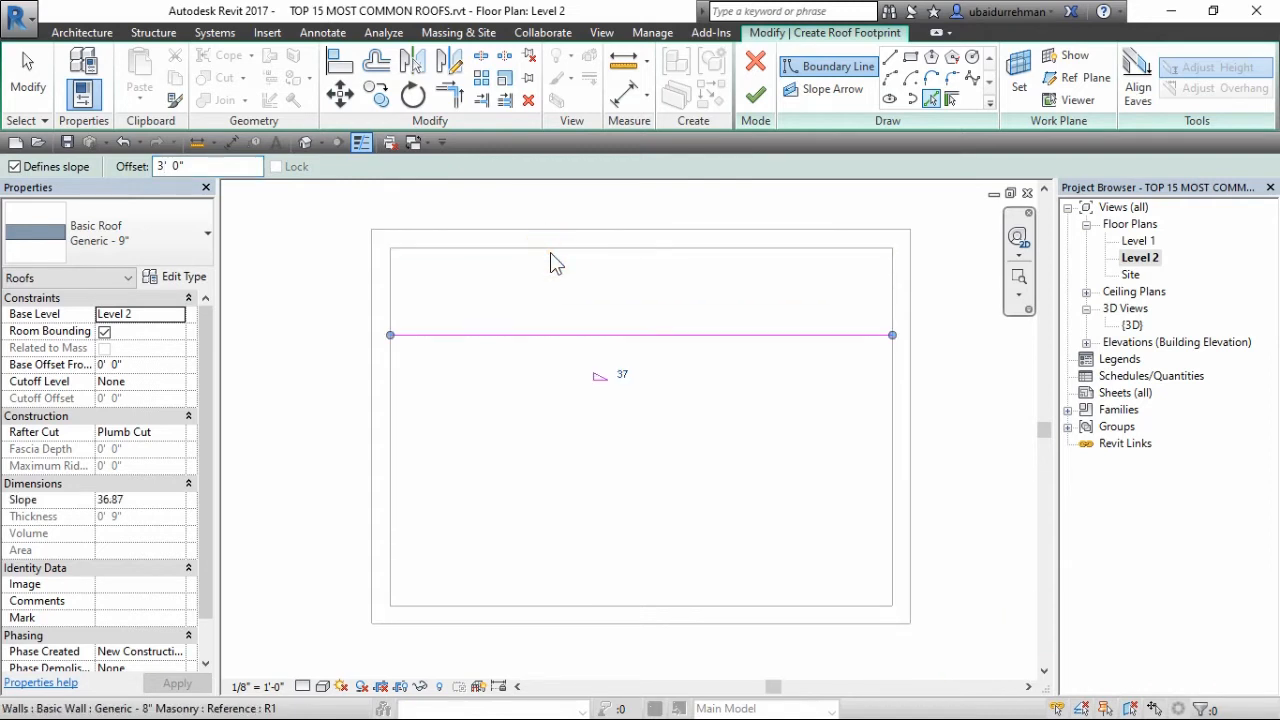
click(552, 605)
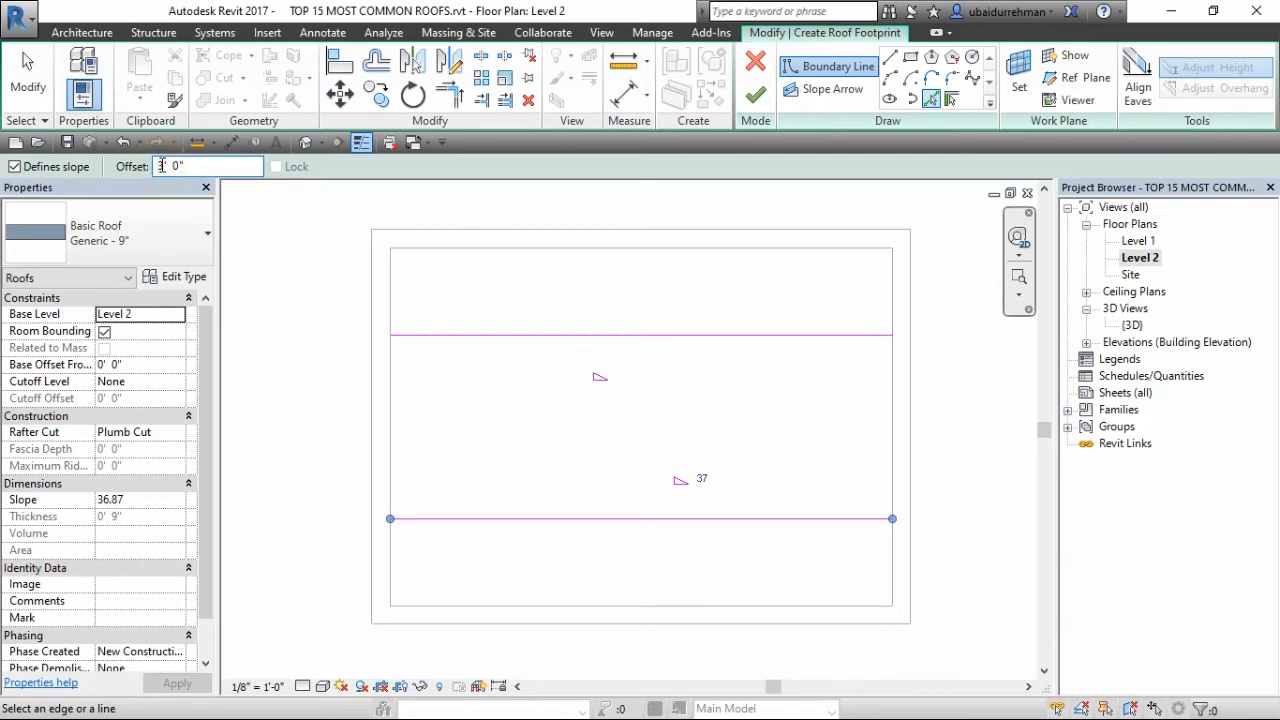
- Pick boundary lines offset 1' 0" outward from the outer faces of the two short end walls
click(371, 388)
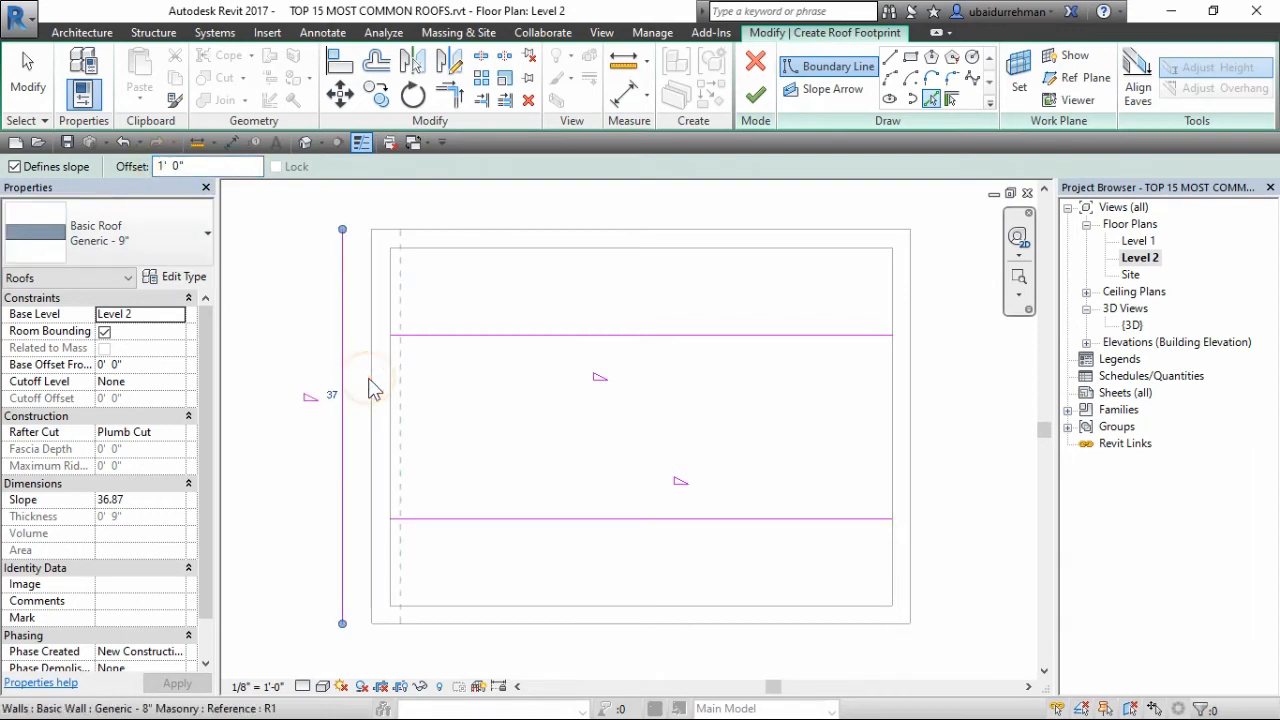
click(921, 388)
key(Escape)
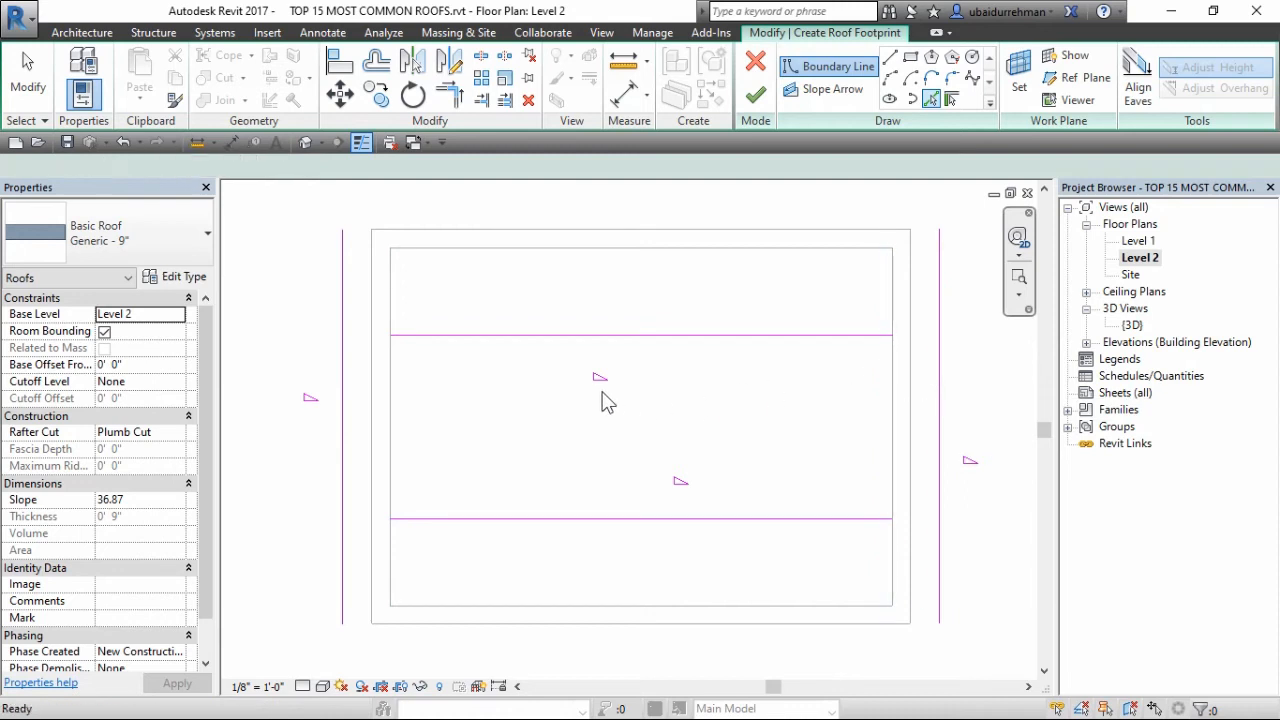
key(Escape)
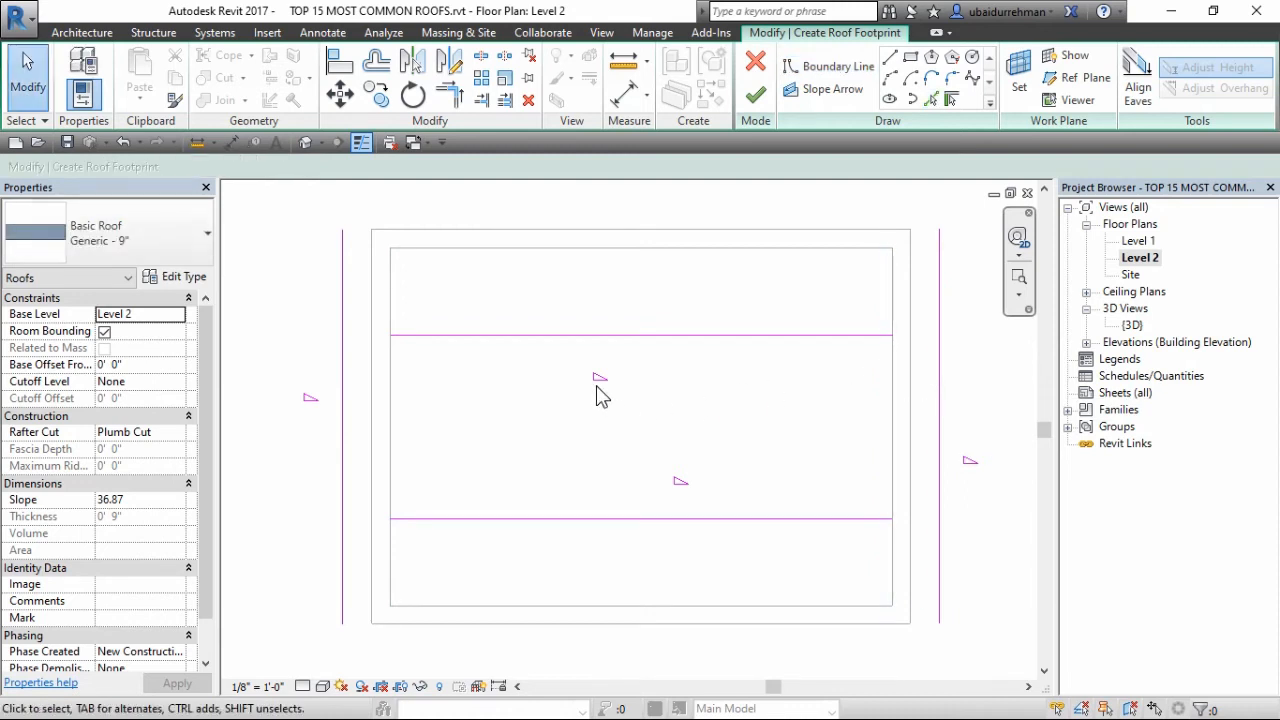
- Trim and extend the four boundary lines to each other at all corners to form a closed rectangle
click(458, 104)
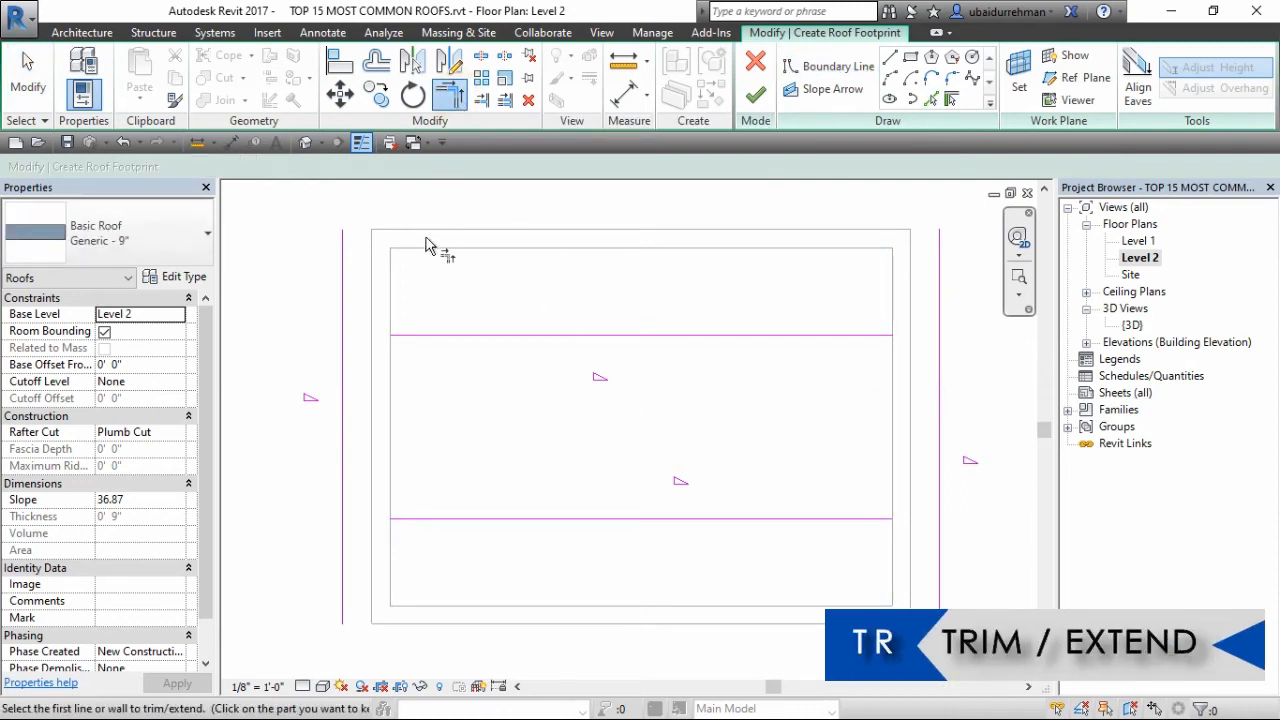
click(421, 336)
click(344, 405)
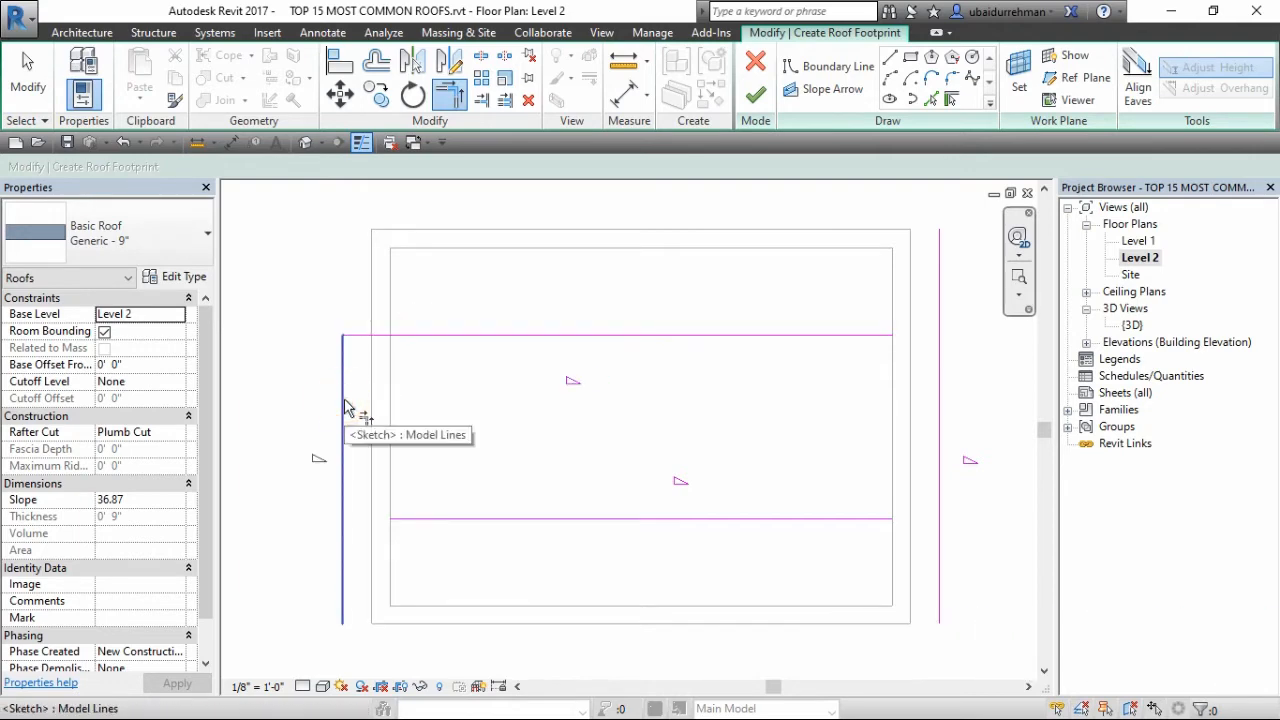
click(422, 519)
click(341, 500)
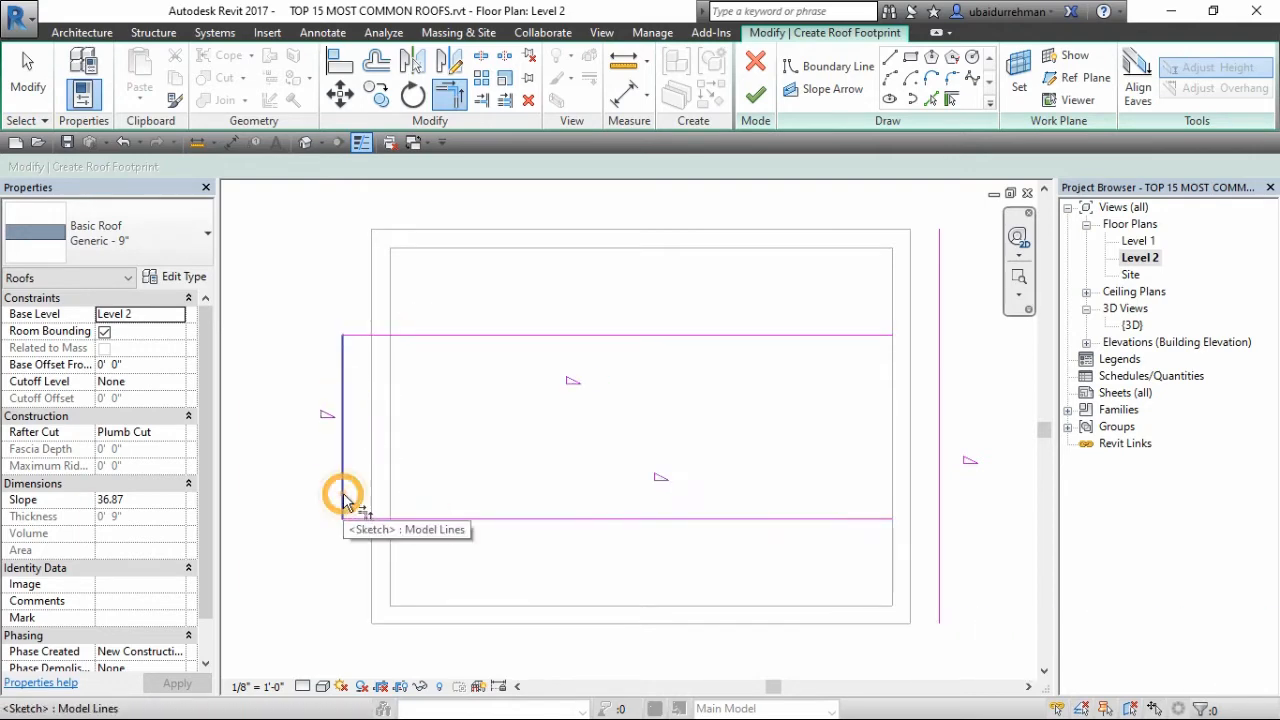
click(865, 336)
click(939, 395)
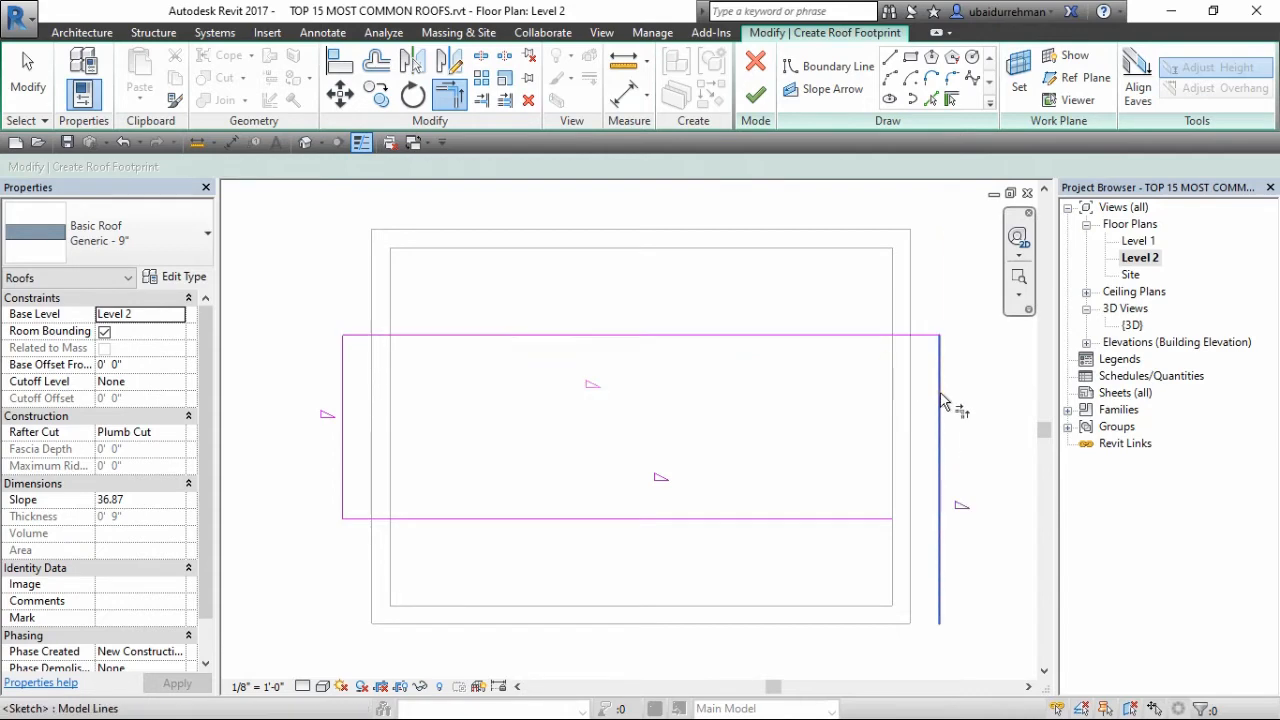
click(939, 478)
click(878, 517)
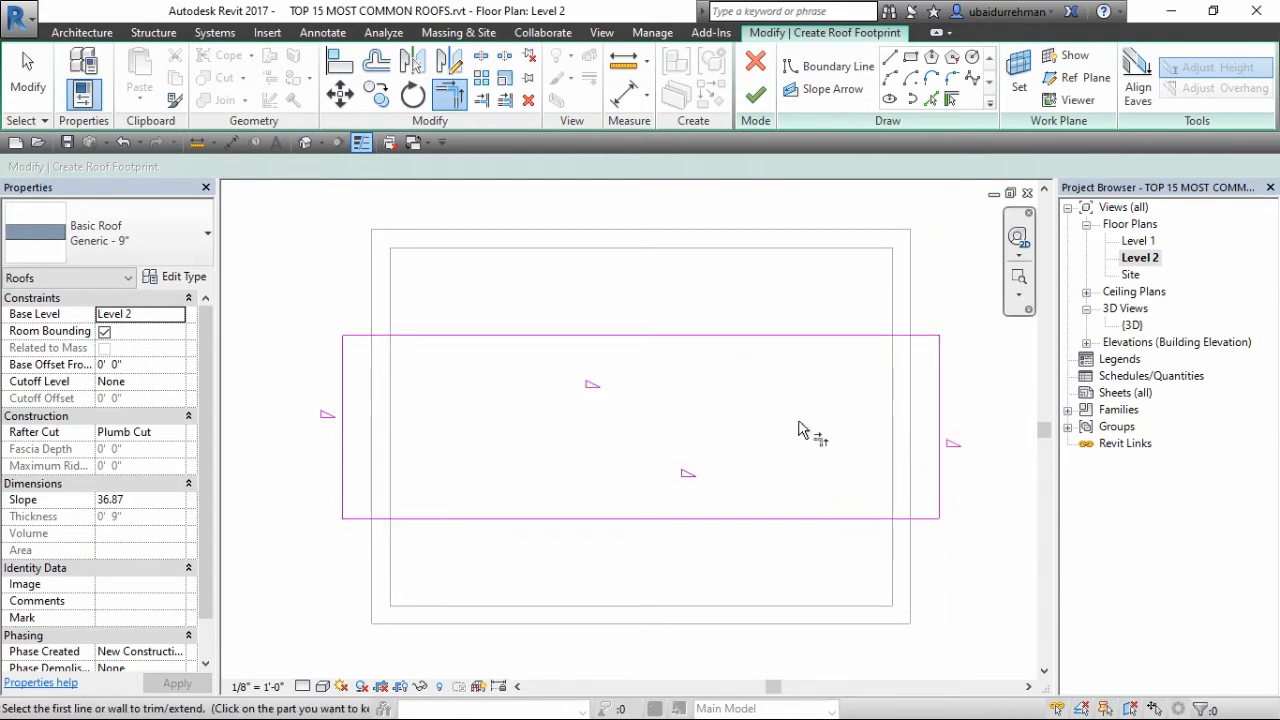
key(Escape)
- Turn off Defines Slope for the two short boundary lines and set the slope of the two long lines to 35
drag(914, 403, 265, 443)
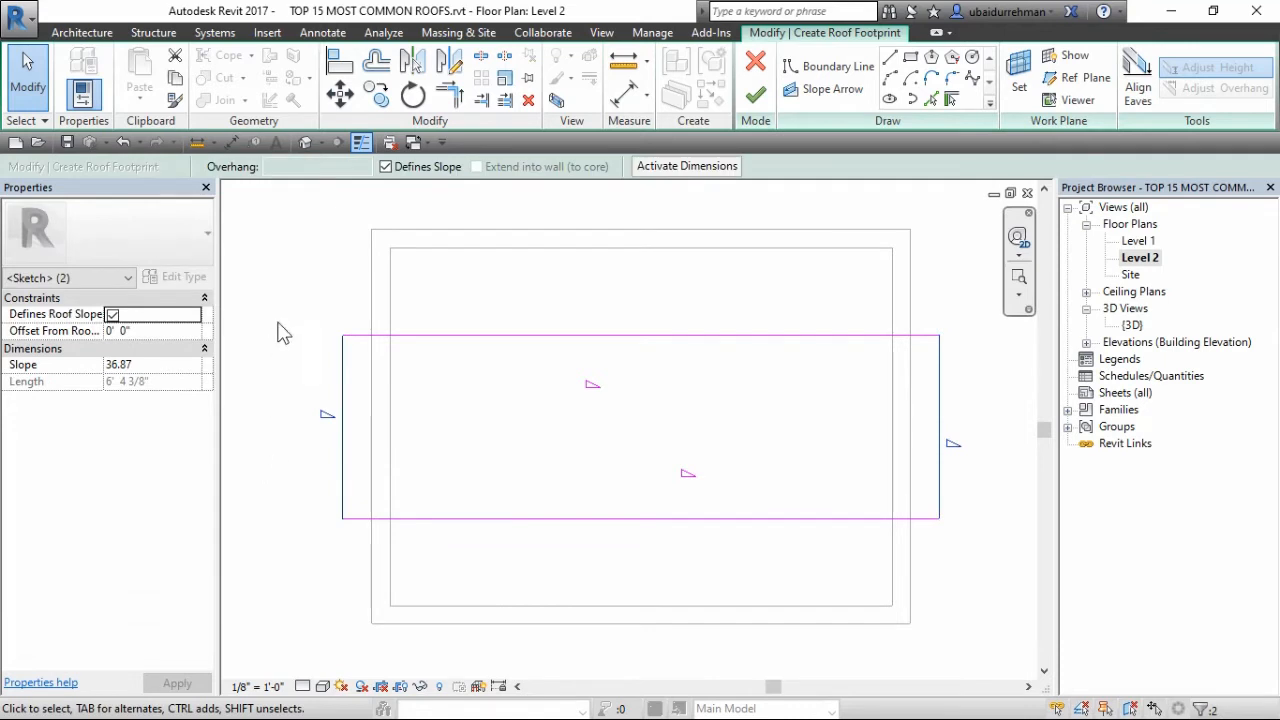
click(385, 166)
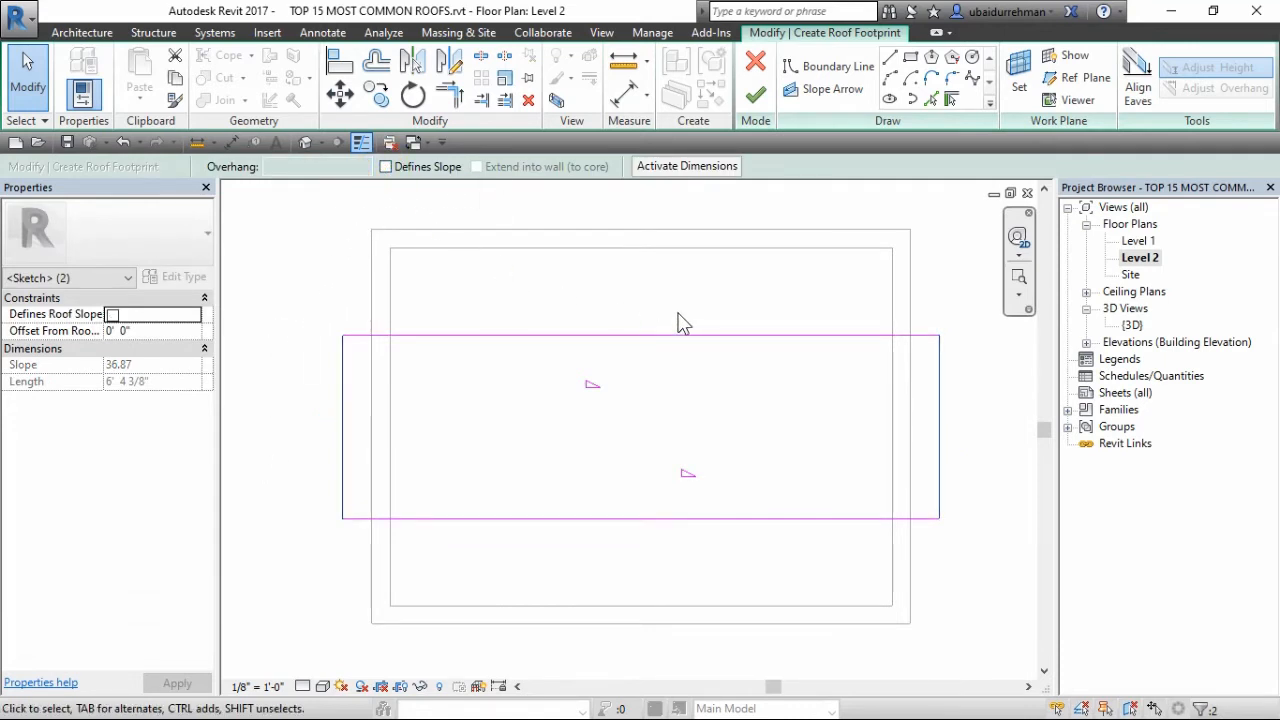
mouse_move(679, 322)
mouse_down()
mouse_move(640, 503)
mouse_move(603, 563)
mouse_move(581, 560)
mouse_up()
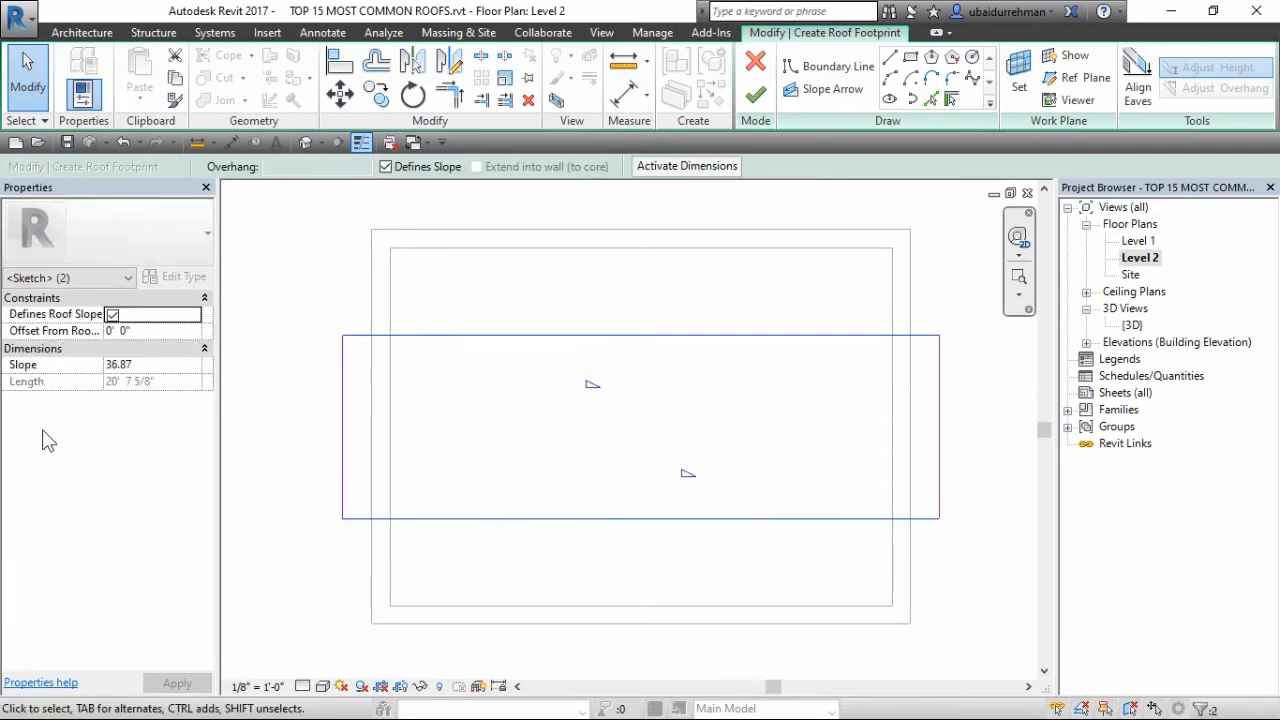
click(140, 365)
key(BackSpace)
key(BackSpace)
key(BackSpace)
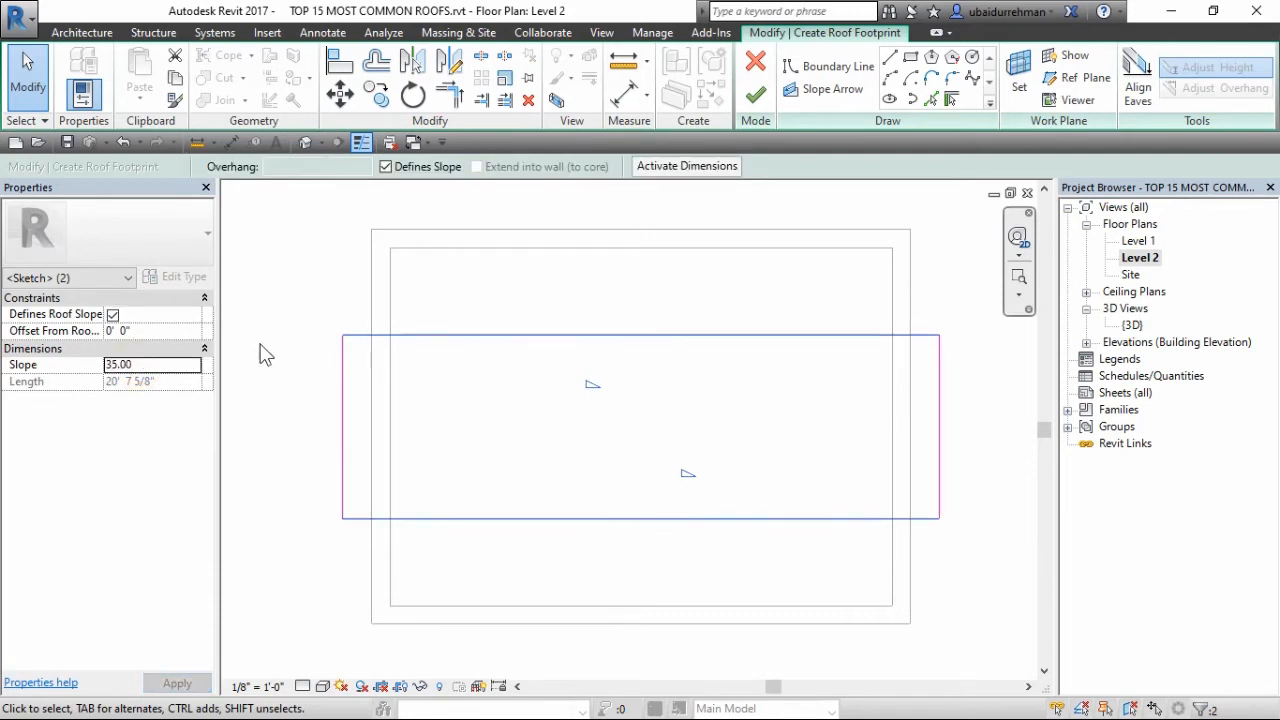
- Finish the two-sided middle roof sketch and attach the highlighted end walls to the roof
click(755, 97)
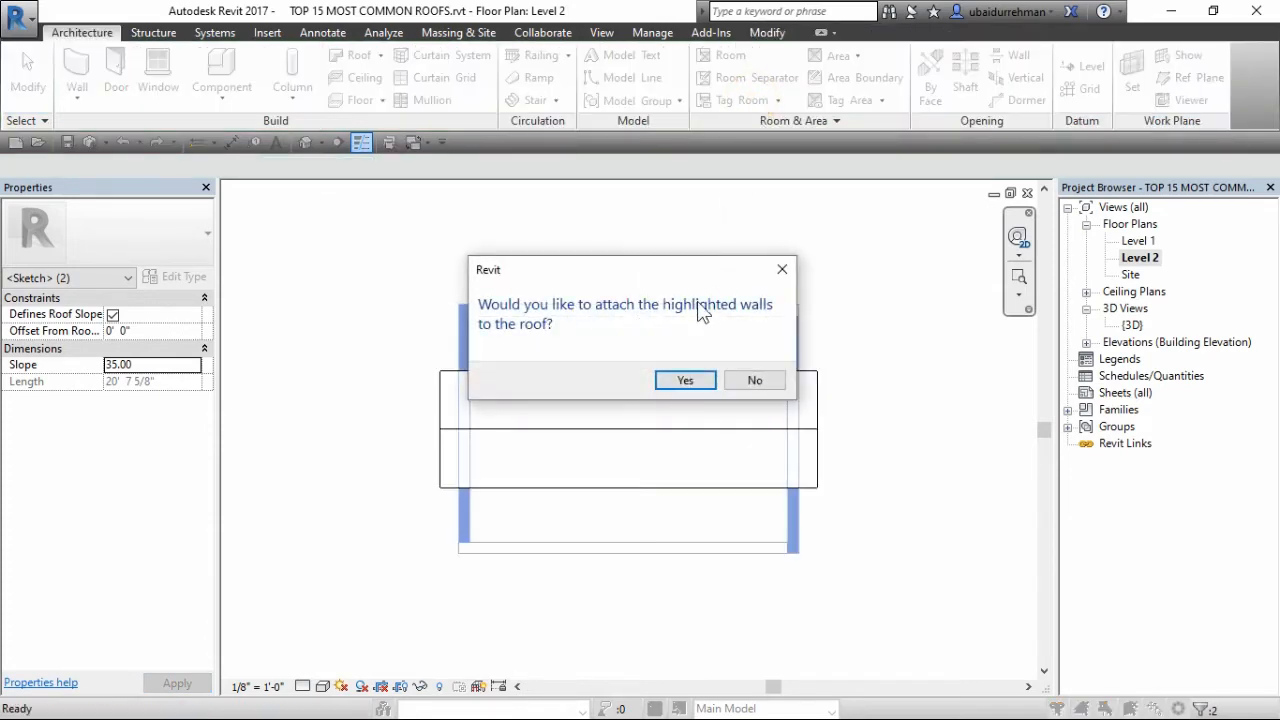
click(685, 380)
key(Escape)
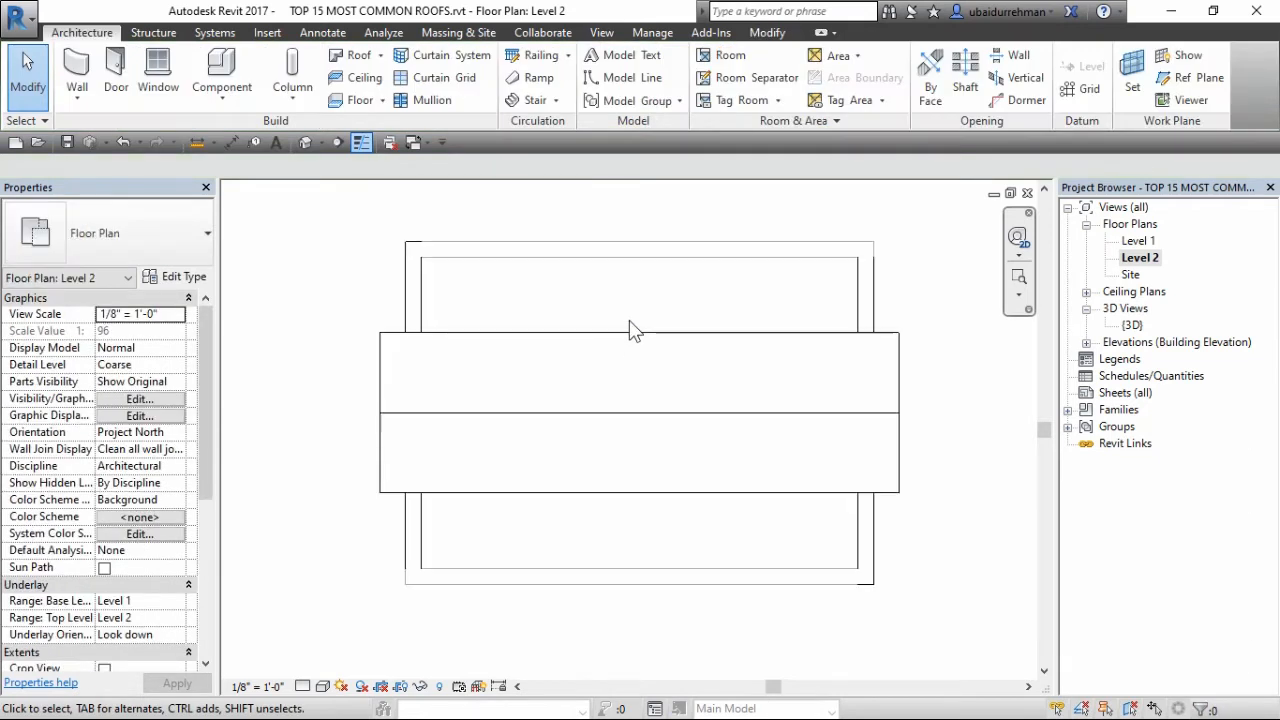
middle_drag(634, 317, 624, 324)
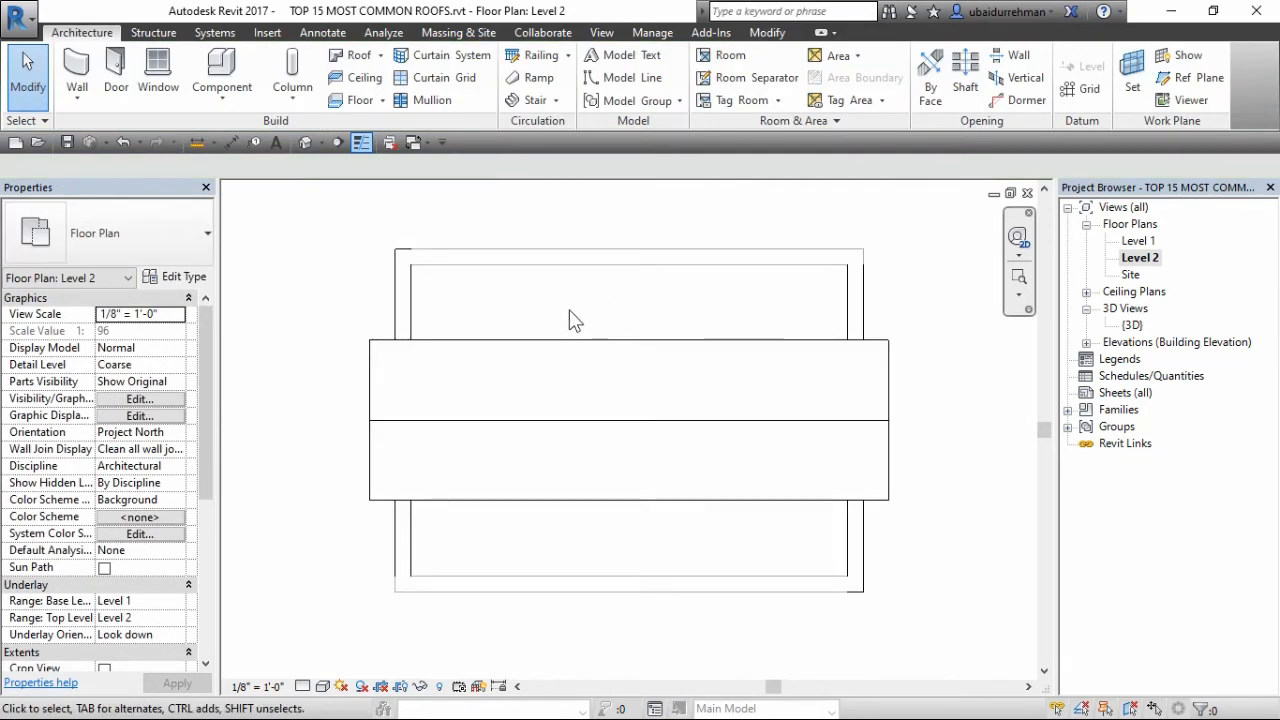
- Start another roof by footprint and pick boundary lines 1' 0" outward from the outer faces of the north long wall and both short walls
click(380, 56)
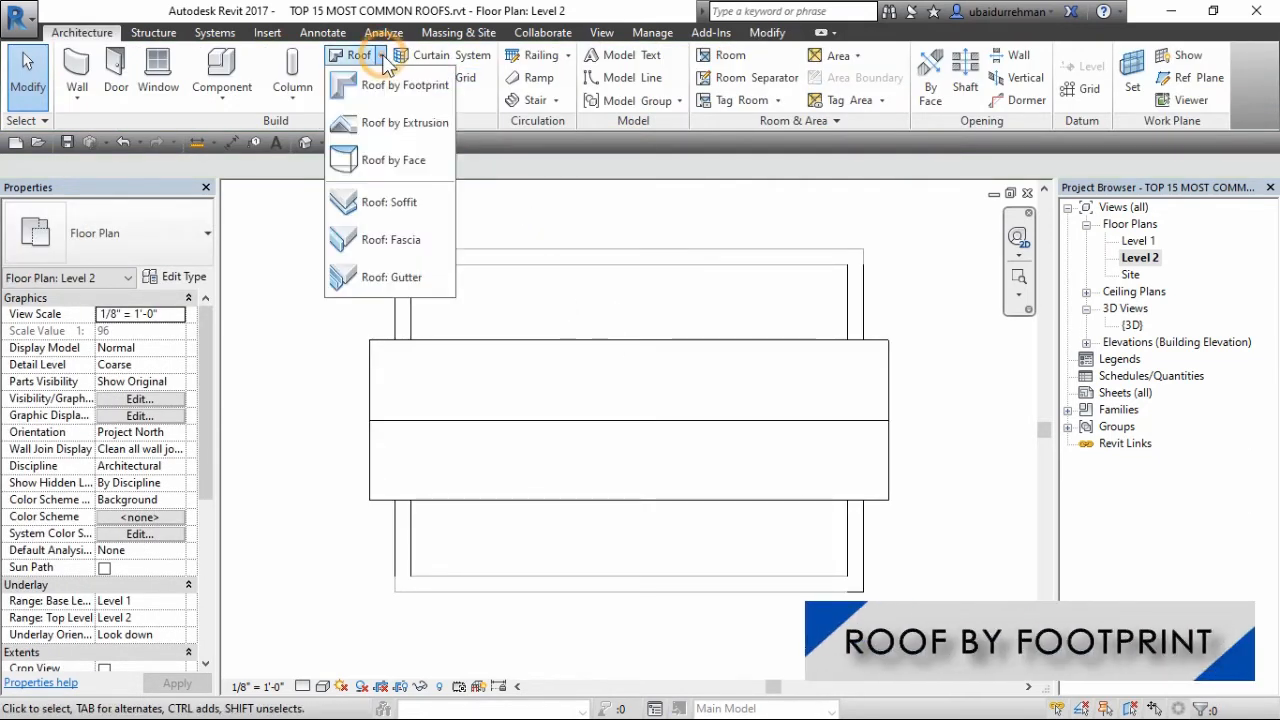
click(392, 88)
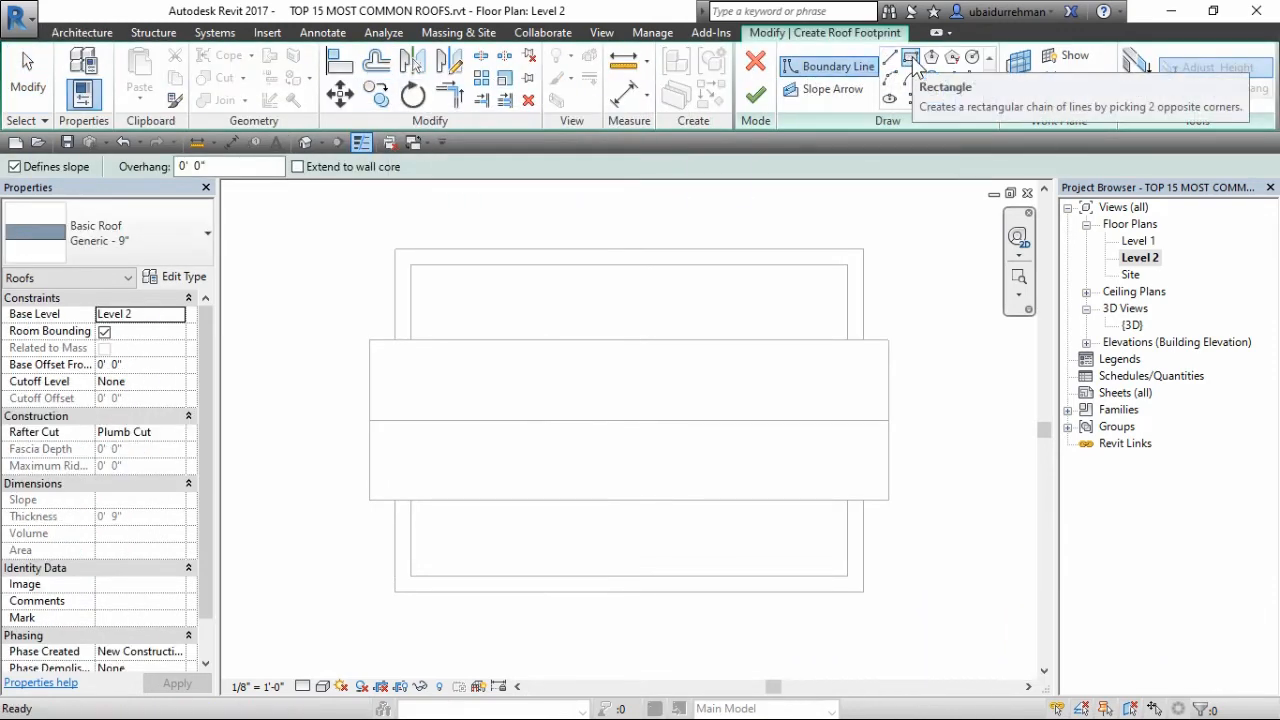
click(933, 104)
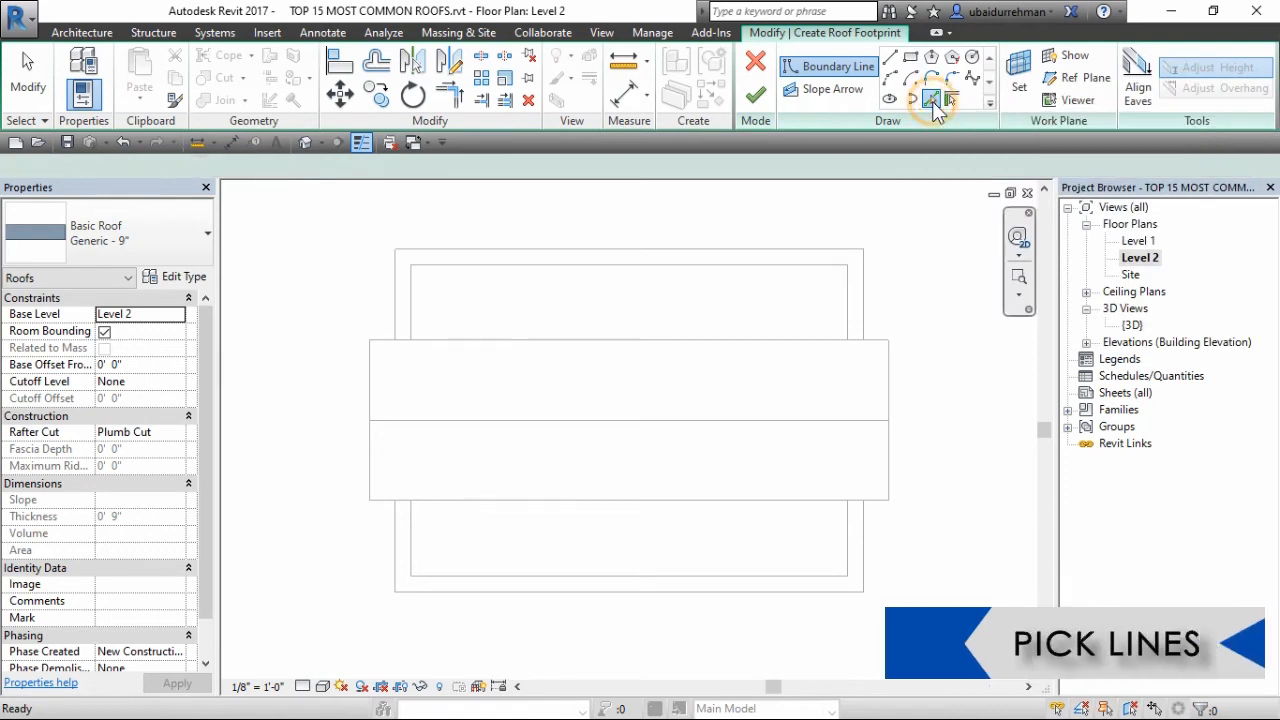
click(162, 166)
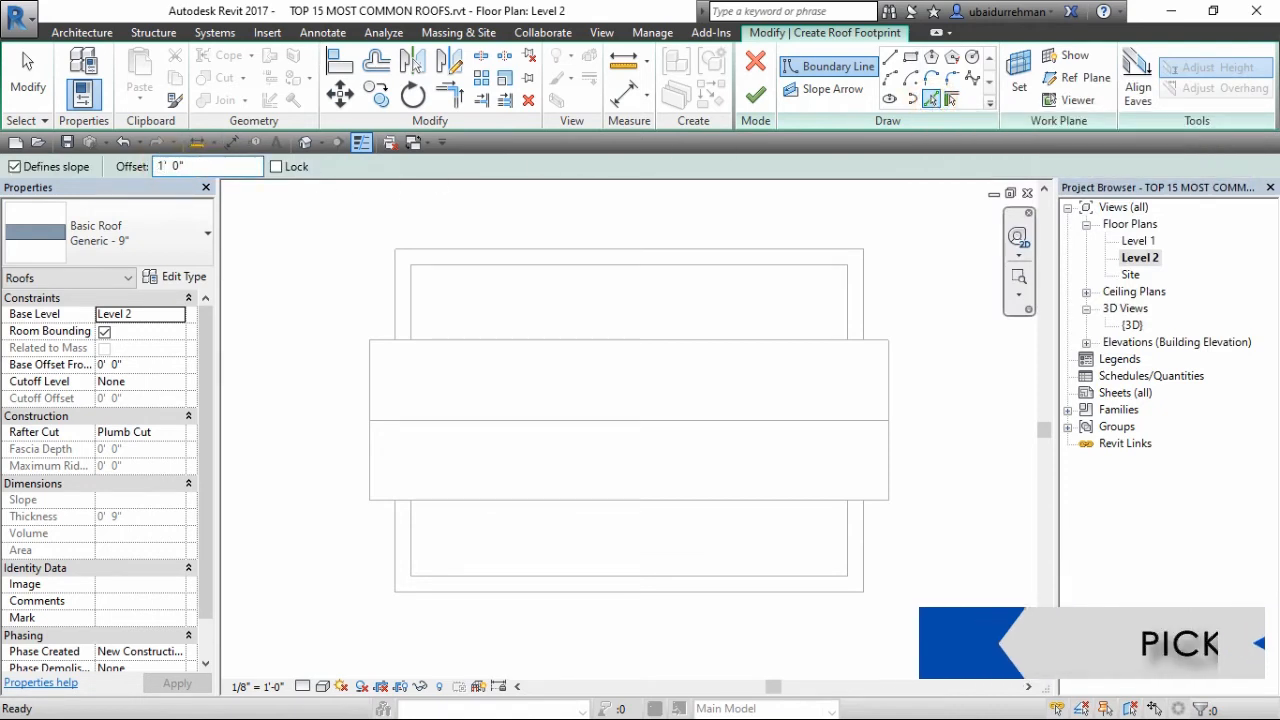
click(561, 251)
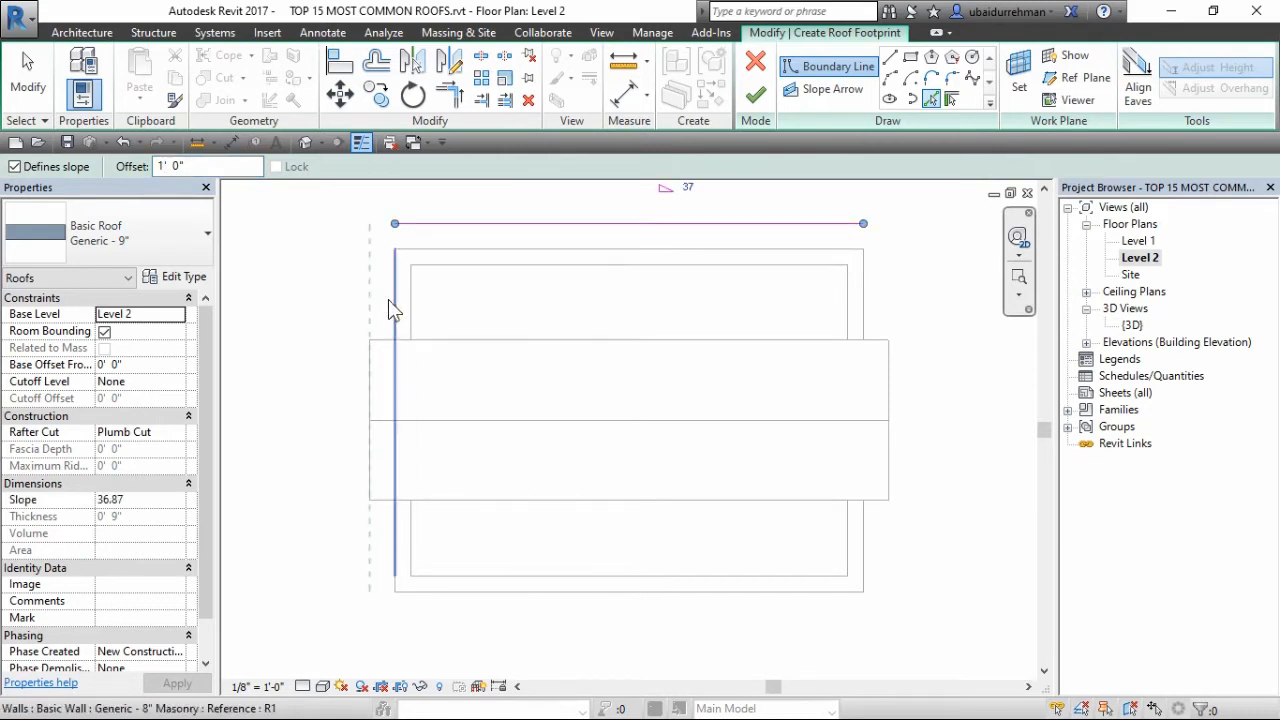
click(388, 299)
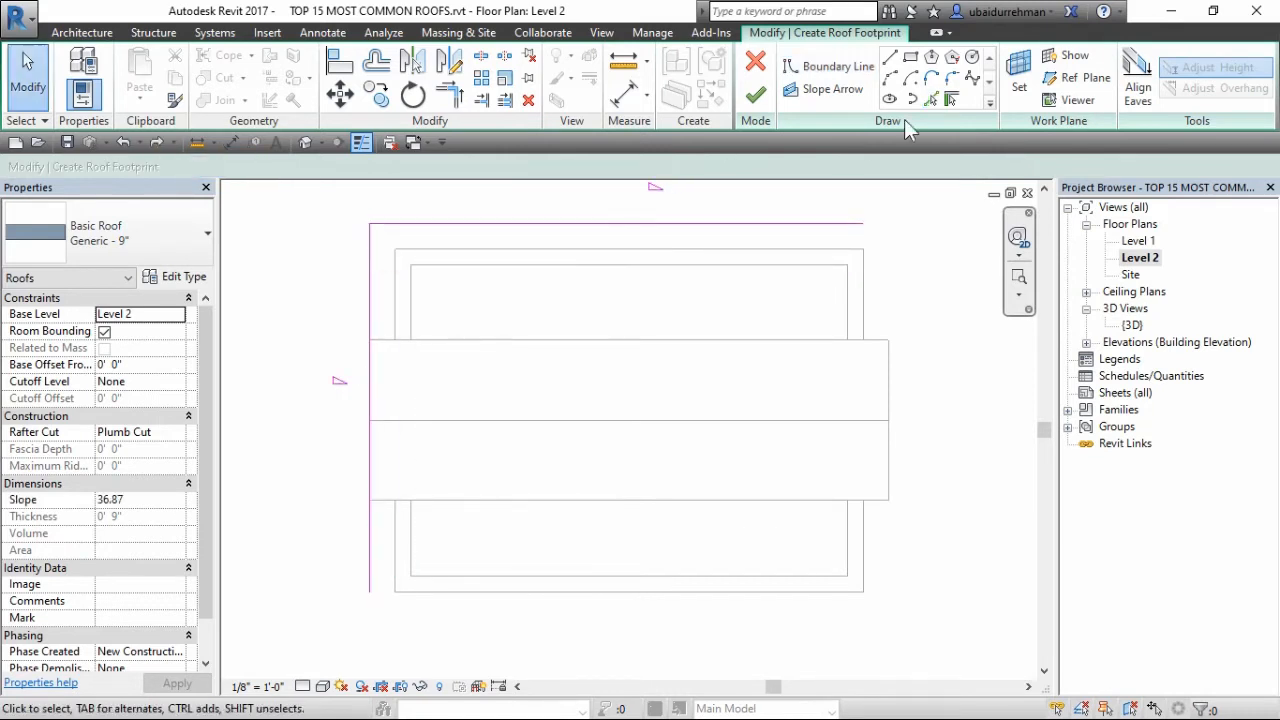
click(931, 99)
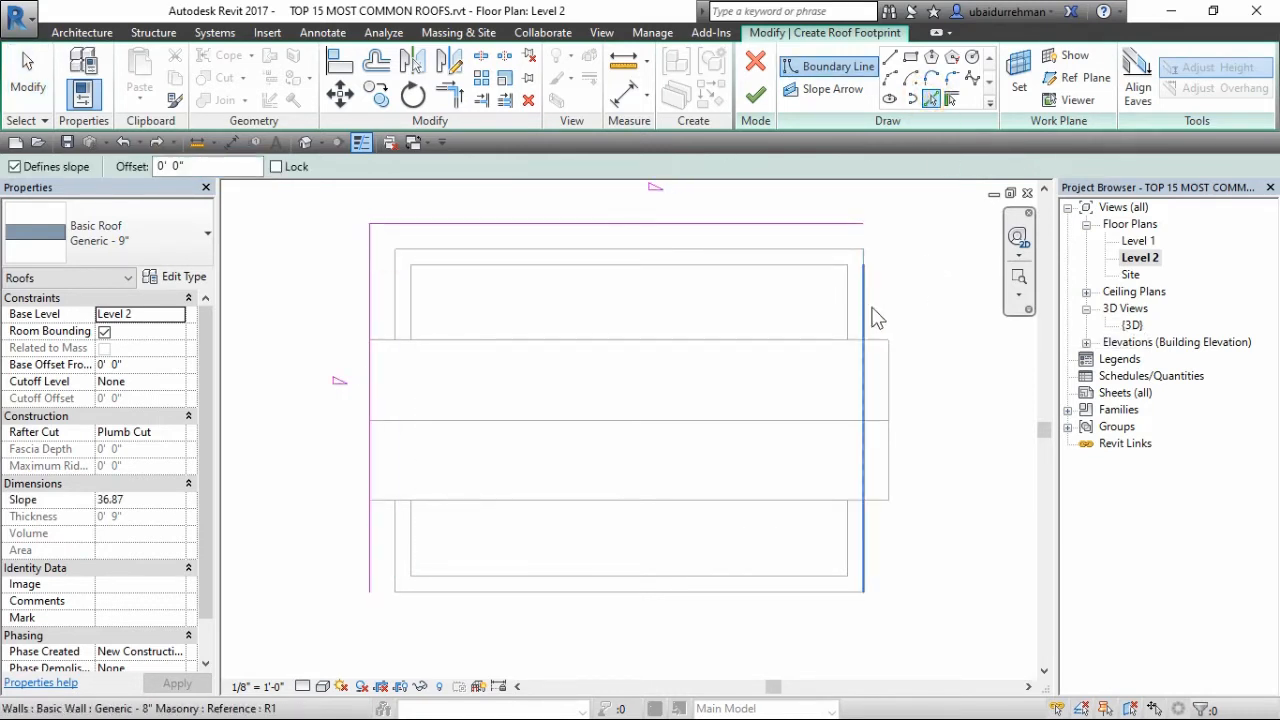
click(163, 166)
text(1)
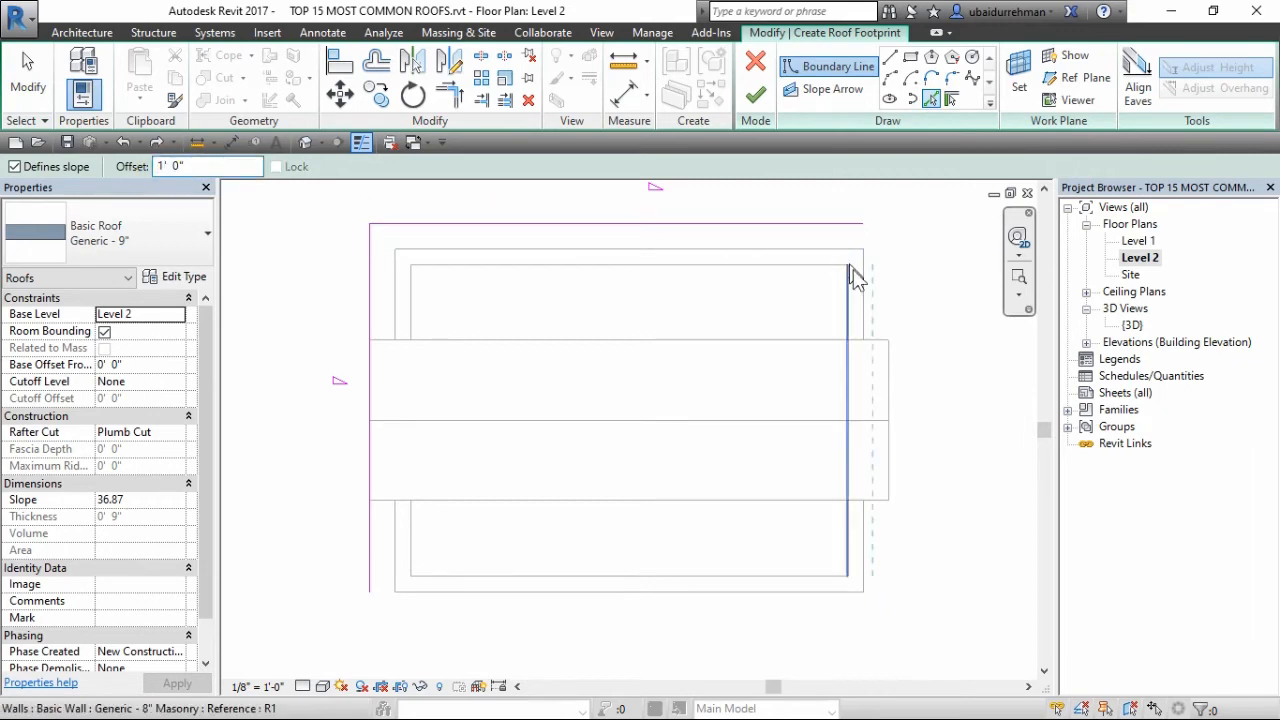
click(860, 310)
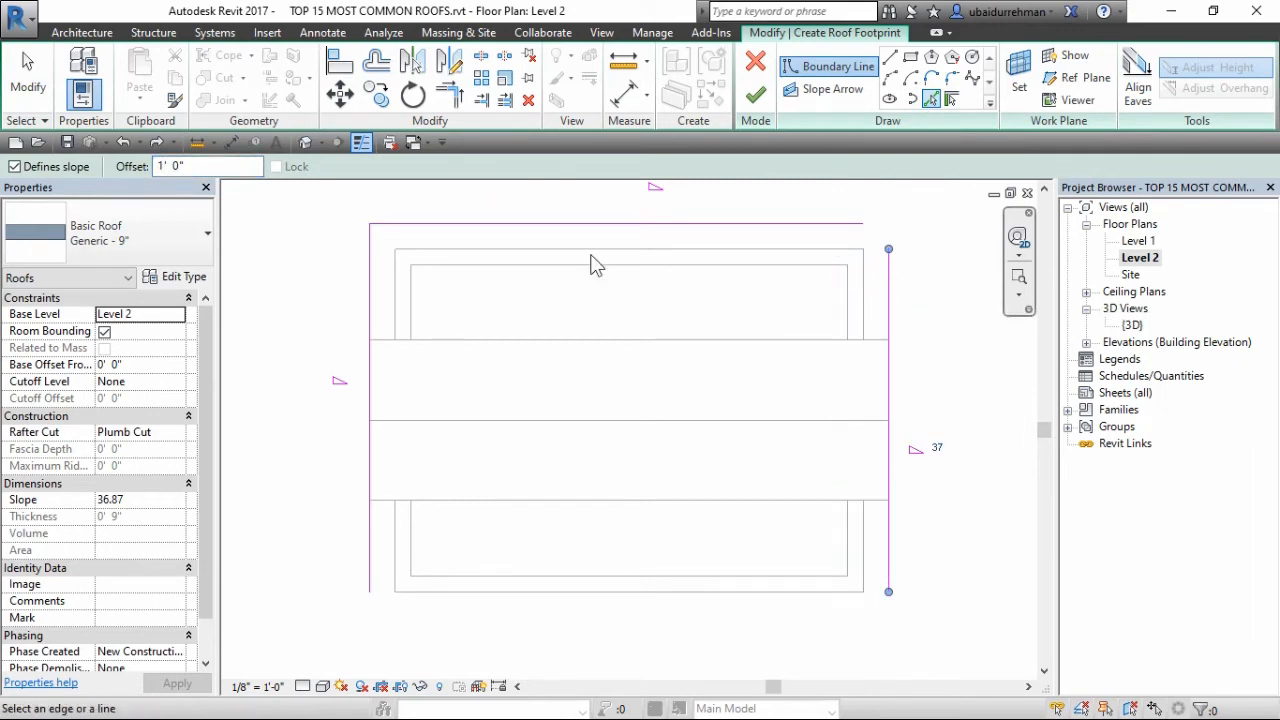
- Set the offset to 0 and pick the middle roof's north eave edge as the fourth boundary line
double_click(161, 166)
text(0)
click(574, 342)
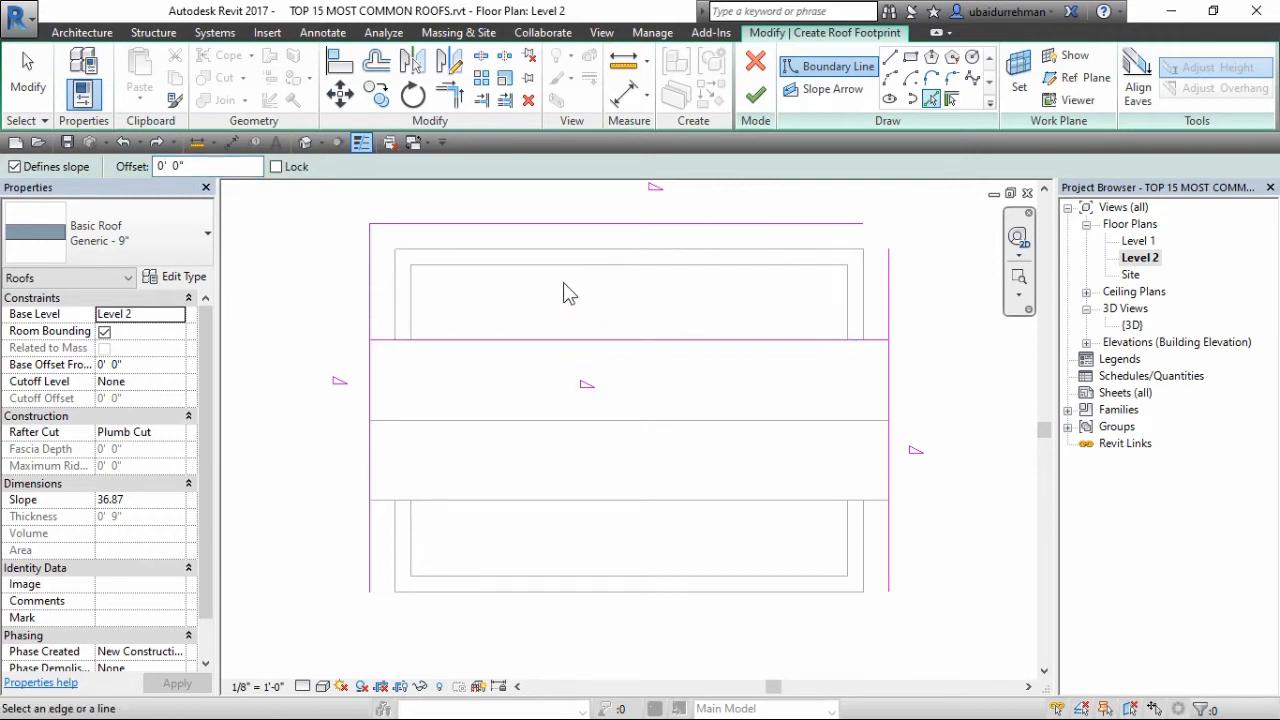
- Trim and extend the boundary lines at the corners to close the rectangle between the north overhang and the middle roof's eave
click(450, 95)
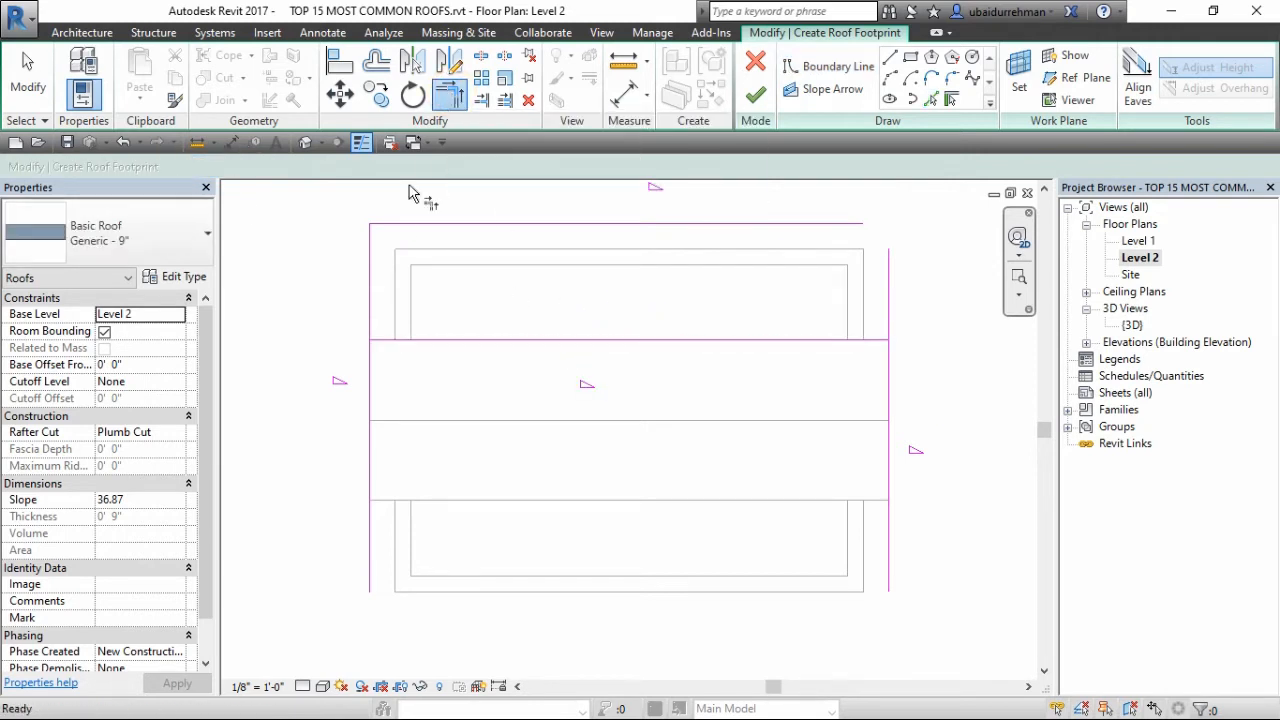
click(371, 315)
click(414, 343)
click(889, 309)
click(882, 342)
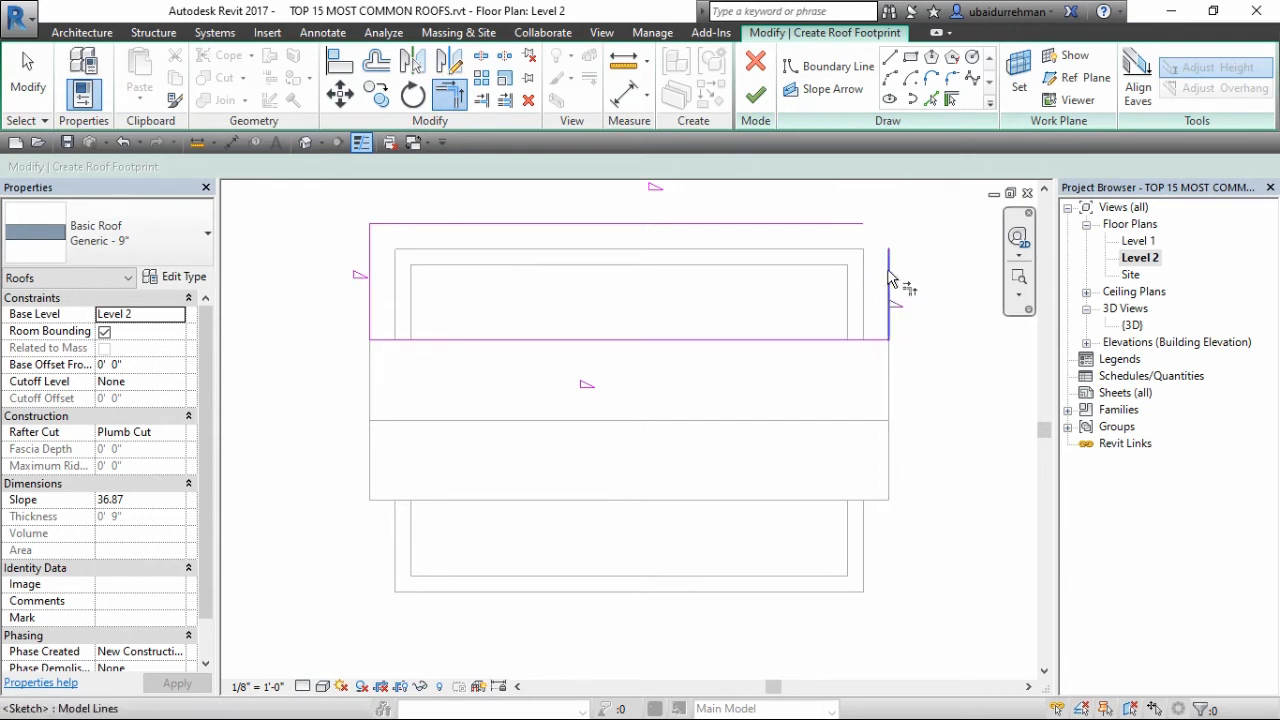
click(890, 280)
click(837, 223)
key(Escape)
- Turn off Defines Slope for the two short lines and the inner long line, and set the outer long line's slope to 35
middle_drag(715, 271, 730, 282)
drag(936, 285, 537, 384)
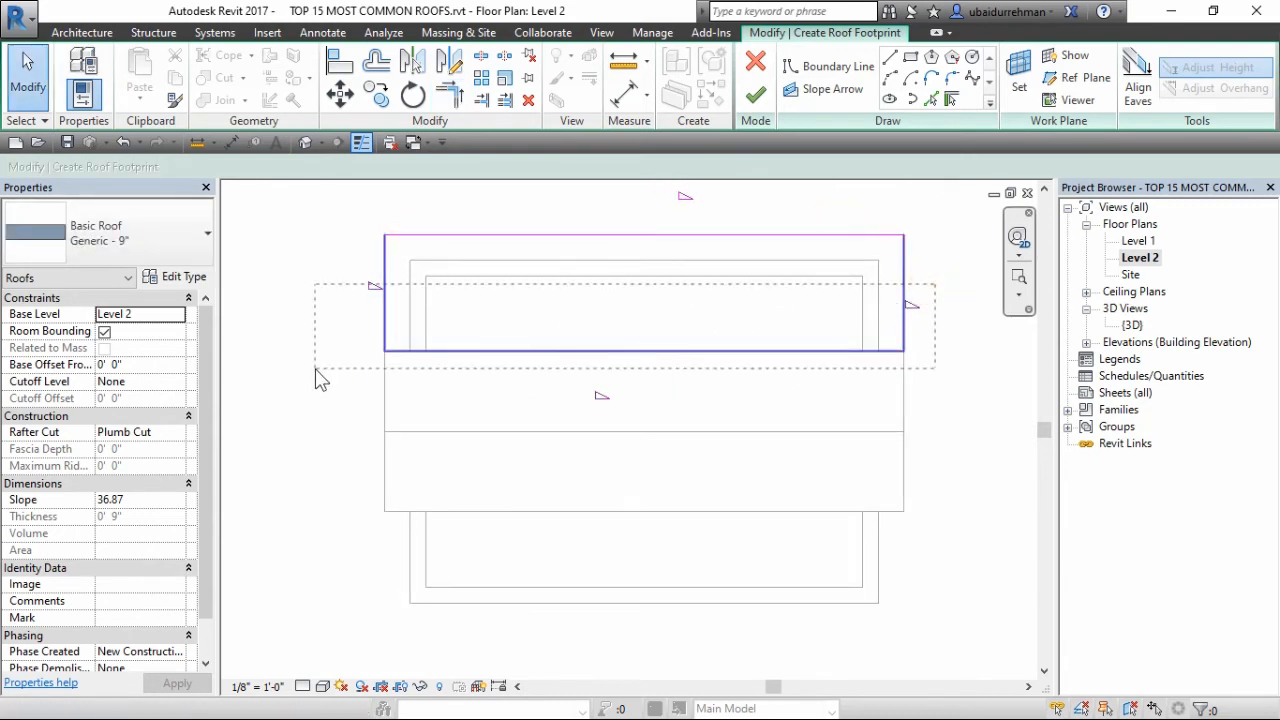
drag(315, 368, 315, 368)
click(450, 212)
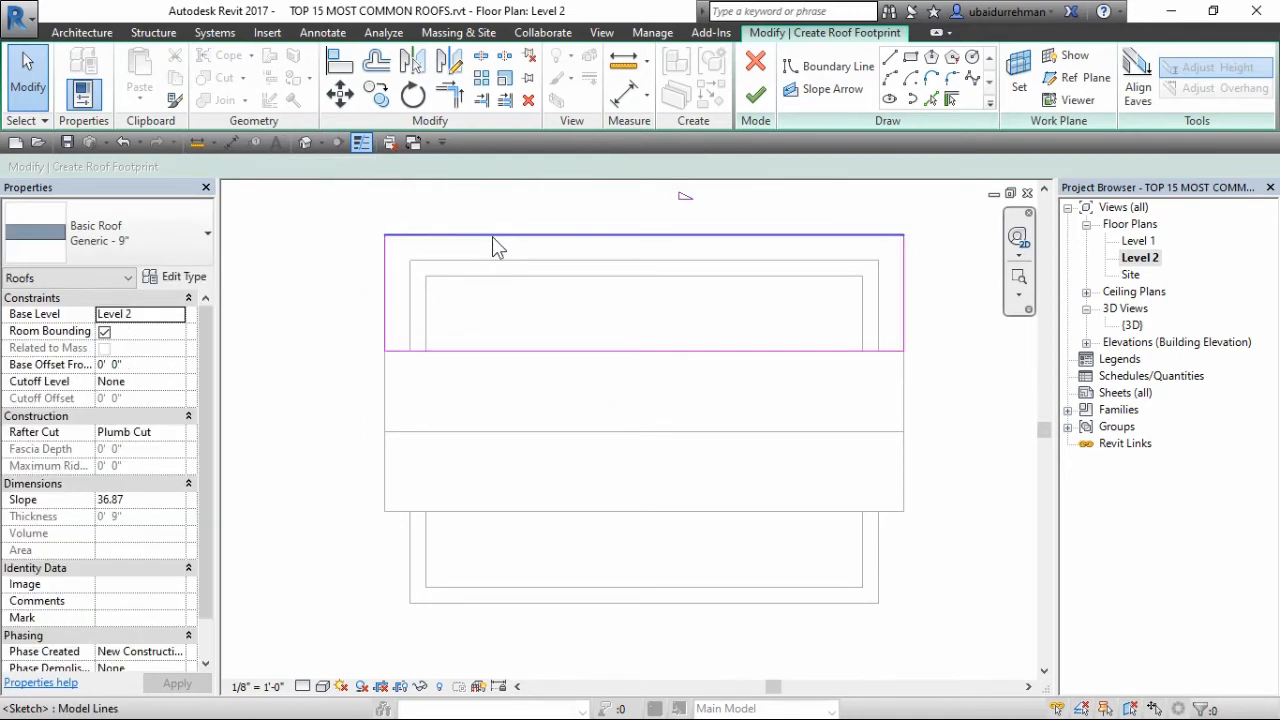
click(492, 236)
click(153, 366)
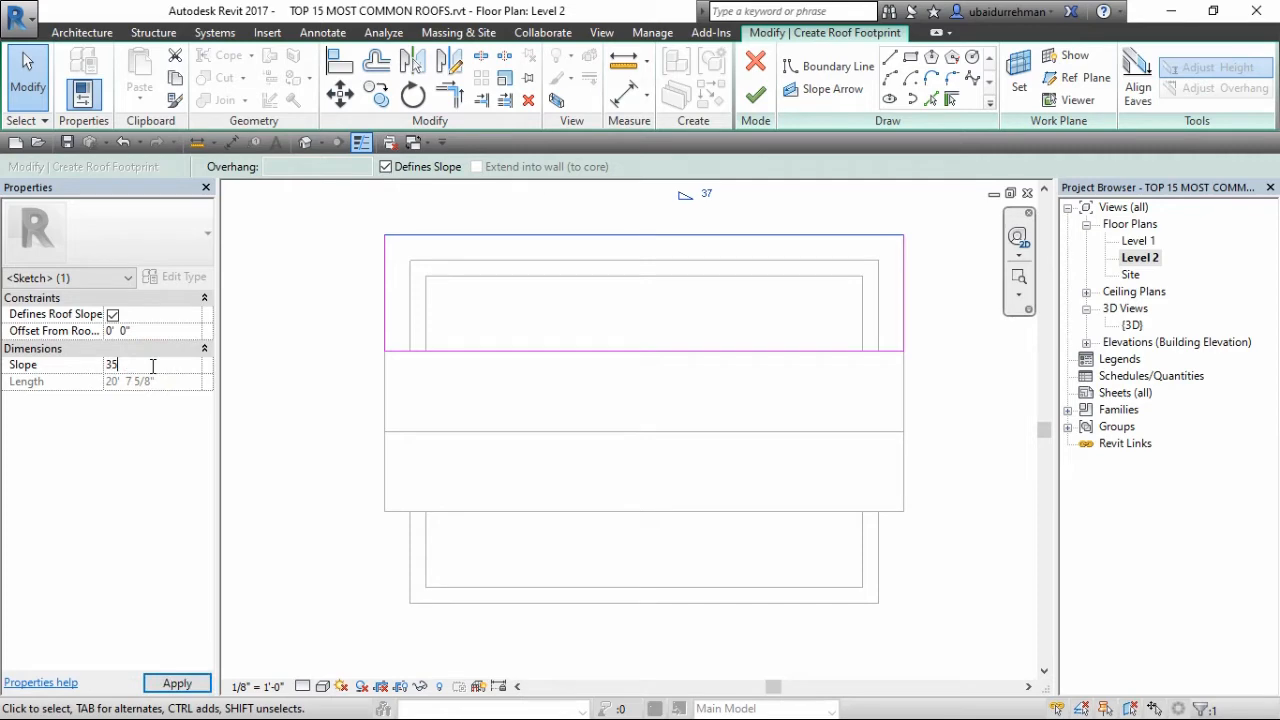
text(35)
key(Return)
click(757, 223)
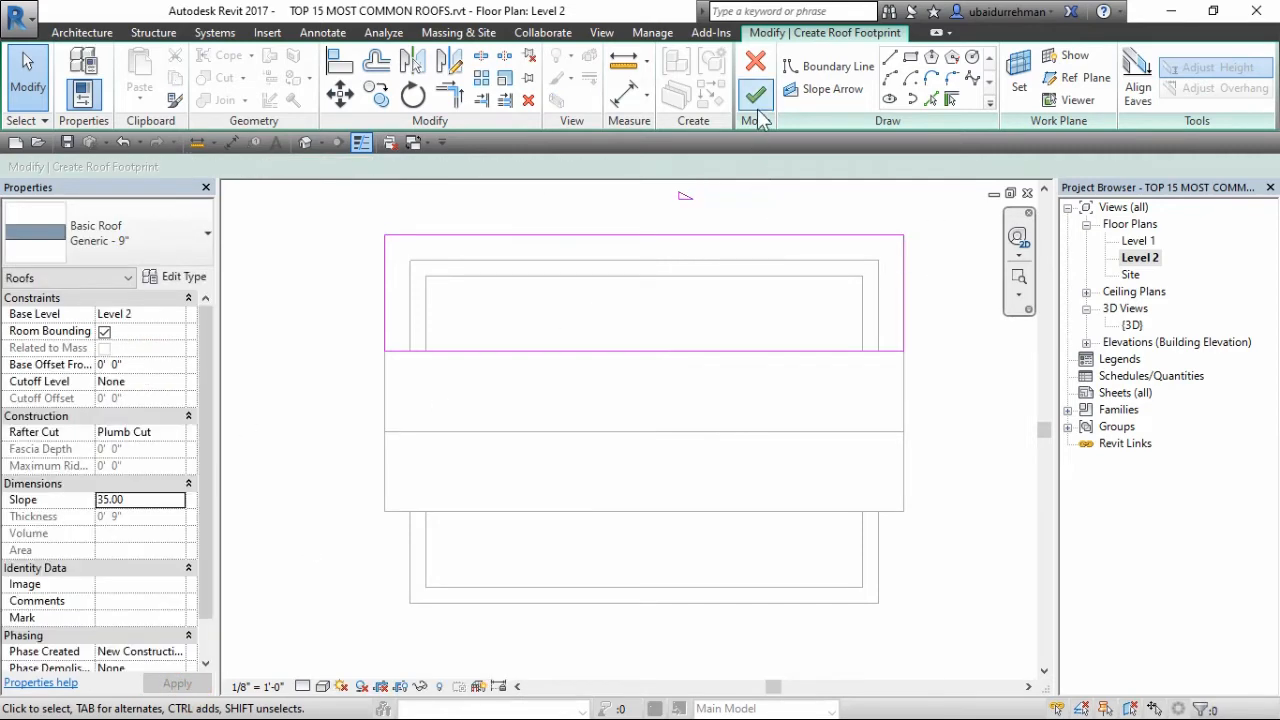
- Finish the north side roof and attach the highlighted walls to it
click(757, 98)
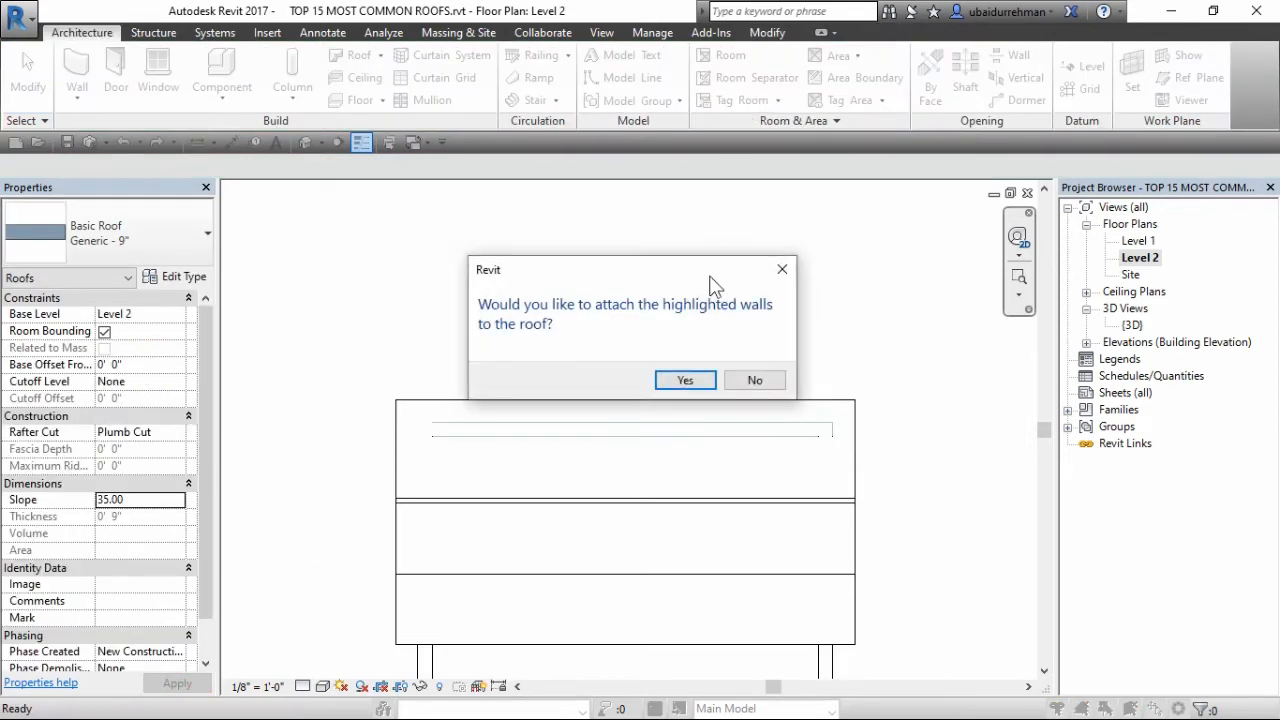
click(686, 382)
click(594, 371)
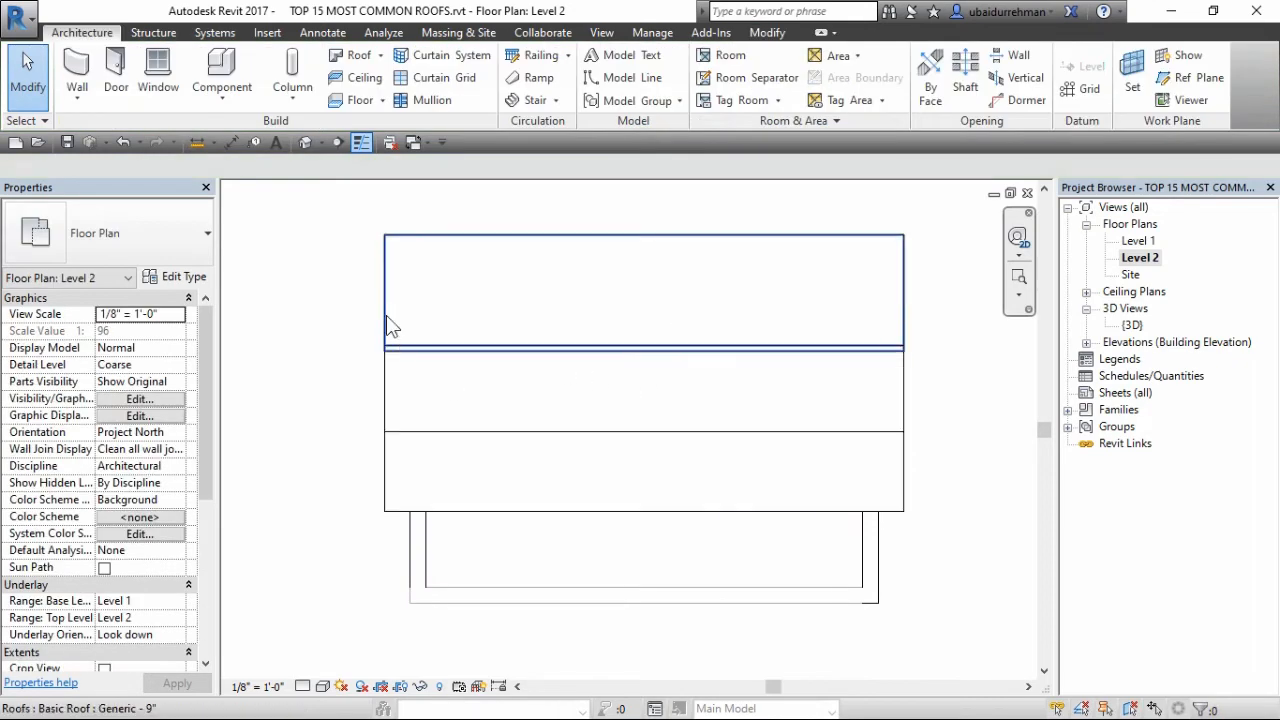
- Mirror the north side roof about the middle roof's ridge line to the opposite side of the building
click(655, 236)
mouse_move(524, 437)
middle_down()
mouse_move(543, 420)
mouse_move(518, 423)
middle_up()
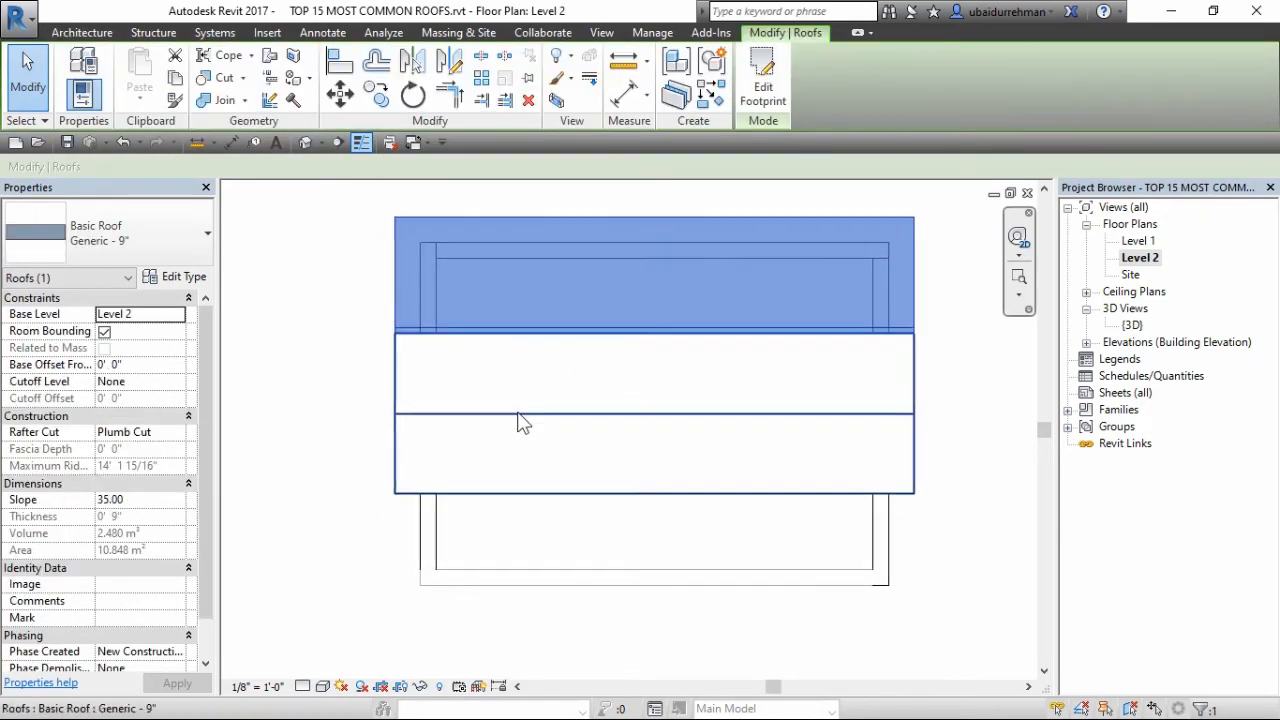
click(414, 64)
click(614, 413)
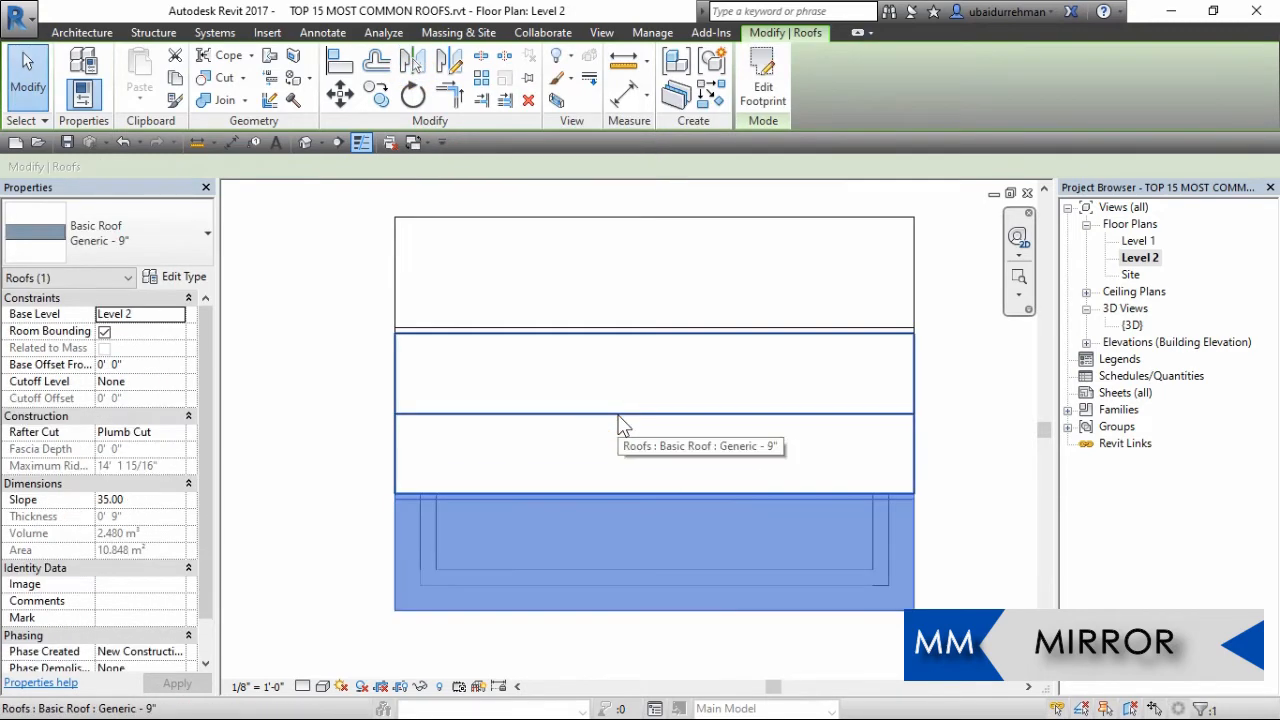
key(Escape)
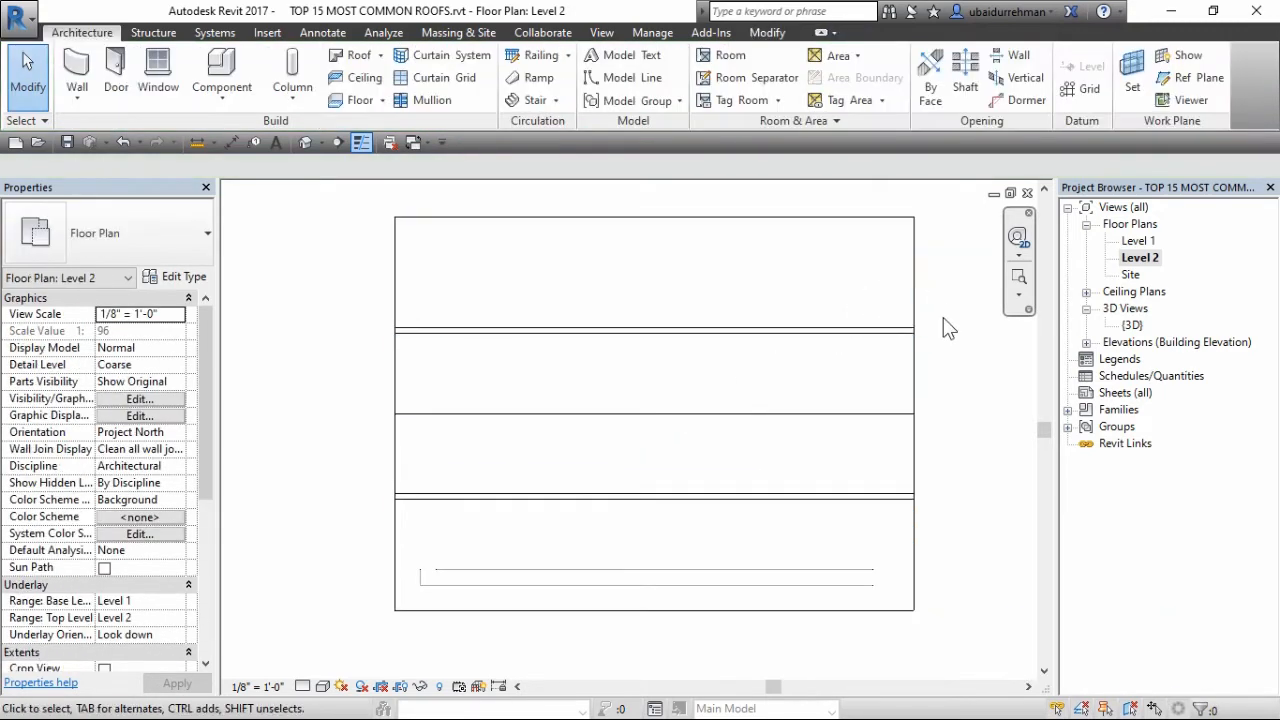
- Draw a building section across the middle of the building, perpendicular to the ridge, and open its section view
scroll(943, 317, down, 1)
middle_drag(946, 324, 920, 351)
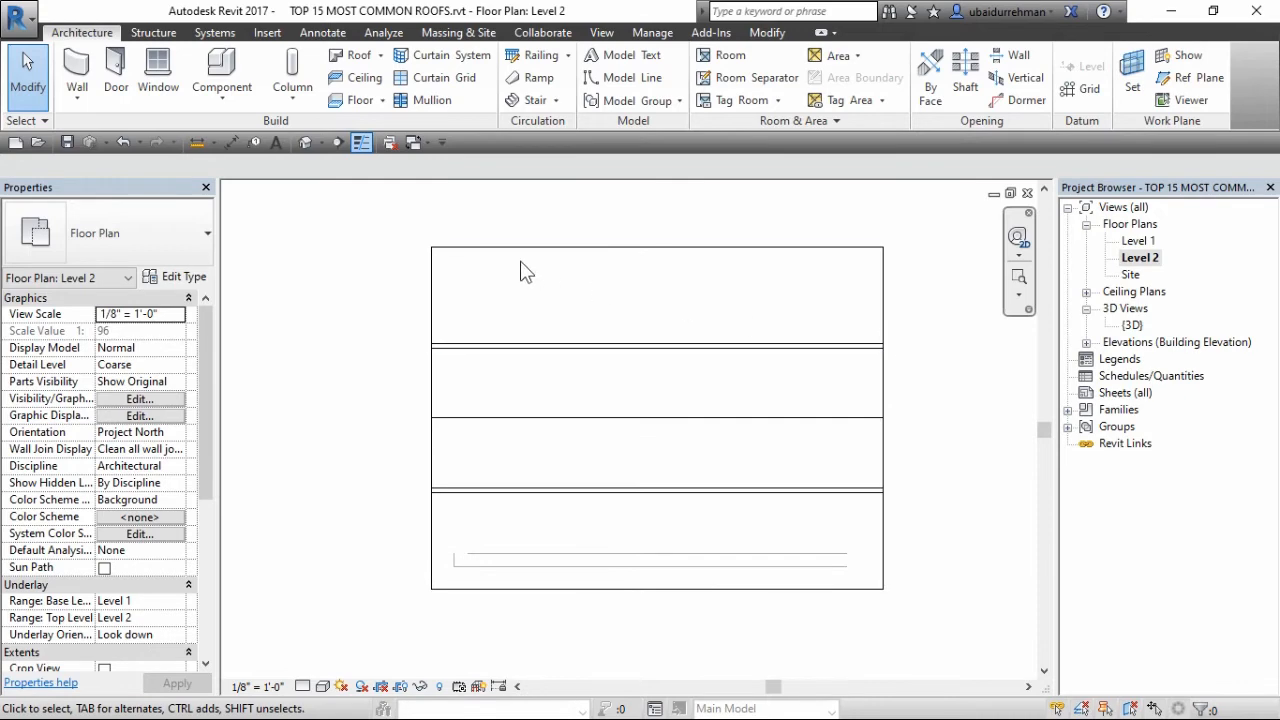
click(339, 140)
click(658, 197)
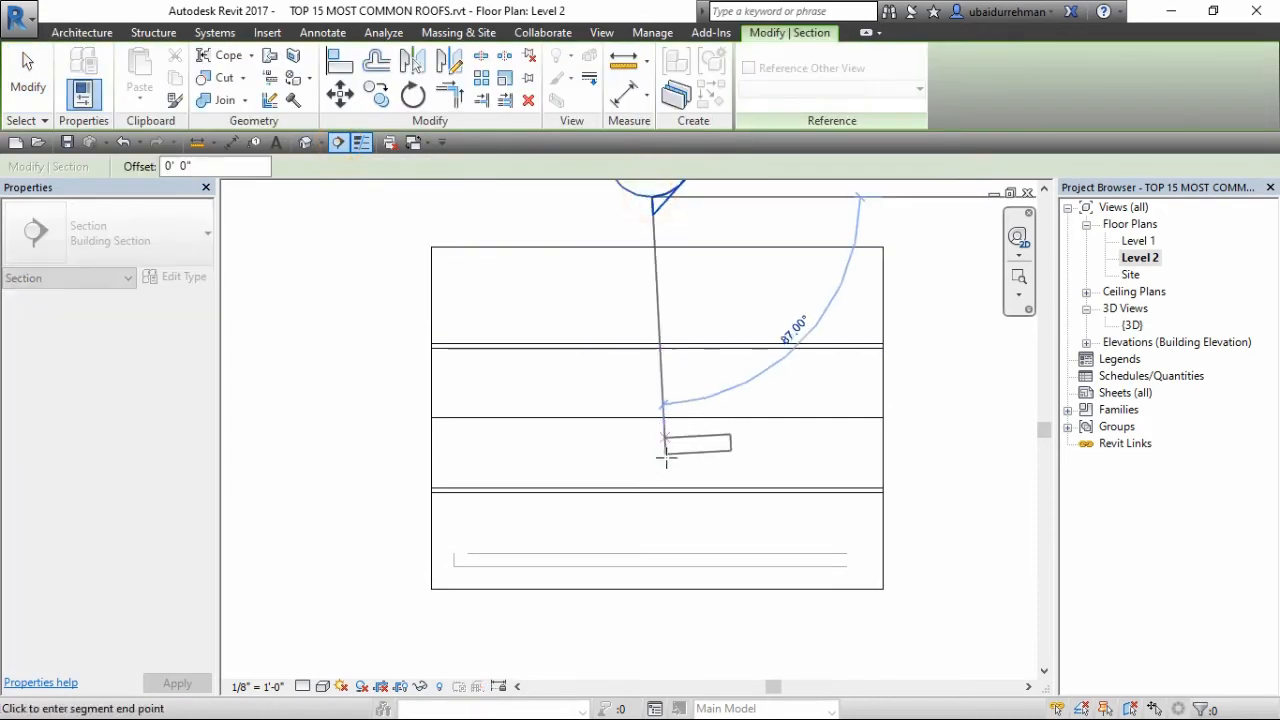
click(657, 616)
key(Escape)
scroll(657, 600, down, 1)
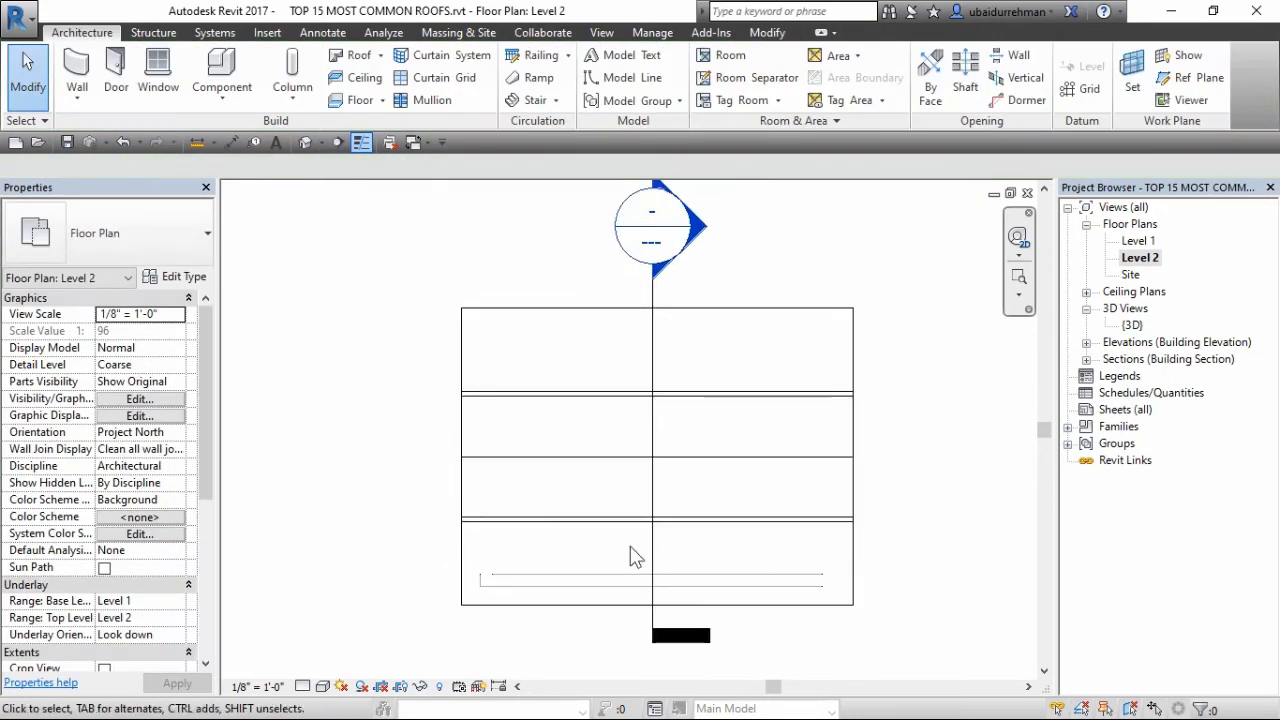
right_click(670, 252)
click(735, 363)
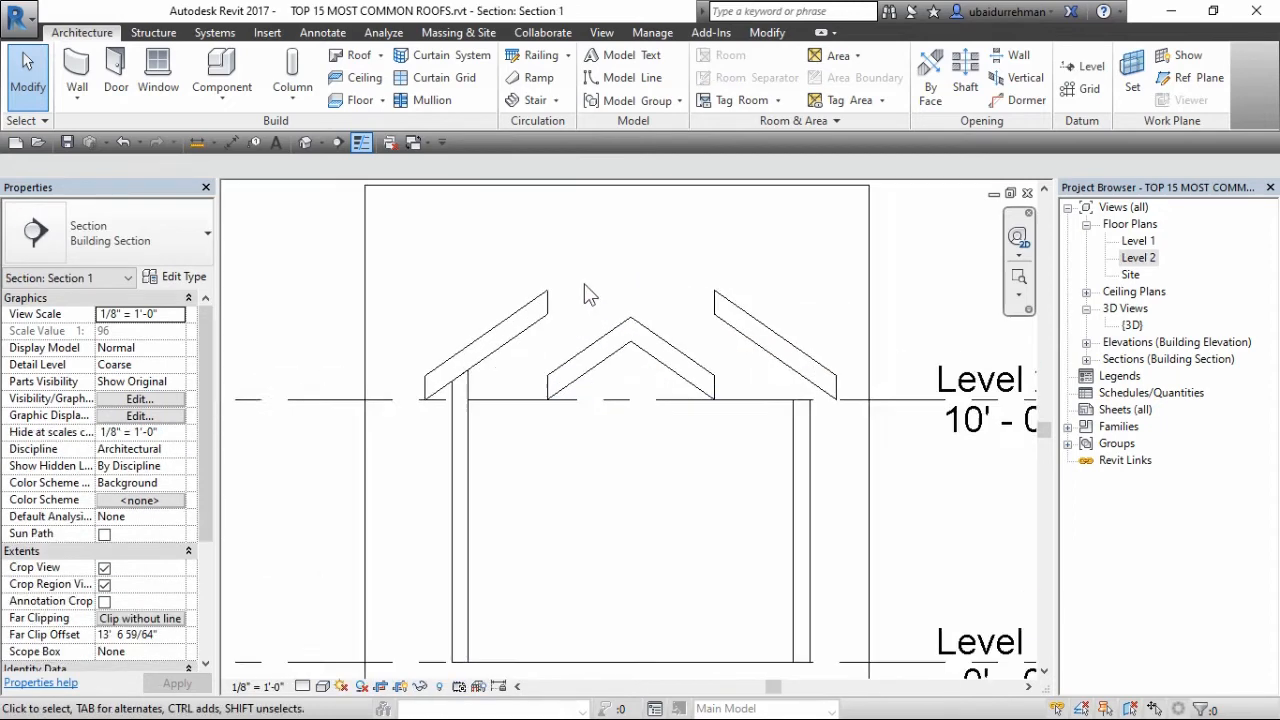
- Move the middle two-sided roof straight up from its lower eave corner so it sits above the tops of both side roofs
scroll(600, 310, up, 1)
click(613, 432)
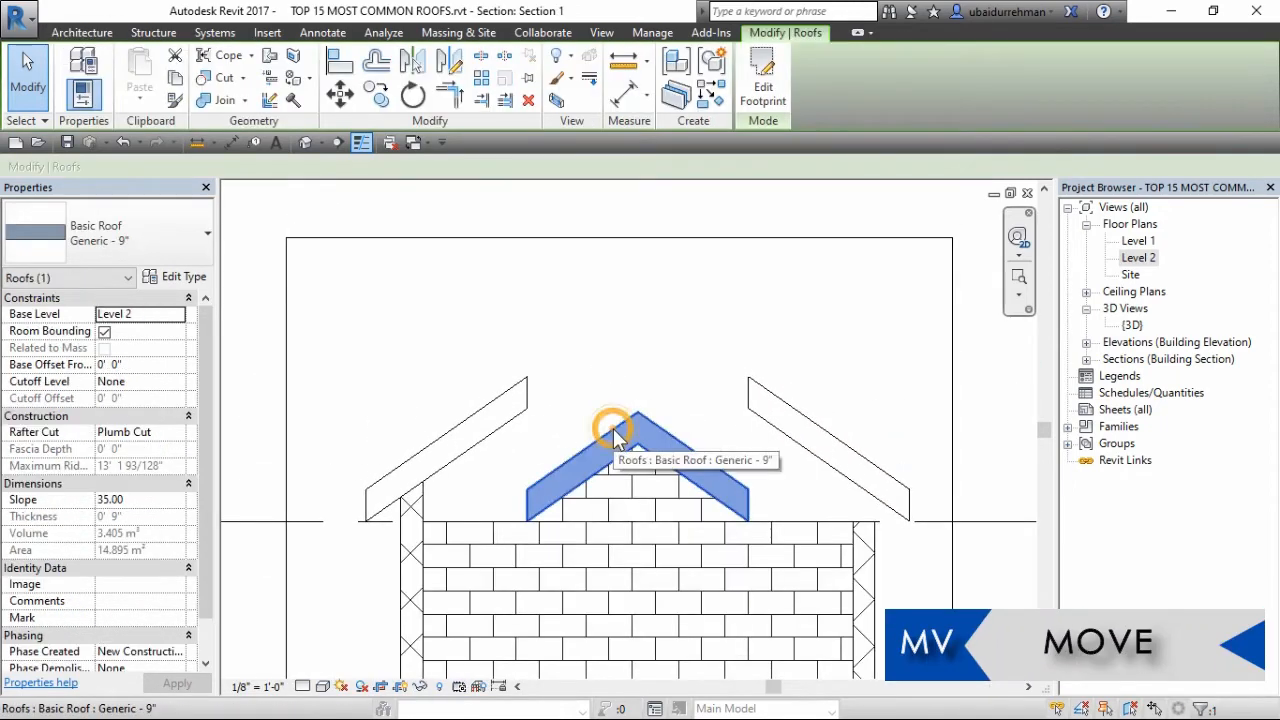
click(340, 98)
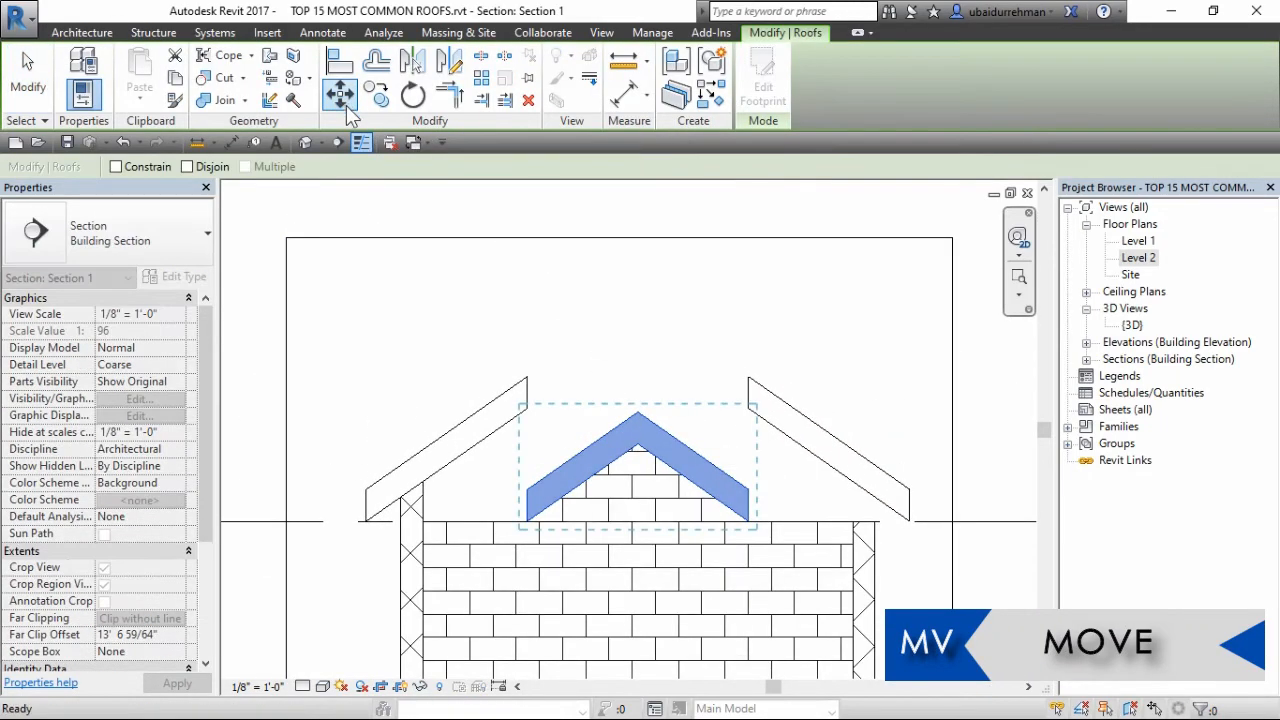
click(527, 520)
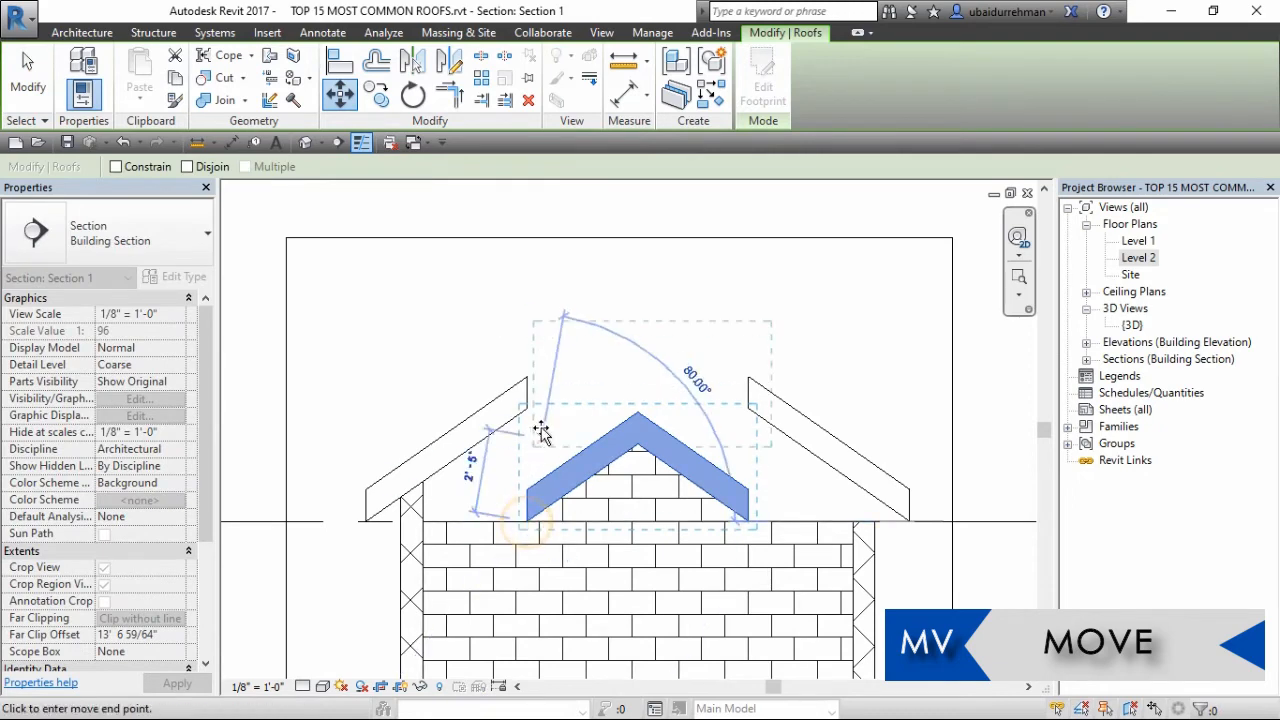
click(529, 343)
key(Escape)
scroll(818, 358, down, 5)
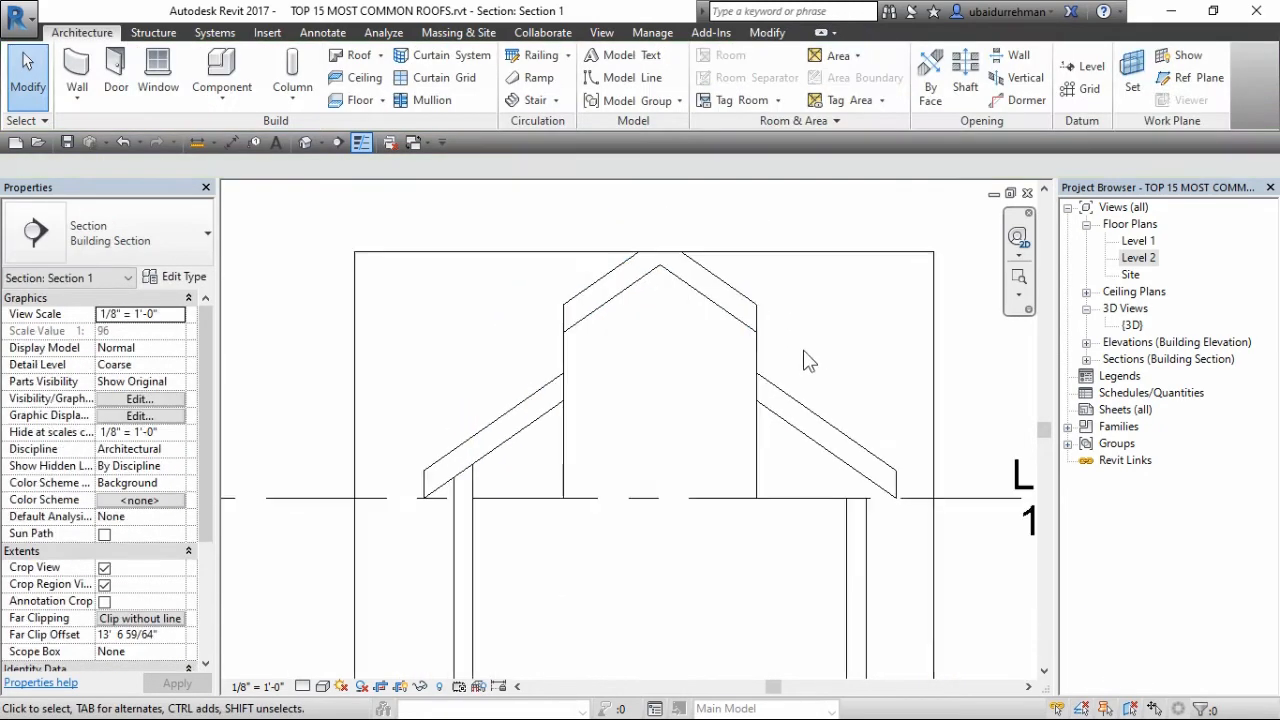
middle_drag(822, 361, 728, 351)
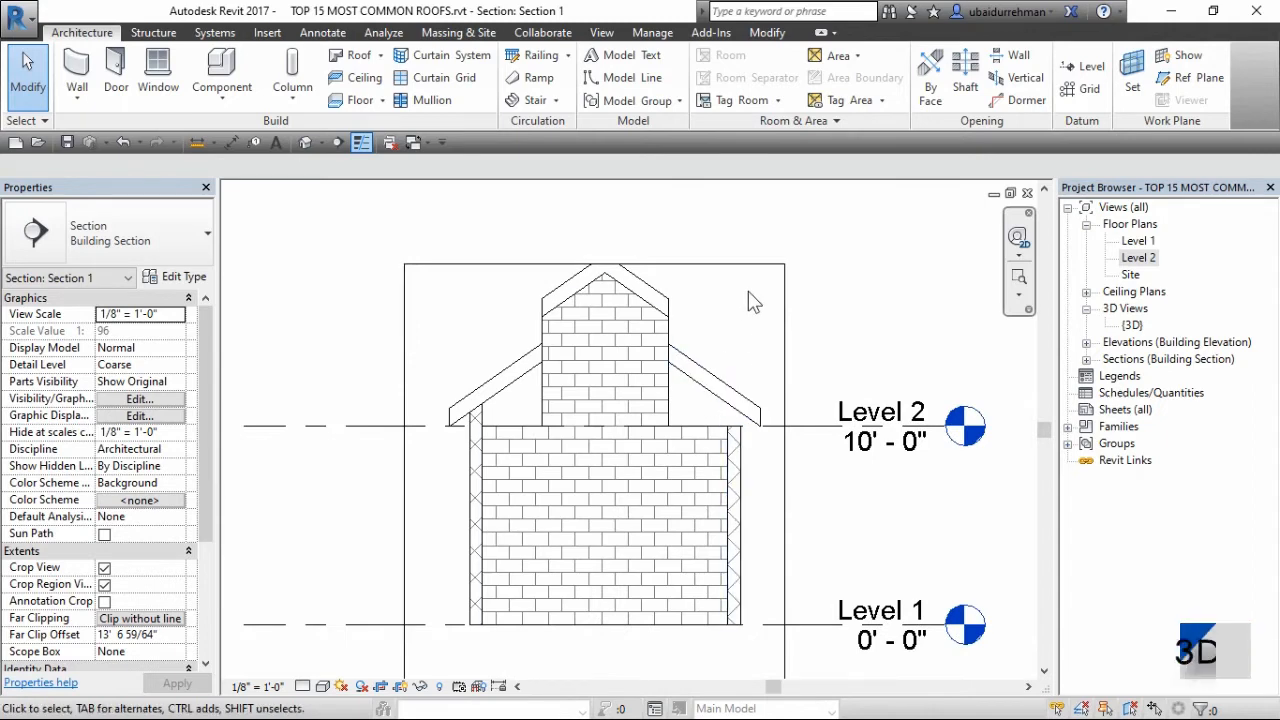
- In the 3D view, attach the top of the front gable-end wall to the far single-slope side roof
double_click(1132, 325)
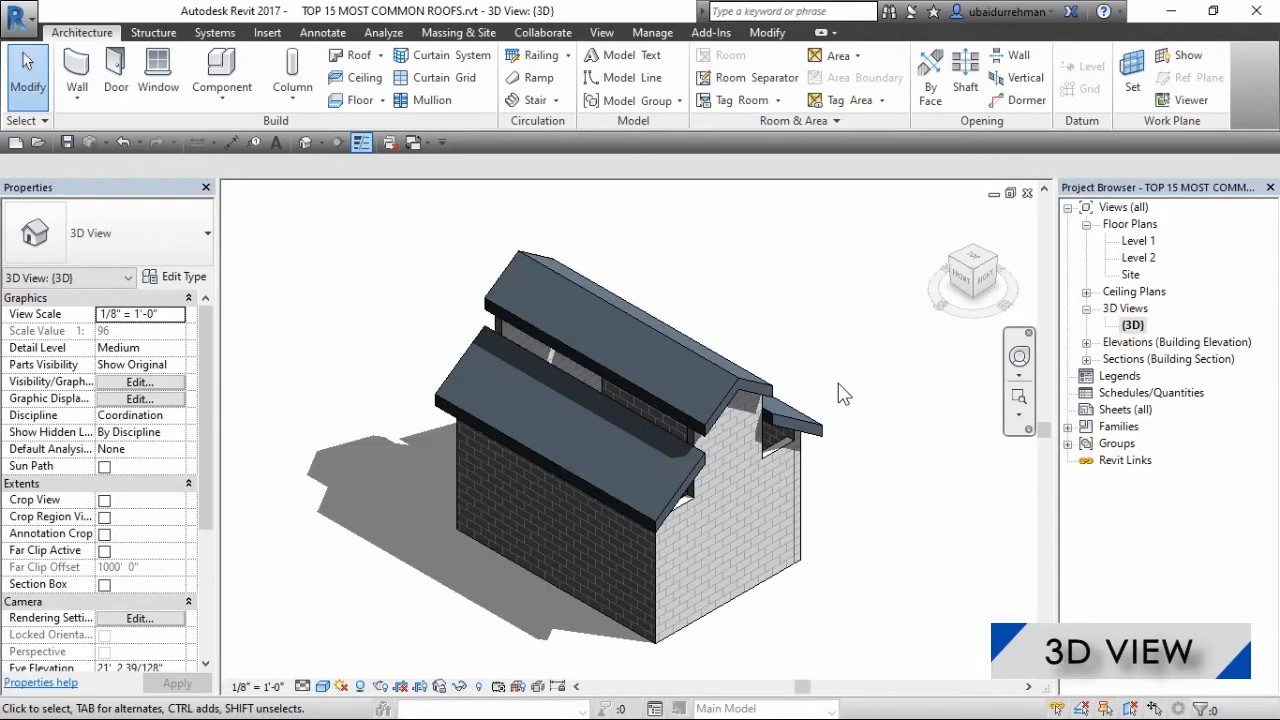
scroll(845, 400, up, 2)
click(809, 424)
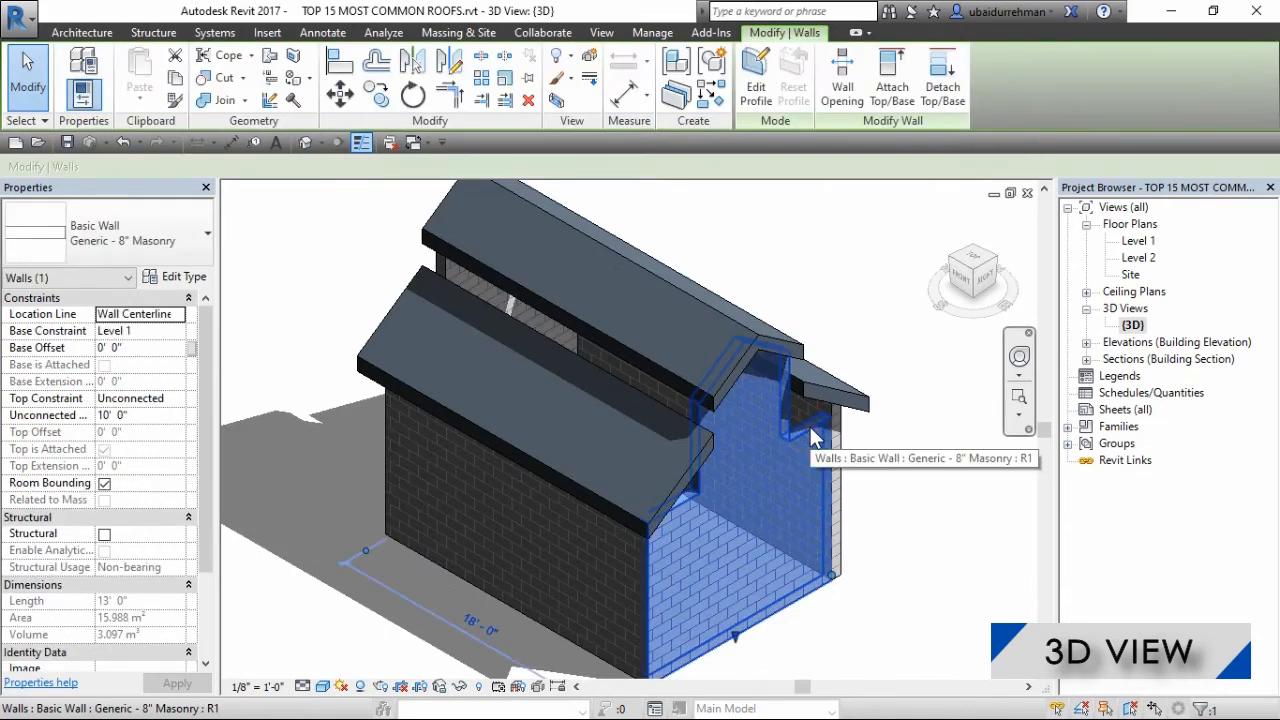
click(890, 95)
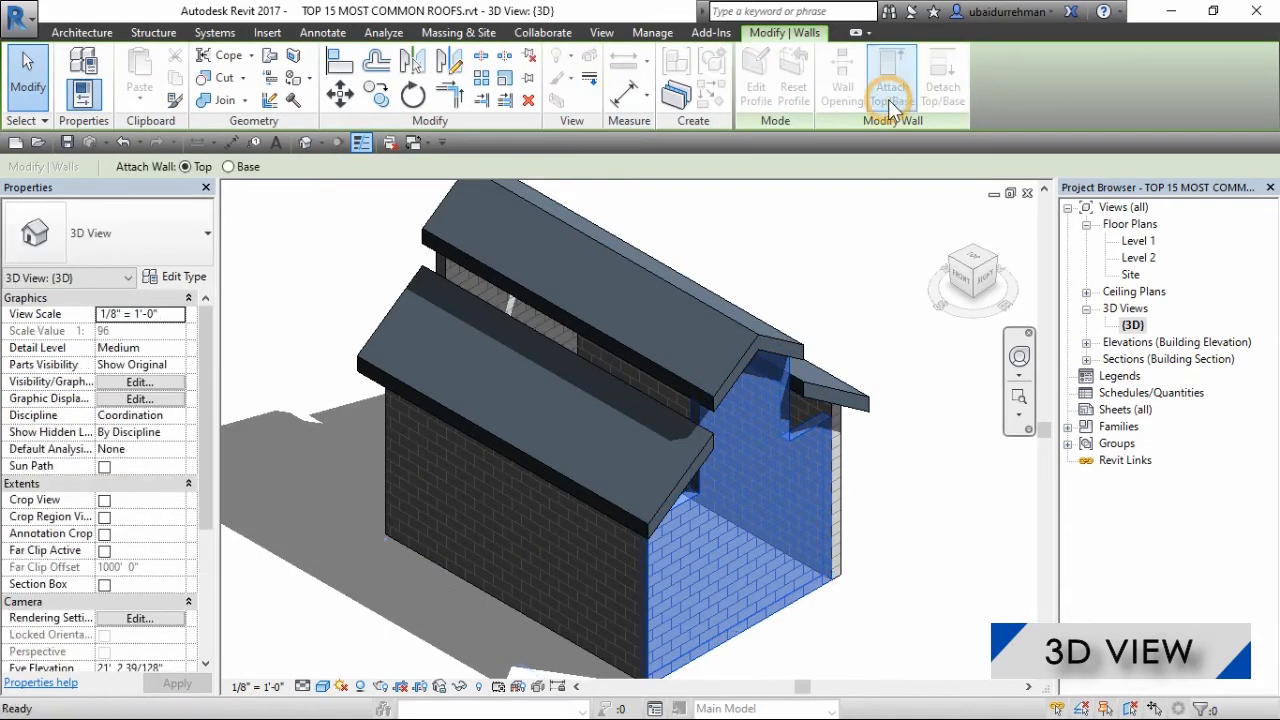
click(864, 395)
click(867, 374)
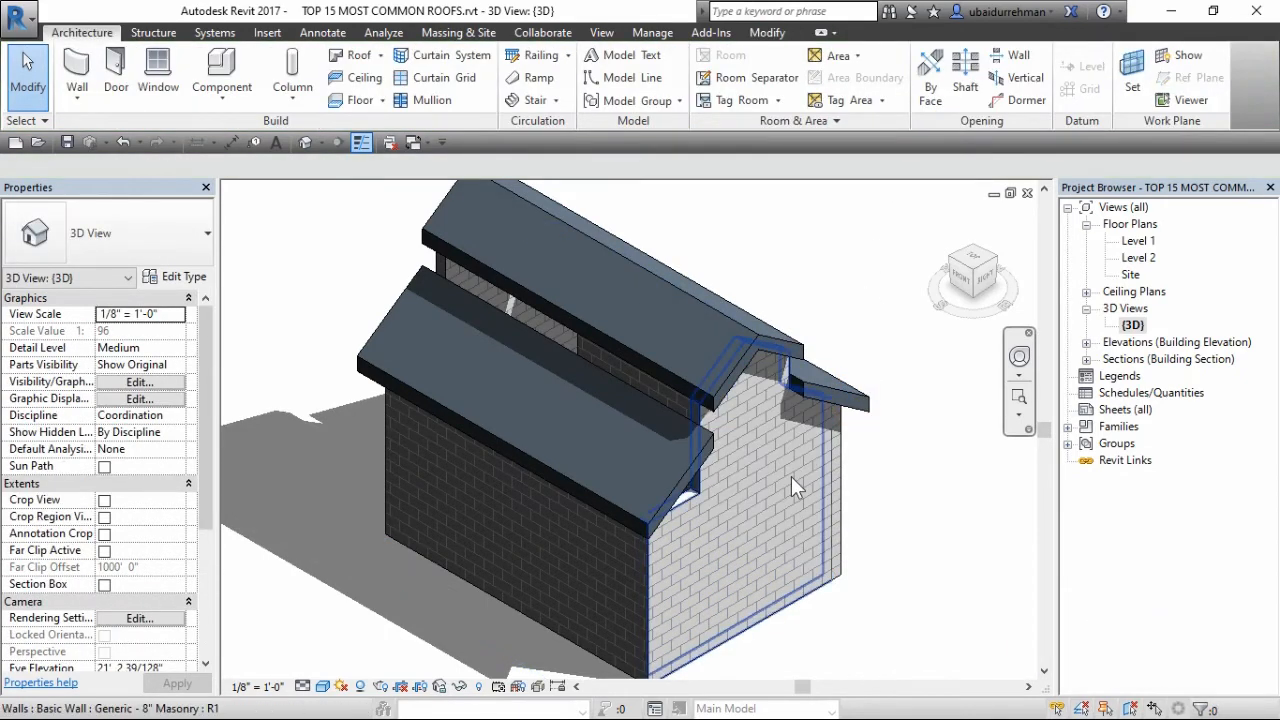
- Attach the top of the same gable-end wall to the near single-slope side roof
click(791, 476)
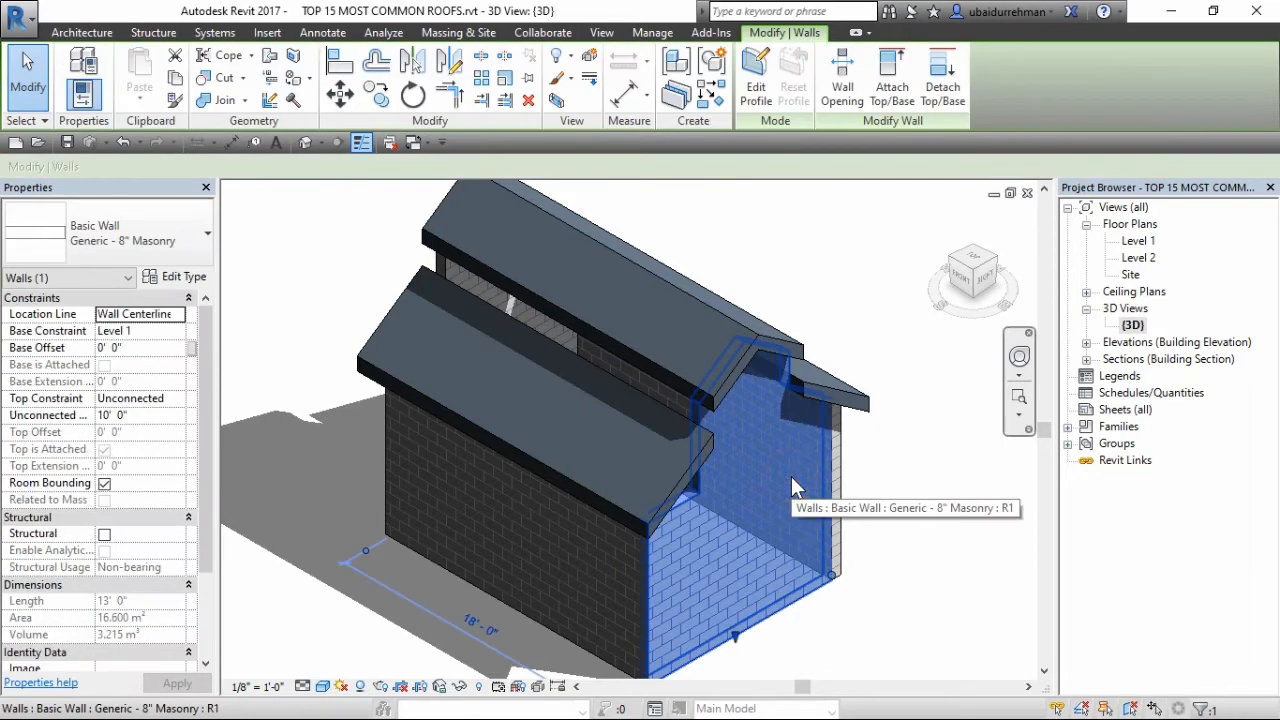
click(880, 100)
click(695, 445)
click(905, 432)
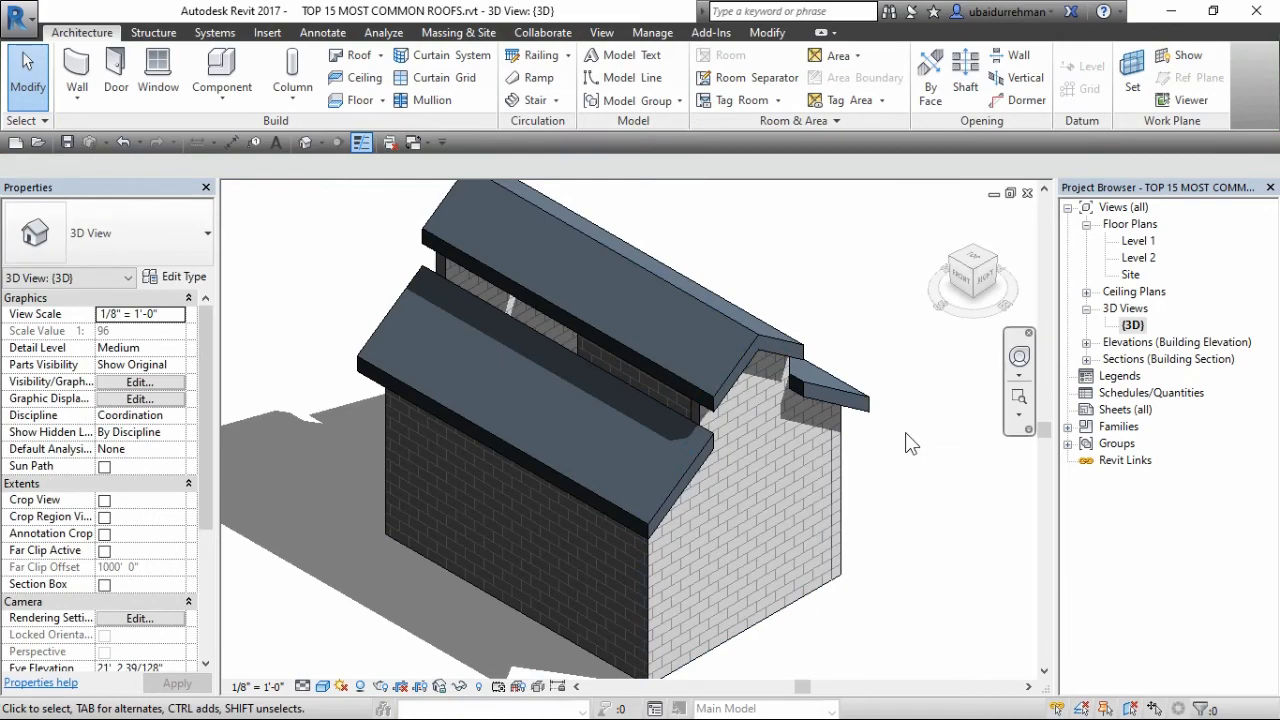
scroll(905, 432, down, 2)
middle_drag(888, 447, 897, 445)
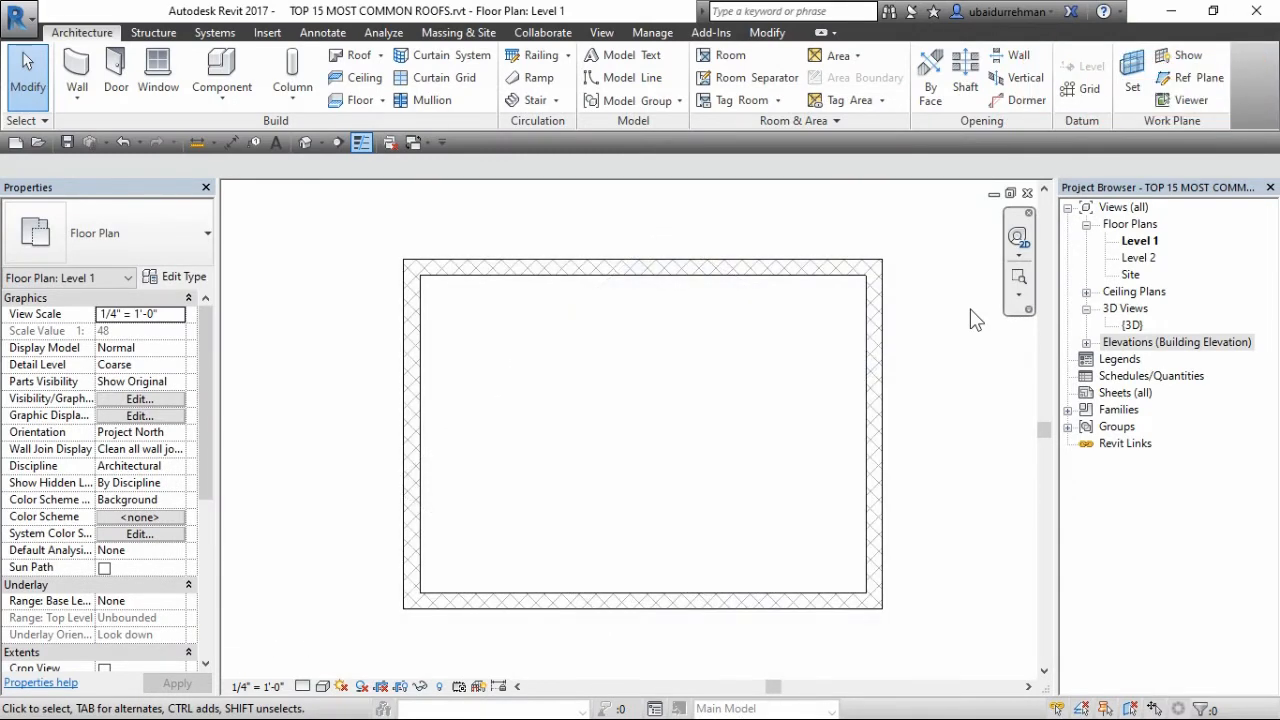
- On the Level 2 plan, start a roof by footprint and draw a rectangular boundary offset 1' 0" outside the building's outer wall corners
double_click(1136, 258)
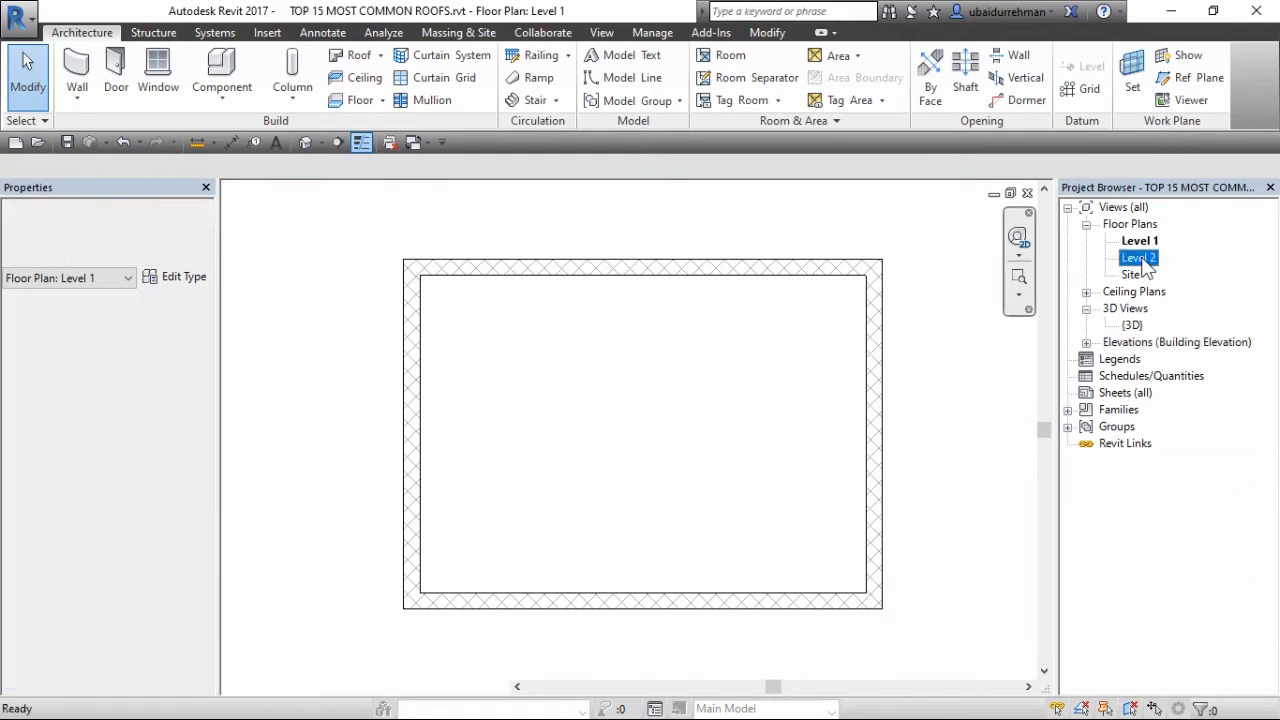
middle_drag(741, 481, 758, 472)
click(362, 55)
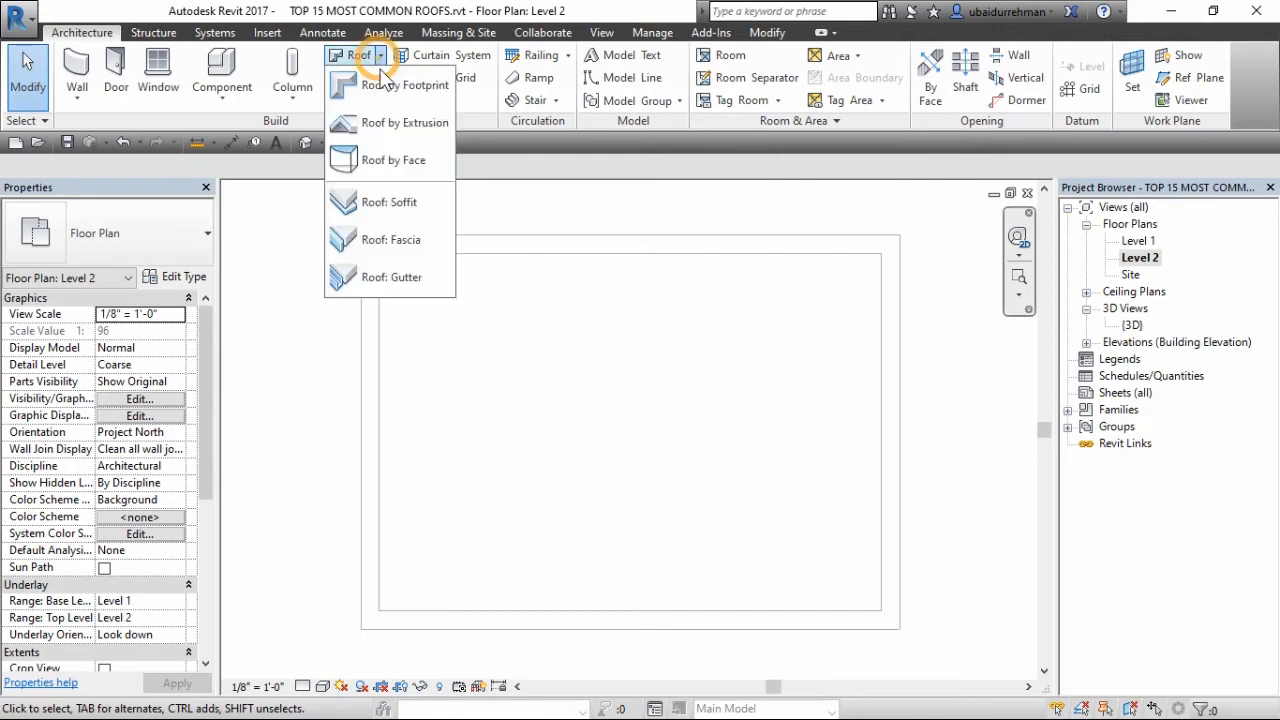
click(375, 88)
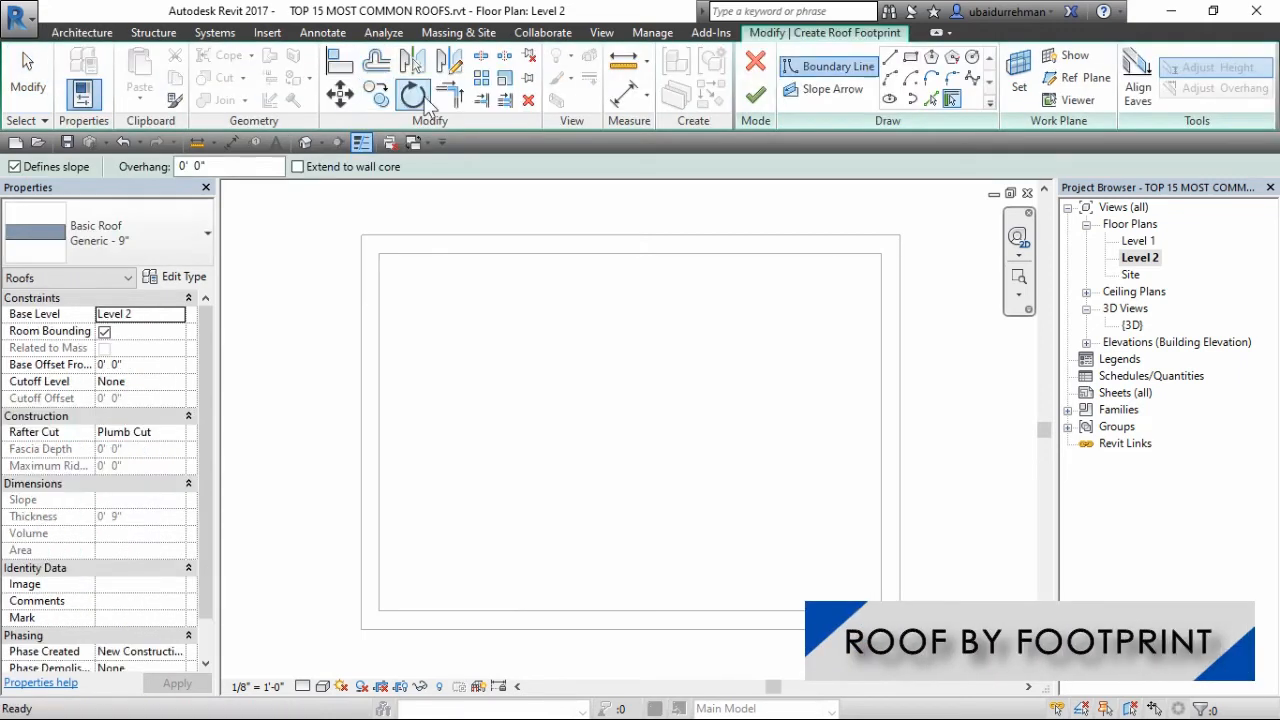
click(912, 58)
click(217, 167)
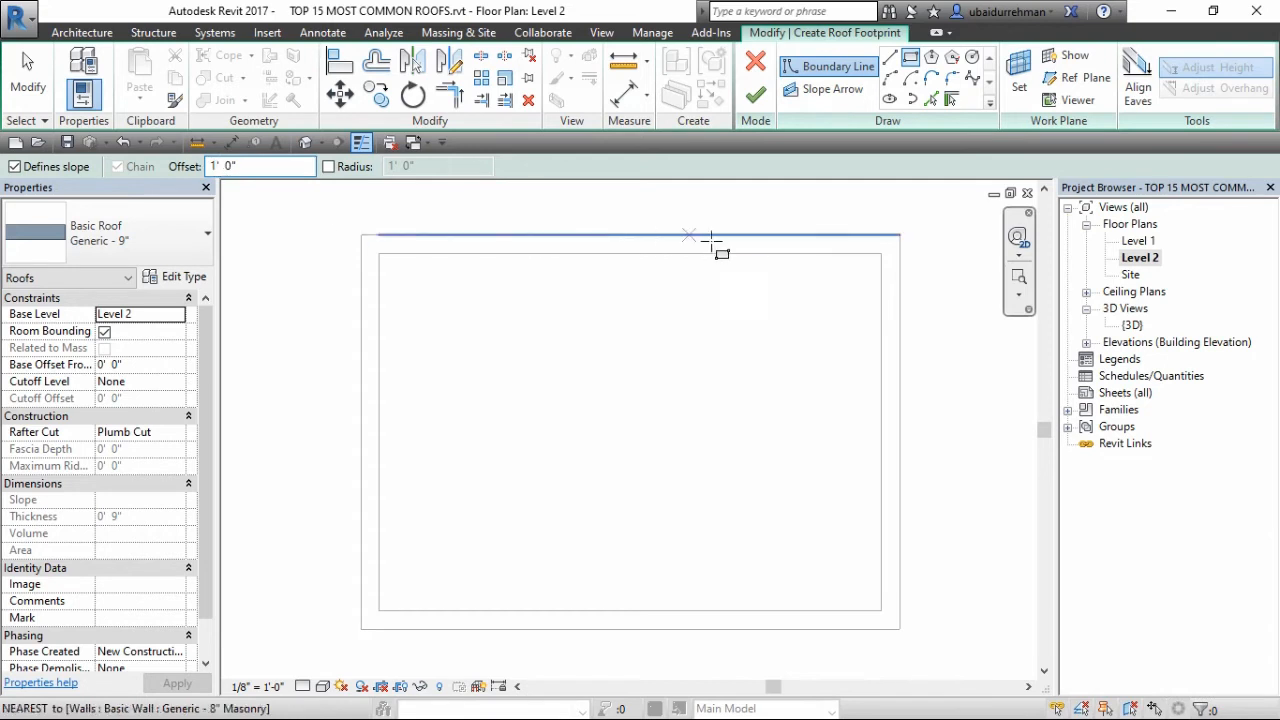
click(899, 235)
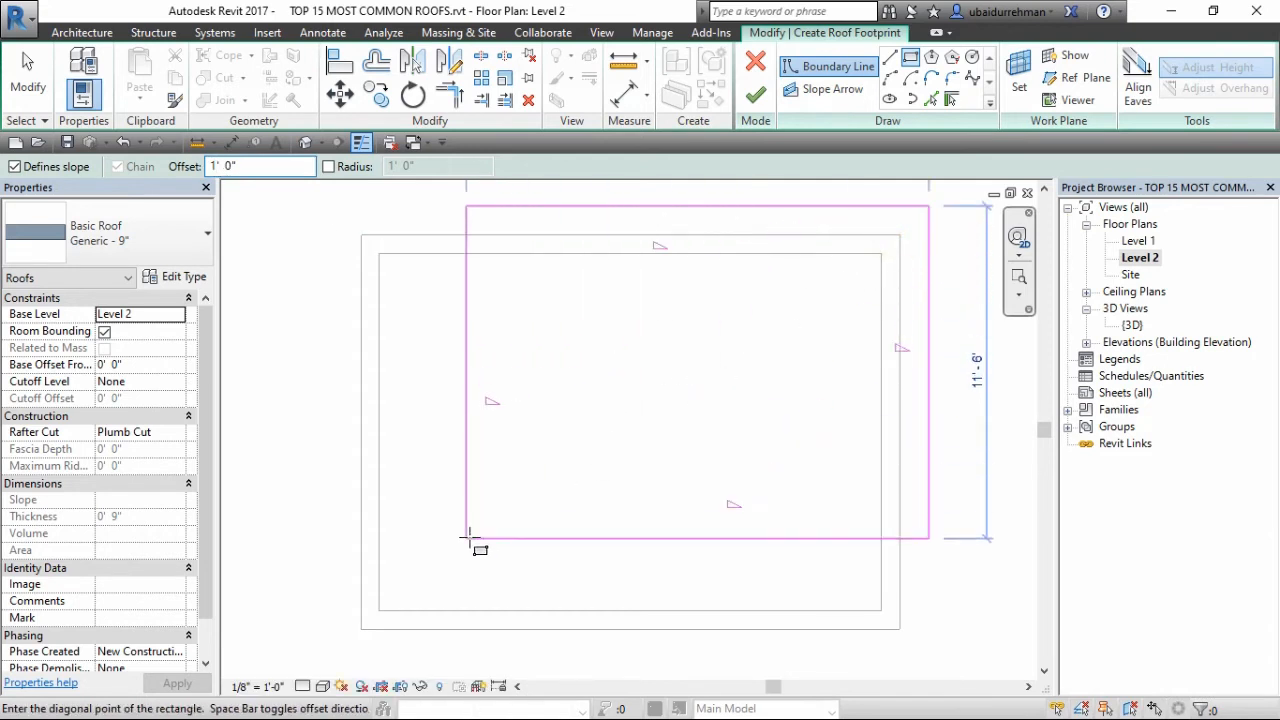
click(362, 628)
scroll(509, 471, down, 3)
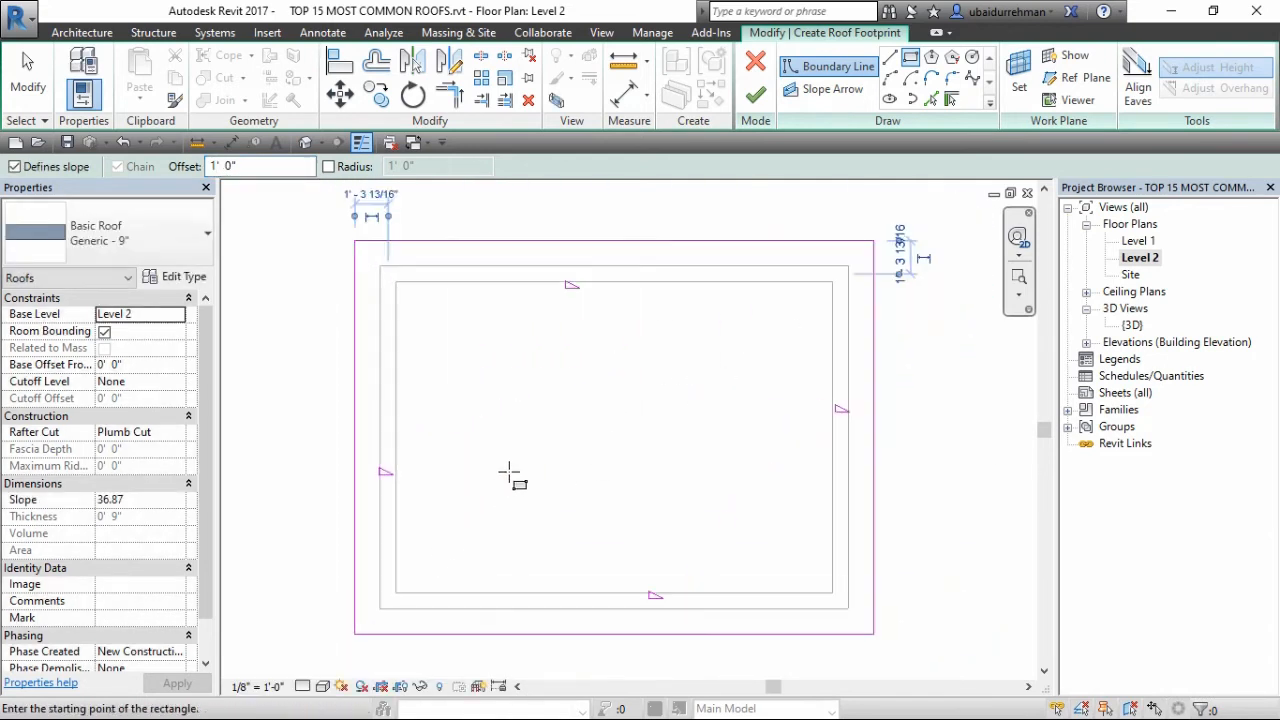
key(Escape)
key(Escape)
- Remove the slope definition from every boundary line except the south one, and set the roof slope to 30 degrees
mouse_move(858, 262)
mouse_down()
mouse_move(351, 466)
mouse_move(332, 488)
mouse_up()
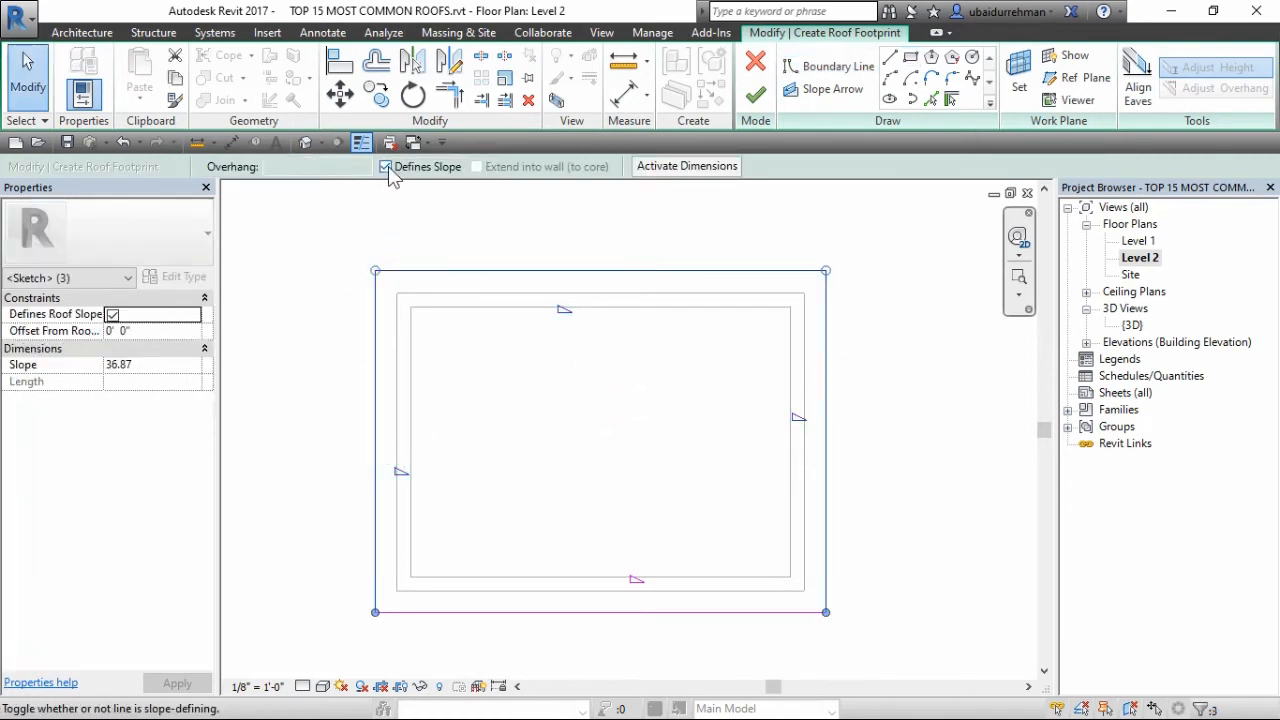
click(386, 166)
middle_drag(363, 366, 396, 374)
click(360, 500)
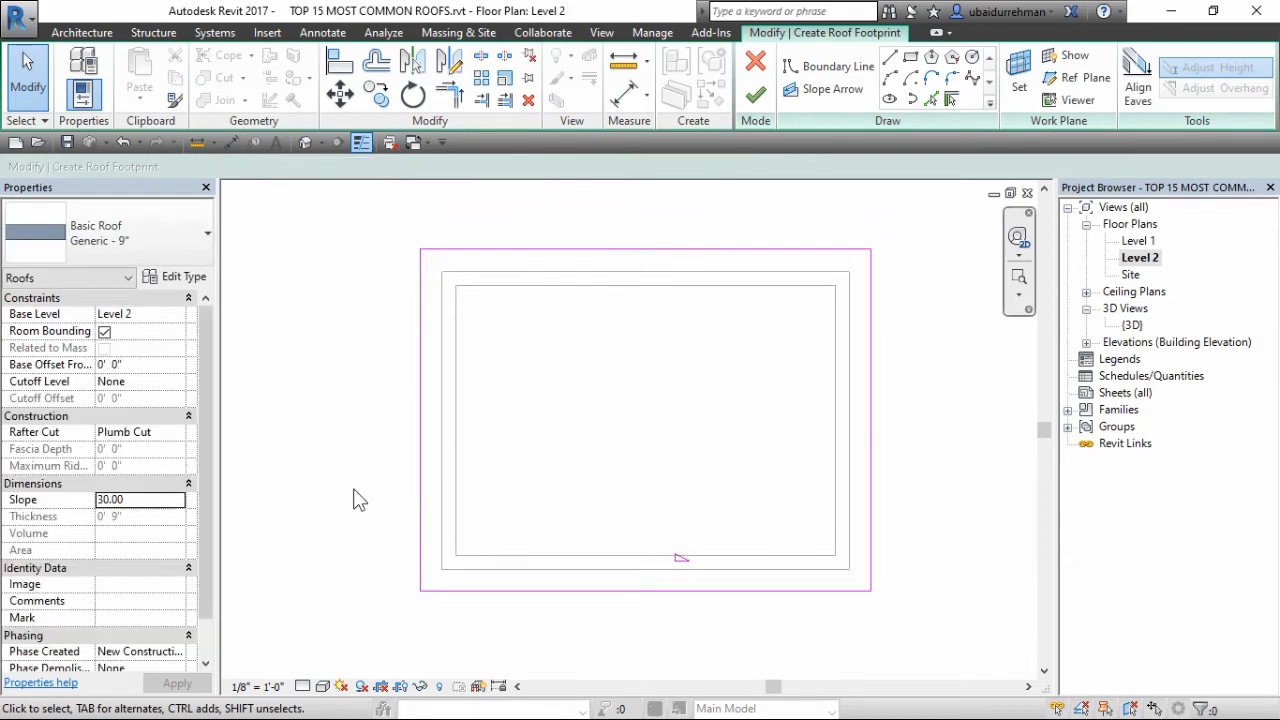
- Finish the single-slope roof, attach the highlighted walls to it, and show the building in 3D
click(755, 94)
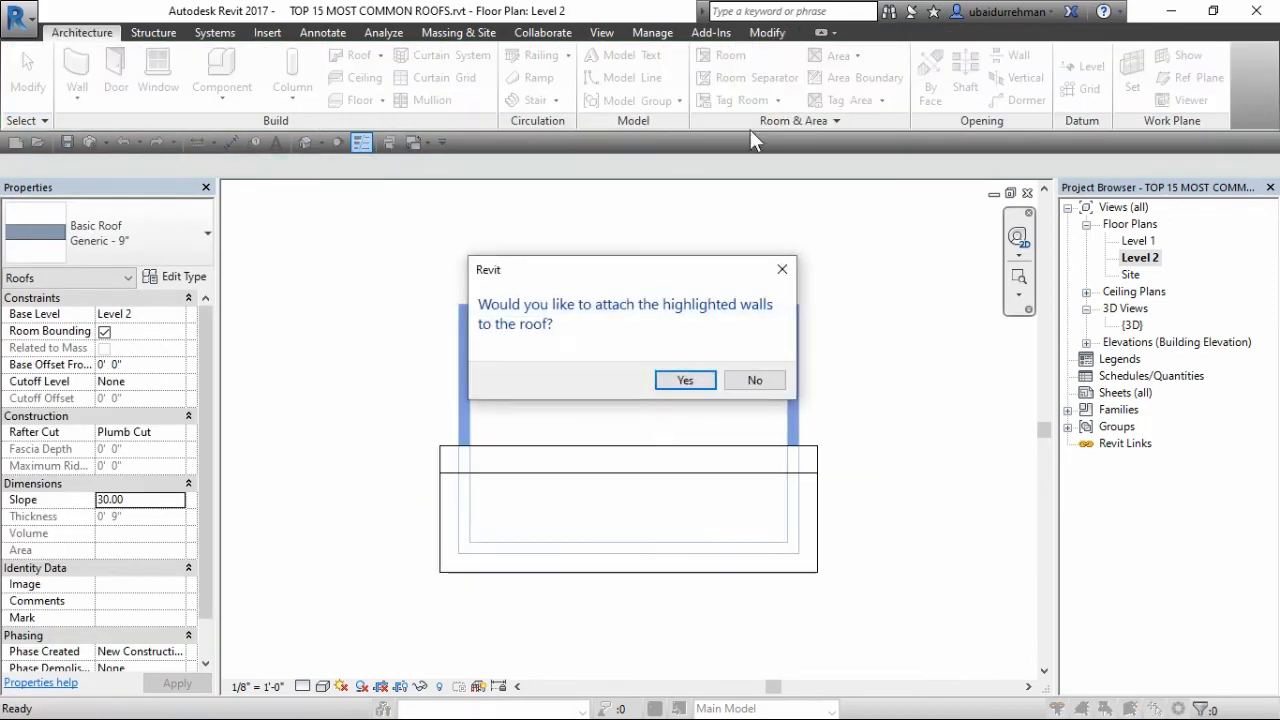
click(686, 381)
click(924, 413)
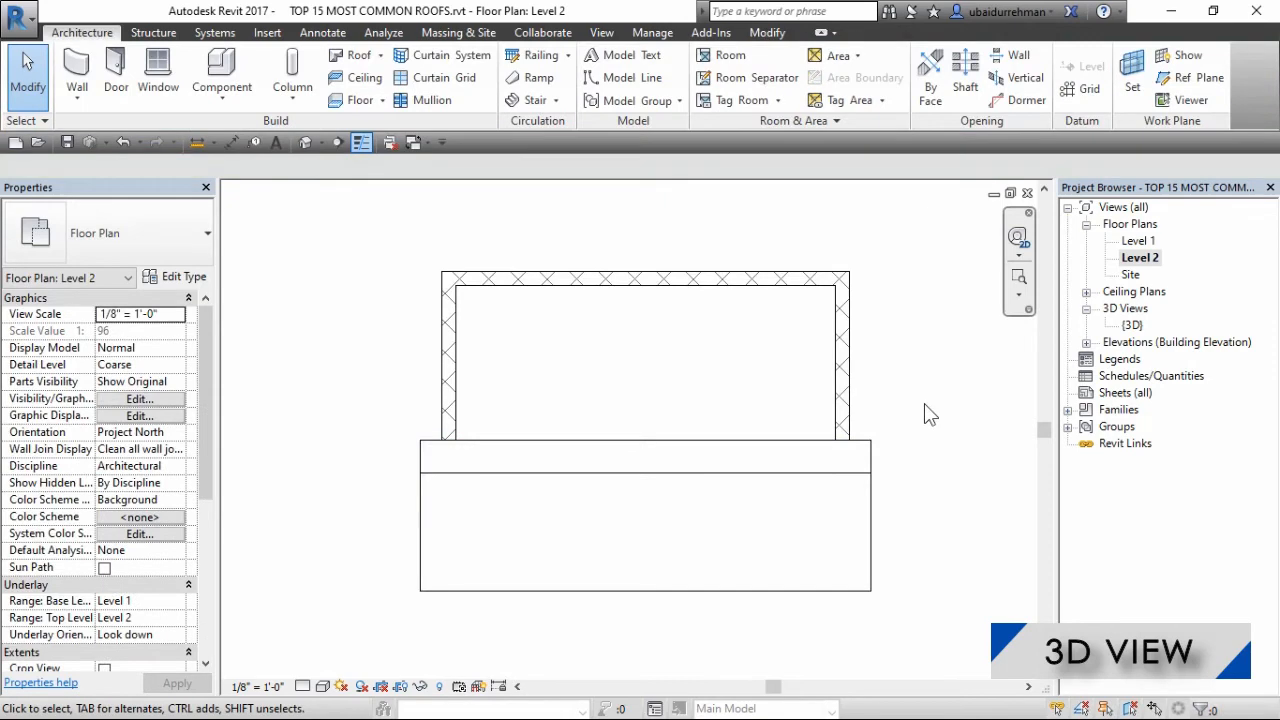
double_click(1132, 327)
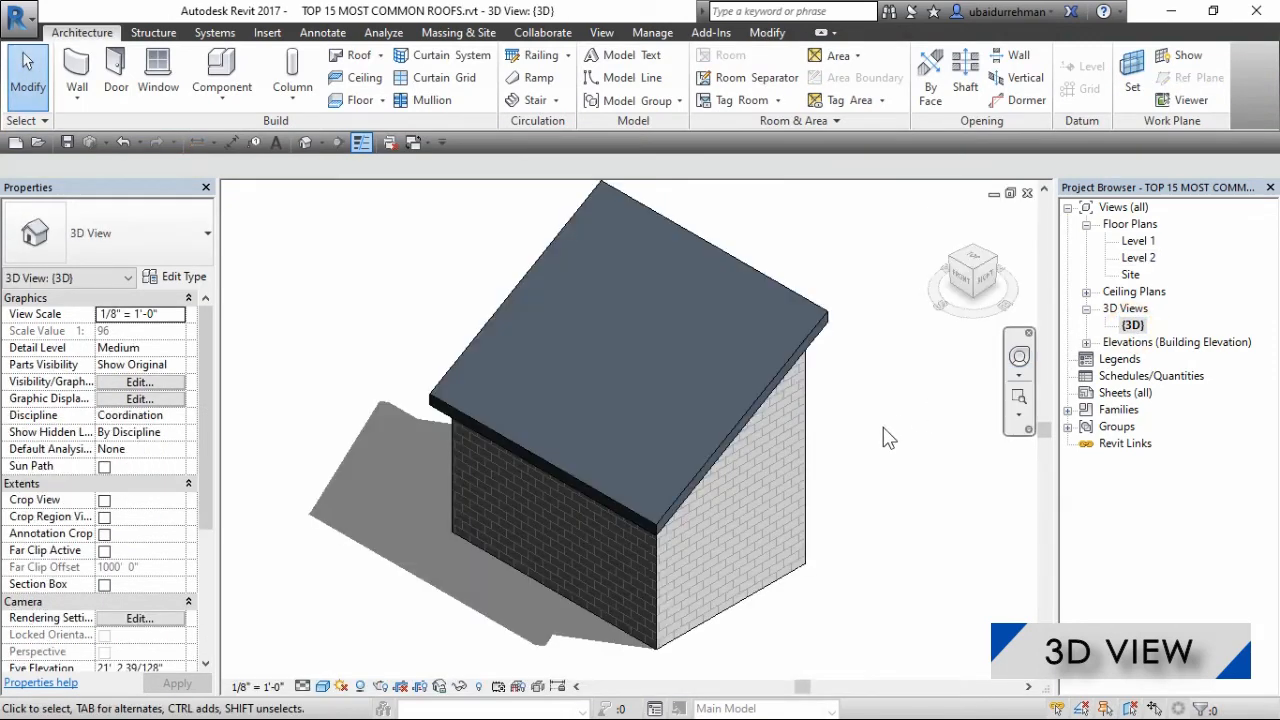
scroll(888, 438, down, 2)
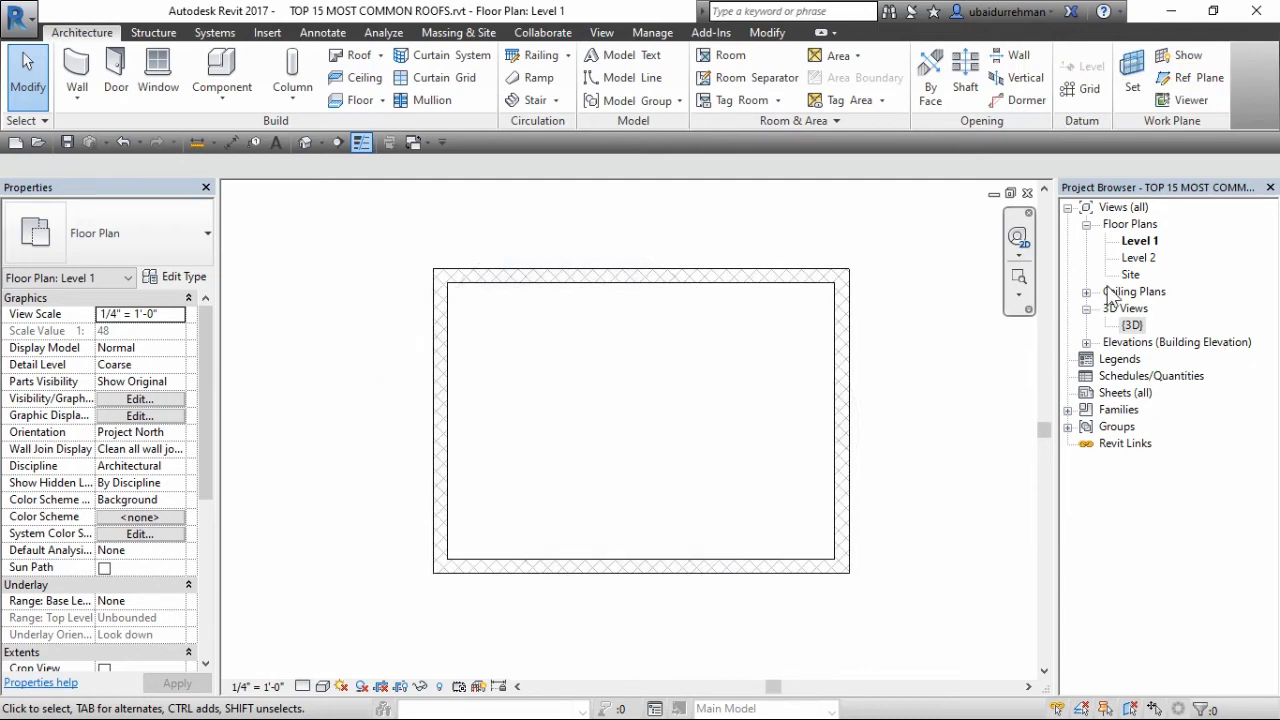
- On the Level 2 plan of the new building, draw a vertical reference plane across it near the middle
double_click(1136, 257)
scroll(610, 415, up, 5)
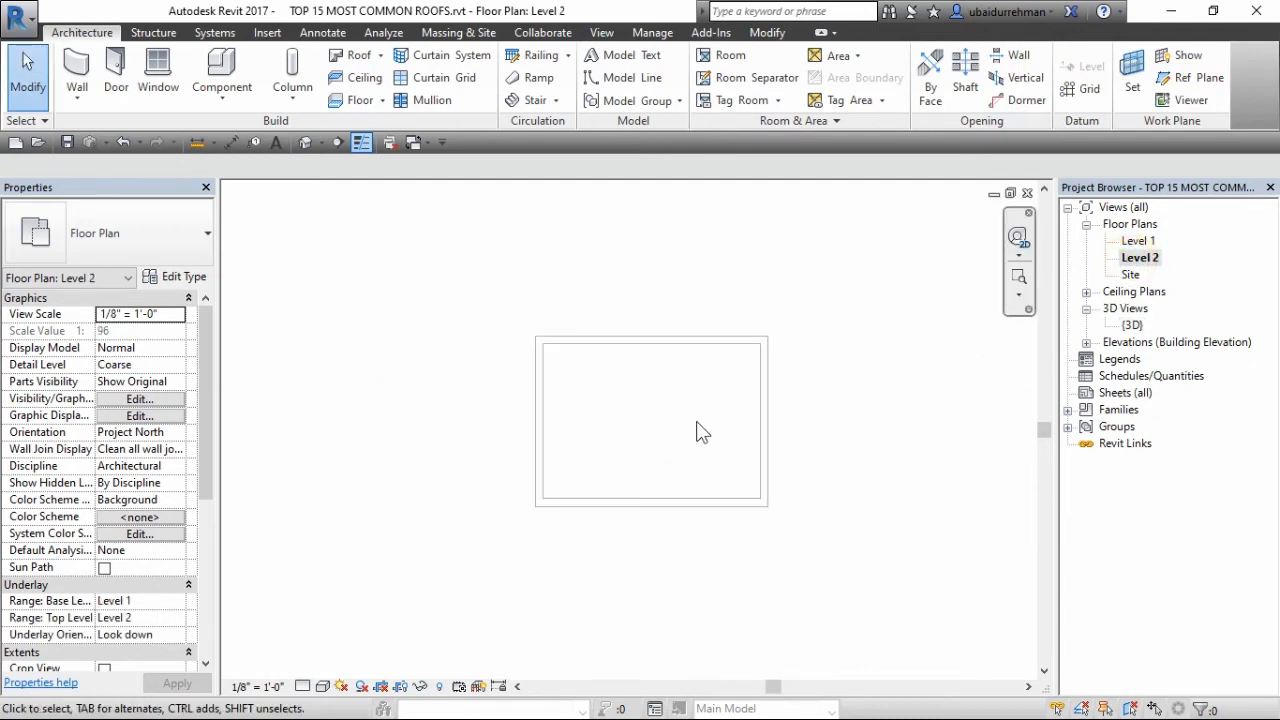
scroll(698, 430, up, 2)
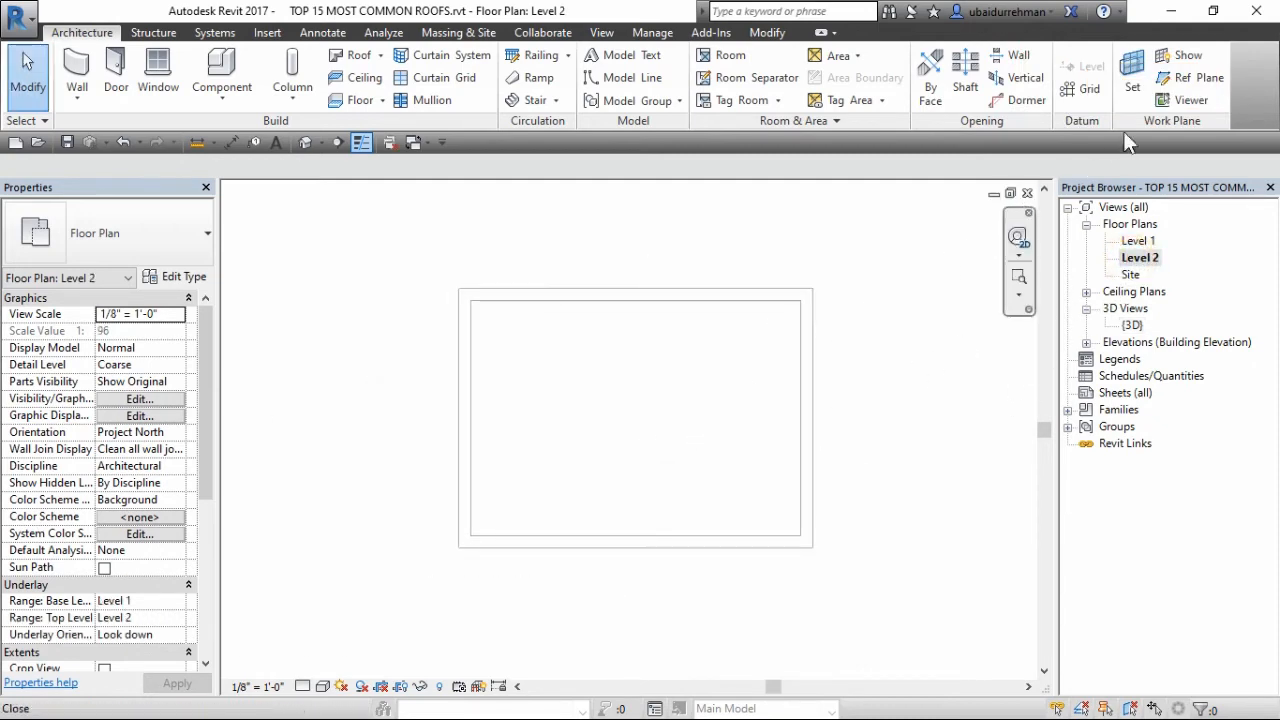
click(1195, 80)
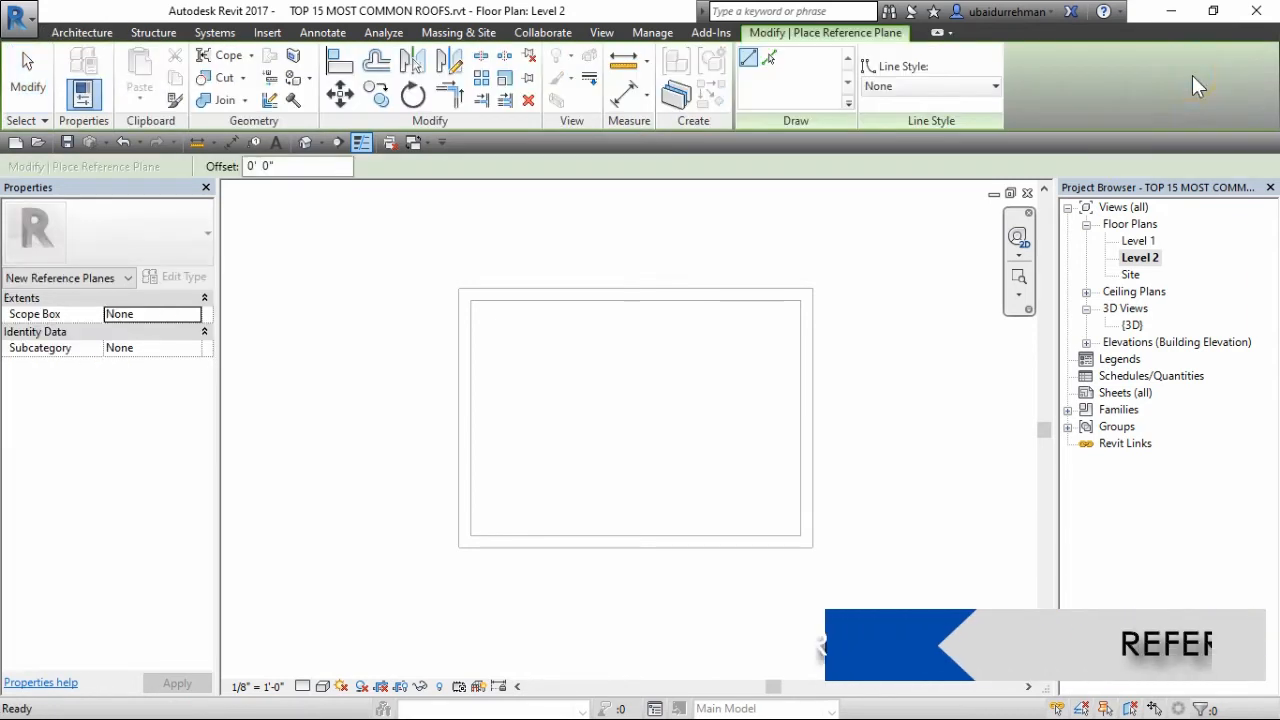
click(638, 220)
click(638, 604)
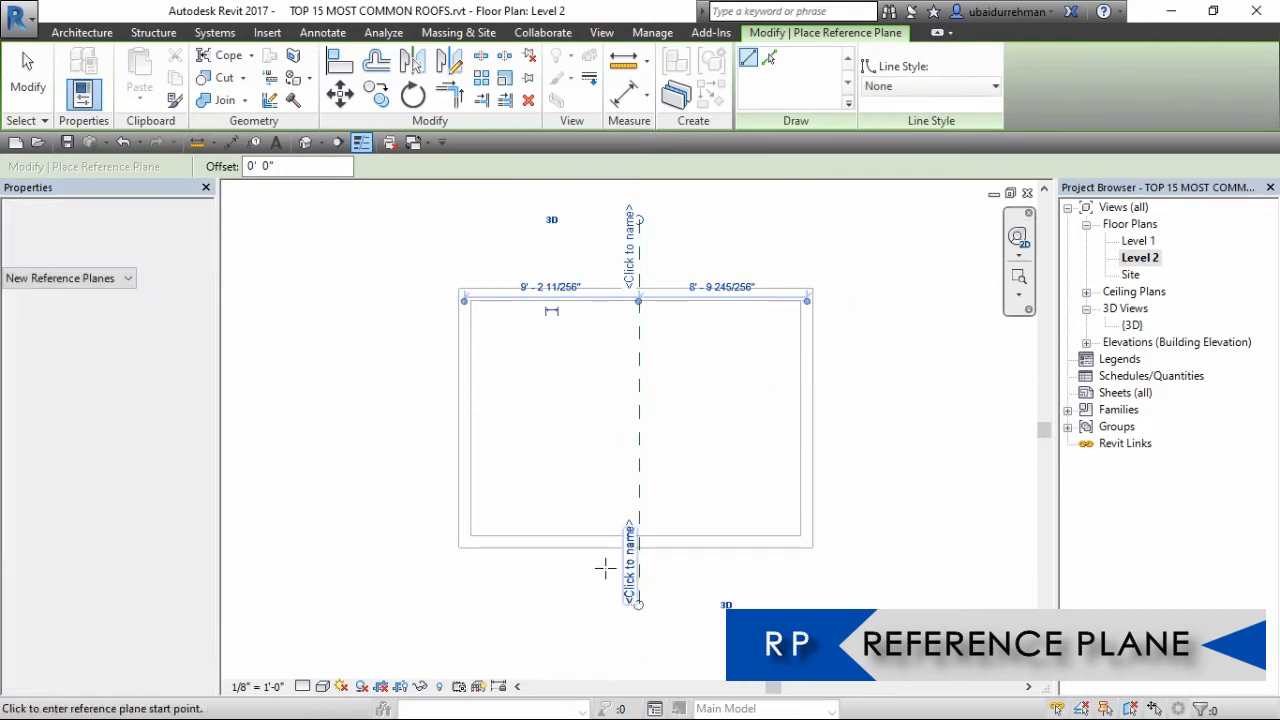
key(Escape)
key(Escape)
- Set the reference plane's distance from the west wall to 9'
click(639, 345)
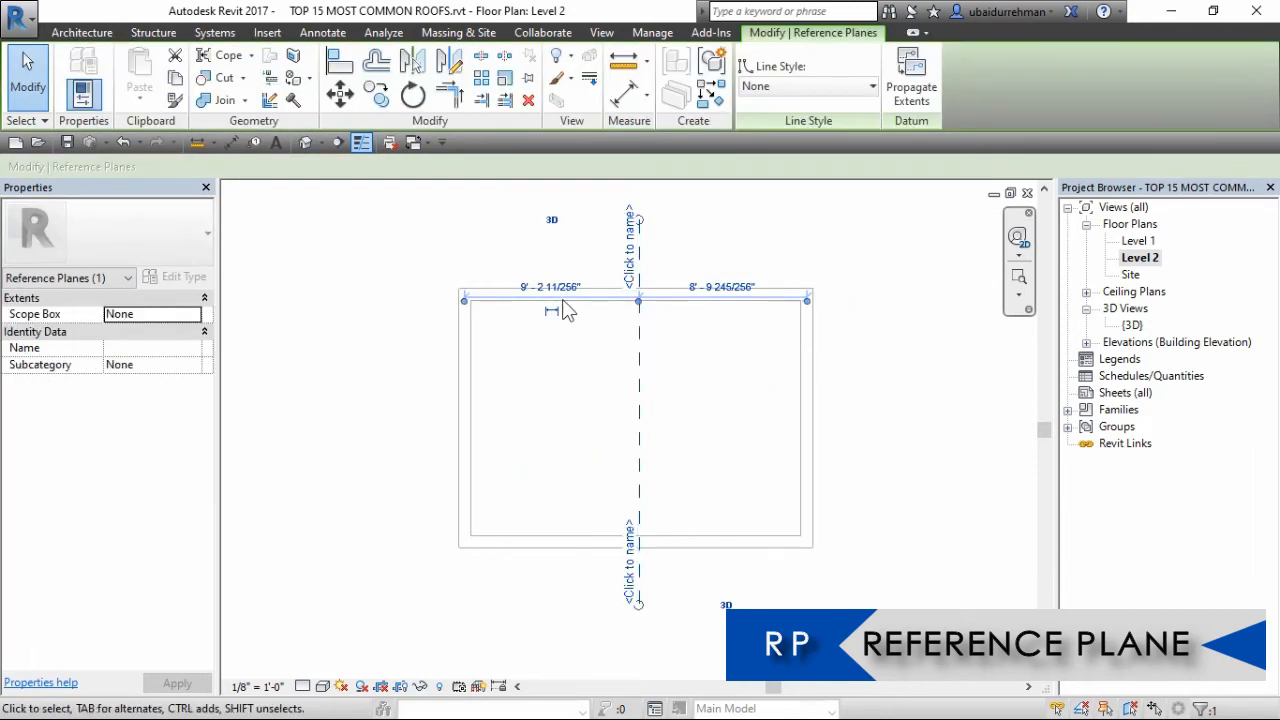
click(548, 284)
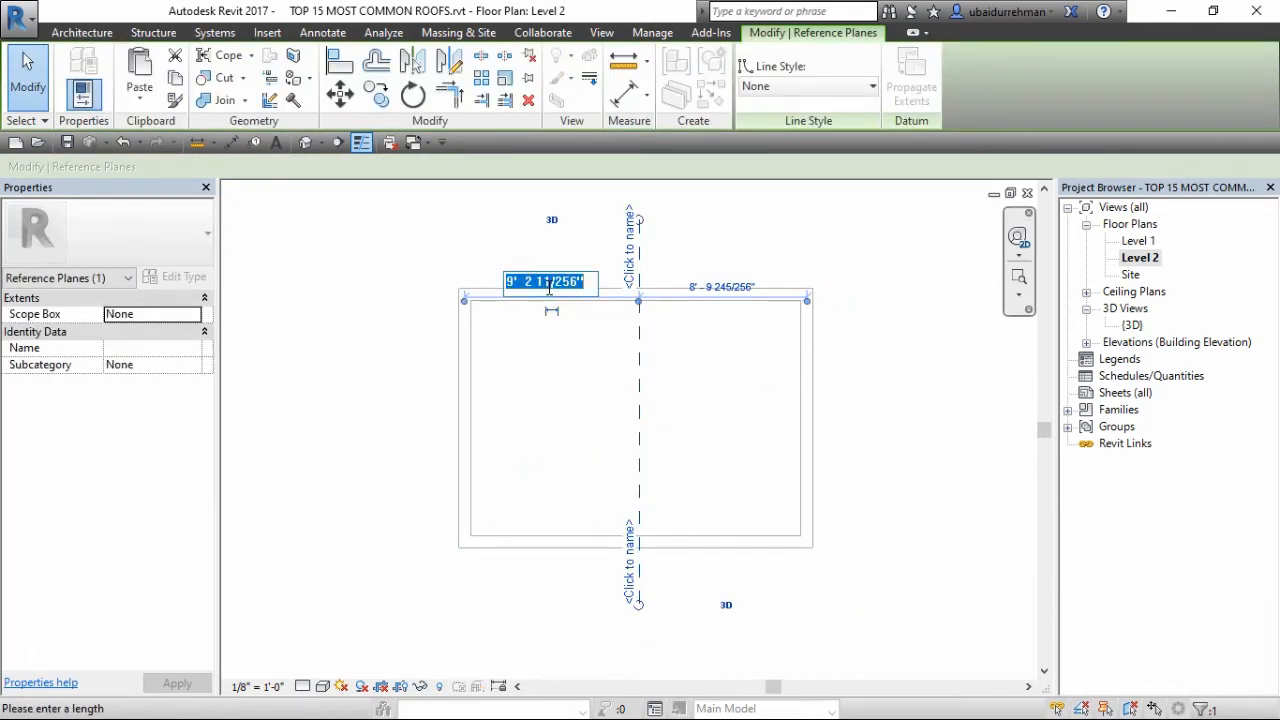
text(9')
key(Return)
key(Escape)
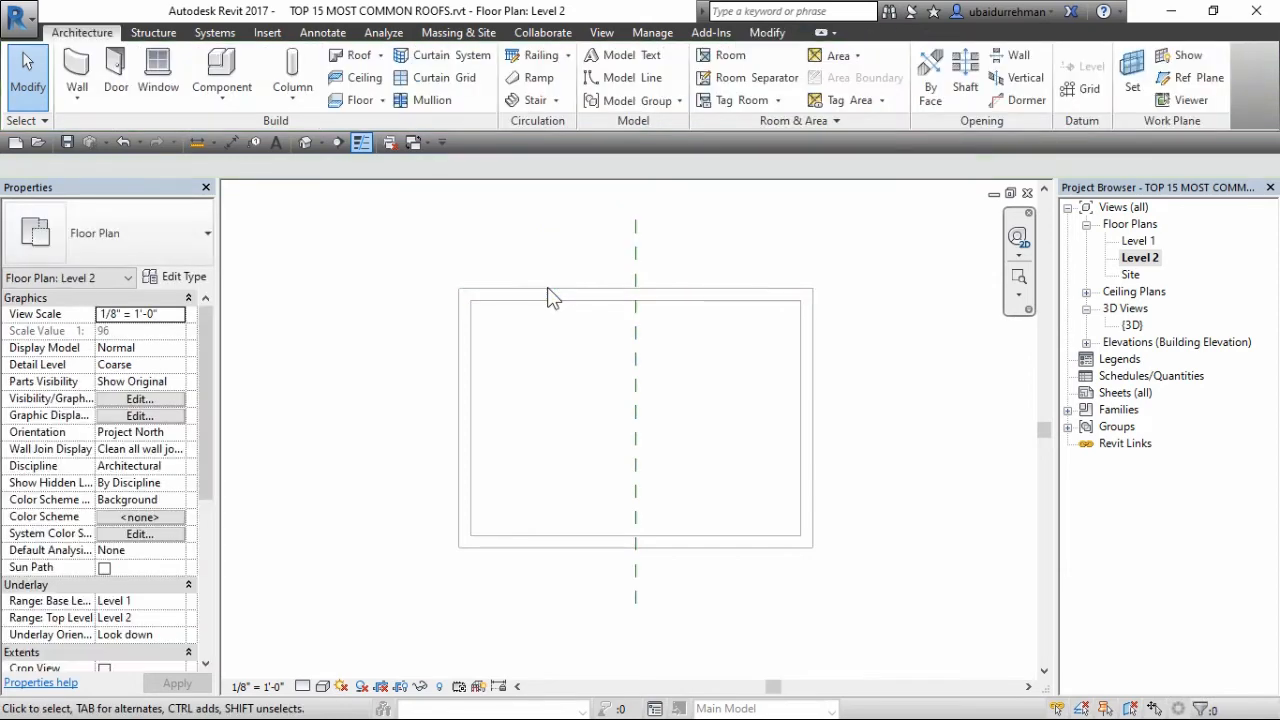
- Draw a vertical building section through the building, just west of the reference plane and parallel to it
click(338, 143)
click(591, 226)
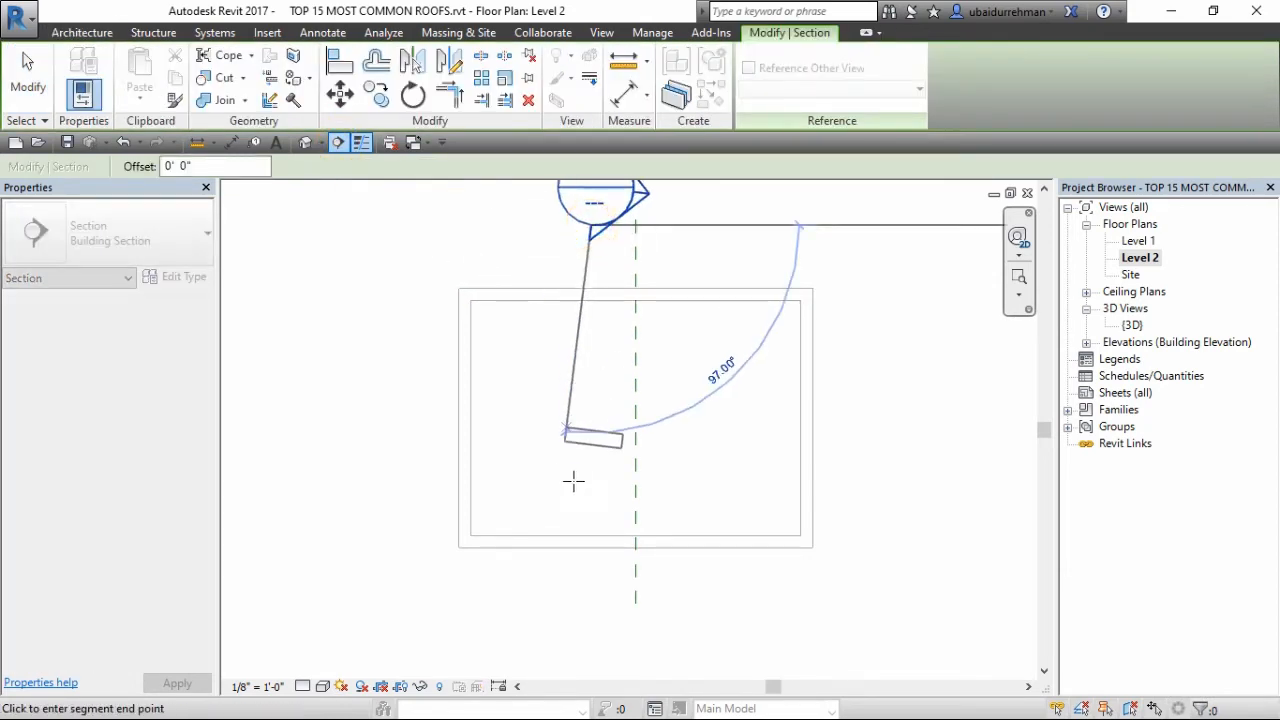
click(587, 607)
key(Escape)
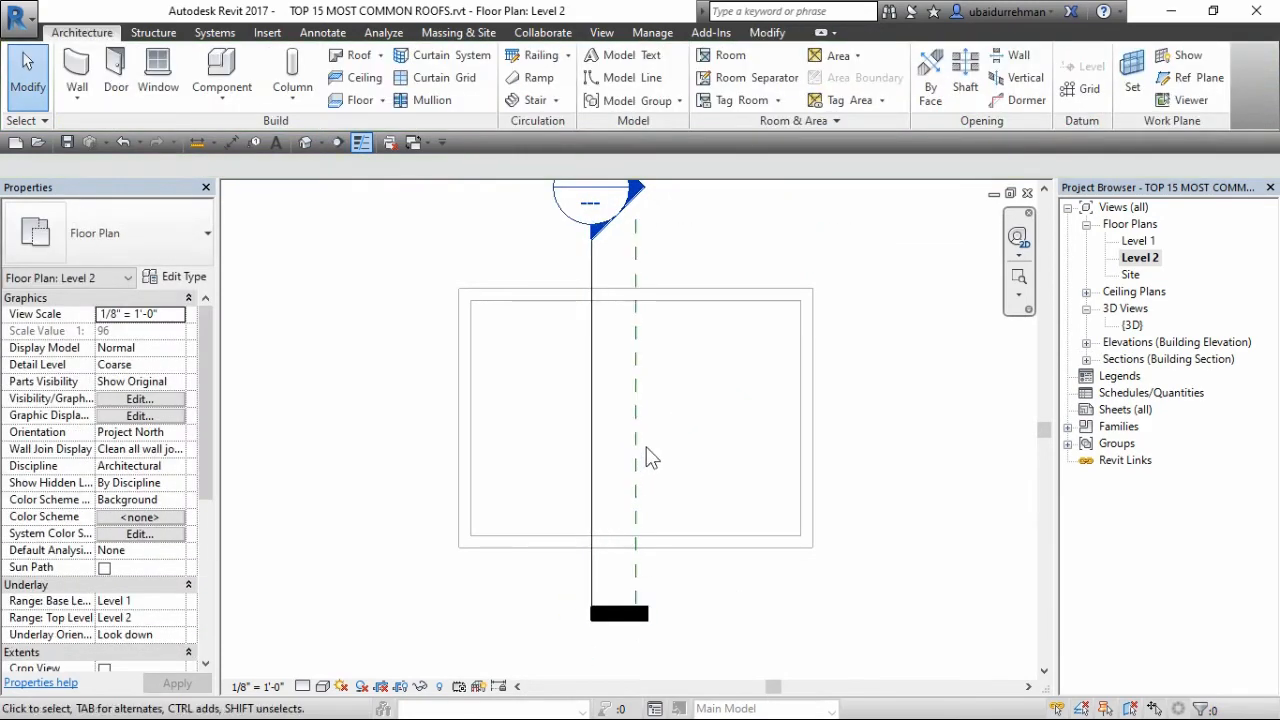
middle_drag(651, 454, 651, 494)
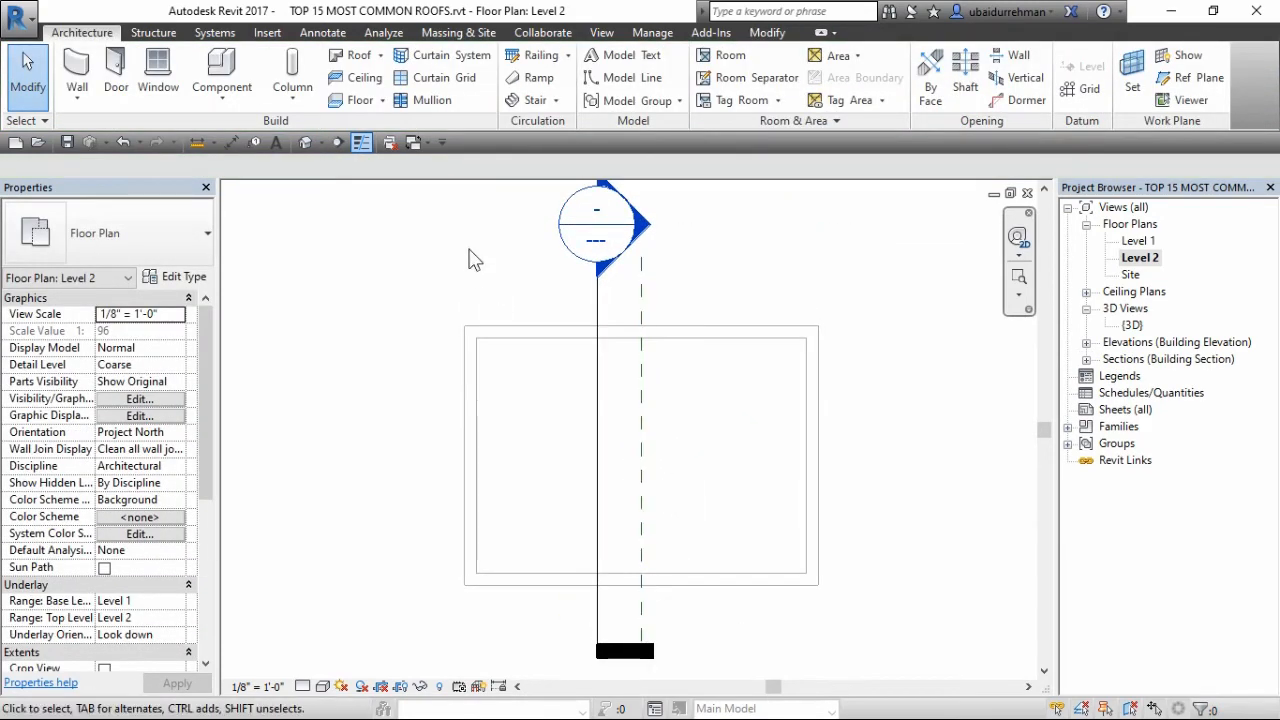
- Start a roof by extrusion on the vertical reference plane, sketched in the Section 1 view, referenced to Level 2 with a 0' 0" offset
click(381, 56)
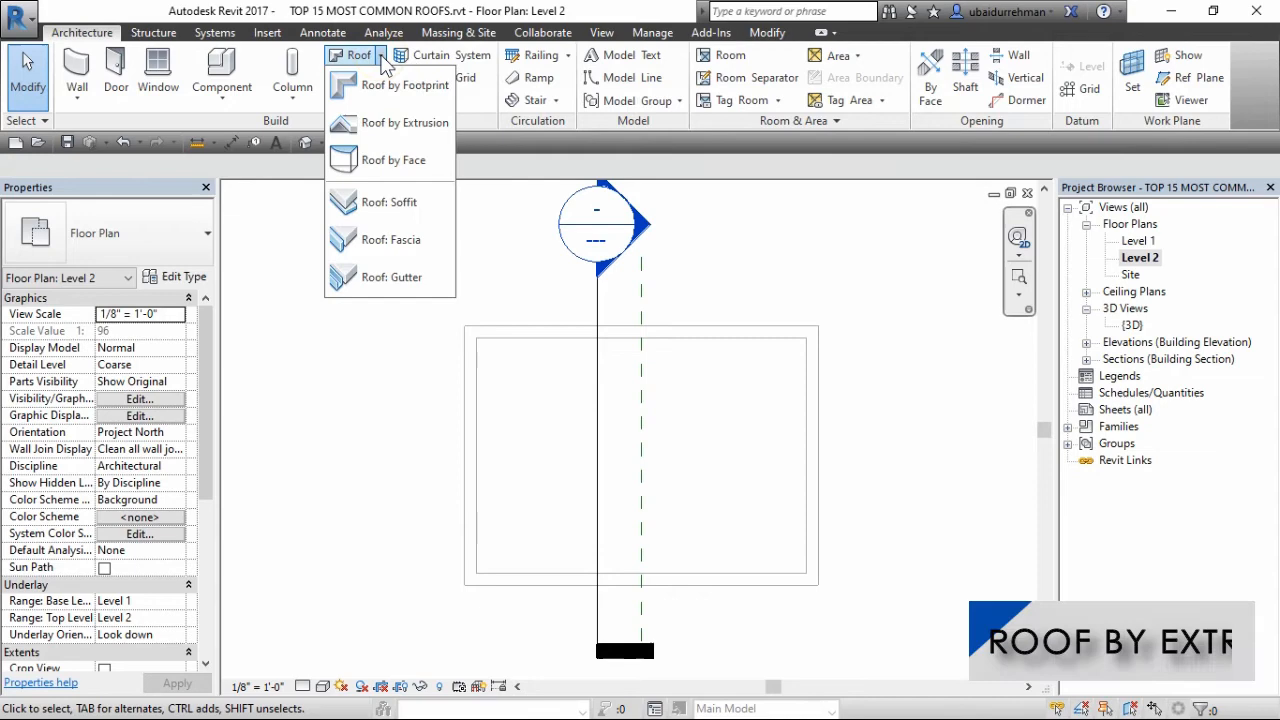
click(385, 123)
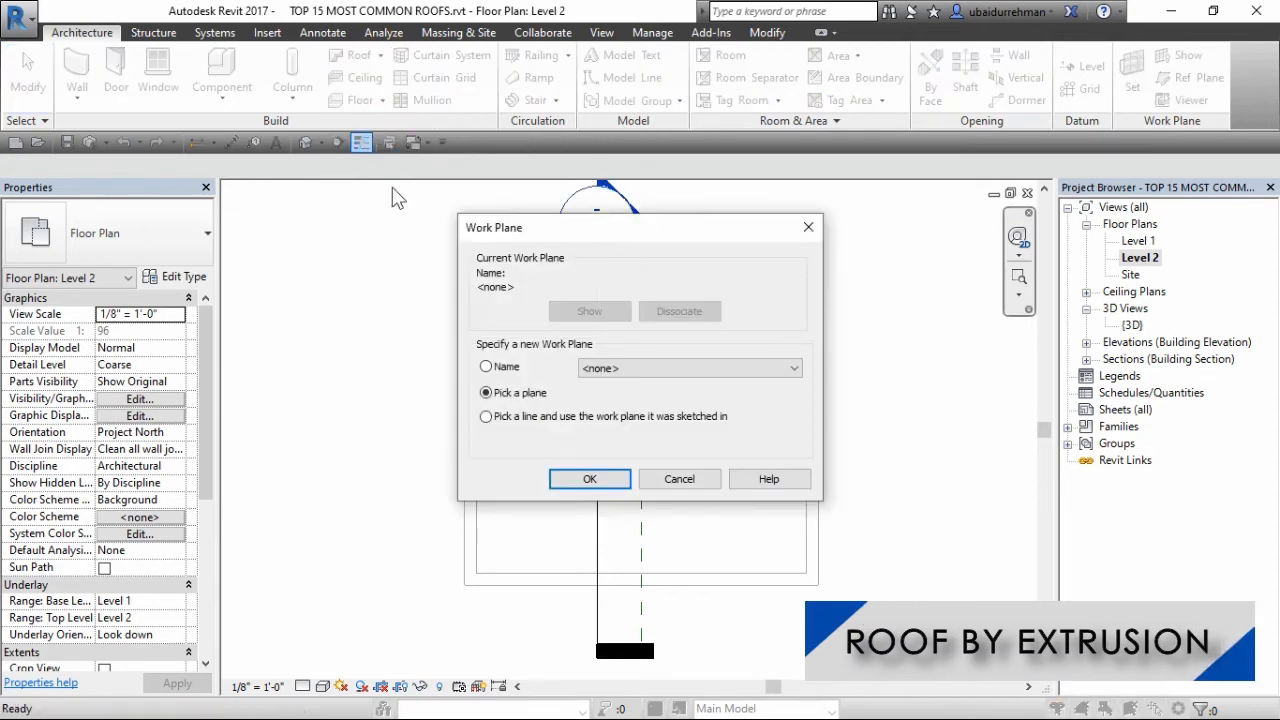
click(587, 479)
click(642, 372)
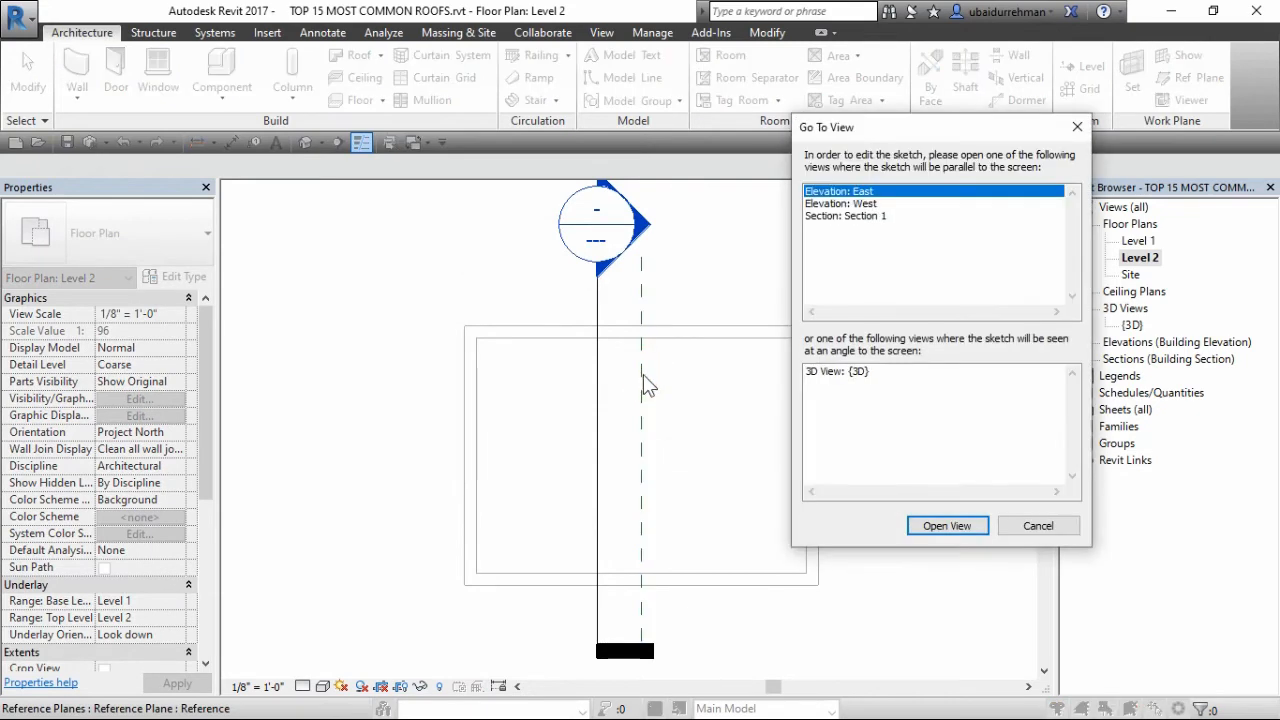
click(850, 216)
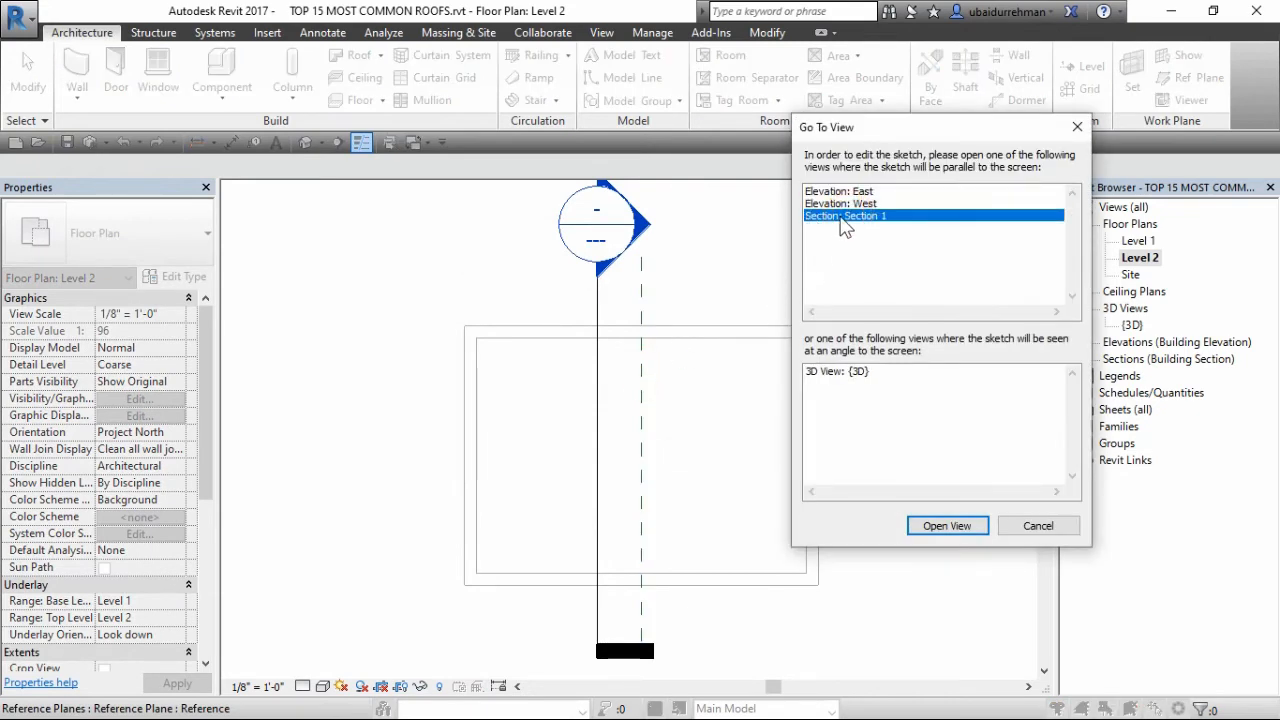
click(947, 526)
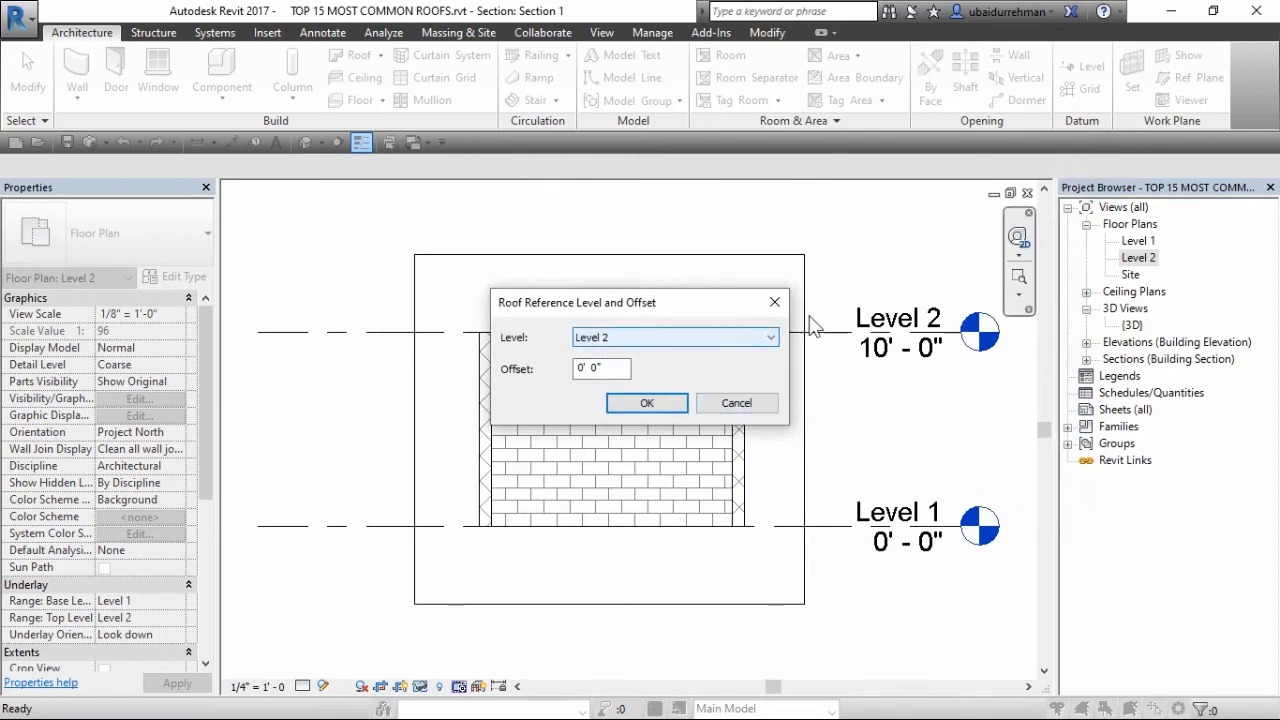
click(640, 403)
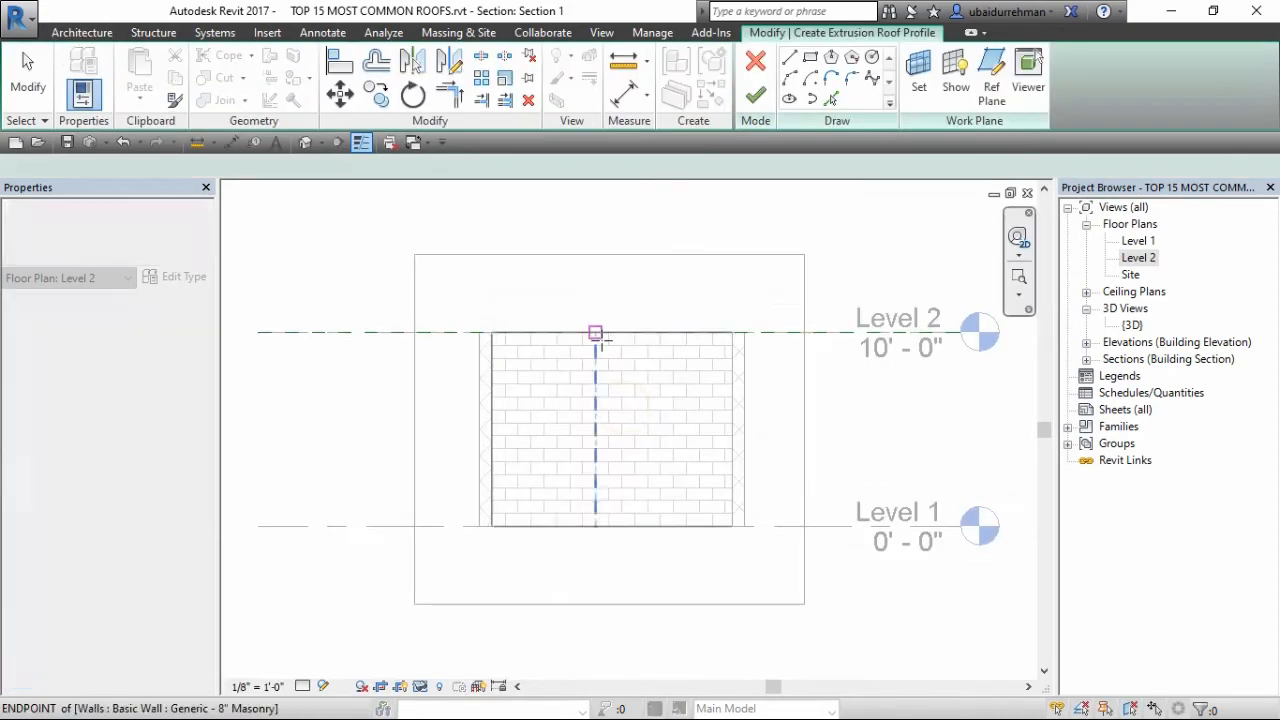
- Sketch a vertical guide line 2' 6" high, rising from the Level 2 line at the middle of the building in section
scroll(609, 311, up, 3)
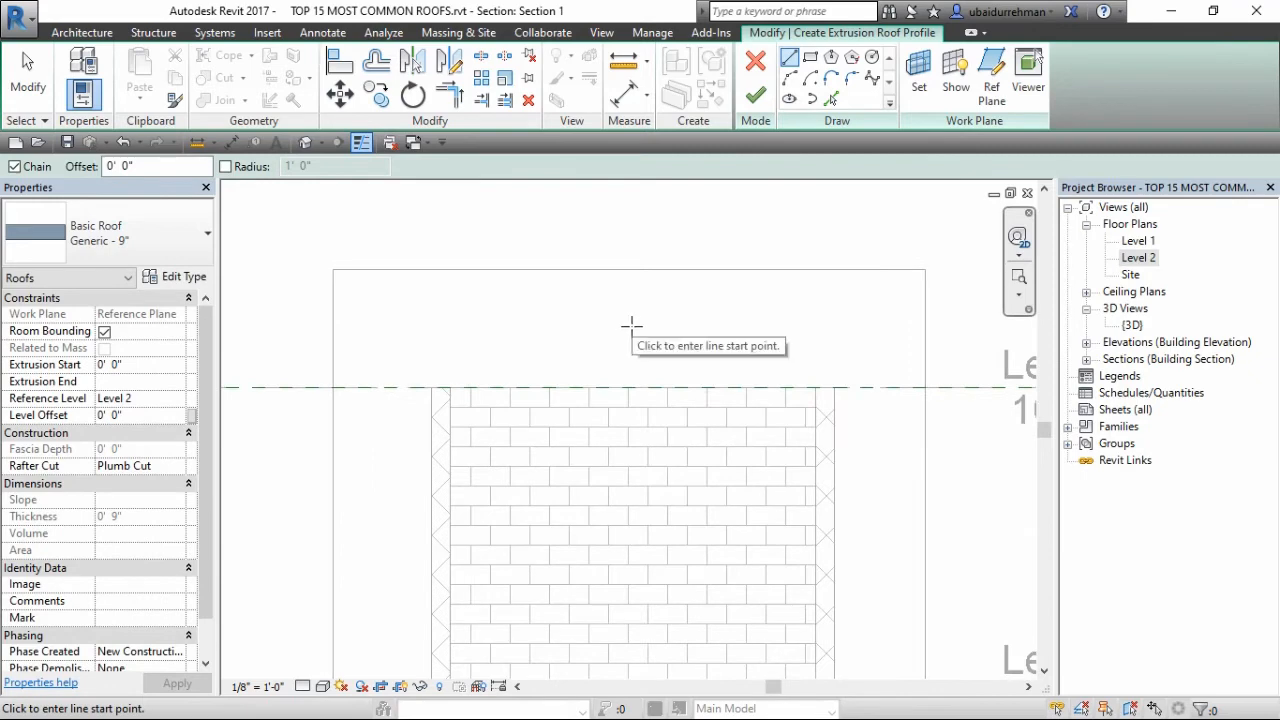
click(790, 58)
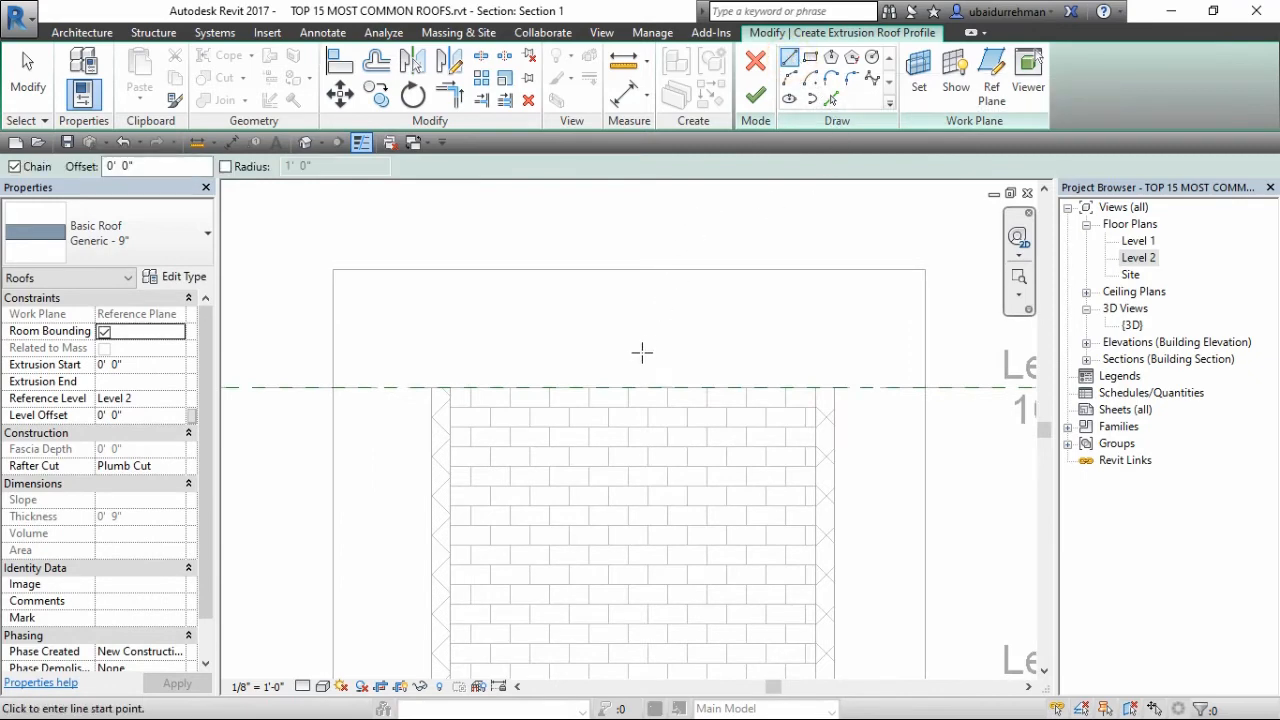
click(633, 387)
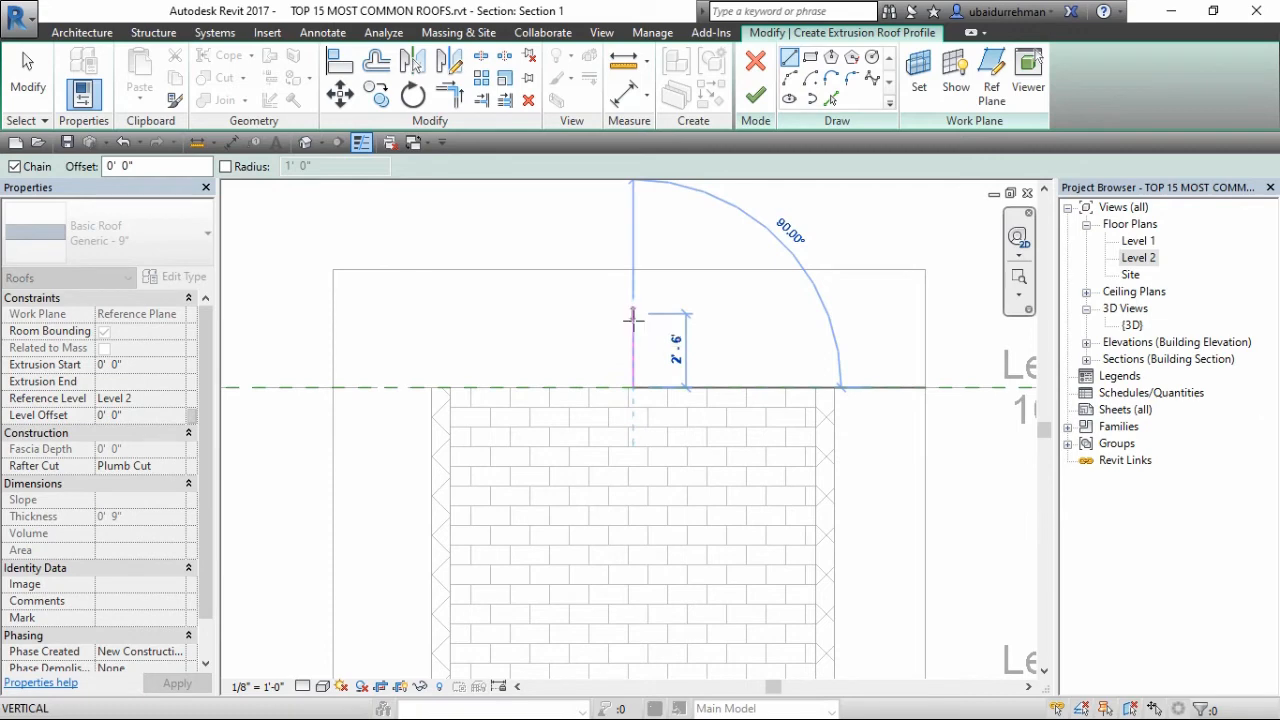
click(633, 316)
key(Escape)
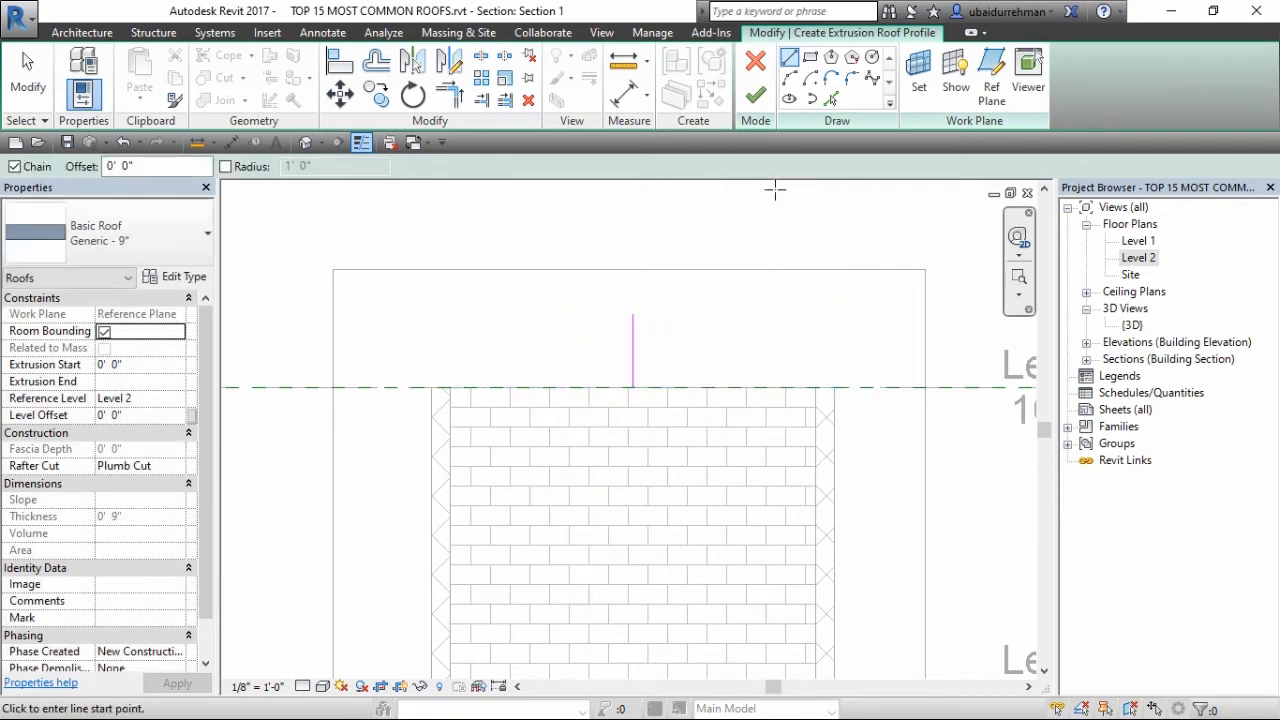
- From the guide line's top, sketch a chain sloping down past the wall: 4' 6" at 10°, a 45° segment, and a steeper 3' 6" segment
click(797, 64)
click(633, 316)
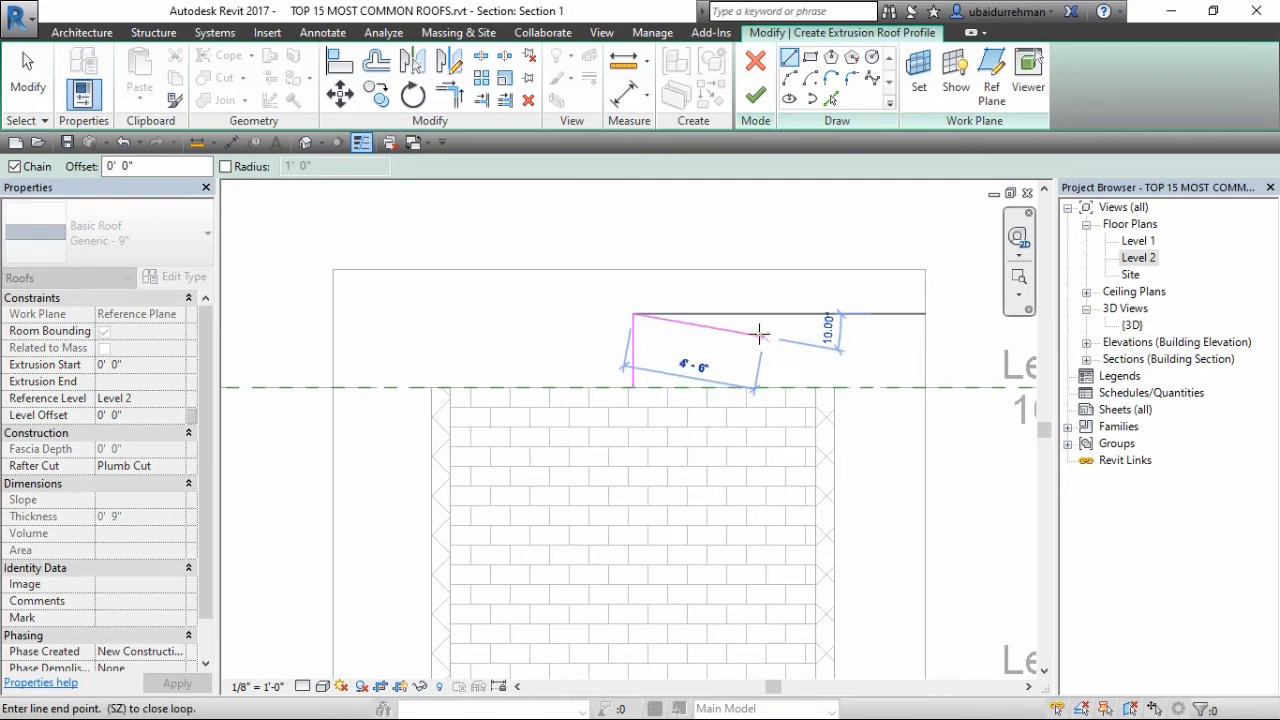
click(764, 336)
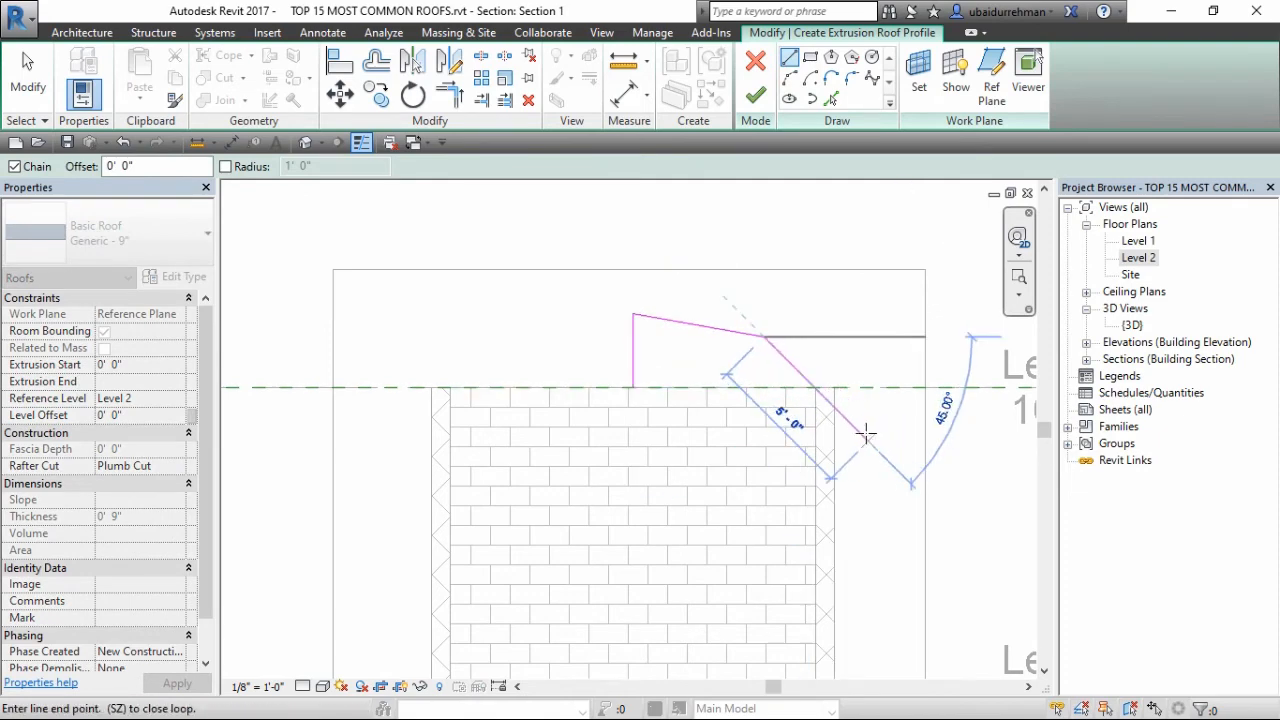
click(858, 432)
click(868, 533)
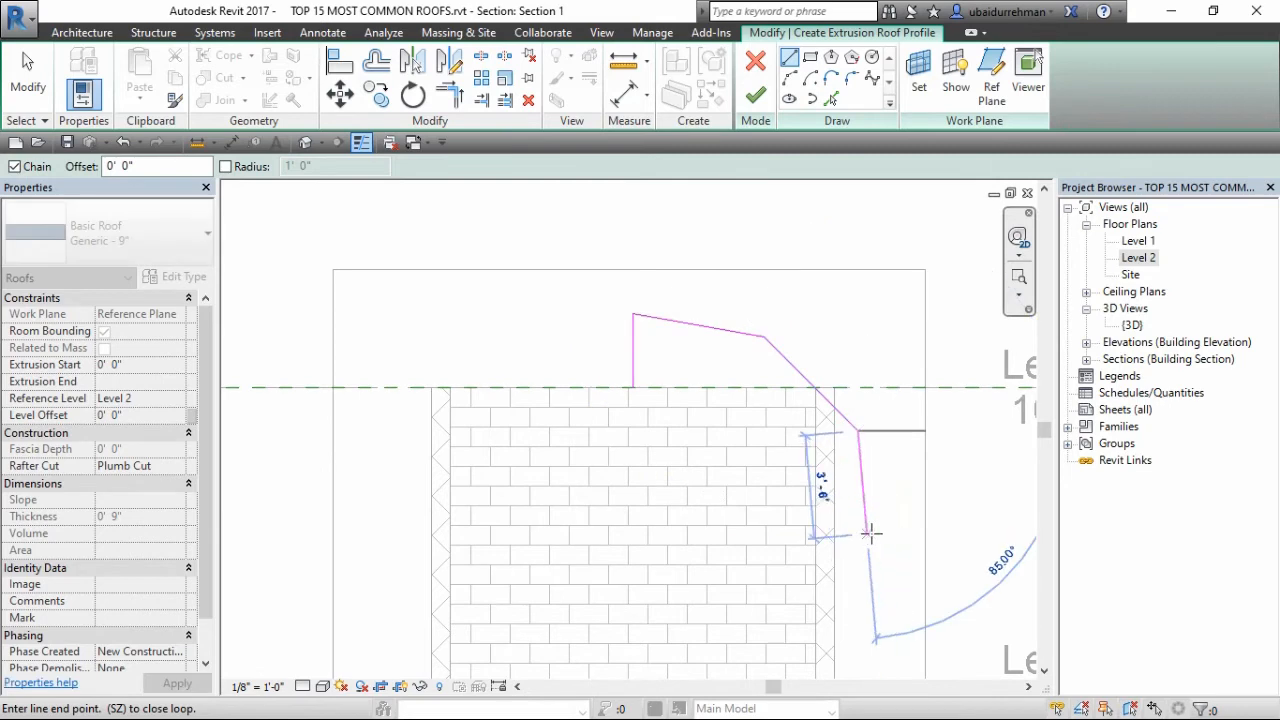
click(881, 536)
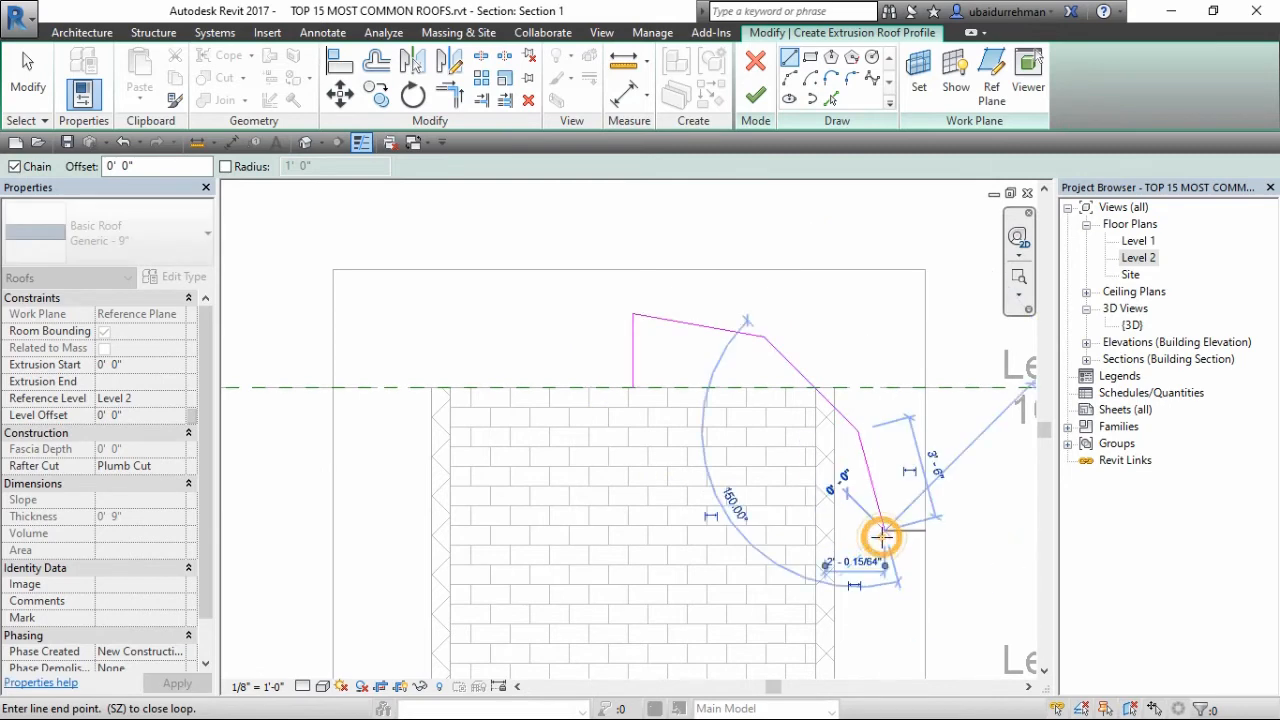
key(Escape)
key(Escape)
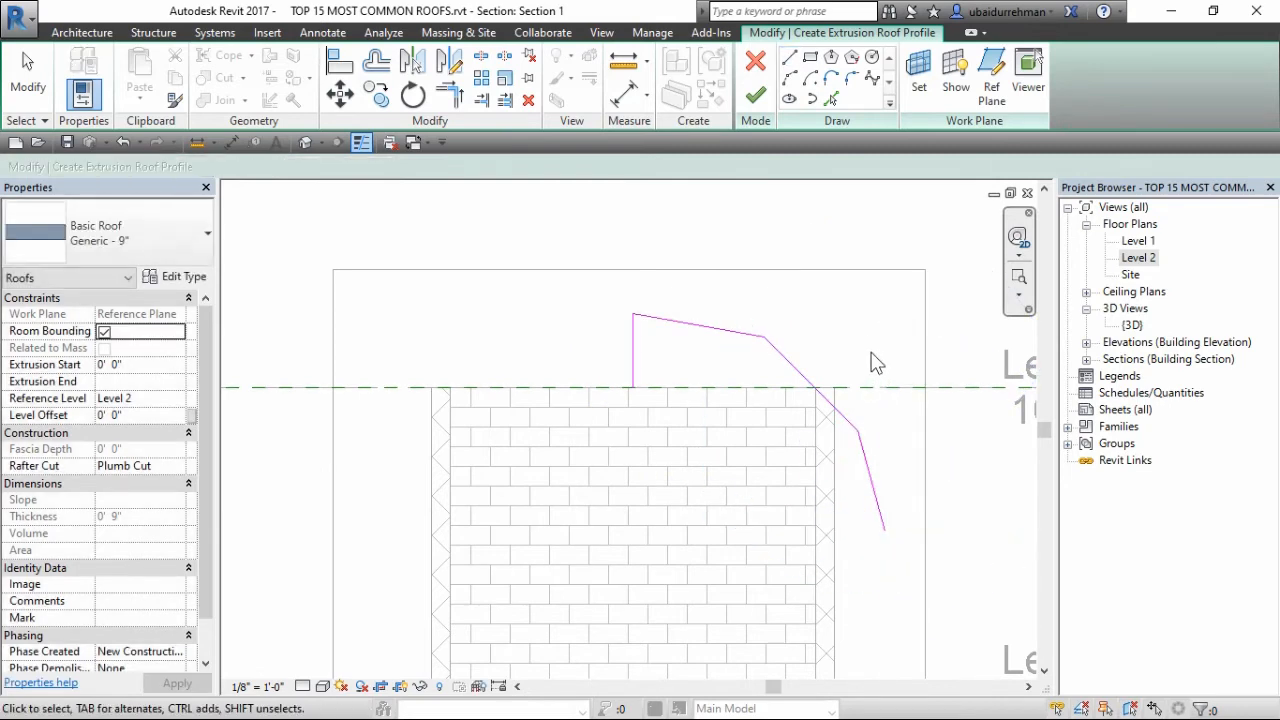
- Mirror a copy of the three sloping profile lines about the vertical guide line
drag(889, 288, 763, 451)
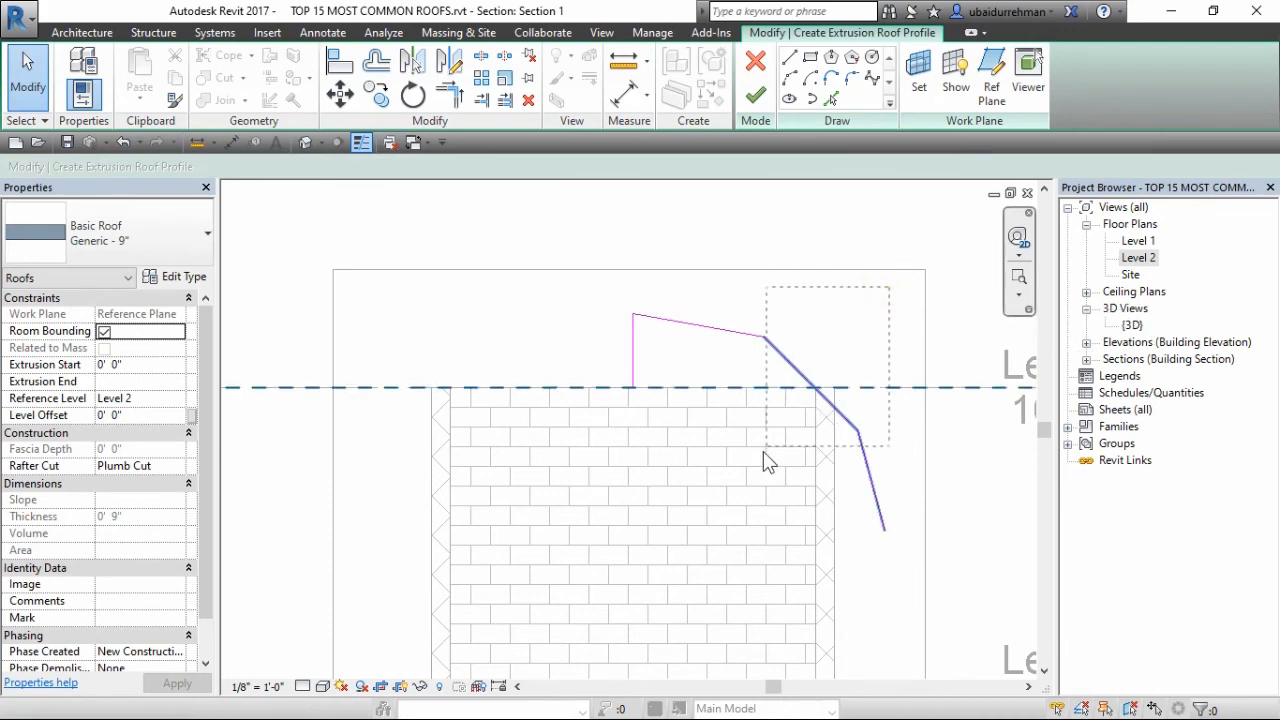
drag(711, 489, 711, 489)
click(745, 335)
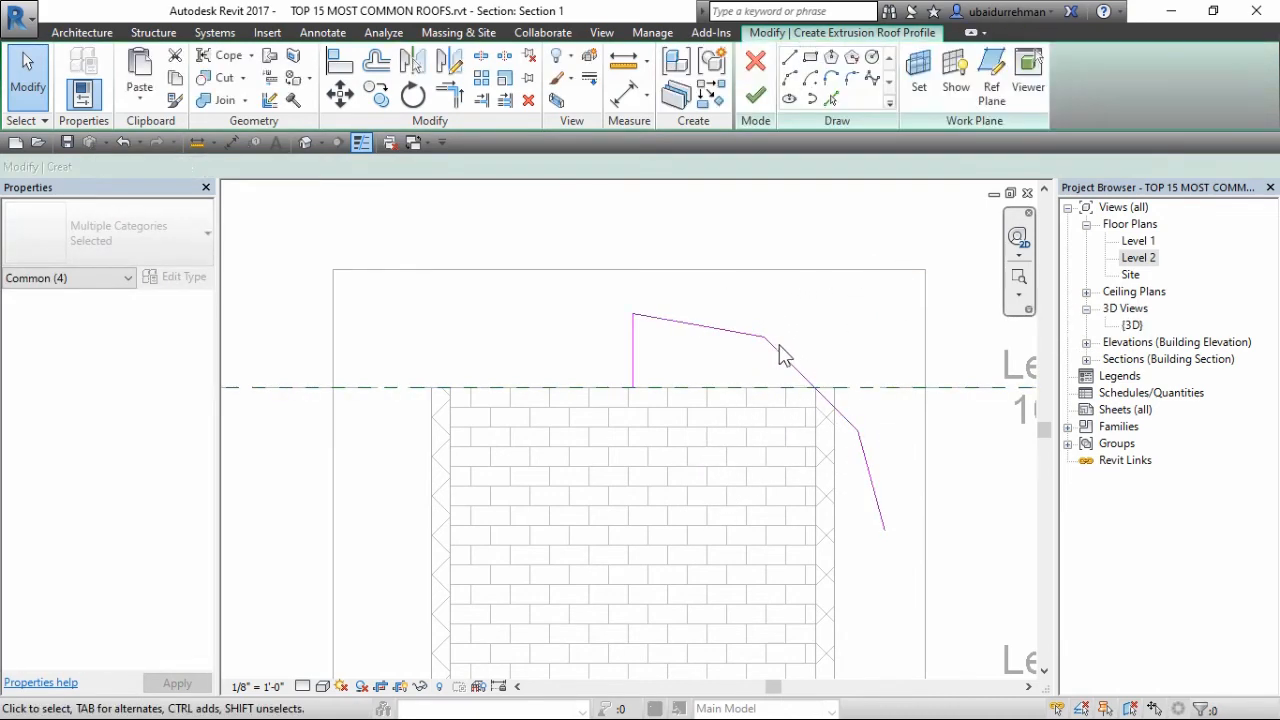
ctrl+click(771, 348)
ctrl+click(868, 479)
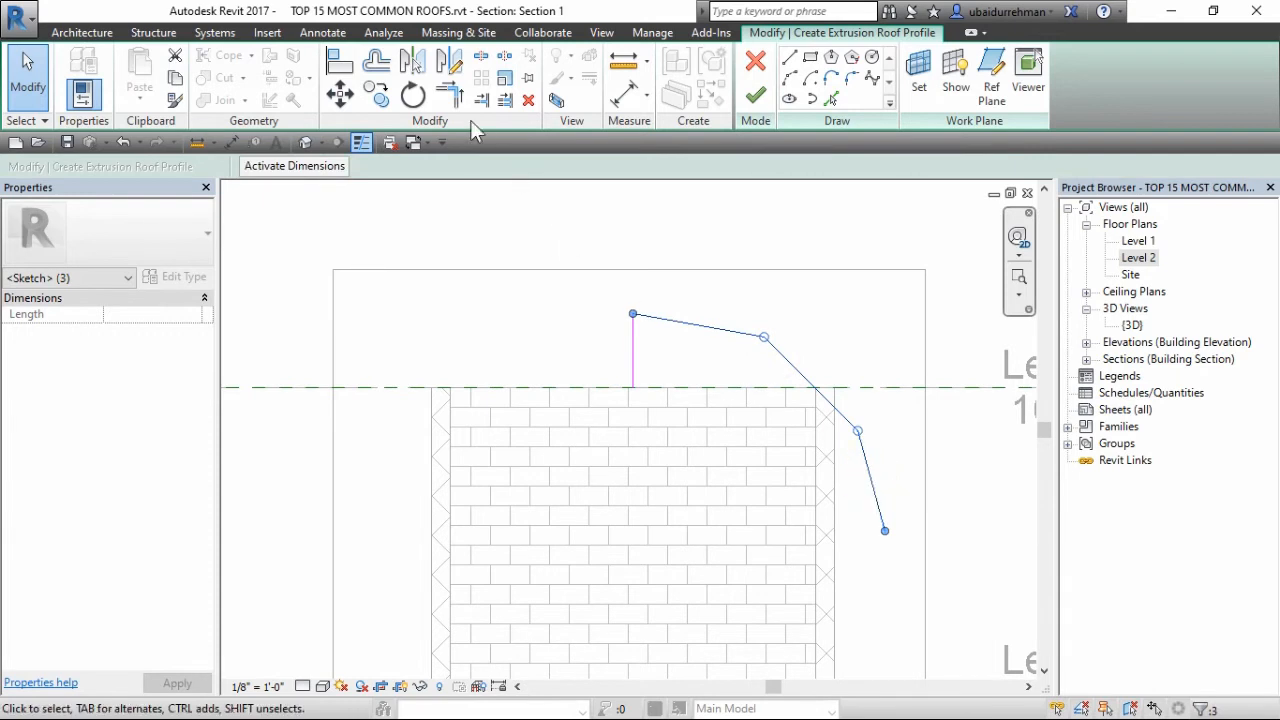
click(413, 66)
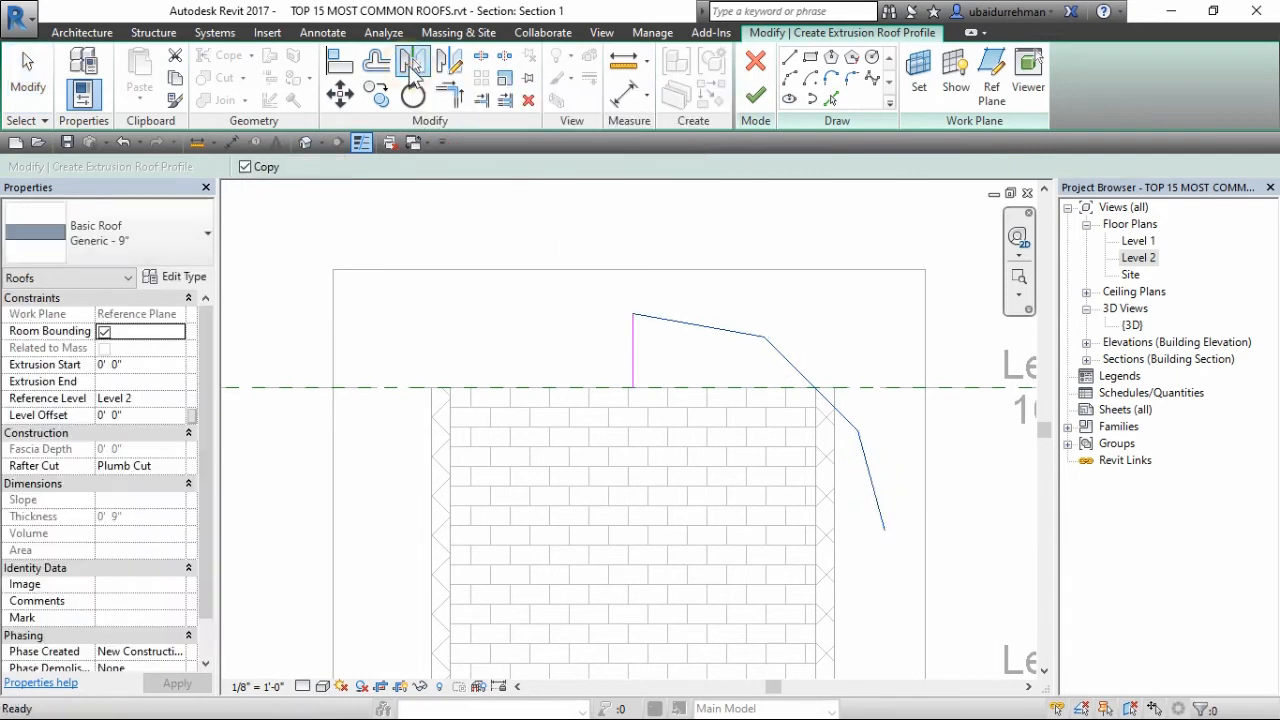
click(634, 358)
key(Escape)
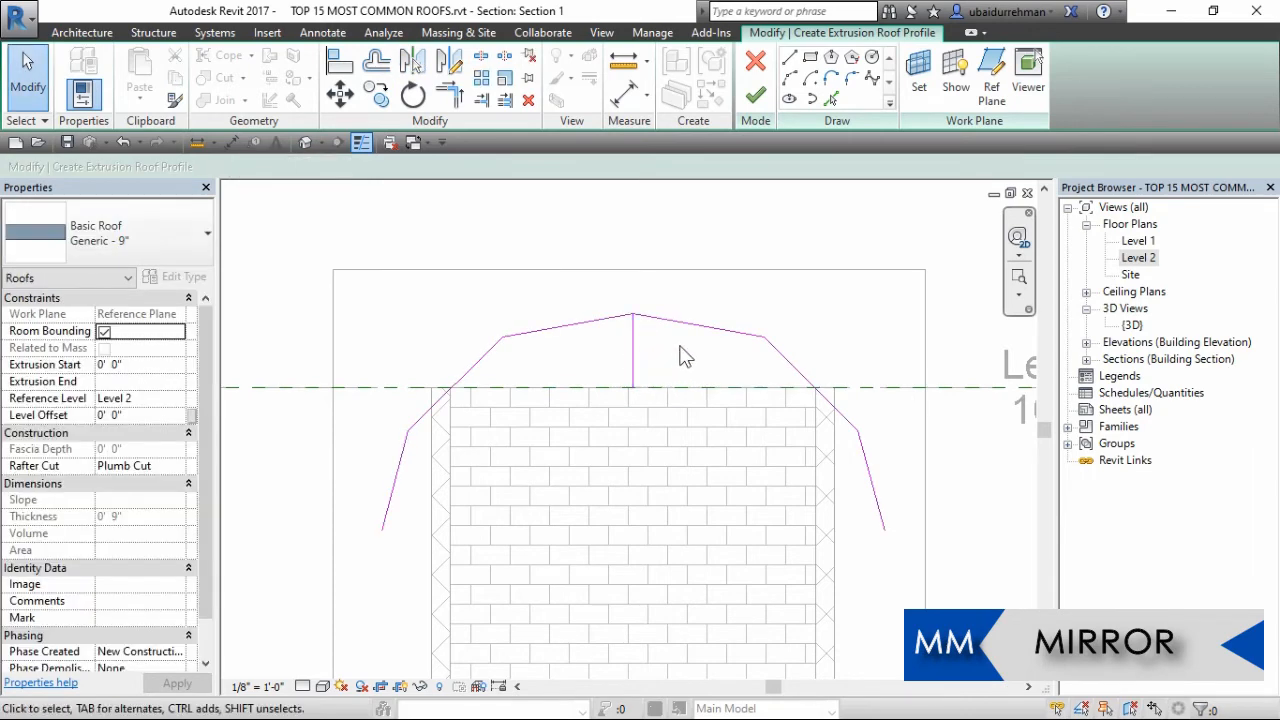
- Delete the vertical guide line from the sketch and finish the extruded roof profile
click(633, 365)
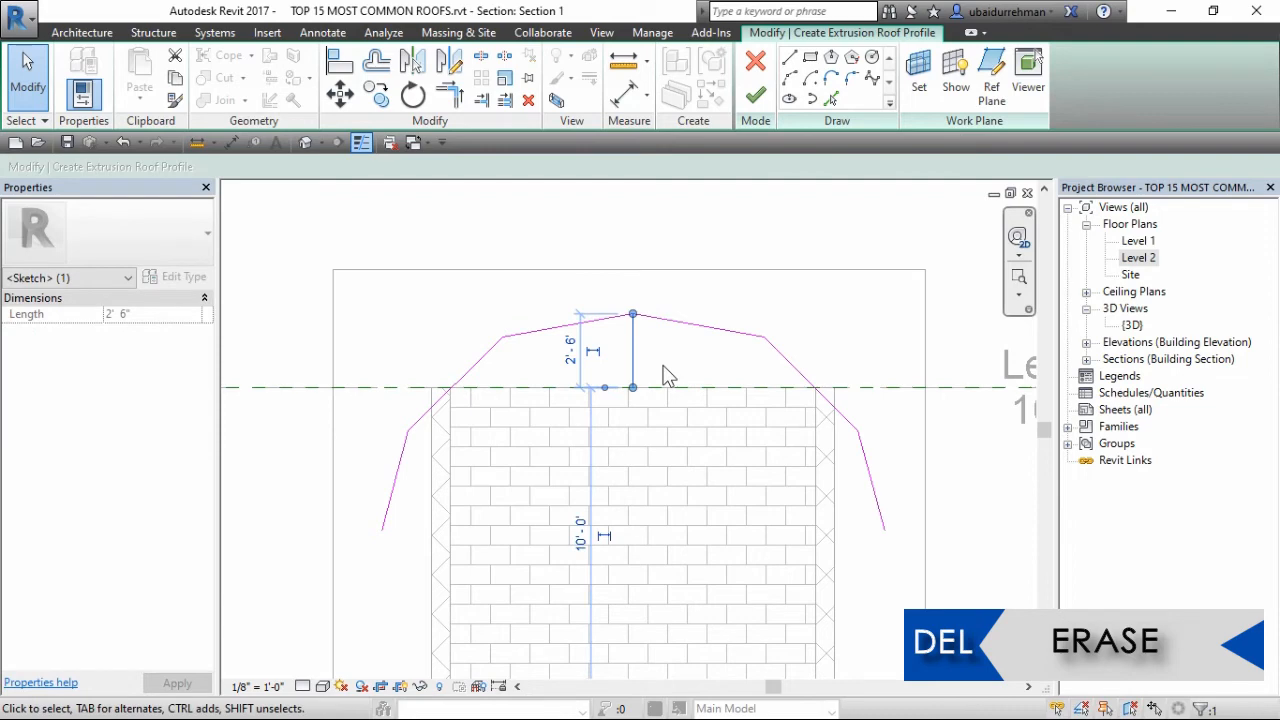
key(Delete)
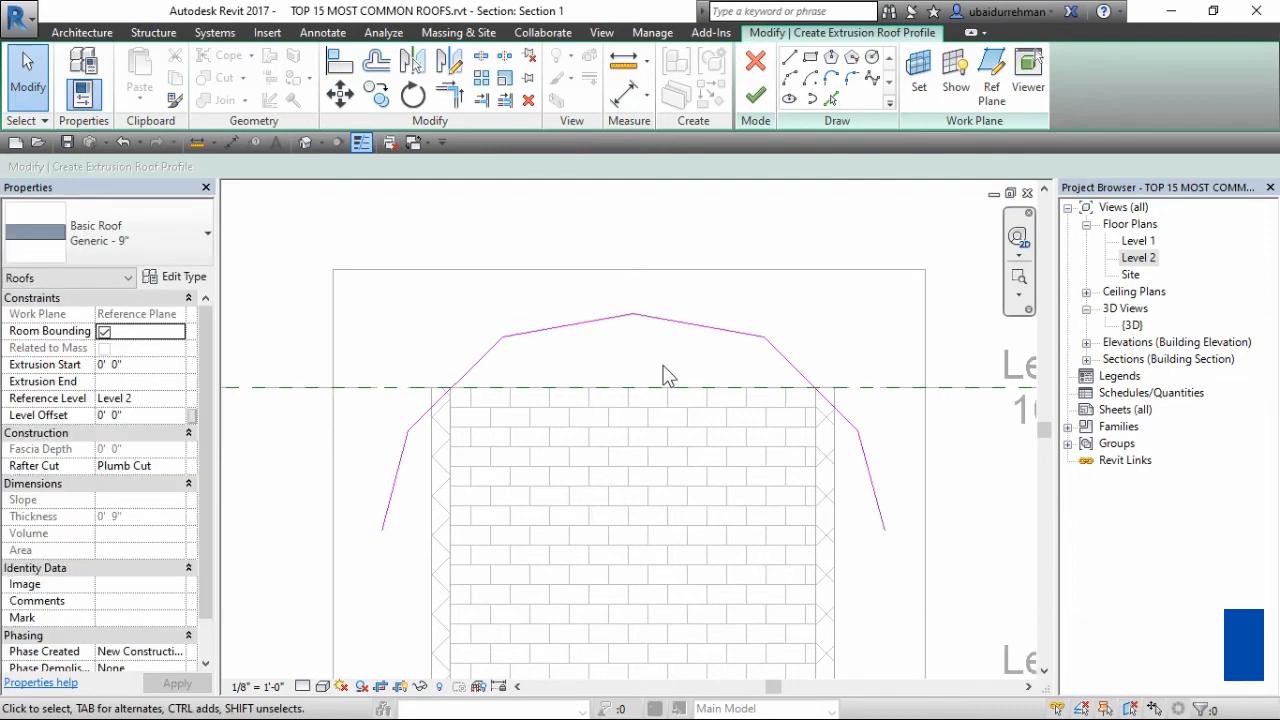
click(755, 97)
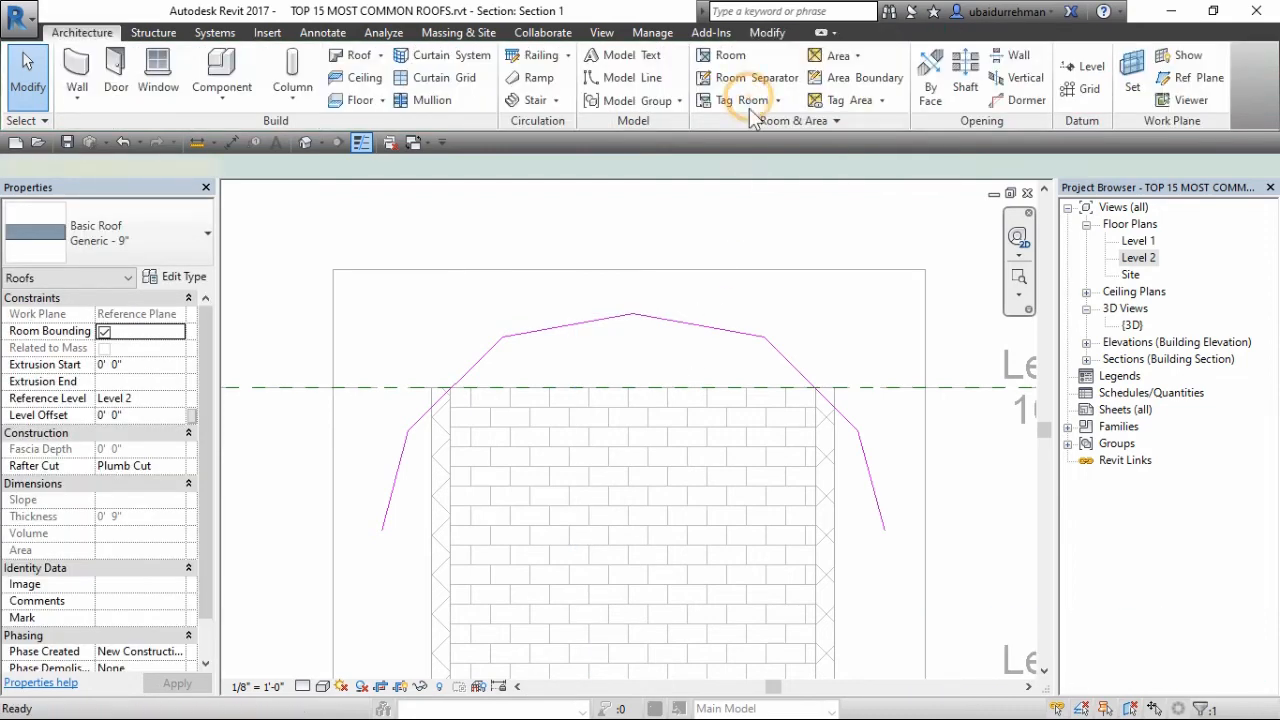
click(596, 290)
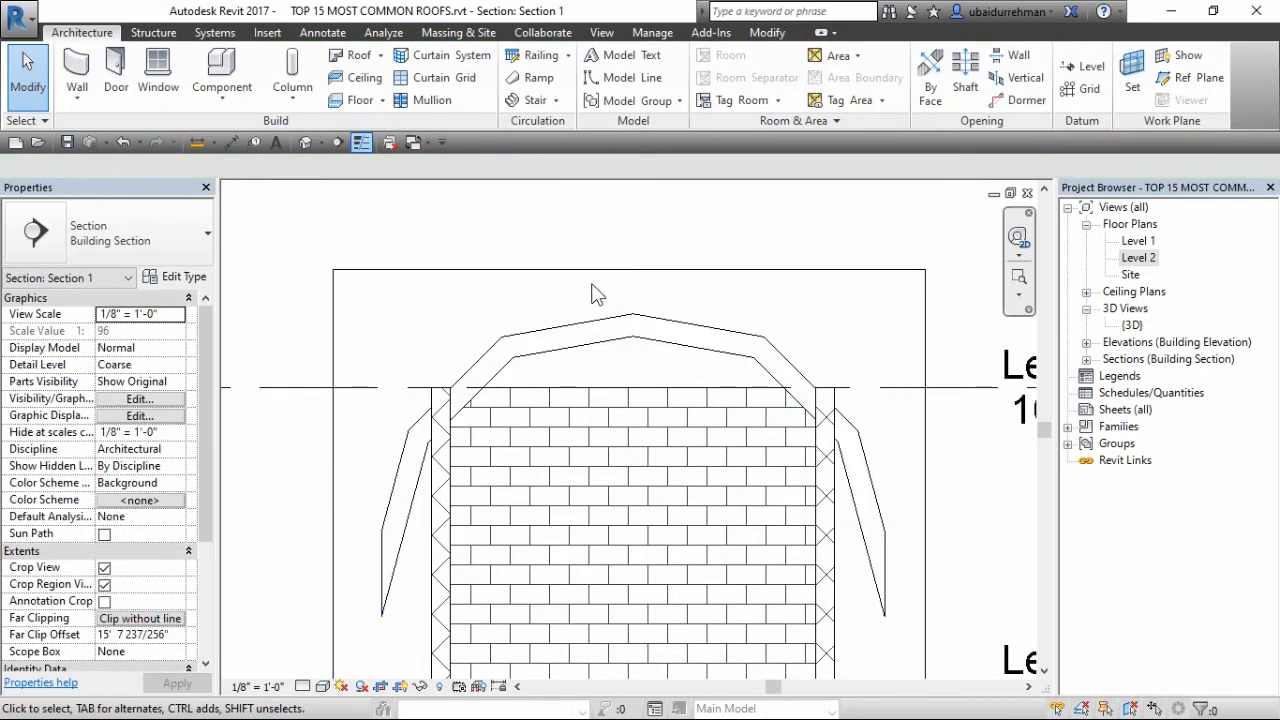
scroll(593, 294, down, 3)
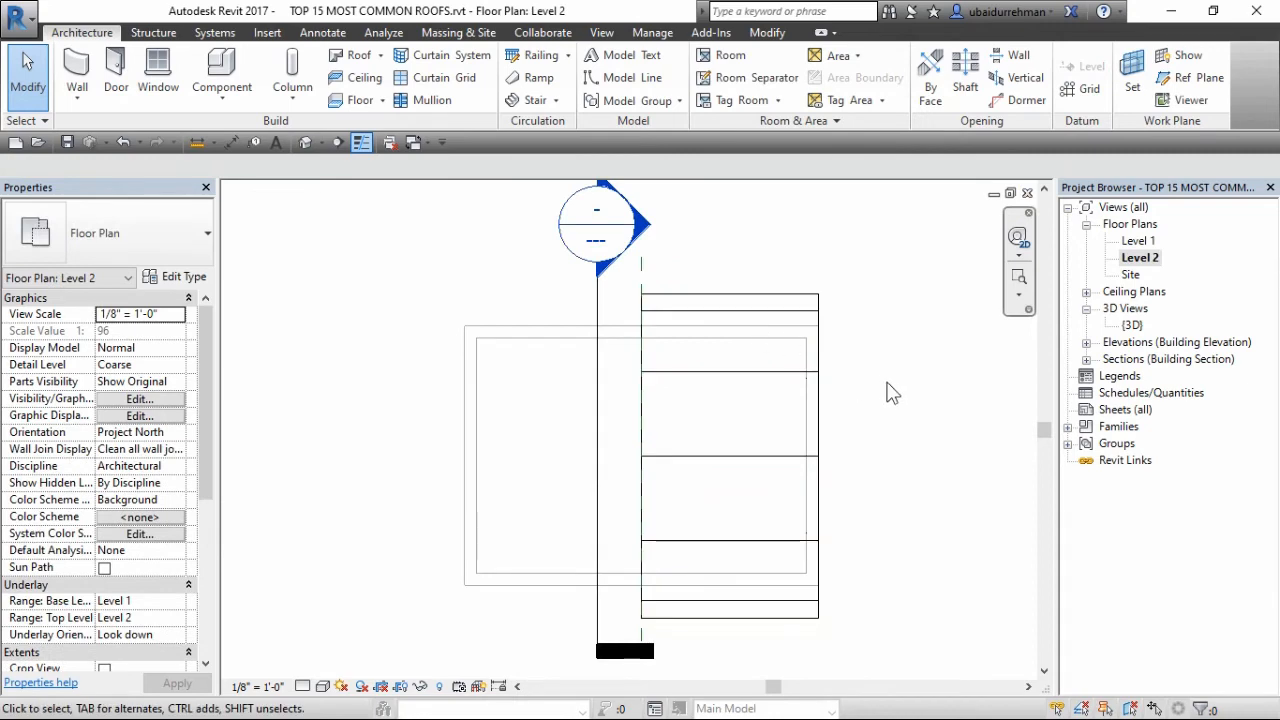
- In the 3D view, set the roof's extrusion end to 10' and its extrusion start to -10'
double_click(1130, 325)
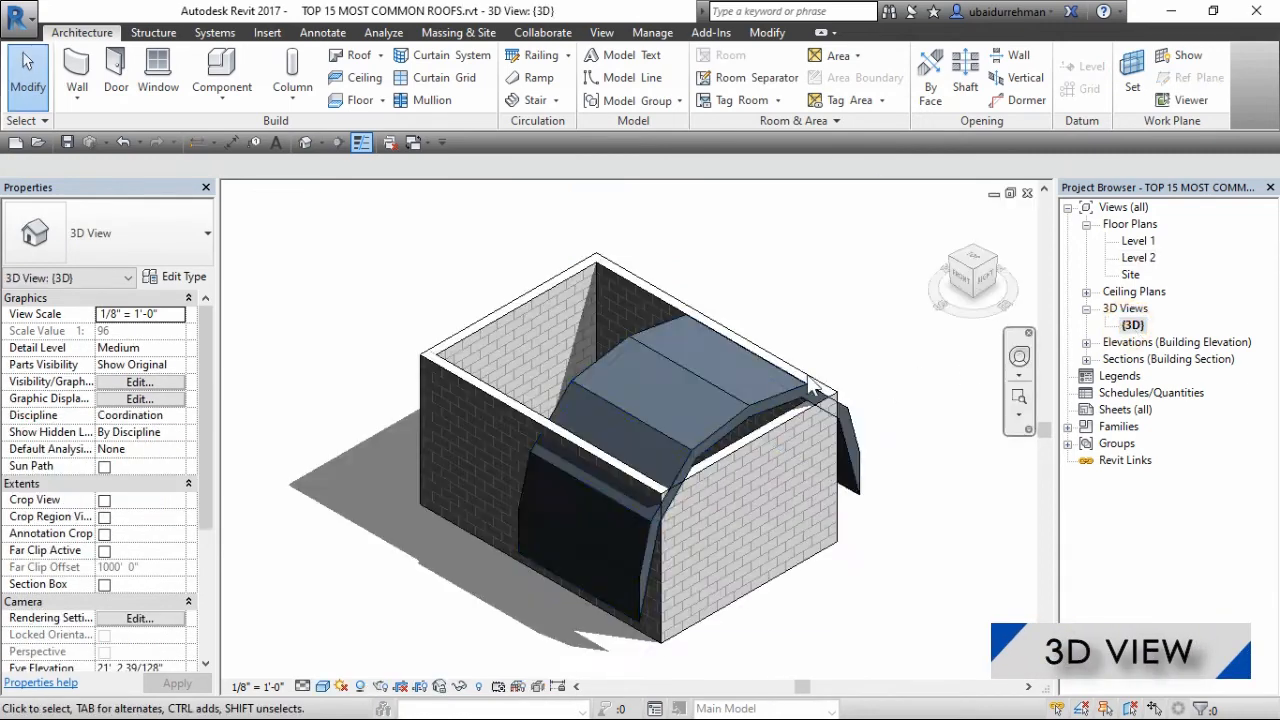
click(694, 379)
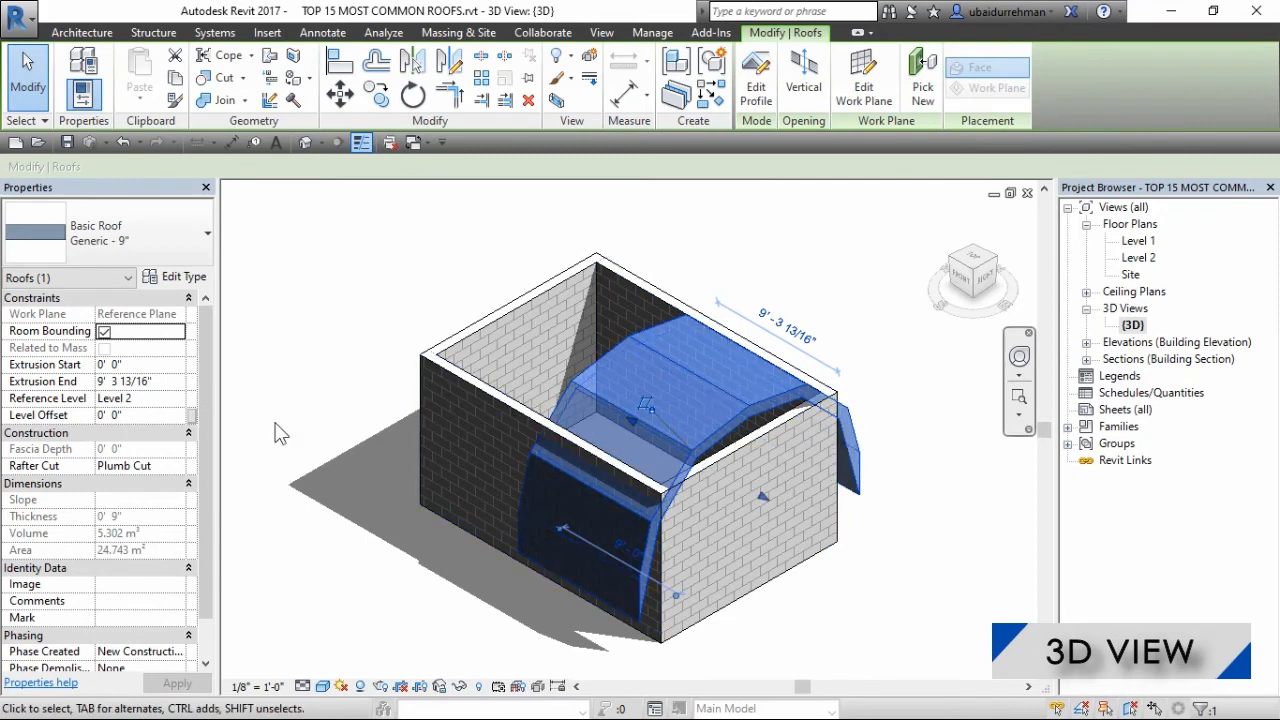
click(158, 384)
drag(162, 382, 104, 384)
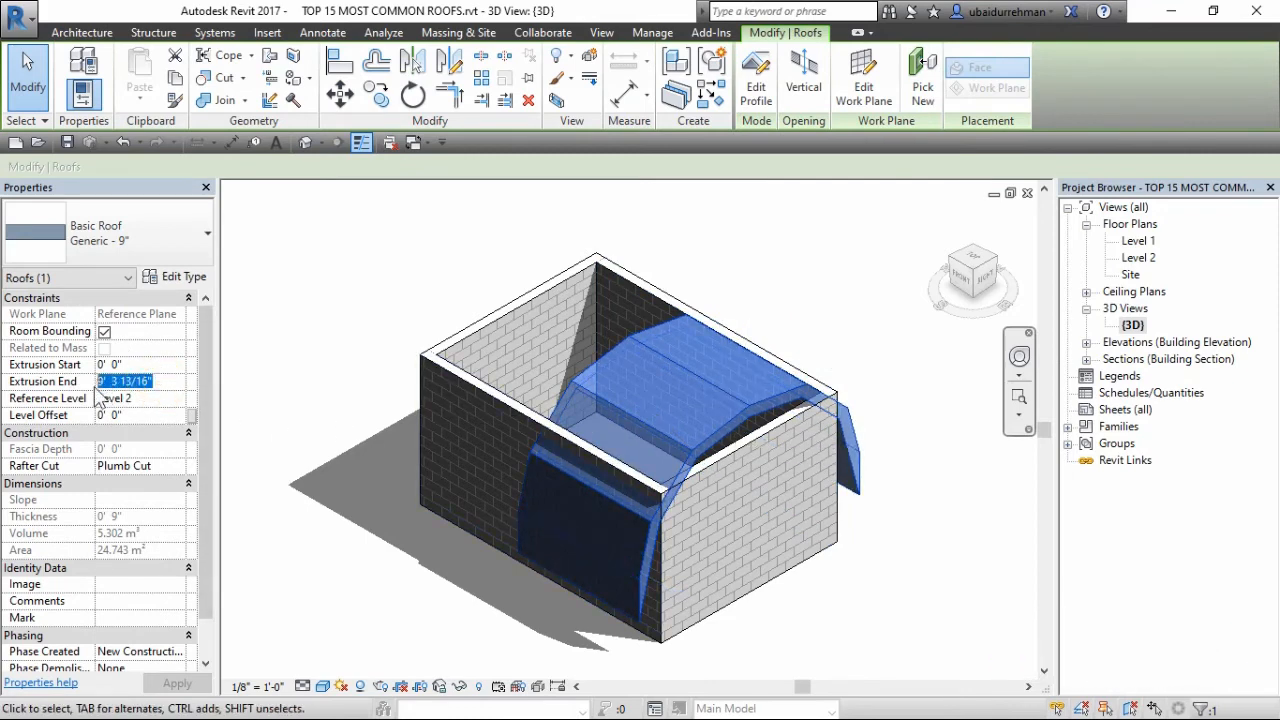
text(10)
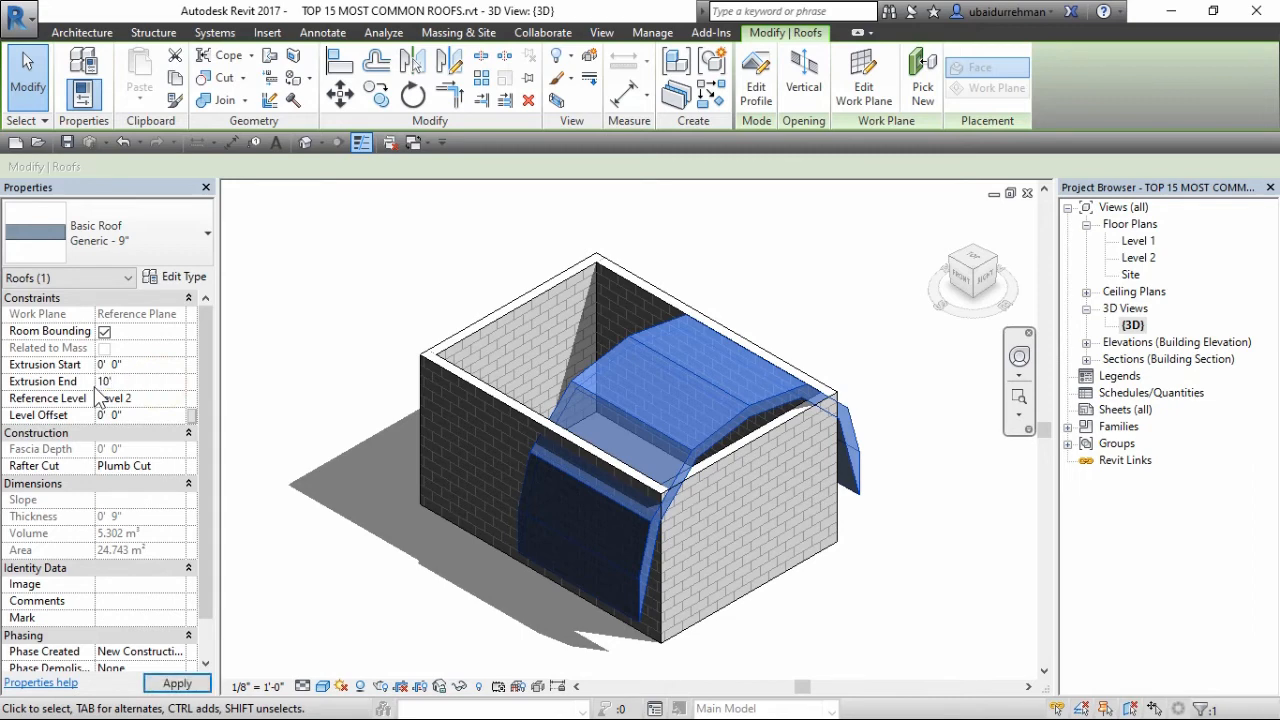
click(137, 364)
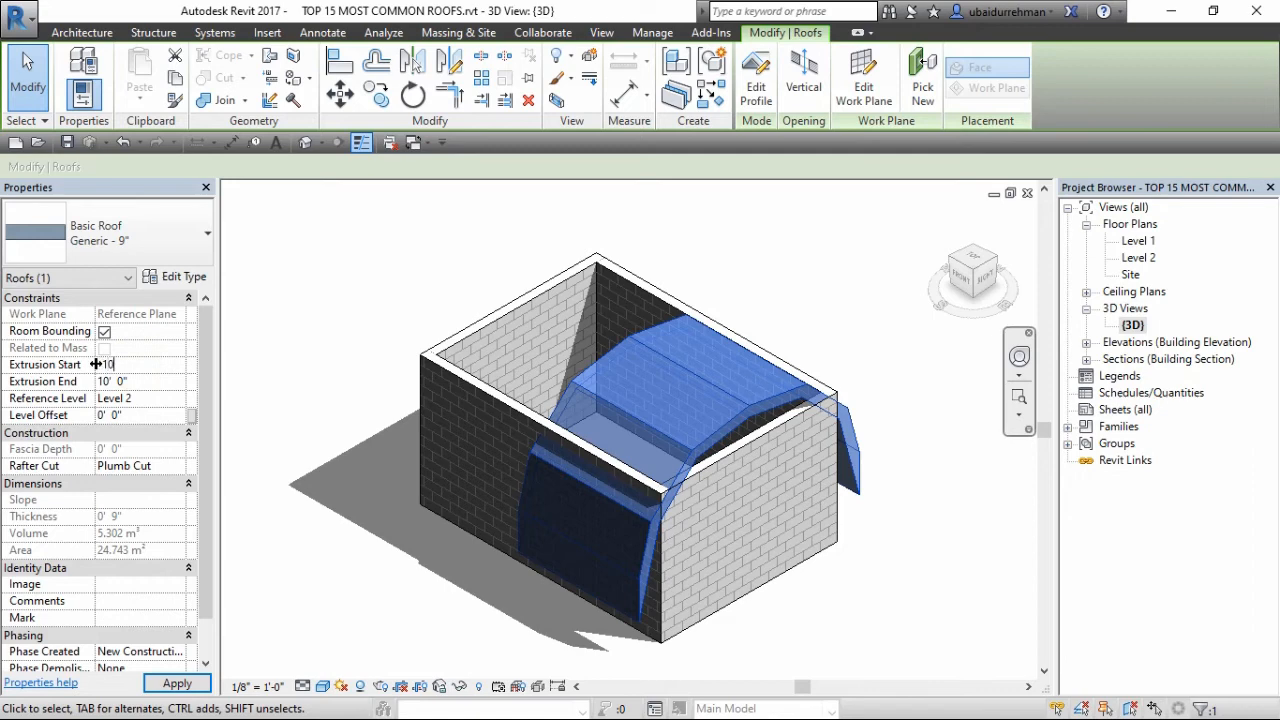
click(176, 684)
click(402, 538)
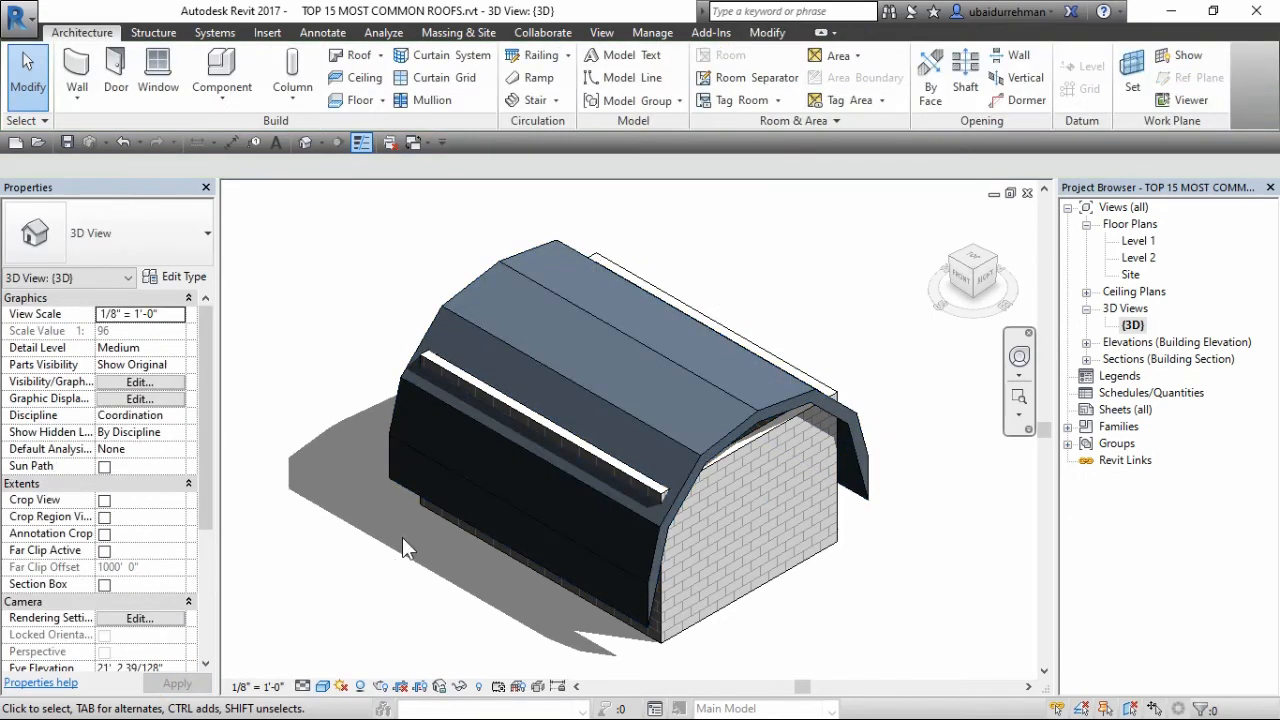
- Attach the tops of all four connected walls to the extruded roof
click(800, 526)
key(Tab)
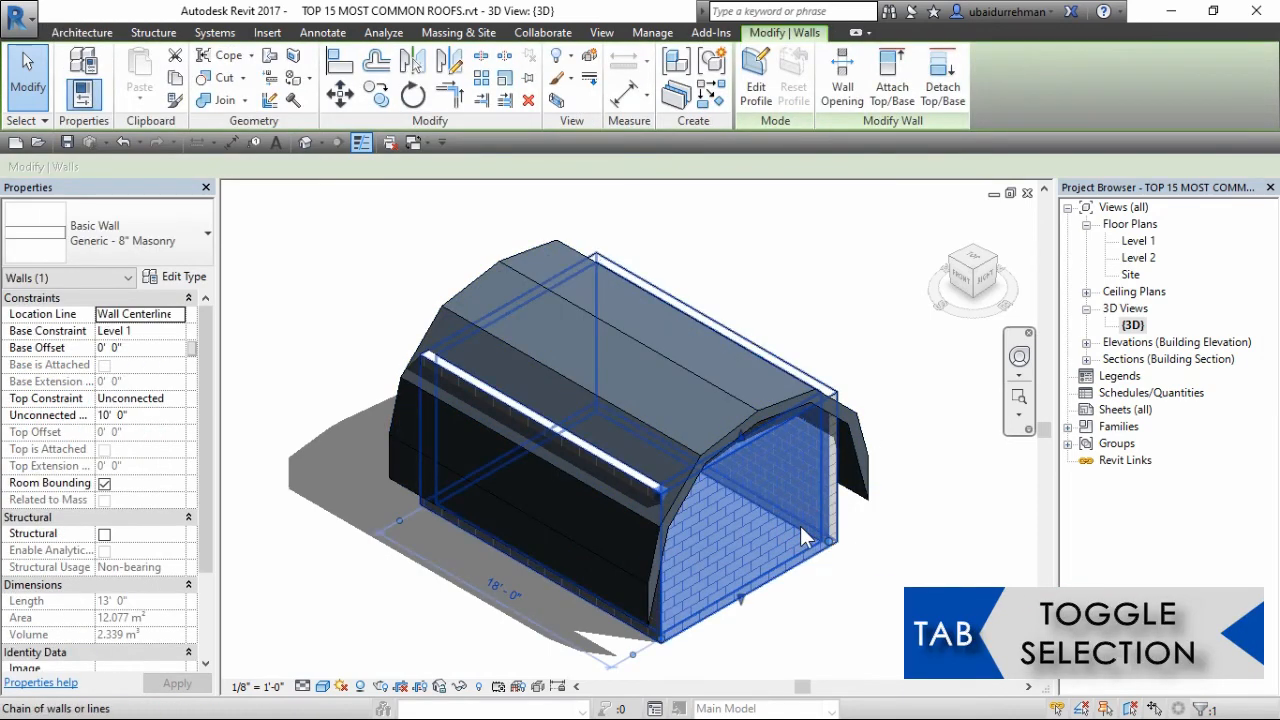
click(803, 531)
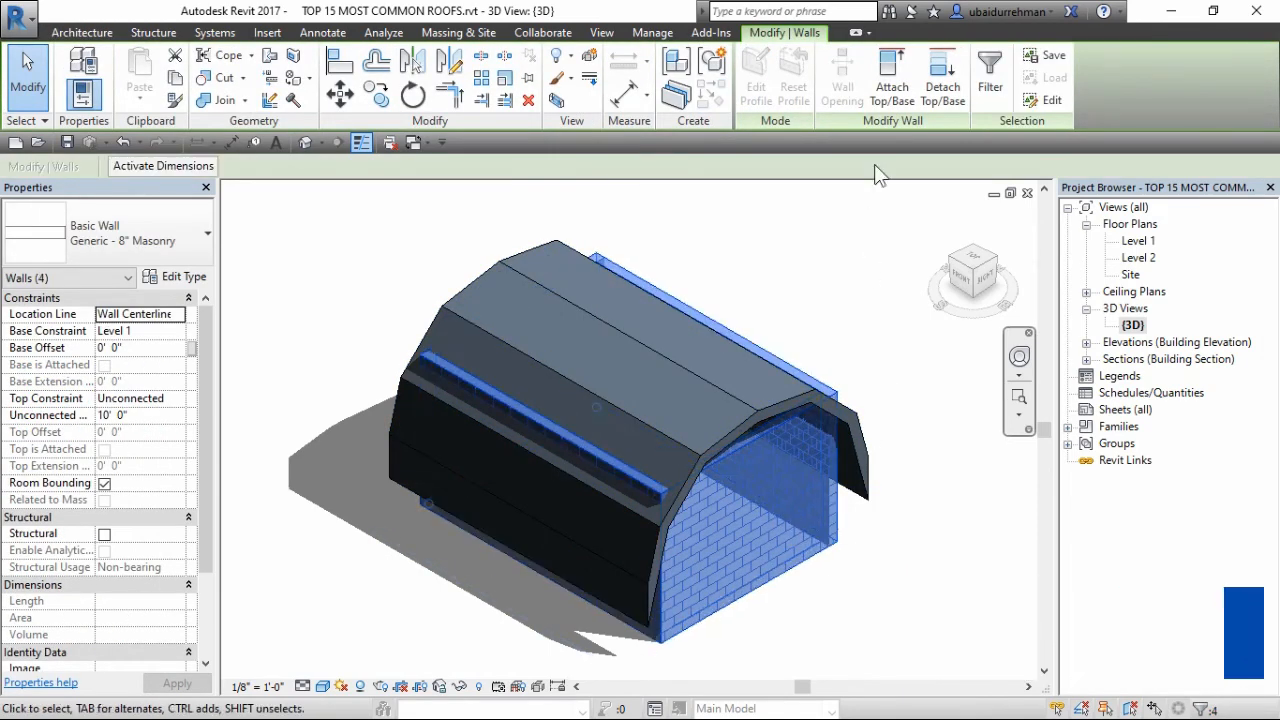
click(892, 82)
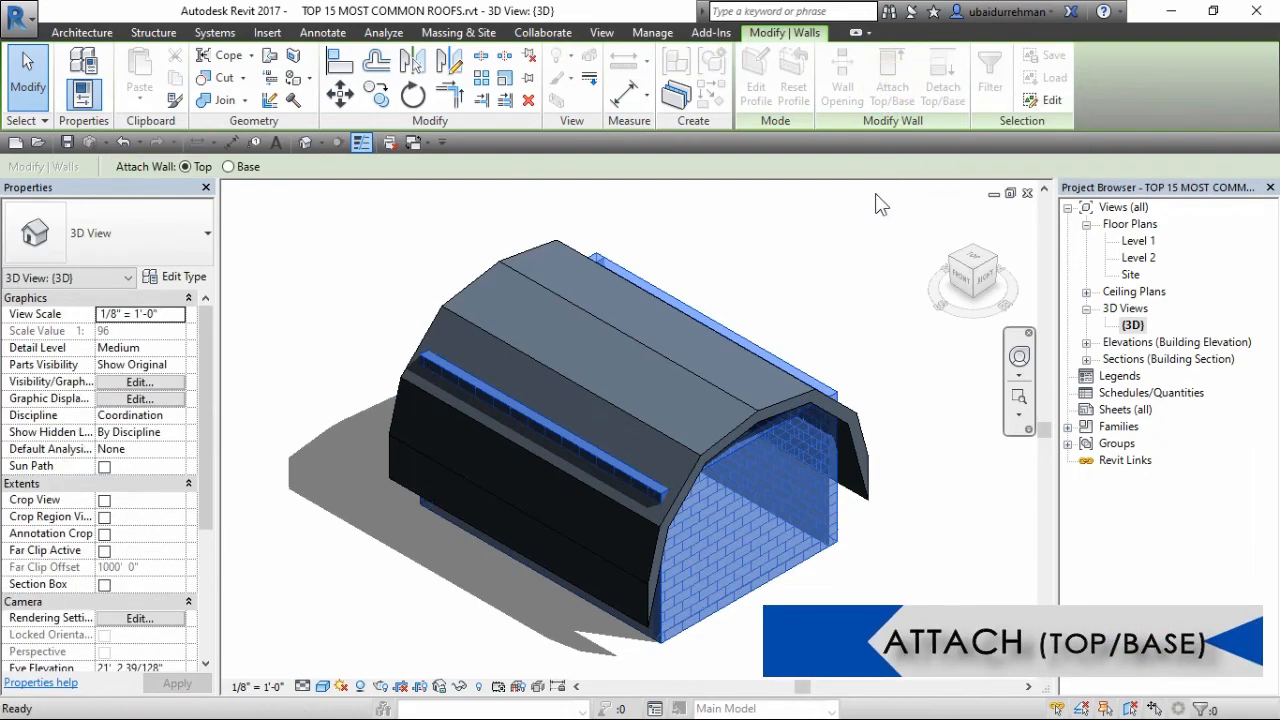
click(862, 425)
key(Escape)
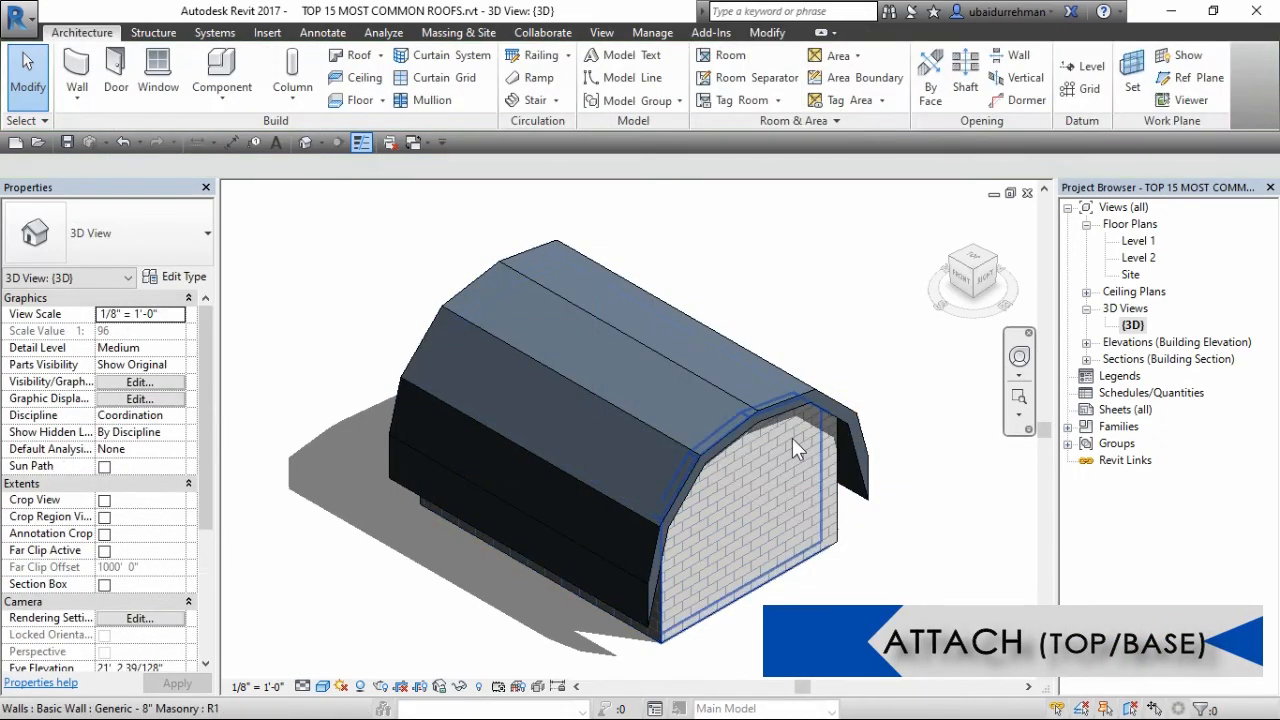
click(792, 438)
key(Escape)
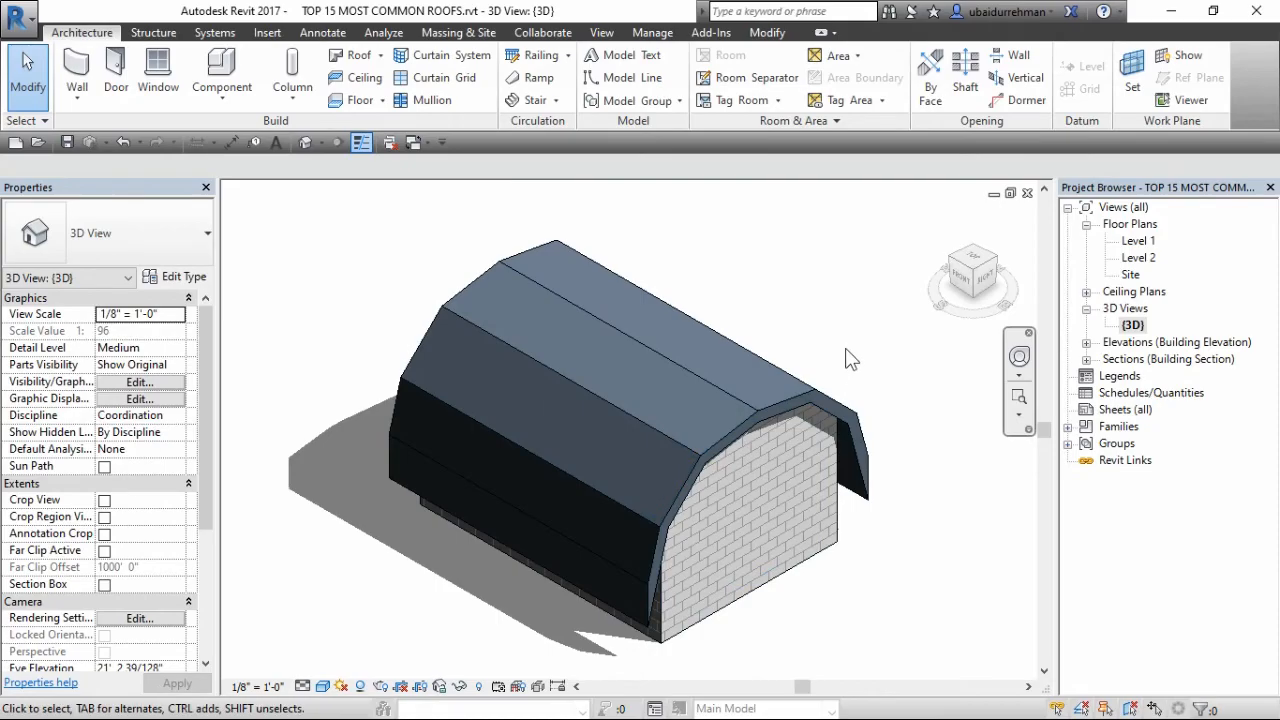
middle_drag(861, 360, 878, 345)
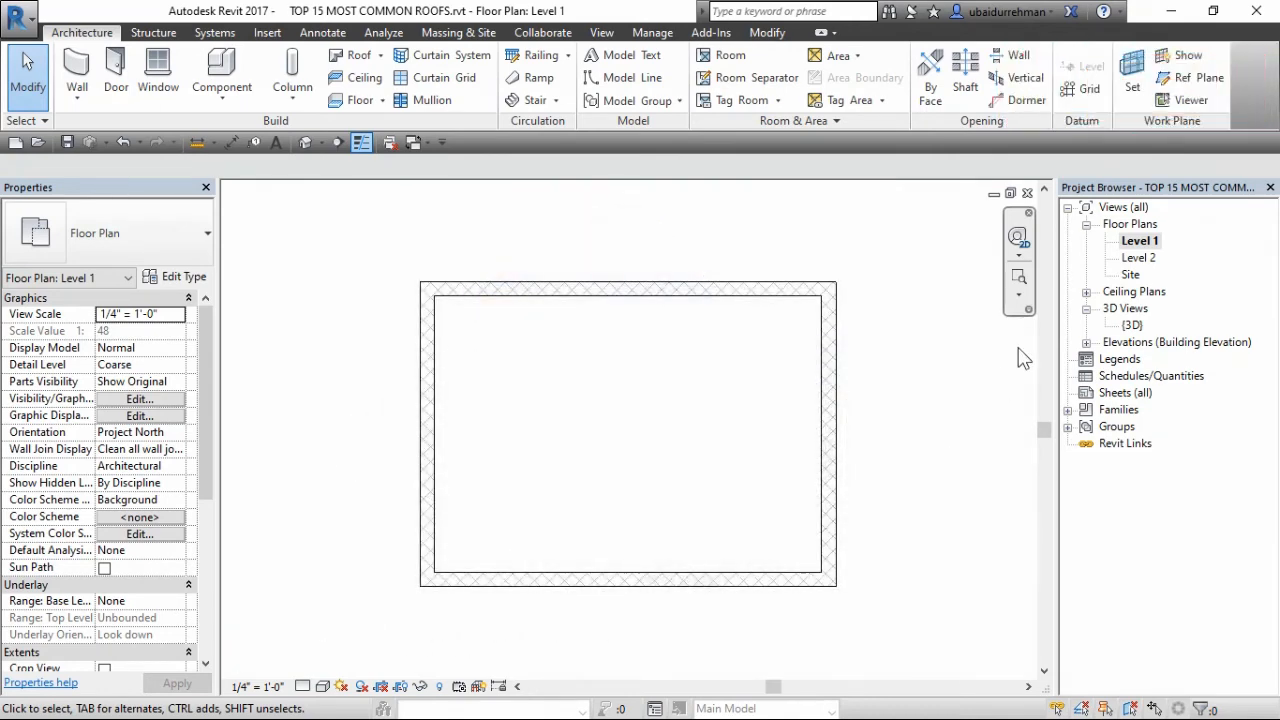
- On the Level 1 plan of the new building, draw a horizontal reference plane across it near the middle
click(1172, 79)
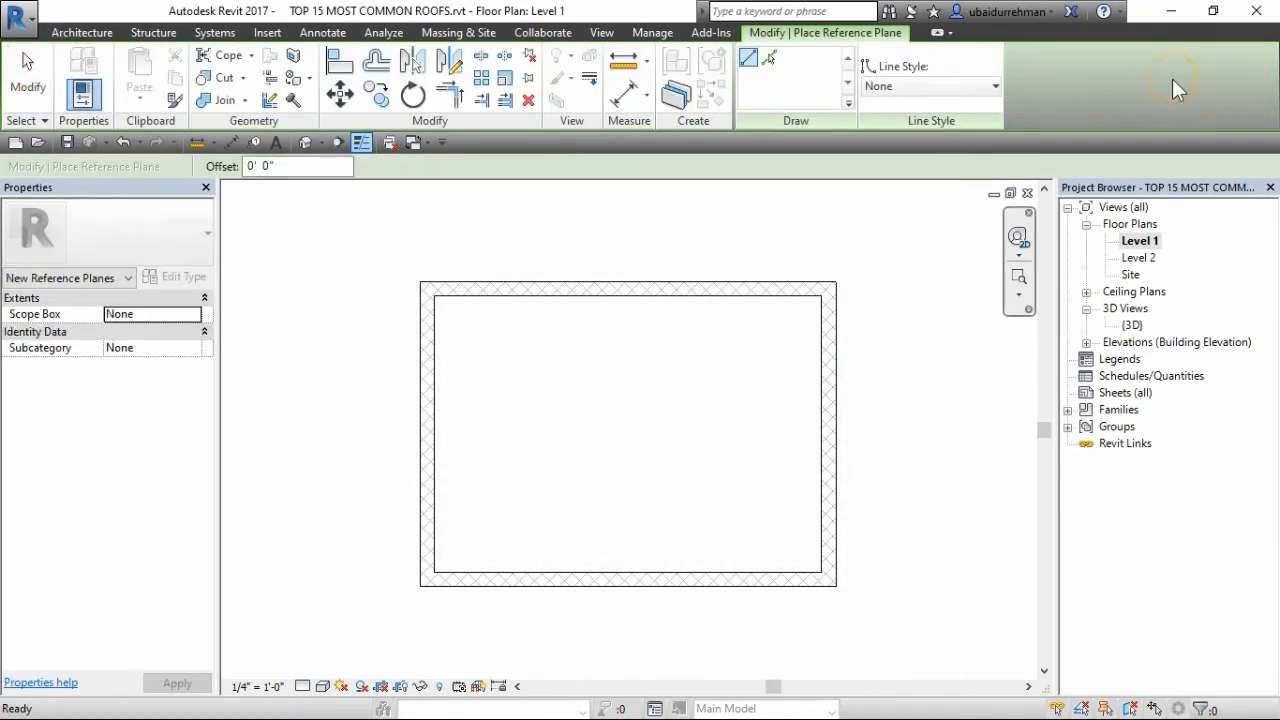
click(358, 432)
click(888, 431)
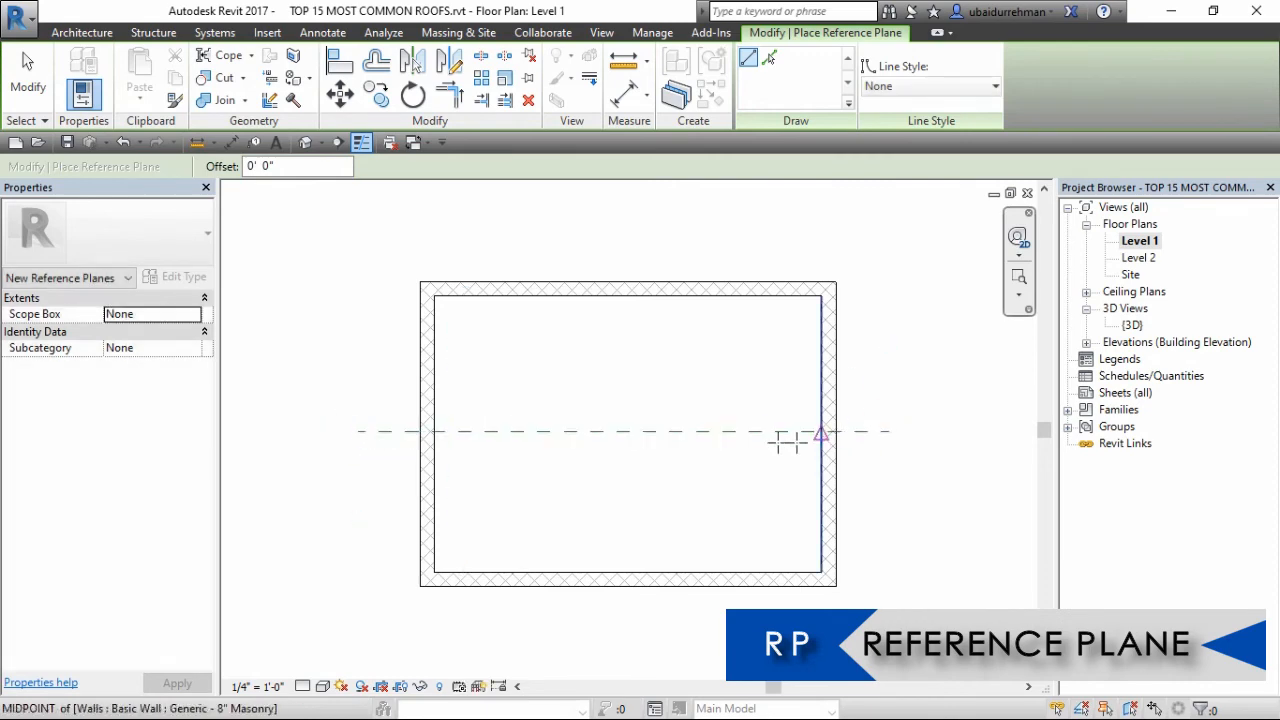
key(Escape)
key(Escape)
- Set the reference plane's distance from the building's lower wall to 6' 6"
click(698, 434)
click(452, 518)
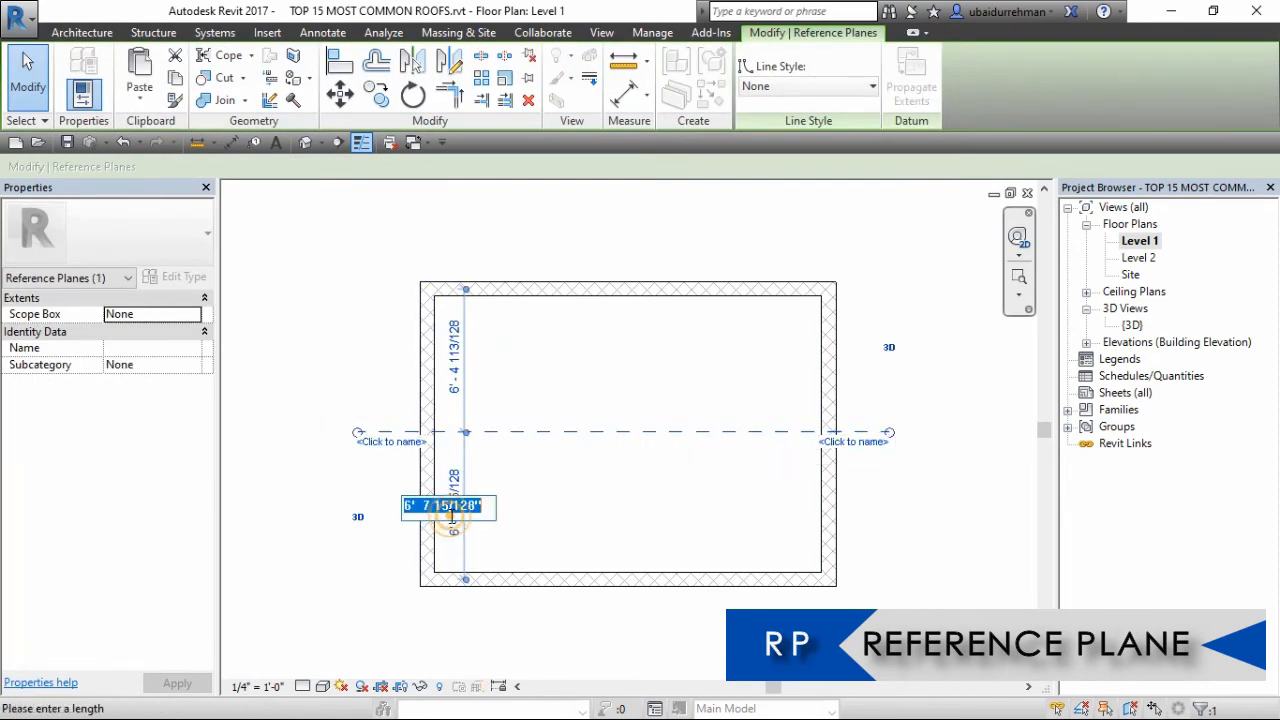
text(6' - 6")
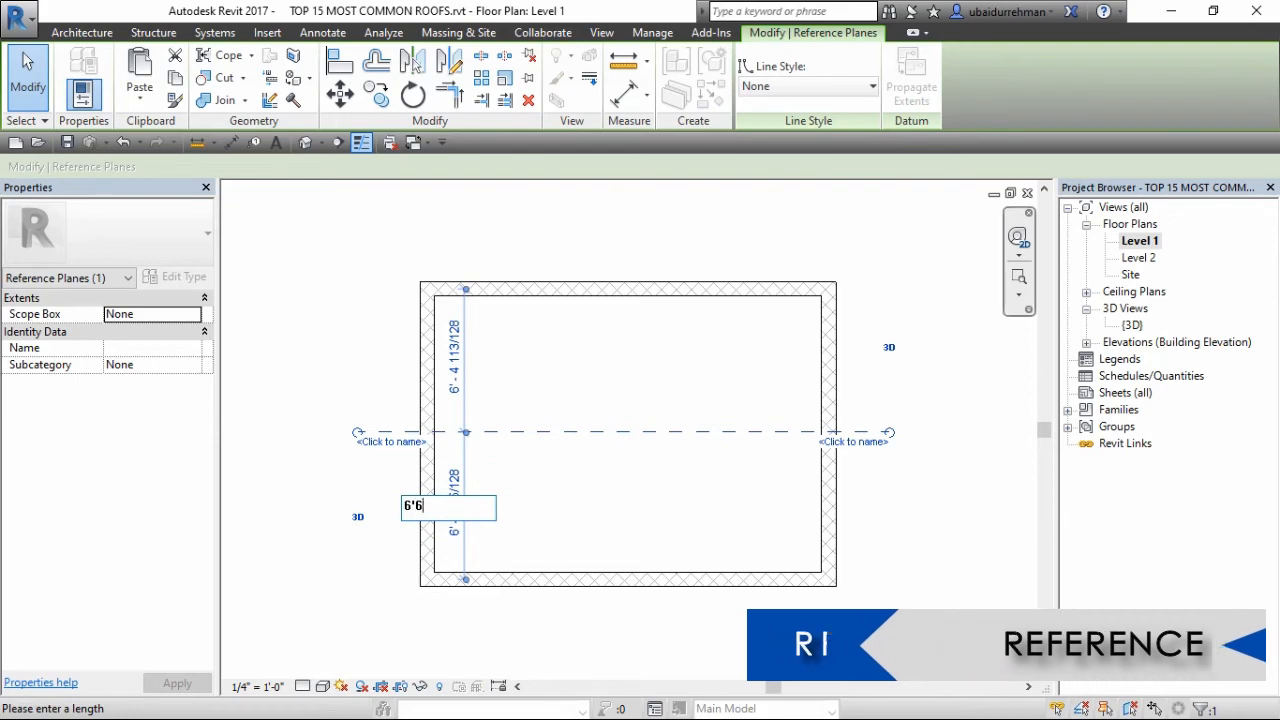
key(Return)
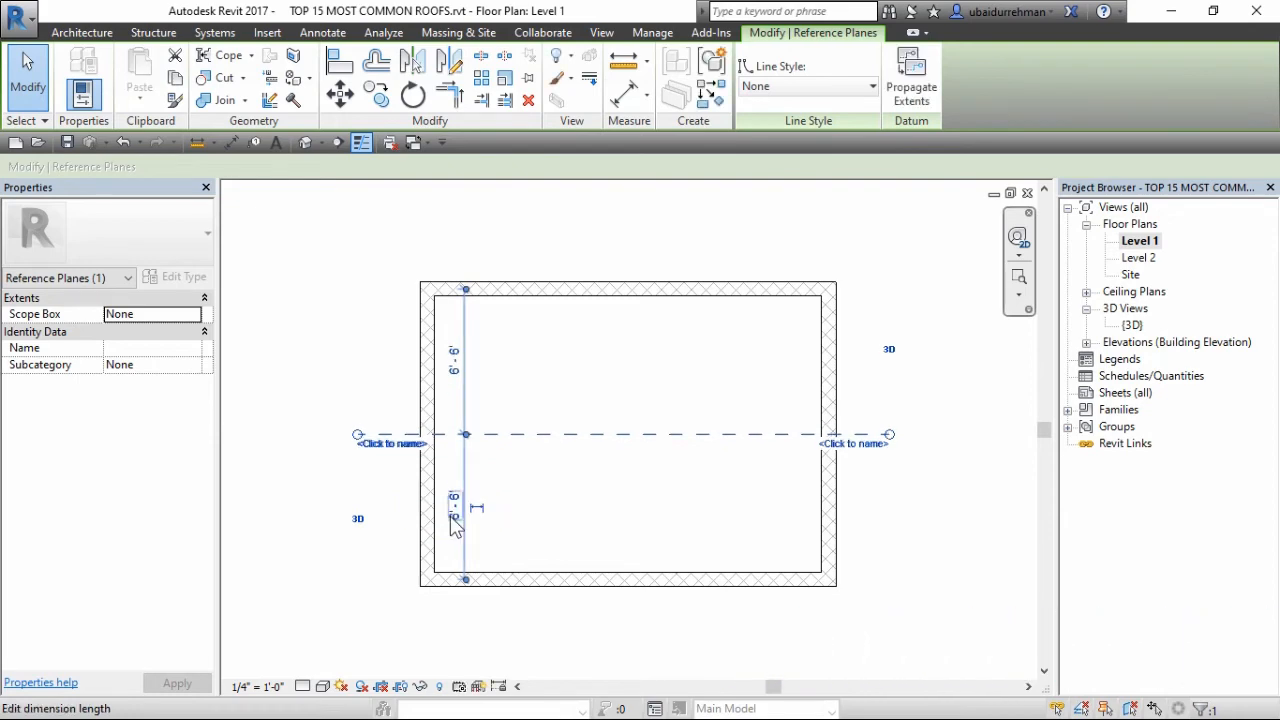
click(629, 493)
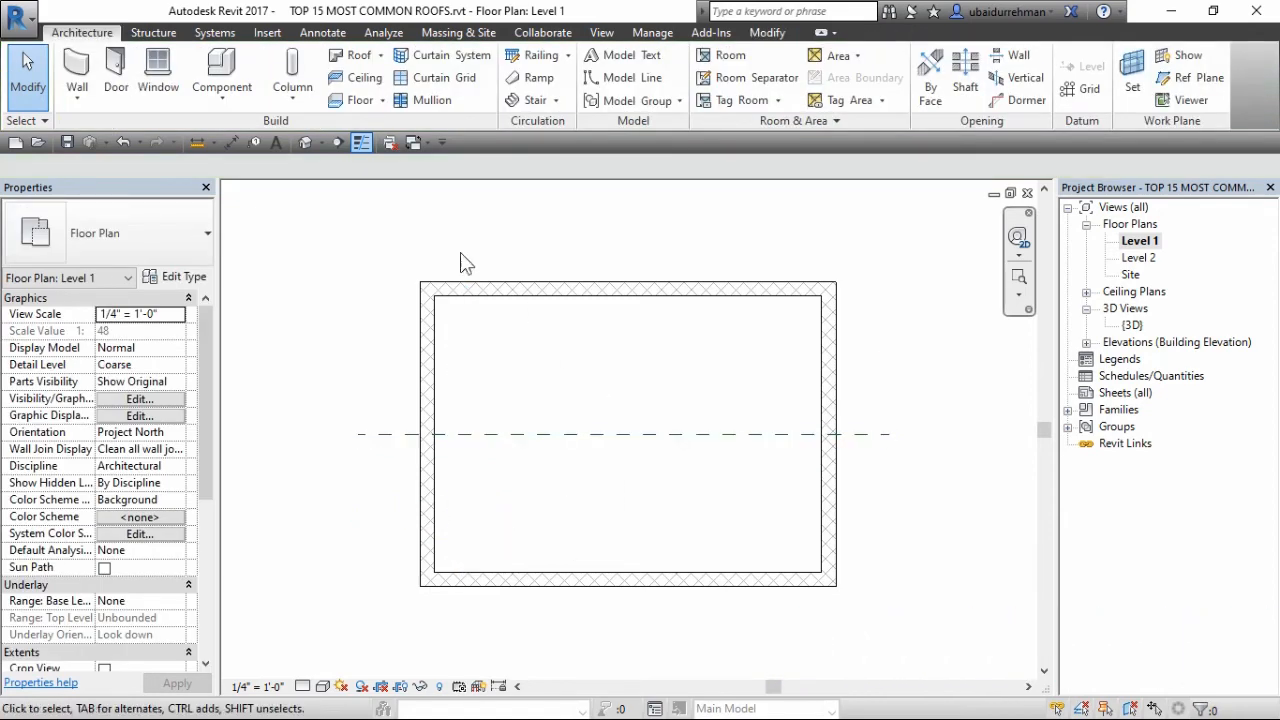
- Place a building section across the full width of the building, just below the reference plane and looking toward it
click(338, 143)
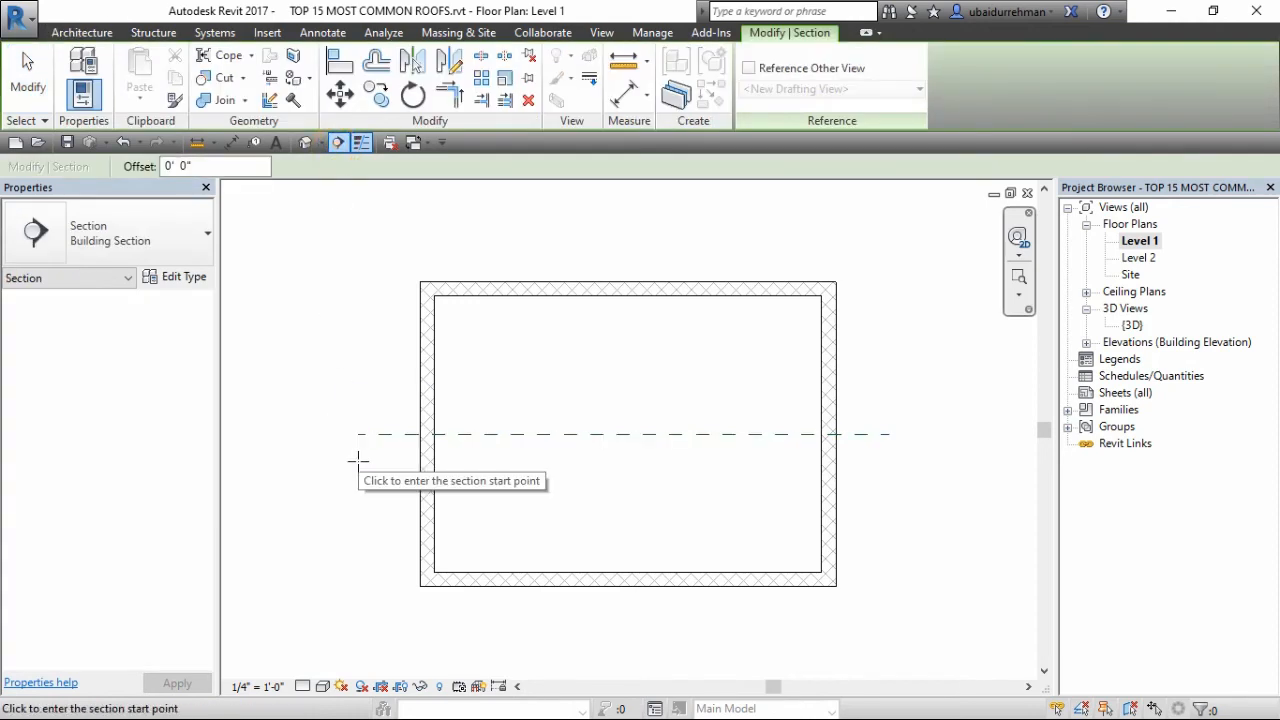
click(357, 457)
click(889, 462)
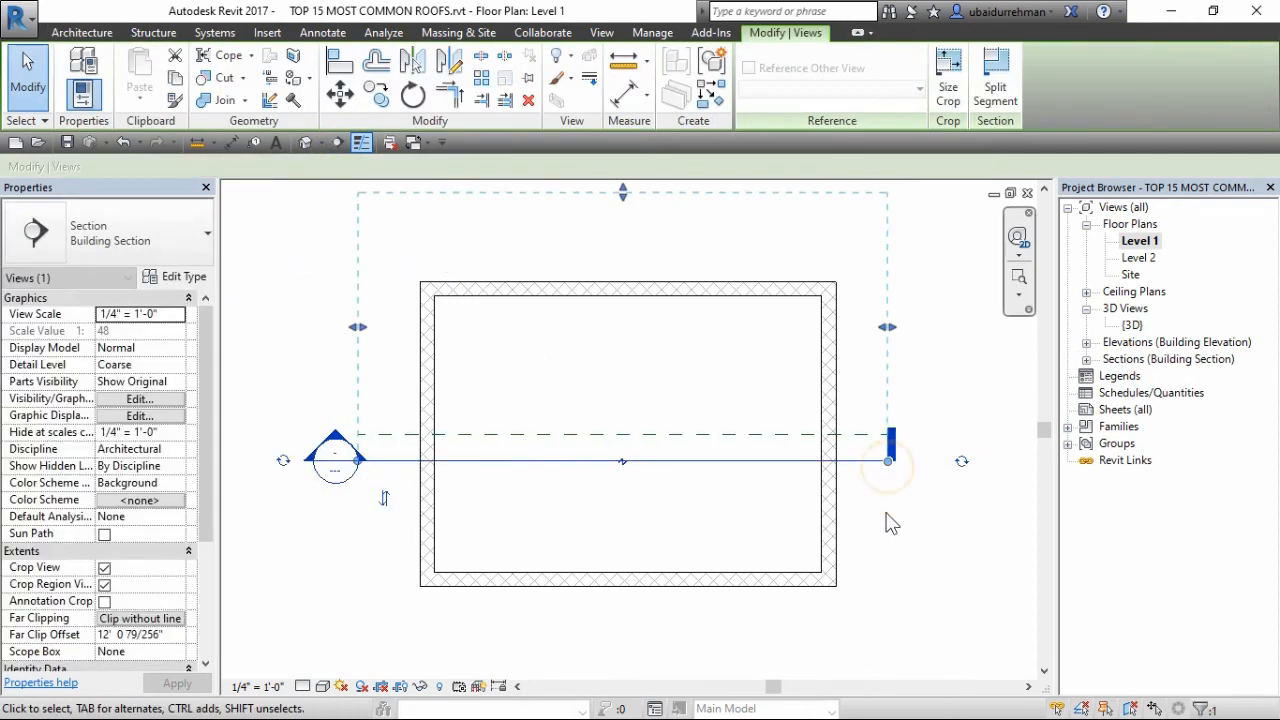
key(Escape)
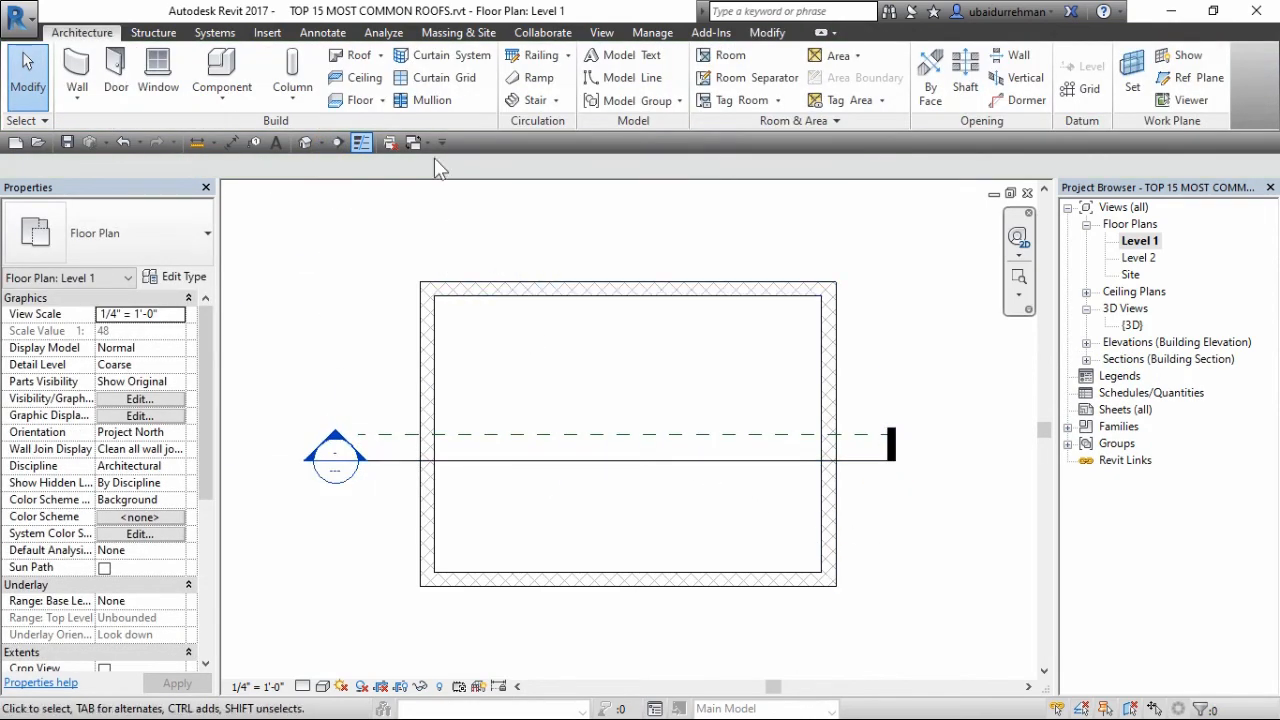
- Start a roof by extrusion on the horizontal reference plane, opening Section 1 for the sketch with Level 2 and 0' offset as reference
click(380, 55)
click(374, 119)
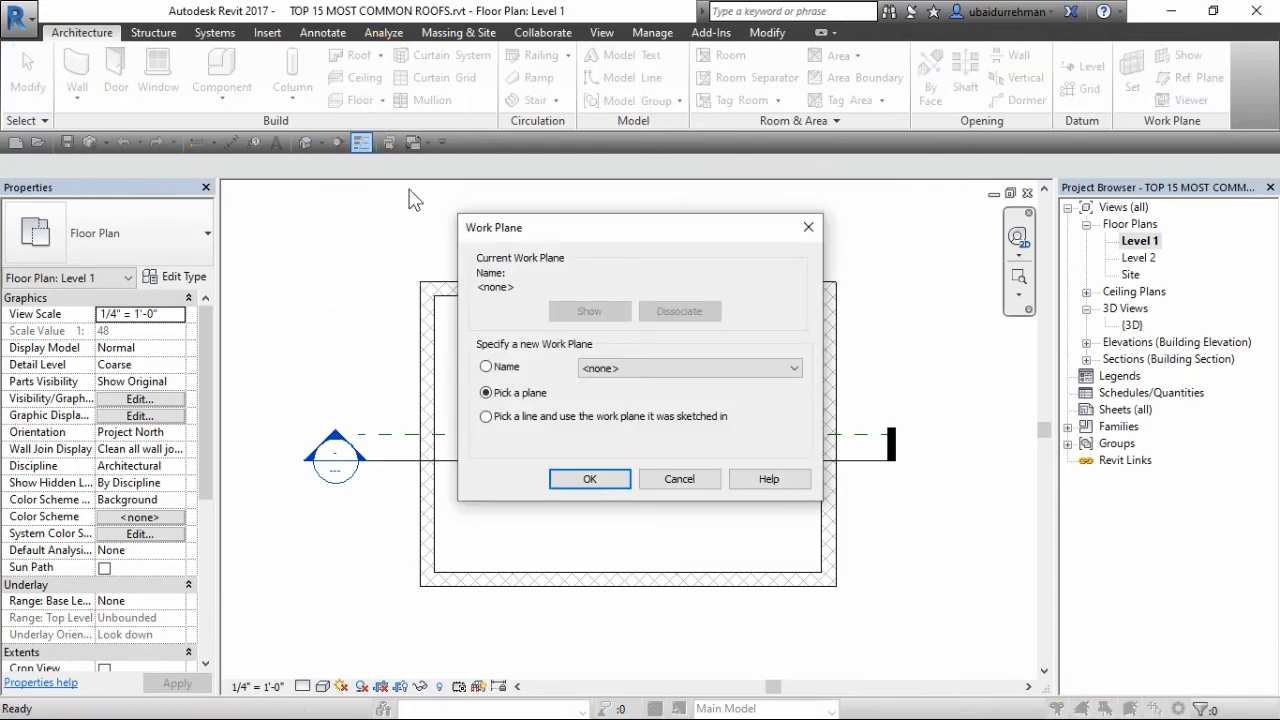
click(588, 476)
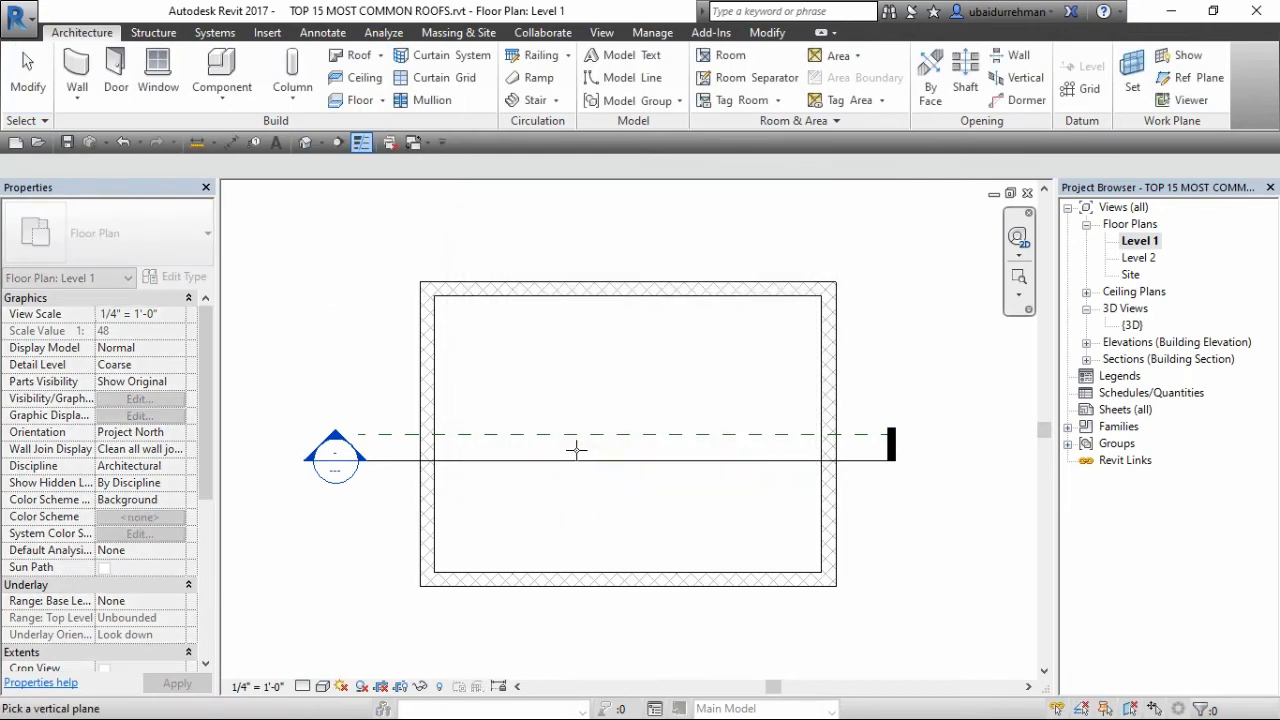
click(575, 436)
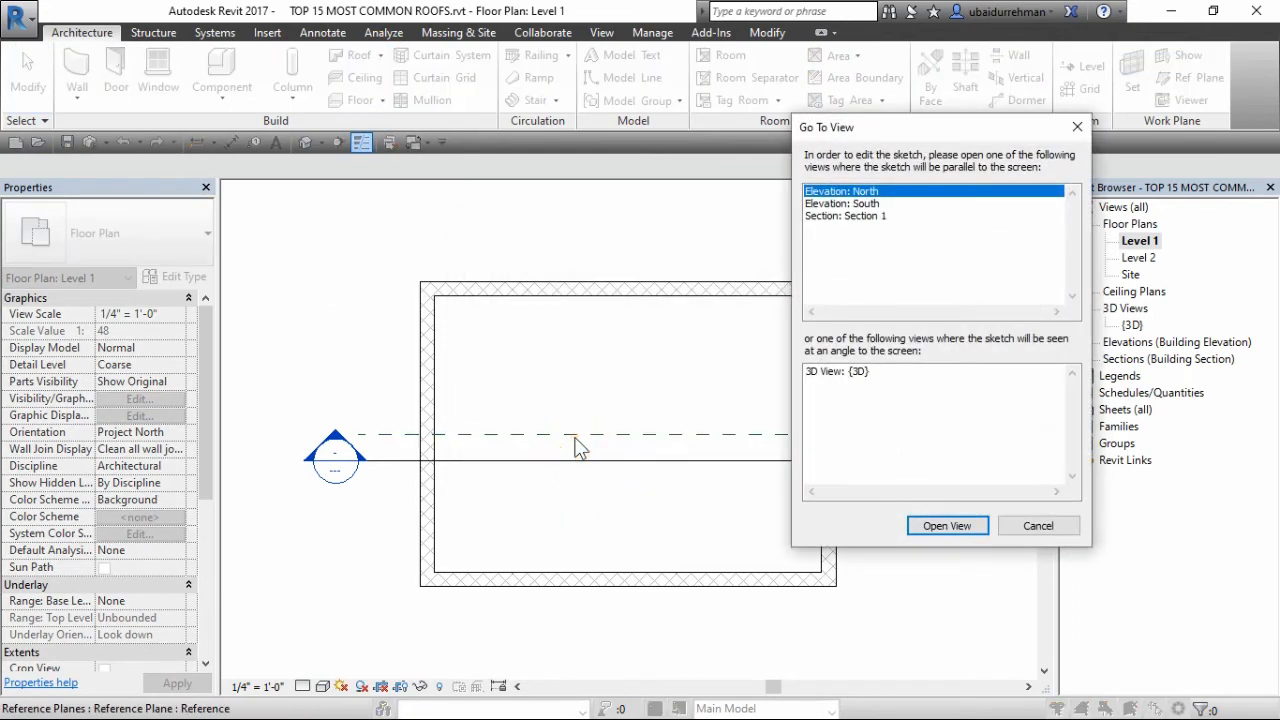
click(876, 216)
click(950, 526)
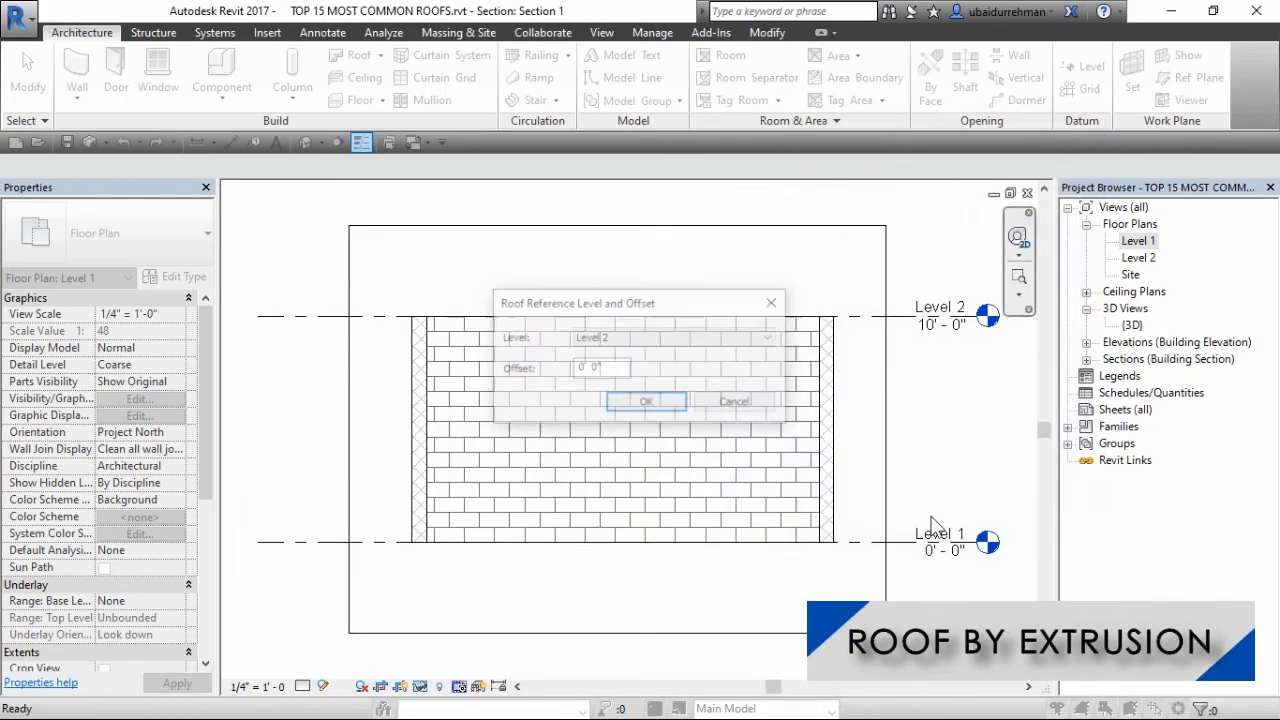
click(622, 406)
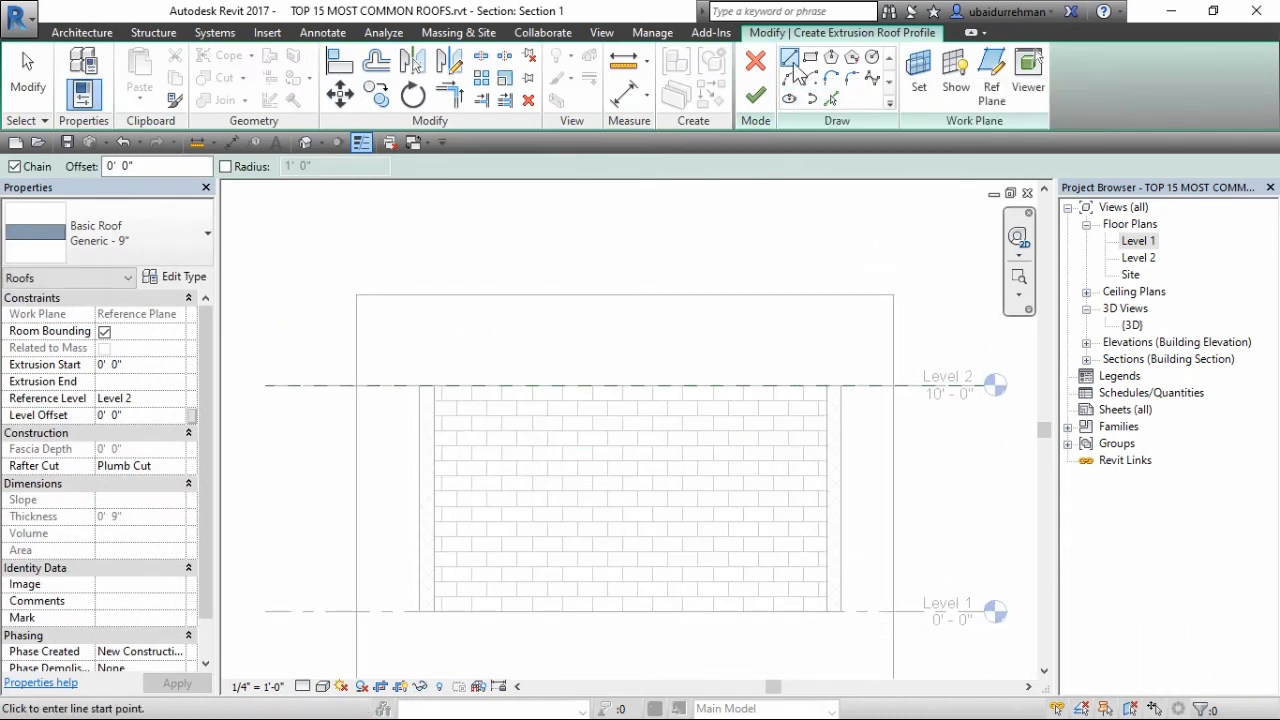
- Sketch a 12' profile line from the middle of the wall top at Level 2, rising outward past the left wall
click(637, 385)
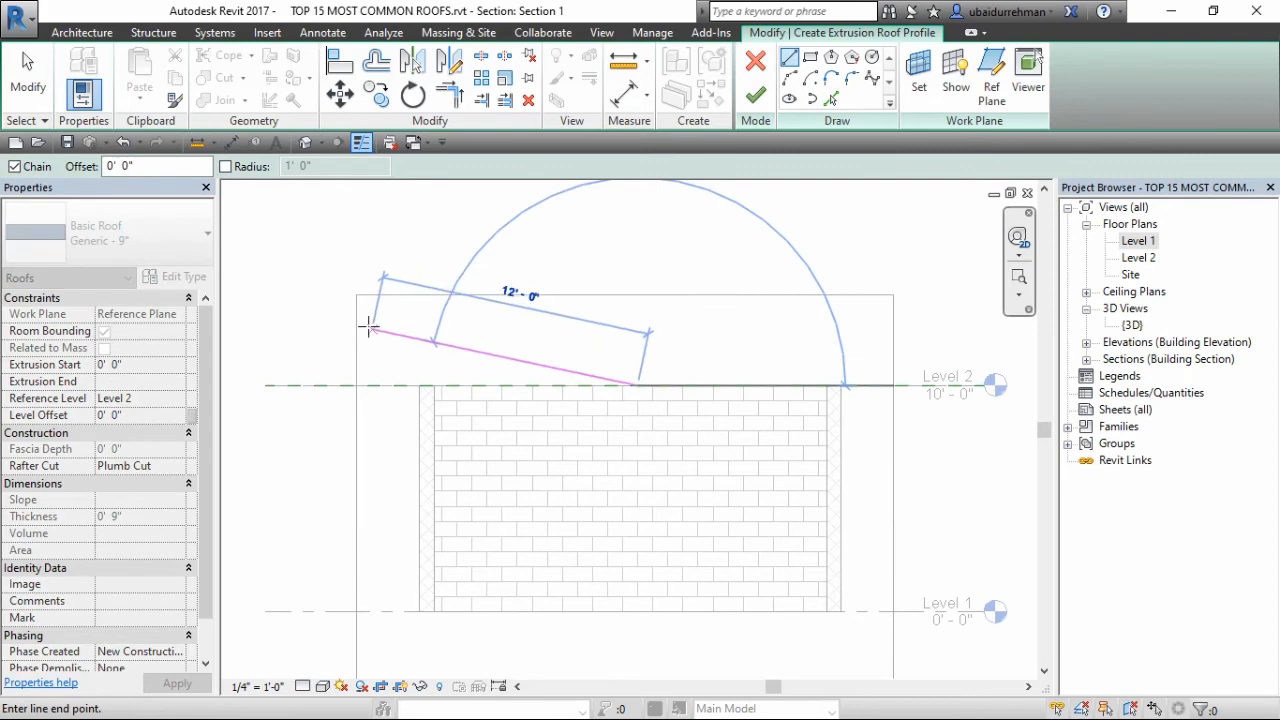
click(371, 328)
key(Escape)
key(Escape)
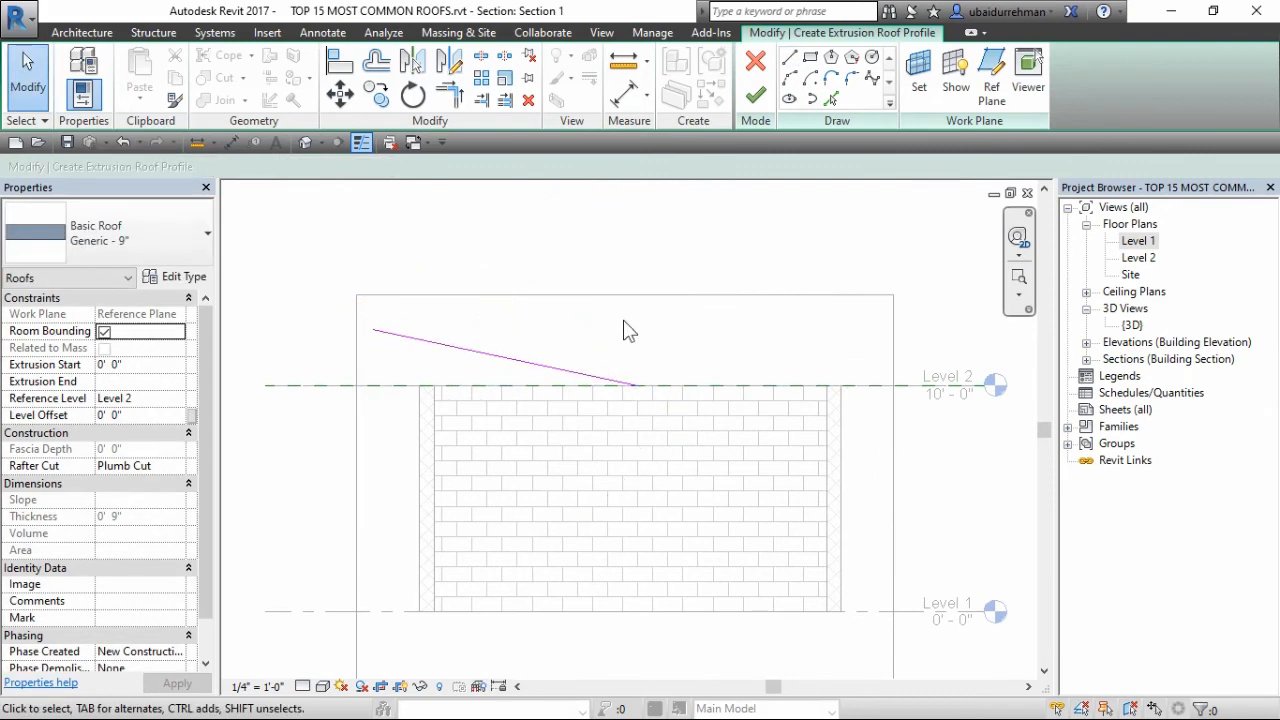
- Draw a short vertical guide line upward from the sloped line's low end at the middle of the building
click(792, 60)
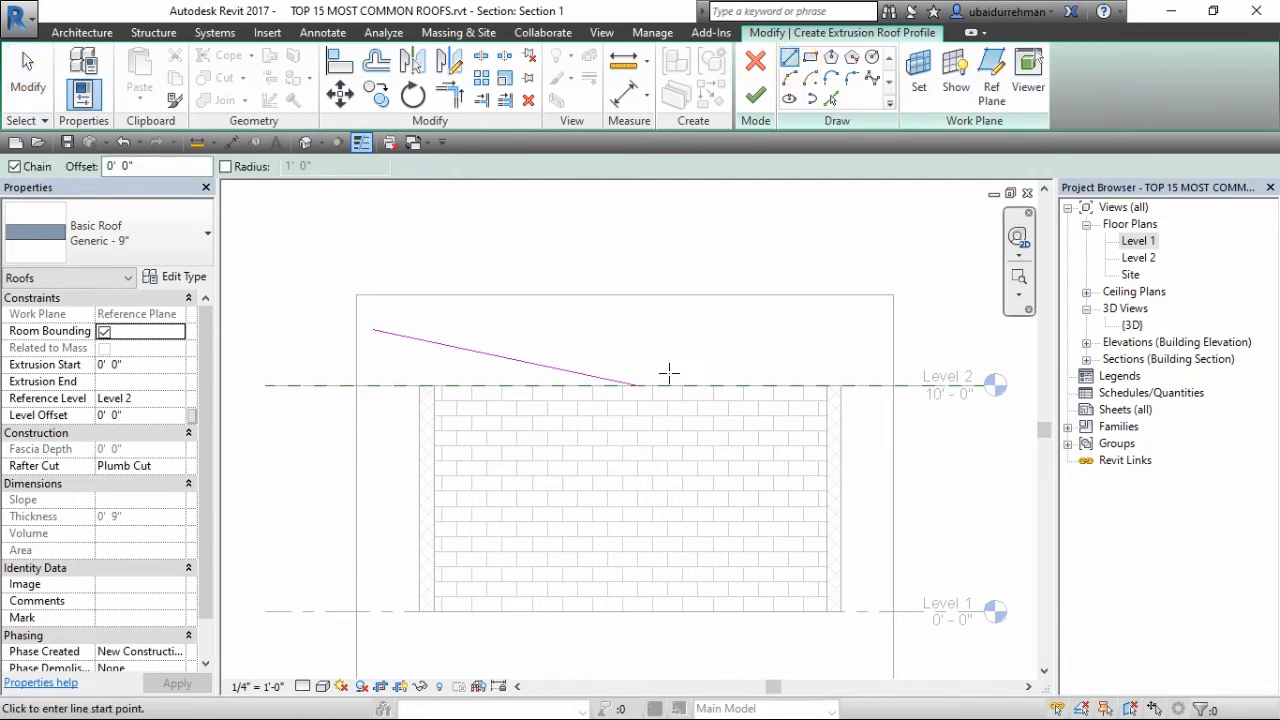
click(637, 385)
click(637, 342)
key(Escape)
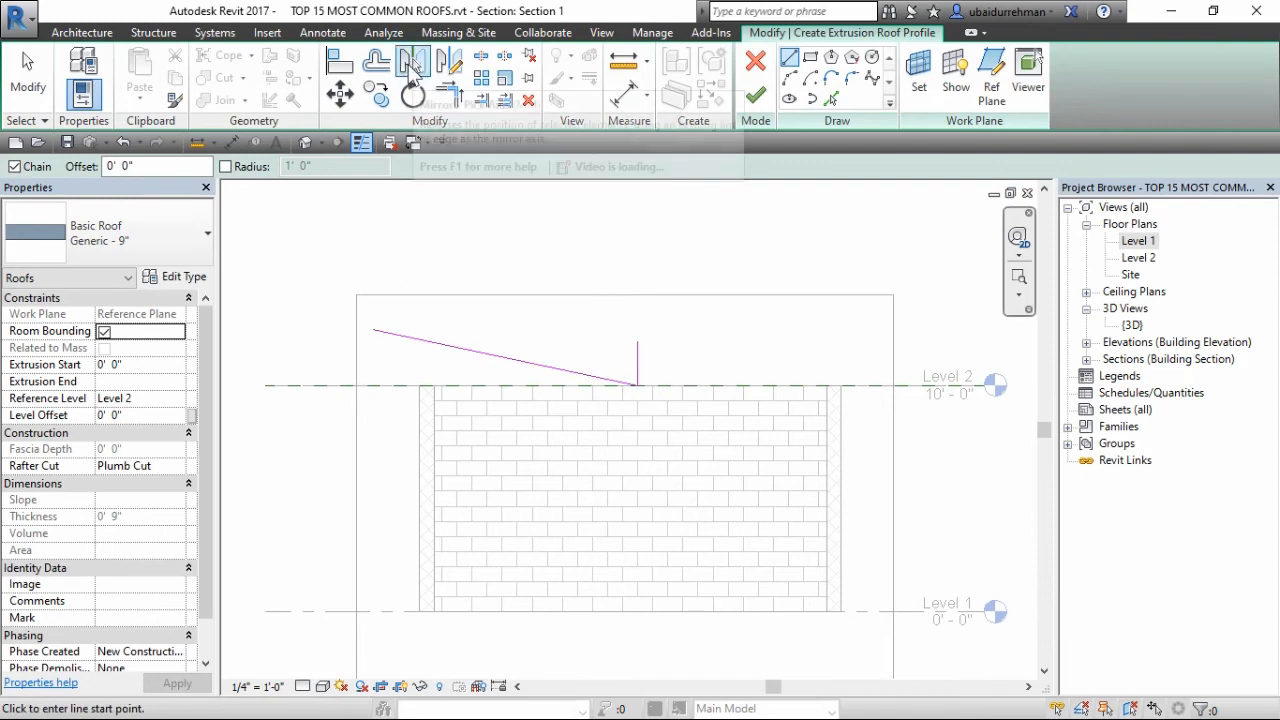
key(Escape)
- Mirror the sloped profile line about the vertical guide line to form a V-shaped profile
click(514, 359)
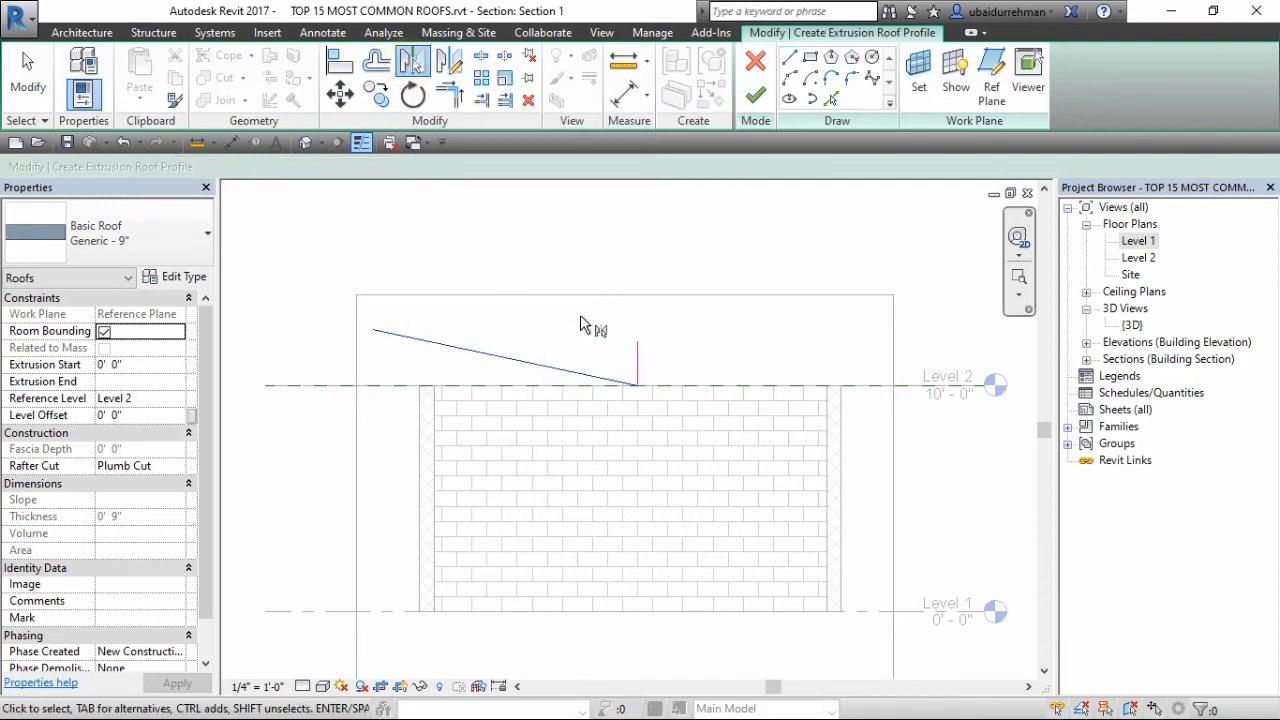
key(Escape)
click(530, 362)
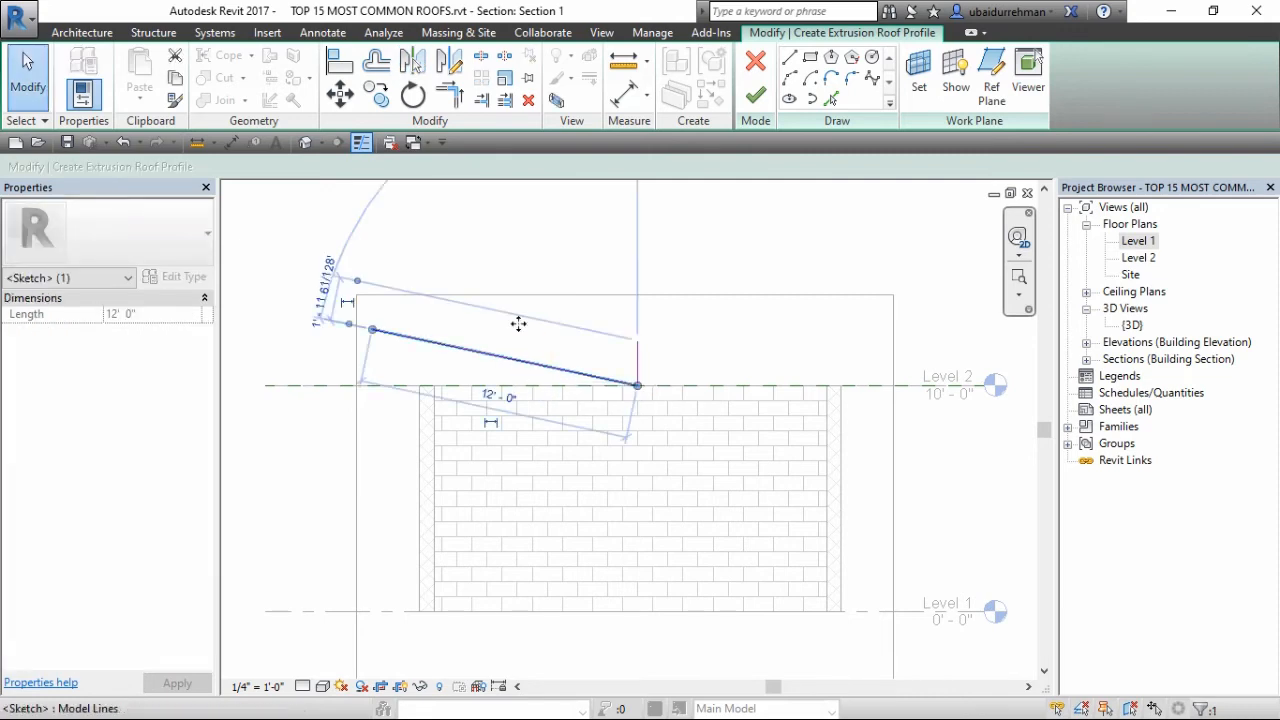
click(411, 62)
click(637, 360)
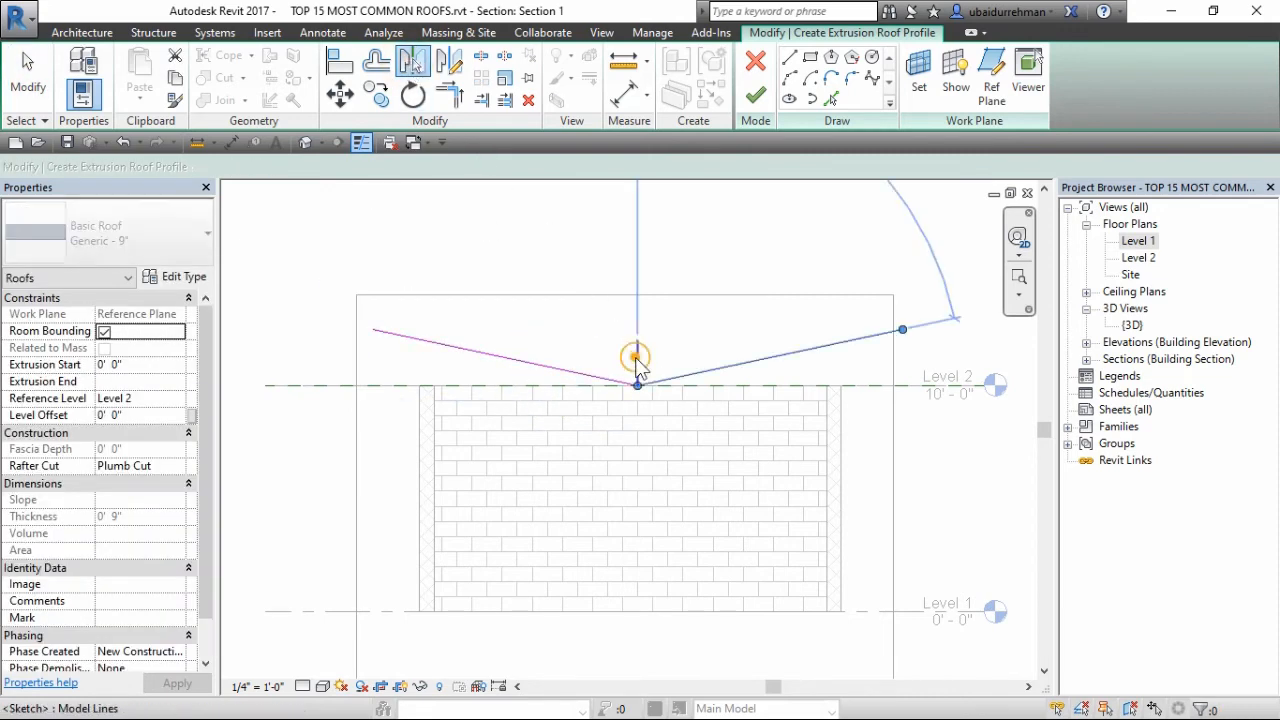
key(Escape)
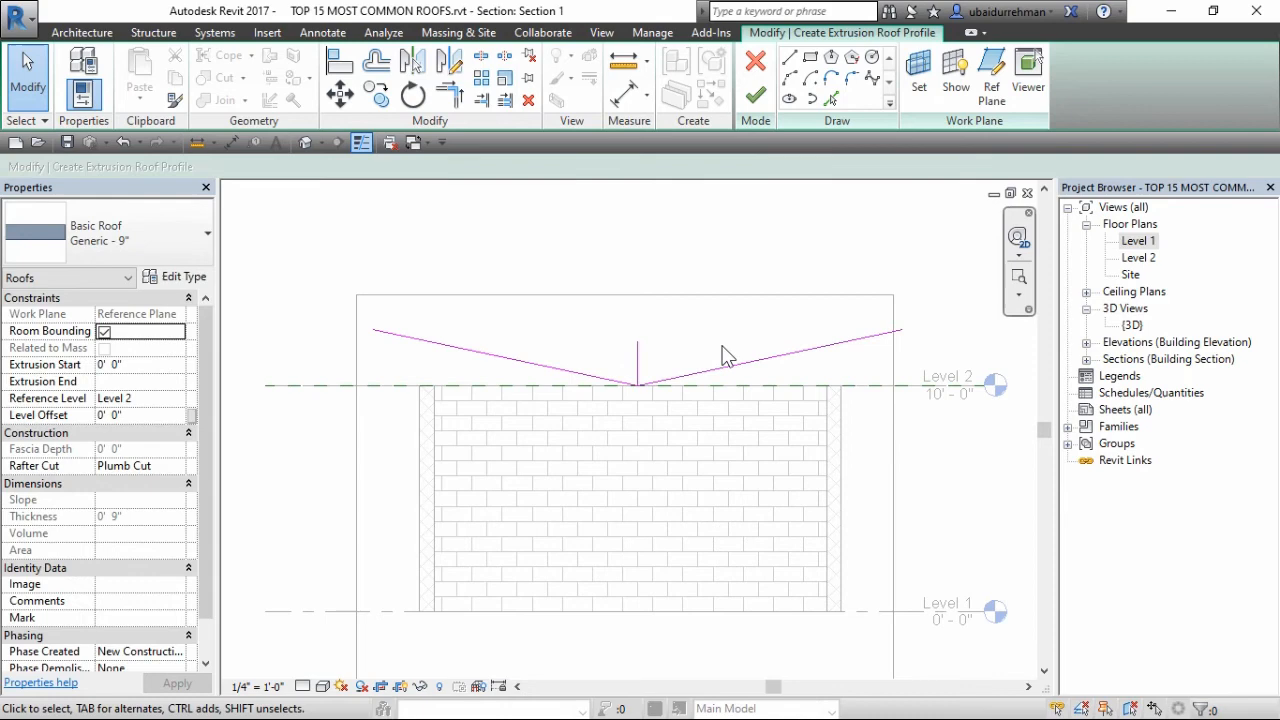
- Delete the guide line between the two slopes and finish the V-shaped roof profile
click(640, 362)
key(Delete)
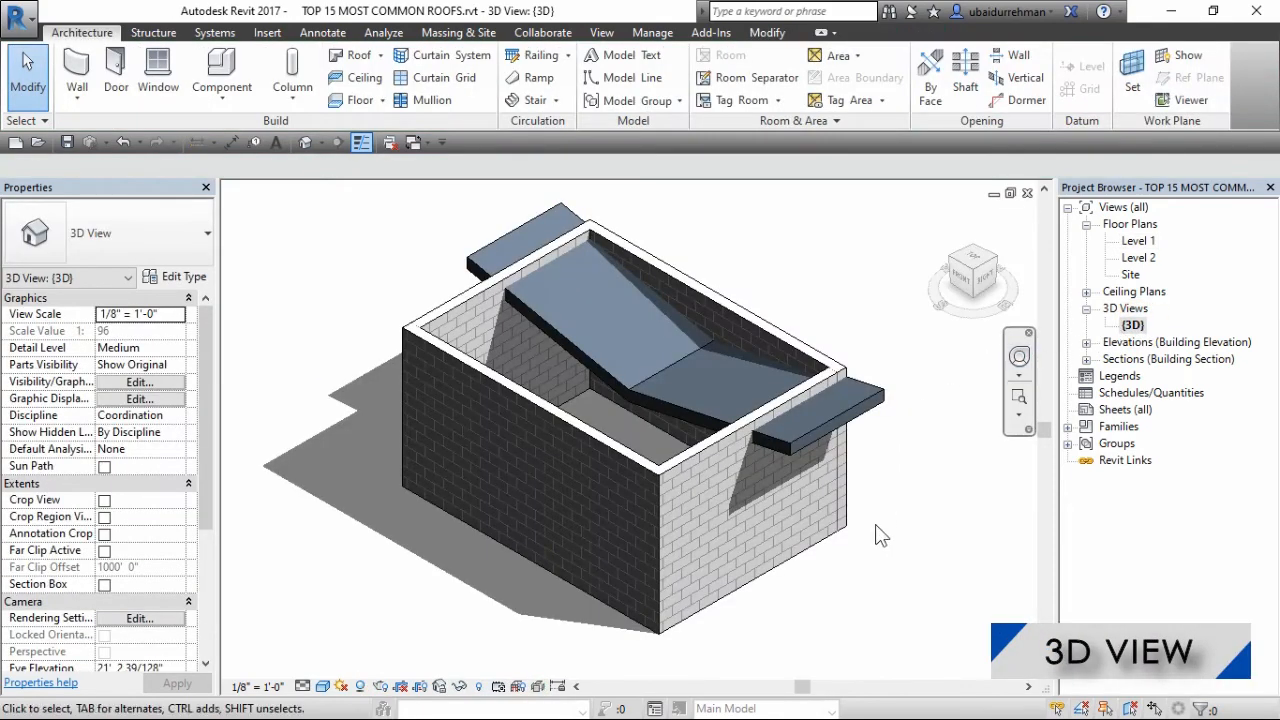
- In the 3D view, set the V-shaped roof's extrusion start to -7' 6" and its extrusion end to 7' 6"
click(872, 410)
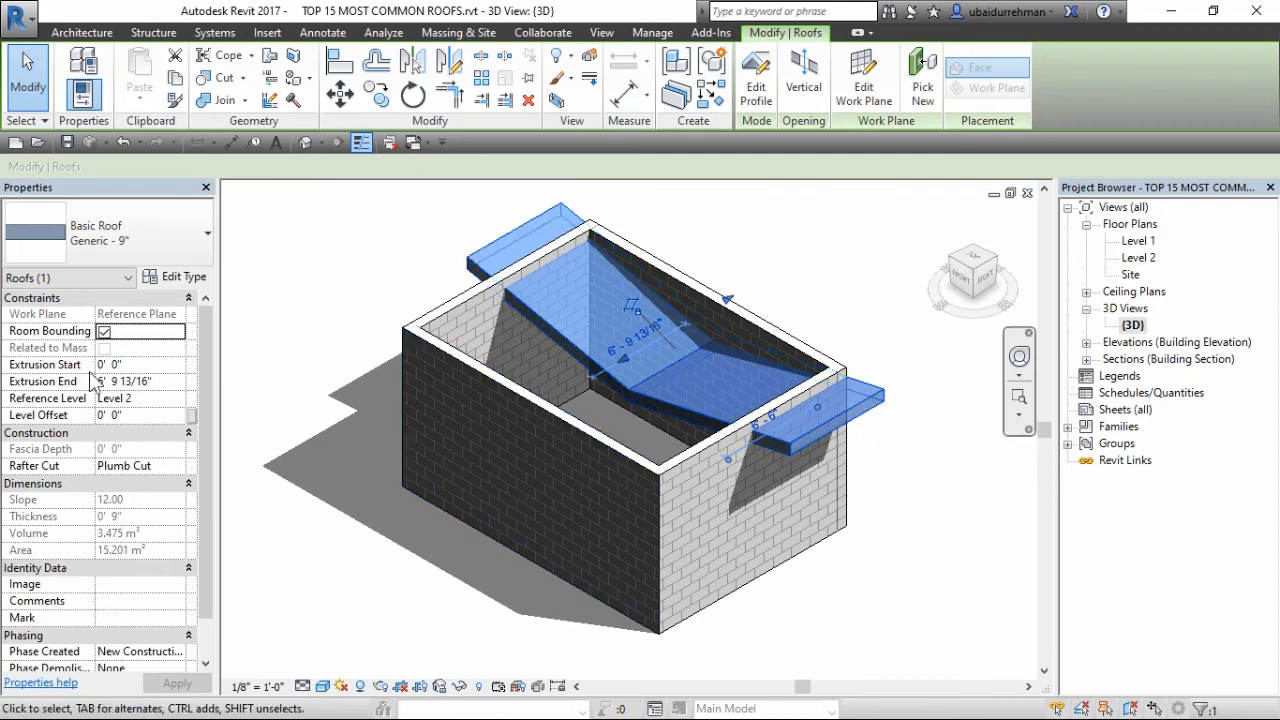
click(123, 365)
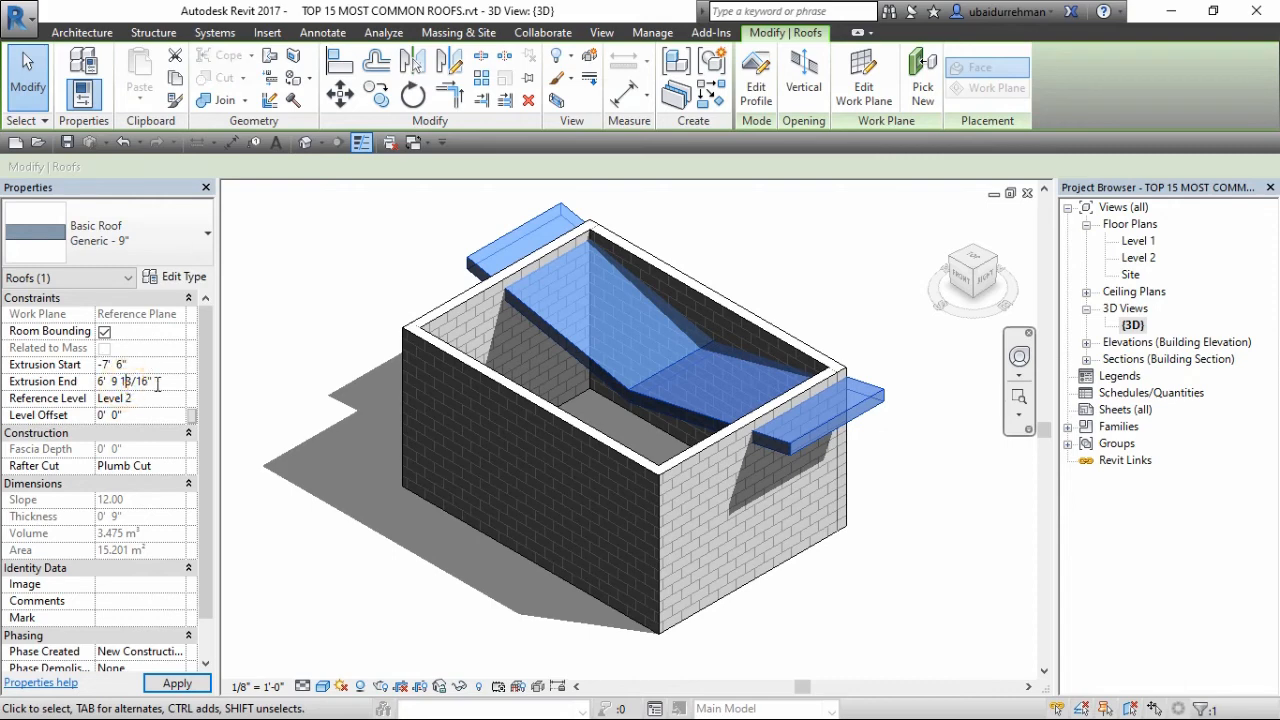
double_click(152, 381)
click(186, 684)
click(375, 438)
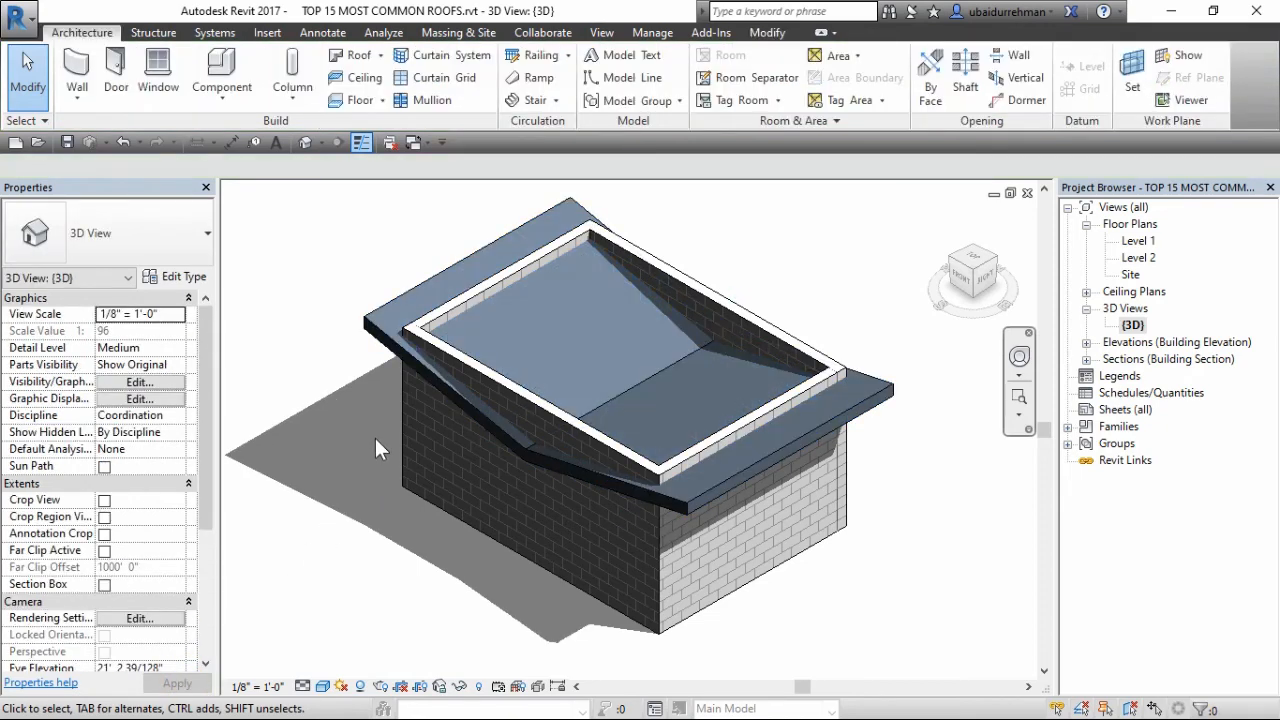
click(378, 338)
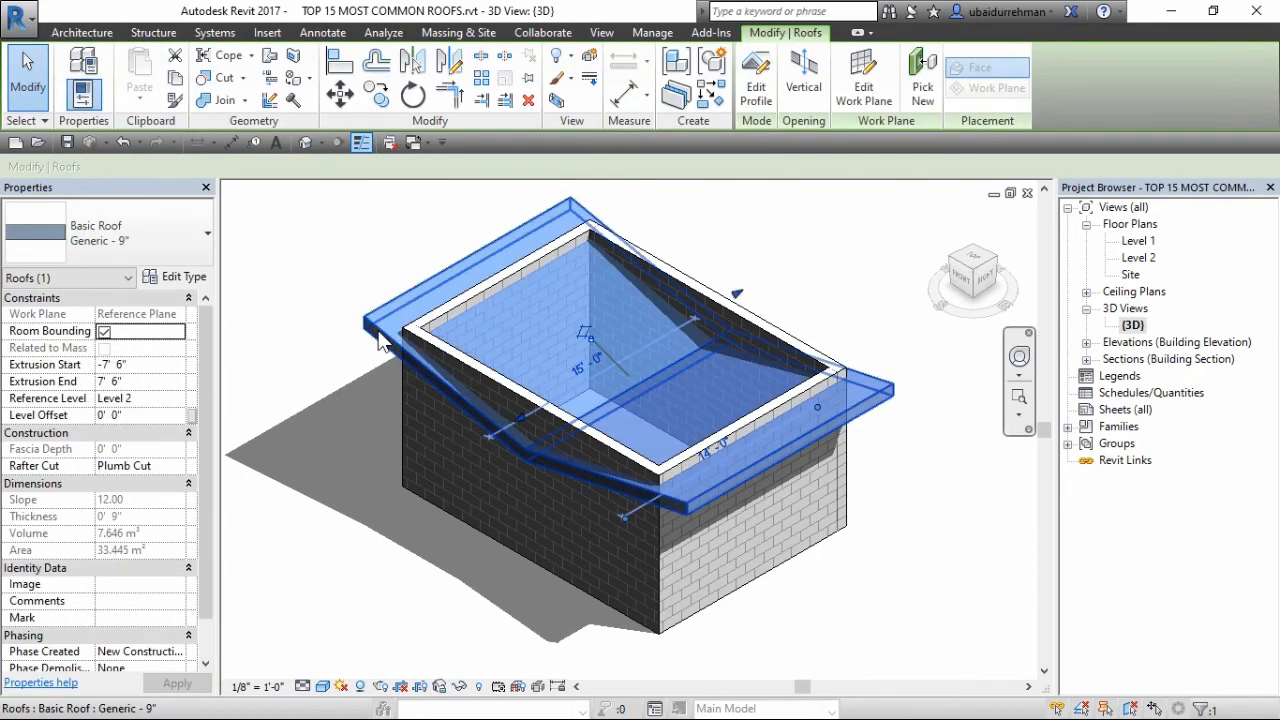
key(Escape)
- Select the chain of four connected walls and attach their tops to the V-shaped roof
click(423, 472)
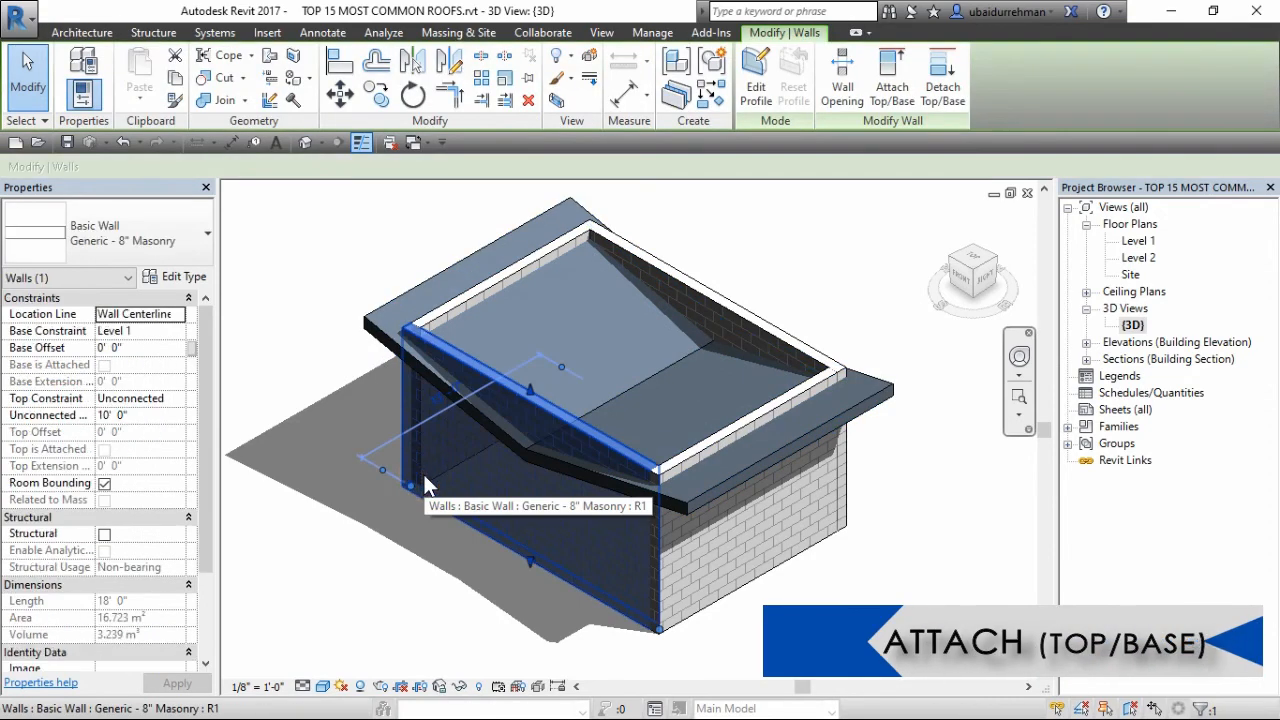
key(Tab)
click(423, 472)
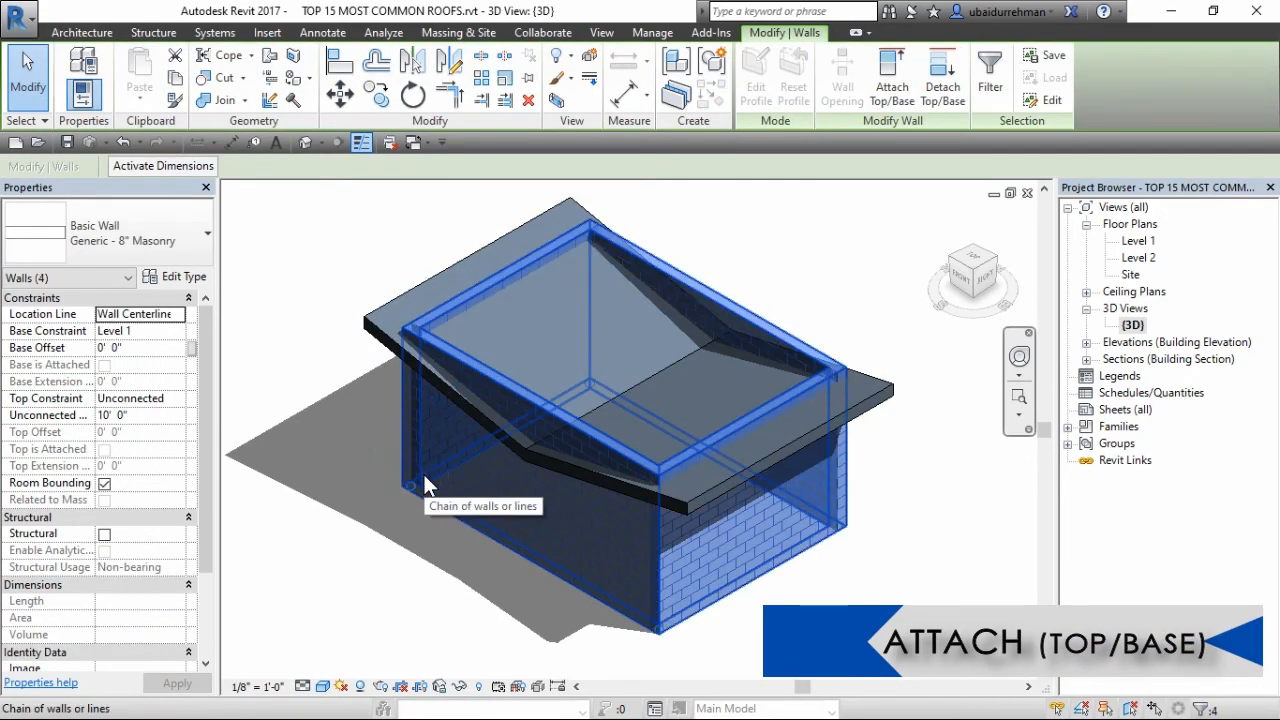
click(893, 95)
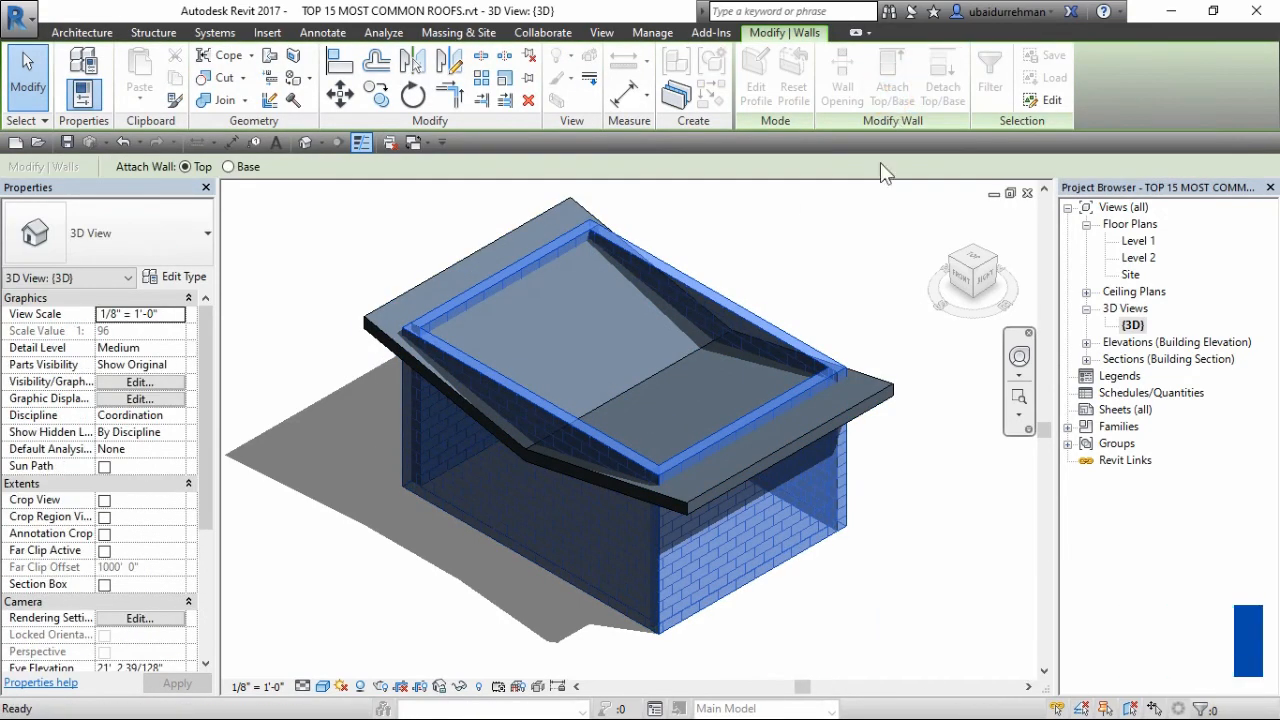
click(897, 392)
click(918, 452)
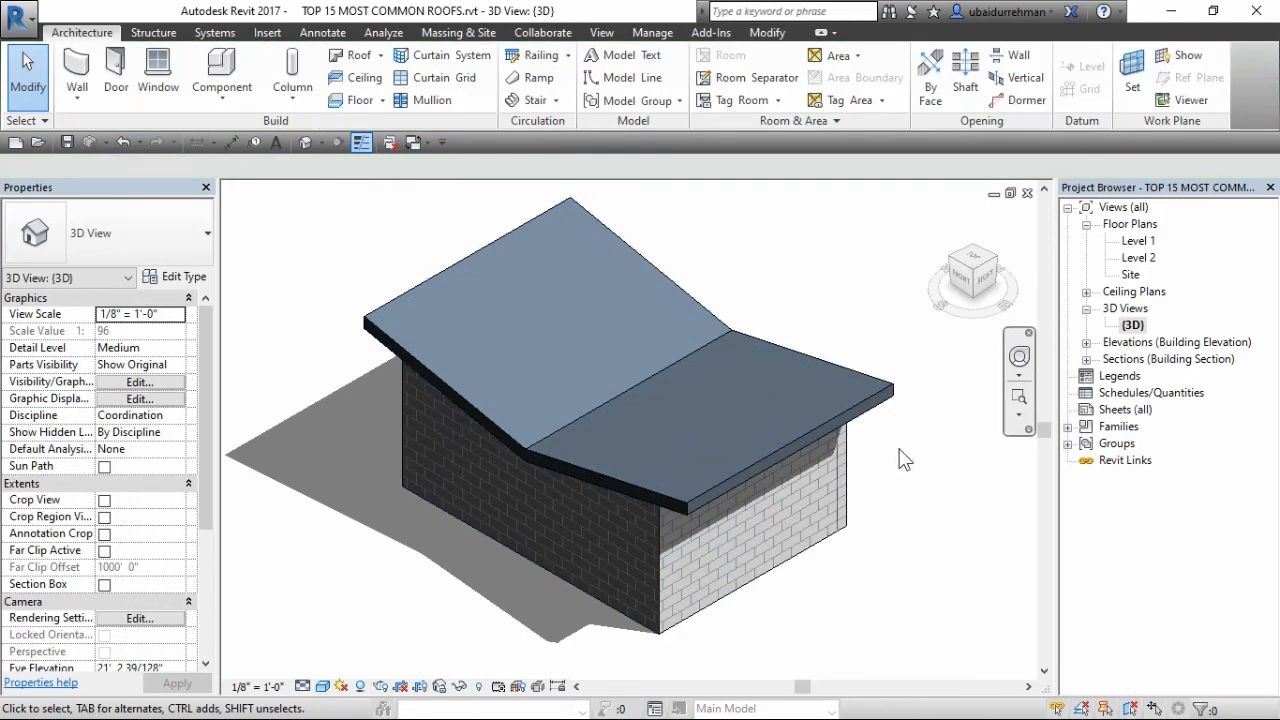
middle_drag(906, 455, 936, 458)
scroll(924, 452, down, 3)
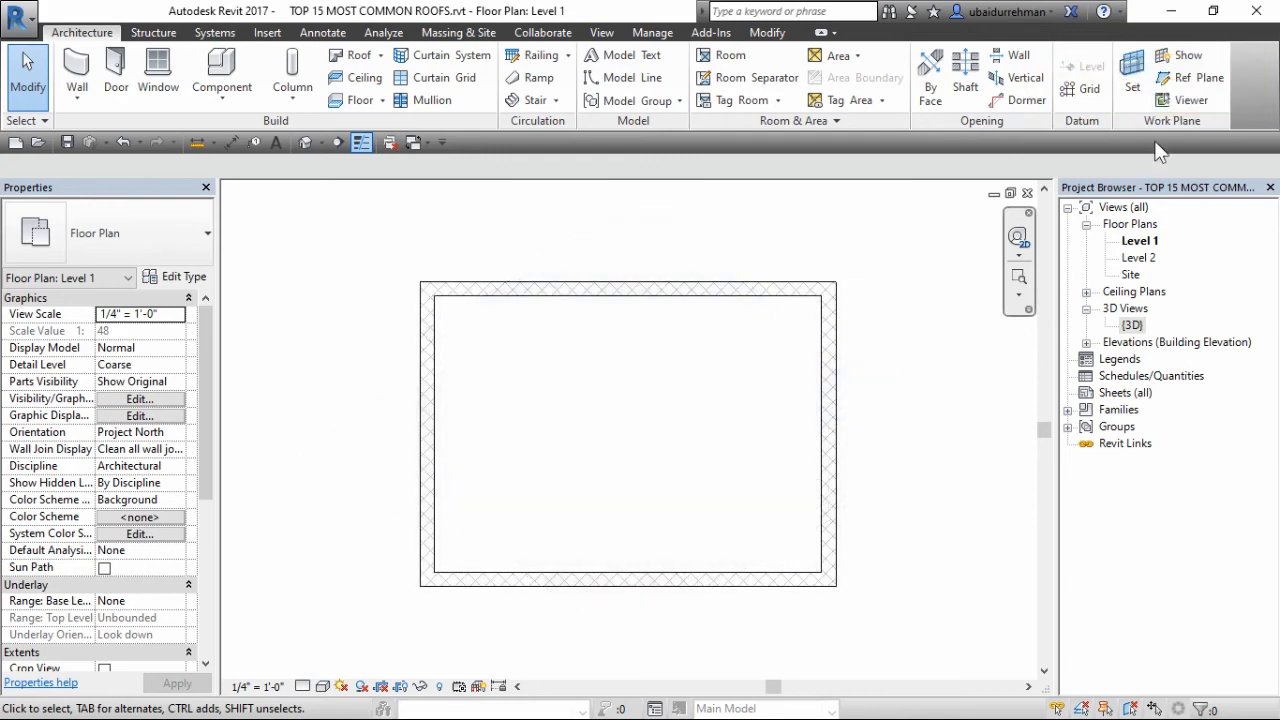
- On the next building's Level 1 plan, draw a horizontal reference plane across it, slightly above the middle
click(1190, 78)
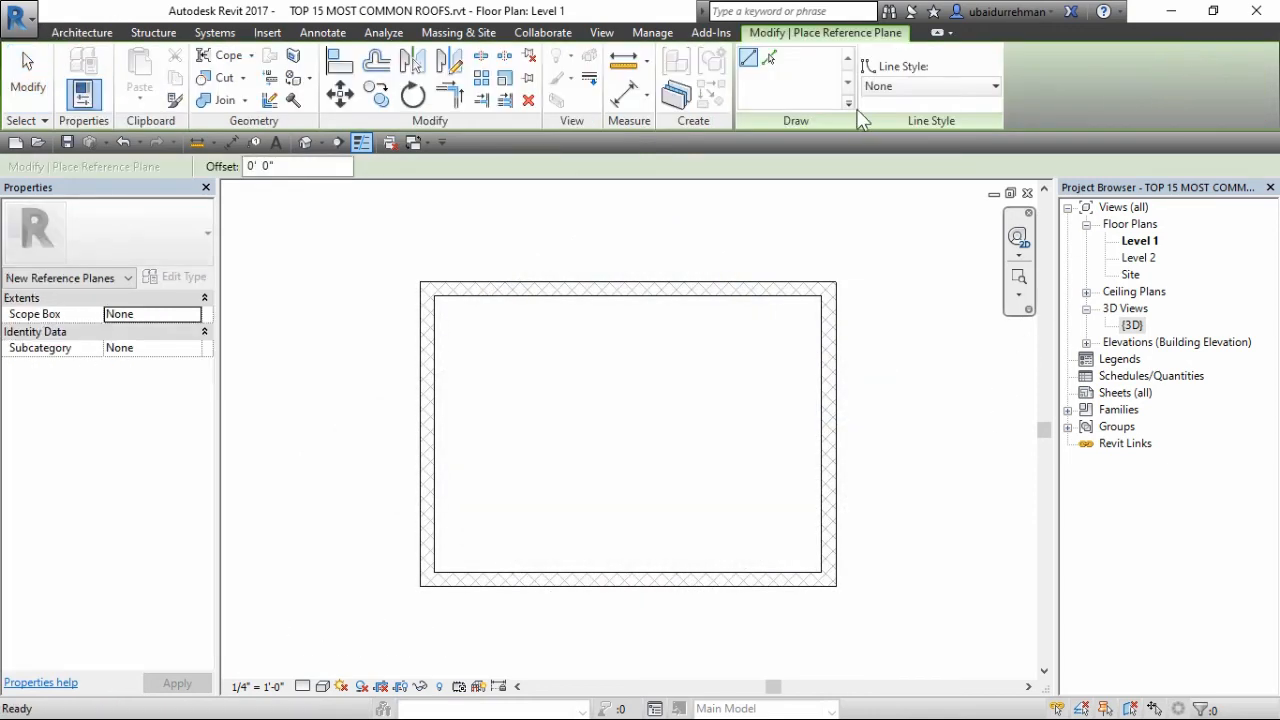
click(346, 425)
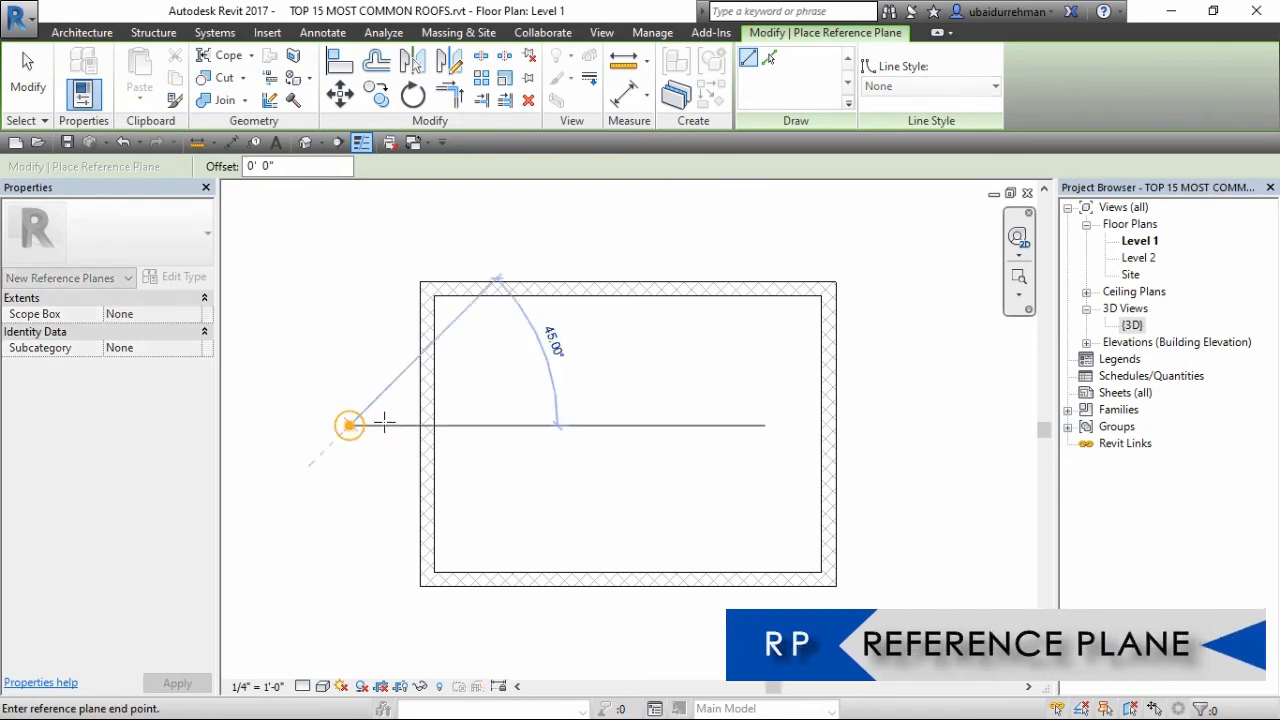
click(885, 424)
key(Escape)
- Set the new reference plane's distance from the lower wall to 6' 6" to centre it in the building
click(698, 426)
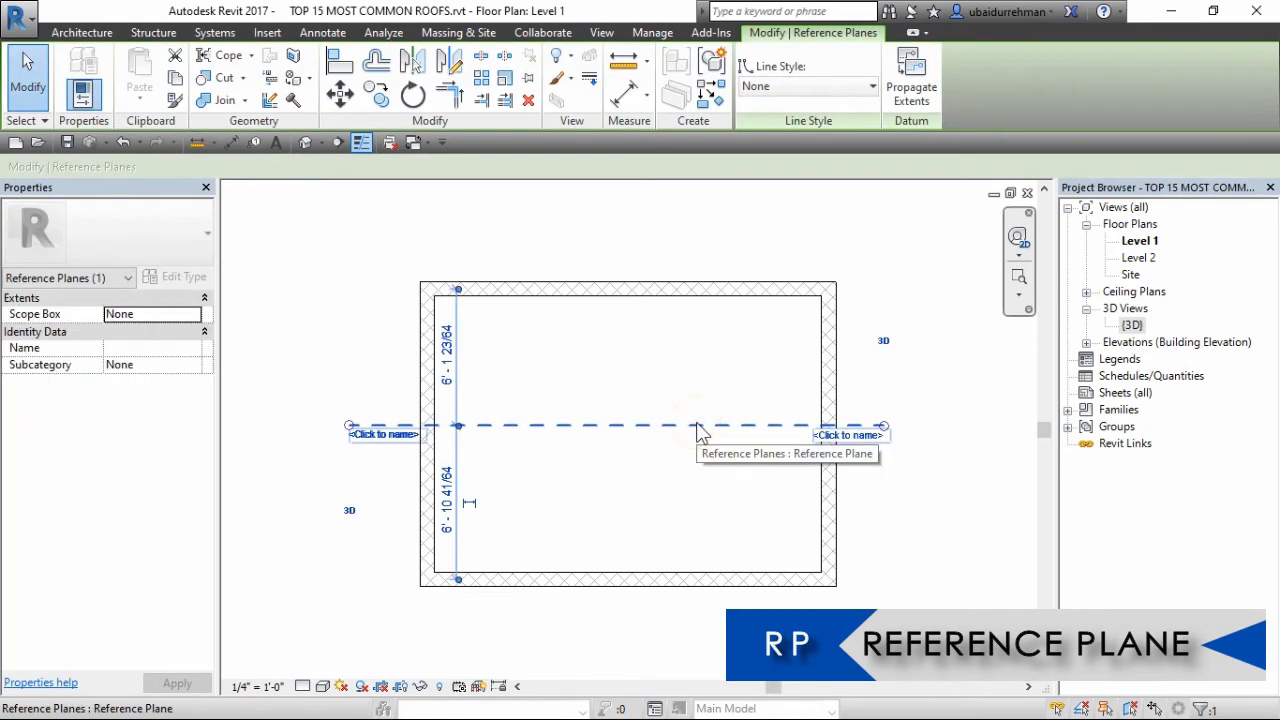
click(447, 508)
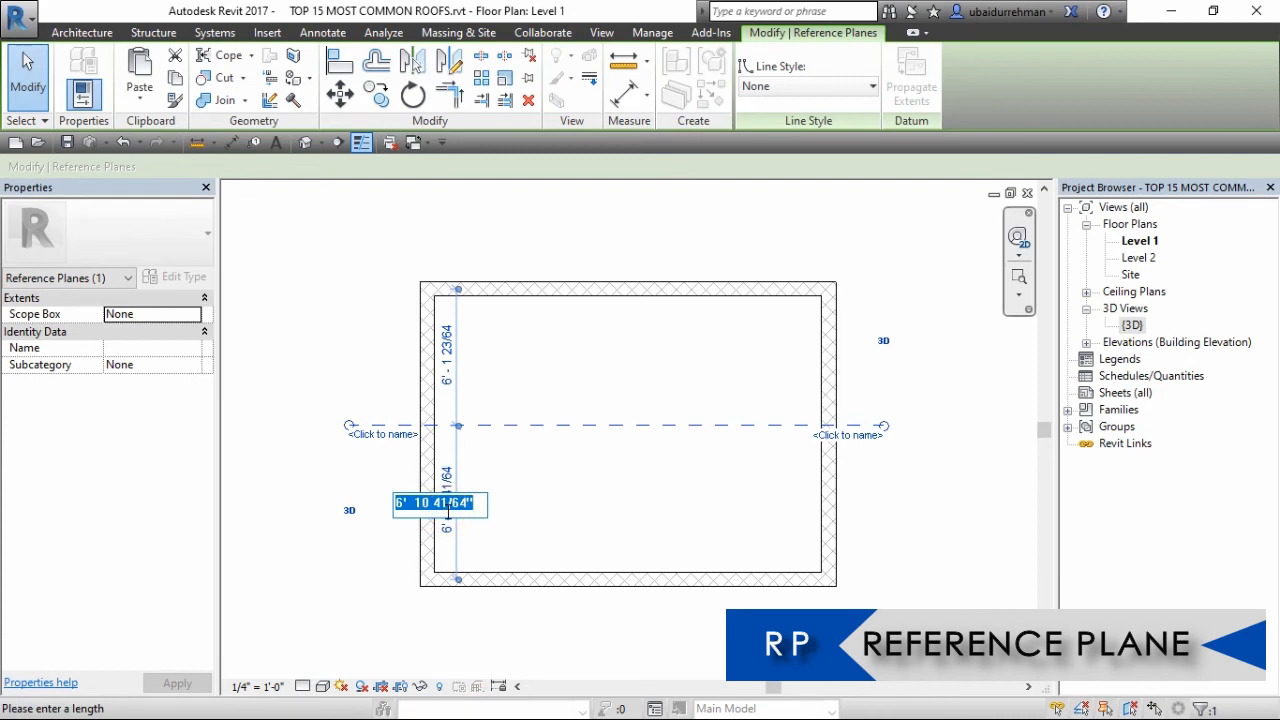
text(6'6")
key(Return)
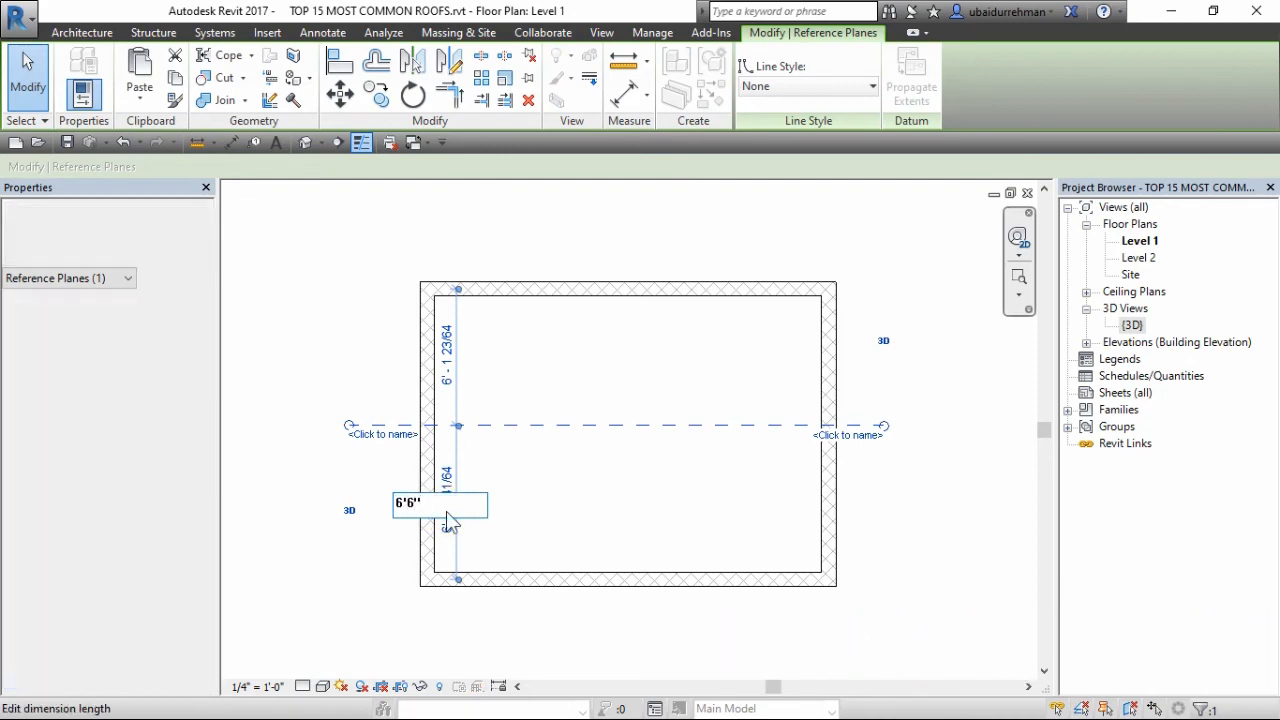
- Draw a building section horizontally across the whole building, slightly below the centred reference plane and looking towards the upper wall
click(526, 506)
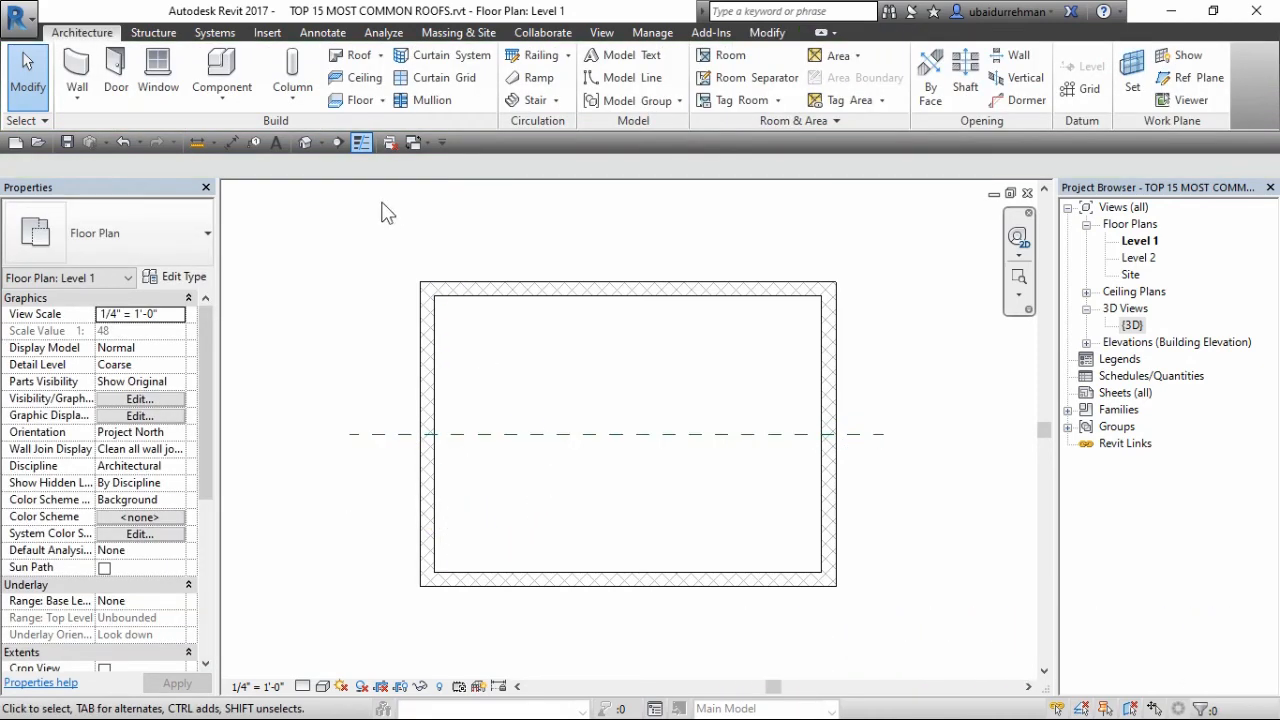
click(338, 145)
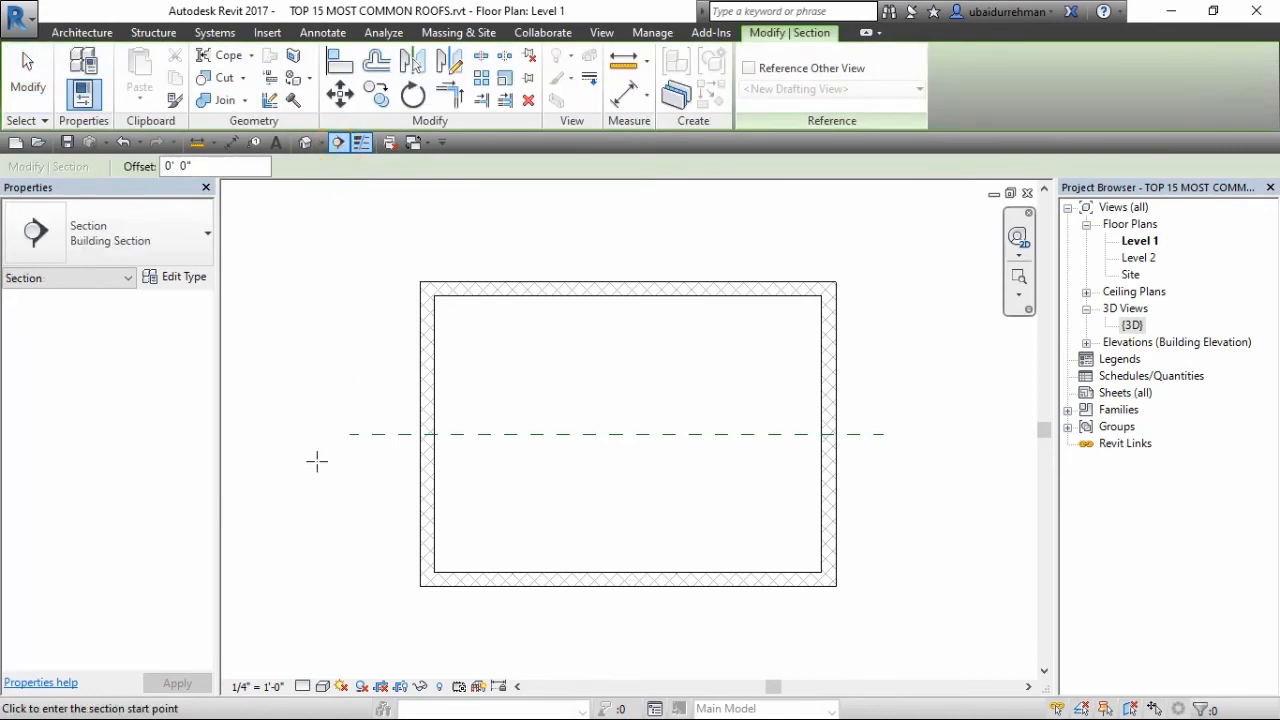
click(349, 473)
click(886, 473)
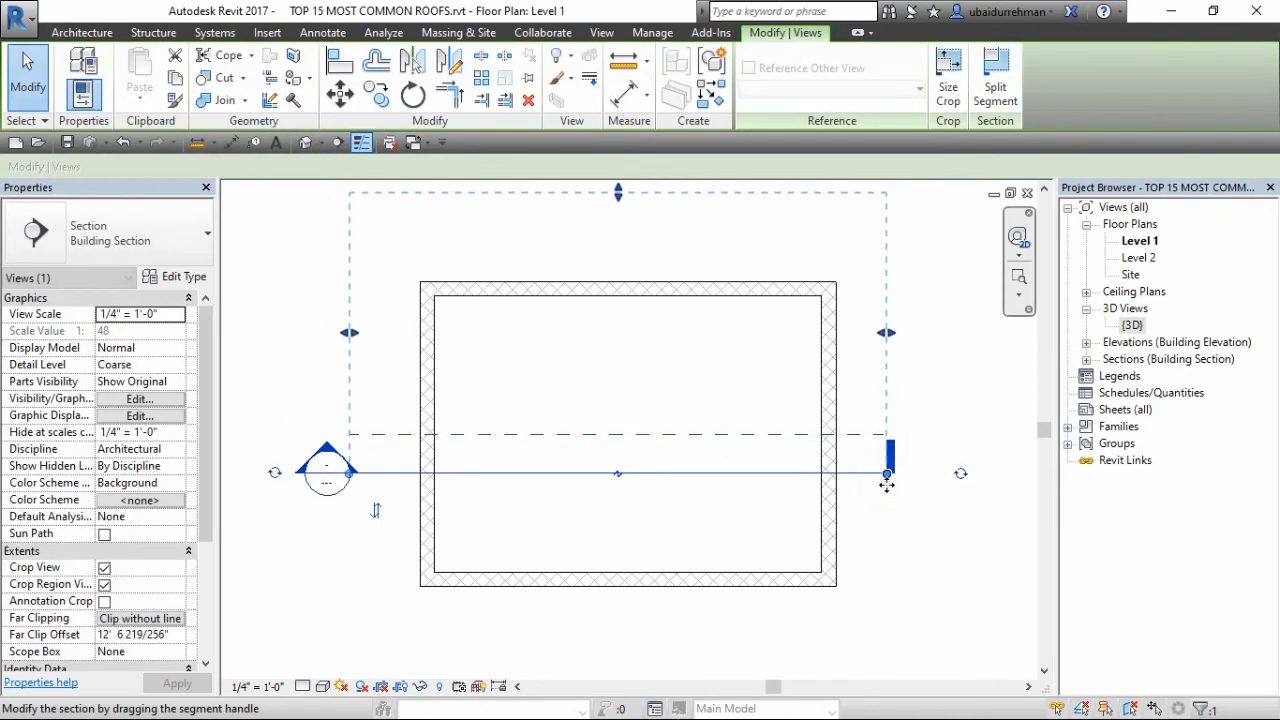
key(Escape)
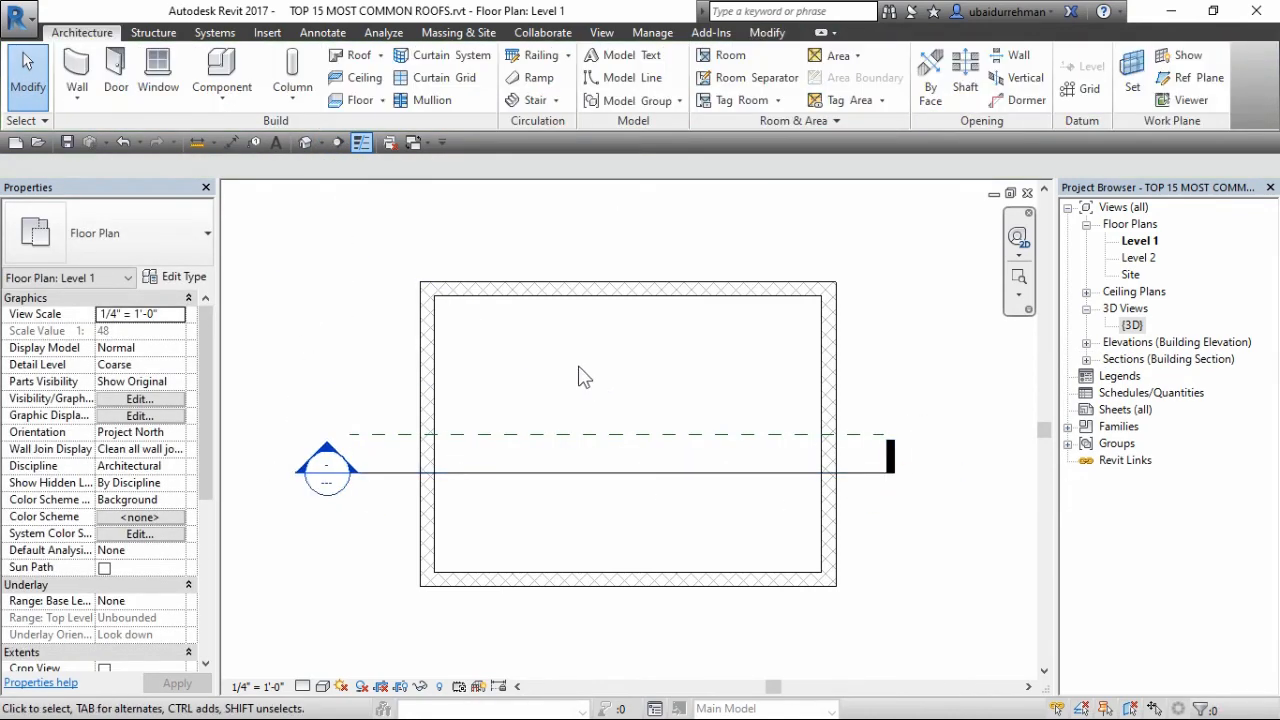
- Start a roof by extrusion on the centred reference plane, sketching in Section 1 with Level 2 as reference level and 0' 0" offset
click(381, 55)
click(383, 125)
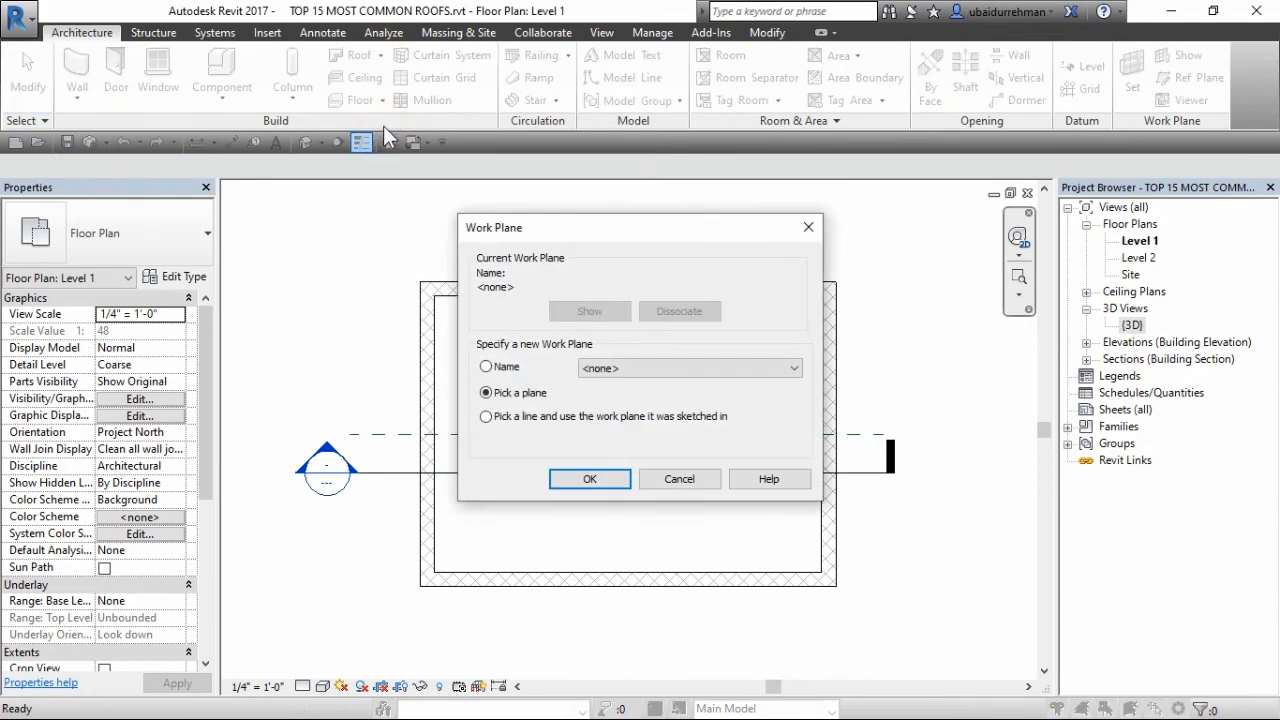
click(580, 480)
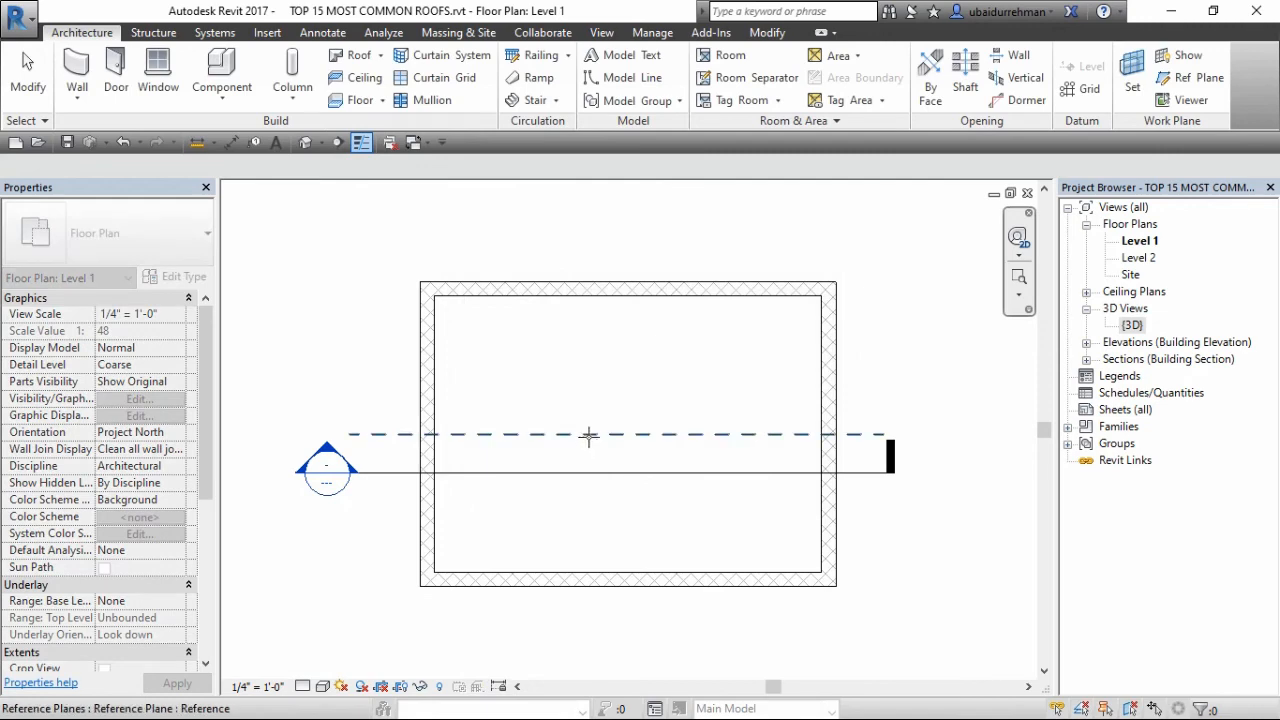
click(590, 436)
click(858, 218)
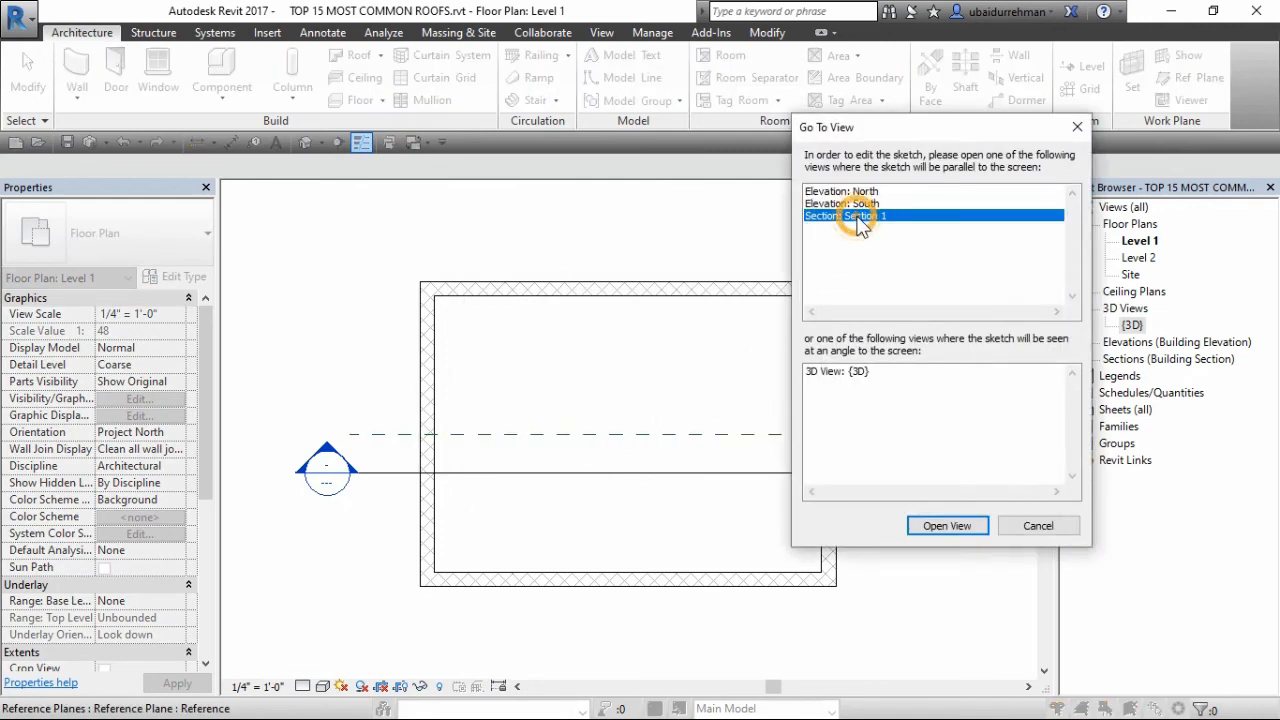
click(936, 519)
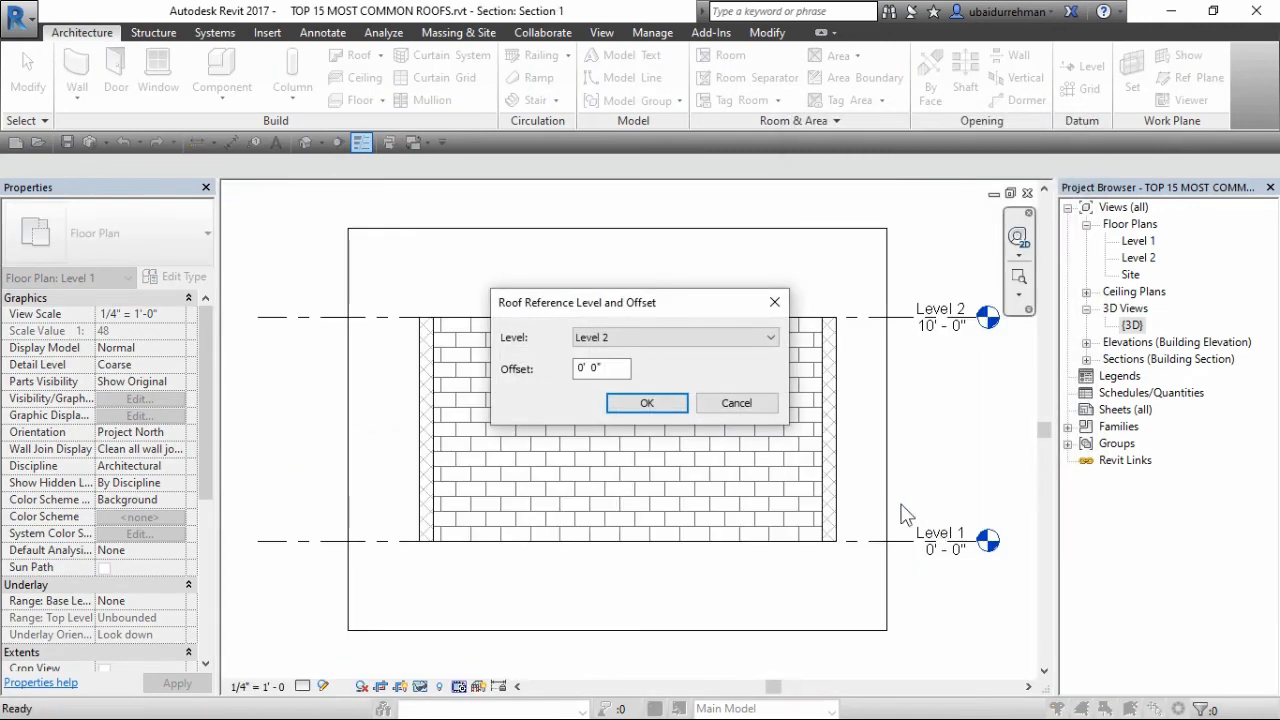
click(646, 403)
- Sketch an upward start-end-radius arc of about 12' radius along Level 2, from just outside the left wall to the building's middle
scroll(560, 350, up, 3)
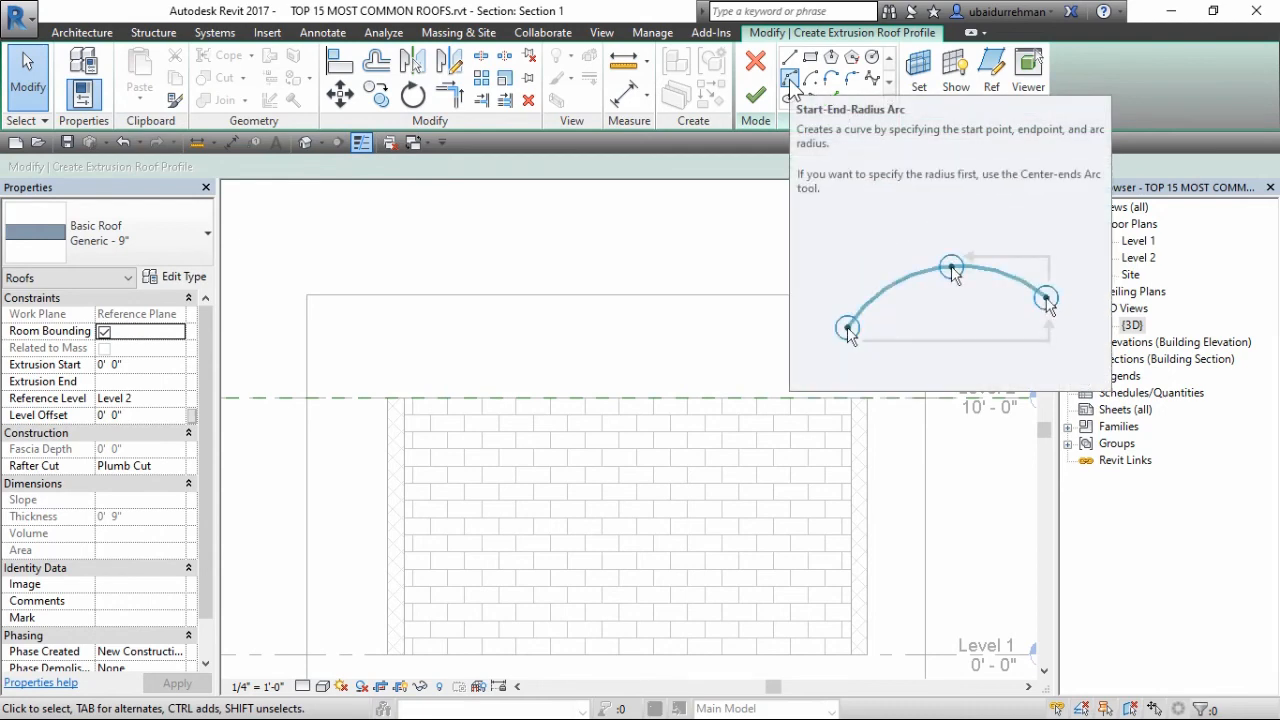
click(790, 80)
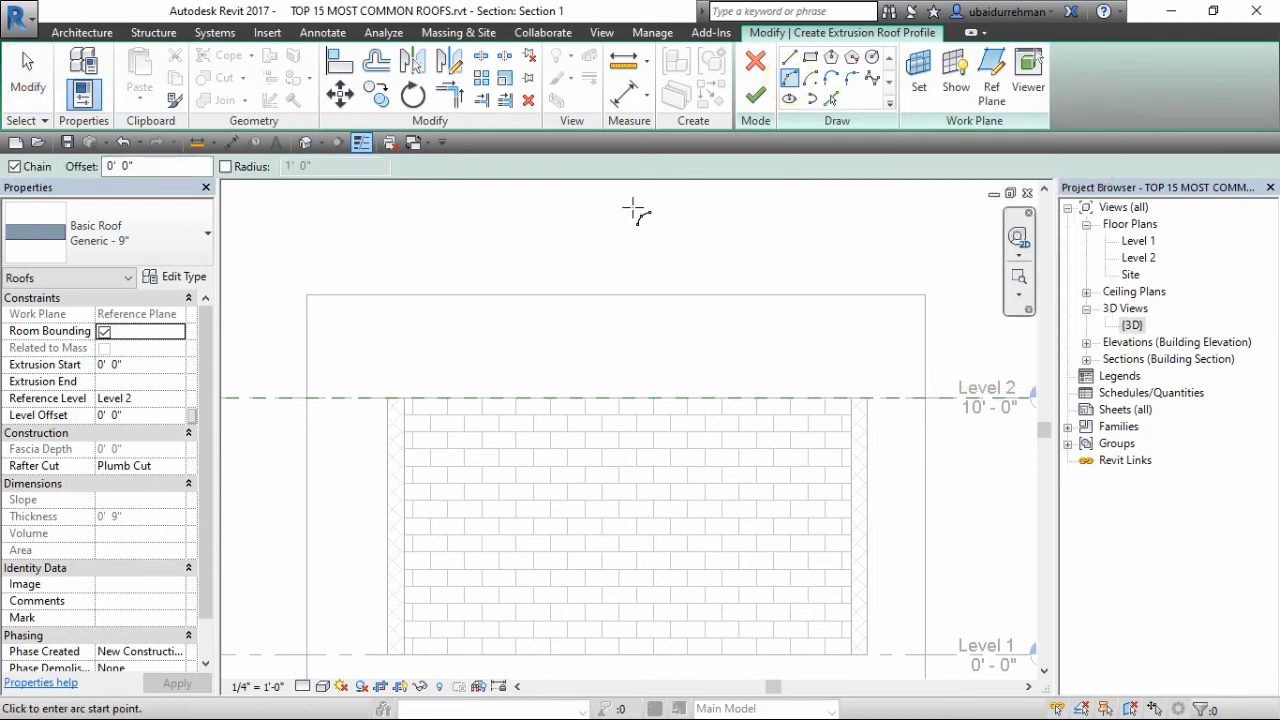
click(362, 398)
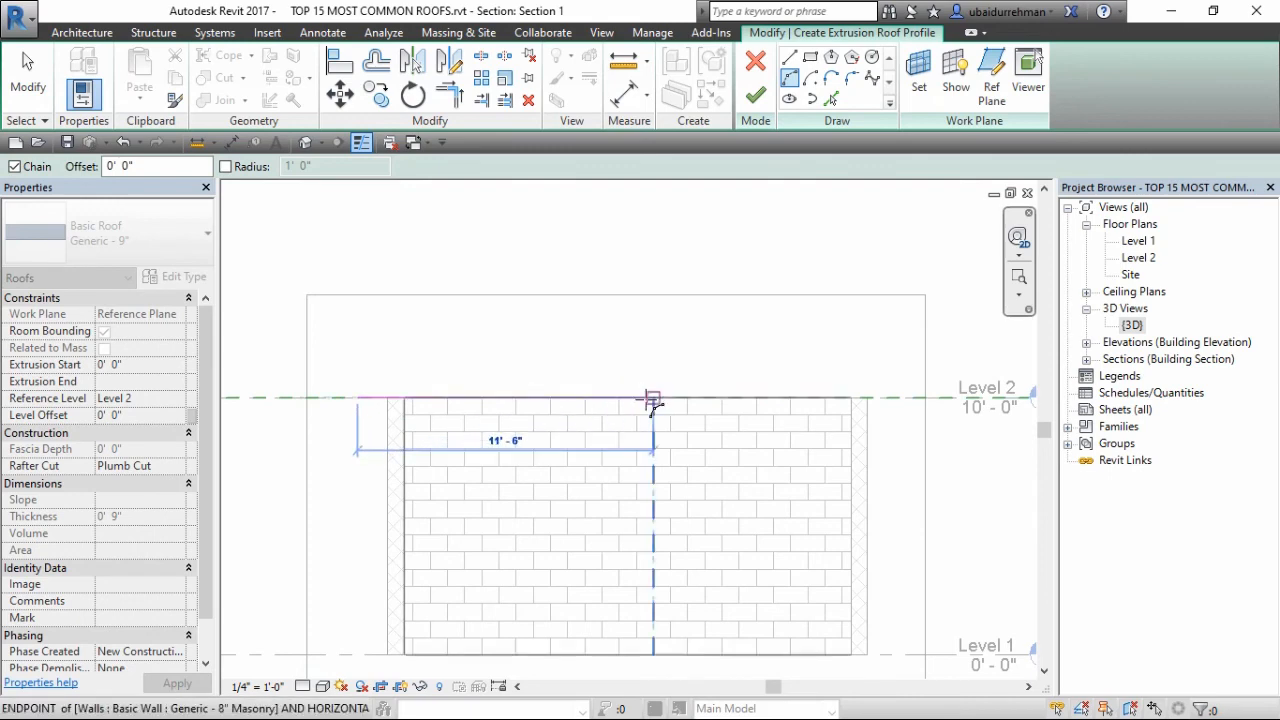
click(634, 398)
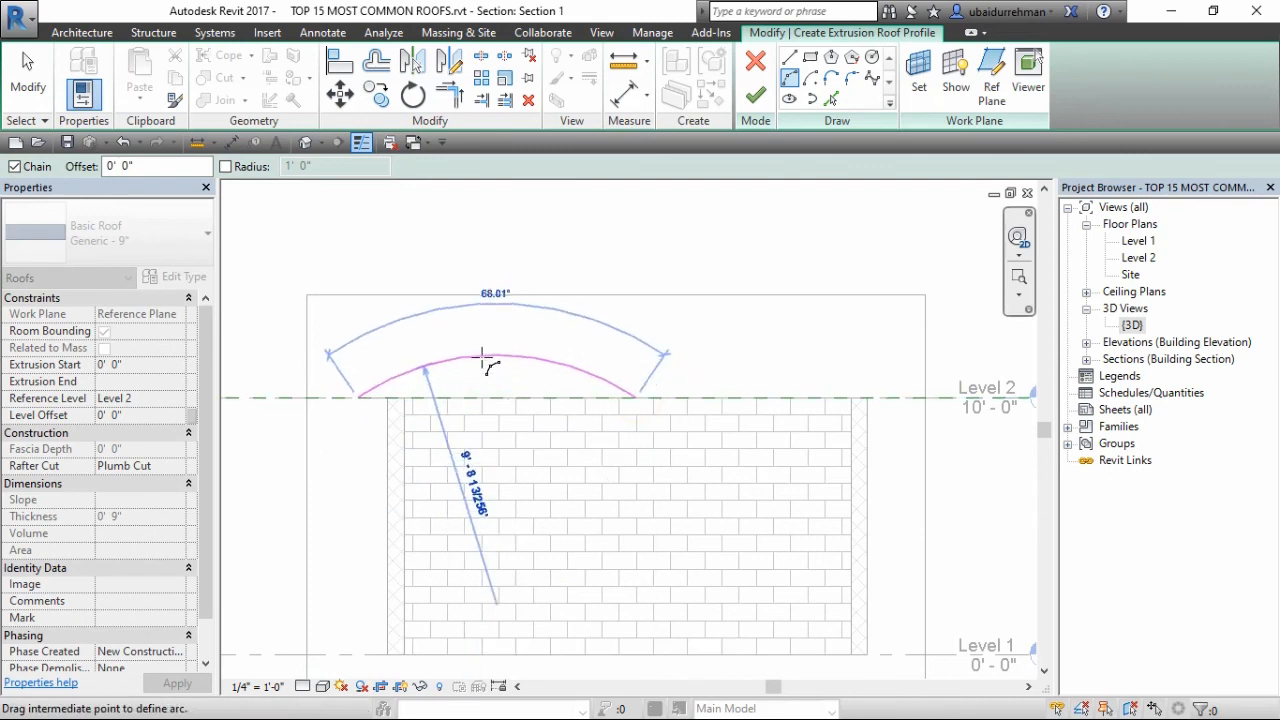
click(481, 366)
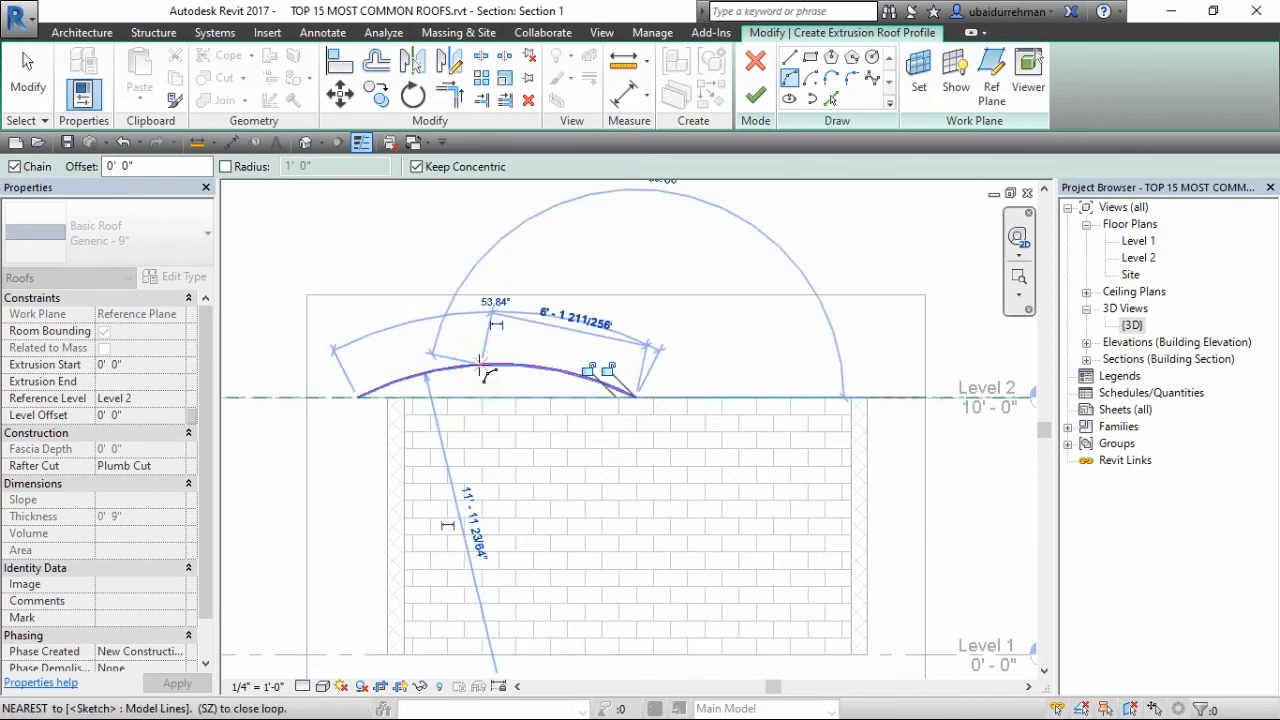
key(Escape)
key(Escape)
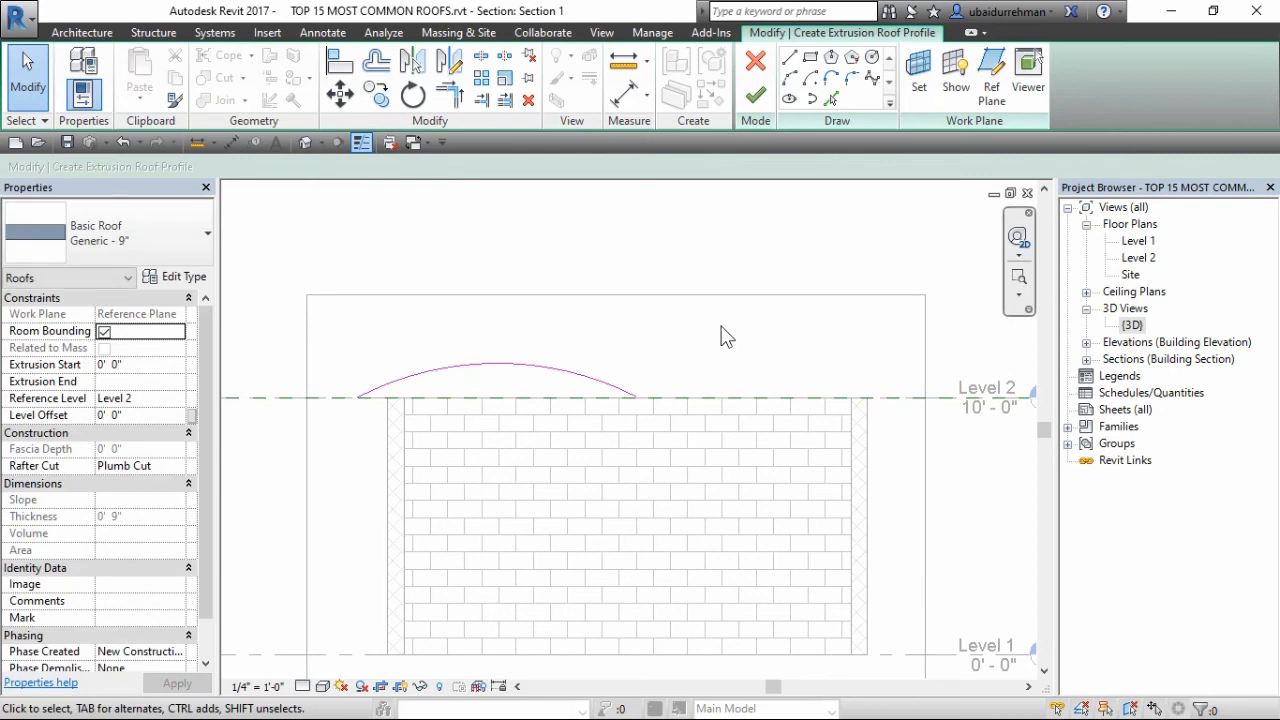
- Draw a short vertical helper line upward from the arc's right endpoint to serve as a mirror axis
click(789, 59)
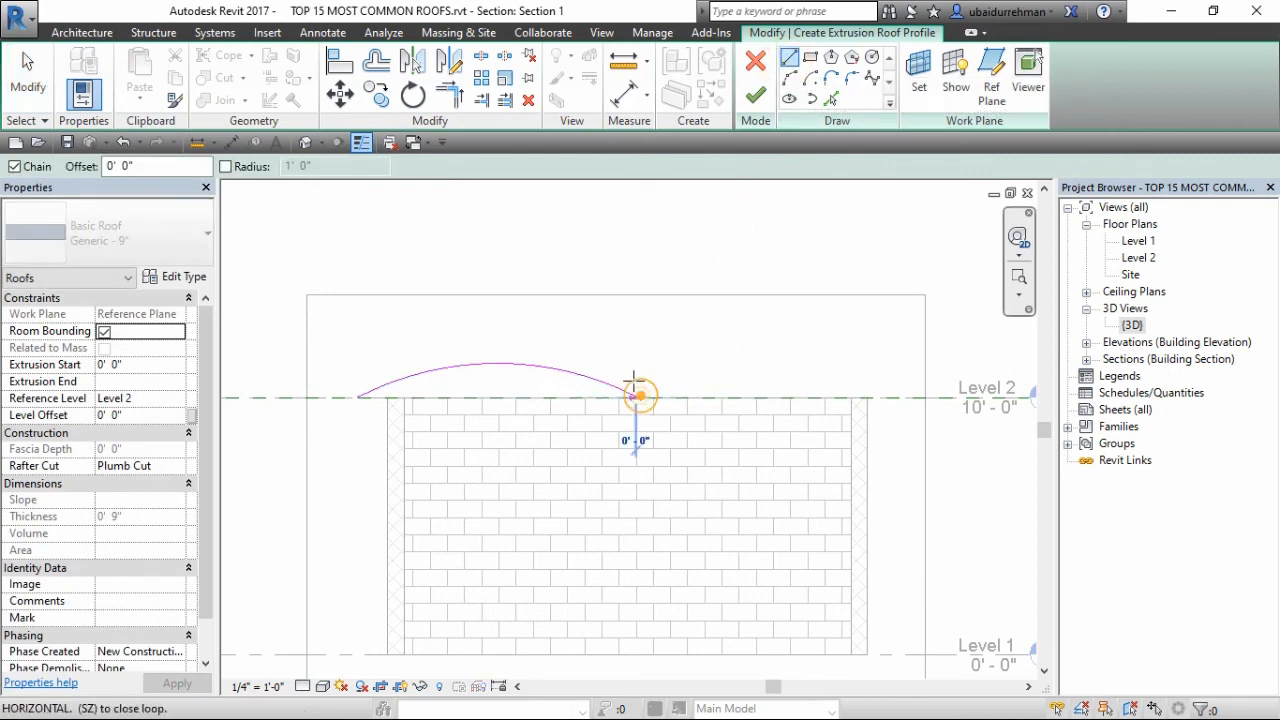
click(634, 392)
click(635, 360)
key(Escape)
key(Escape)
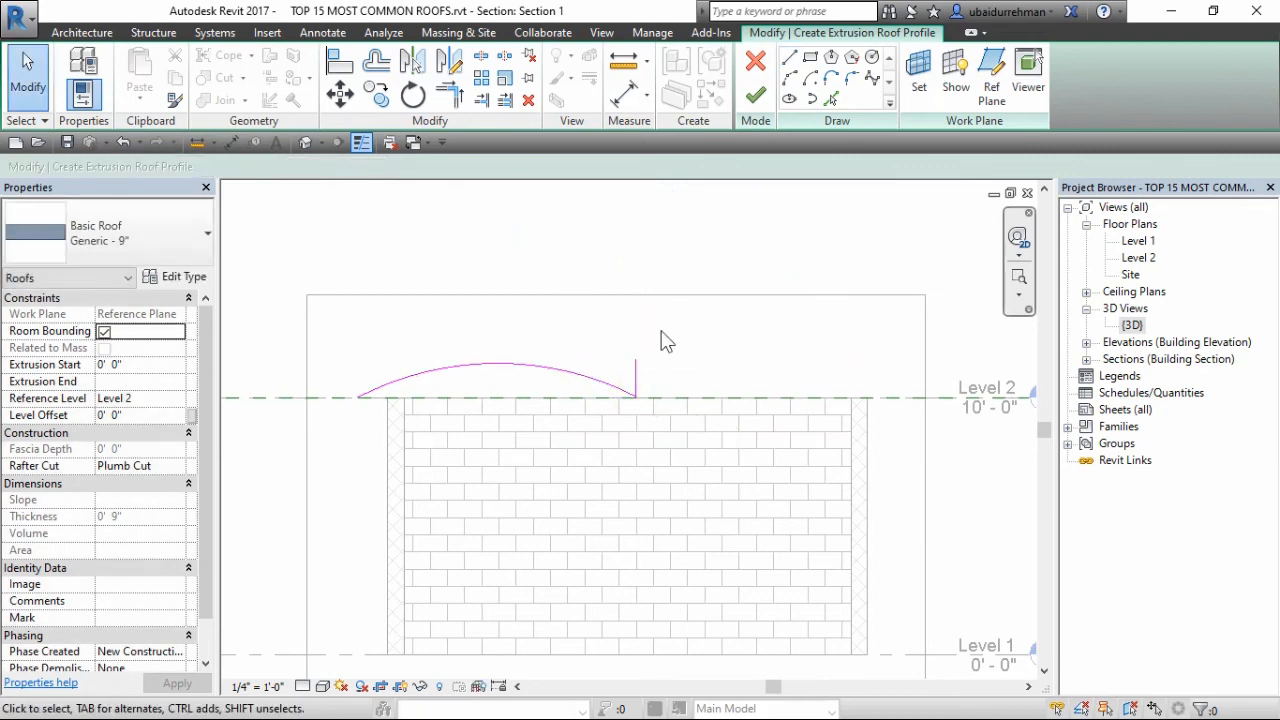
- Mirror a copy of the arc about the short vertical line onto the right half of the building
click(558, 369)
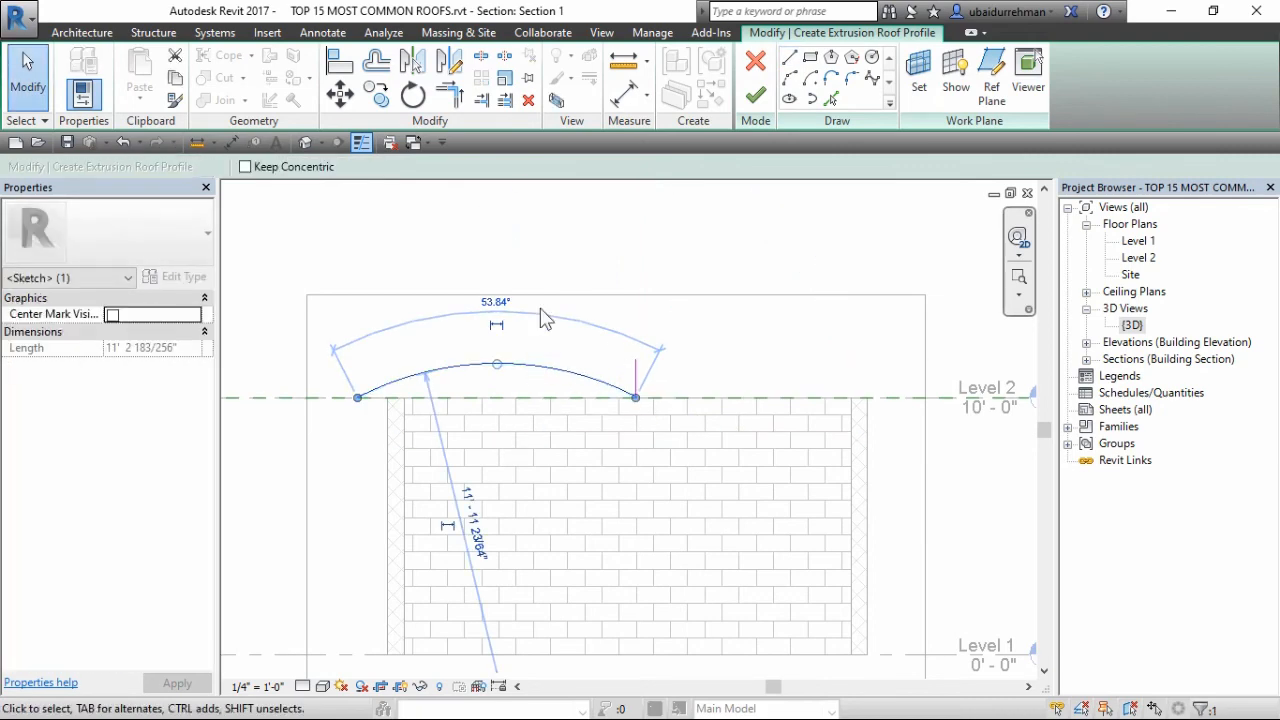
click(409, 66)
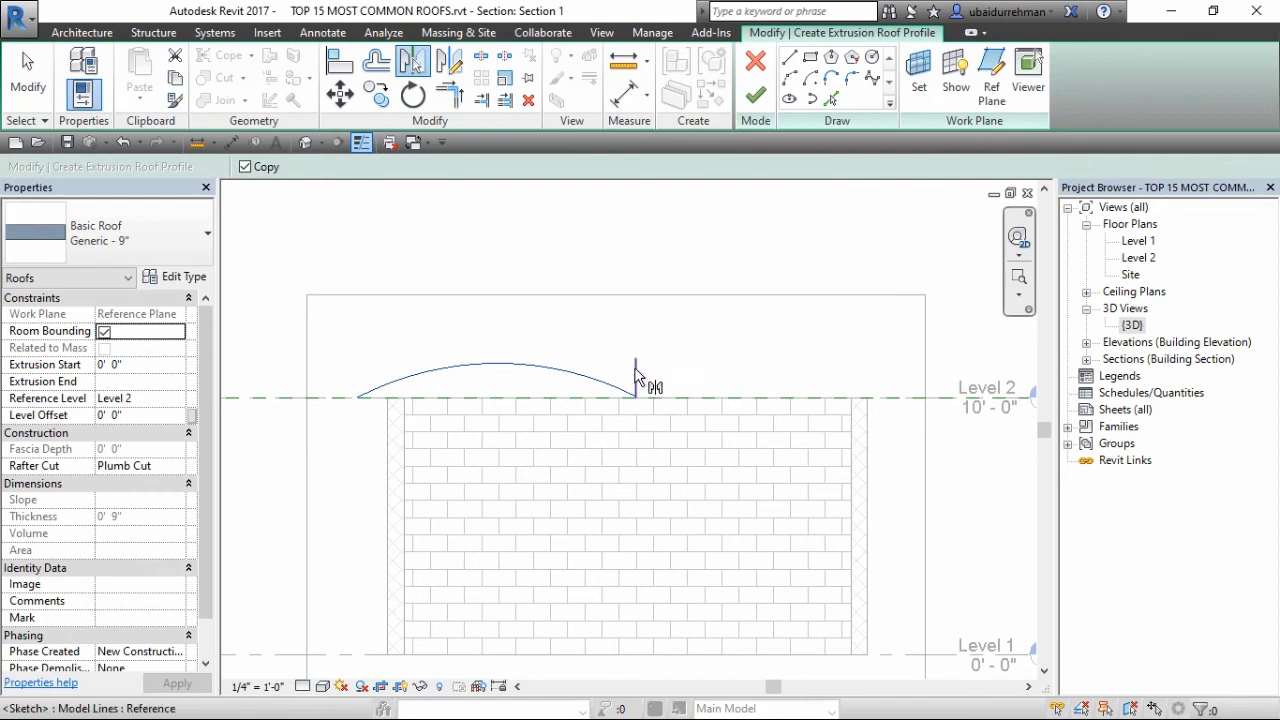
click(636, 376)
click(694, 314)
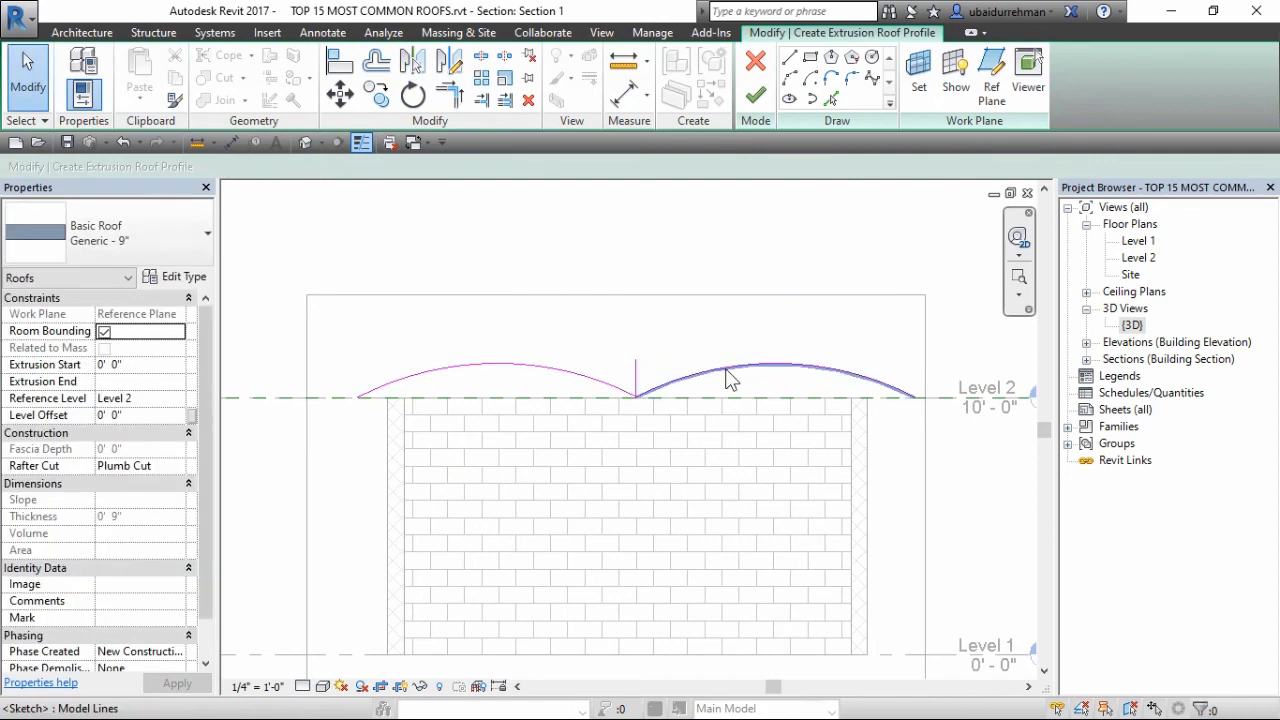
- Mirror a copy of the right-hand arc downward about the horizontal reference line at Level 2
click(727, 377)
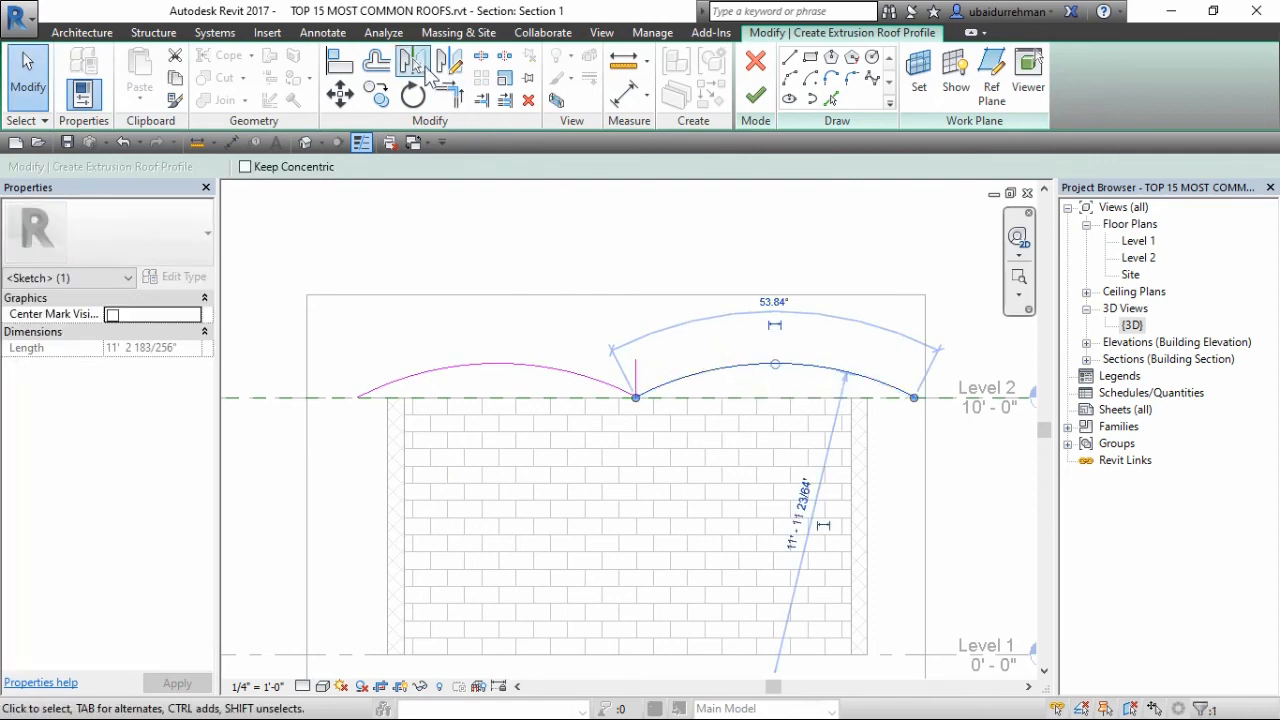
click(418, 68)
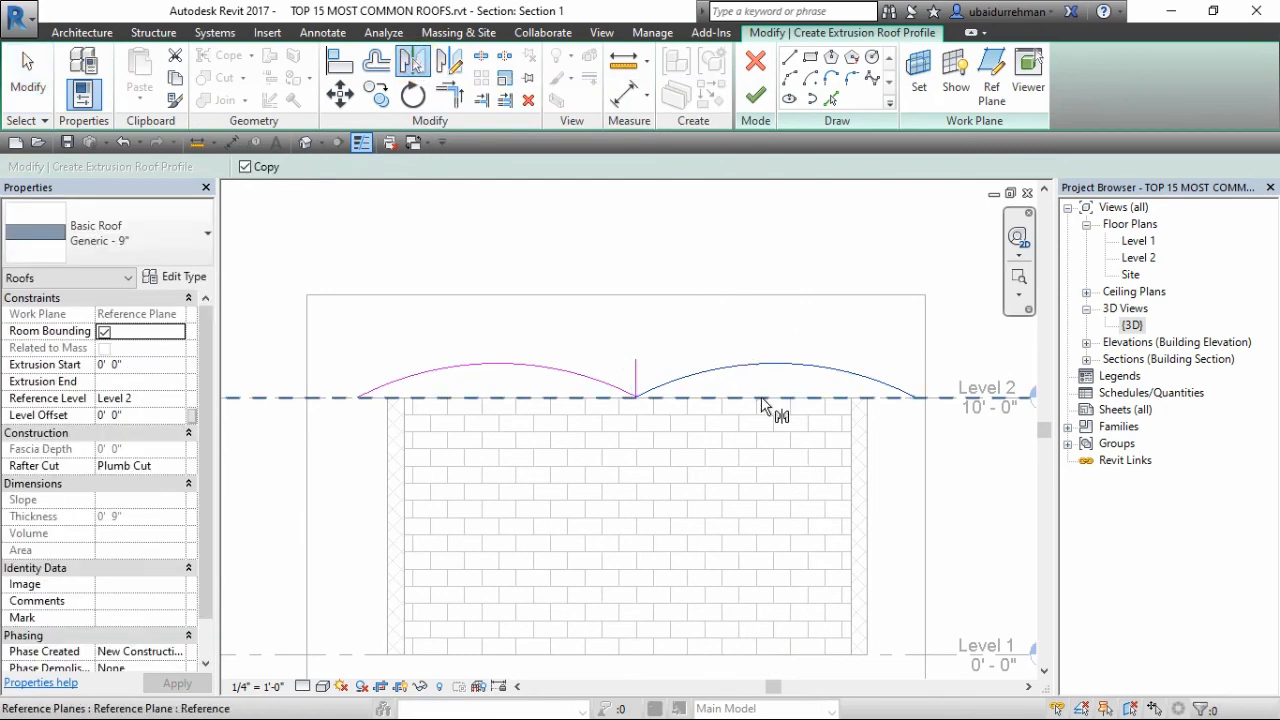
click(774, 400)
click(726, 328)
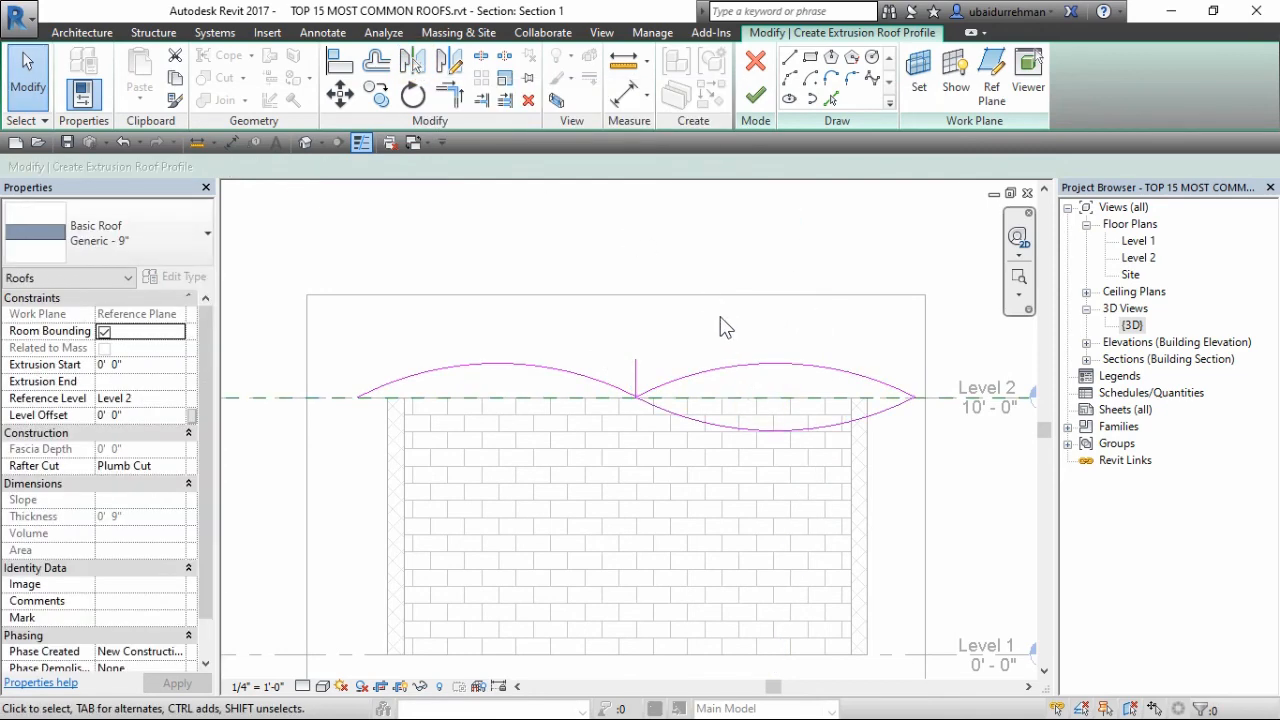
- Delete the upper right-hand arc and the vertical helper line, and finish the S-shaped roof profile
click(745, 368)
key(Delete)
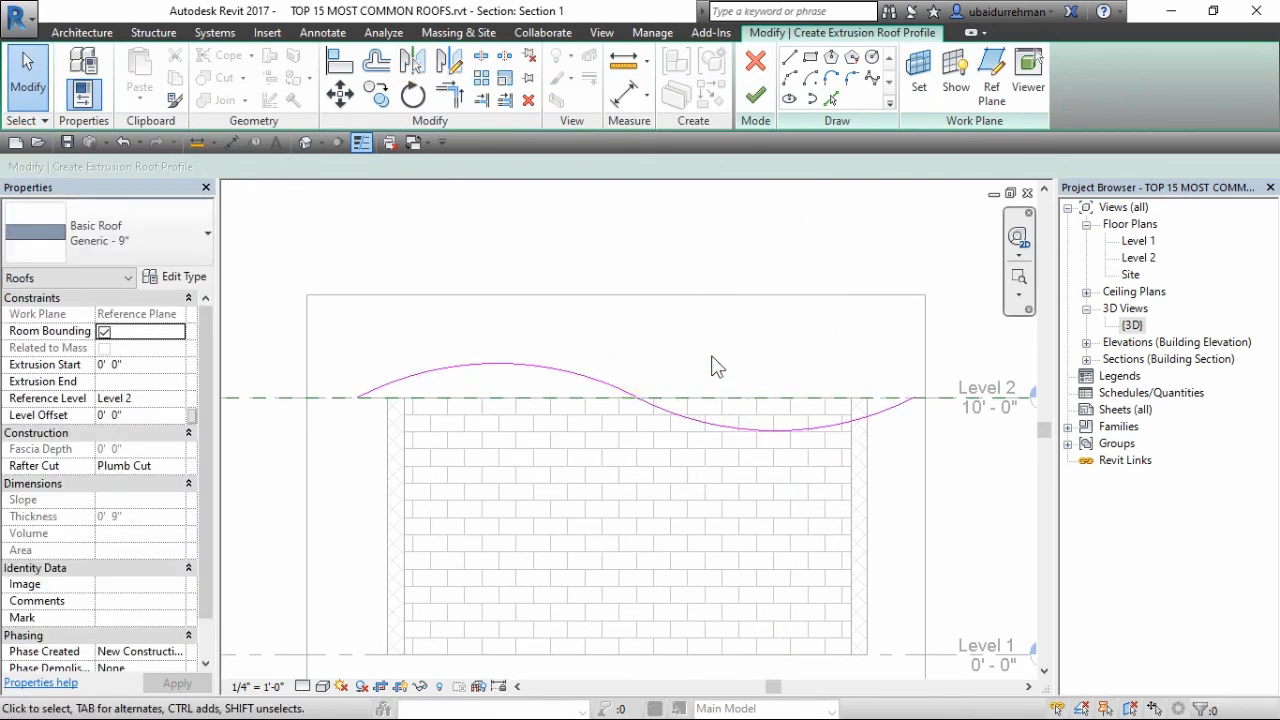
click(755, 95)
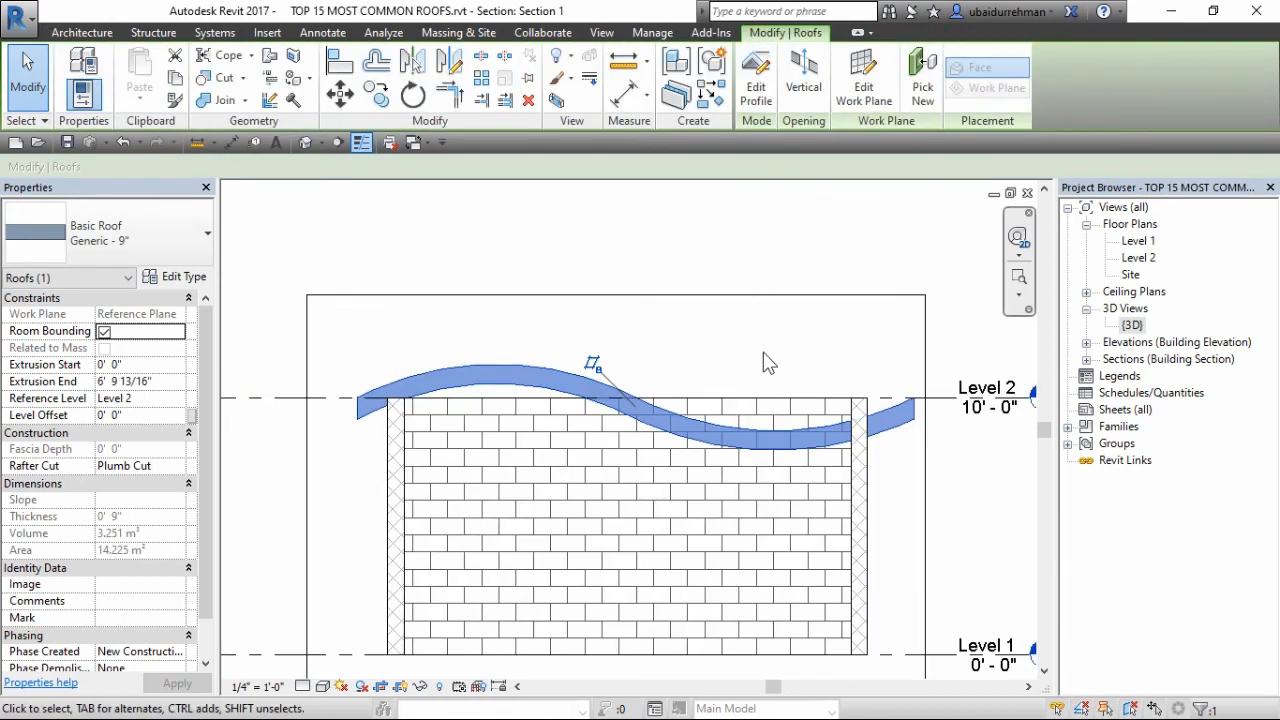
key(Escape)
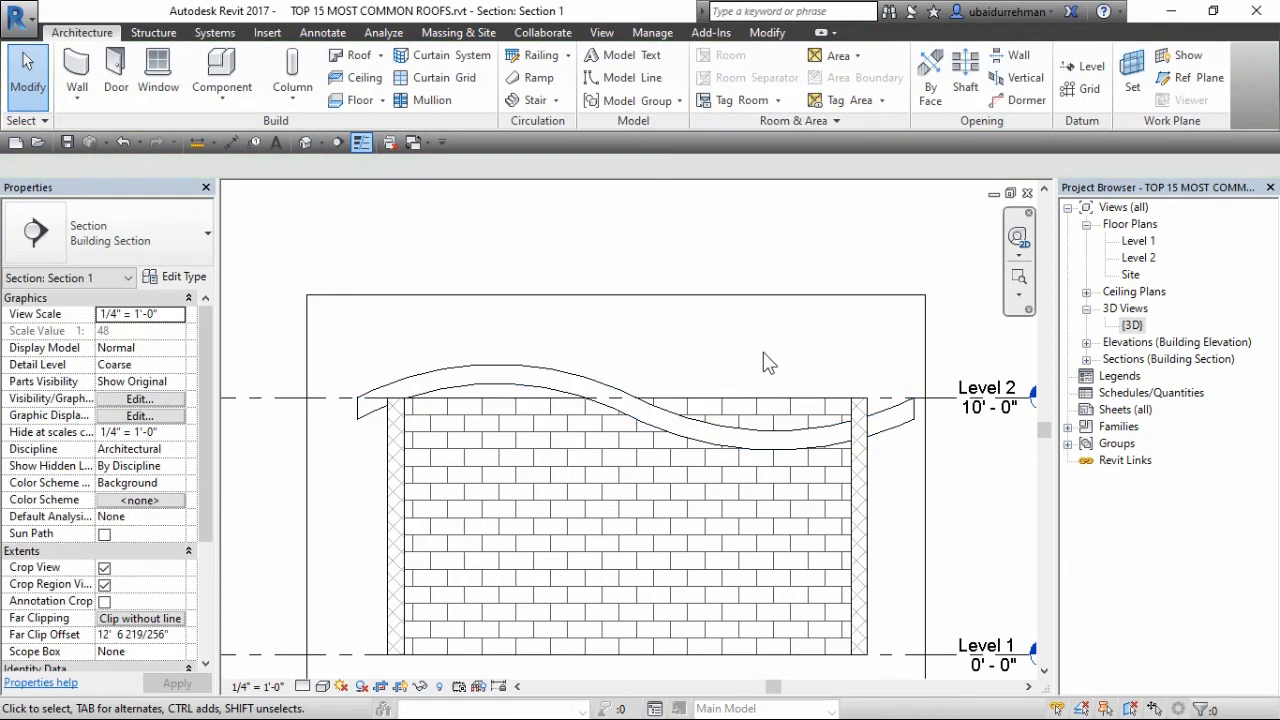
- In the 3D view, set the curved roof's extrusion start to -8' and its extrusion end to 8'
double_click(1133, 326)
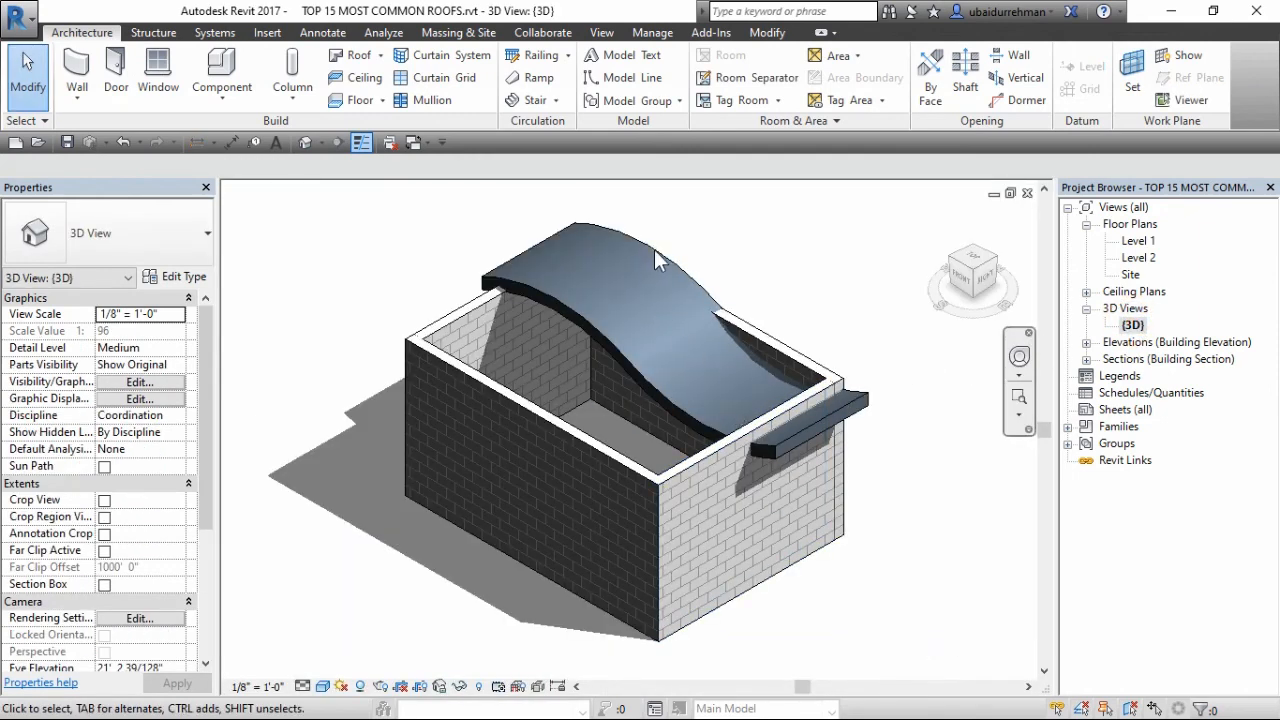
click(645, 244)
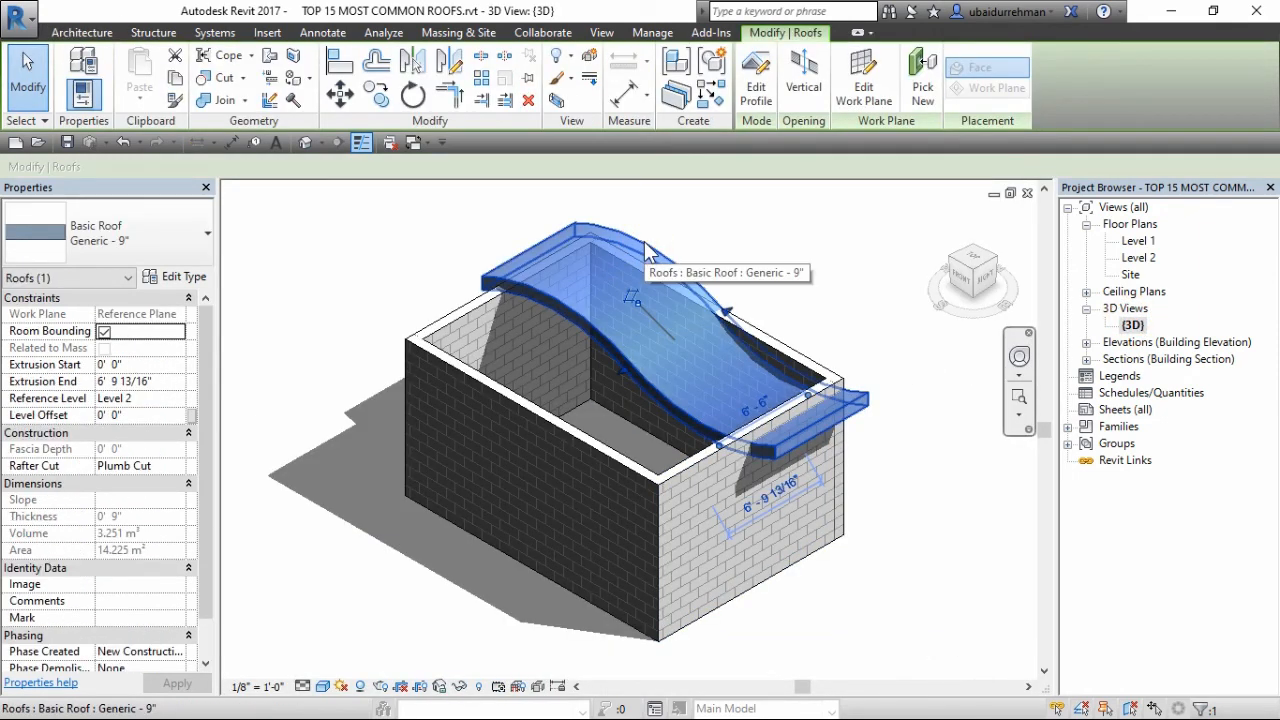
click(106, 365)
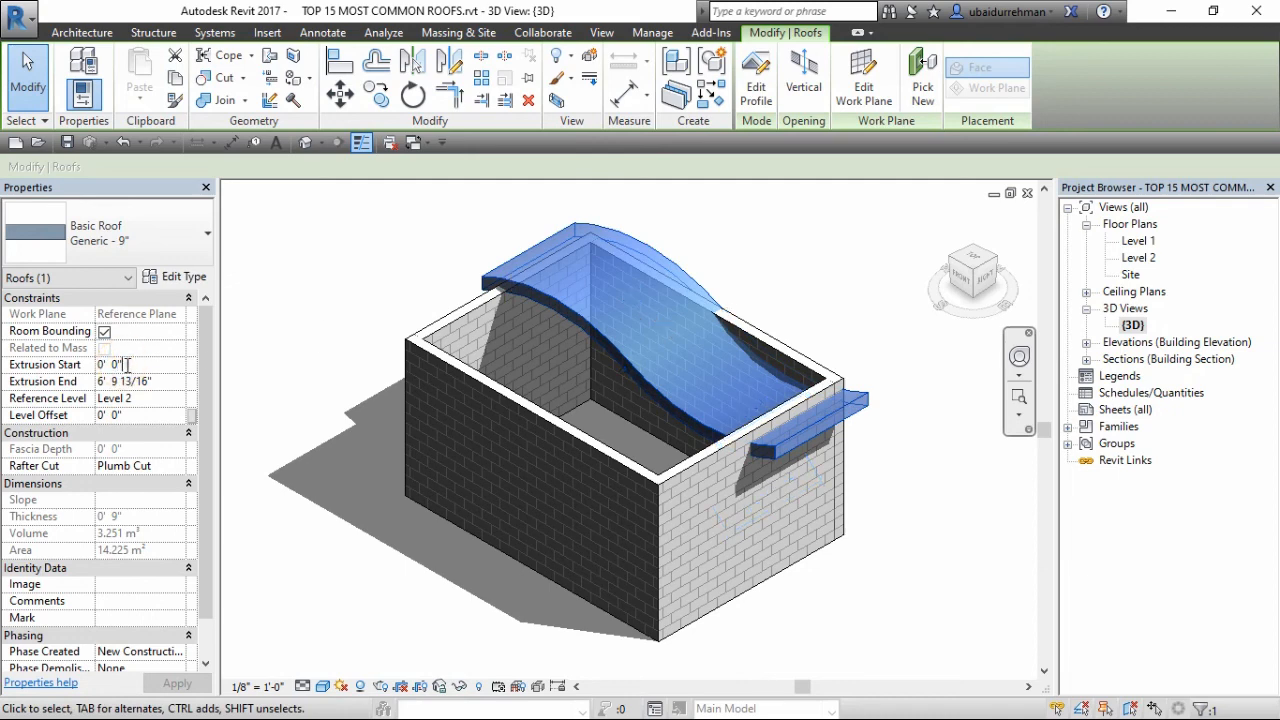
key(BackSpace)
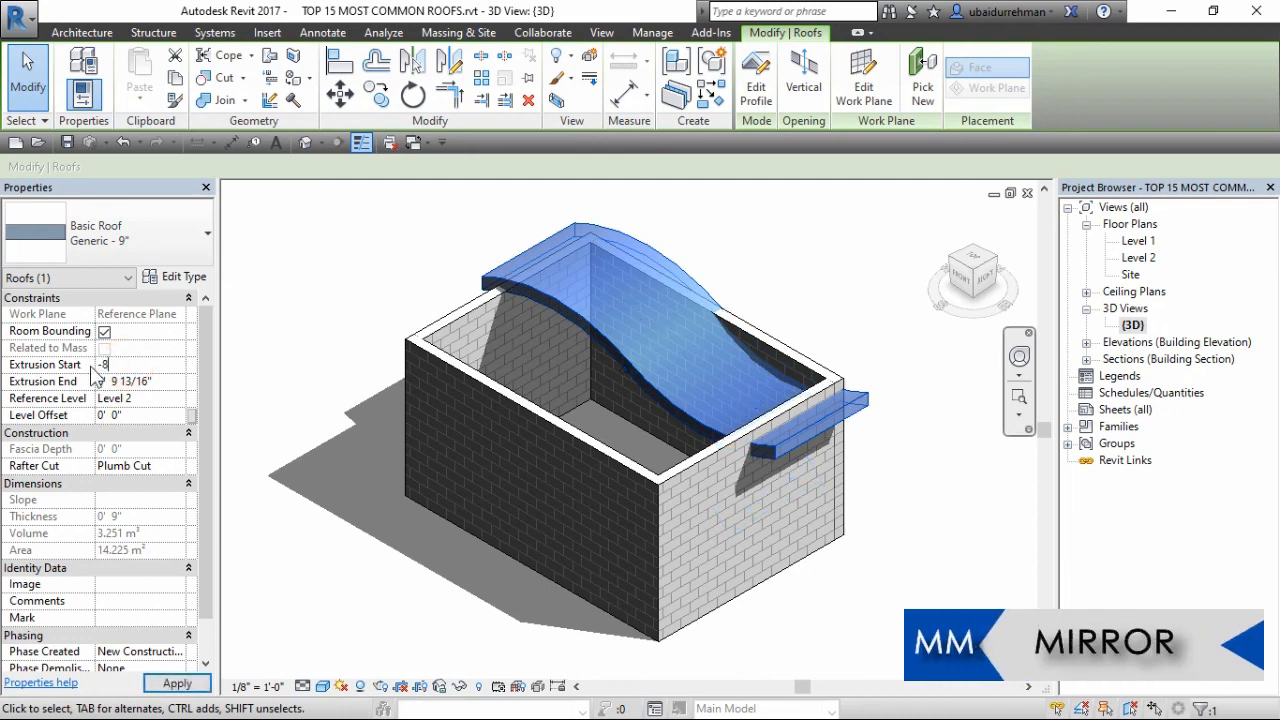
text(-8')
click(100, 381)
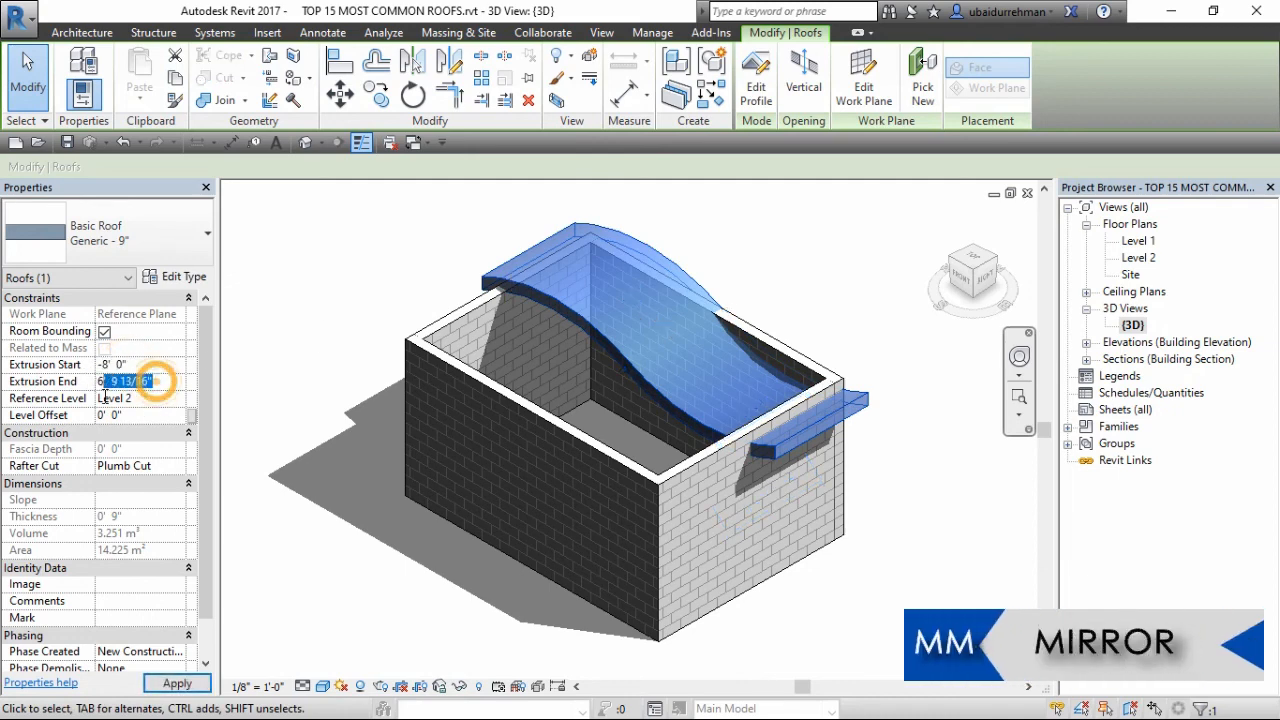
text(8')
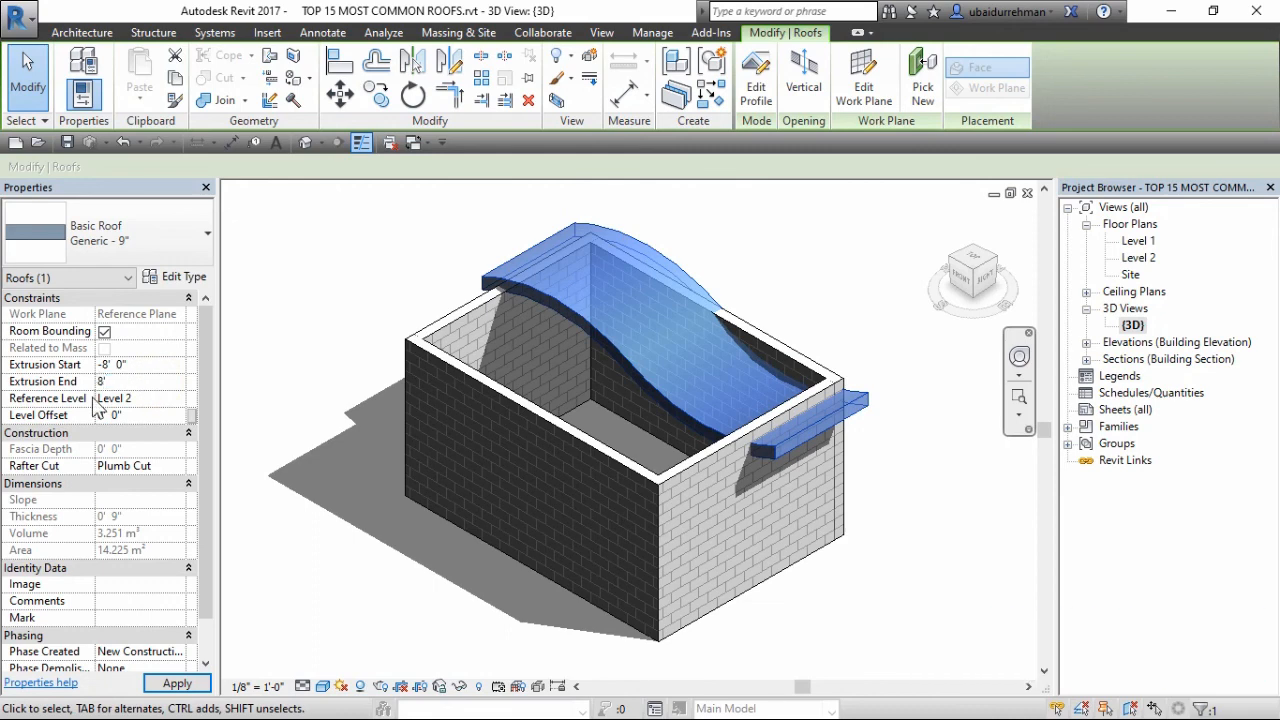
click(172, 683)
click(369, 400)
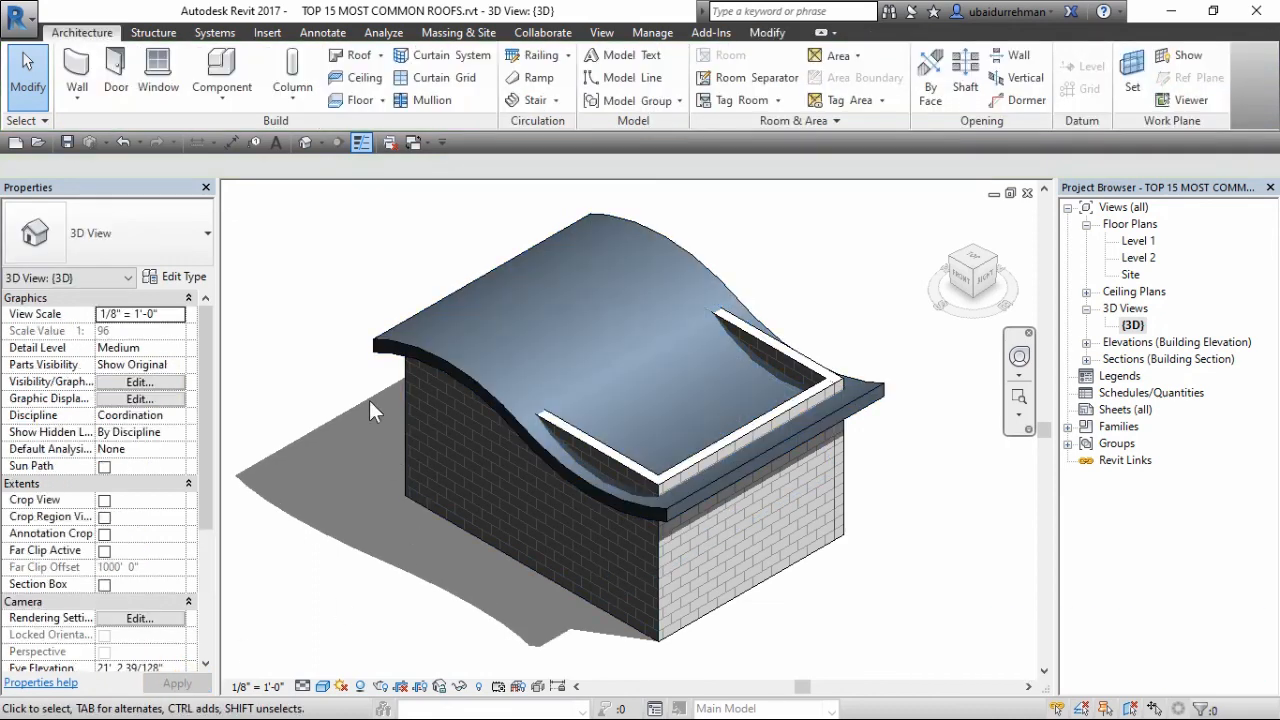
- Select the chain of four connected walls and attach their tops to the curved roof
click(510, 520)
key(Tab)
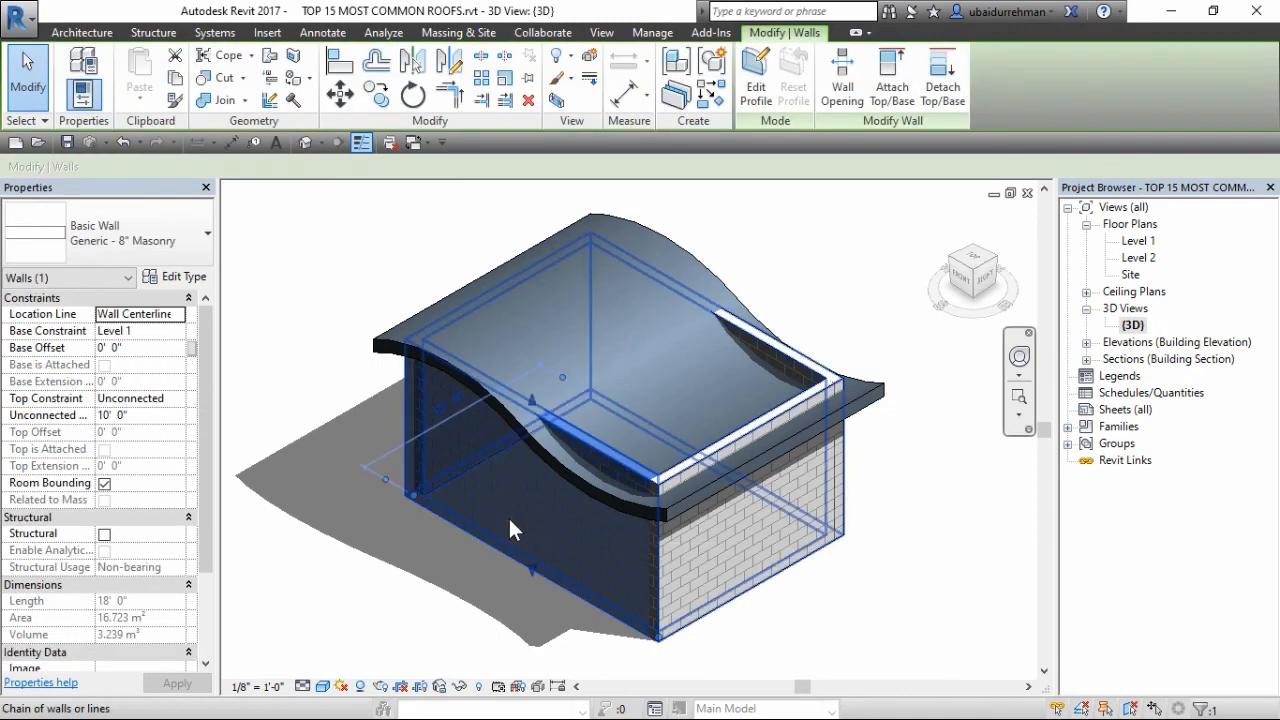
click(509, 518)
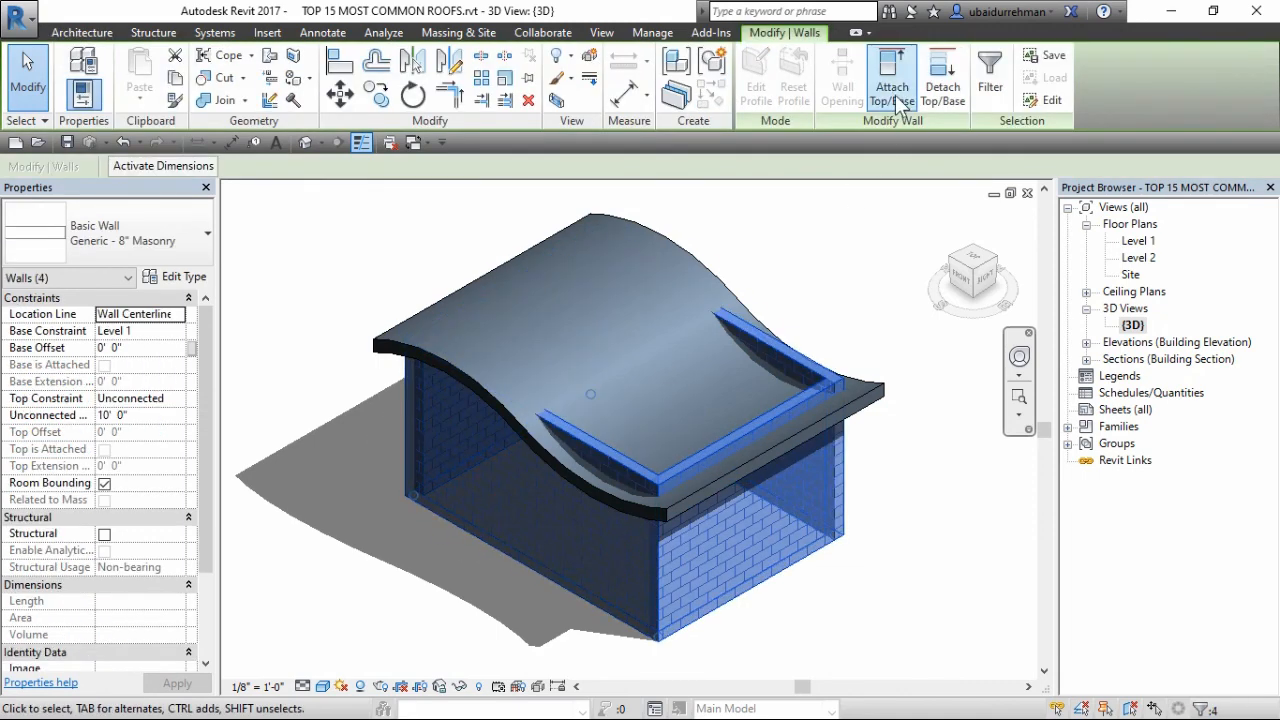
click(892, 90)
click(866, 388)
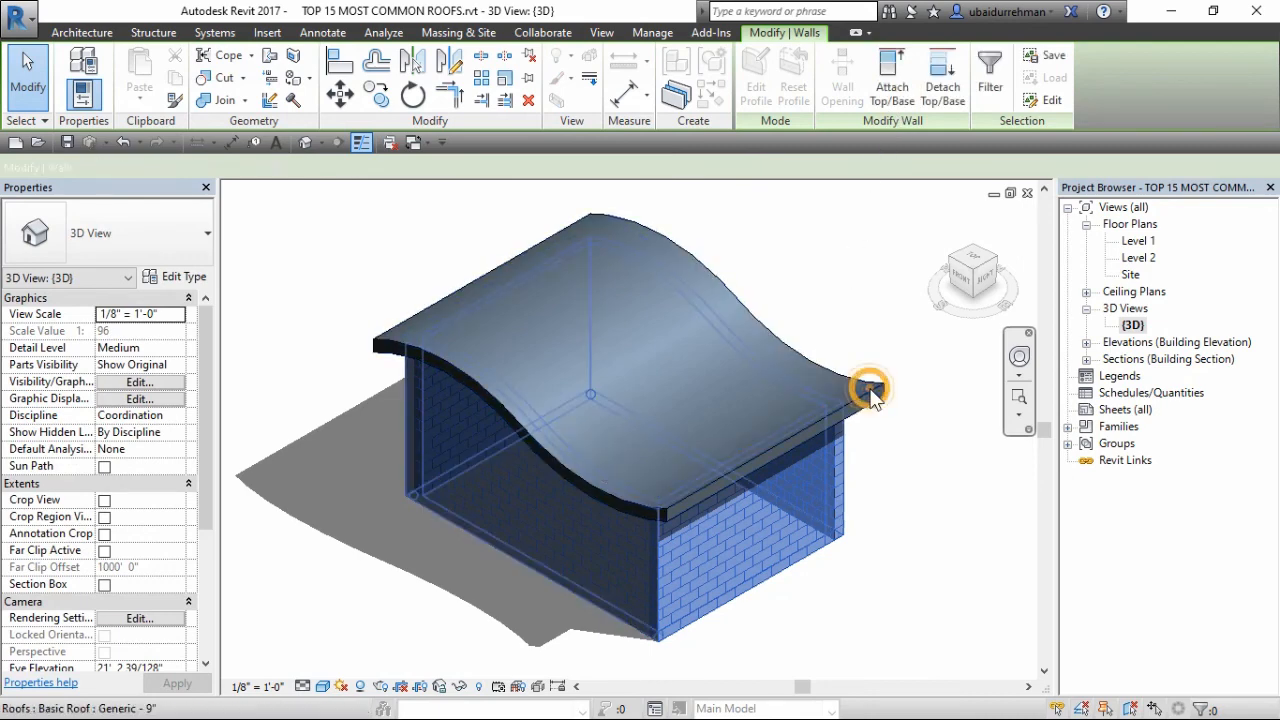
click(840, 314)
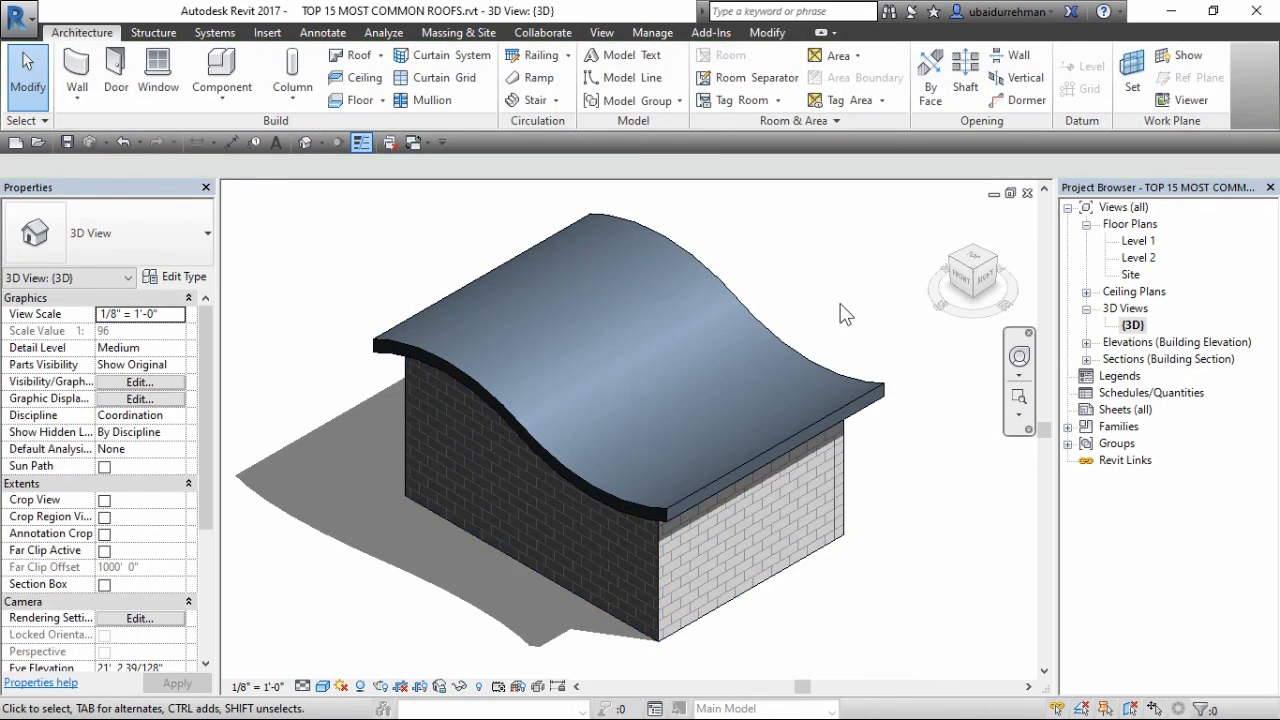
scroll(840, 314, down, 2)
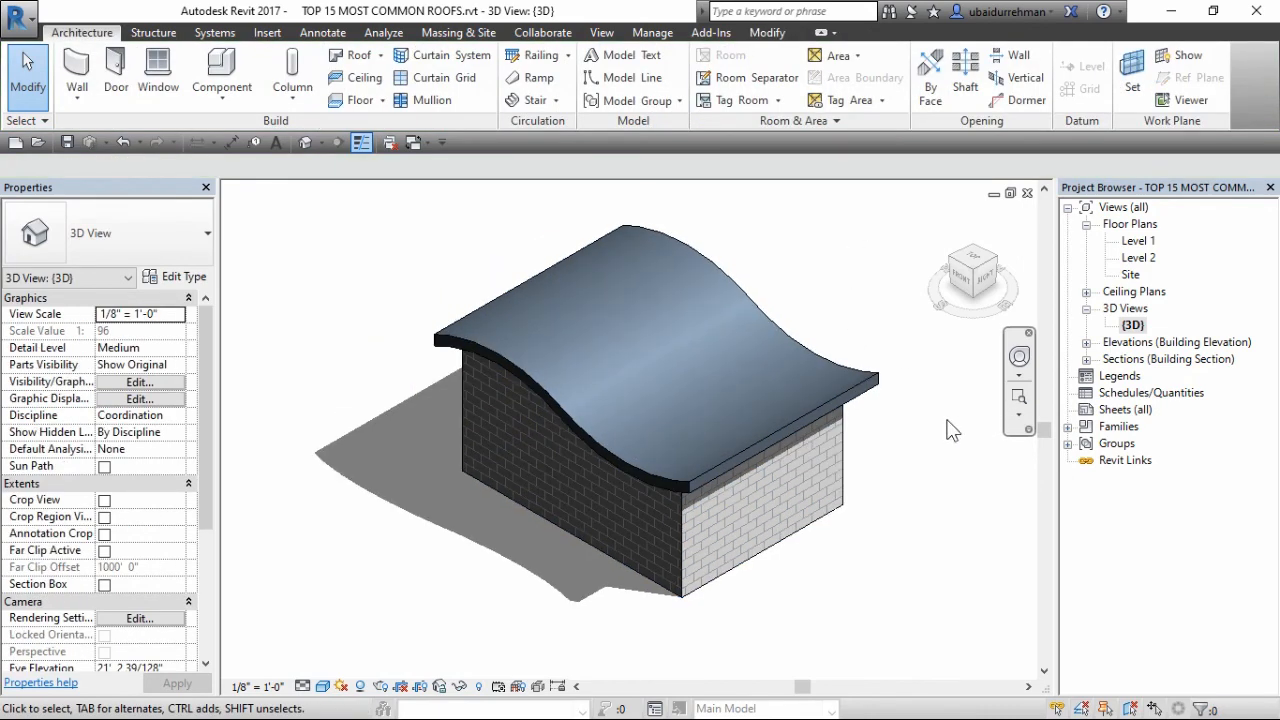